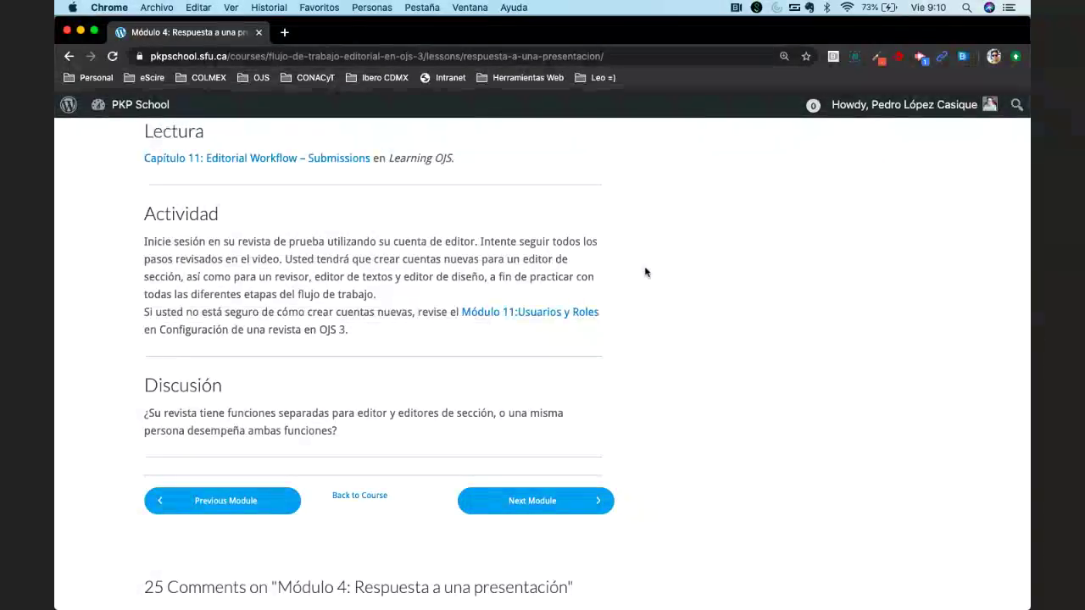
In a new Chrome tab, load the eScire demo journal at demo.publicknowledgeproject.org/pkpschool/ojs3 from the 'demo' suggestion.
left_click(287, 32)
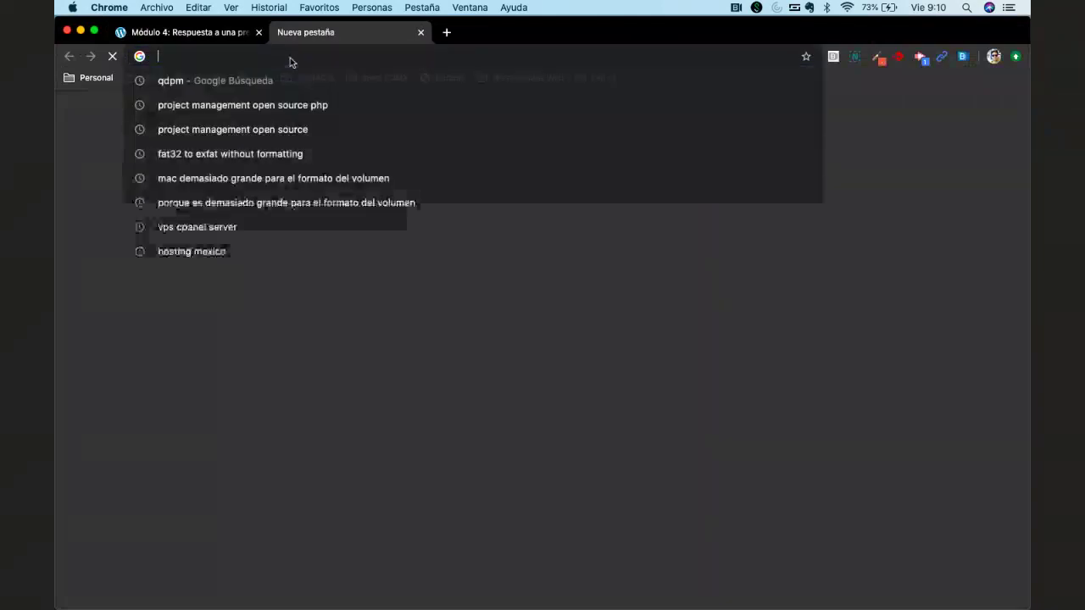
type("demo")
key("Down")
key("Down")
key("Down")
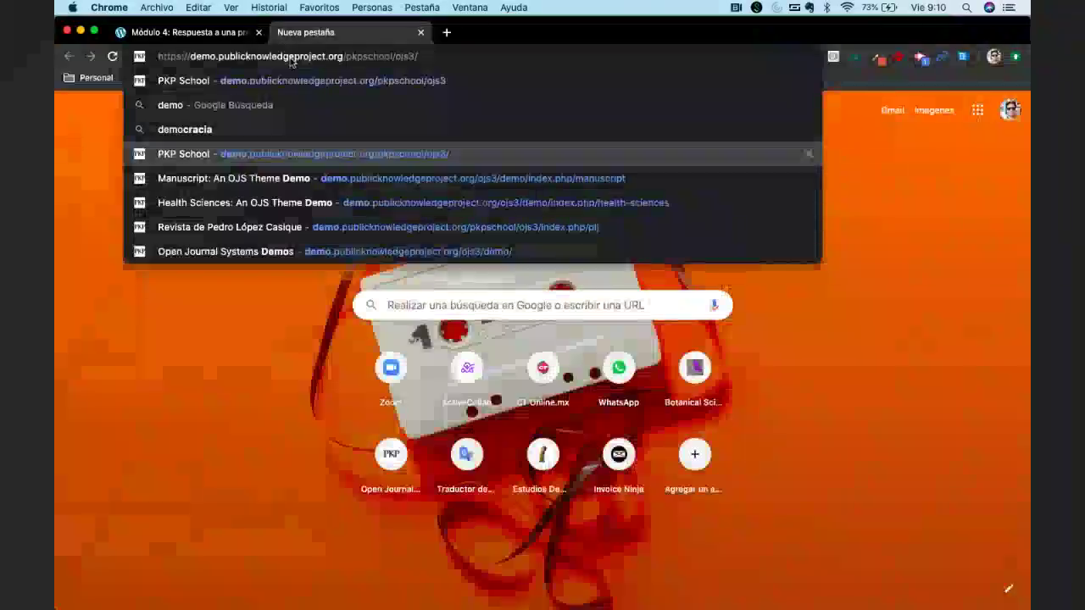
key("Up")
key("Up")
key("Up")
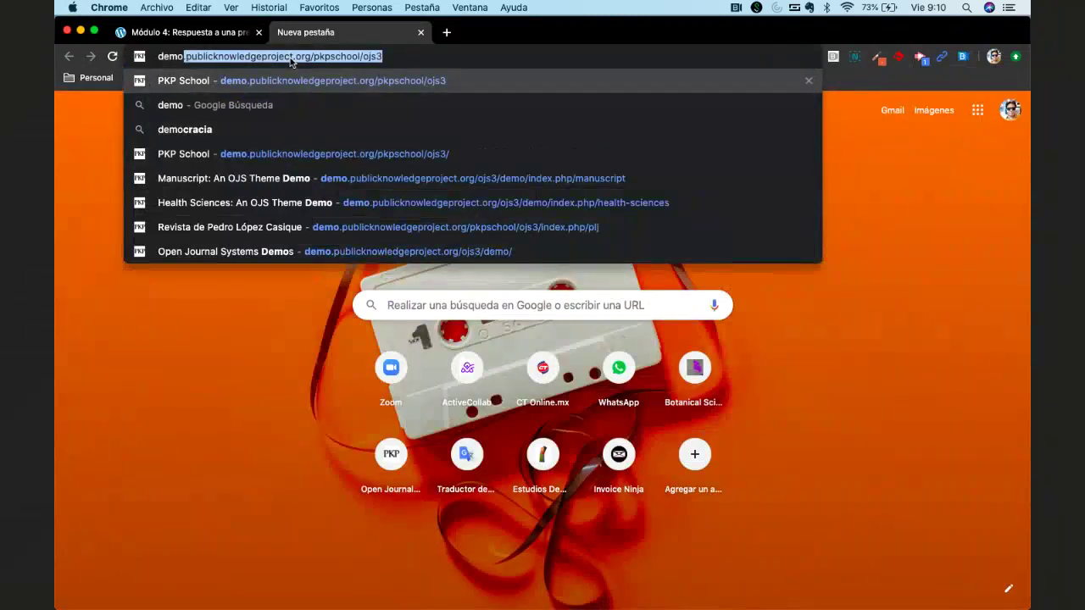
key("Down")
key("Down")
key("Down")
key("Down")
key("Down")
key("Down")
key("Return")
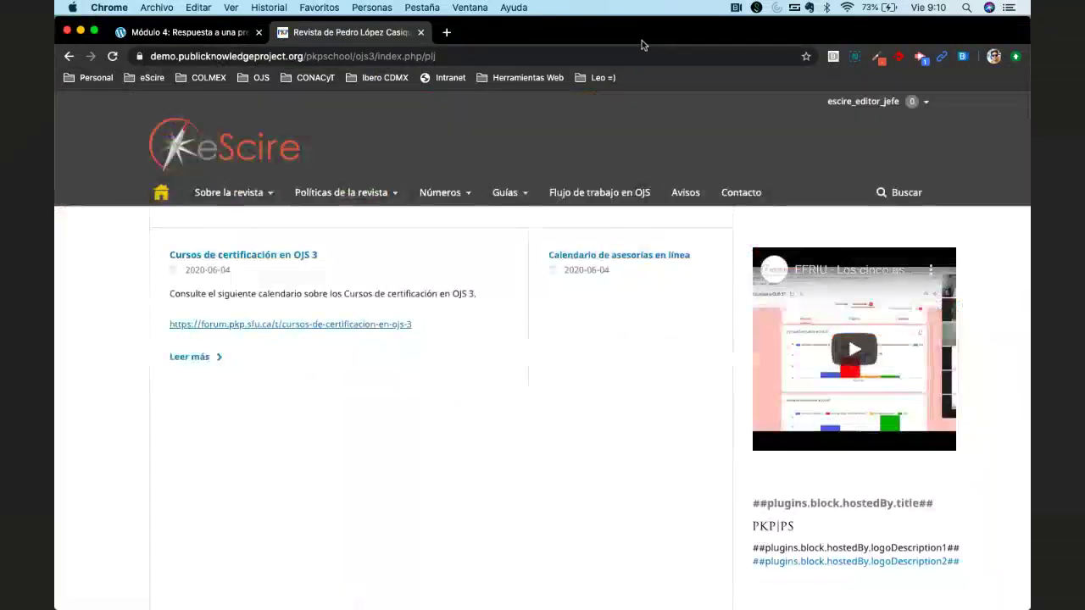
Log out as escire_editor_jefe and open the Usuarios/as y roles > Usuarios/as list.
mouse_move(864, 101)
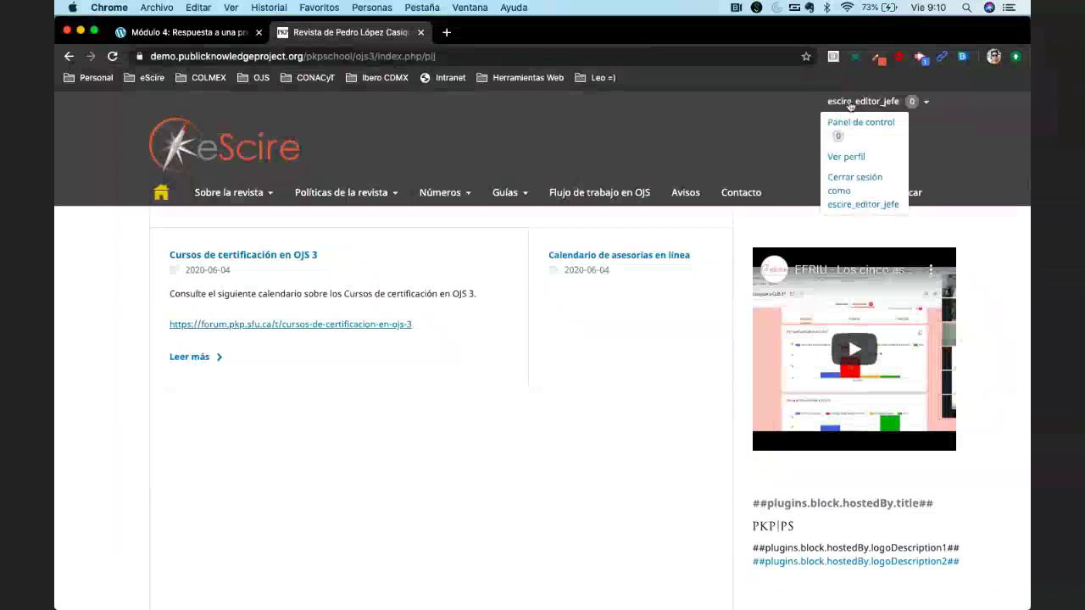
left_click(844, 193)
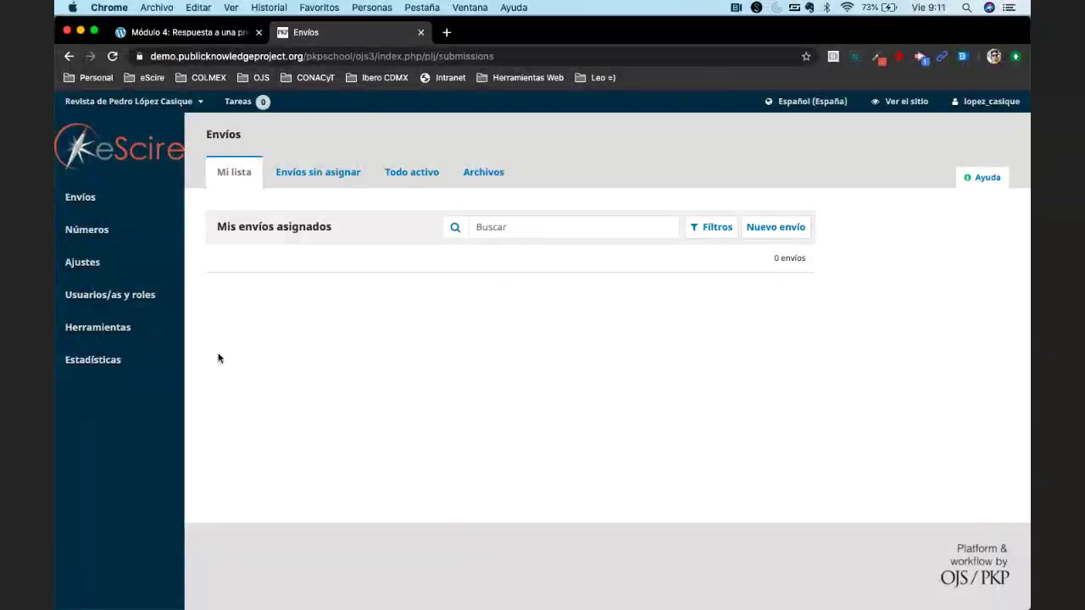
mouse_move(122, 296)
left_click(225, 296)
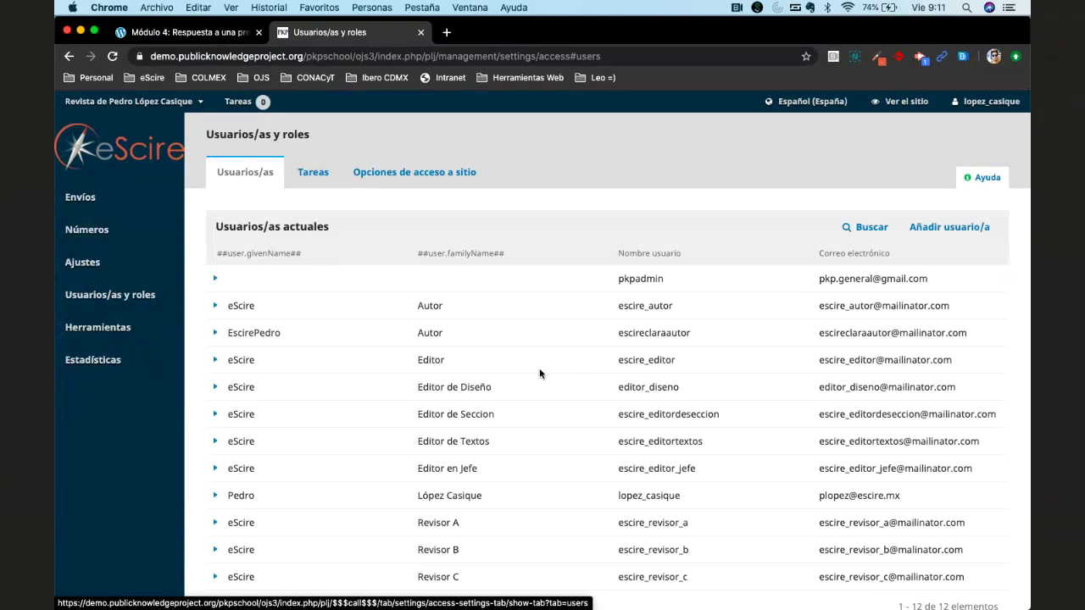
Review the 12 current users, from pkpadmin to the three reviewer accounts.
key("XF86AudioLowerVolume")
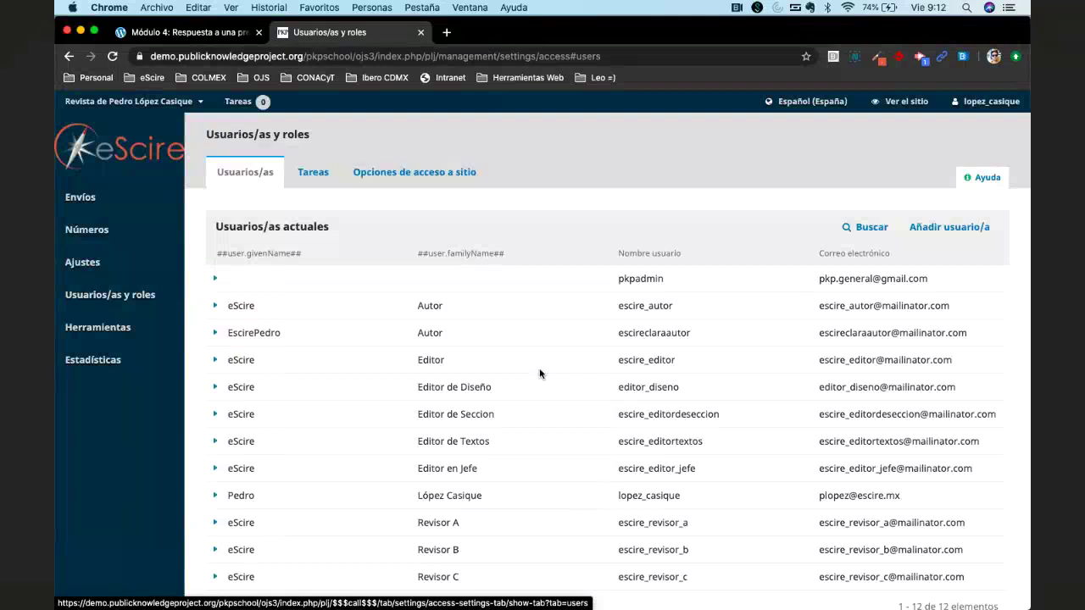
mouse_move(982, 101)
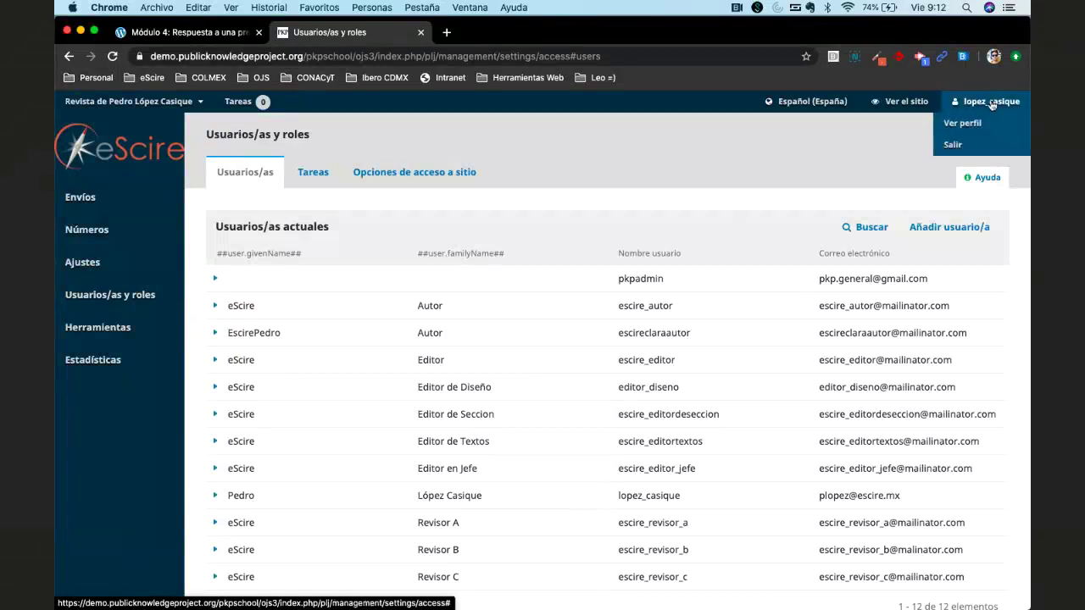
Sign out with Salir and sign back in with the editor's own account.
left_click(952, 145)
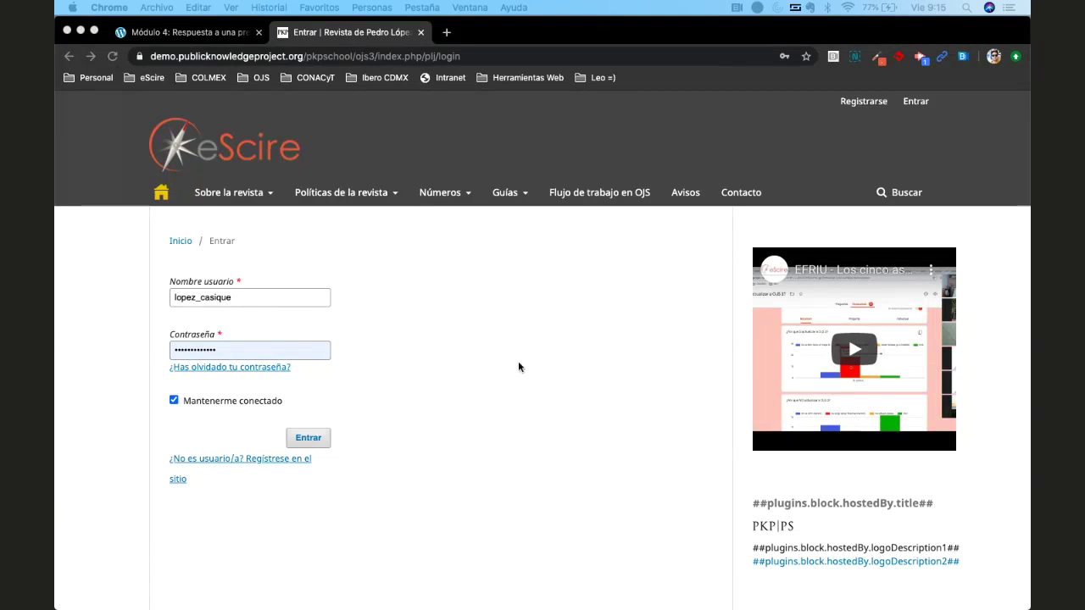
left_click(307, 437)
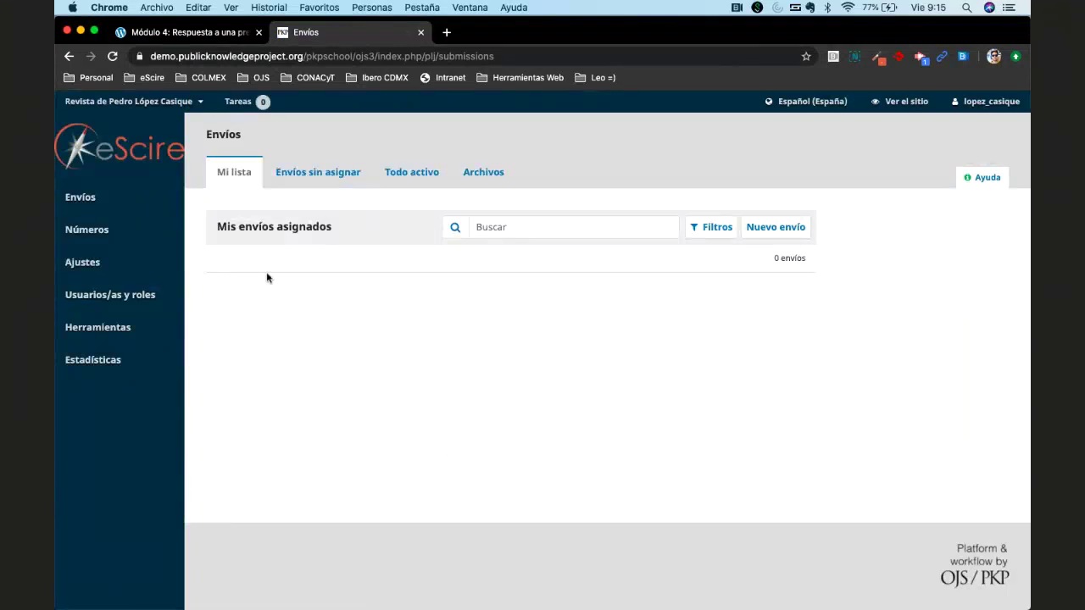
From the Usuarios/as list, open the Añadir usuario/a form with prefilled username and password.
mouse_move(132, 301)
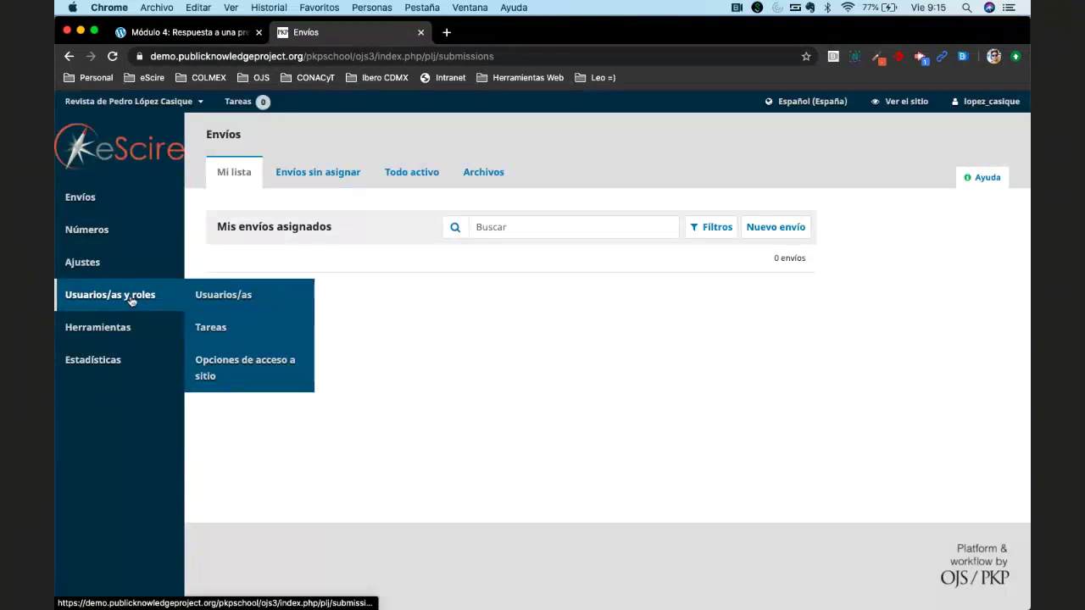
left_click(239, 298)
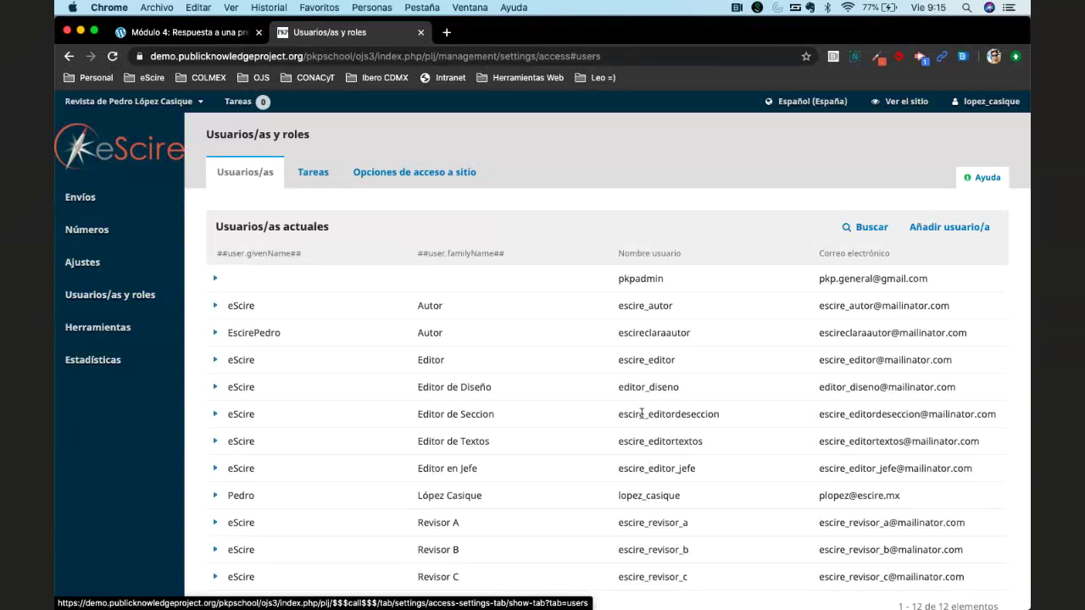
left_click_drag(418, 361, 694, 373)
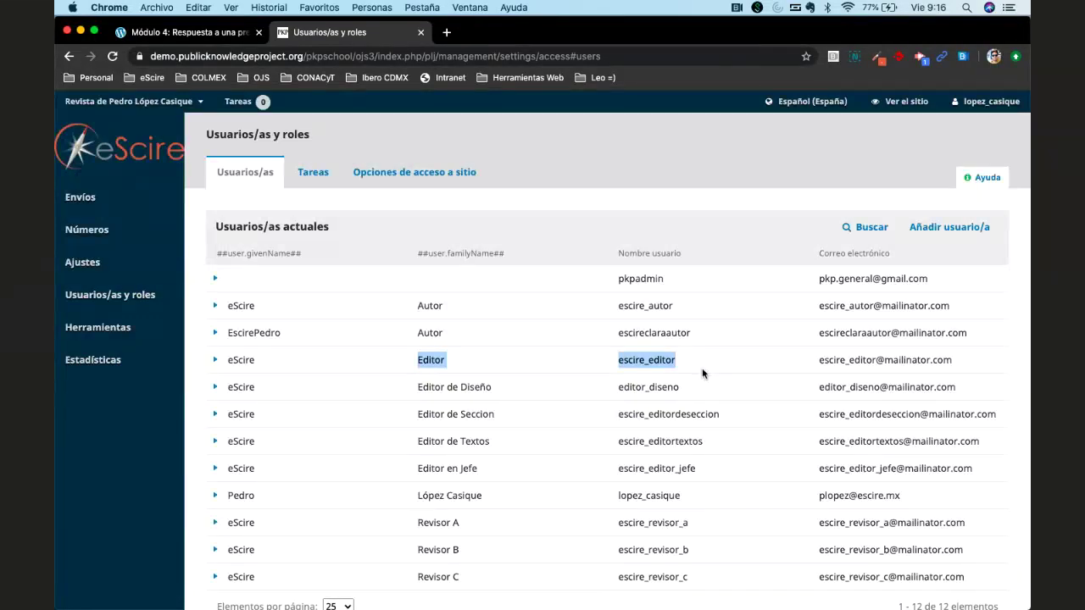
left_click(765, 300)
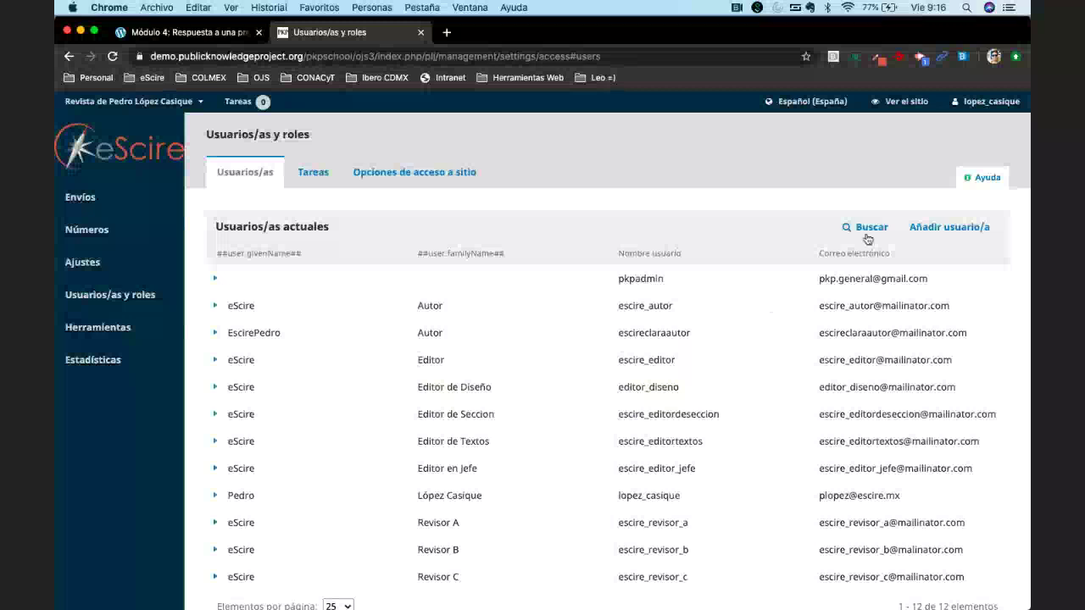
left_click(940, 230)
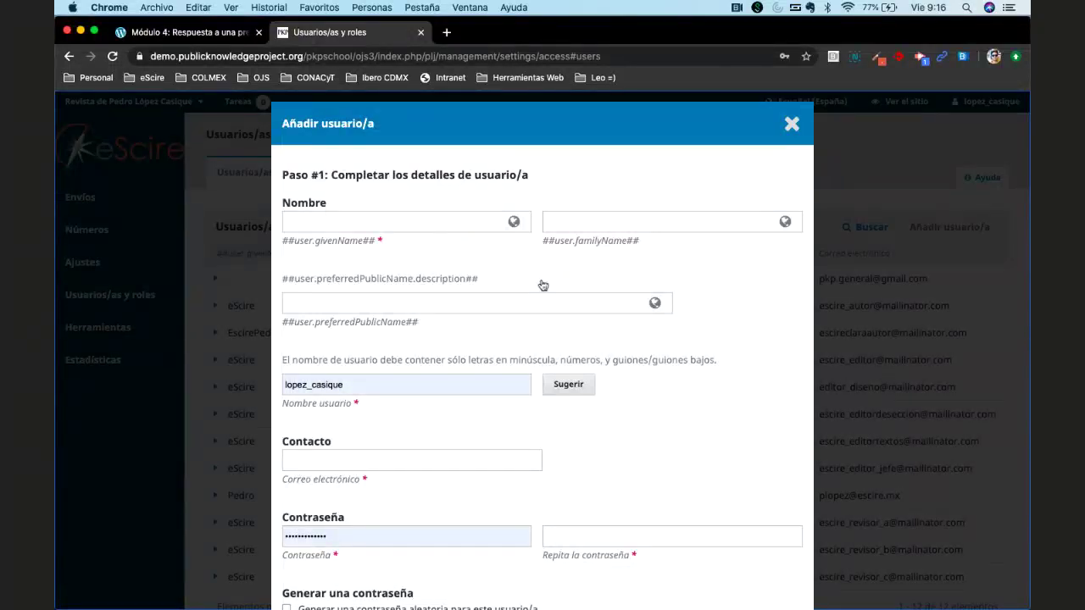
Close the Añadir usuario/a form and accept leaving without saving.
left_click(791, 124)
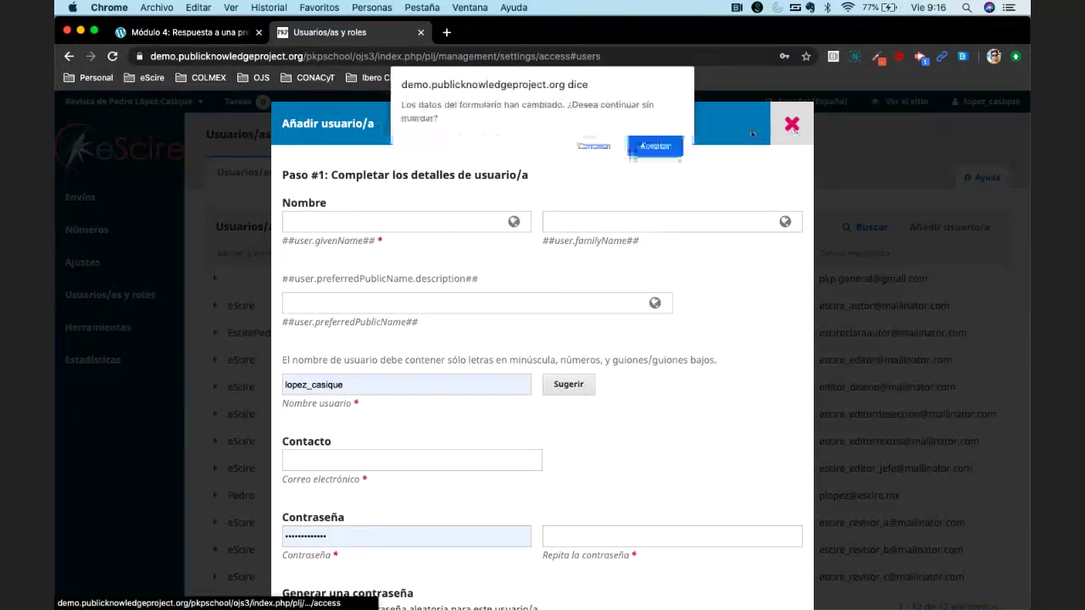
left_click(649, 146)
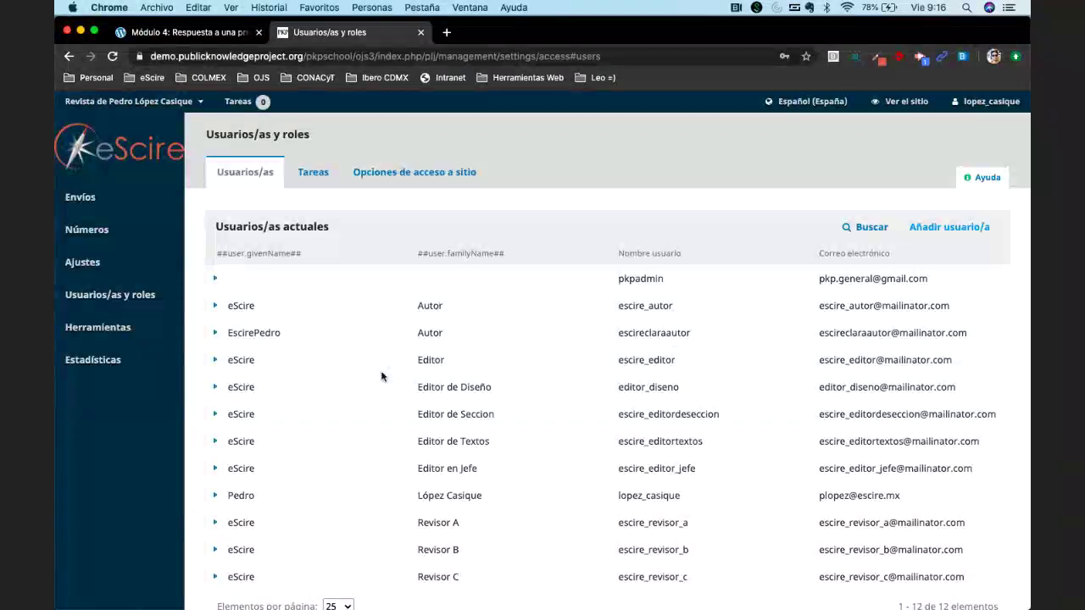
Log in as the eScire Editor (escire_editor) user, confirming with Aceptar.
left_click(215, 362)
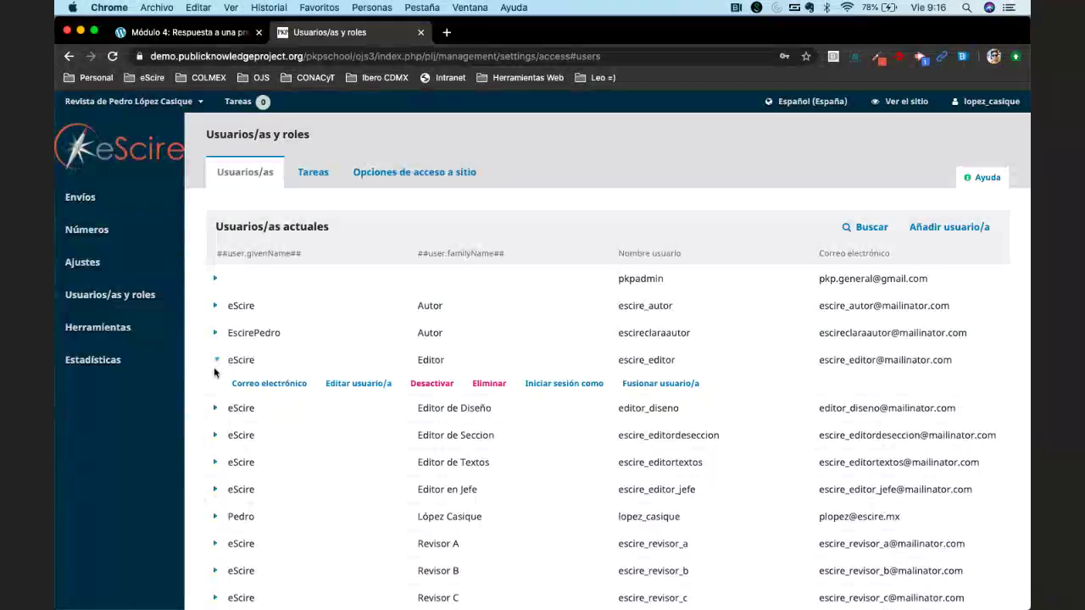
left_click(559, 383)
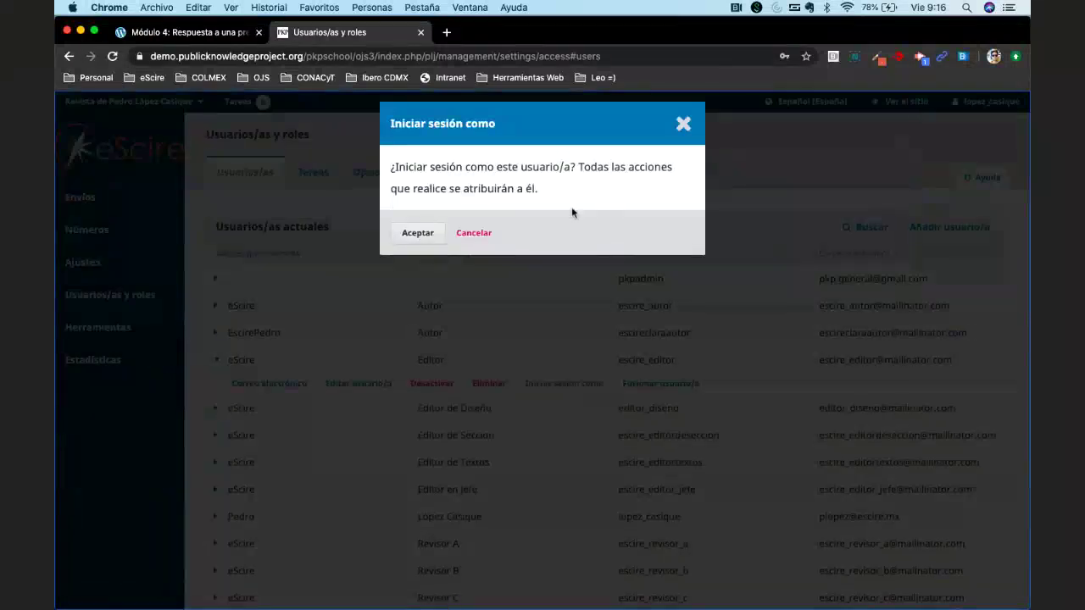
left_click(417, 235)
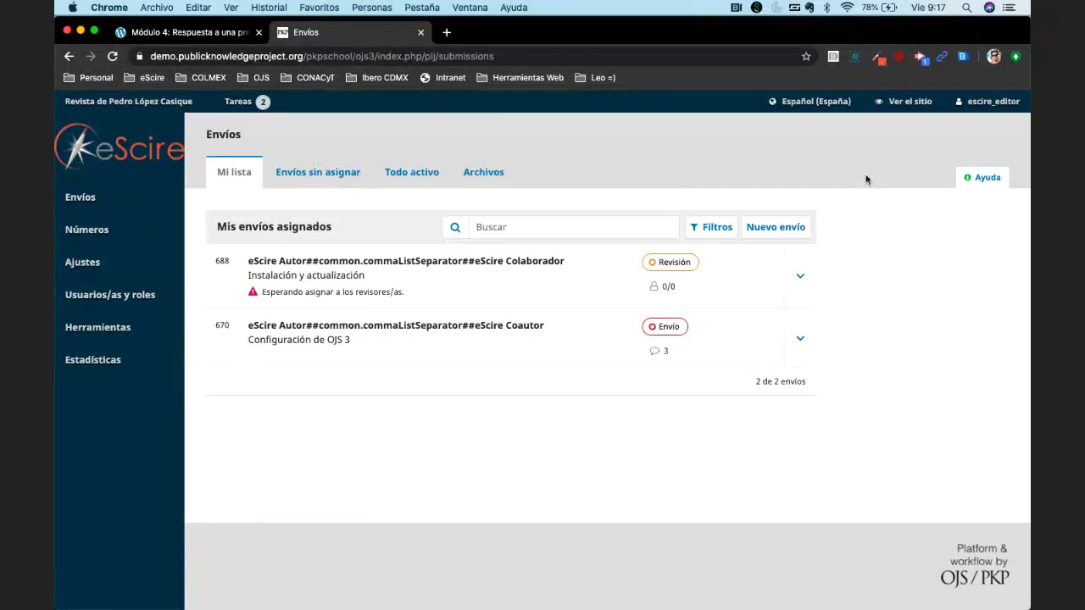
mouse_move(980, 110)
left_click(89, 198)
mouse_move(972, 107)
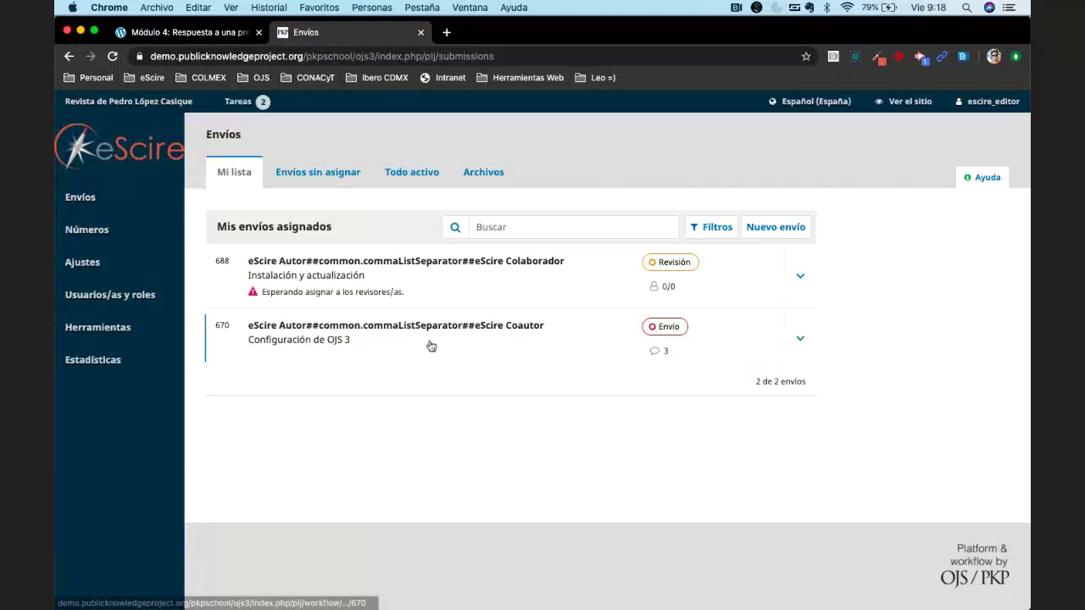
mouse_move(120, 301)
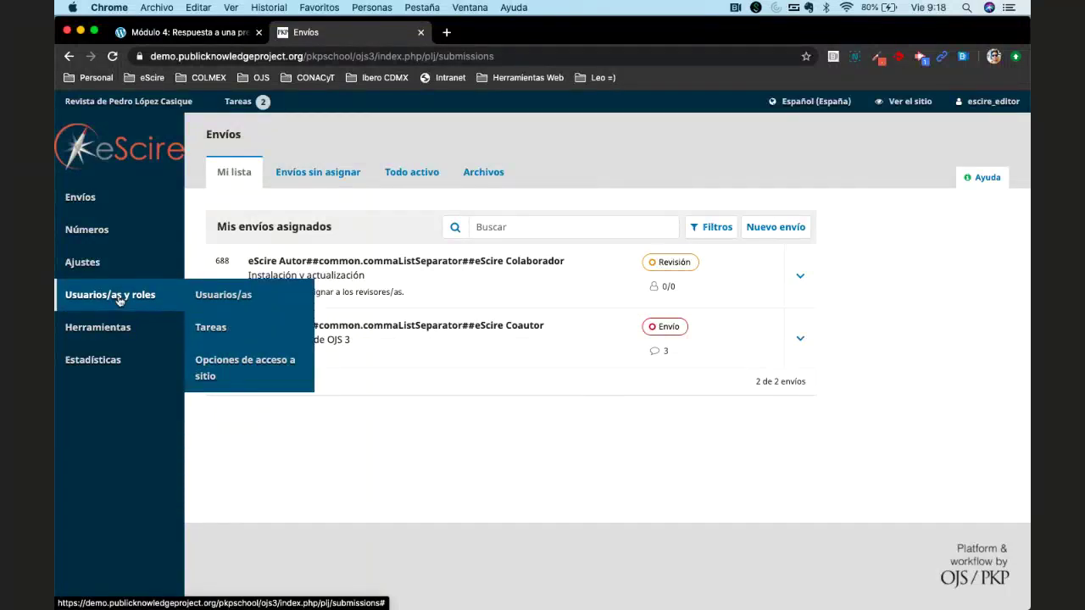
left_click(208, 295)
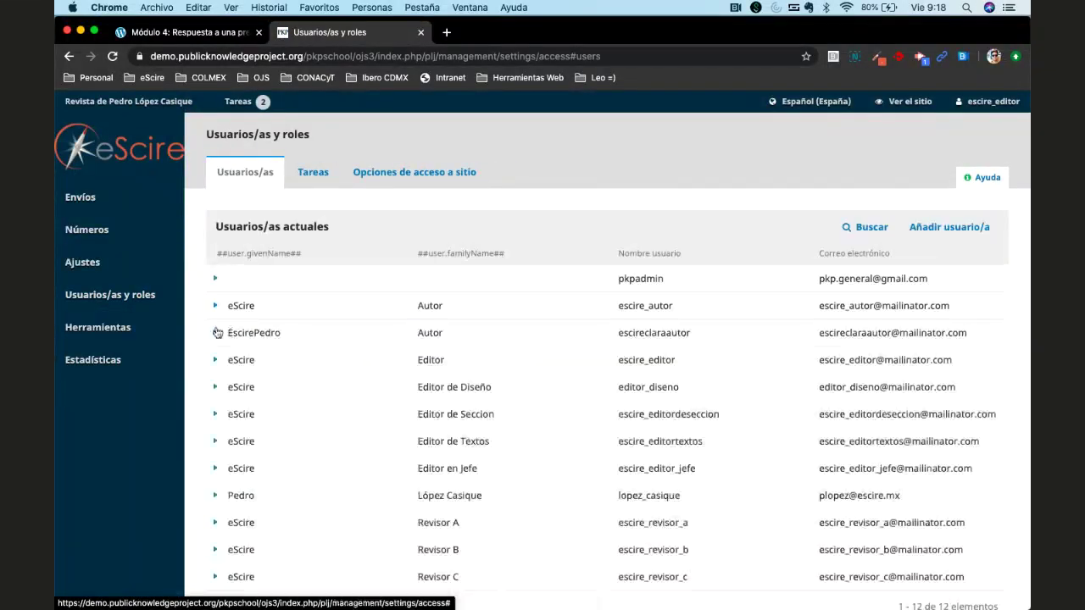
left_click(217, 332)
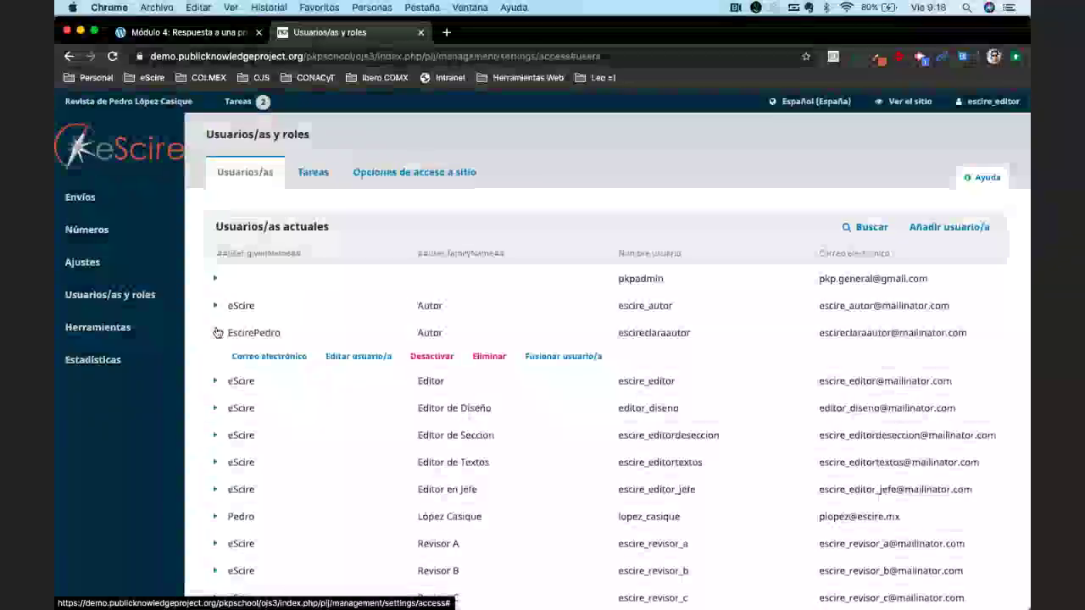
left_click(358, 357)
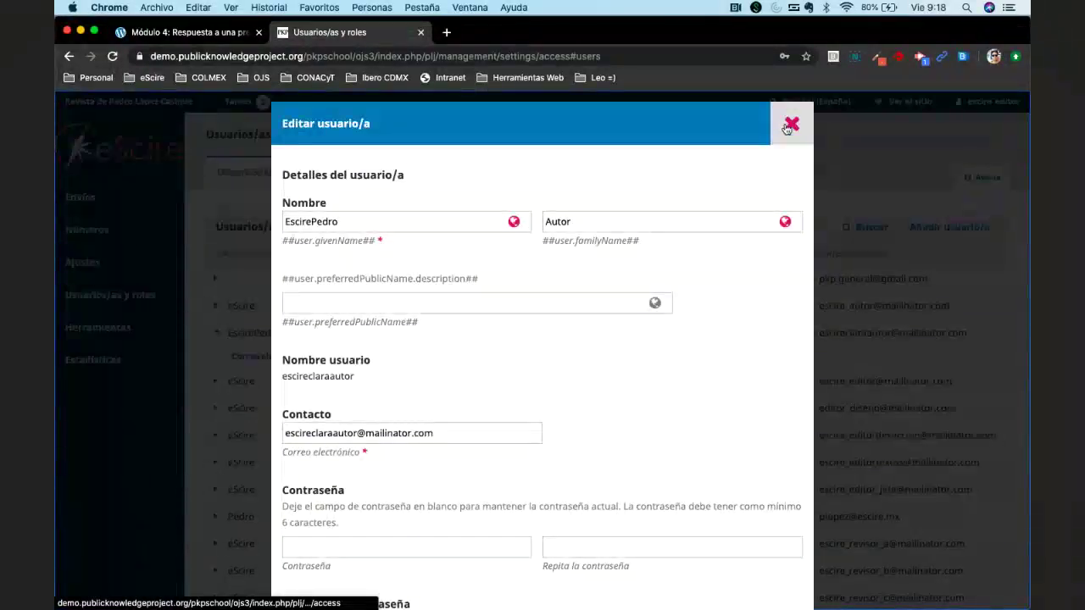
left_click(788, 126)
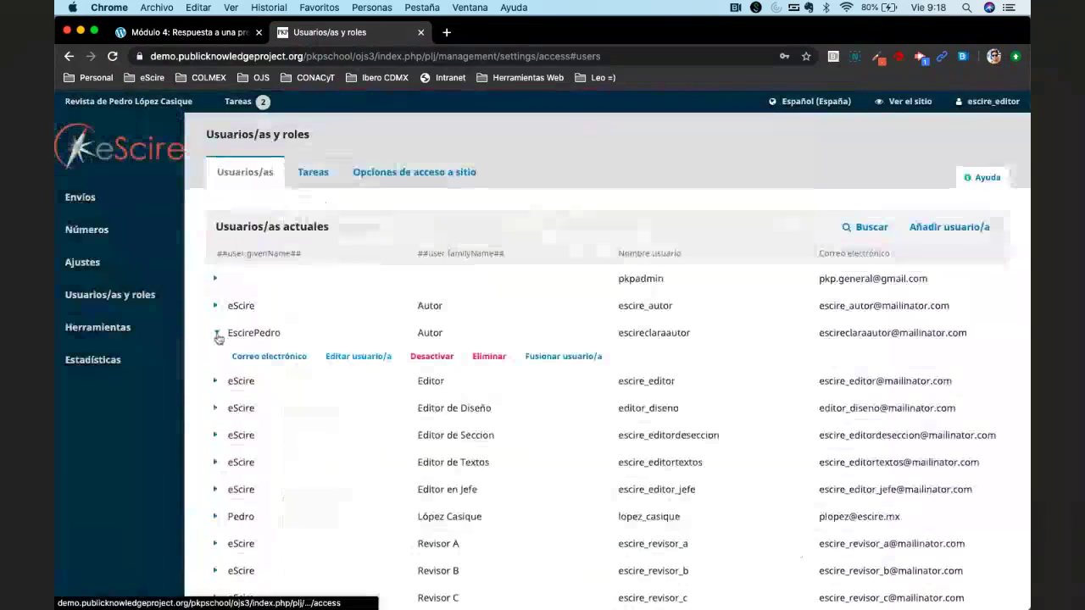
left_click(217, 333)
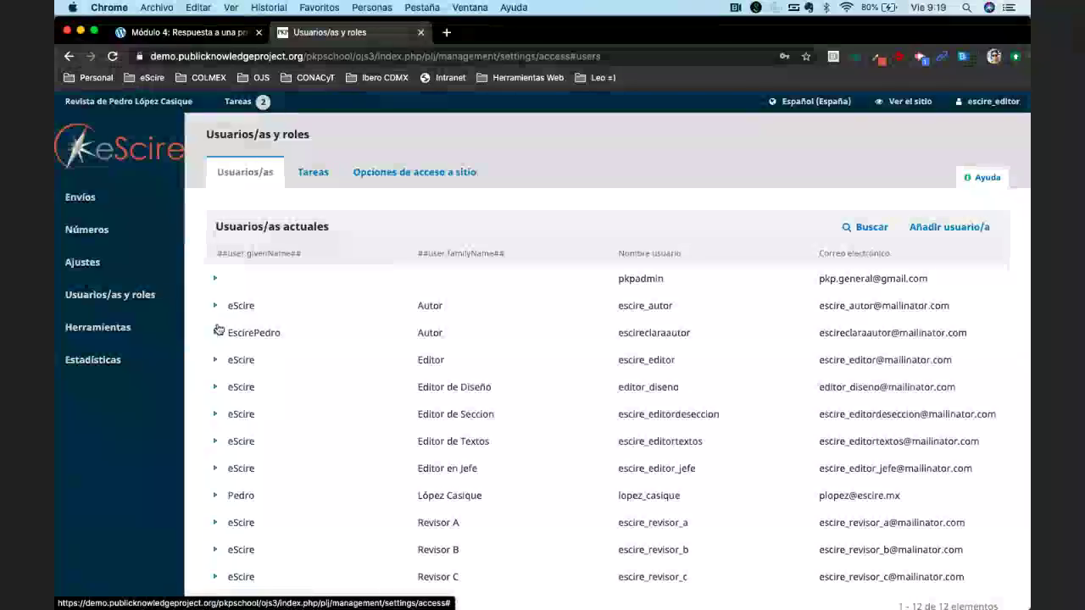
mouse_move(107, 232)
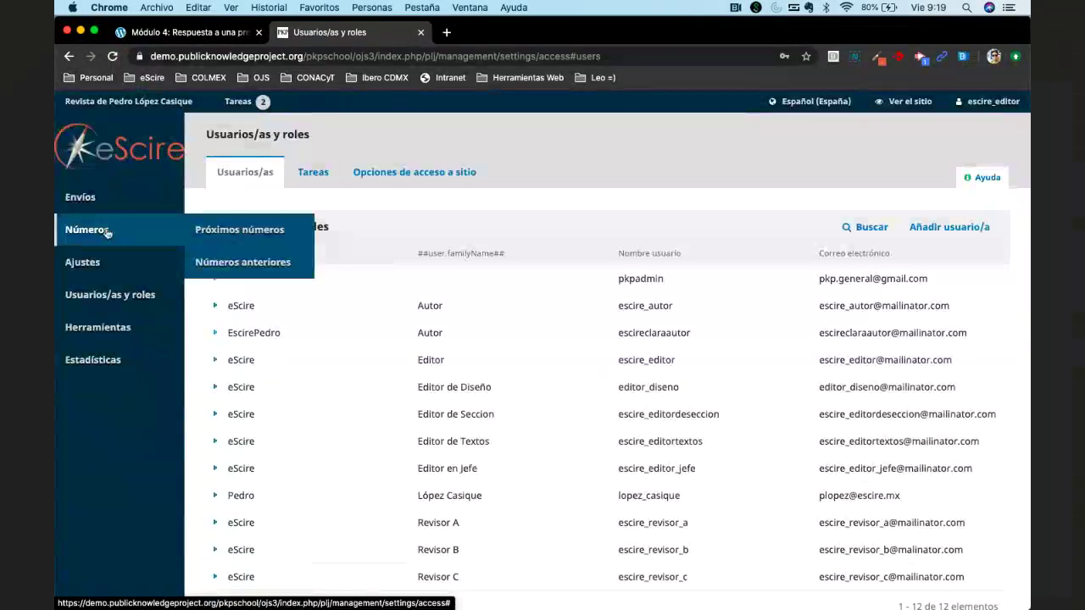
left_click(80, 196)
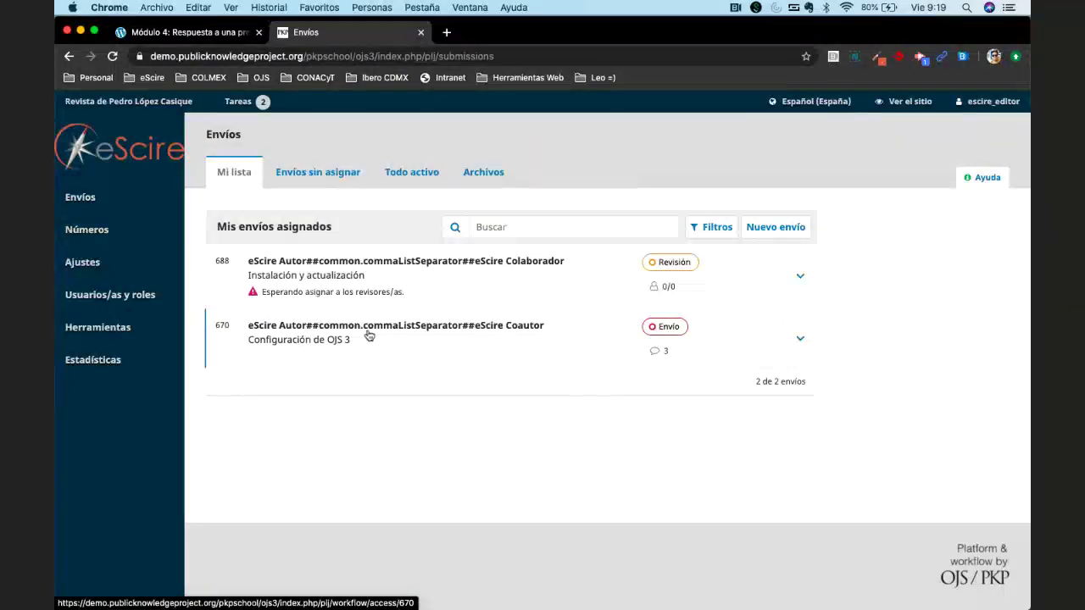
Open submission 670, 'Configuración de OJS 3', from Mi lista.
left_click(369, 336)
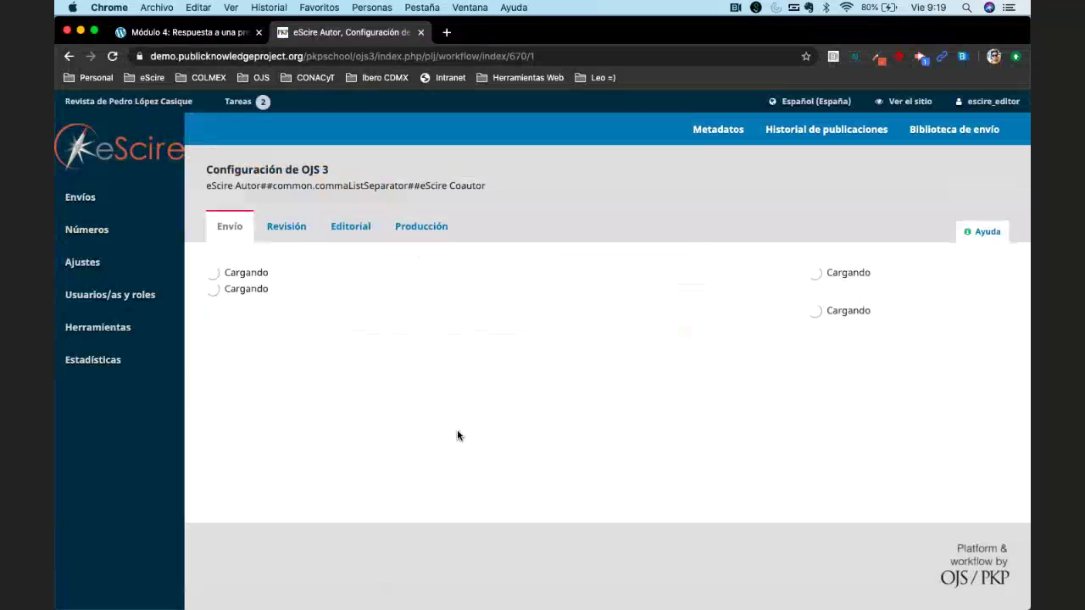
scroll(549, 439, "down", 5)
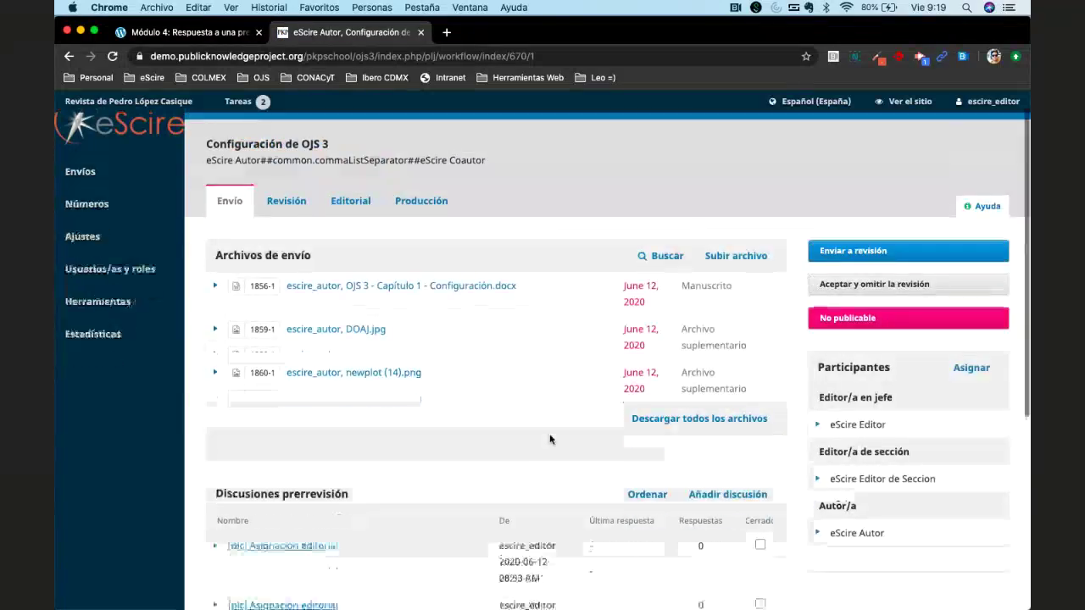
scroll(549, 439, "up", 5)
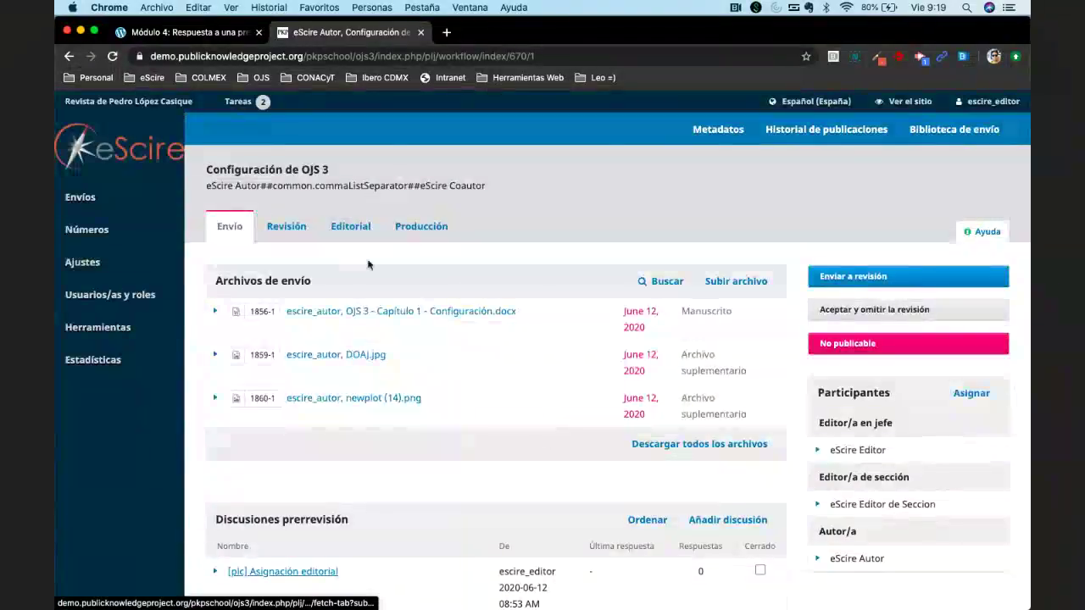
scroll(519, 396, "down", 1)
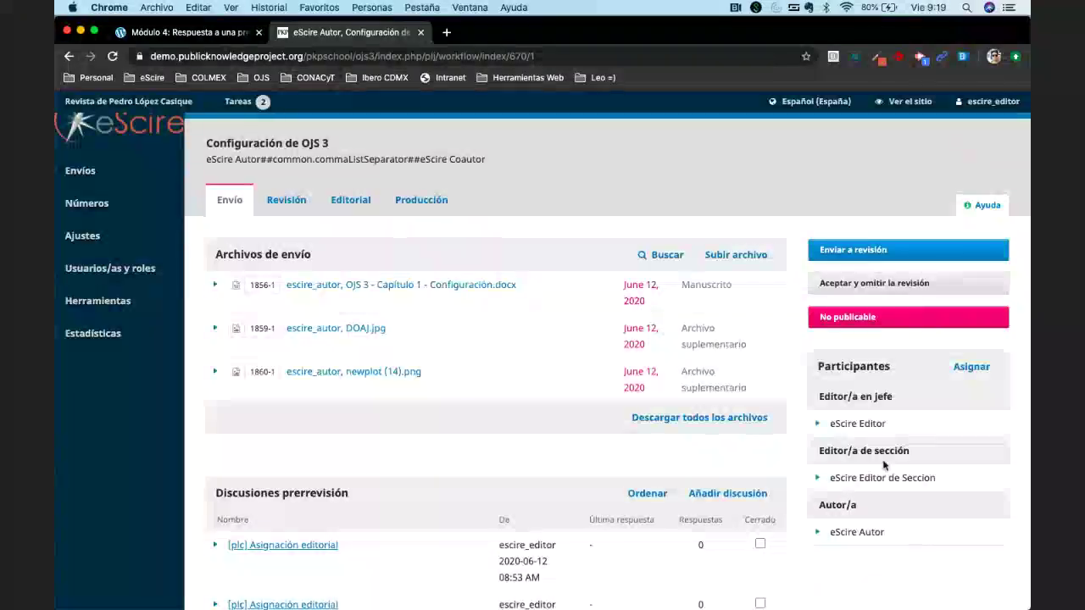
scroll(870, 502, "down", 8)
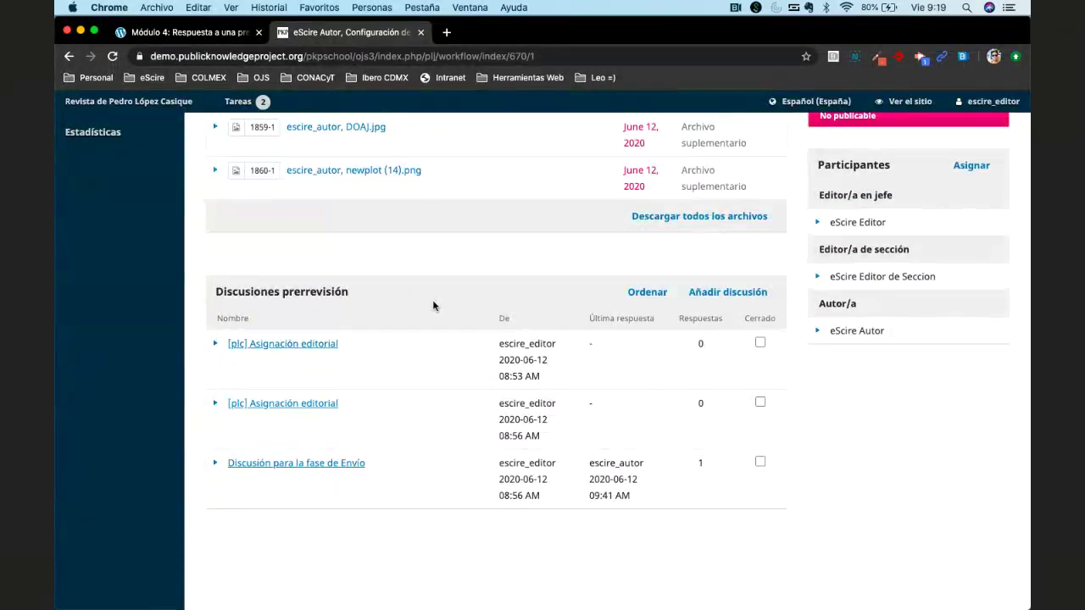
scroll(433, 306, "up", 2)
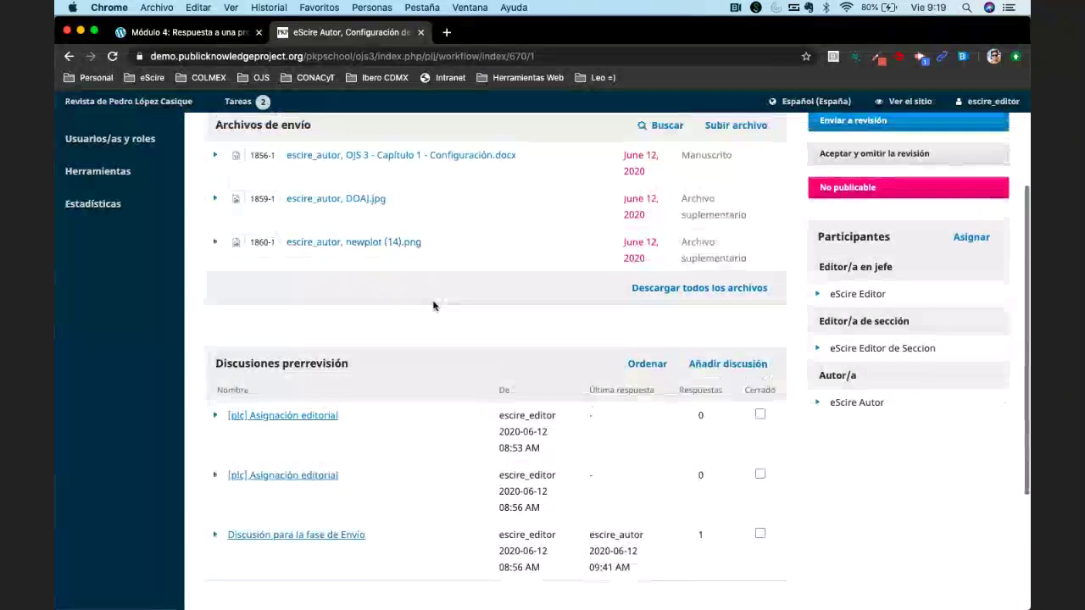
scroll(433, 306, "up", 3)
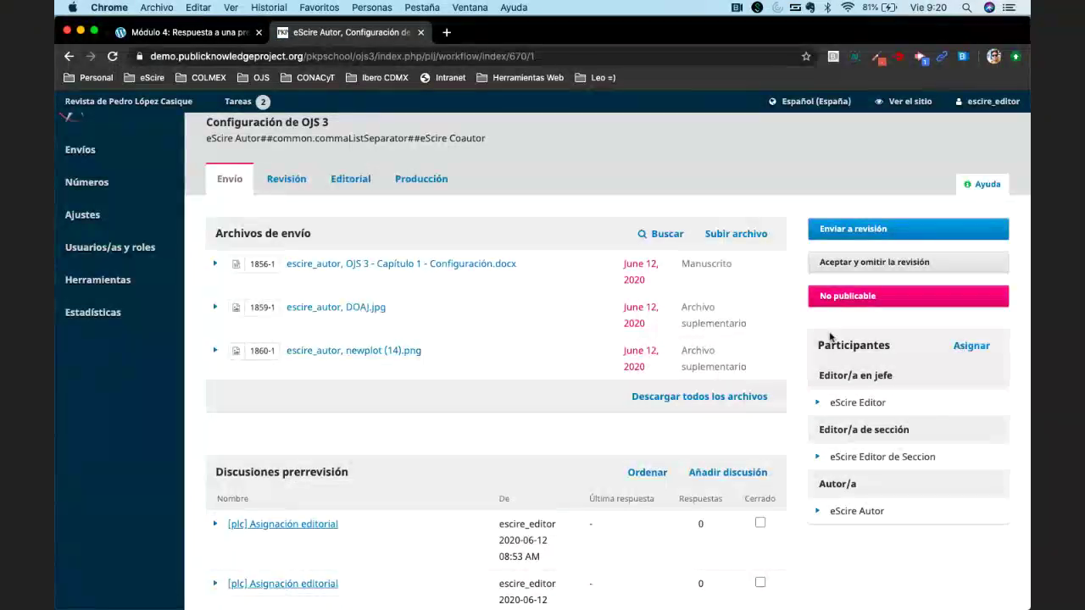
Open Añadir participante, browse the roles keeping Editor/a en jefe, then close the form.
left_click(971, 346)
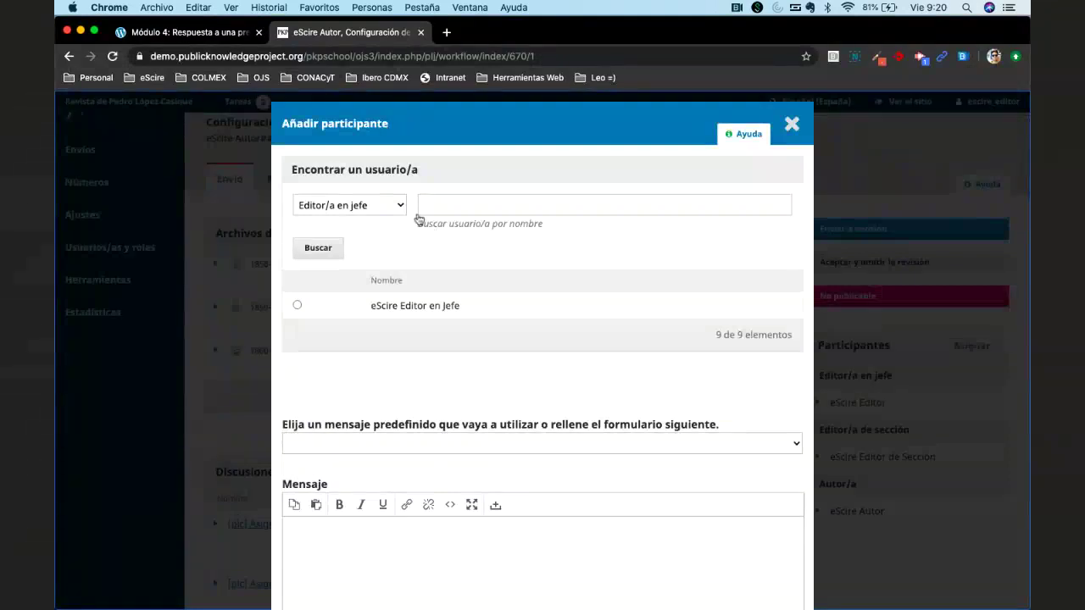
left_click(388, 205)
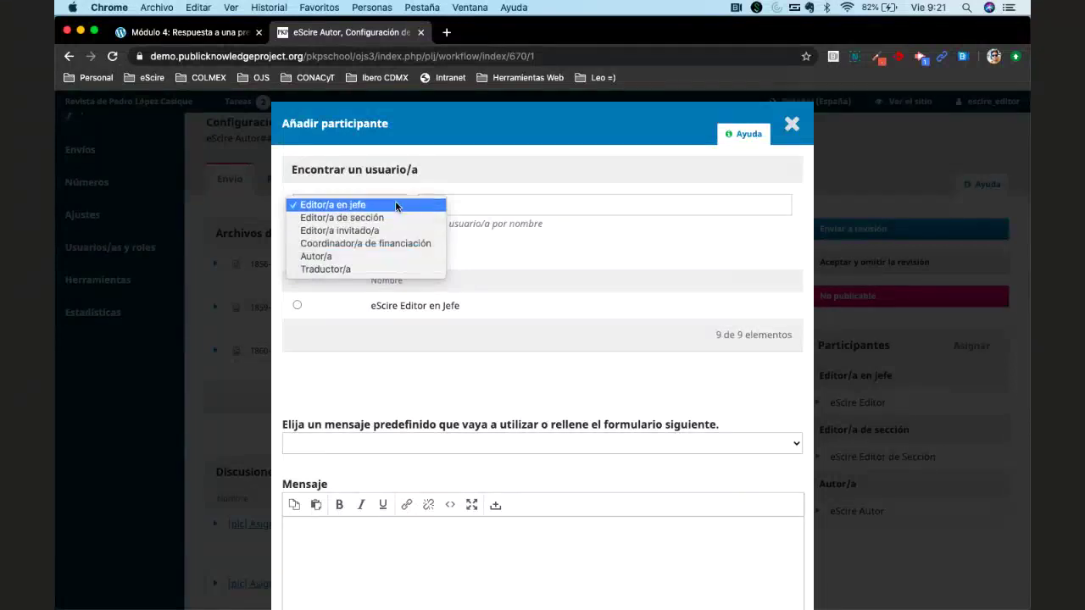
left_click(545, 143)
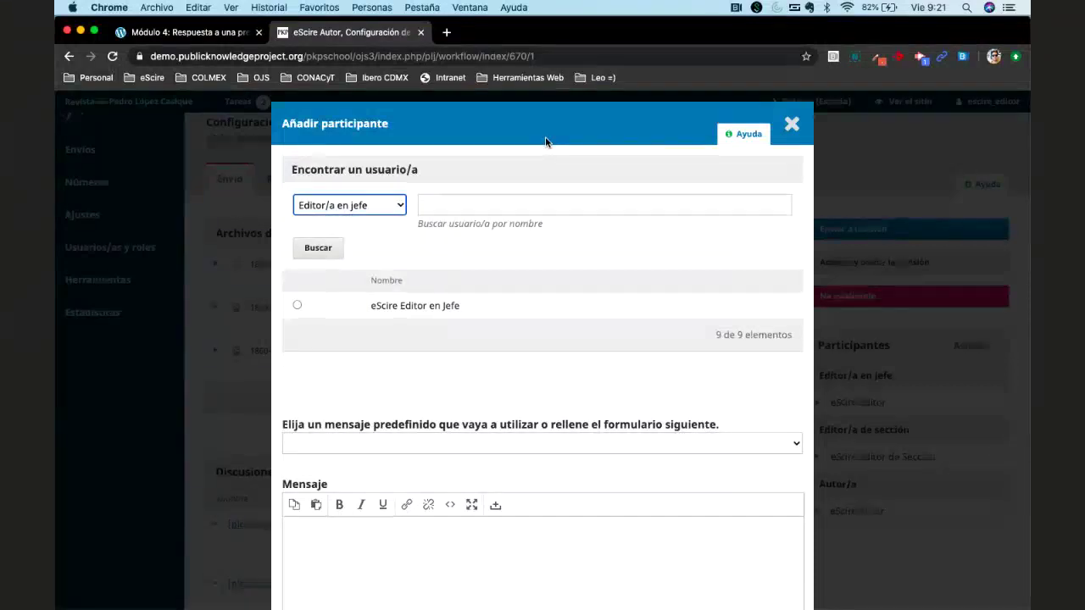
left_click(375, 205)
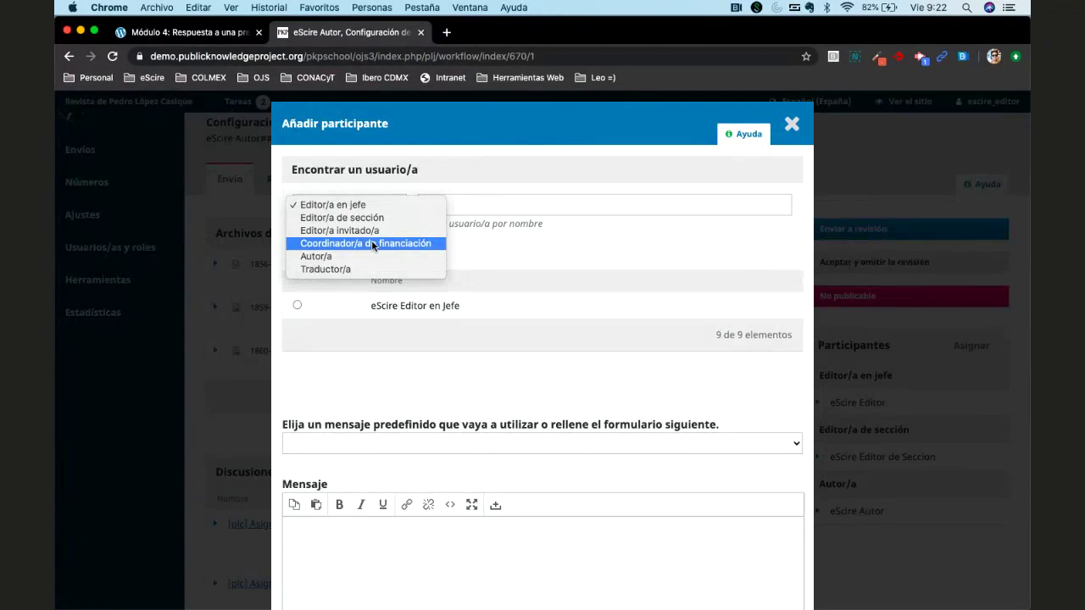
left_click(525, 172)
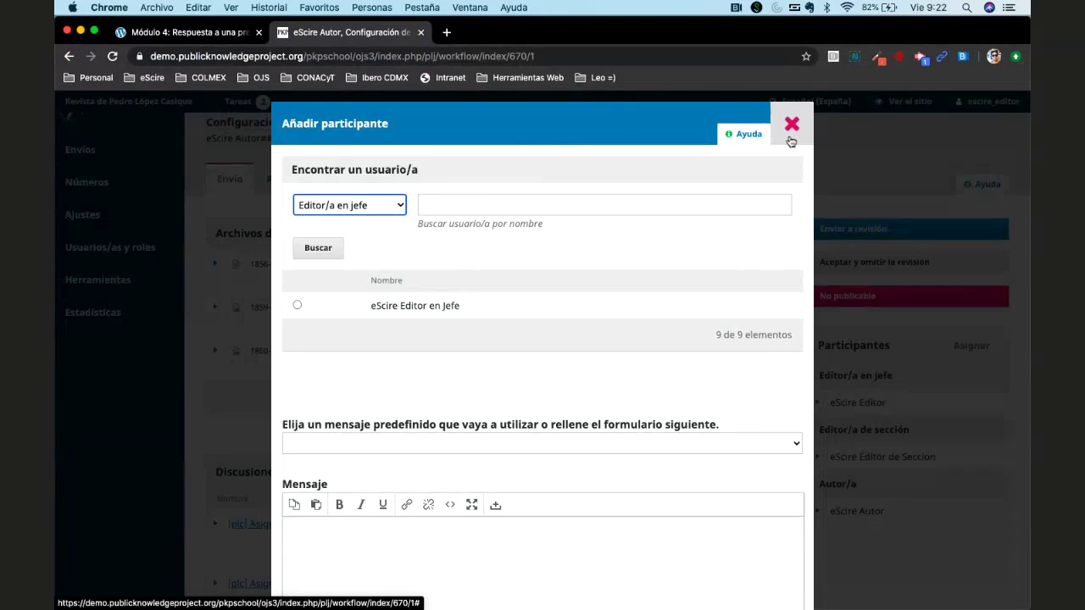
left_click(791, 141)
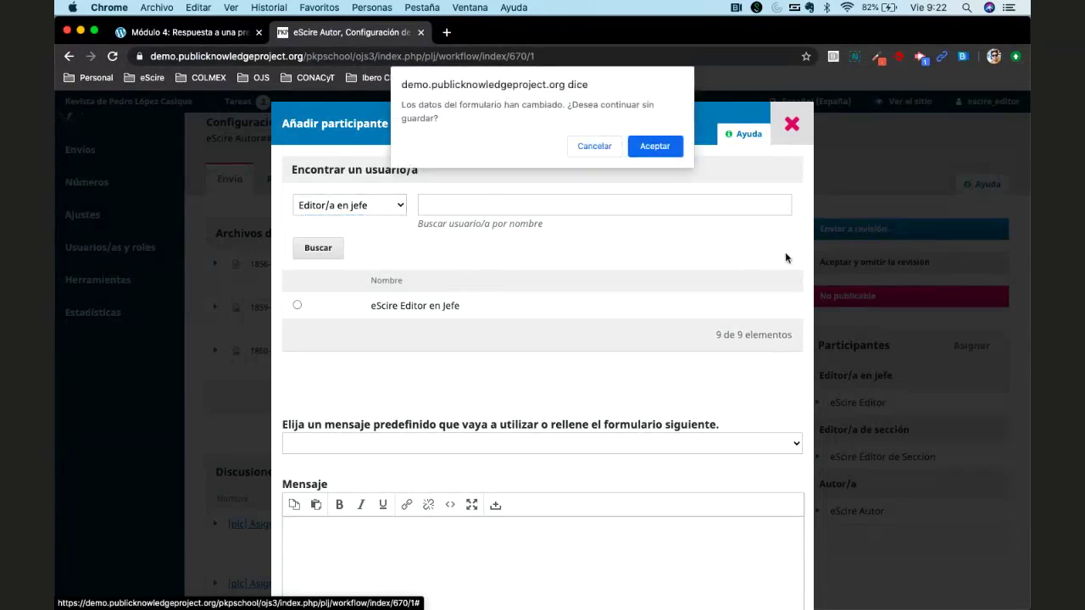
left_click(652, 146)
scroll(754, 353, "down", 1)
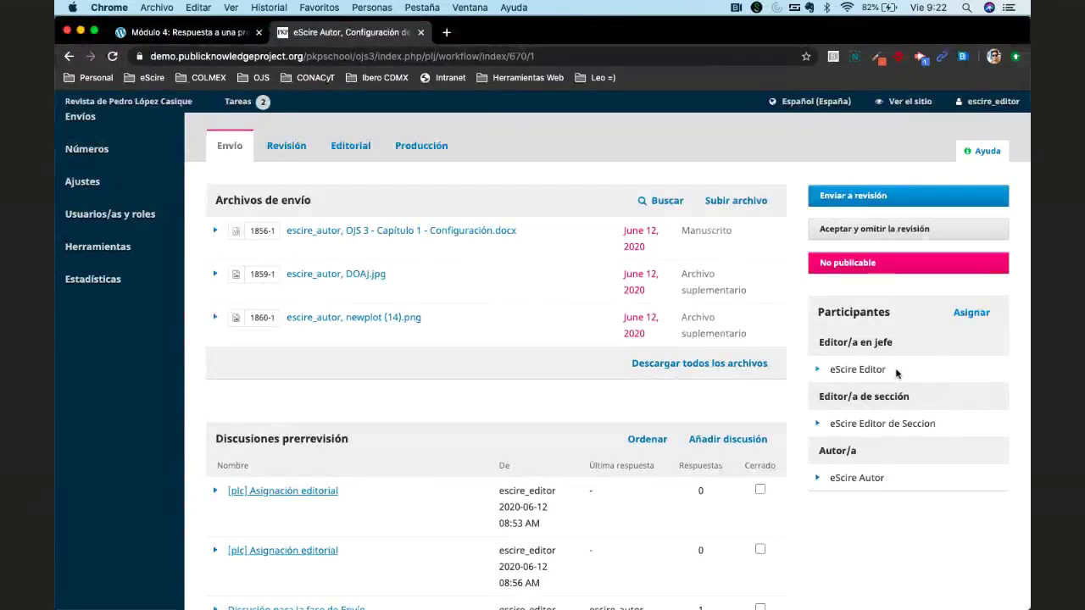
double_click(873, 369)
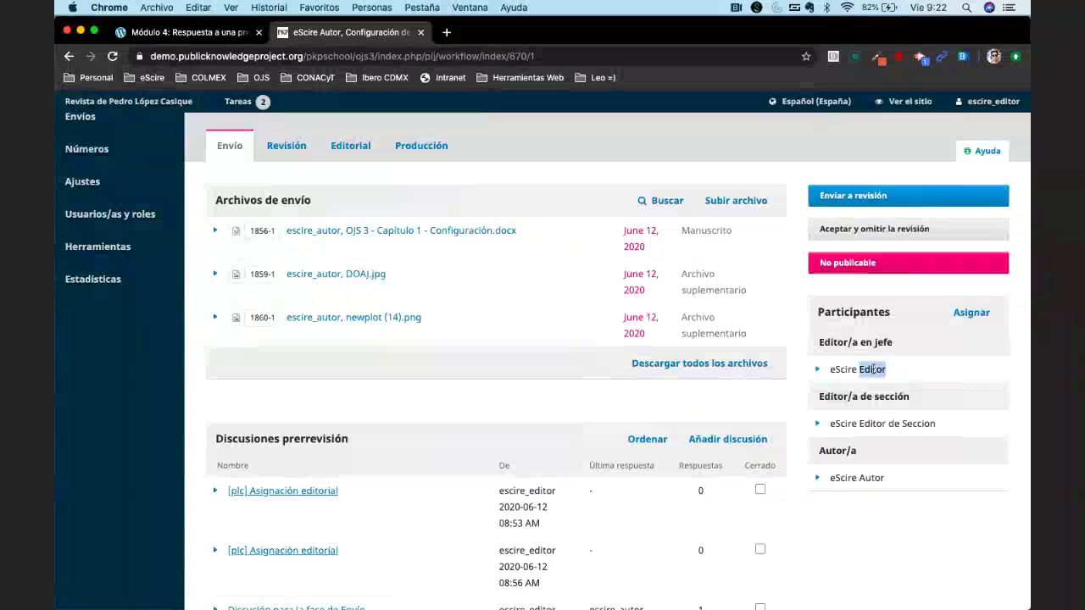
left_click_drag(859, 423, 950, 423)
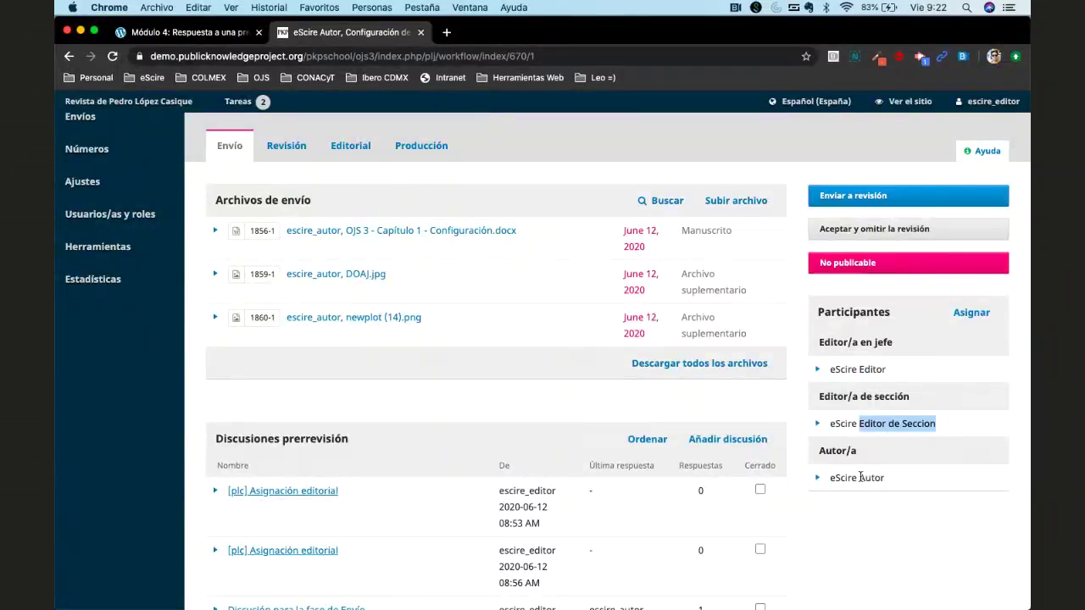
left_click_drag(859, 477, 903, 477)
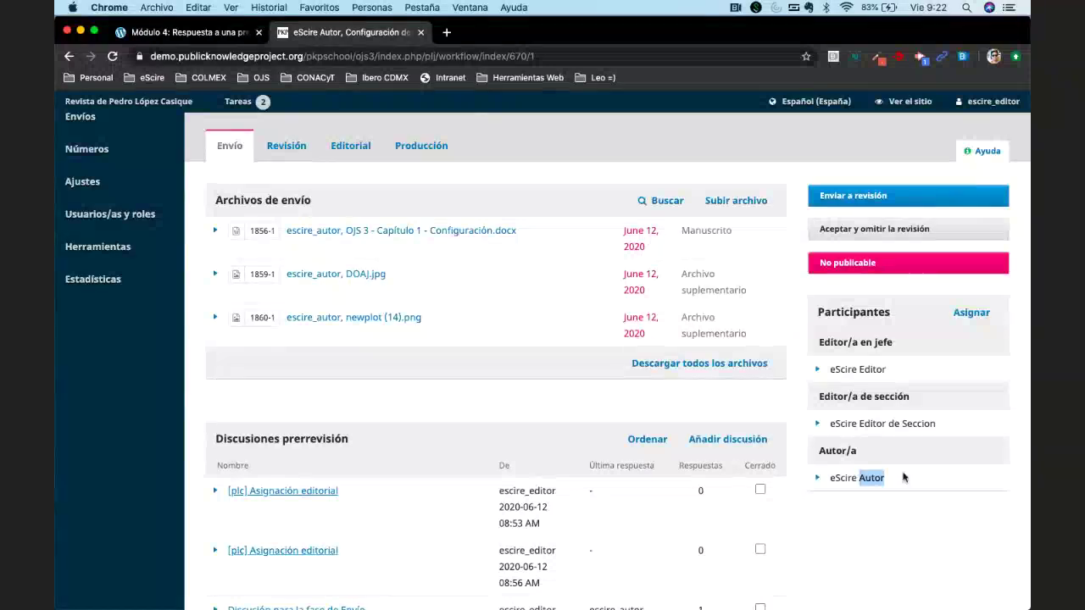
left_click(904, 477)
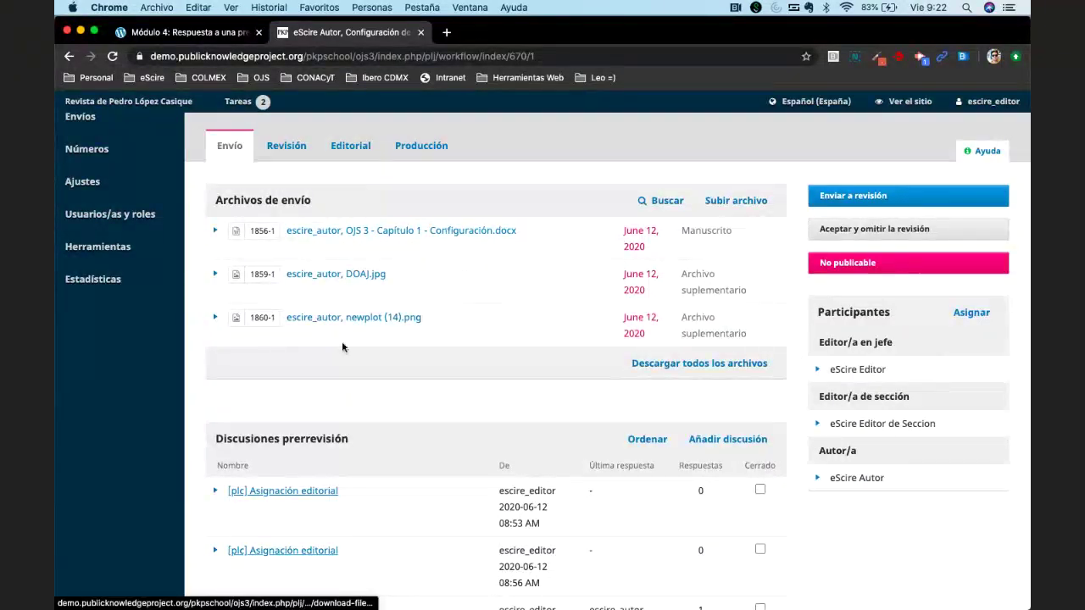
scroll(473, 357, "up", 1)
scroll(473, 357, "up", 3)
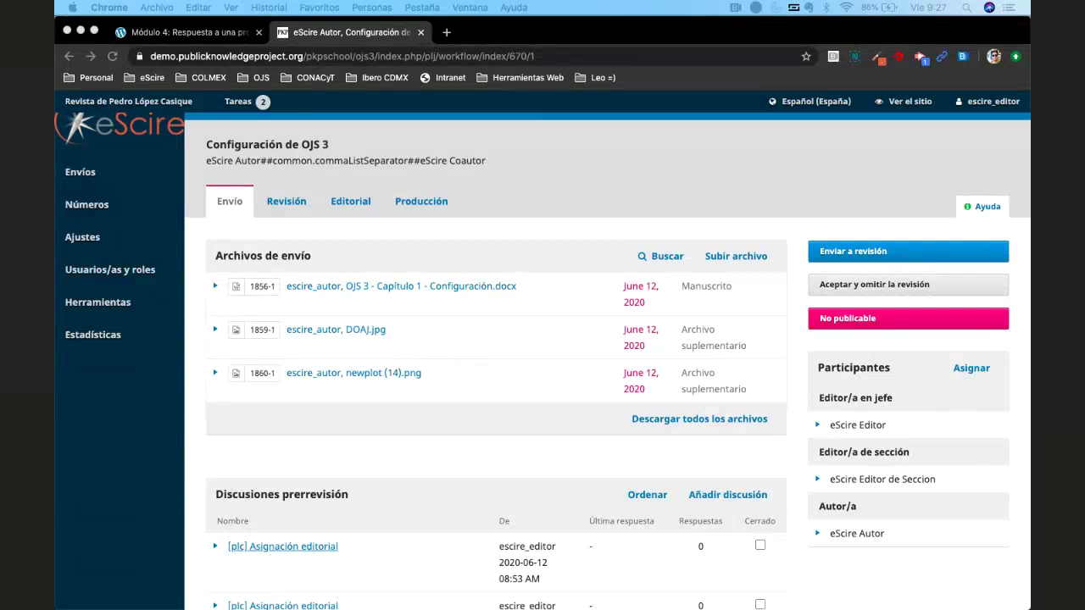
key("XF86AudioLowerVolume")
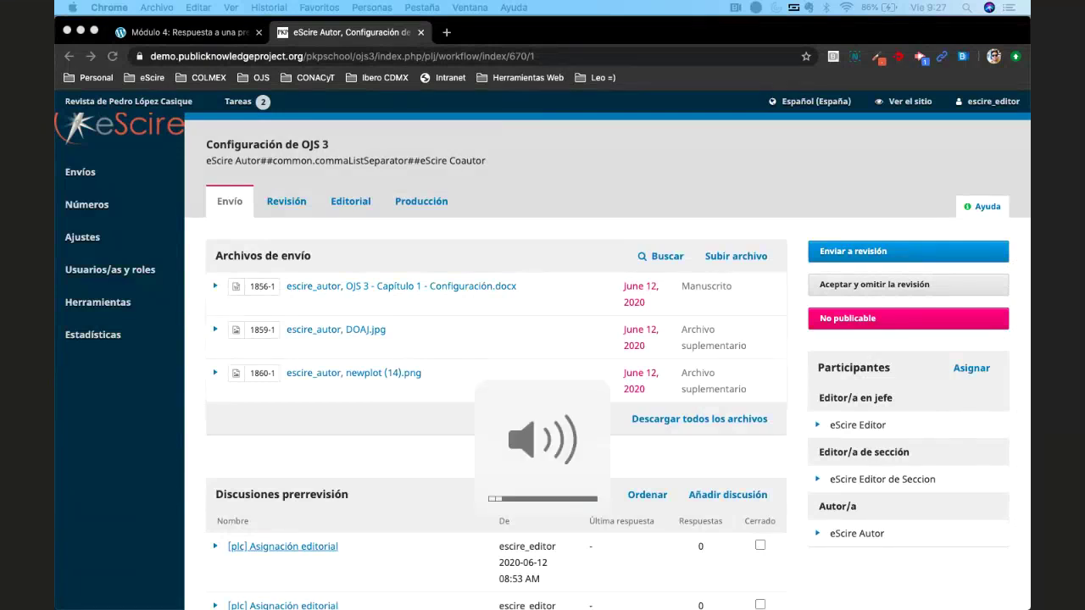
key("XF86AudioRaiseVolume")
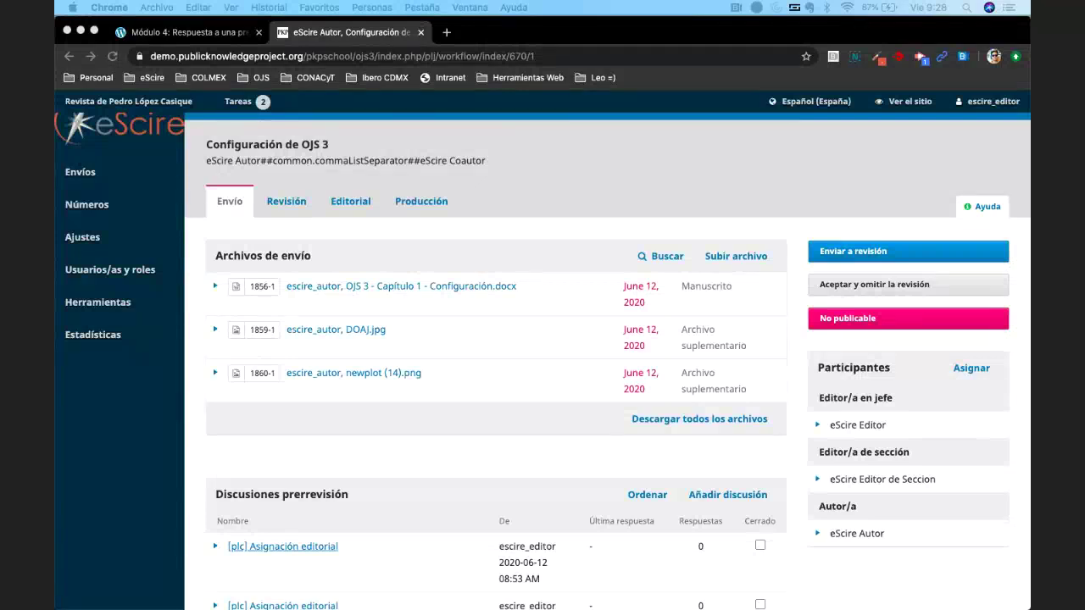
Open the public eScire journal site in a new tab and switch to it.
left_click(905, 101)
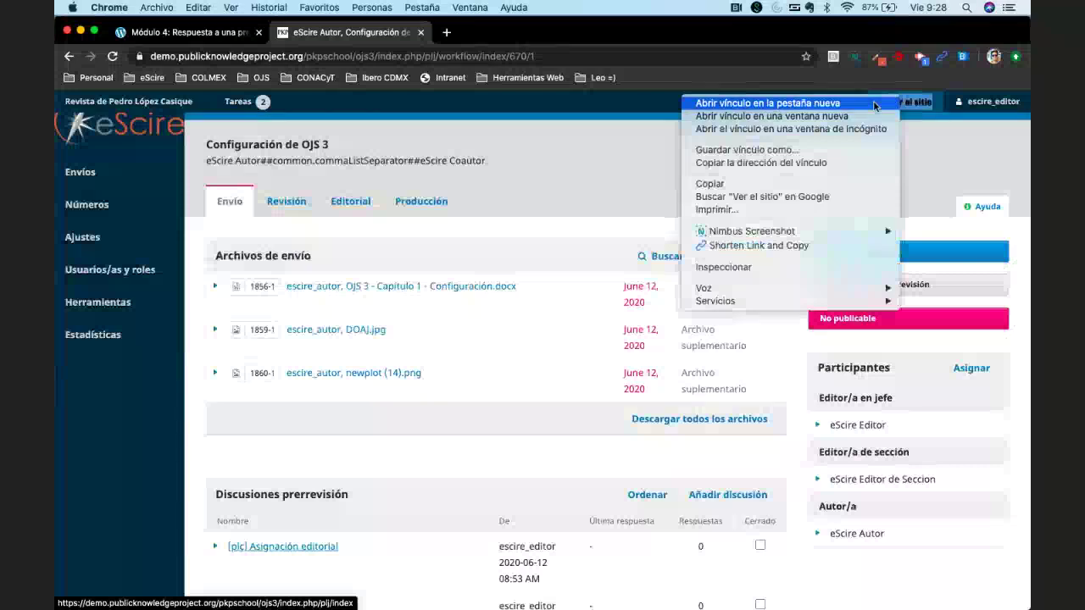
left_click(886, 102)
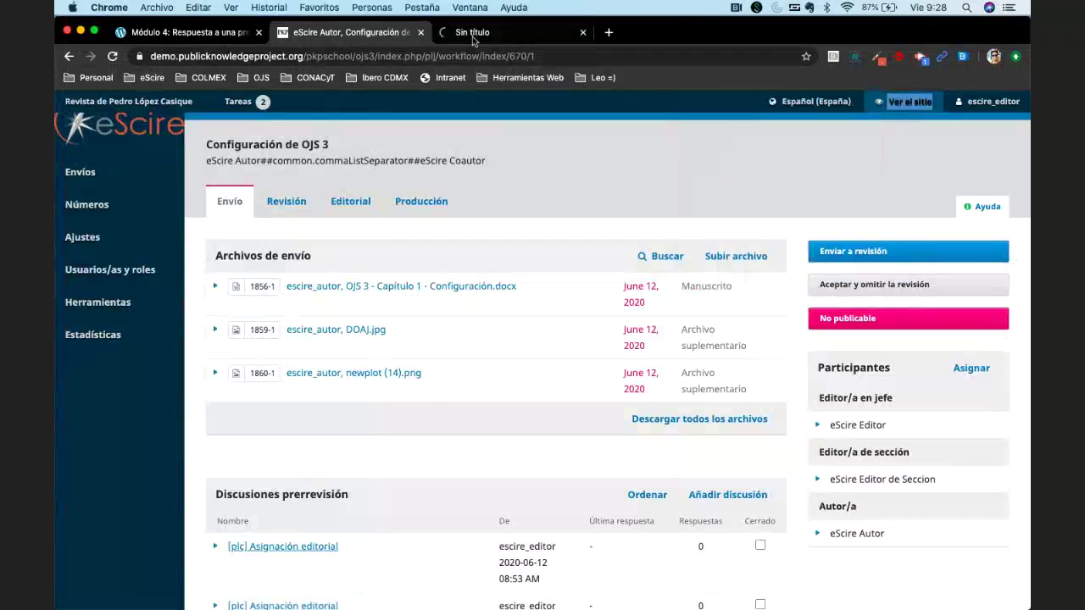
left_click(475, 32)
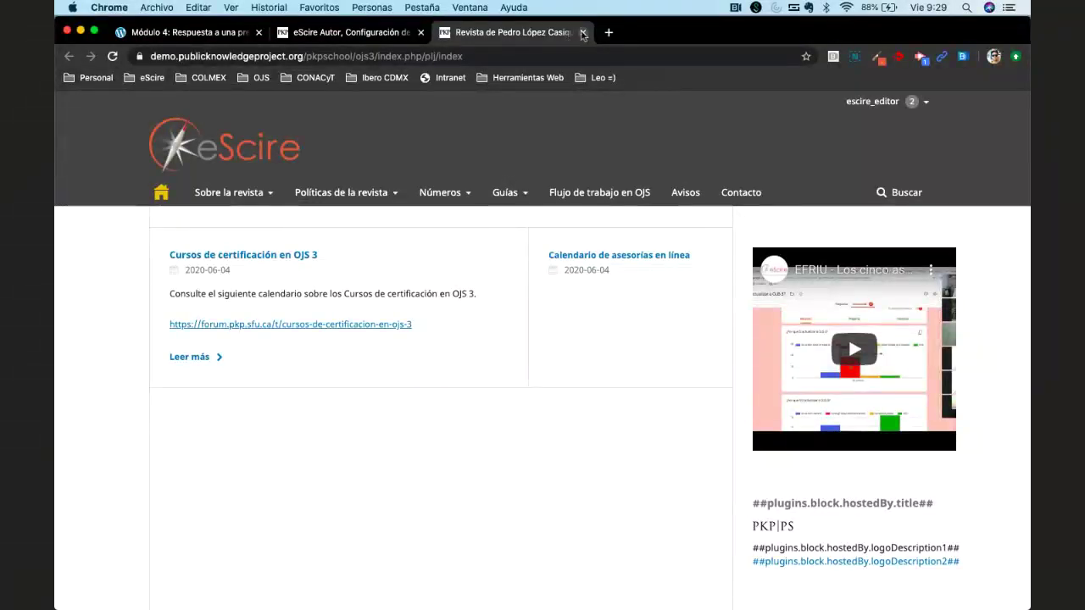
Go to Envíos under 'Sobre la revista' and scroll to the checklist and 'Directrices para autores/as'.
mouse_move(520, 208)
mouse_move(436, 200)
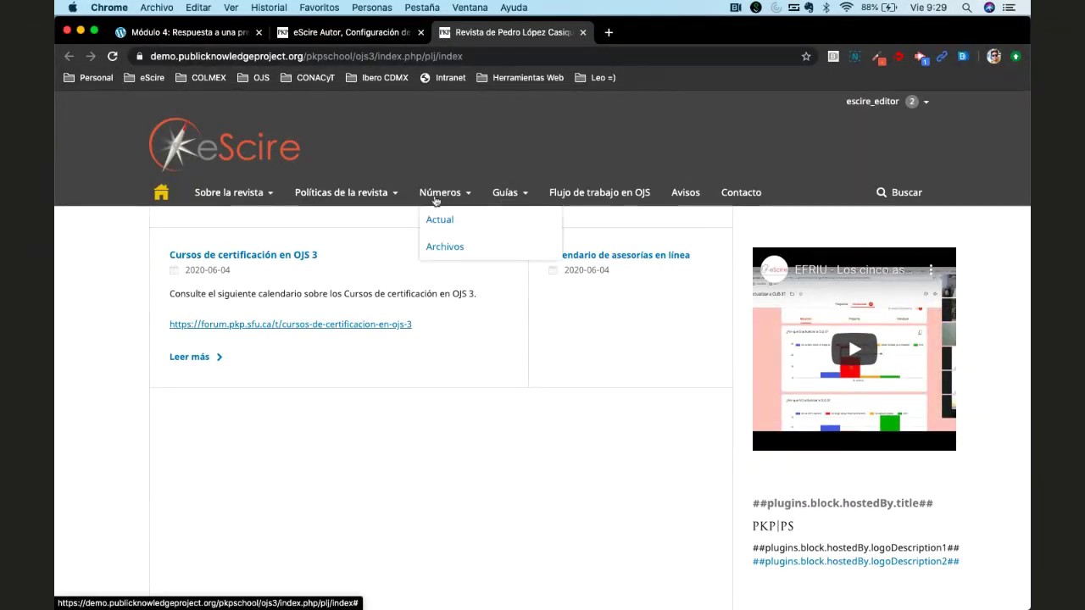
mouse_move(237, 198)
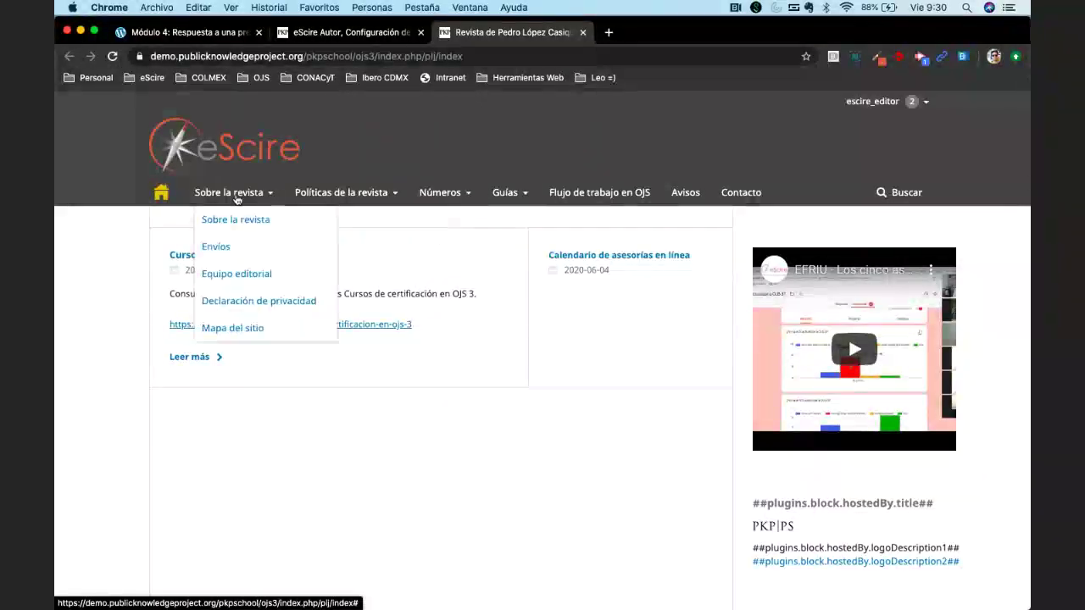
left_click(279, 246)
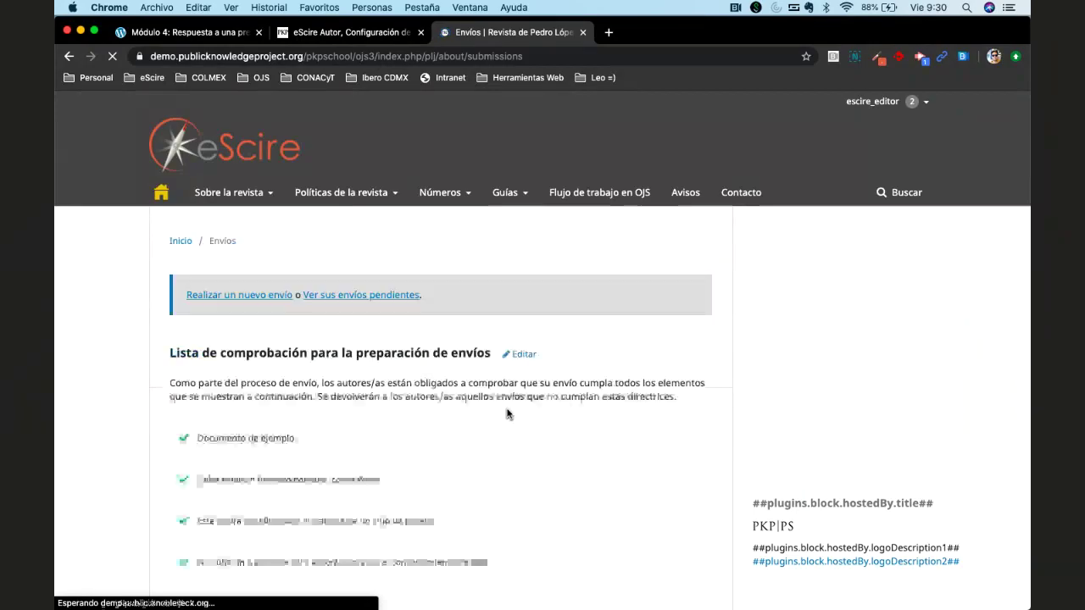
scroll(507, 413, "down", 2)
scroll(507, 414, "down", 2)
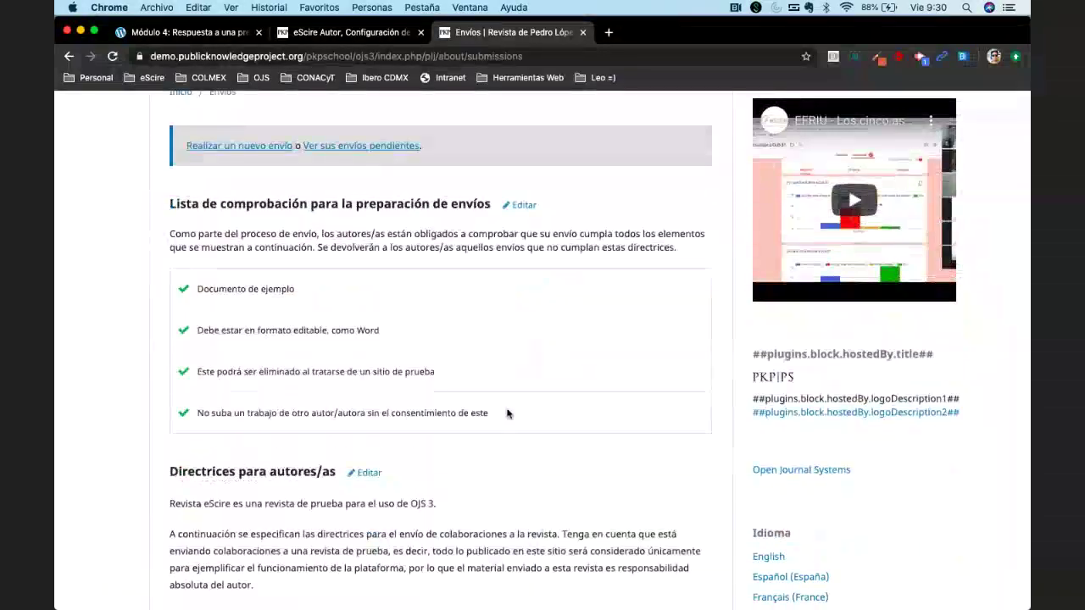
scroll(507, 414, "up", 3)
scroll(507, 413, "down", 2)
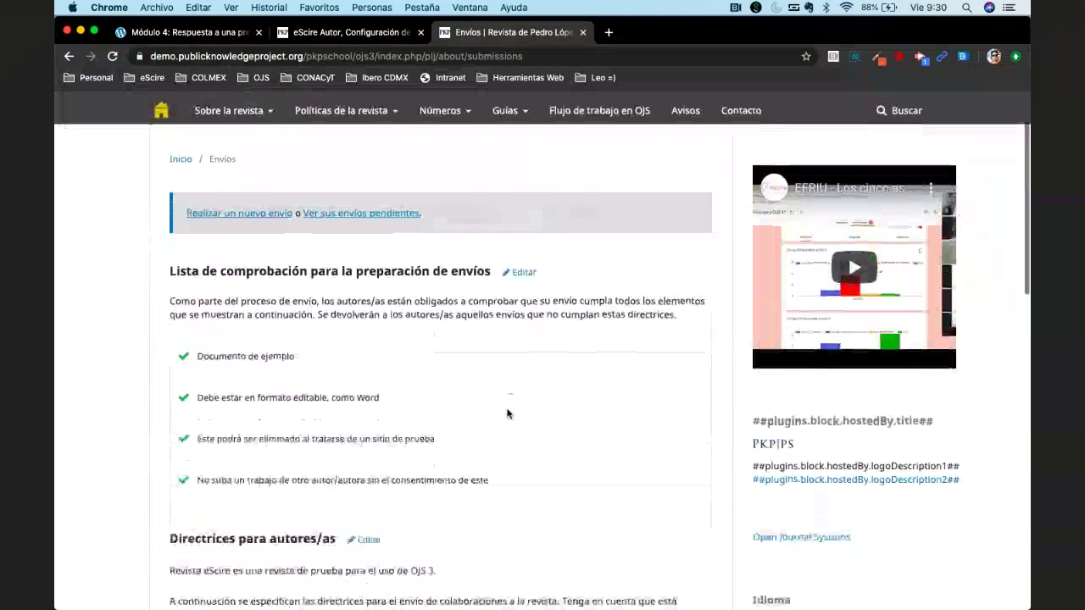
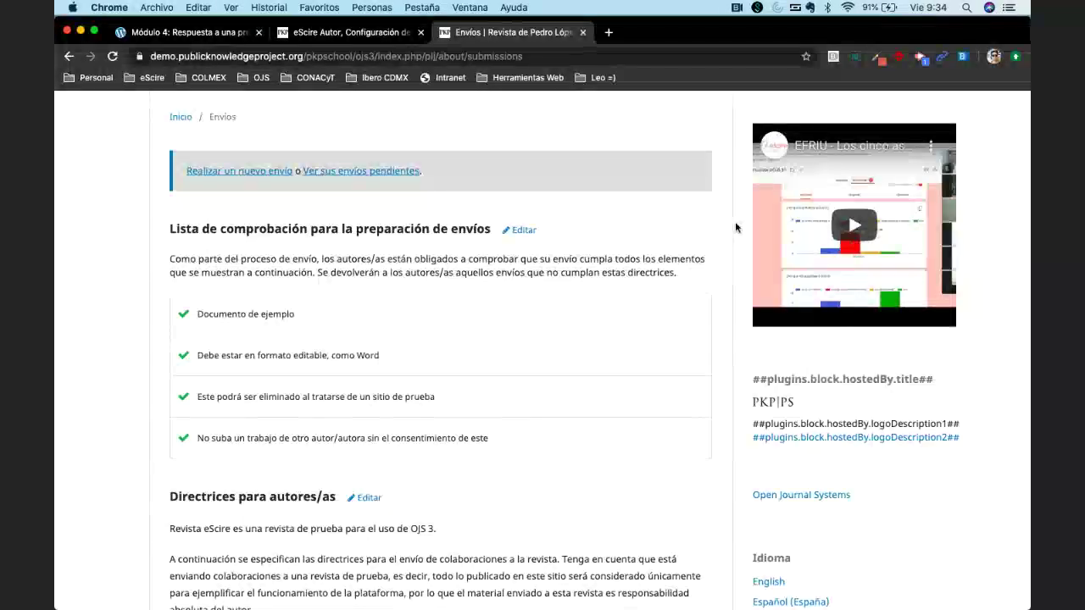
Open the 'Configuración de OJS 3' submission's Envío stage and scroll to its pre-review discussions.
left_click(353, 37)
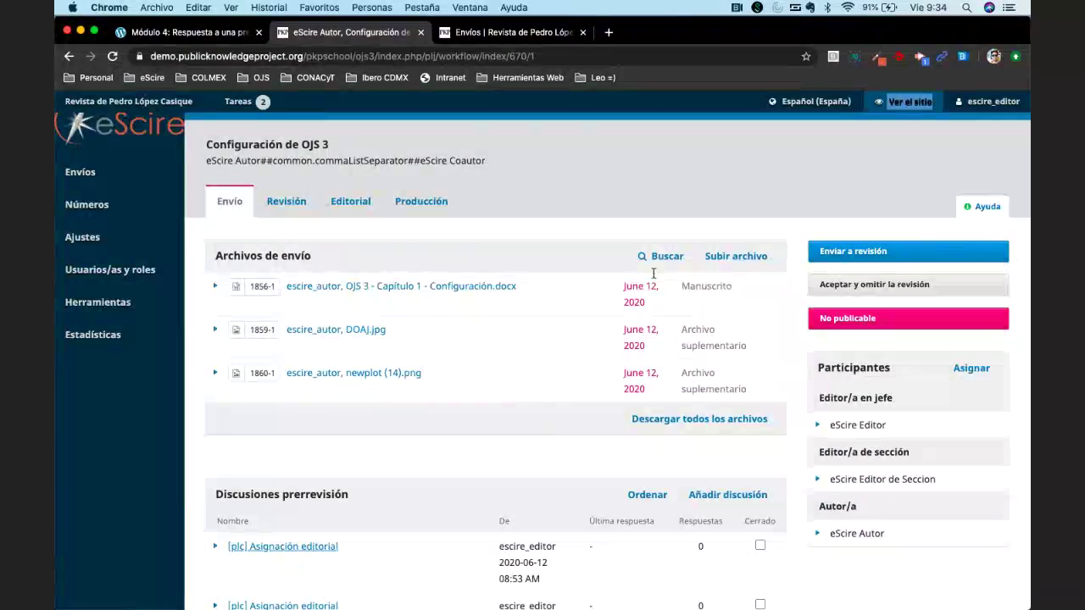
left_click(693, 179)
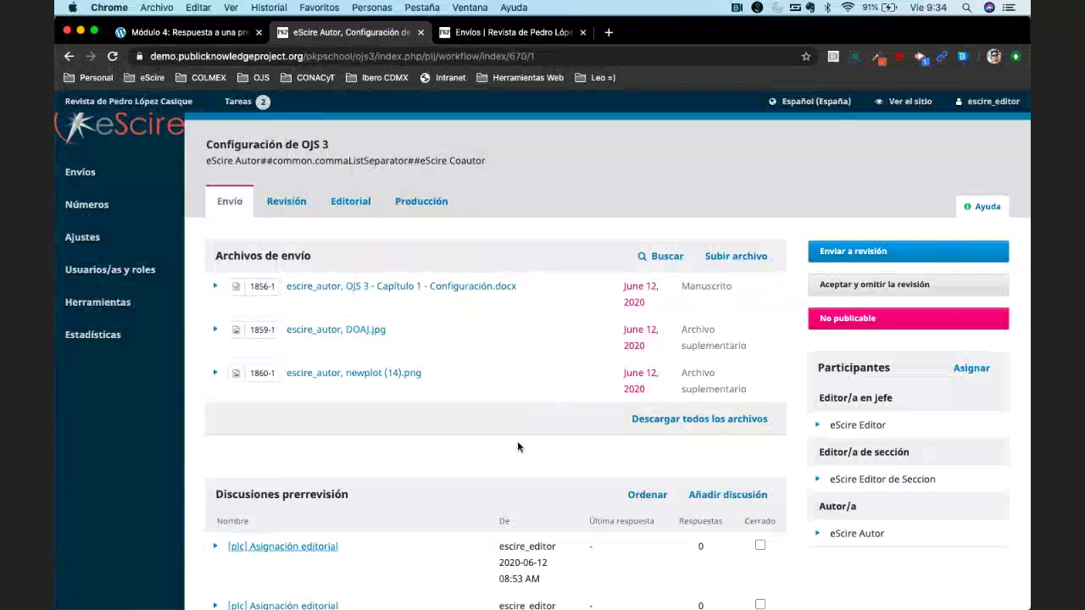
scroll(518, 446, "down", 1)
scroll(517, 447, "down", 3)
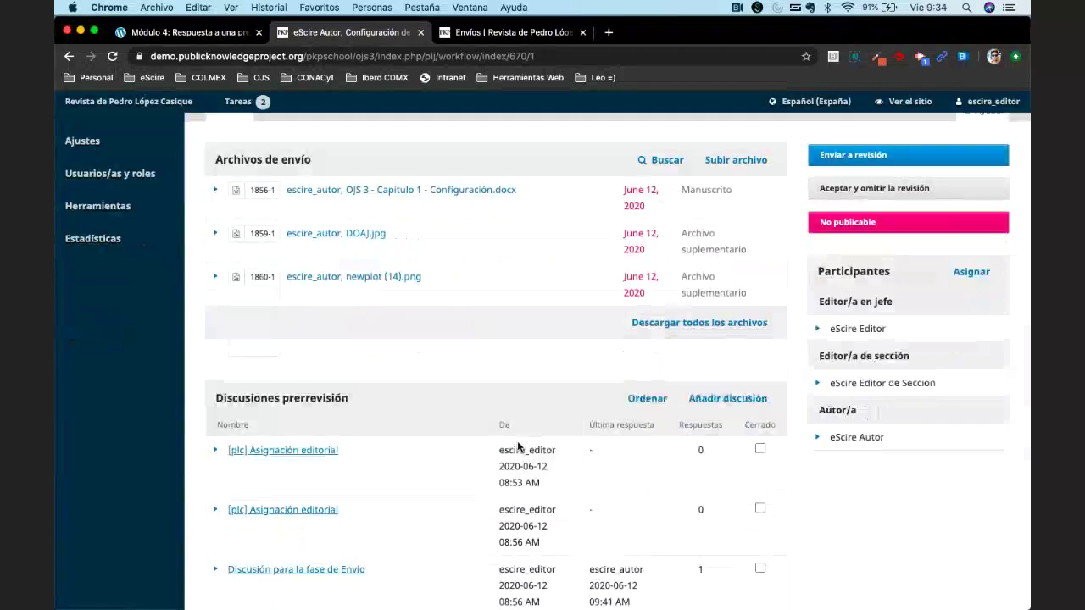
scroll(518, 446, "down", 4)
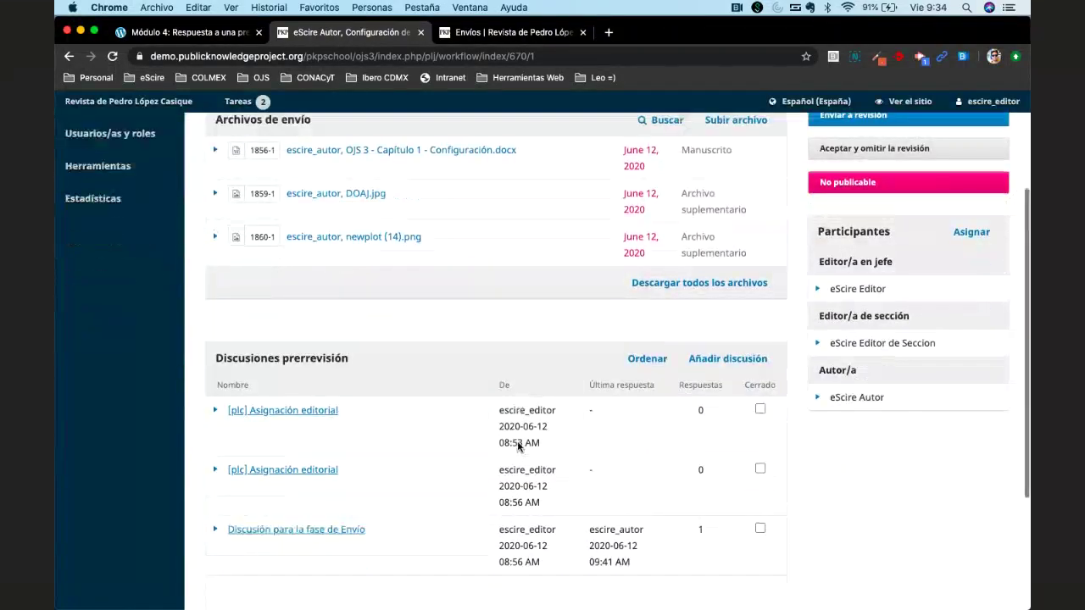
Delete the 'Discusión para la fase de Envío' discussion and confirm the removal.
left_click(406, 478)
left_click(281, 513)
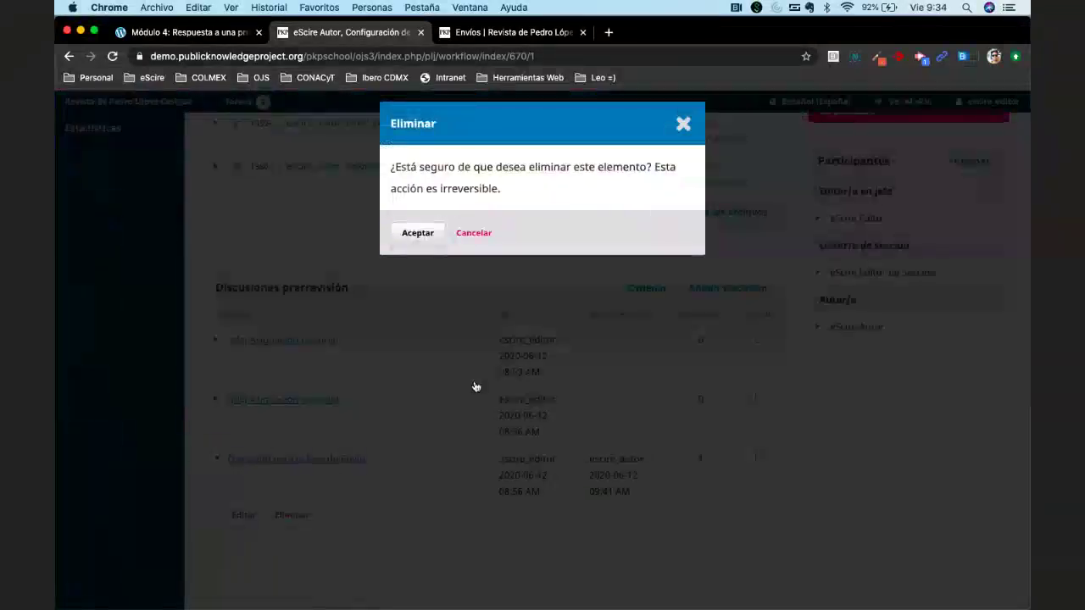
key("Return")
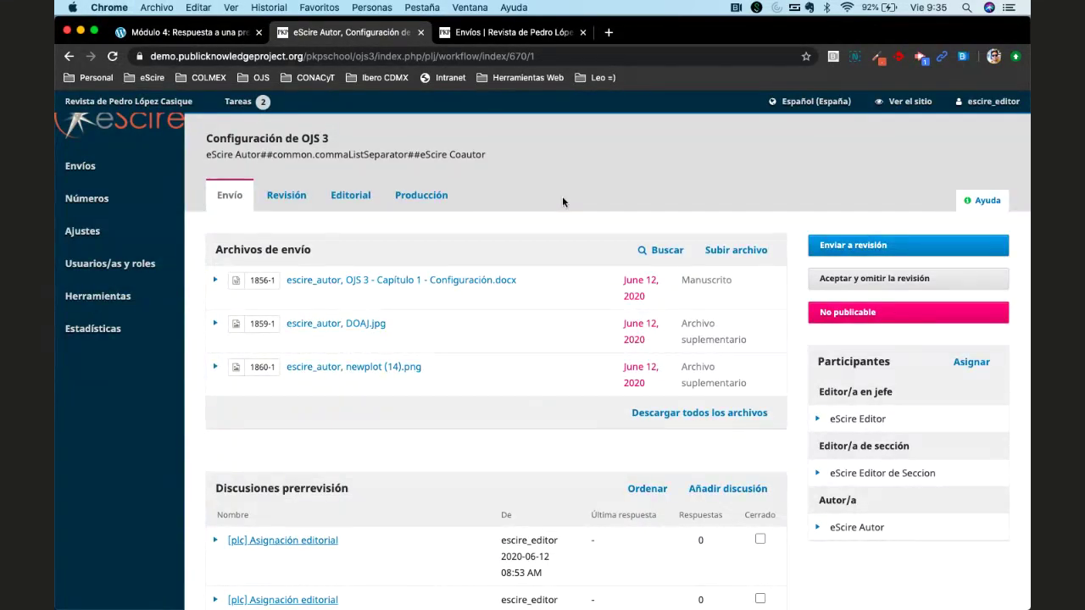
scroll(562, 201, "up", 1)
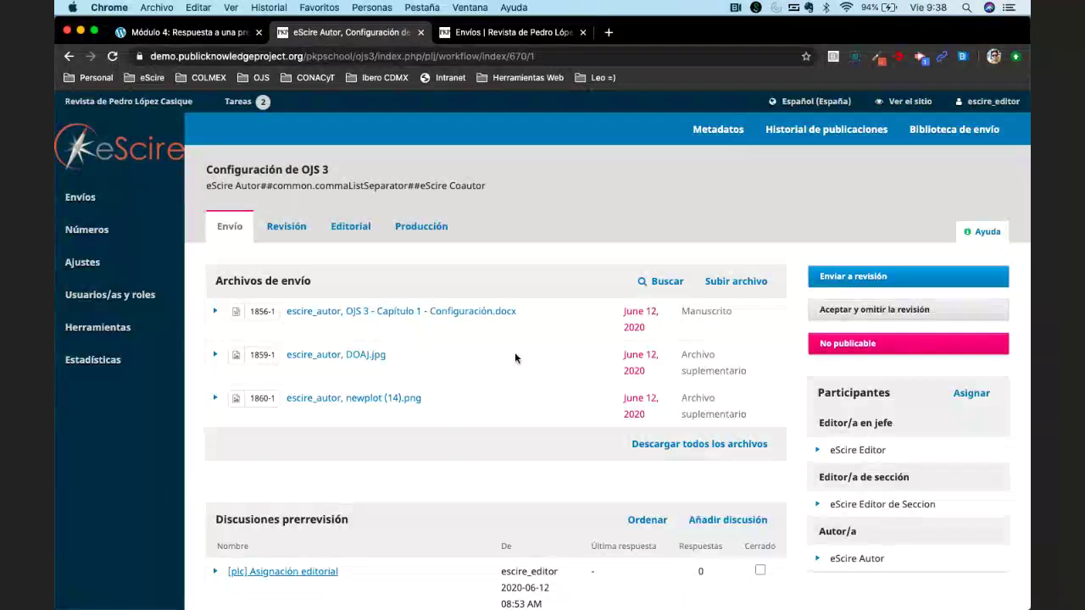
scroll(514, 358, "down", 1)
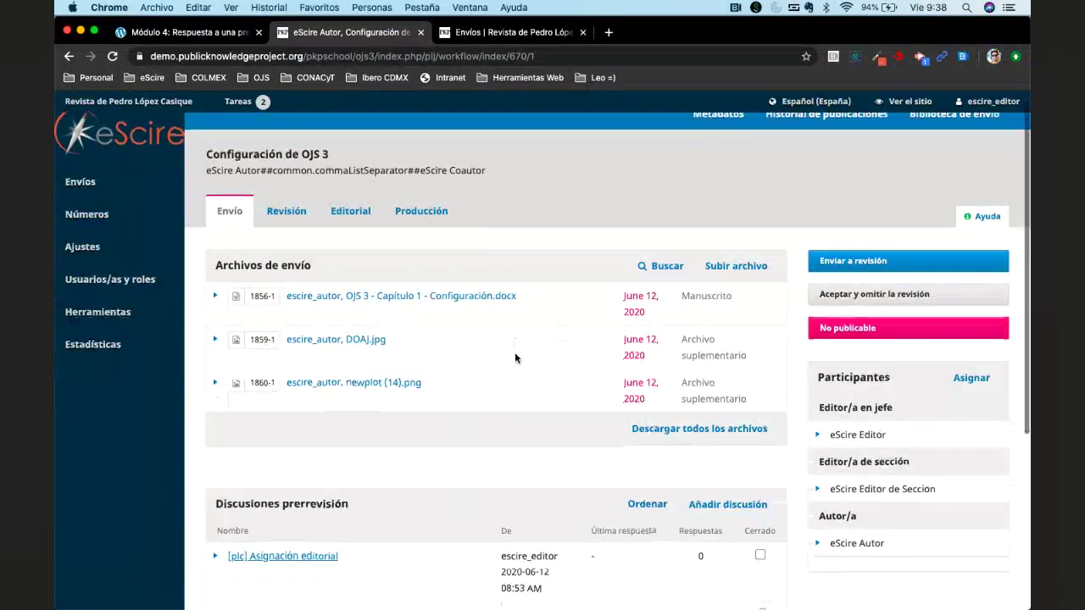
scroll(514, 356, "down", 5)
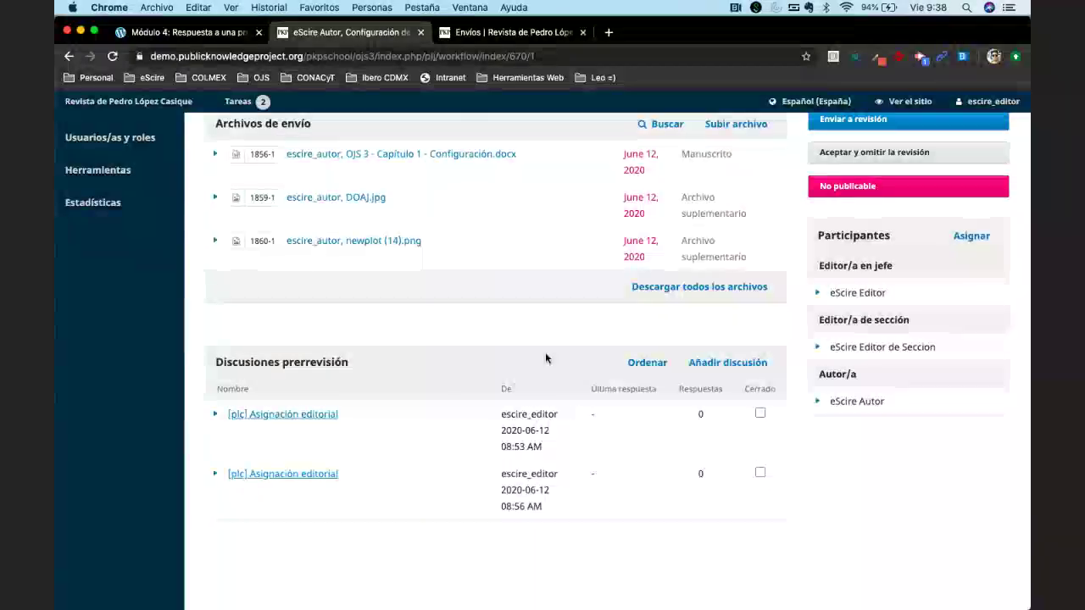
scroll(546, 357, "up", 1)
scroll(546, 358, "up", 5)
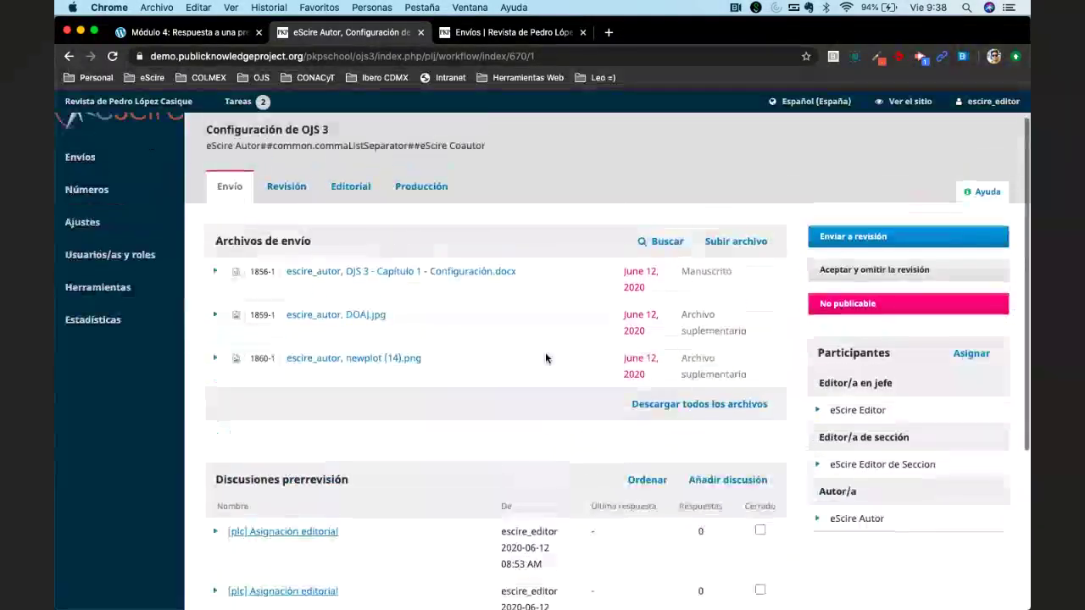
scroll(545, 358, "down", 4)
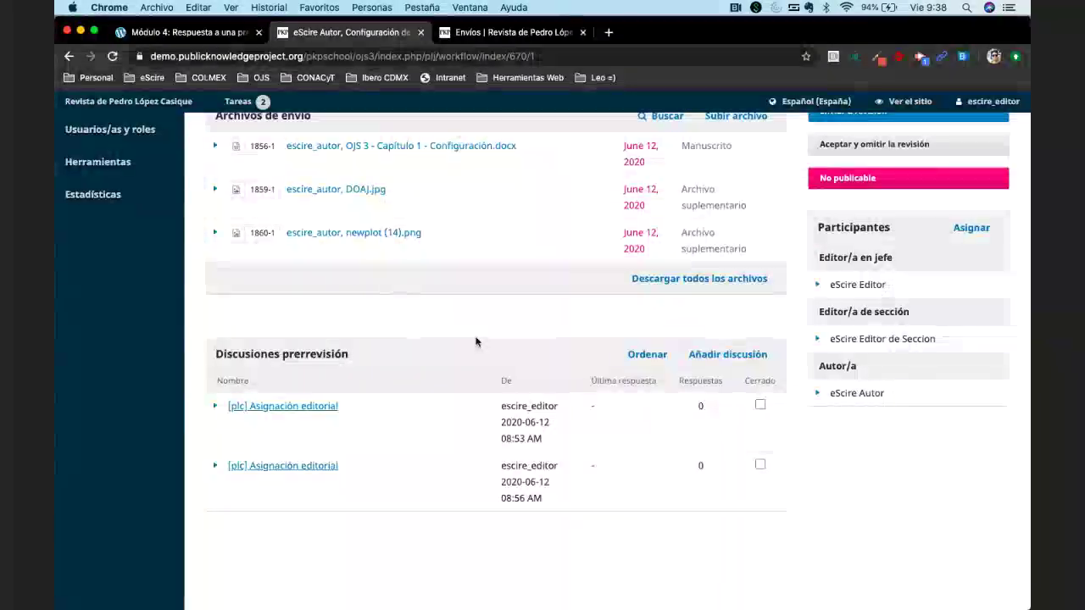
scroll(475, 342, "up", 2)
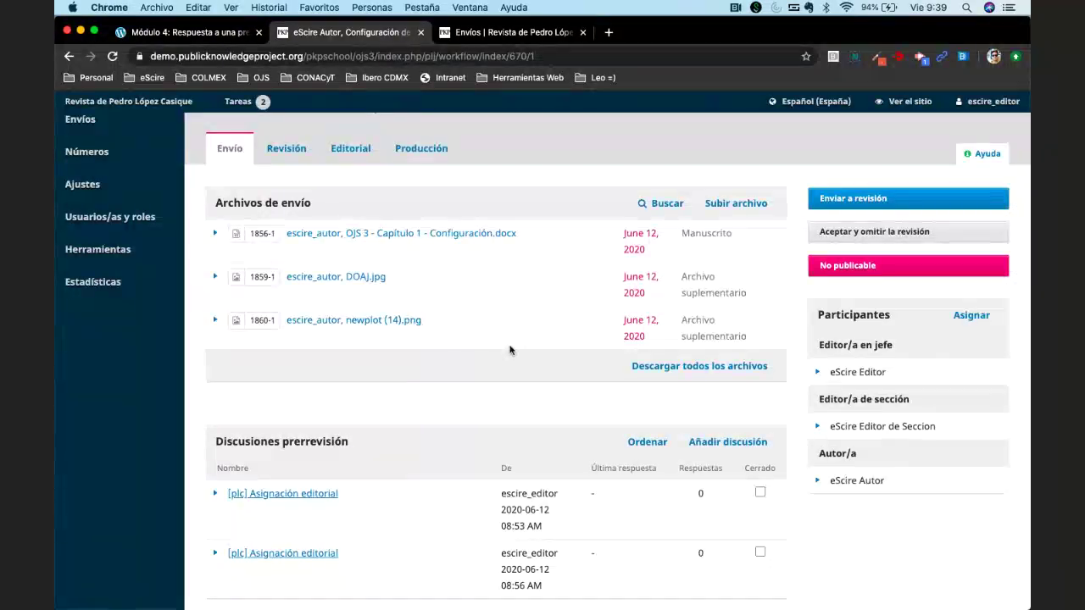
scroll(509, 350, "down", 2)
scroll(509, 350, "down", 2)
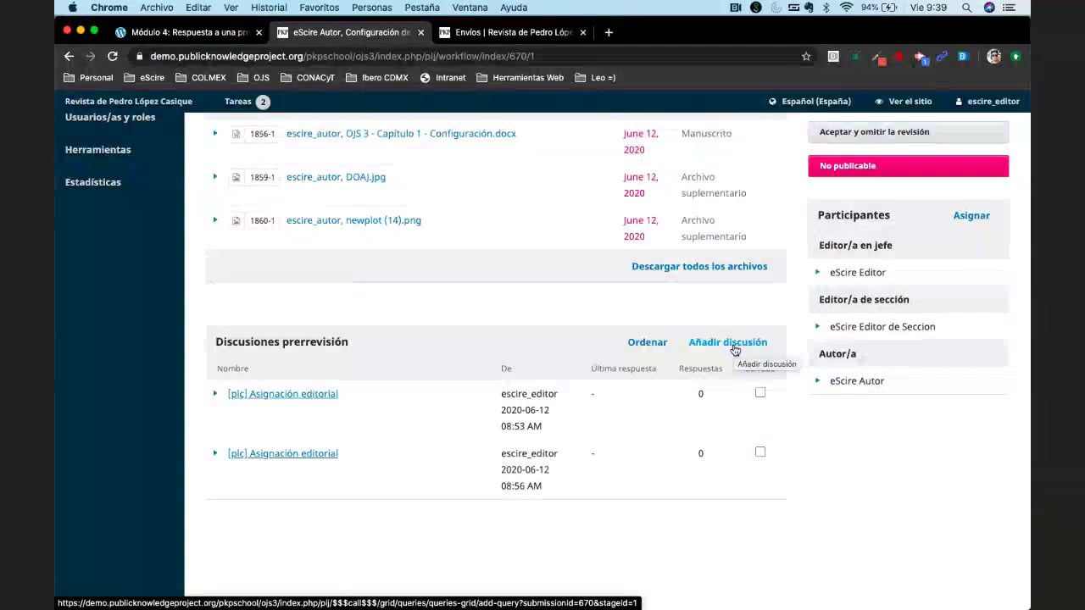
scroll(415, 176, "up", 1)
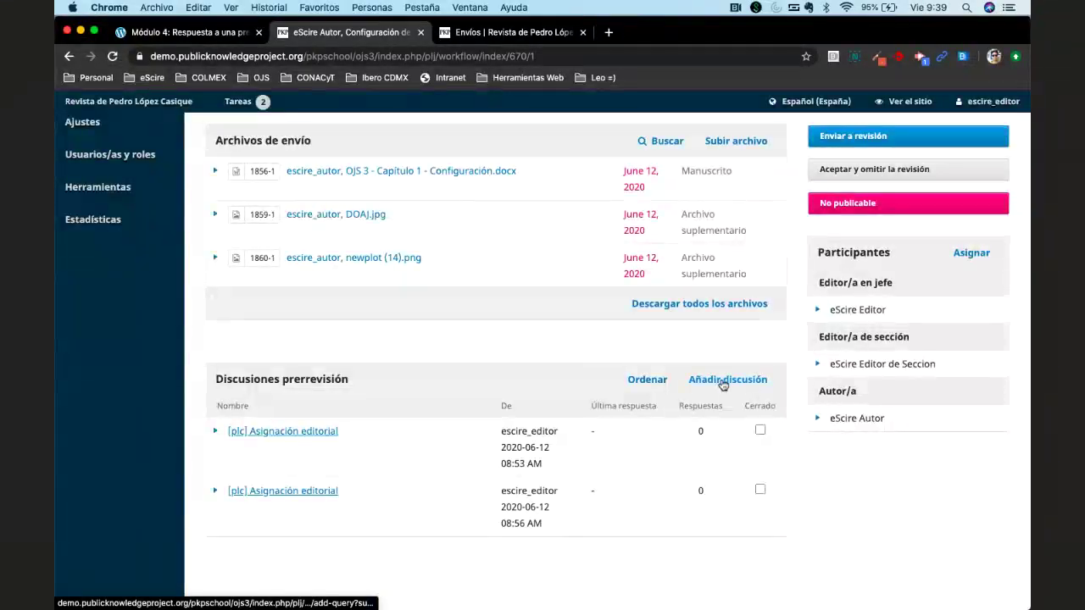
left_click(723, 381)
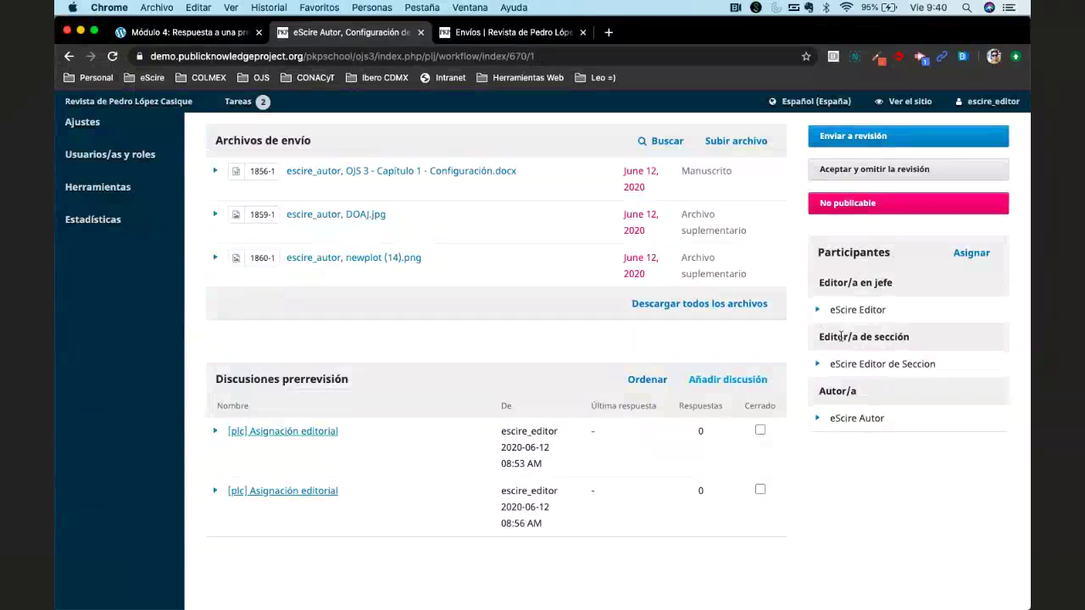
Start a new discussion that includes the author, with subject 'Observaciones generales'.
left_click(750, 380)
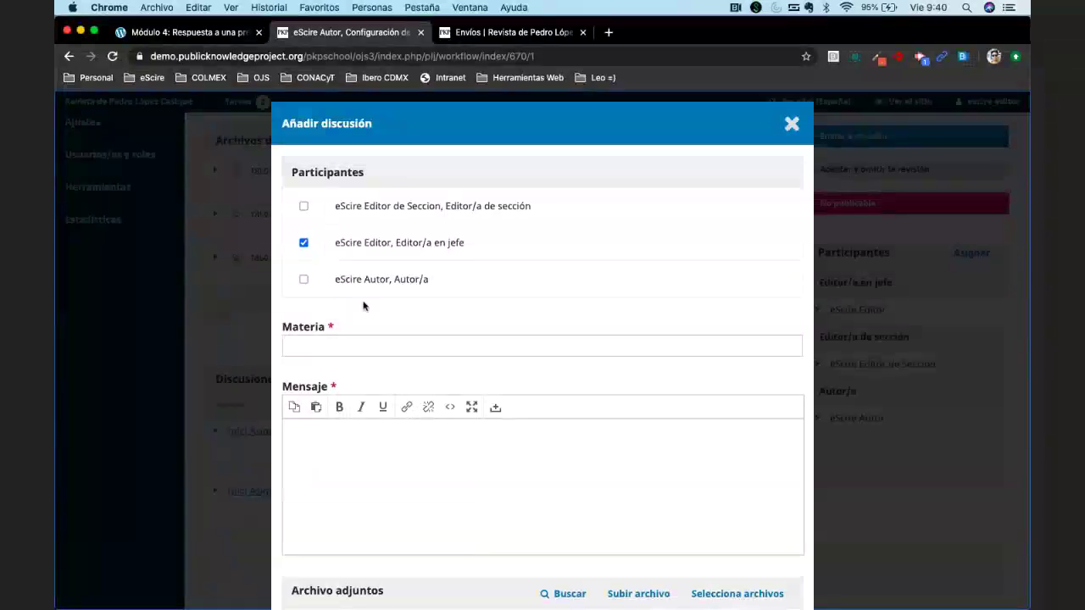
left_click(303, 281)
left_click(373, 346)
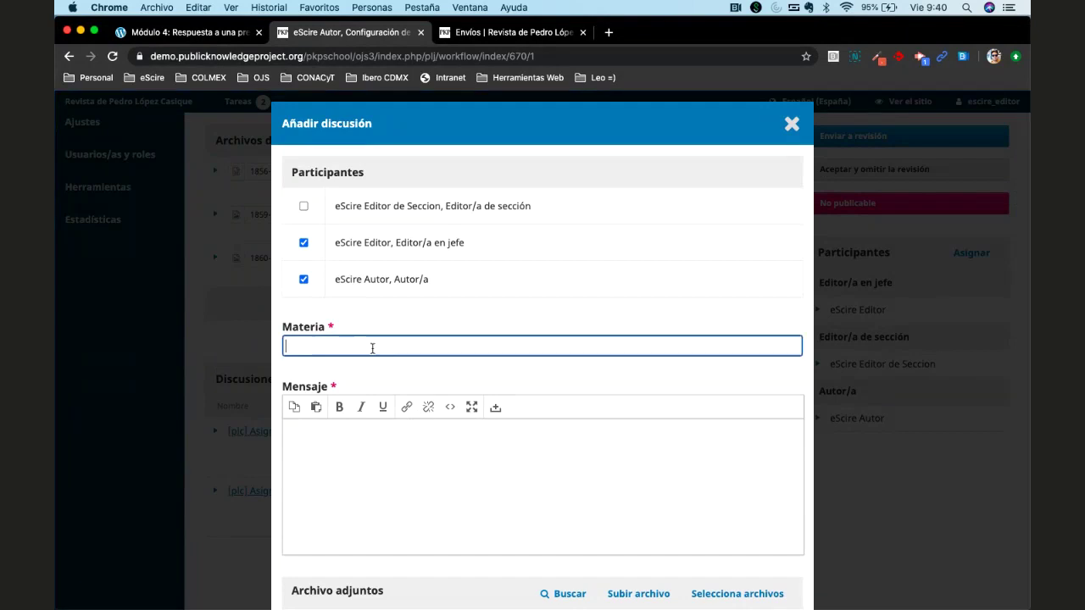
left_click(298, 343)
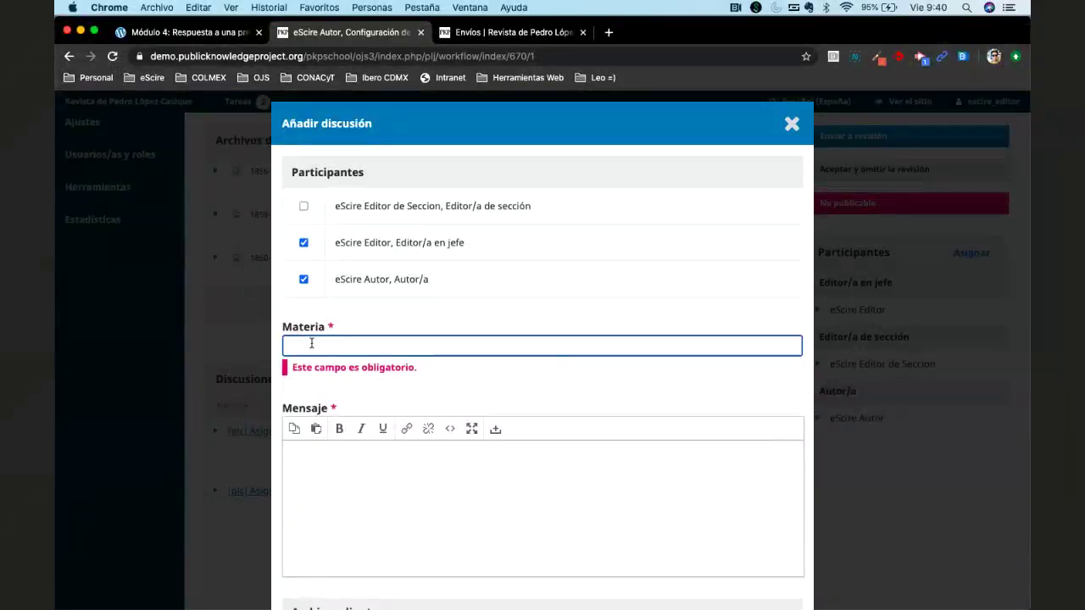
left_click(319, 345)
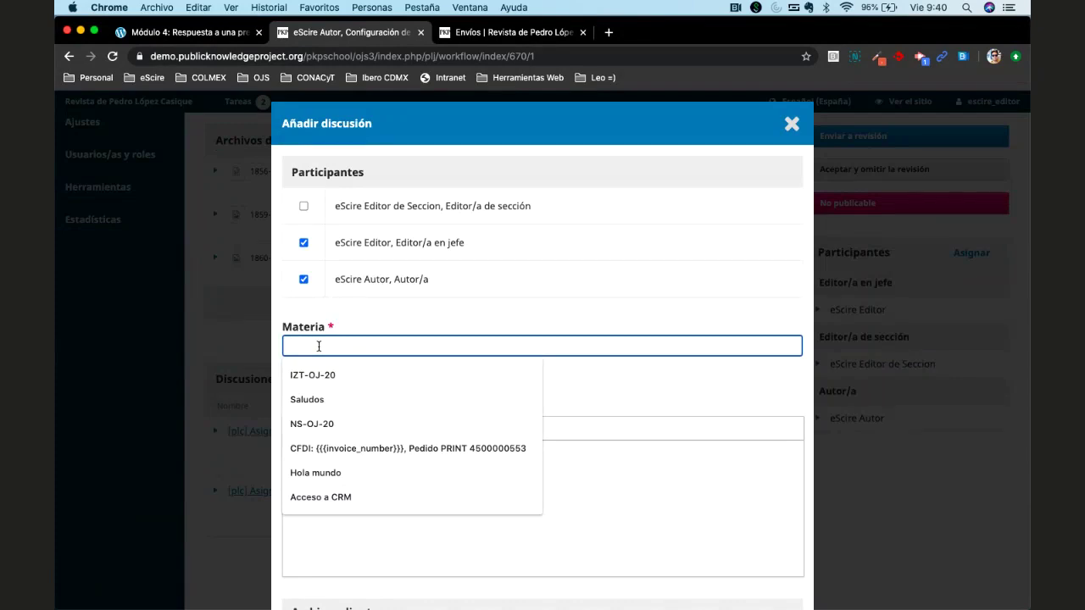
type("Sobre")
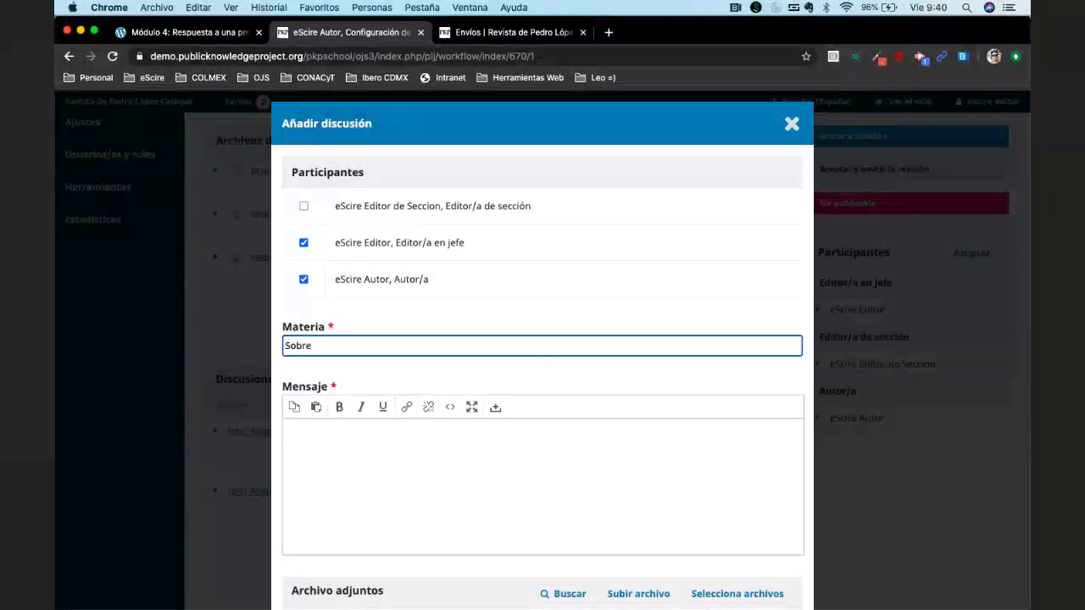
key("BackSpace")
key("BackSpace")
key("BackSpace")
key("BackSpace")
key("BackSpace")
key("BackSpace")
type("Ober")
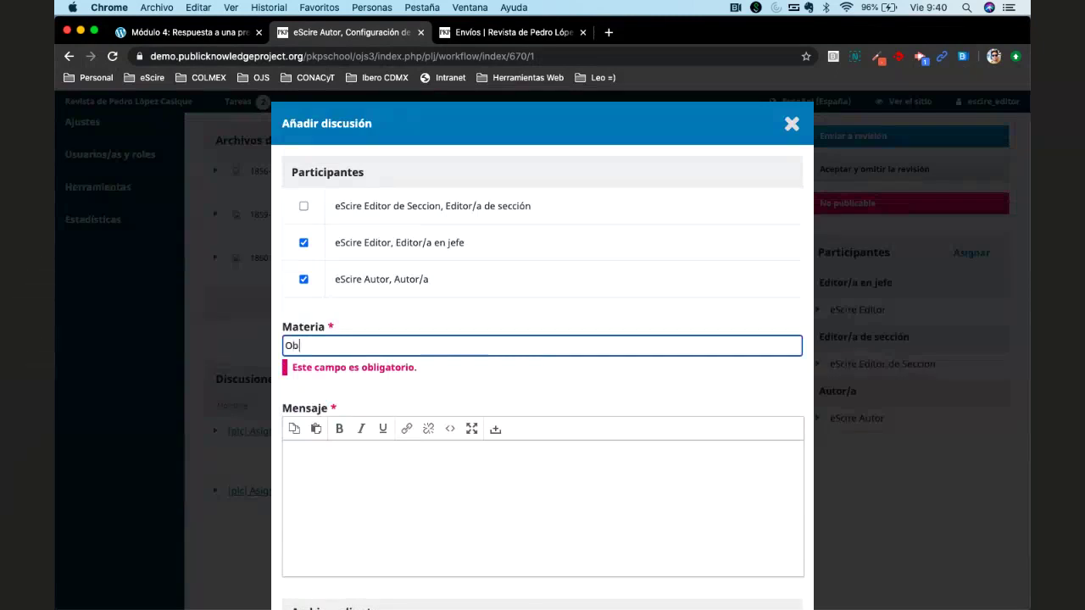
key("BackSpace")
key("BackSpace")
type("s")
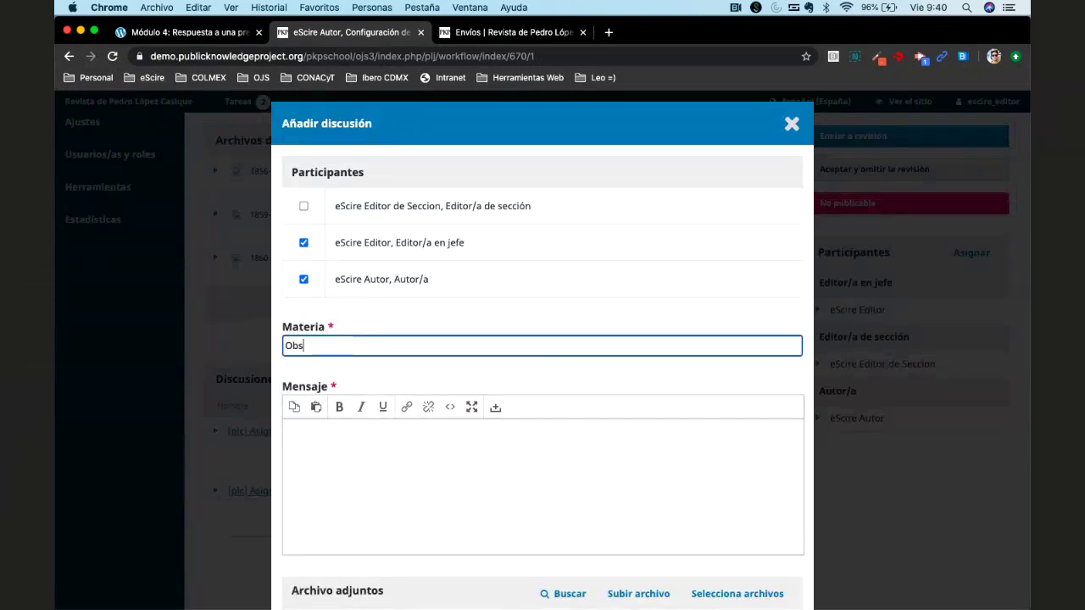
type("ervaciones ")
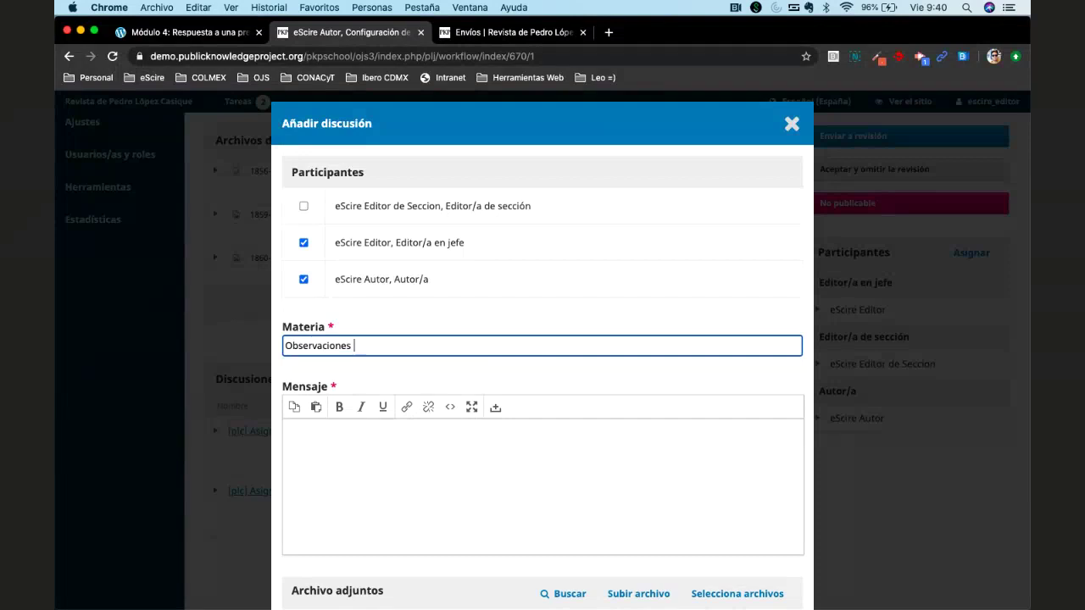
type("generales")
key("Tab")
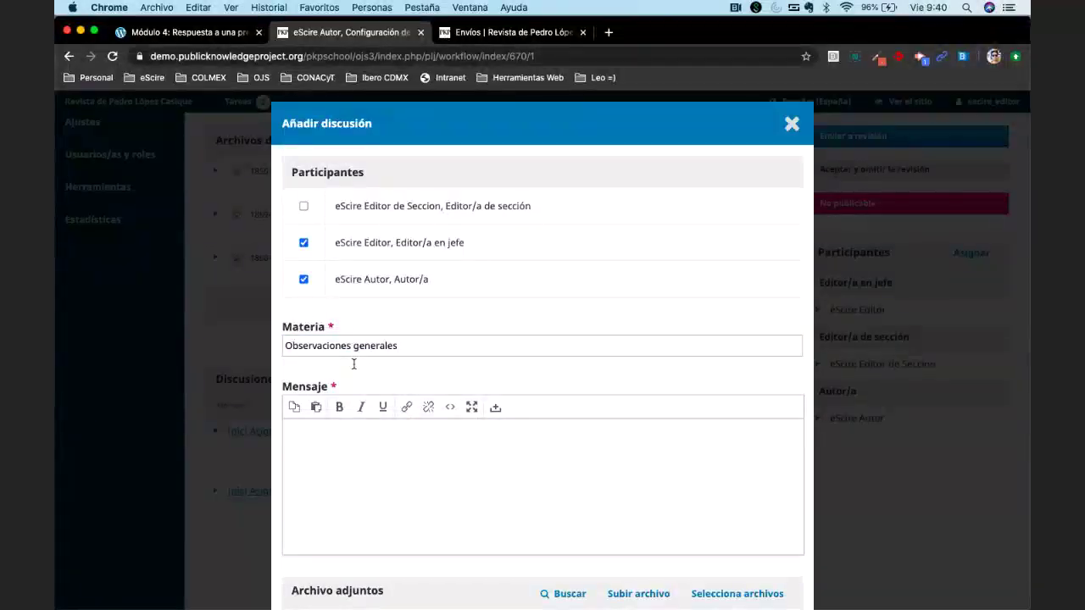
Write the greeting 'Estimado/a autor:' followed by the points '- Tipografía - Imagenes con mayor calidad'.
scroll(353, 364, "down", 2)
type("Estimado")
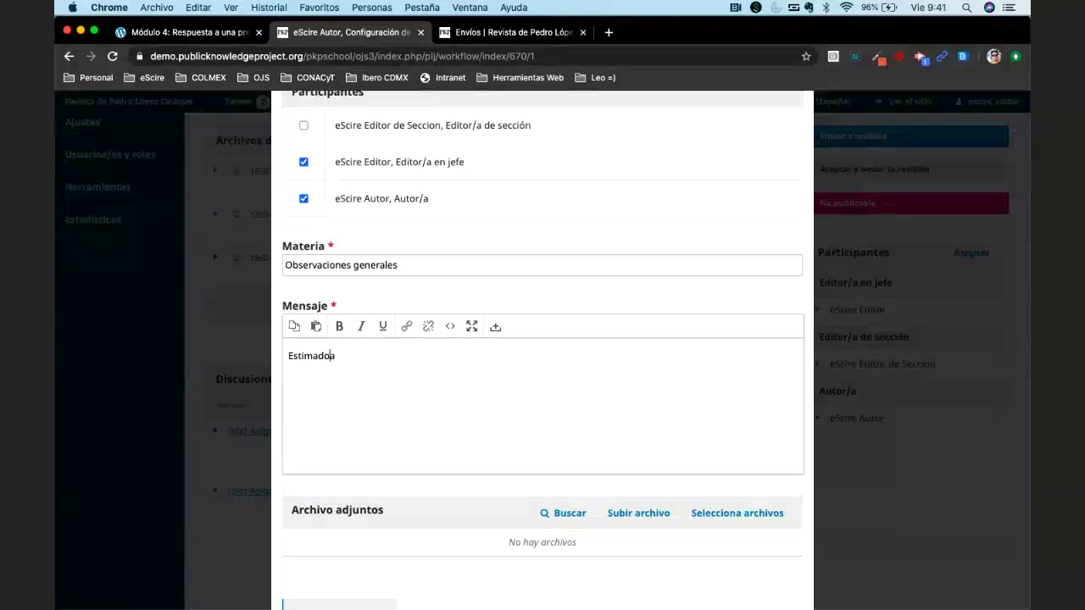
type("/a A")
key("BackSpace")
type("autor")
type("r")
key("BackSpace")
key("BackSpace")
key("BackSpace")
type("r:")
key("Return")
key("Return")
type("-")
type(" Tipograf")
type("ía ")
type("- Imagene")
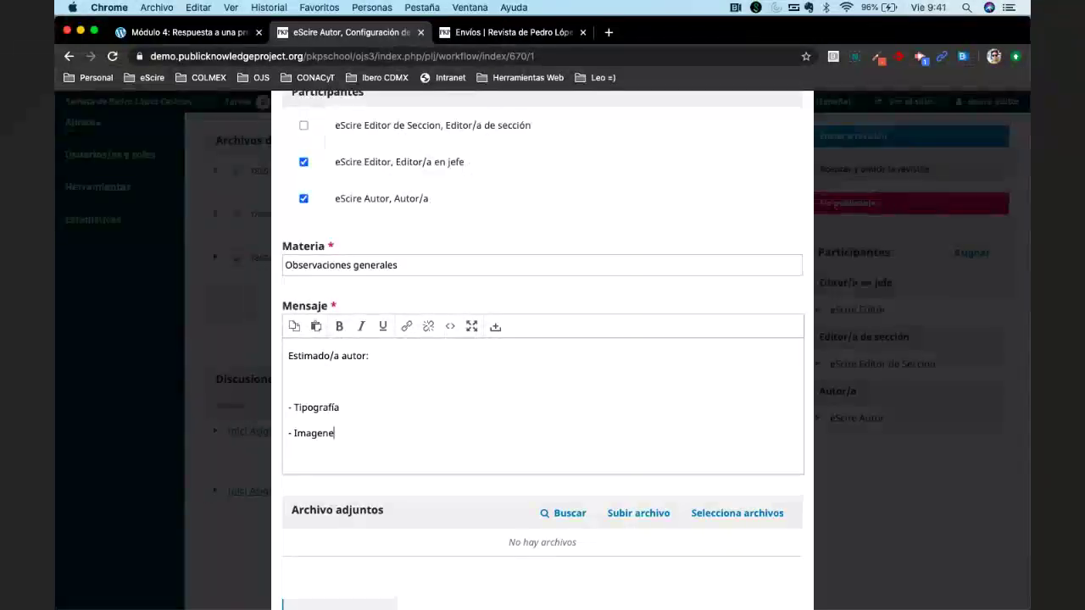
type("s con mayor calidad")
Add 'Favor de tomar las siguientes consideraciones.' on the line under the greeting.
left_click(340, 406)
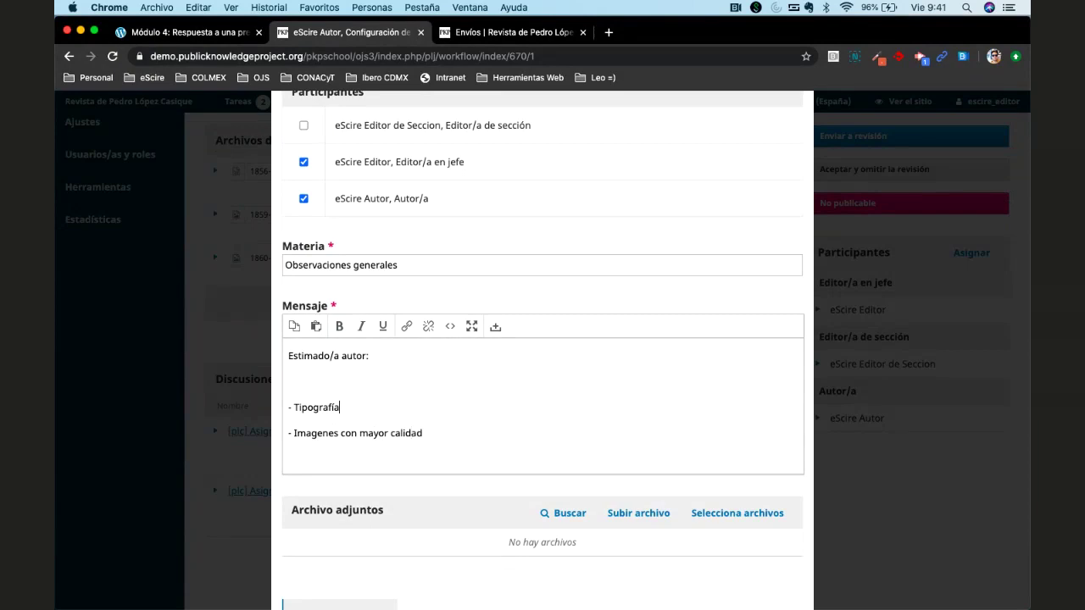
left_click(369, 355)
left_click(289, 381)
type("Favor de tomar las siguiente")
key("BackSpace")
key("BackSpace")
key("BackSpace")
key("BackSpace")
type("entes ")
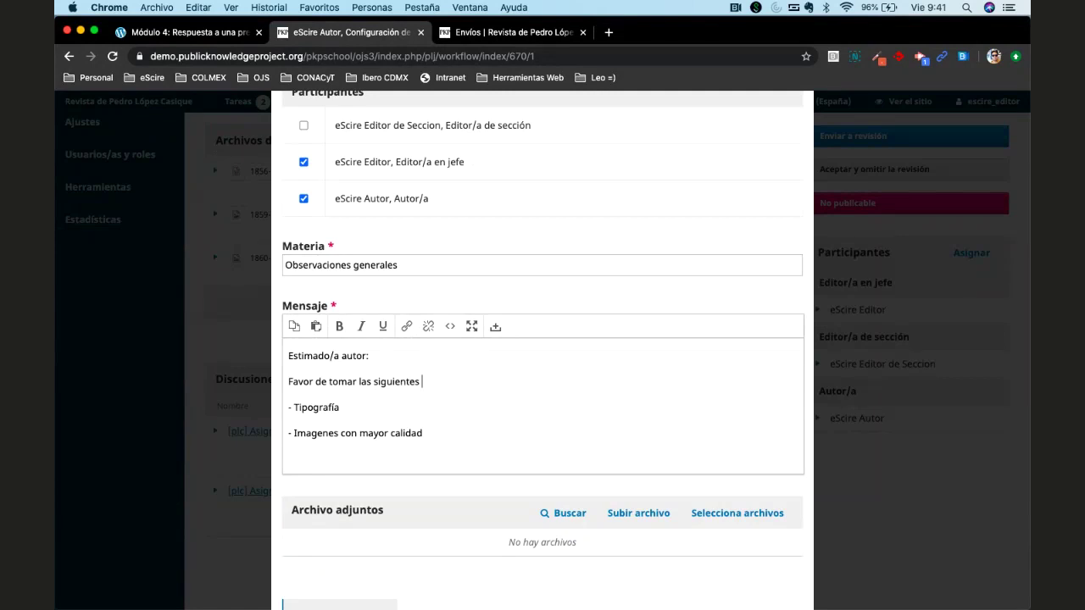
type("consideracio")
key("BackSpace")
key("BackSpace")
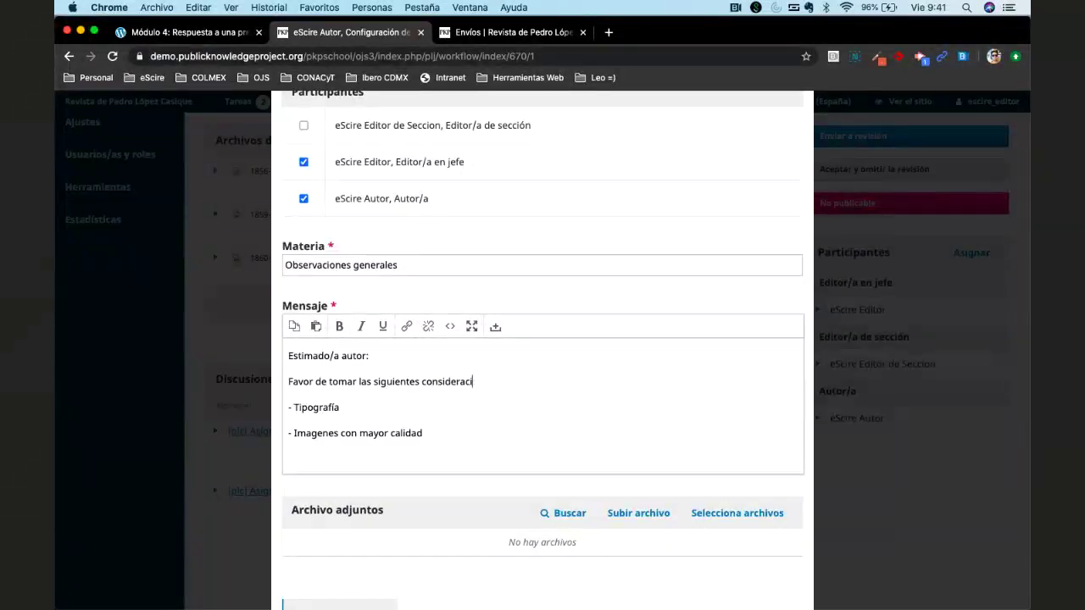
type("iones")
key("BackSpace")
key("BackSpace")
type("nes.")
scroll(409, 404, "down", 2)
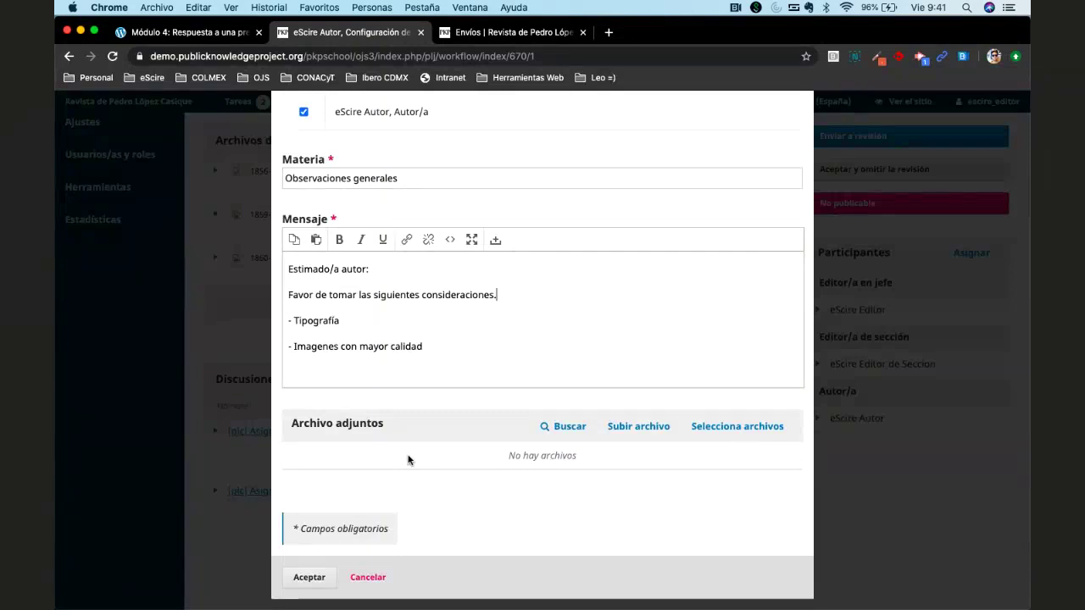
left_click(432, 342)
Begin uploading a discussion attachment and bring up the article component choices.
left_click(651, 432)
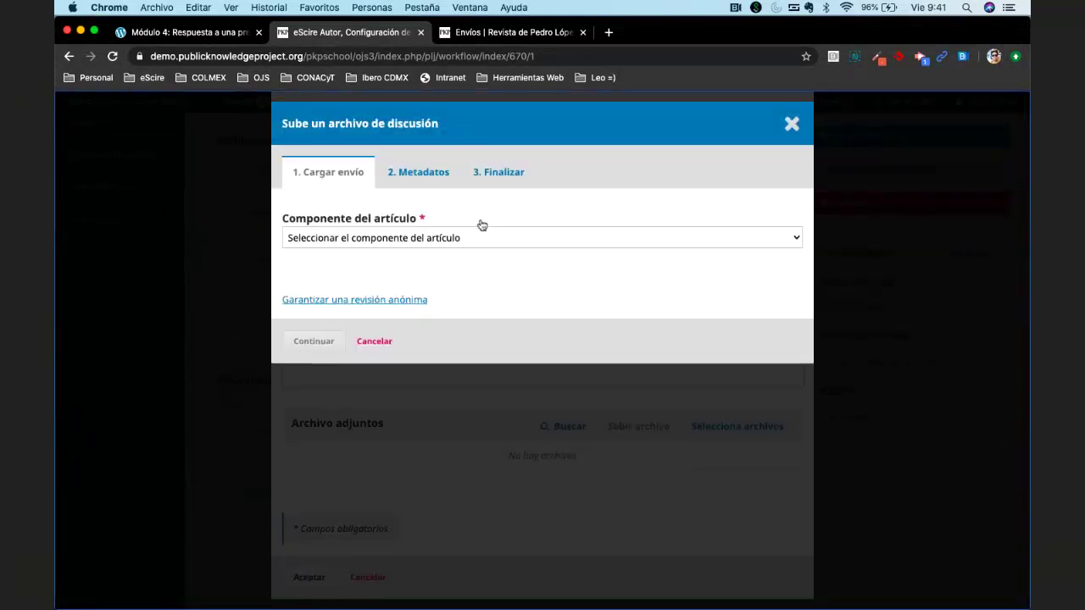
left_click(461, 237)
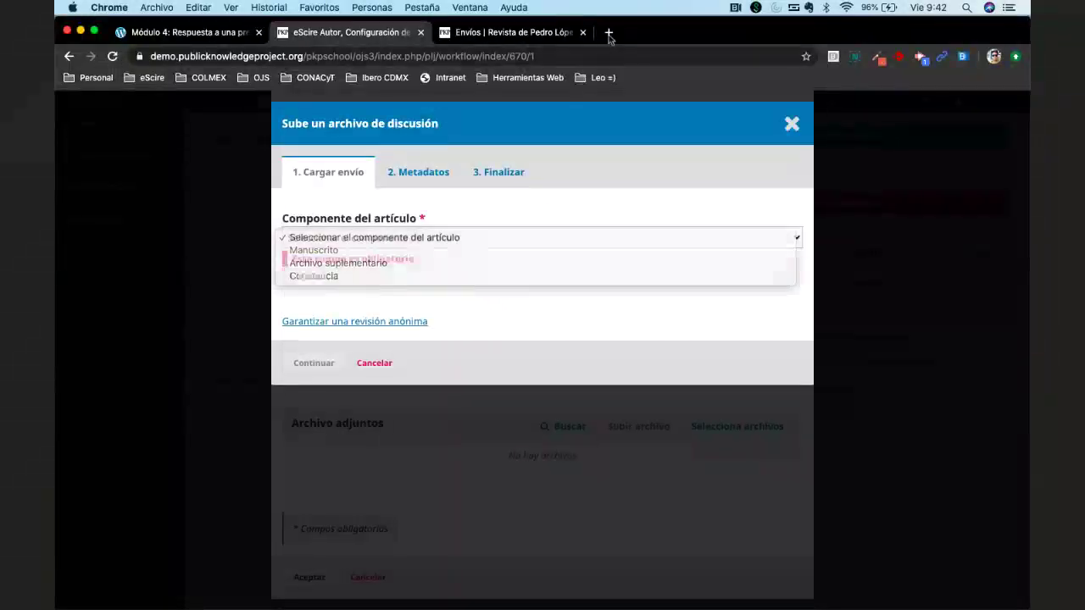
Open the ojs.escire.net OJS site in a new tab and go to its control panel.
left_click(608, 33)
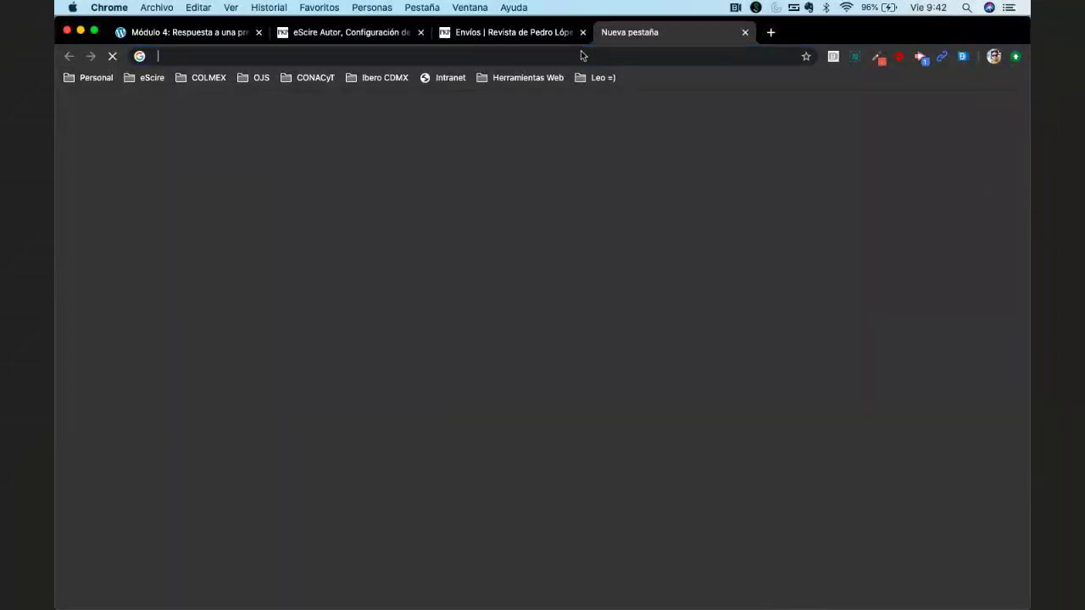
left_click(583, 56)
type("ojs.es")
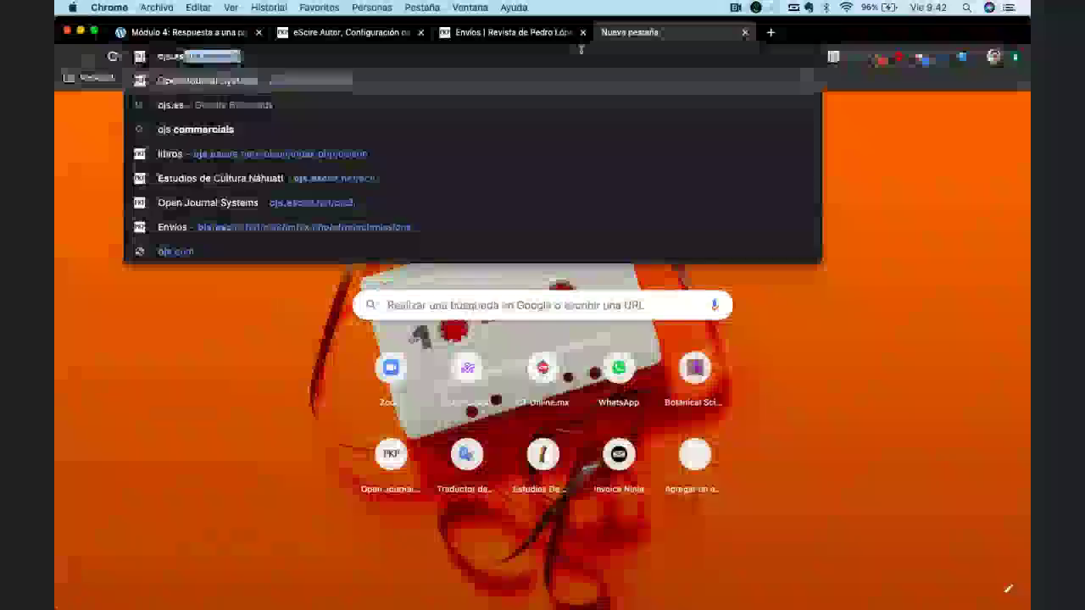
key("Return")
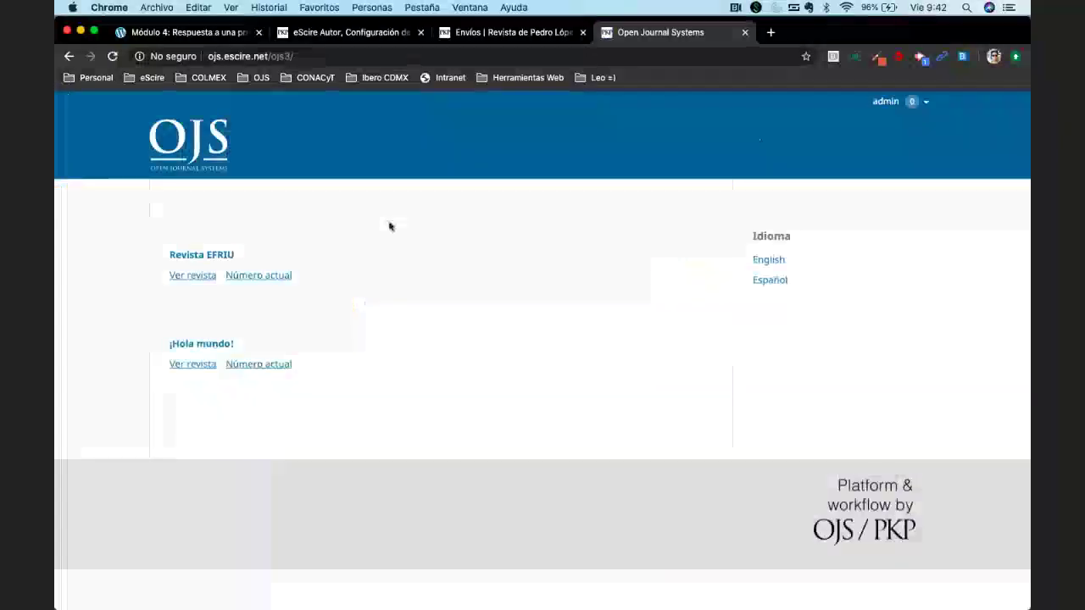
left_click(187, 276)
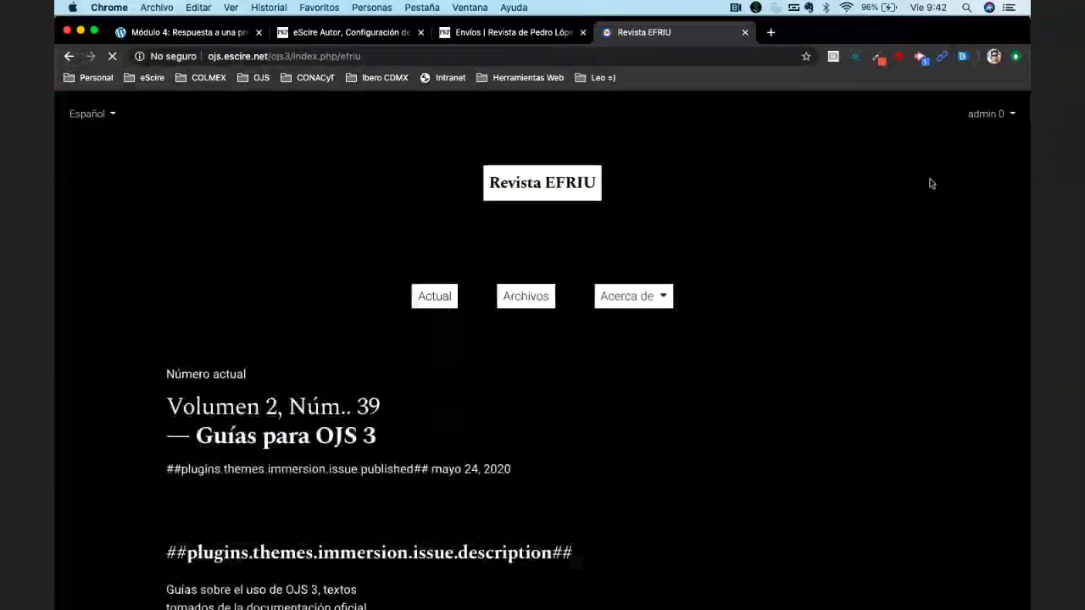
left_click(983, 118)
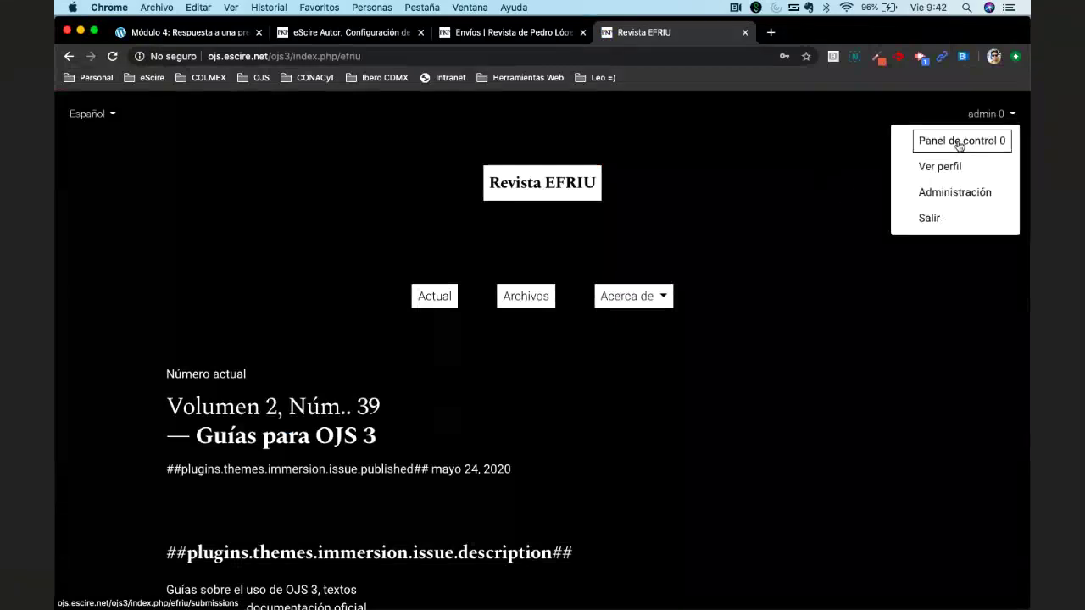
left_click(955, 143)
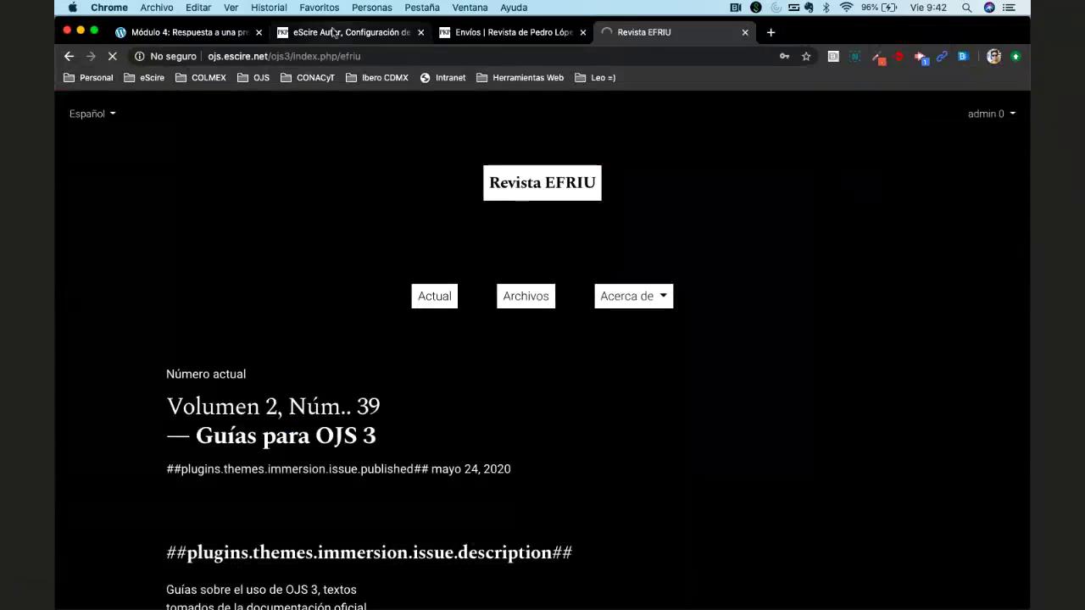
Switch the other site's control panel to the ¡Hola mundo! journal.
left_click(333, 32)
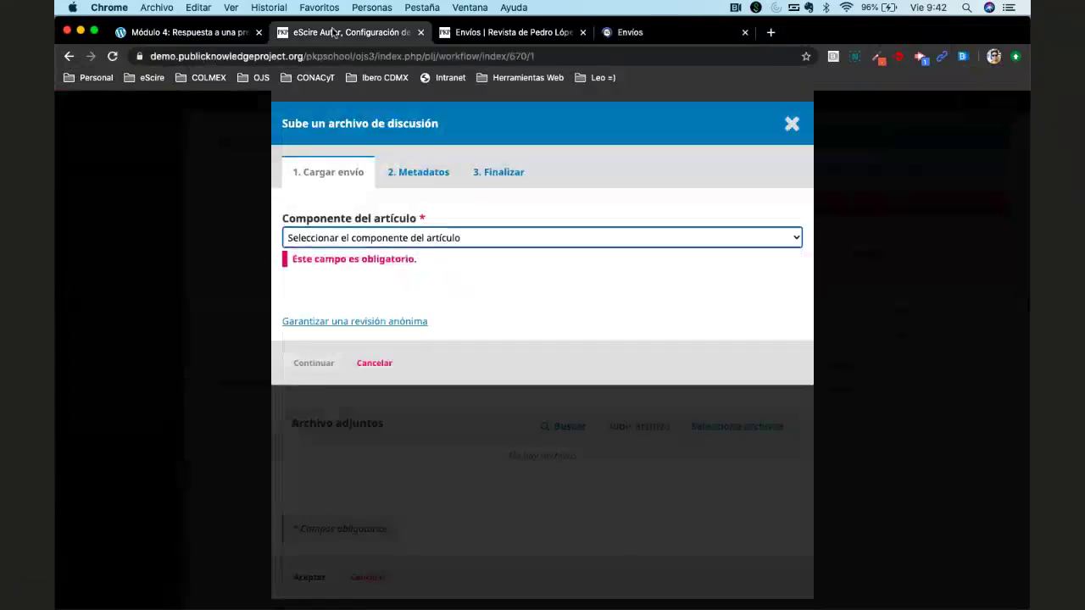
left_click(640, 31)
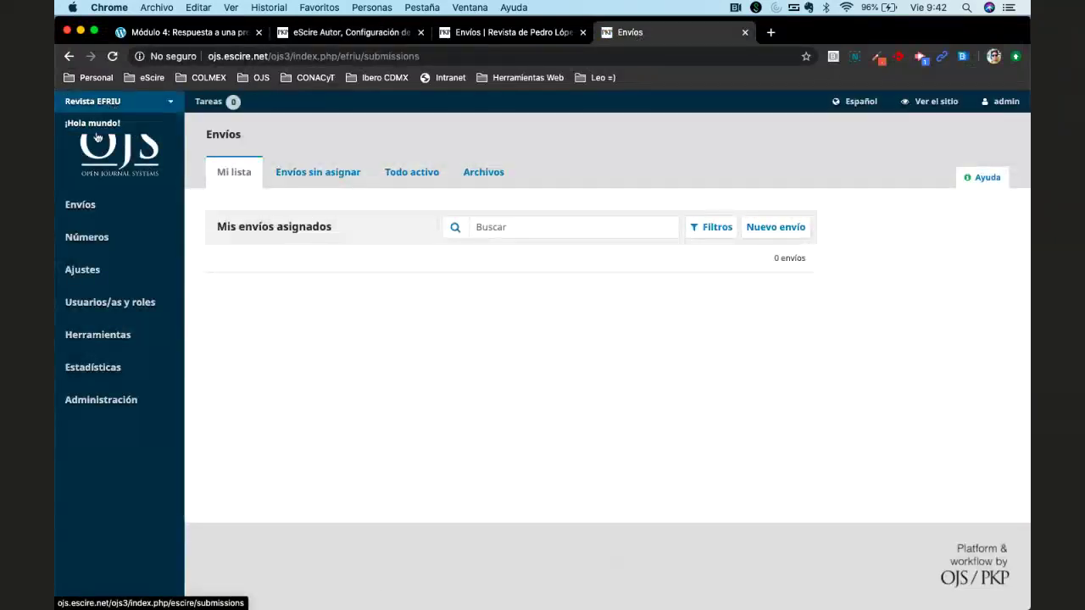
left_click(97, 136)
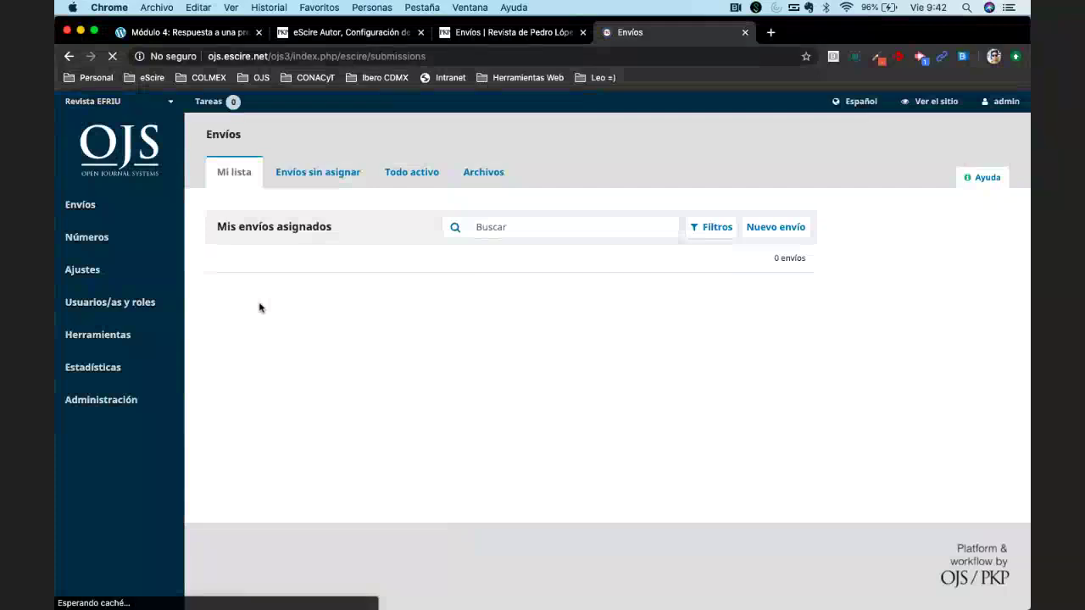
mouse_move(93, 270)
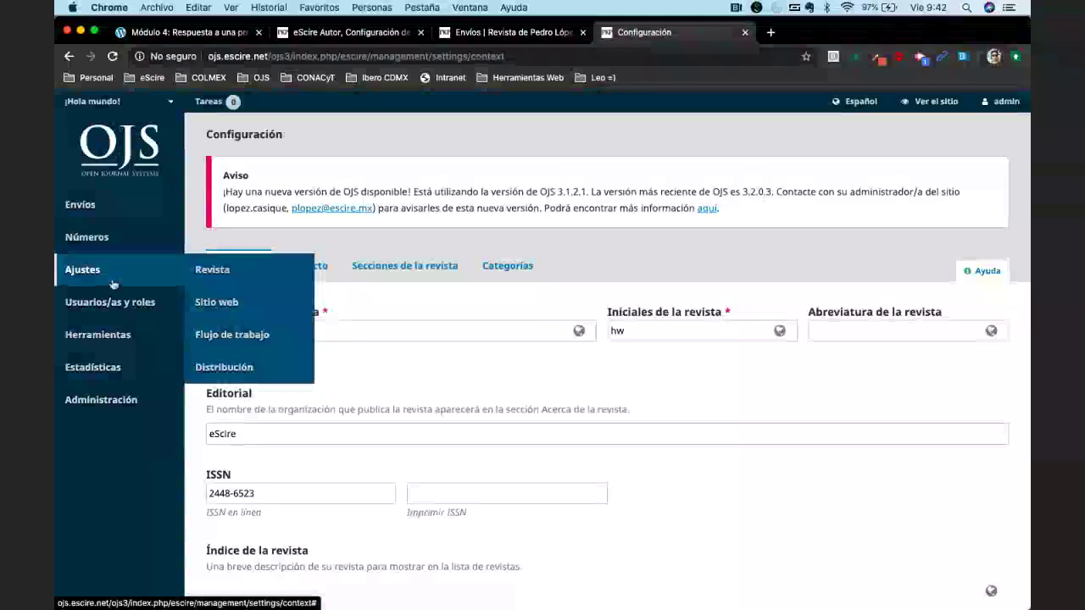
Rename the 'Texto del artículo' workflow component to 'Manuscrito', then return to the upload's component list.
left_click(226, 336)
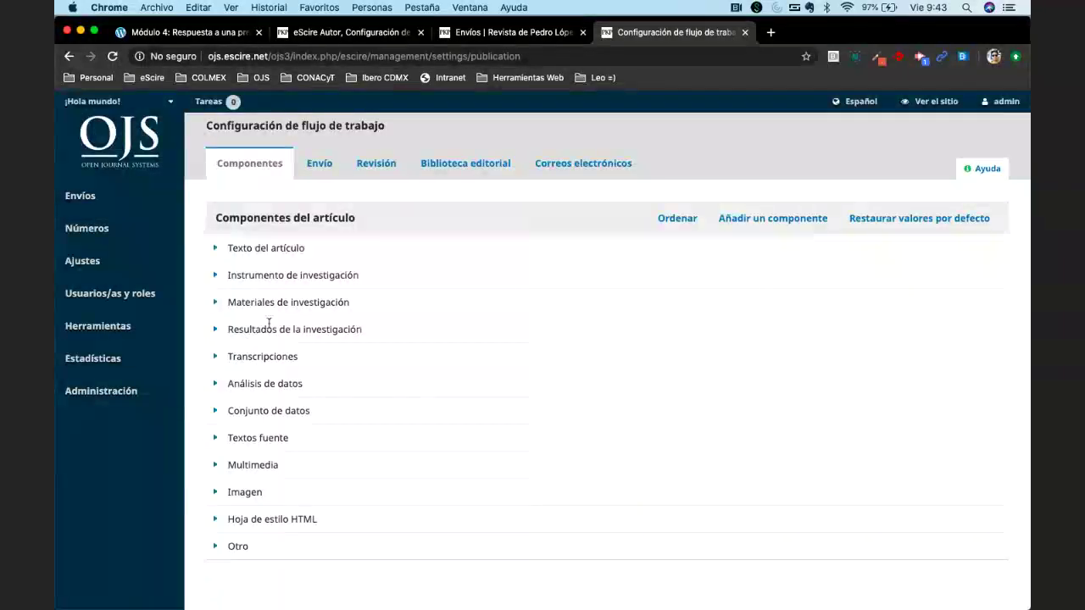
left_click(241, 249)
left_click(242, 272)
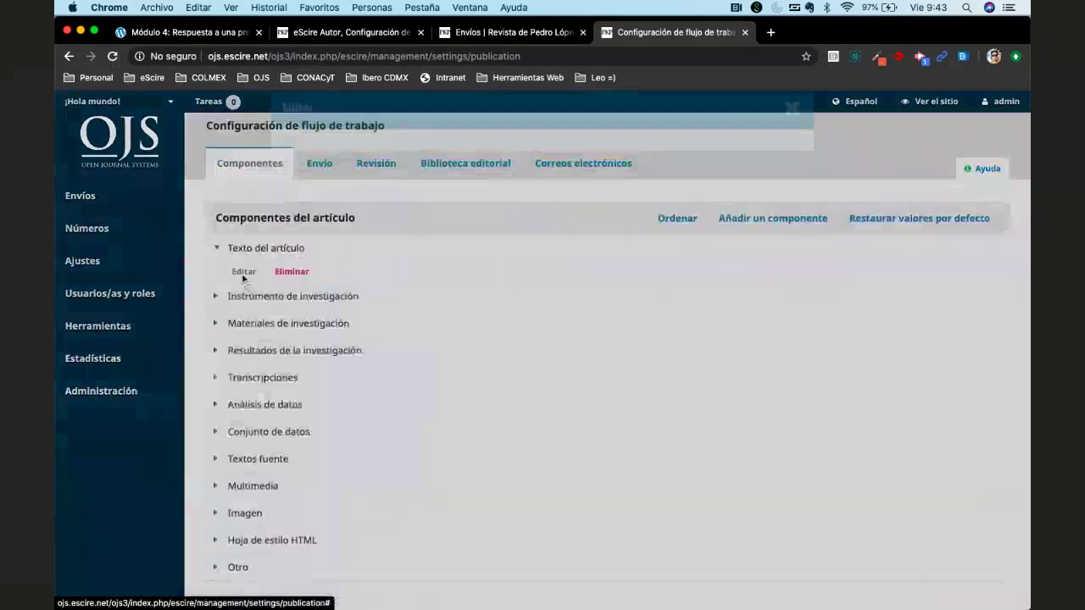
triple_click(385, 182)
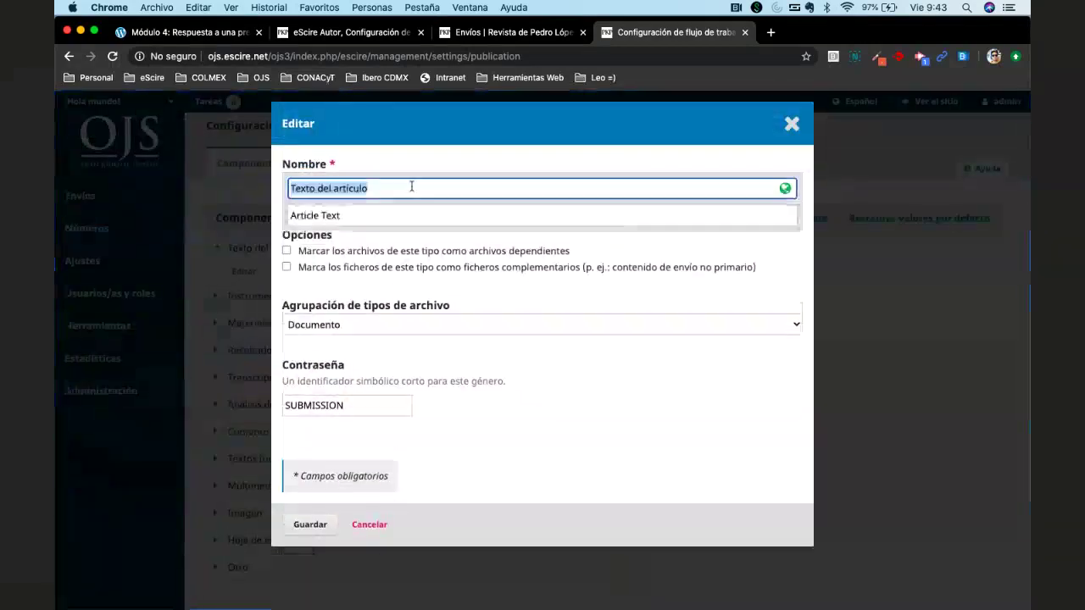
type("Manuscrito")
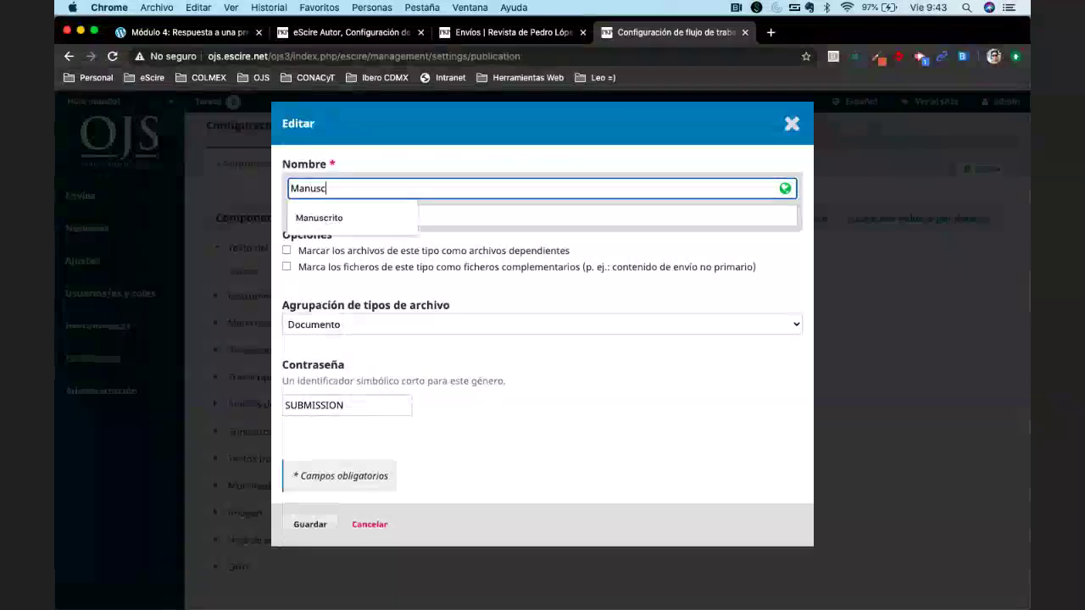
left_click(366, 34)
left_click(358, 237)
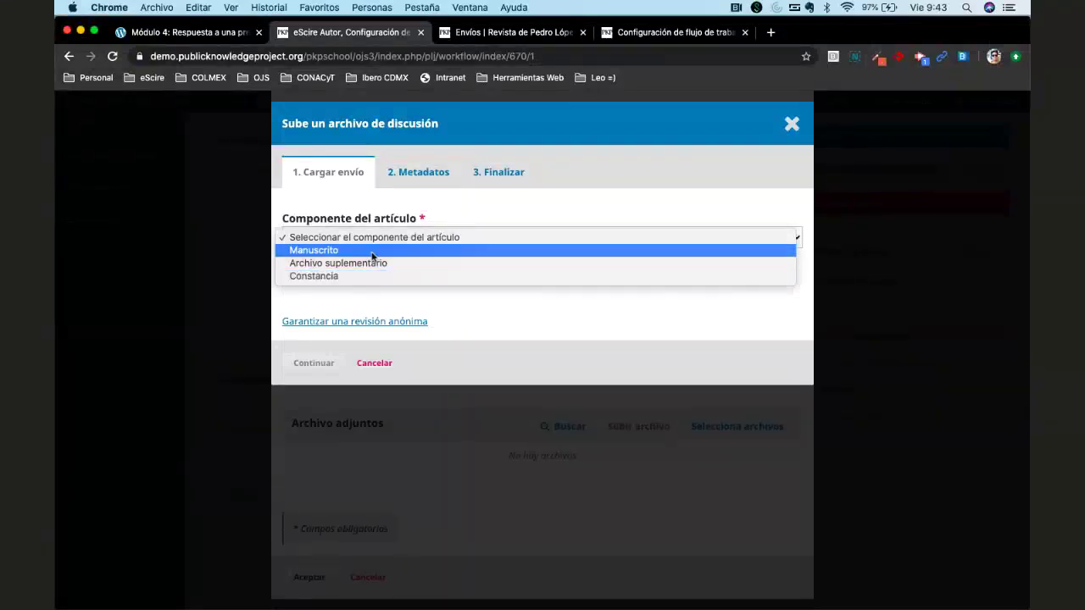
Choose the Constancia component, upload Ida (2).pdf, and continue to the next upload step.
left_click(392, 299)
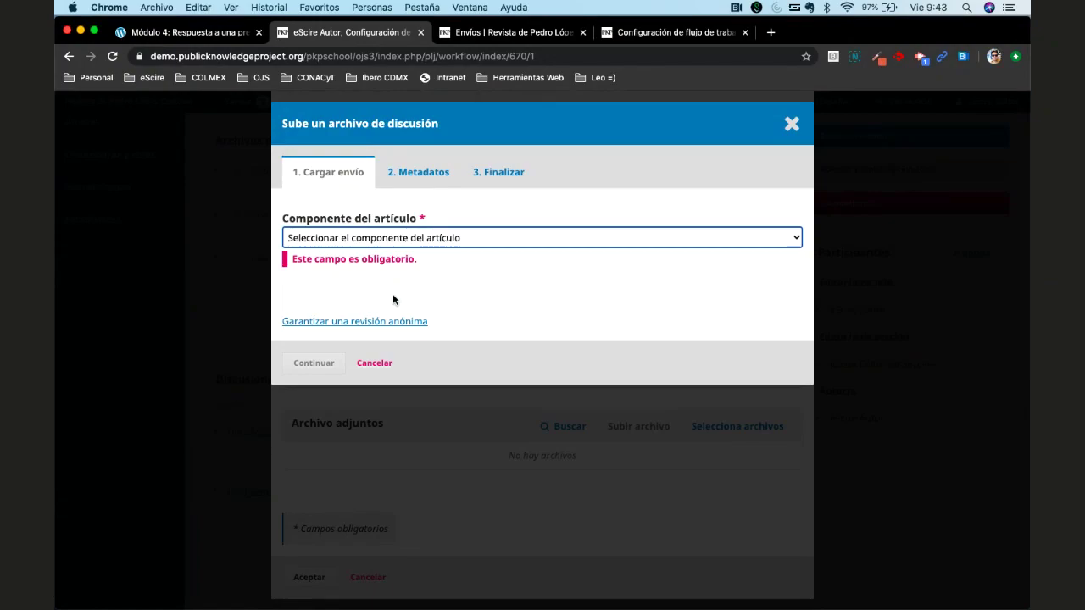
left_click(407, 240)
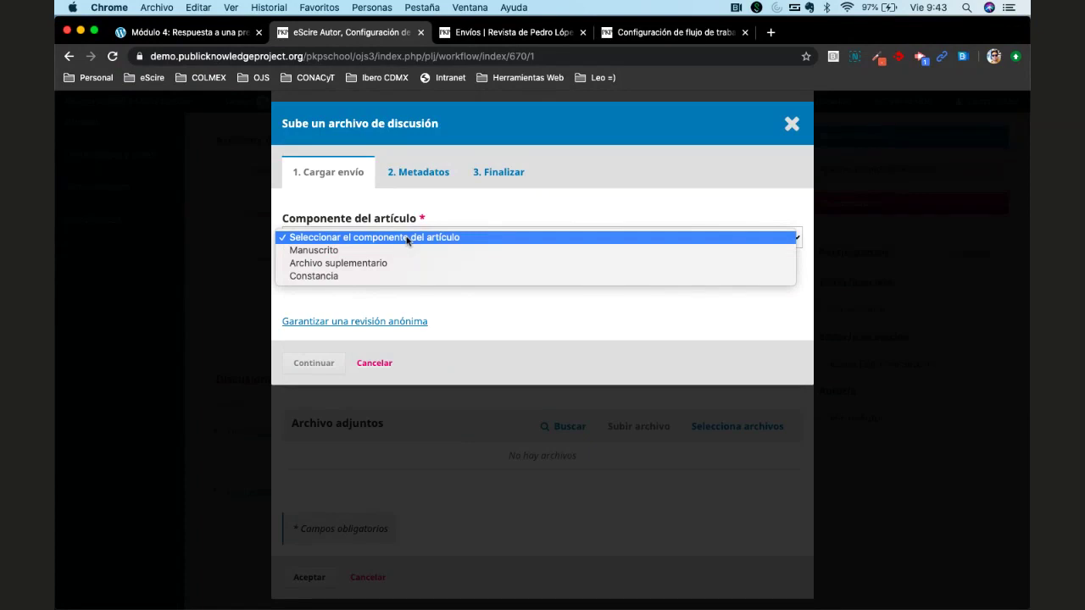
left_click(346, 276)
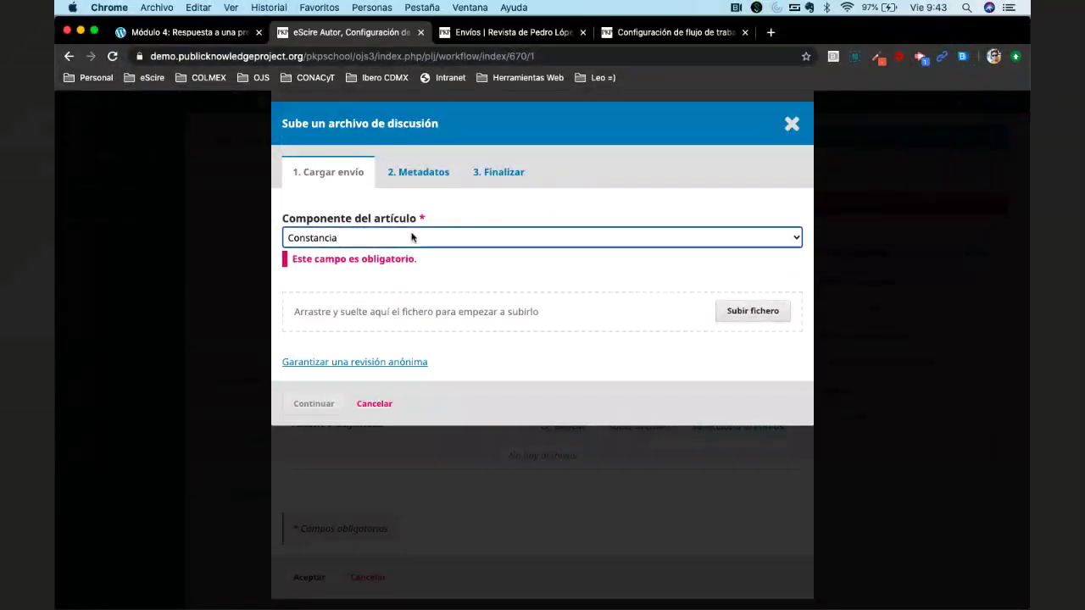
left_click(750, 311)
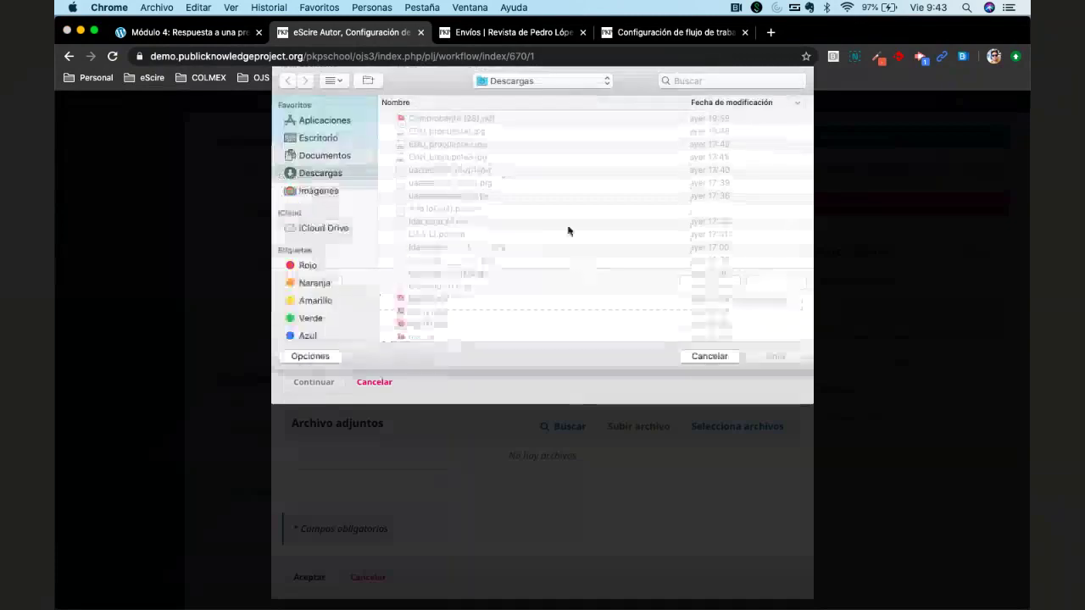
scroll(453, 271, "down", 2)
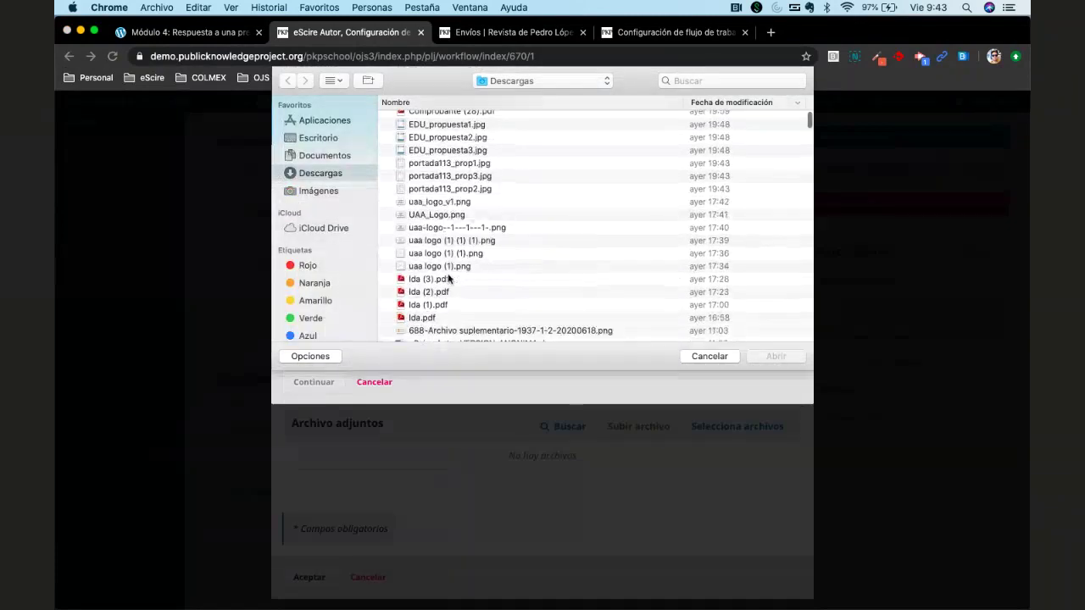
double_click(438, 290)
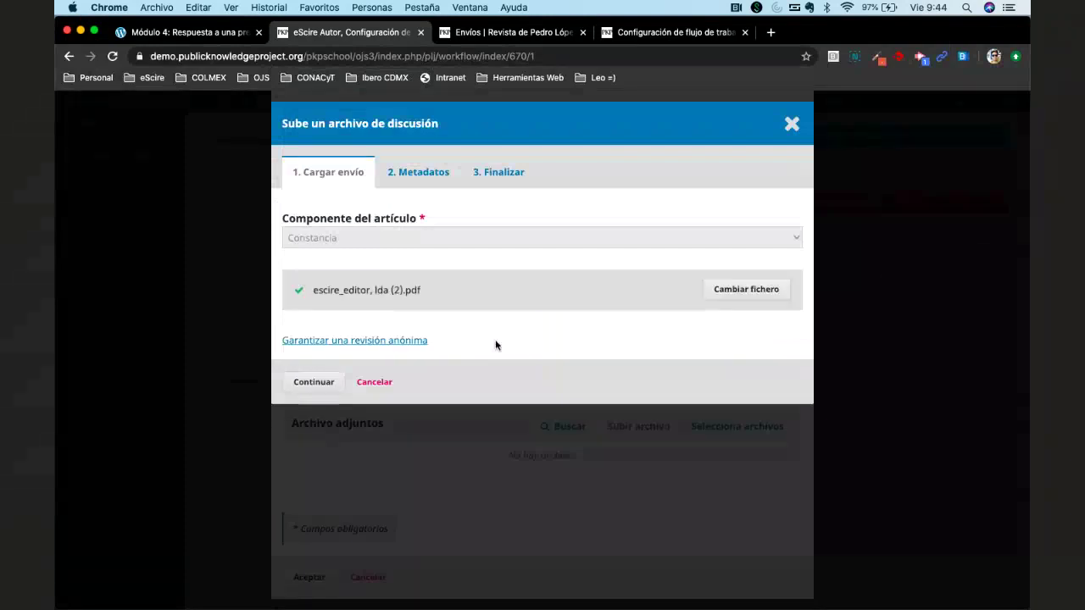
left_click(314, 381)
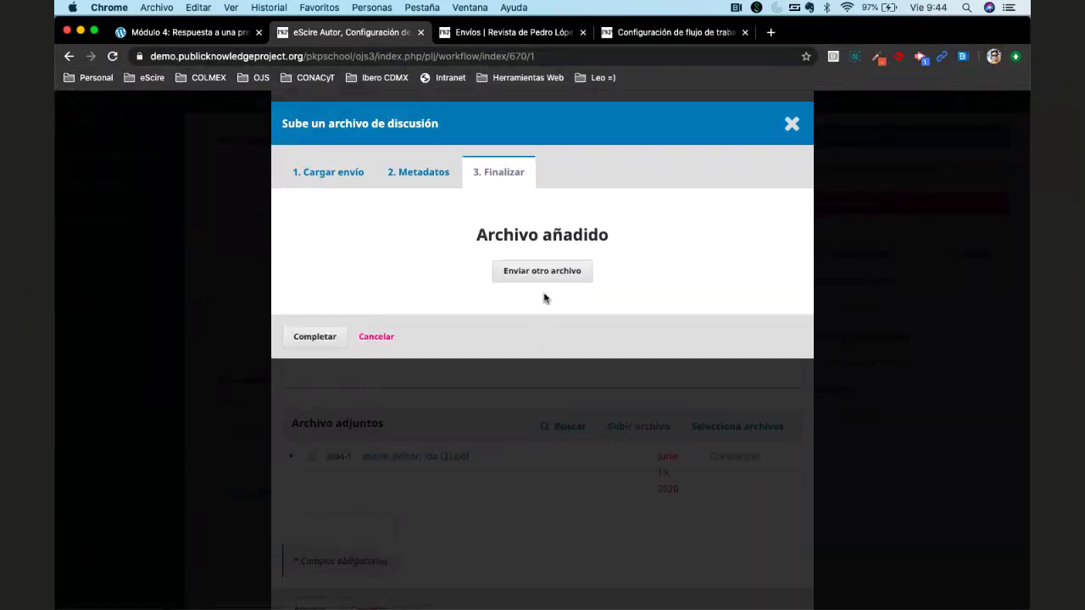
Finish the attachment and post the 'Observaciones generales' discussion to the author.
left_click(313, 336)
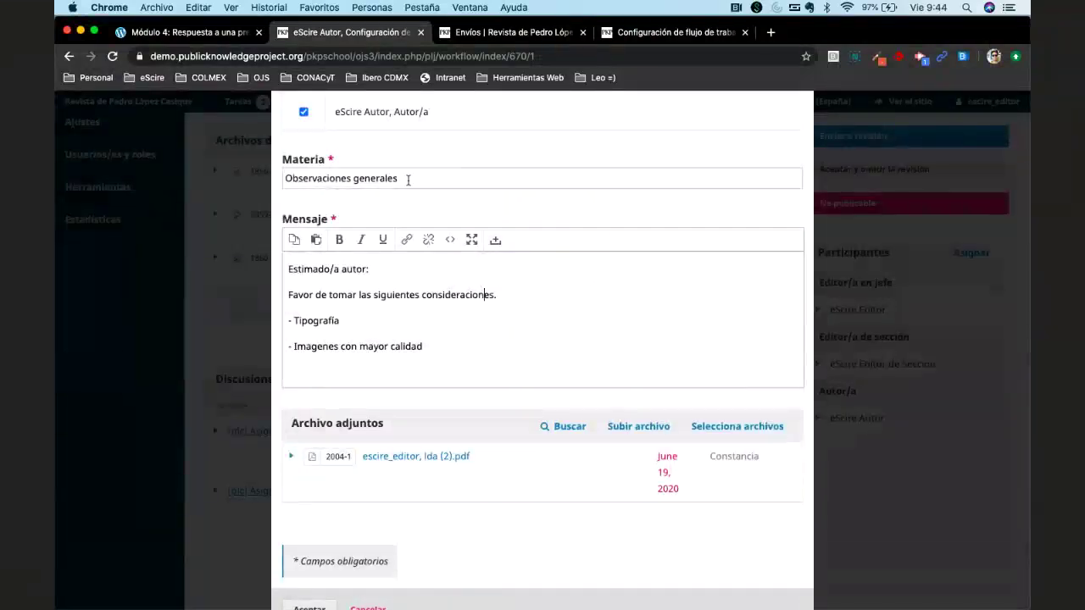
scroll(408, 180, "up", 2)
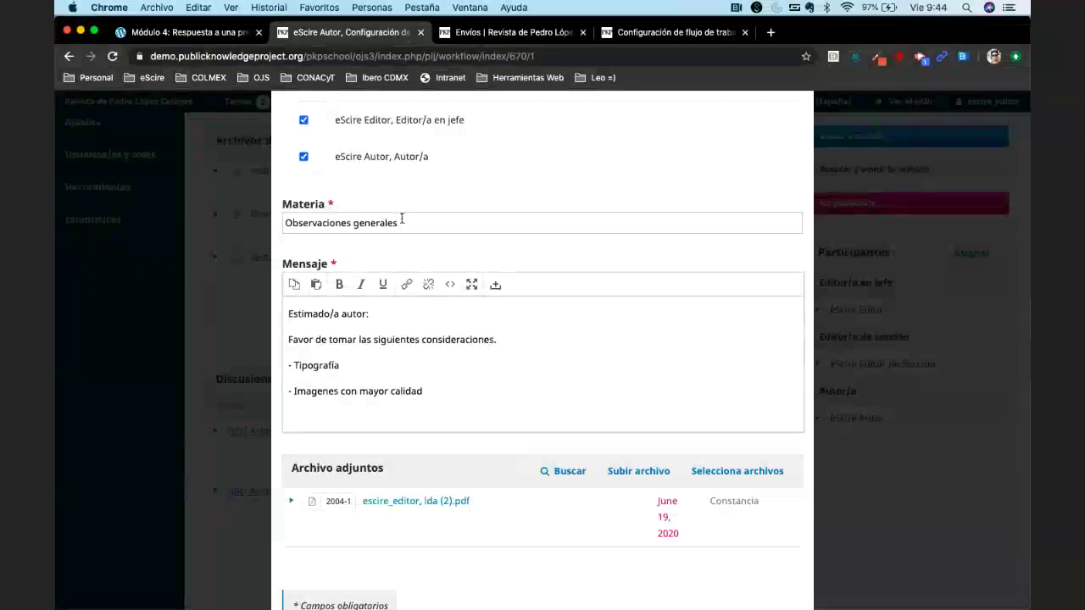
scroll(449, 420, "down", 2)
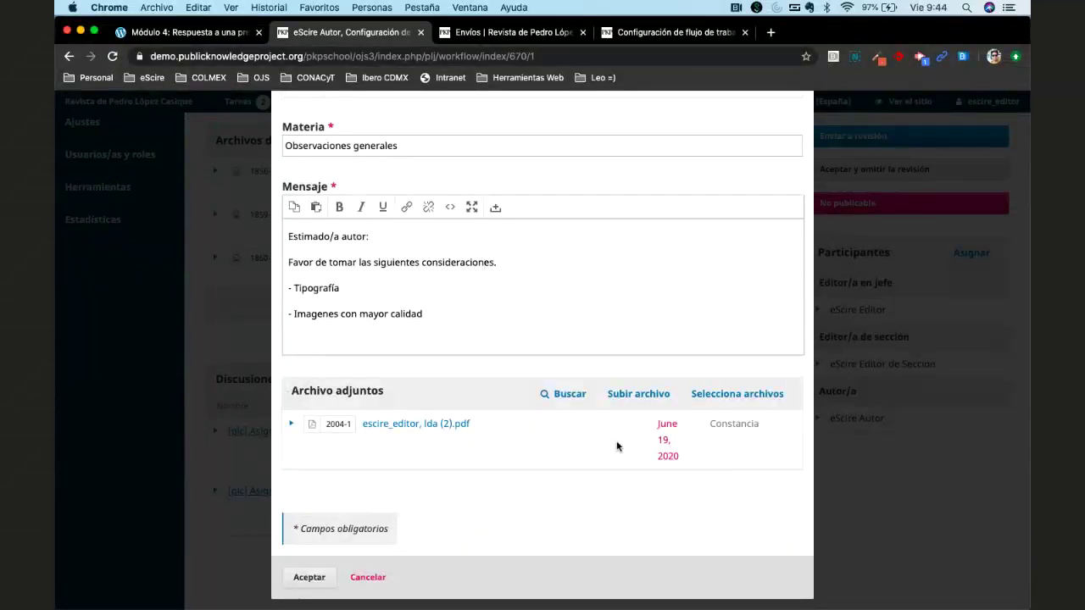
left_click(308, 579)
scroll(508, 505, "down", 3)
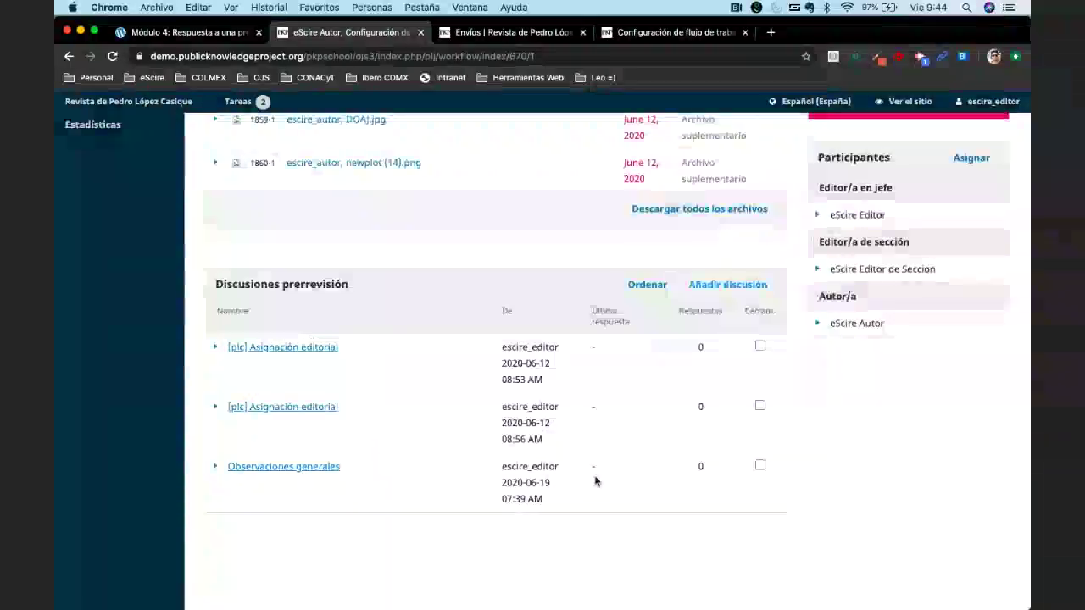
Open Mailinator in a new tab and load the author's public inbox.
left_click(771, 33)
type("mail")
key("Return")
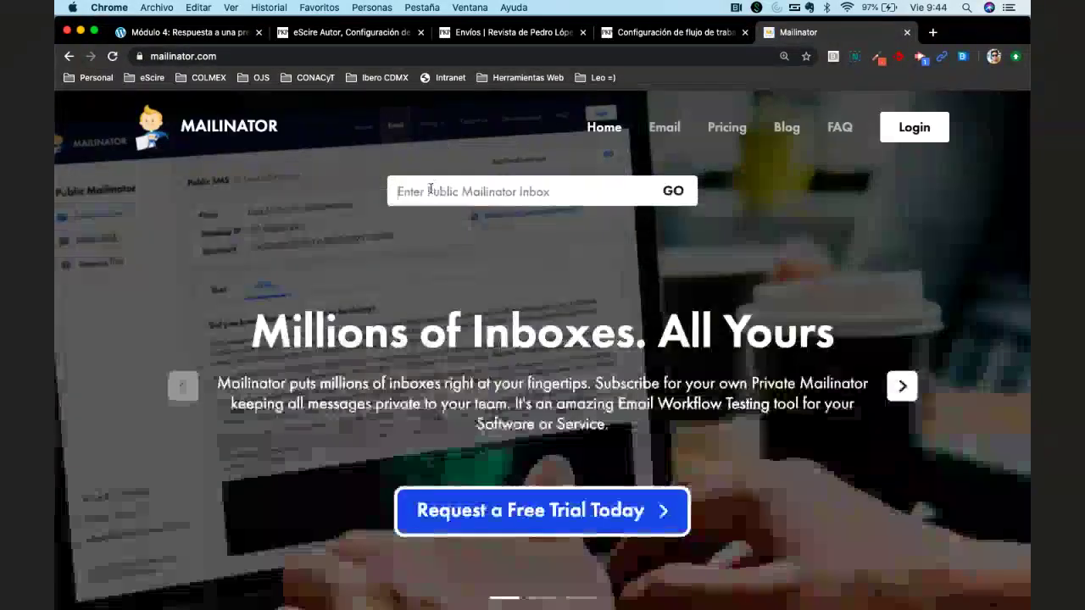
left_click(440, 189)
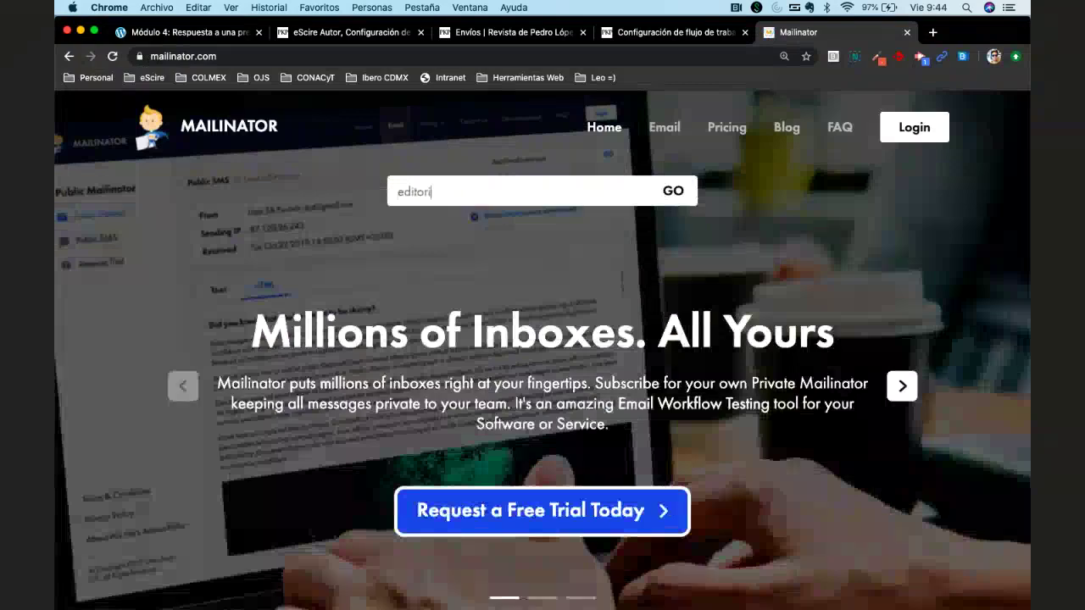
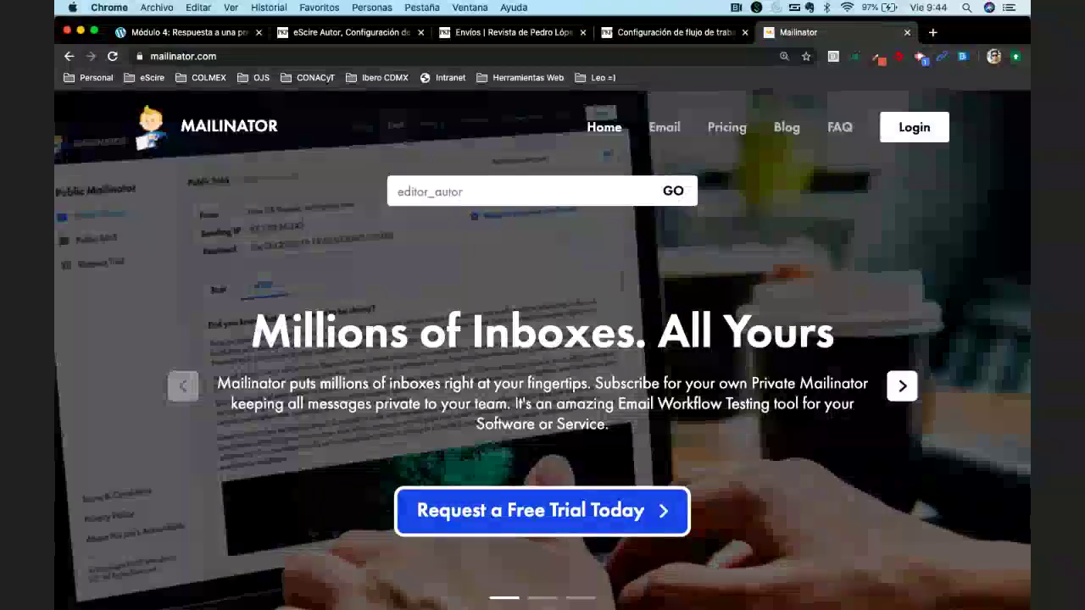
key("Return")
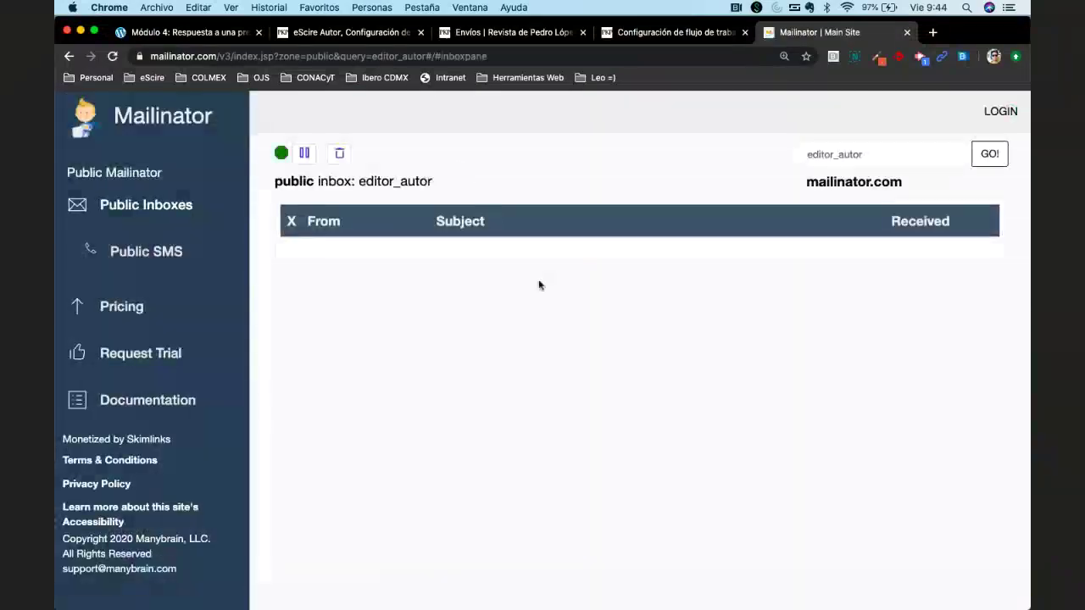
left_click(69, 57)
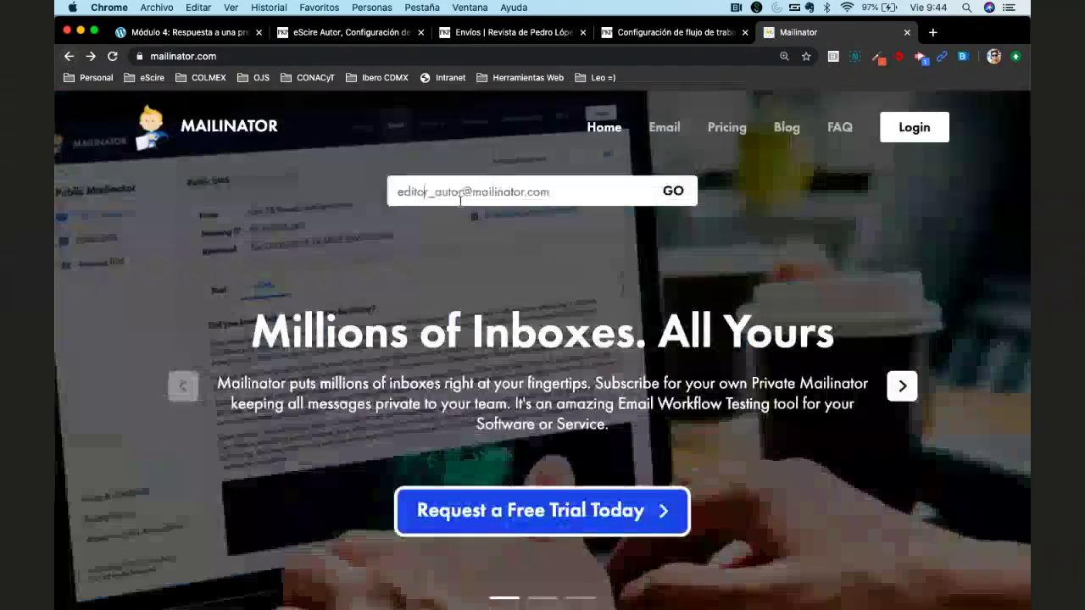
type("scire")
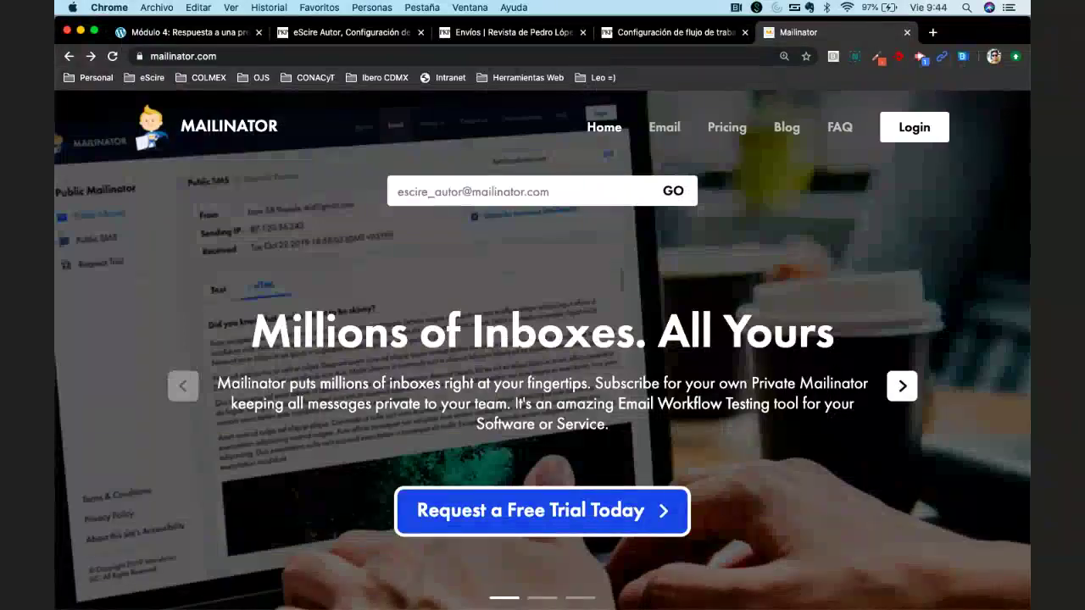
key("Return")
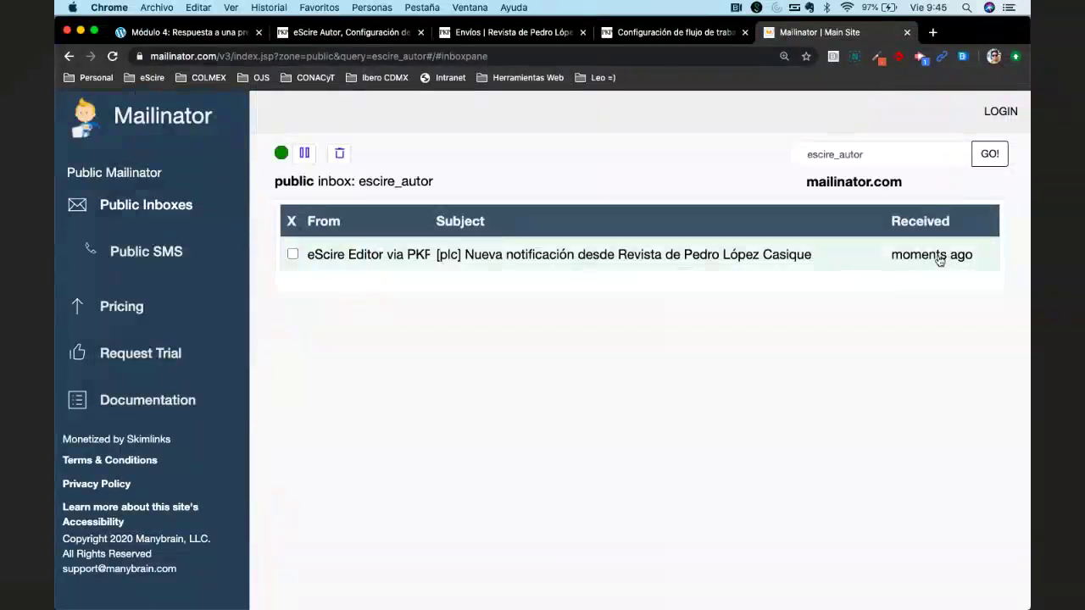
Read the notification about being added to the 'Observaciones generales' discussion.
left_click(629, 263)
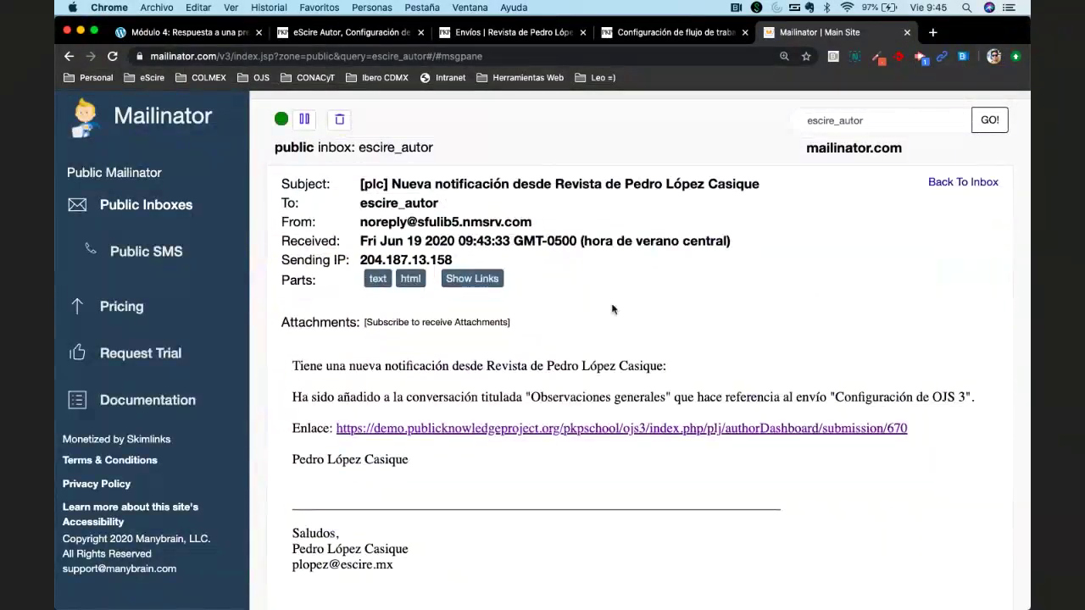
scroll(613, 309, "down", 1)
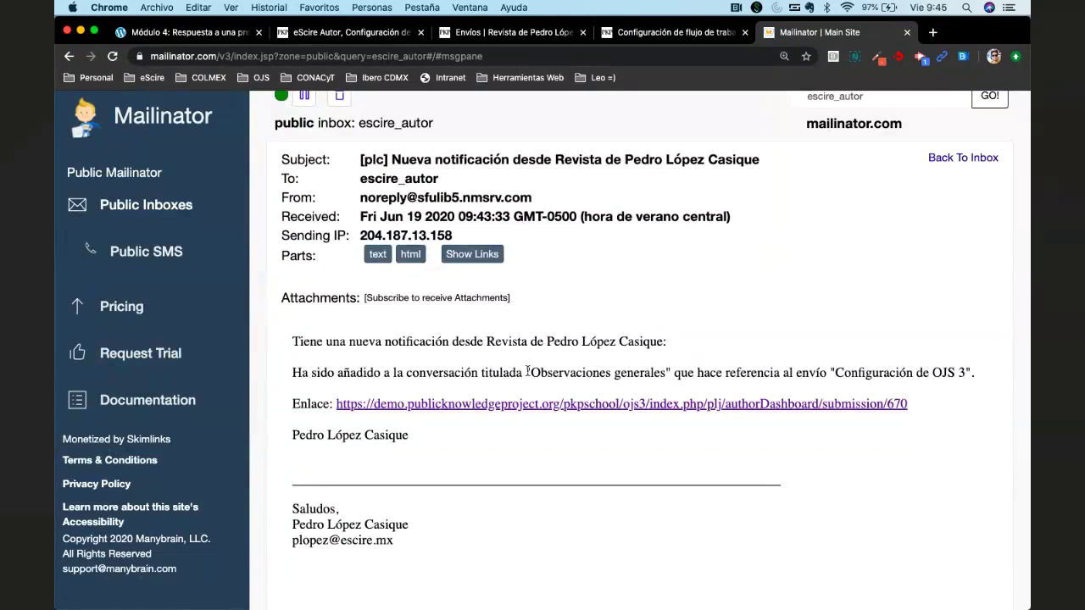
left_click_drag(527, 371, 670, 371)
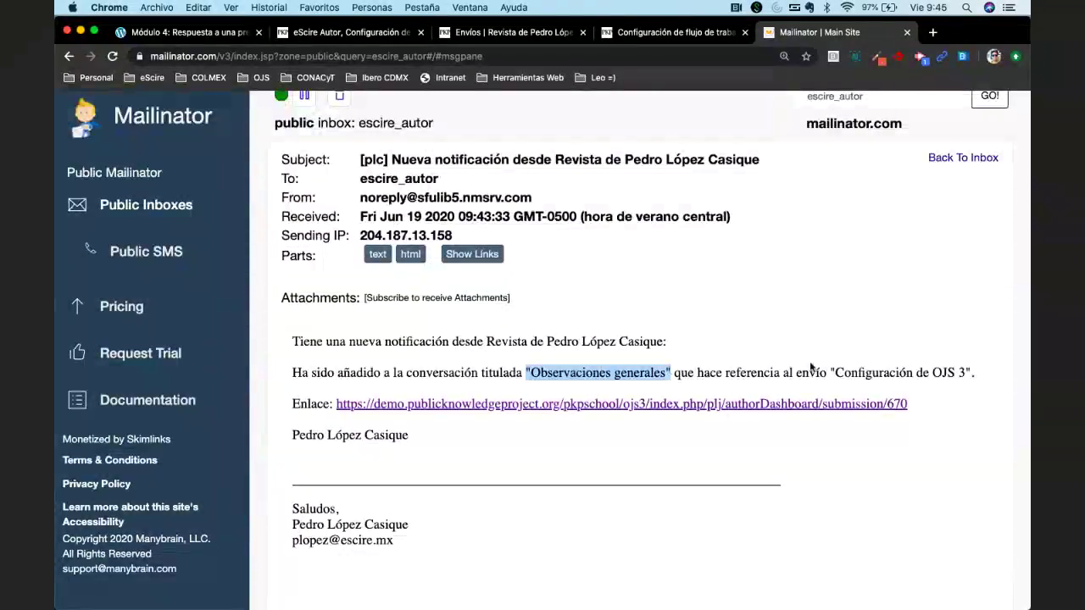
left_click_drag(830, 373, 971, 366)
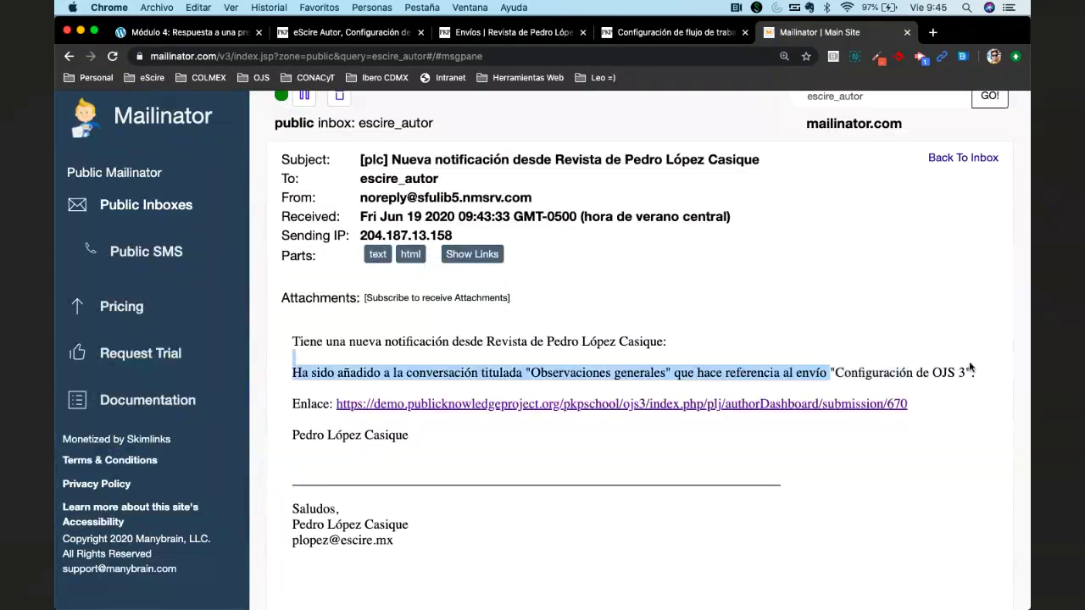
Log out of the OJS journal site and return to the notification email.
left_click(339, 38)
left_click(951, 178)
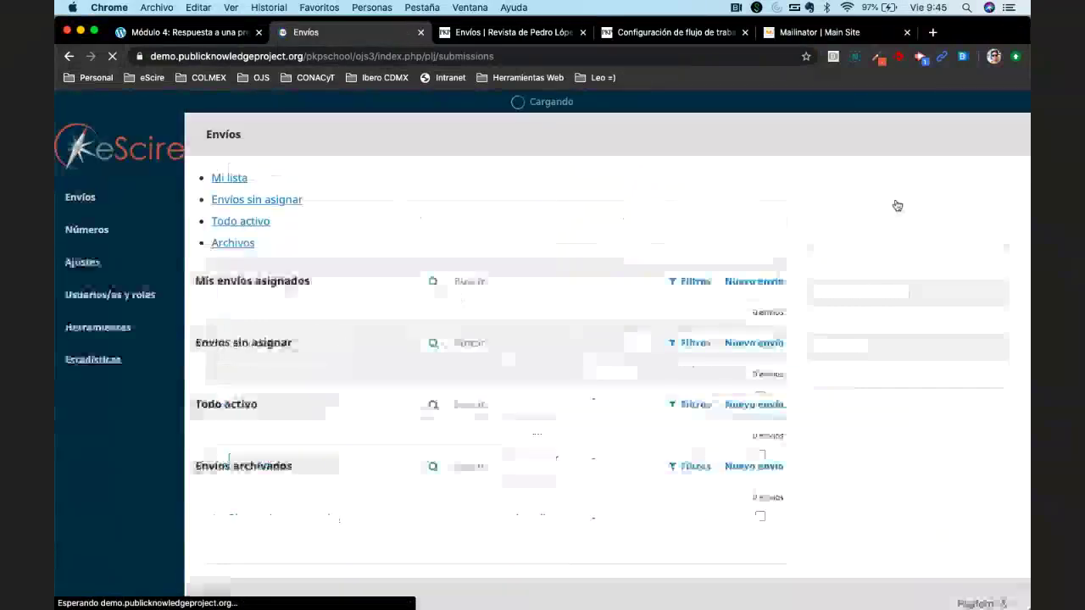
mouse_move(985, 100)
left_click(956, 142)
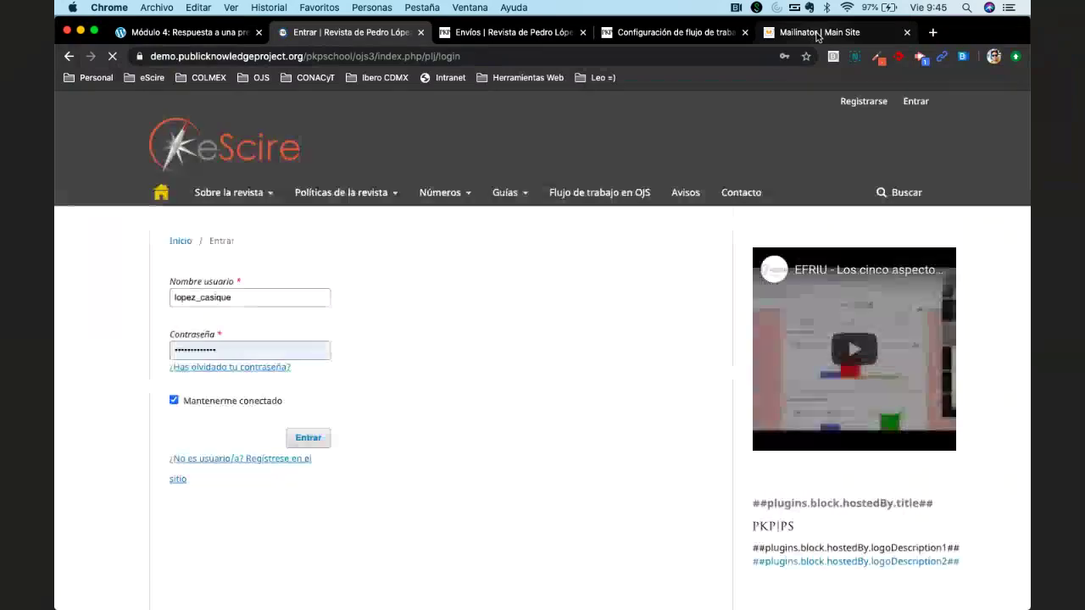
left_click(816, 34)
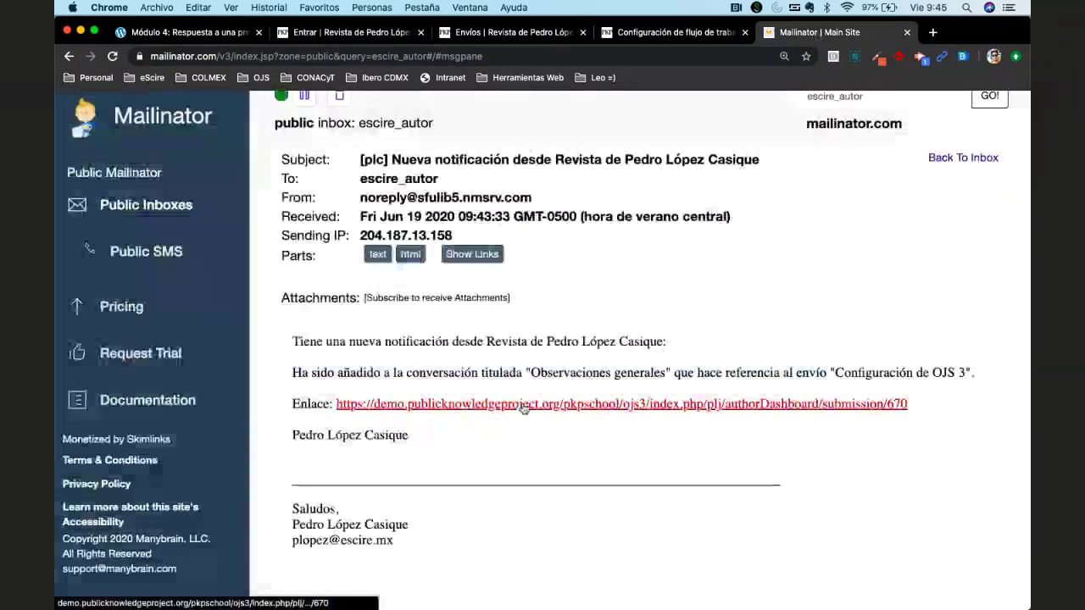
Follow the email's link to Configuración de OJS 3 and sign in with the saved author login.
left_click(524, 409)
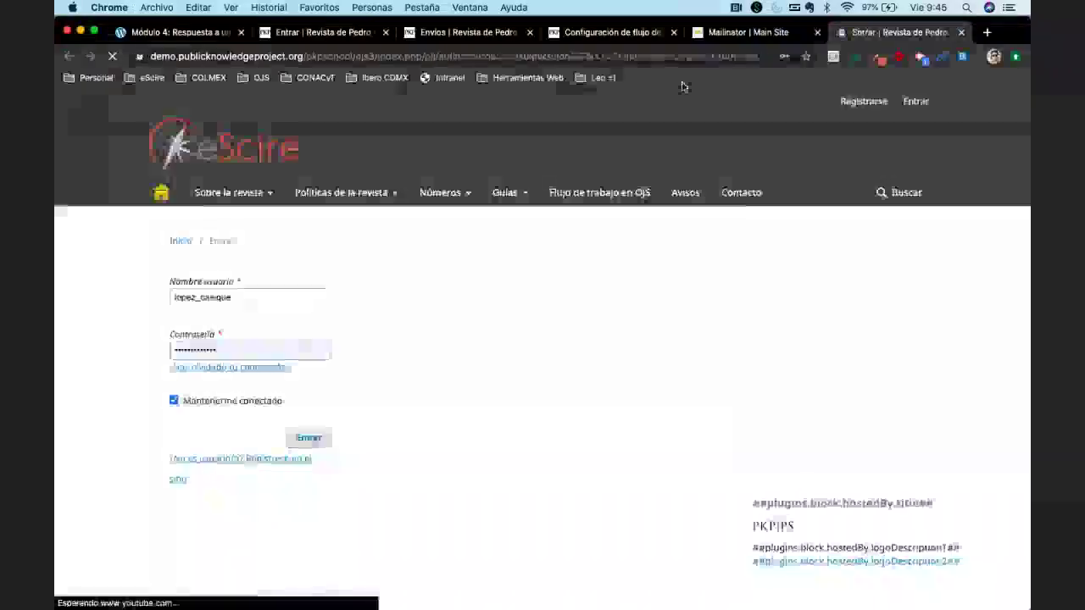
key("super+a")
type("es")
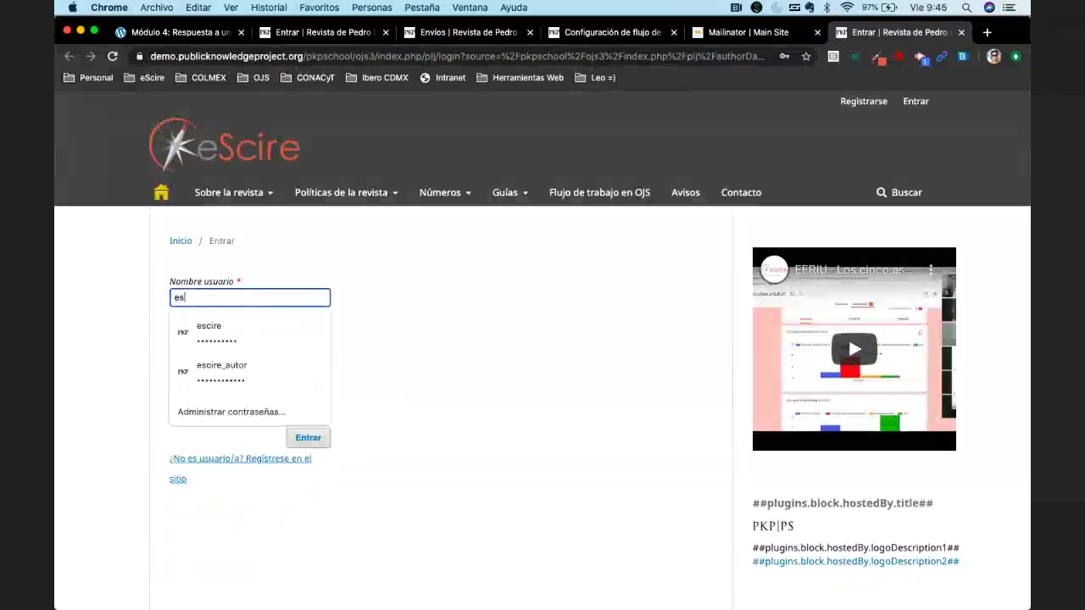
left_click(221, 370)
left_click(307, 437)
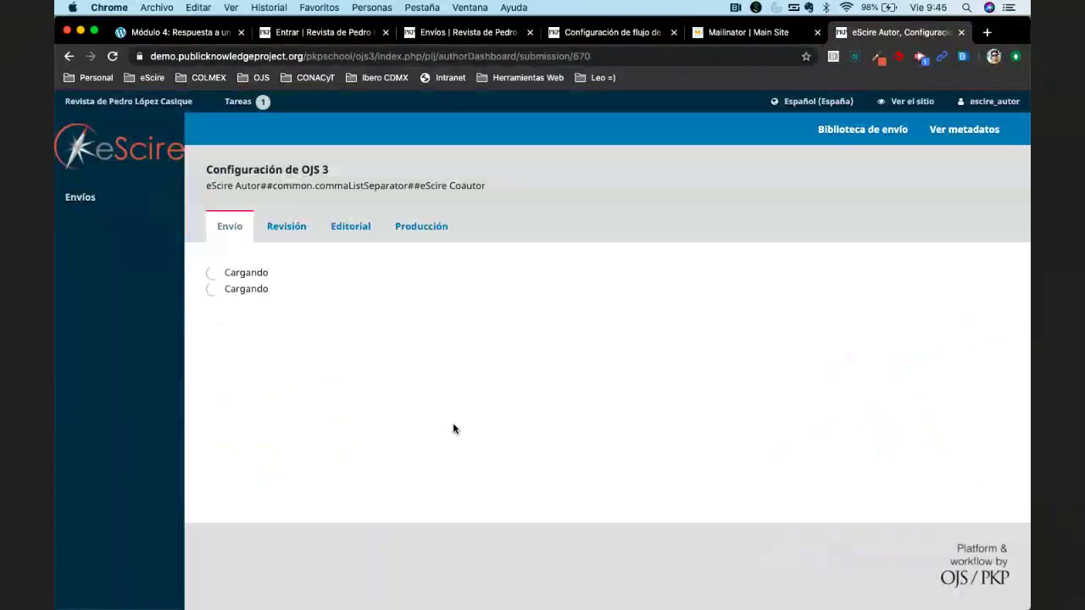
scroll(424, 199, "down", 2)
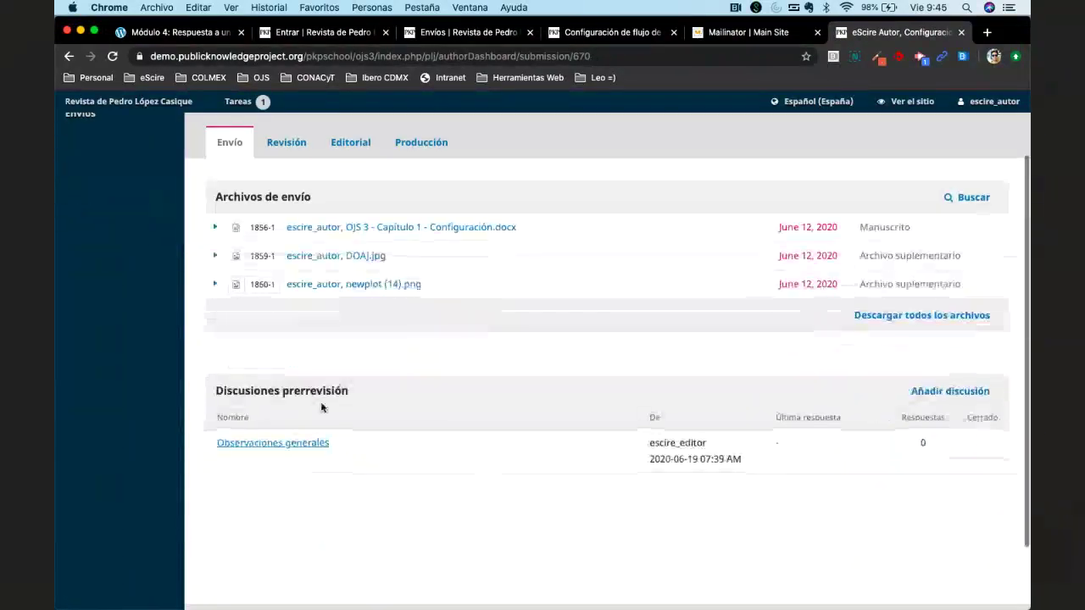
Open Observaciones generales, check its two participants, and download the attached escire_editor, lda (2).pdf.
left_click(275, 444)
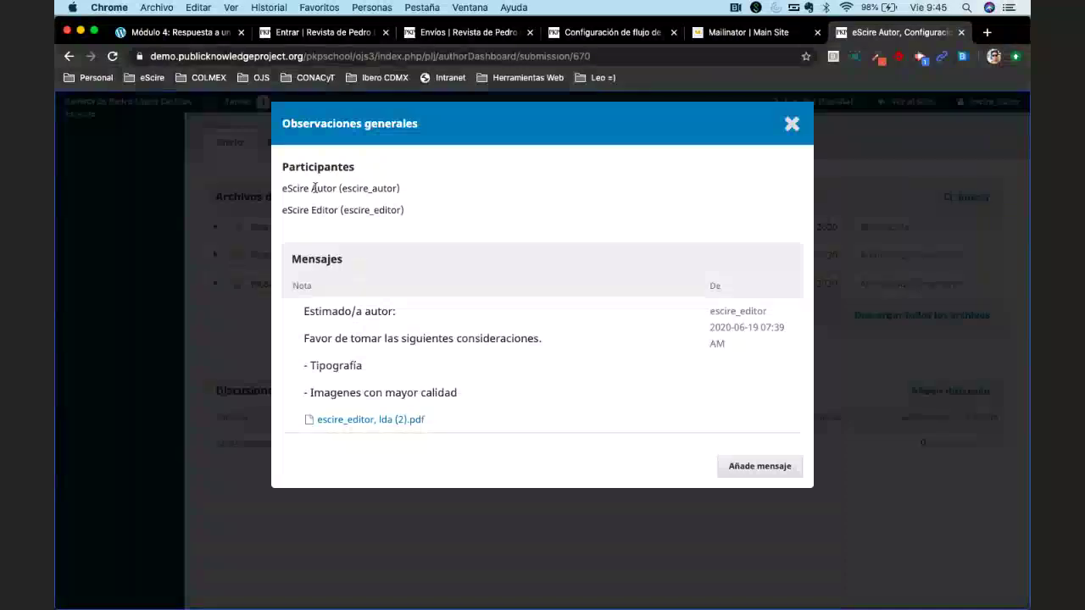
left_click_drag(282, 188, 442, 215)
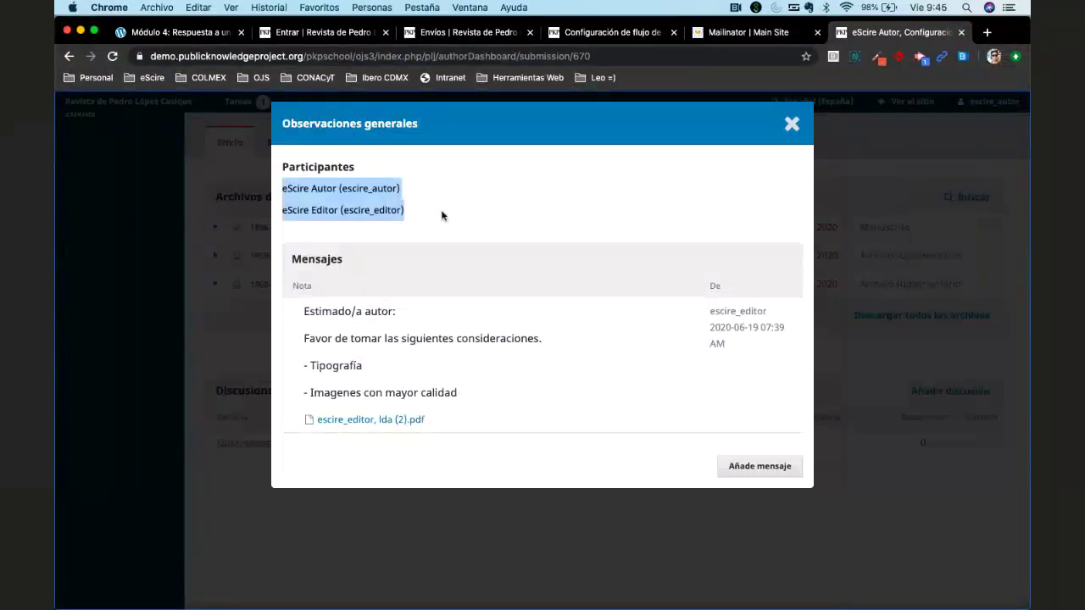
left_click(378, 295)
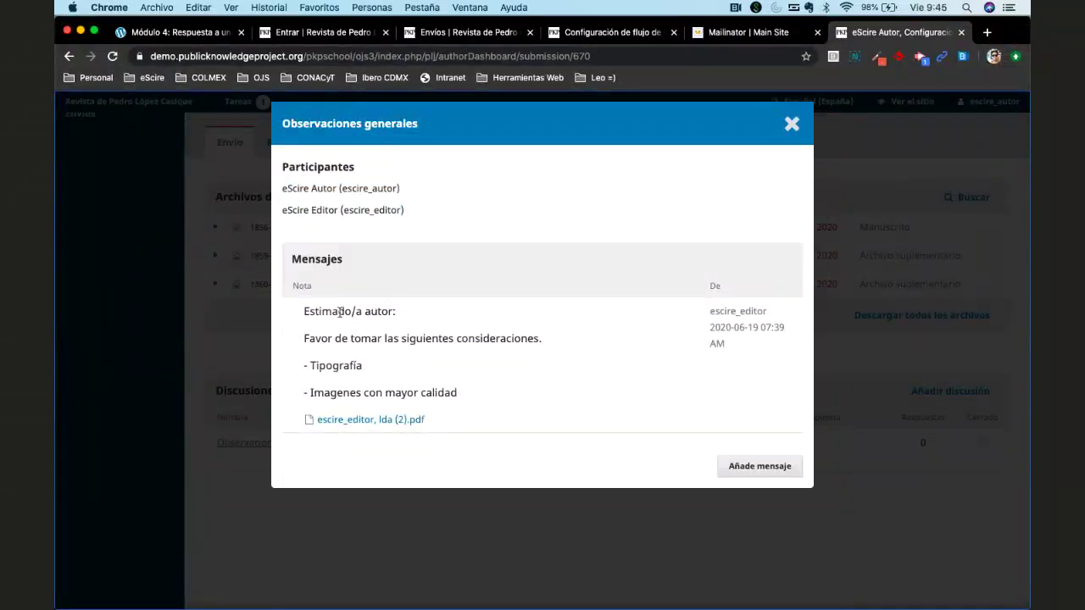
left_click(370, 422)
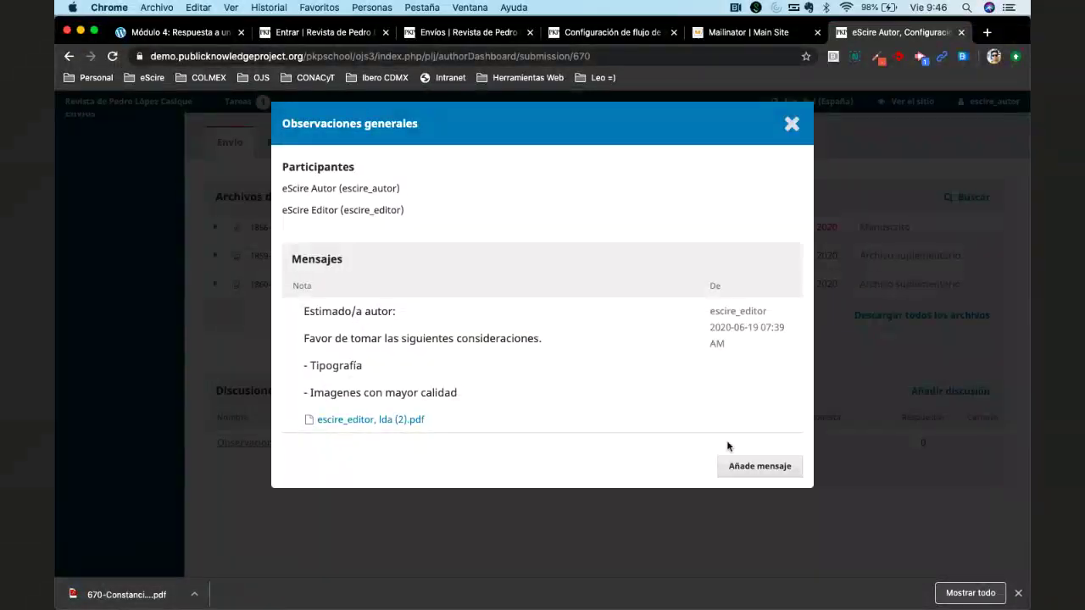
Post the reply 'Gracias Editor, lo reviso y envío mis cambios.' in Observaciones generales.
left_click(745, 468)
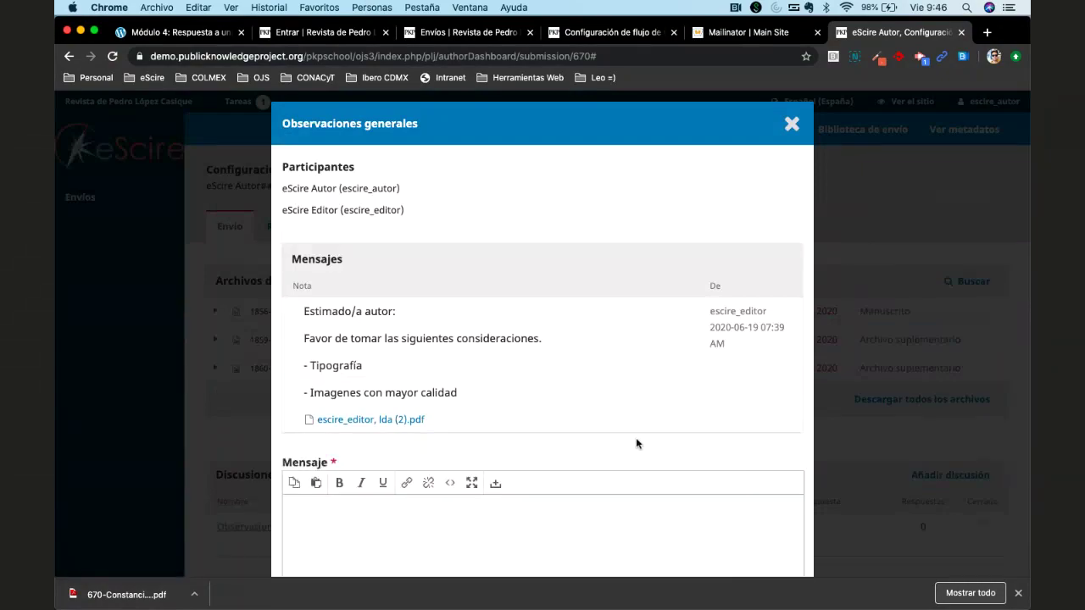
scroll(543, 399, "down", 3)
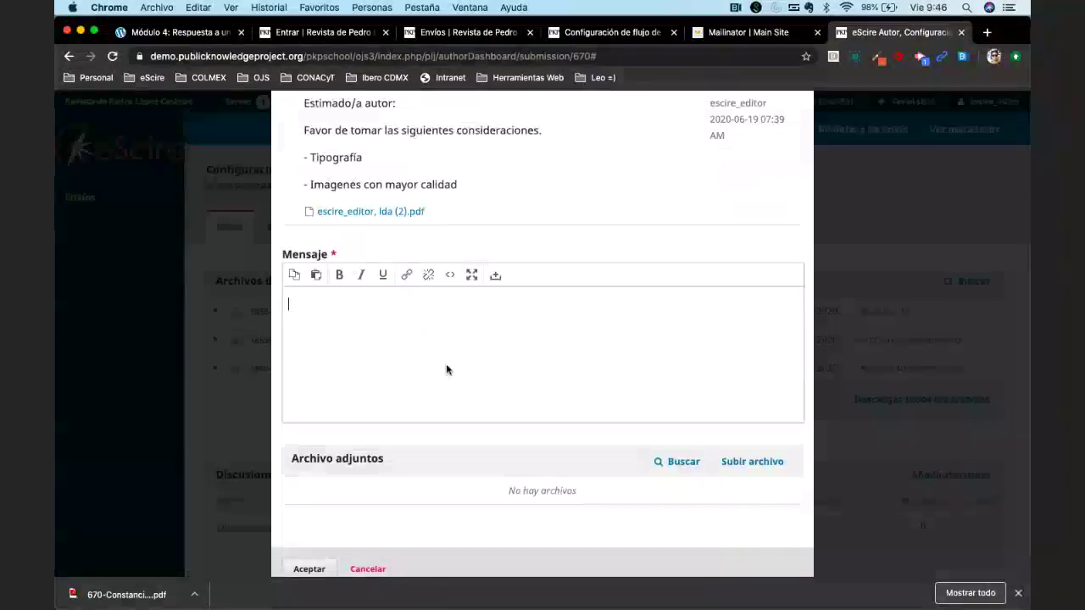
type("Gracias Editor, lo reviso y")
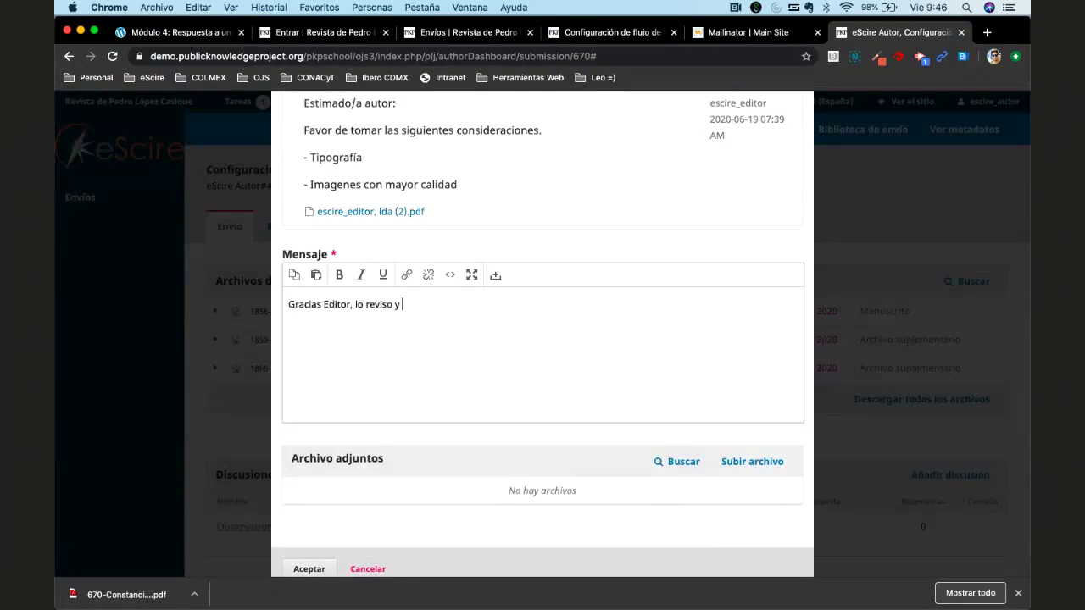
type(" envío mis cambios.")
scroll(765, 478, "down", 1)
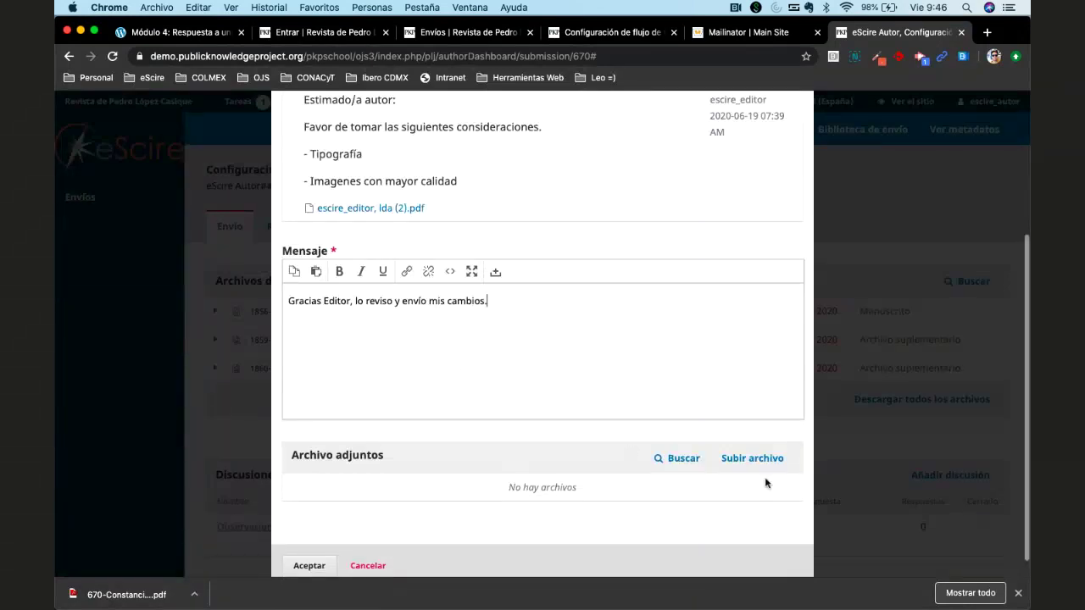
scroll(495, 458, "down", 1)
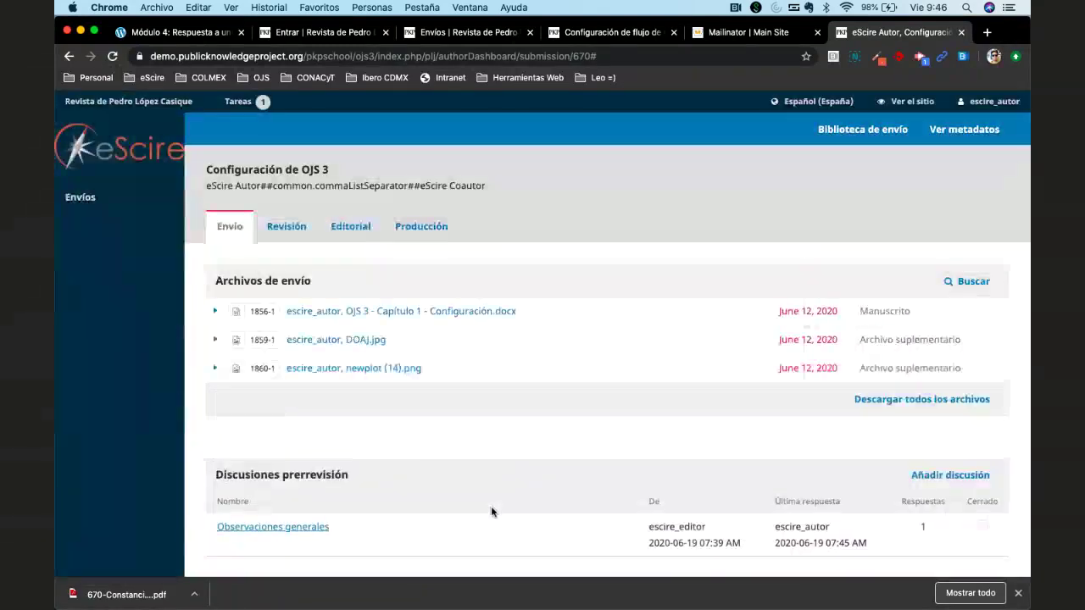
scroll(916, 376, "down", 4)
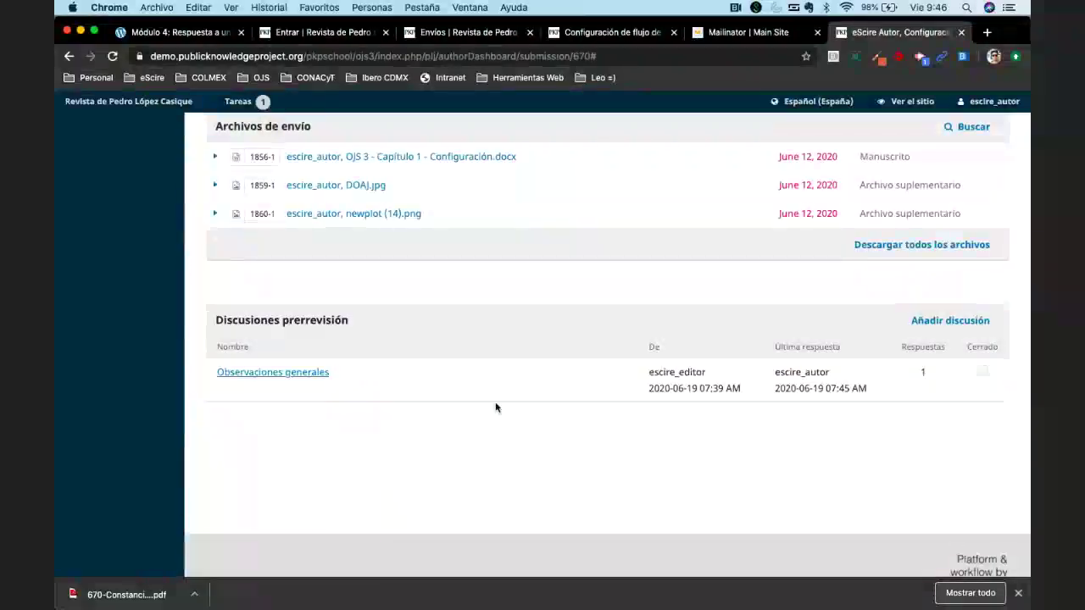
scroll(496, 406, "up", 4)
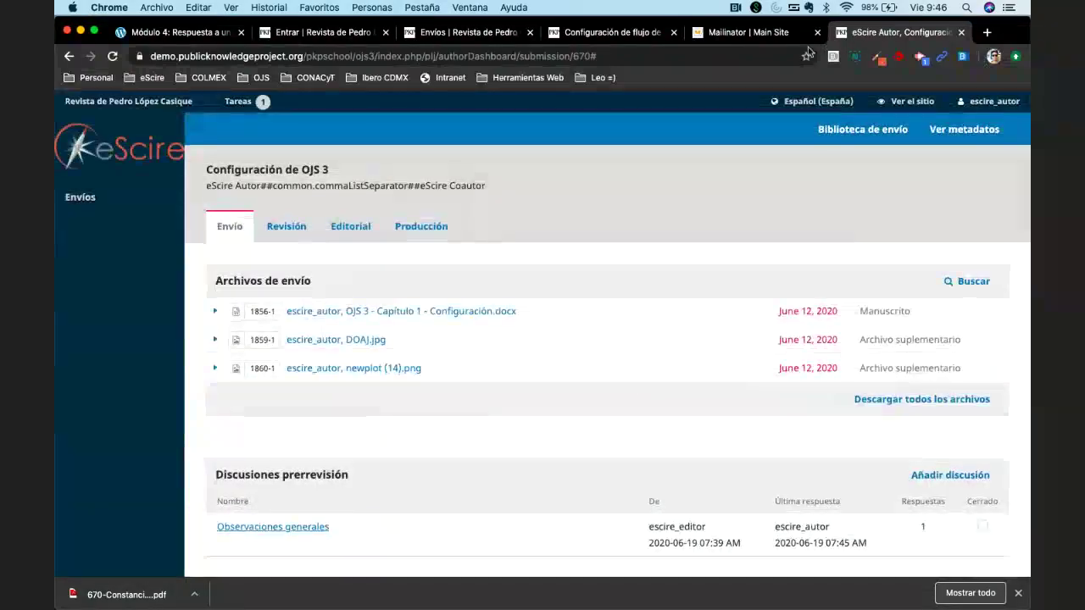
left_click(732, 34)
Open the editor's public Mailinator inbox by entering the editor's address.
left_click(140, 116)
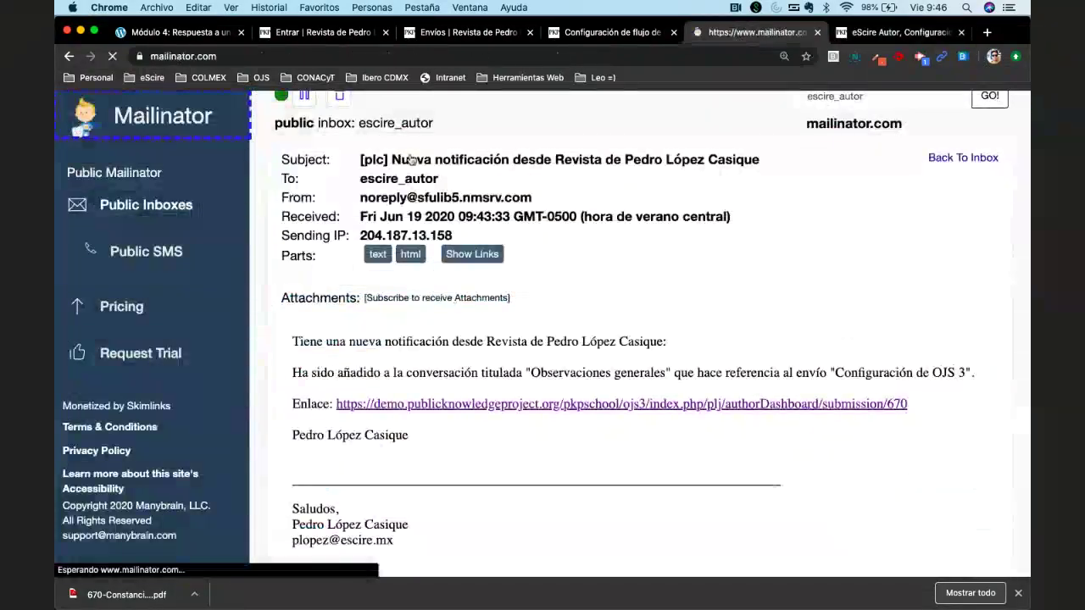
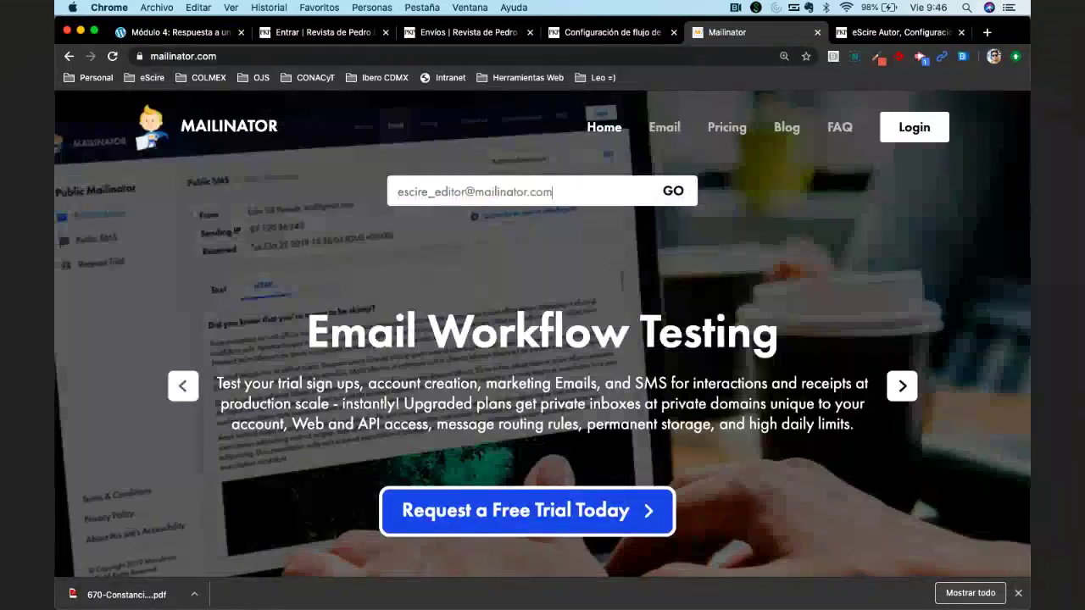
key("Return")
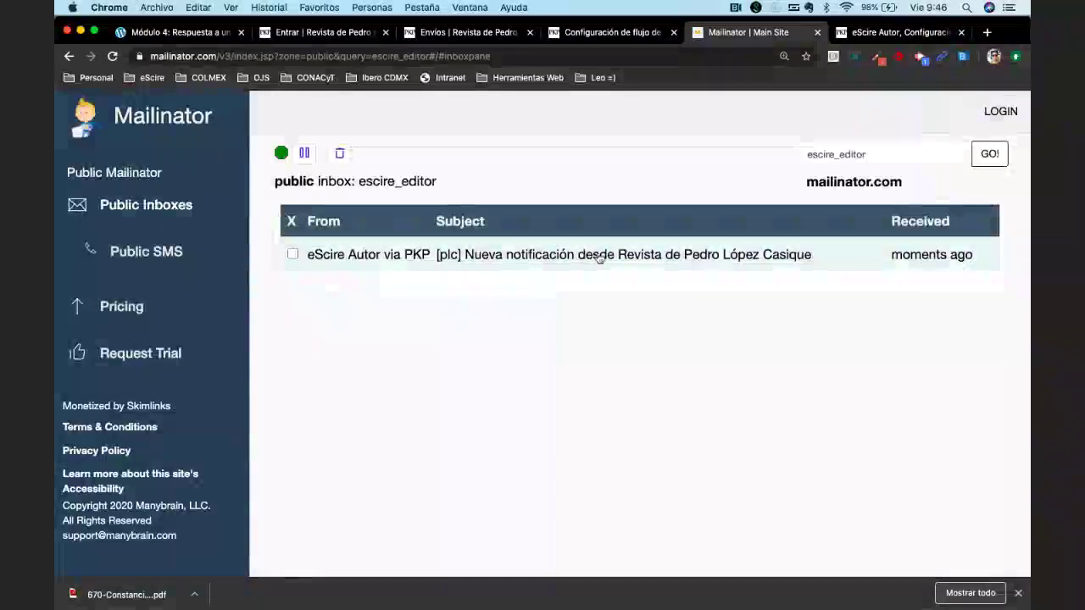
Read the Observaciones generales activity notification and follow its submission link.
left_click(598, 257)
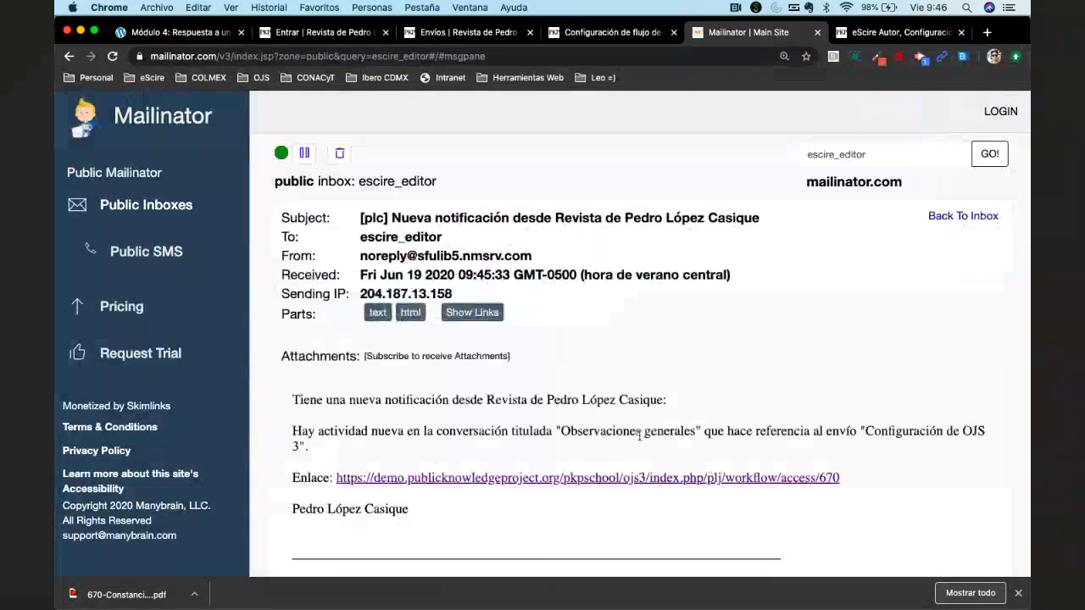
scroll(421, 315, "down", 2)
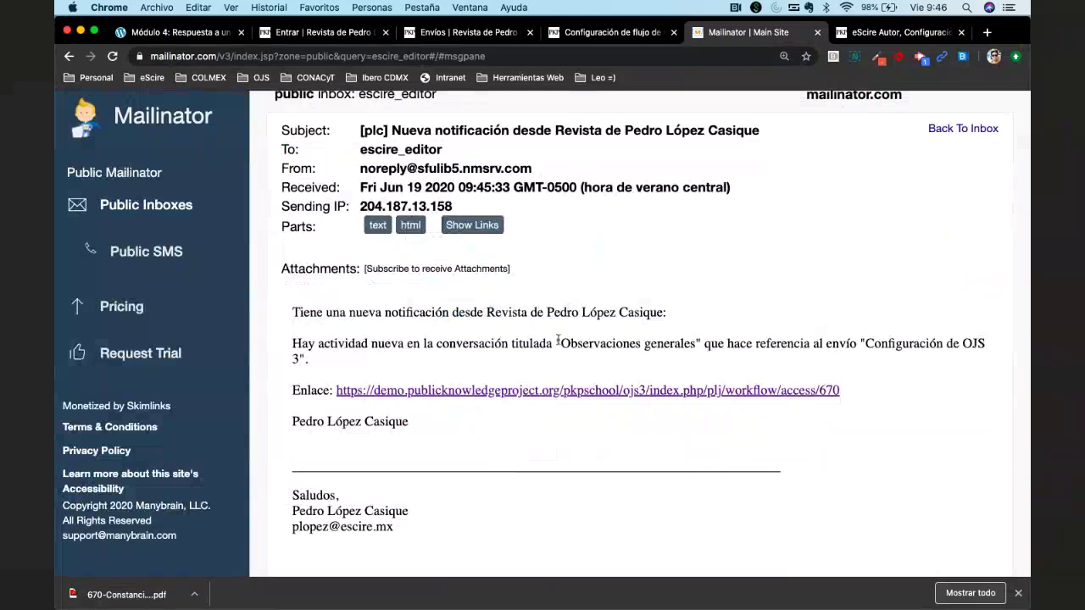
left_click_drag(558, 340, 701, 343)
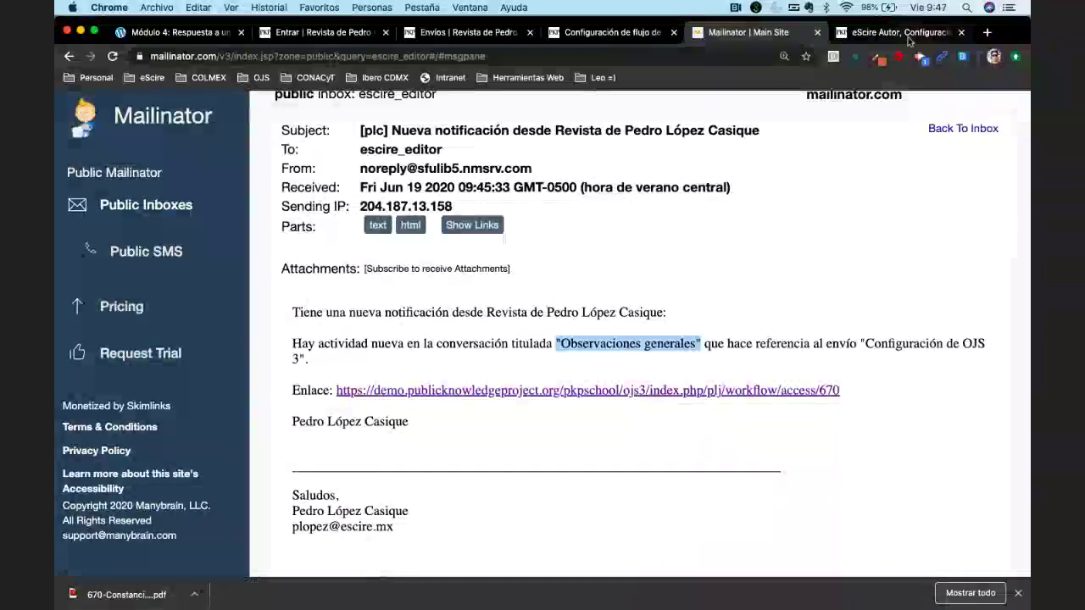
left_click(905, 34)
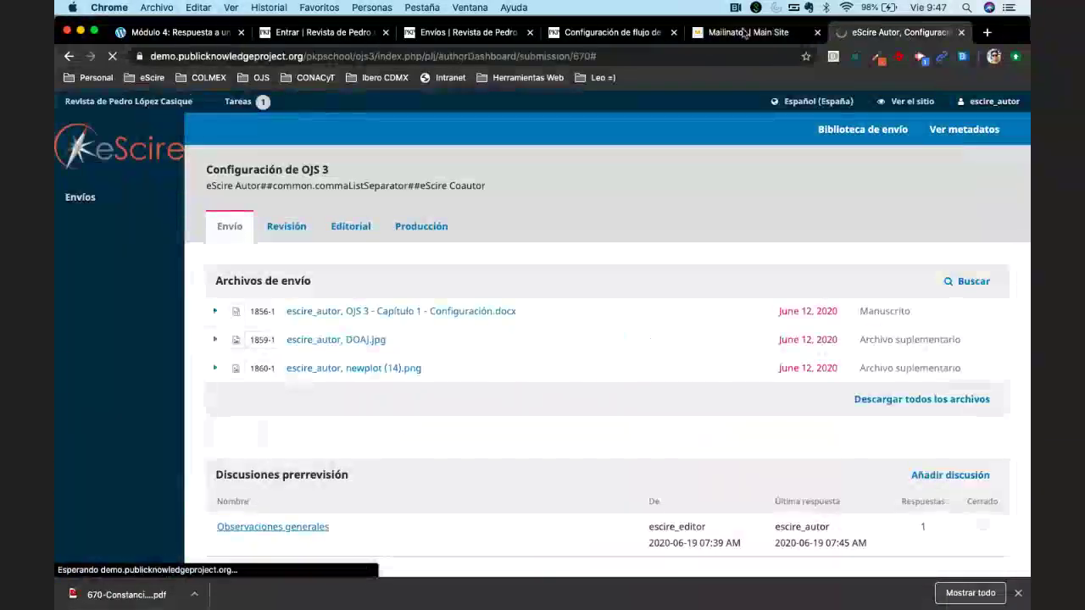
key("ctrl+shift+Tab")
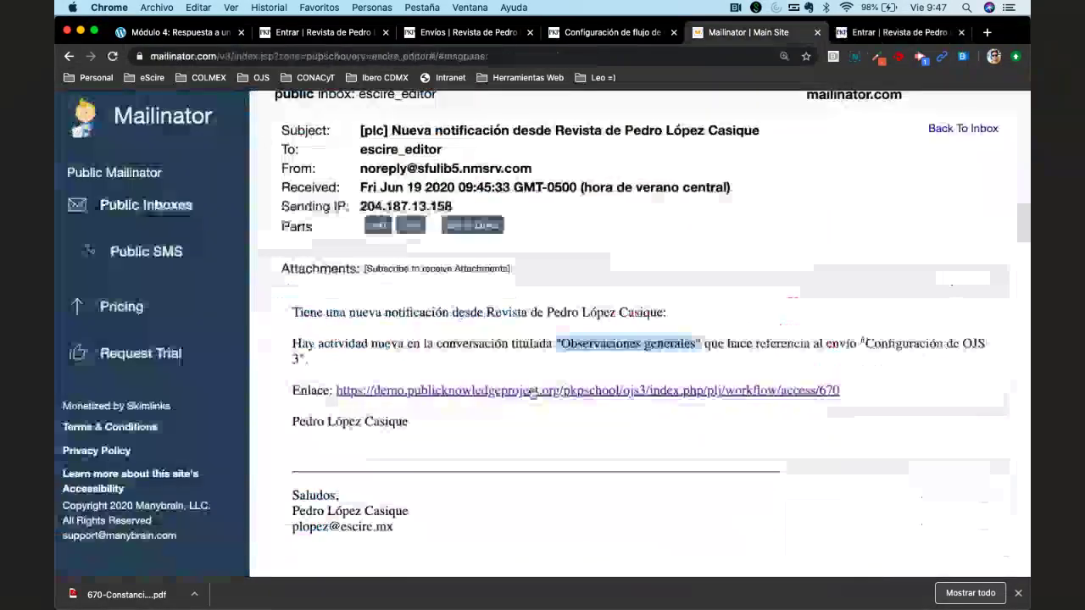
left_click(533, 387)
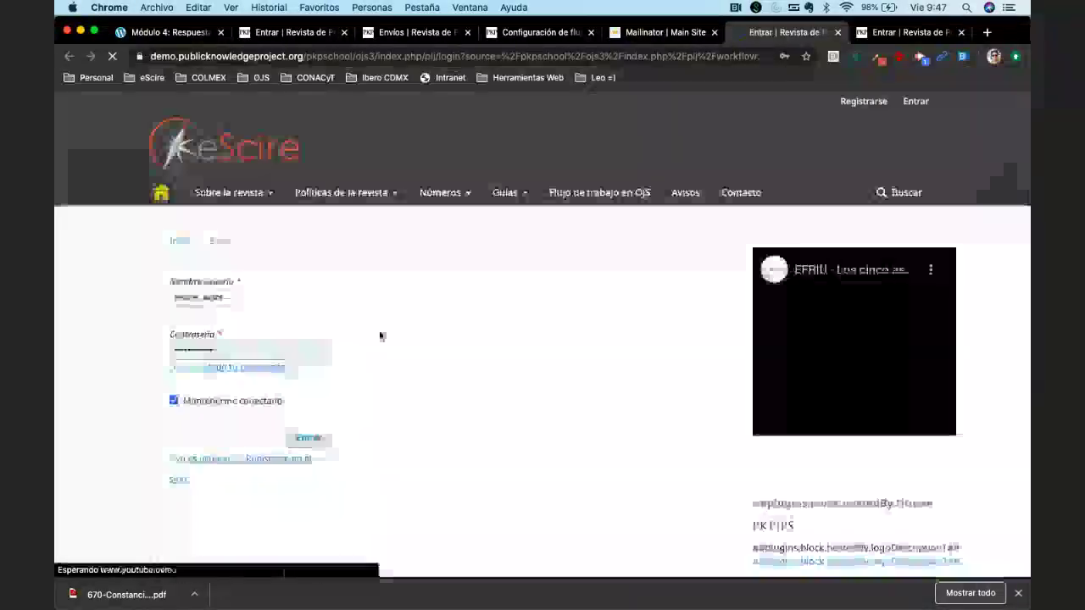
Log in as the editor with the autofilled username and saved password, retrying after the invalid-login error.
key("BackSpace")
key("BackSpace")
key("BackSpace")
key("BackSpace")
key("BackSpace")
type("es")
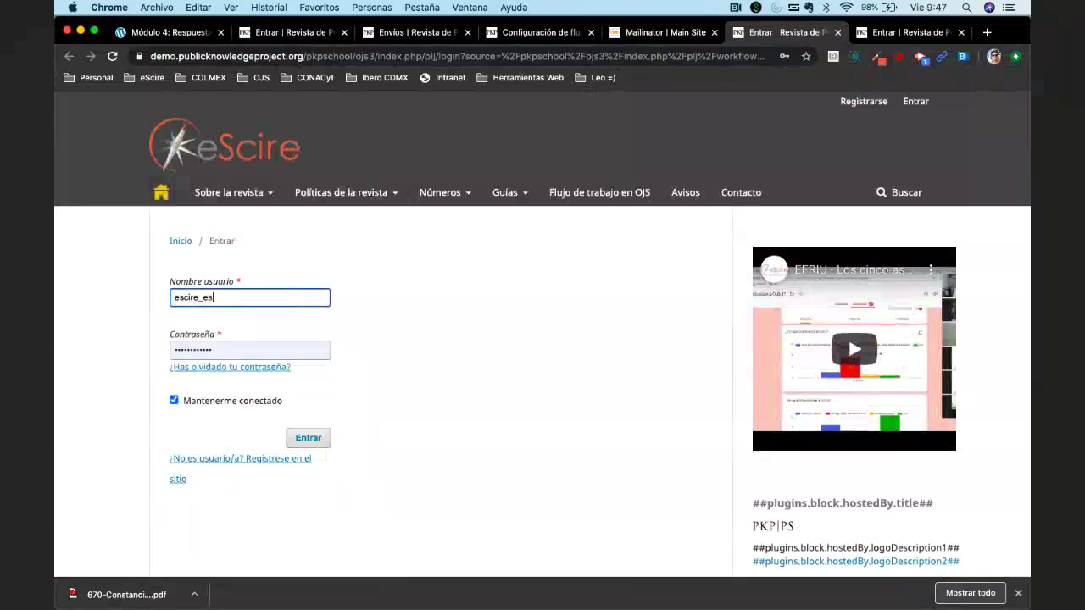
key("BackSpace")
key("Down")
key("Return")
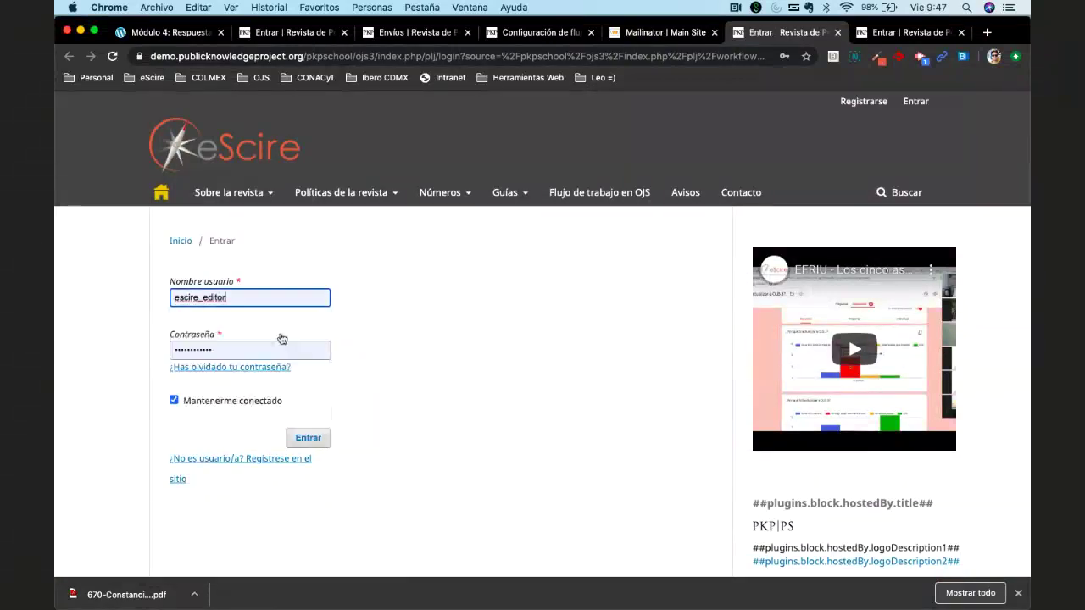
left_click(308, 438)
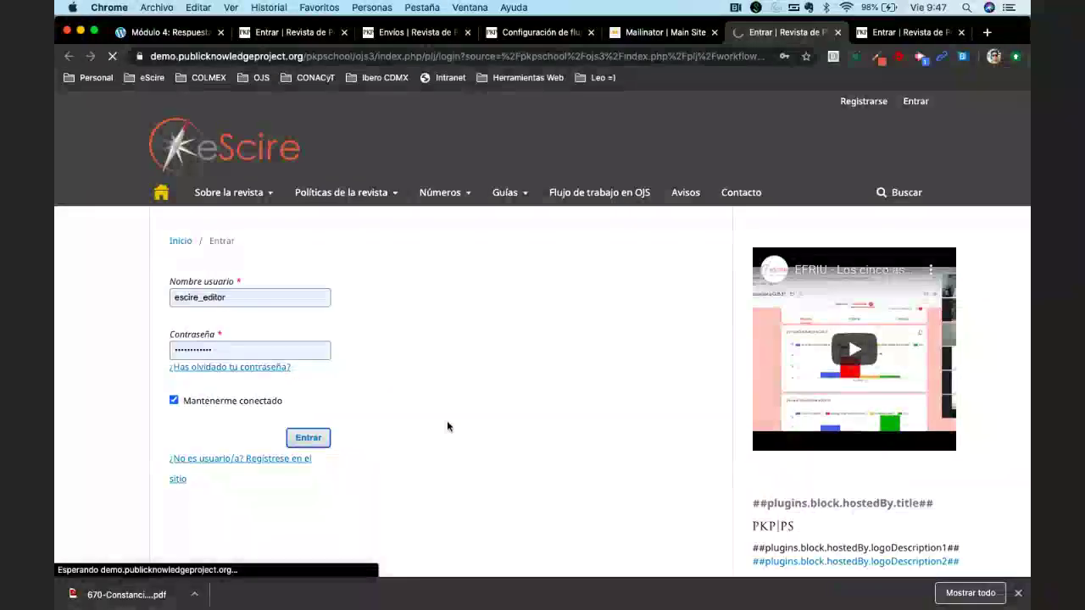
left_click(254, 348)
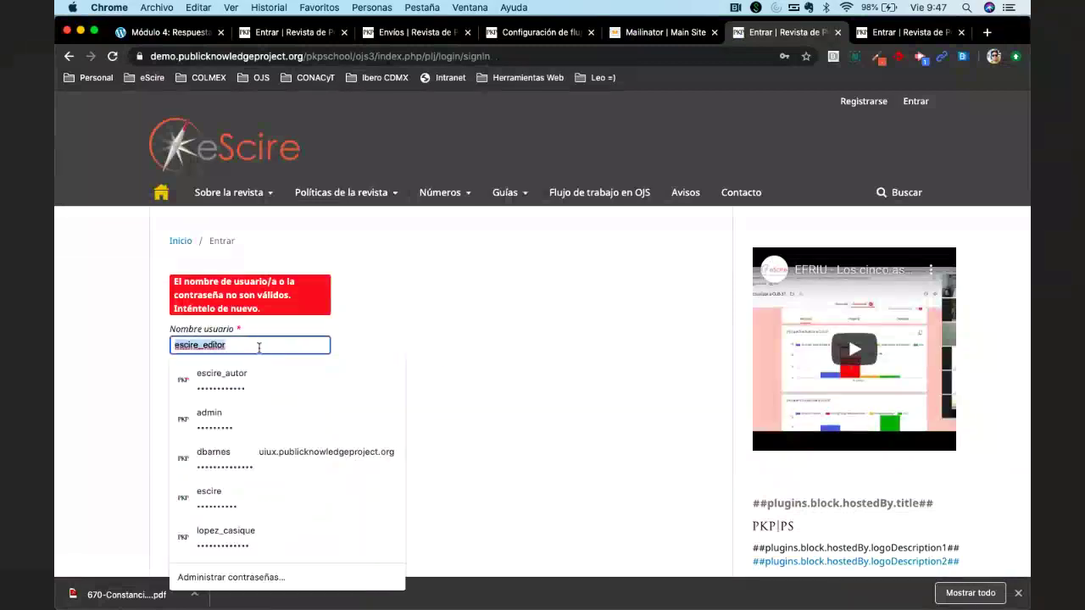
left_click(315, 395)
key("super+v")
key("Return")
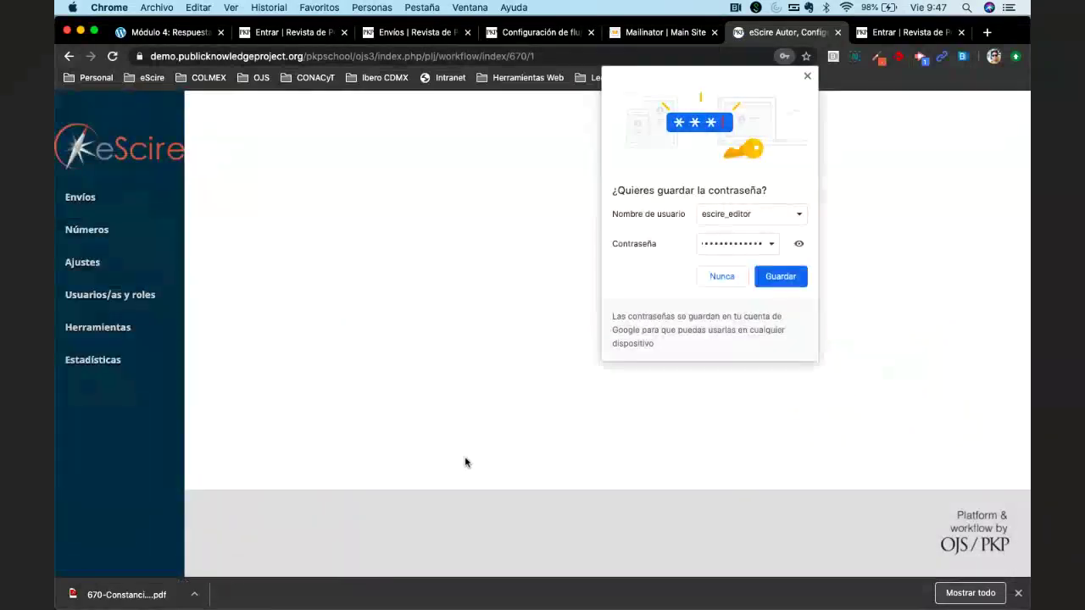
Read the author's reply in Observaciones generales, then tick Cerrado to close that discussion.
left_click(718, 276)
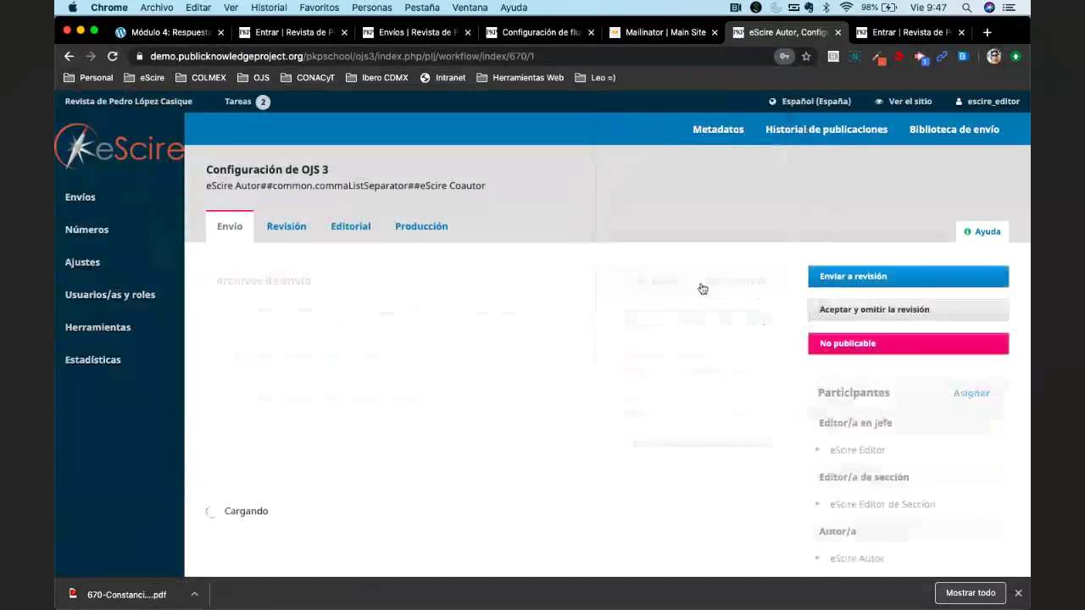
scroll(503, 434, "down", 5)
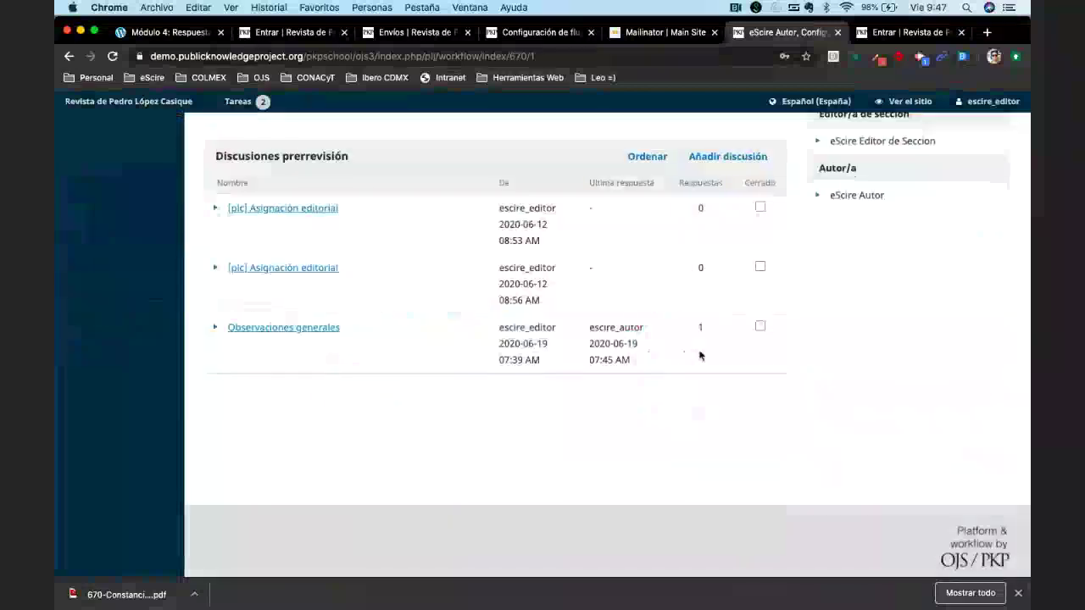
left_click(283, 327)
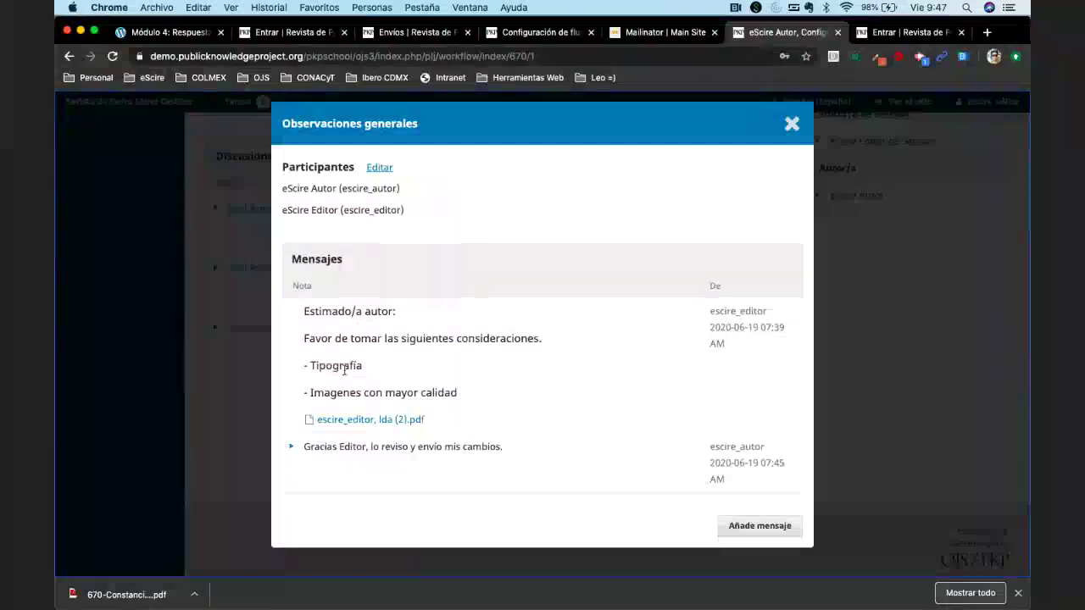
left_click(292, 448)
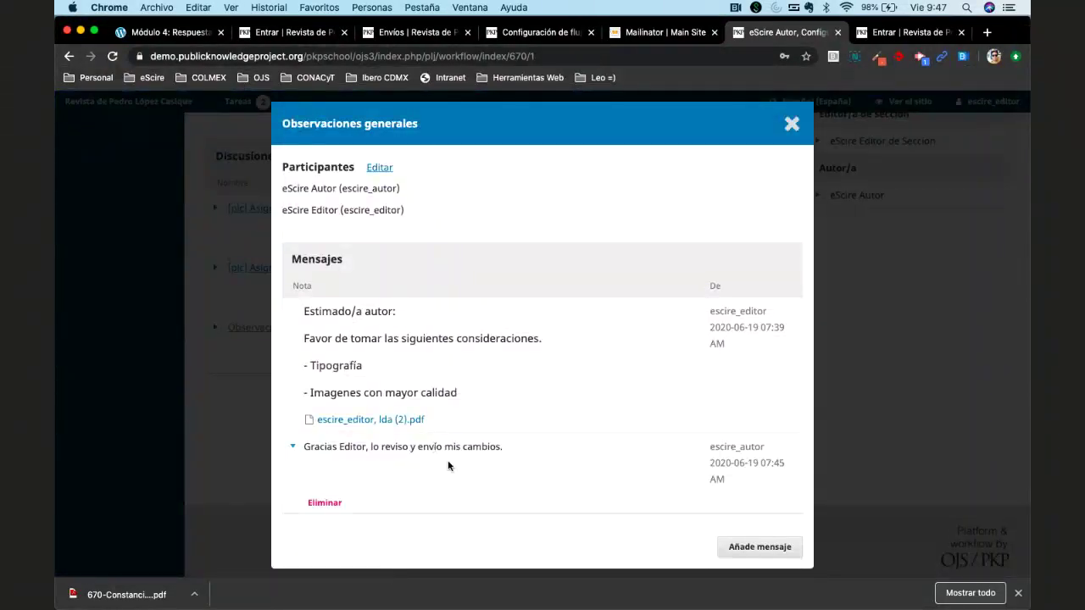
left_click(791, 125)
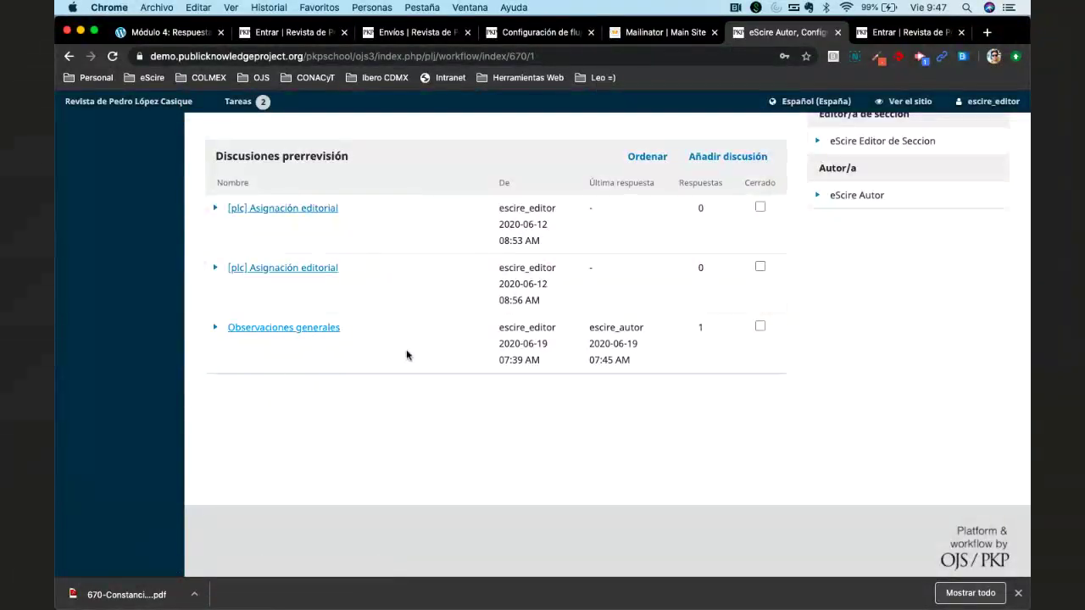
left_click(760, 327)
scroll(590, 403, "up", 5)
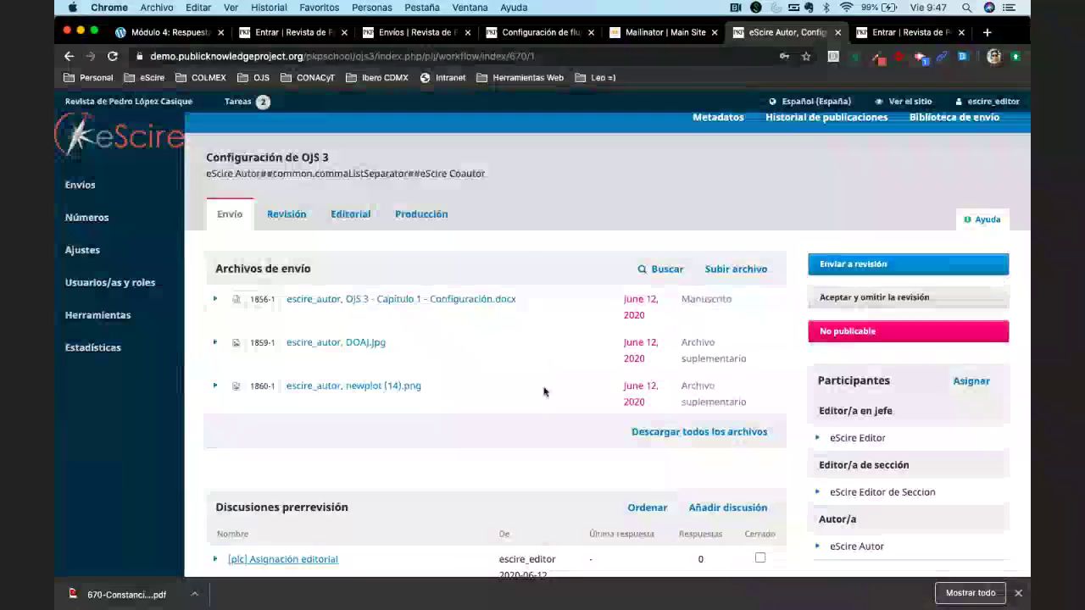
Start a new submission-file upload, not a revision, with Manuscrito as the article component.
left_click(736, 269)
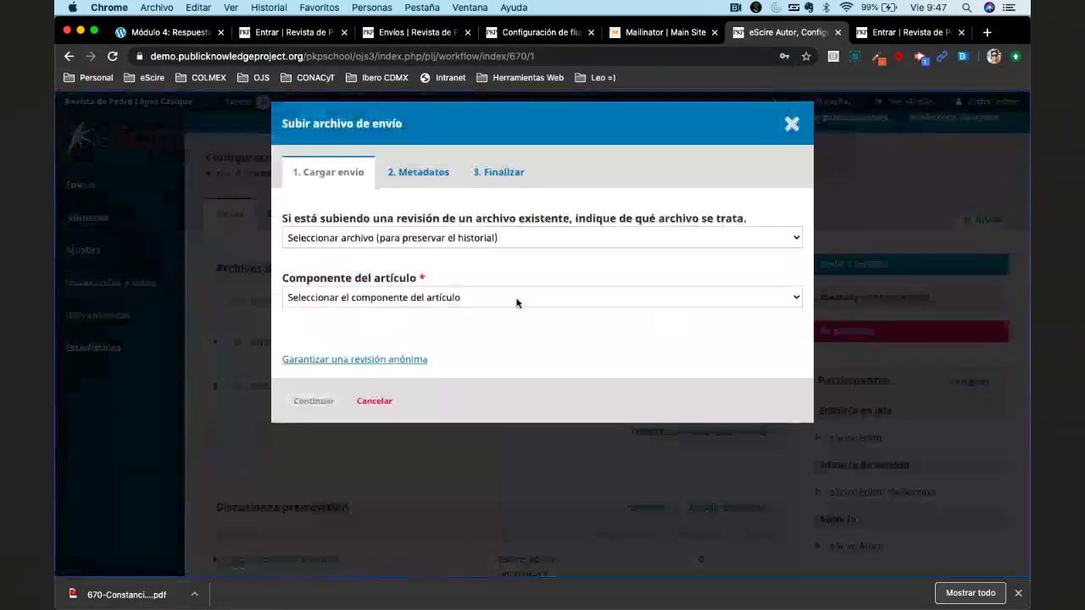
left_click(489, 241)
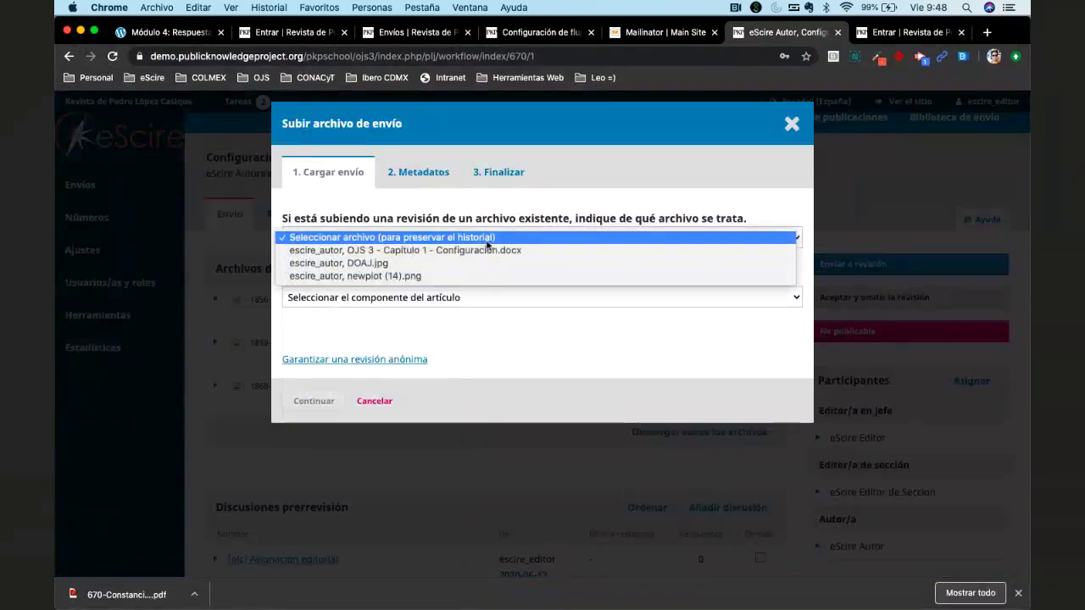
left_click(411, 239)
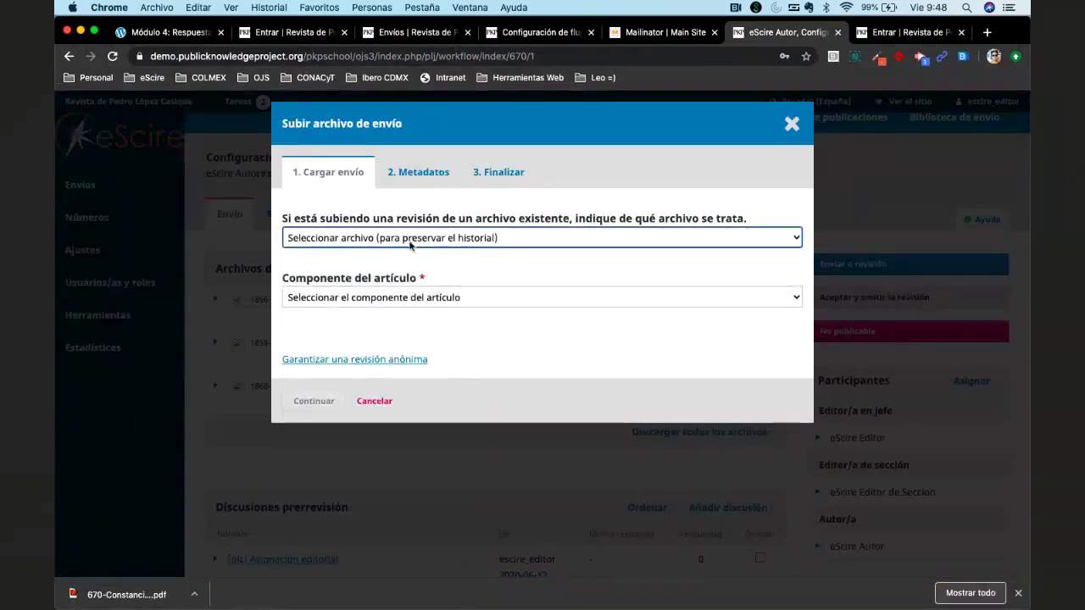
left_click(458, 298)
left_click(432, 310)
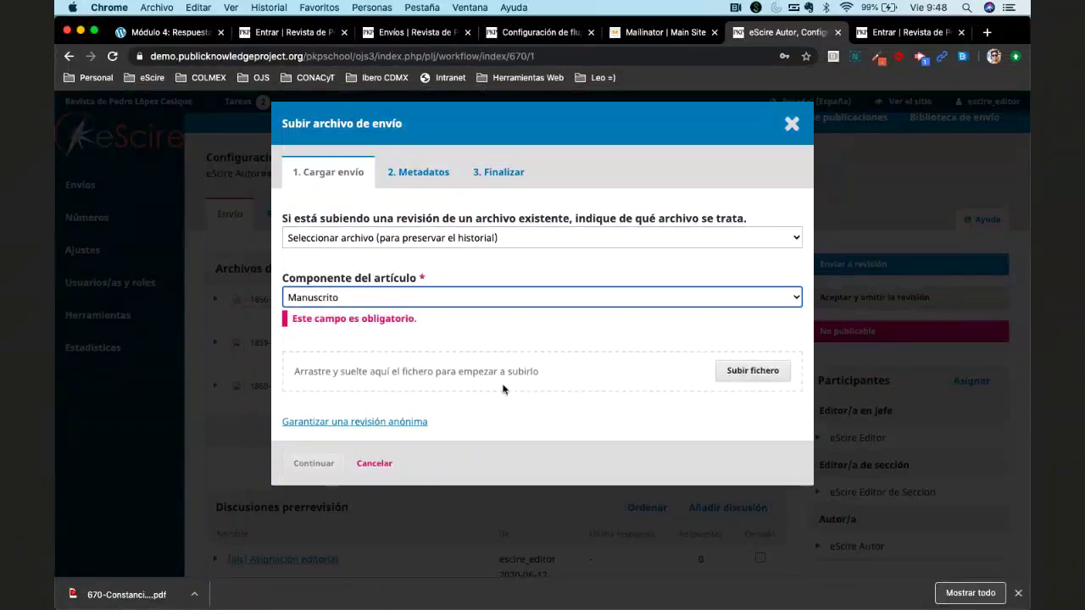
Upload eScire_Autor_VERSION_ANONIMA.docx from Descargas and complete the upload wizard.
left_click(750, 370)
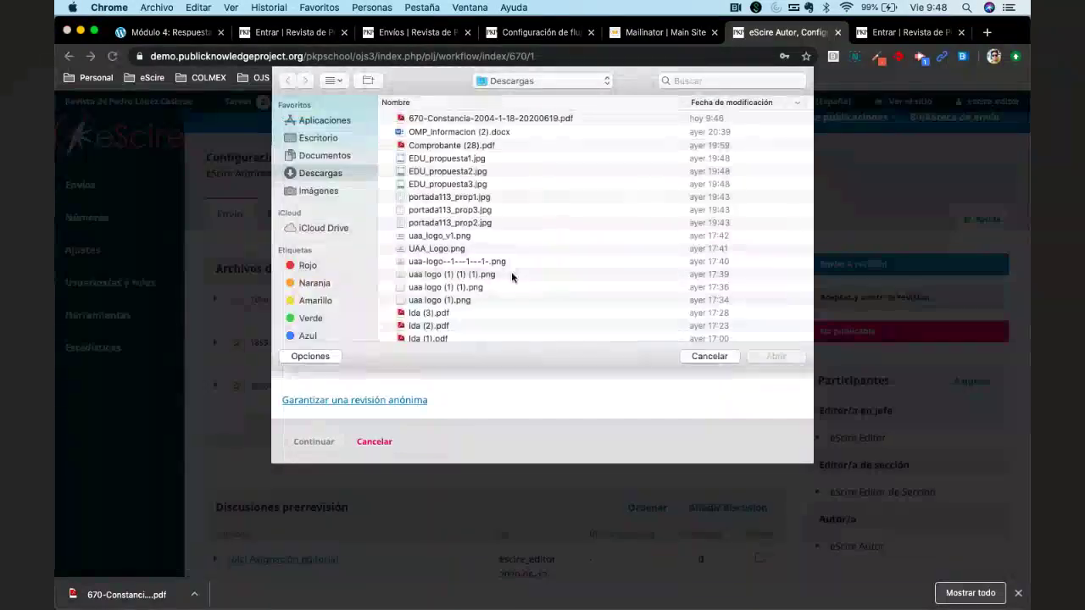
scroll(511, 275, "down", 5)
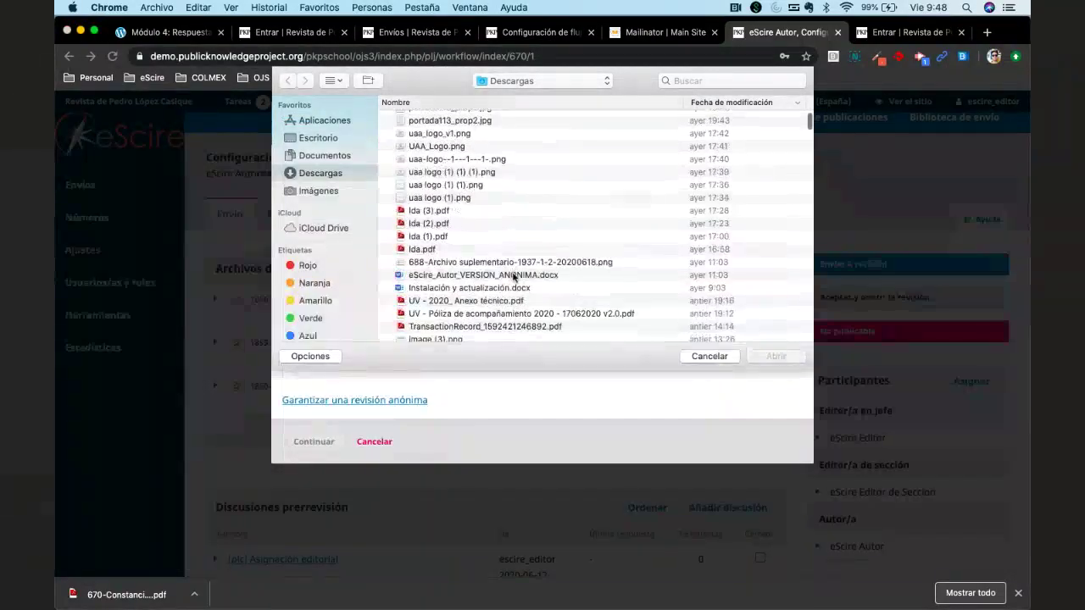
left_click(512, 276)
double_click(512, 276)
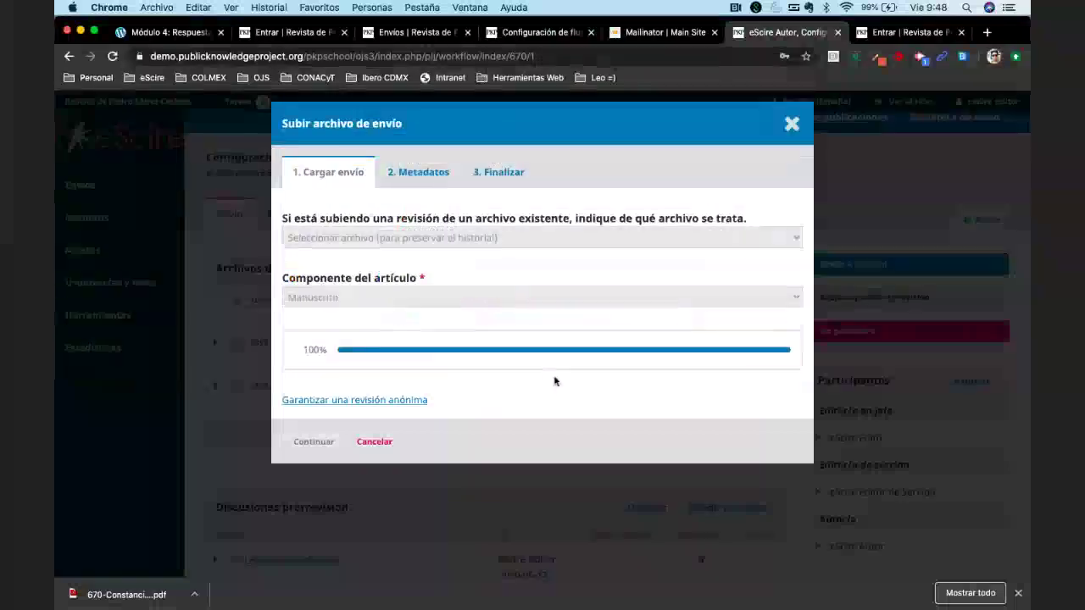
left_click(314, 442)
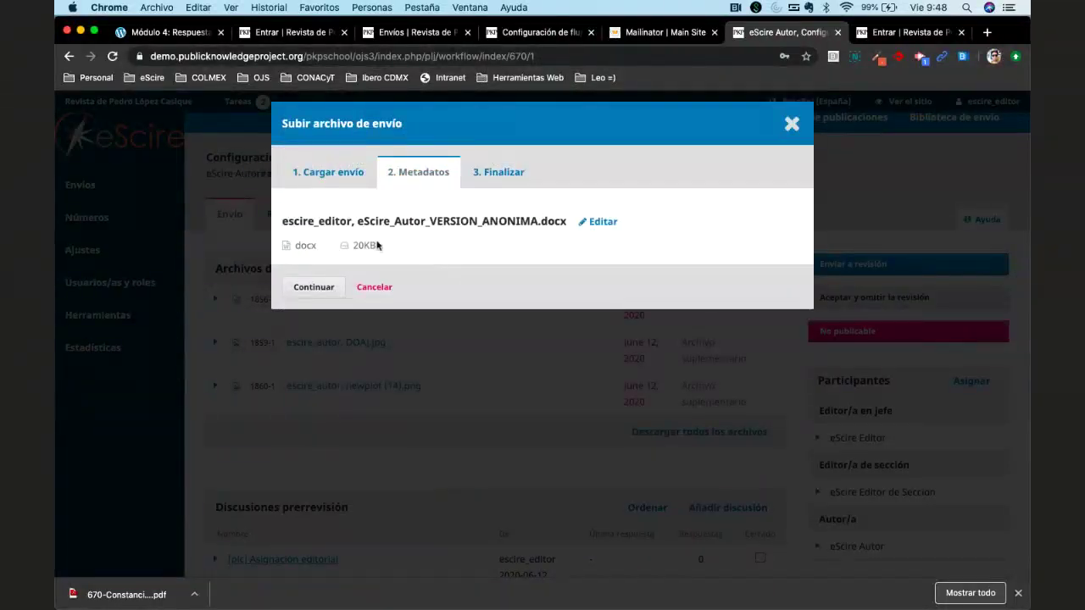
left_click(311, 287)
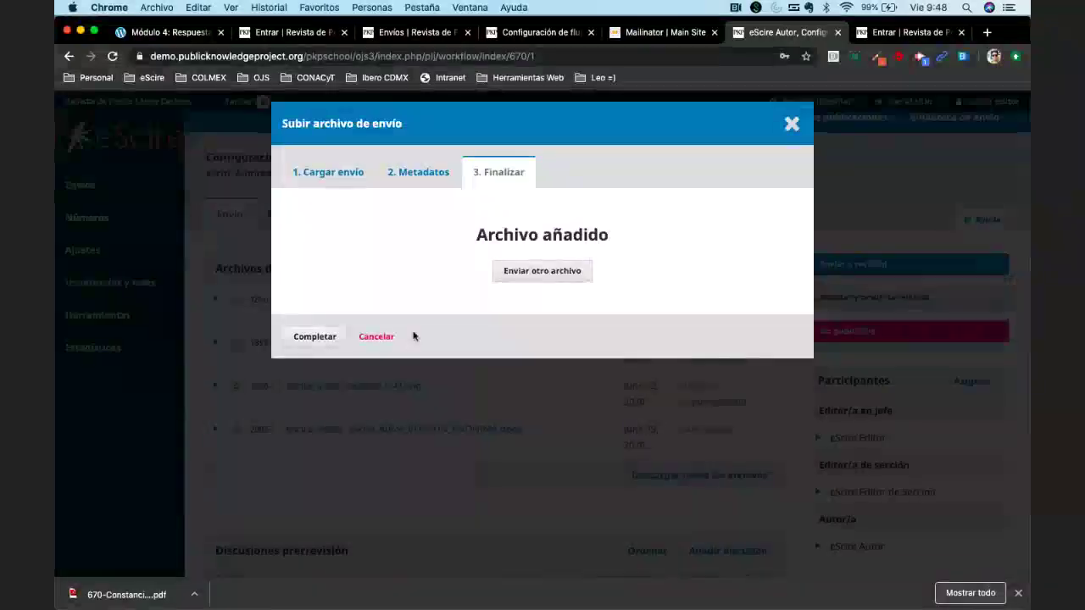
left_click(791, 125)
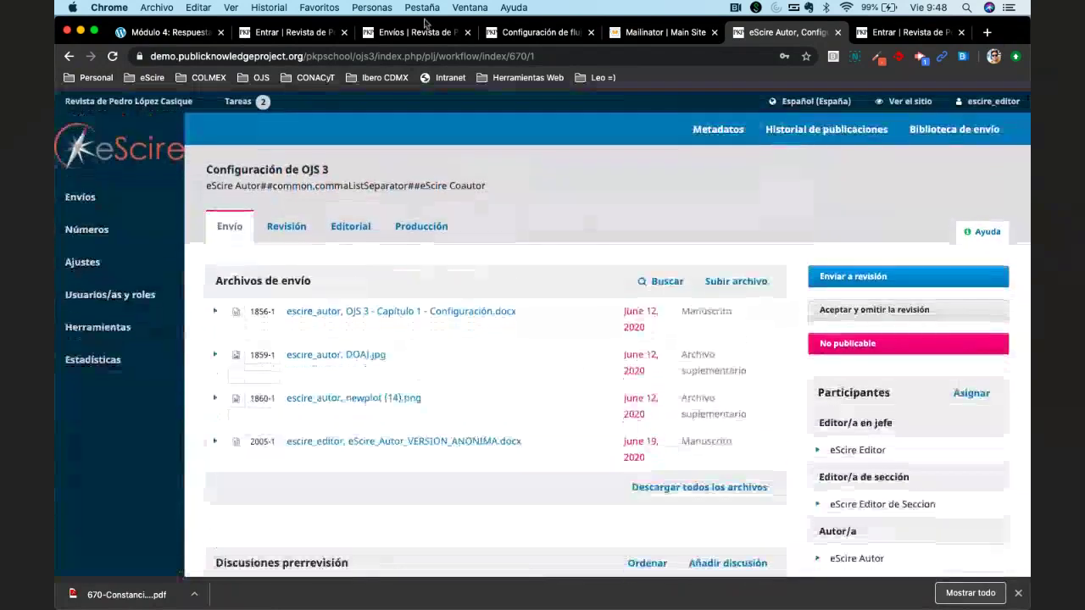
Close the Entrar, Envíos, Configuración and Mailinator browser tabs.
left_click(344, 34)
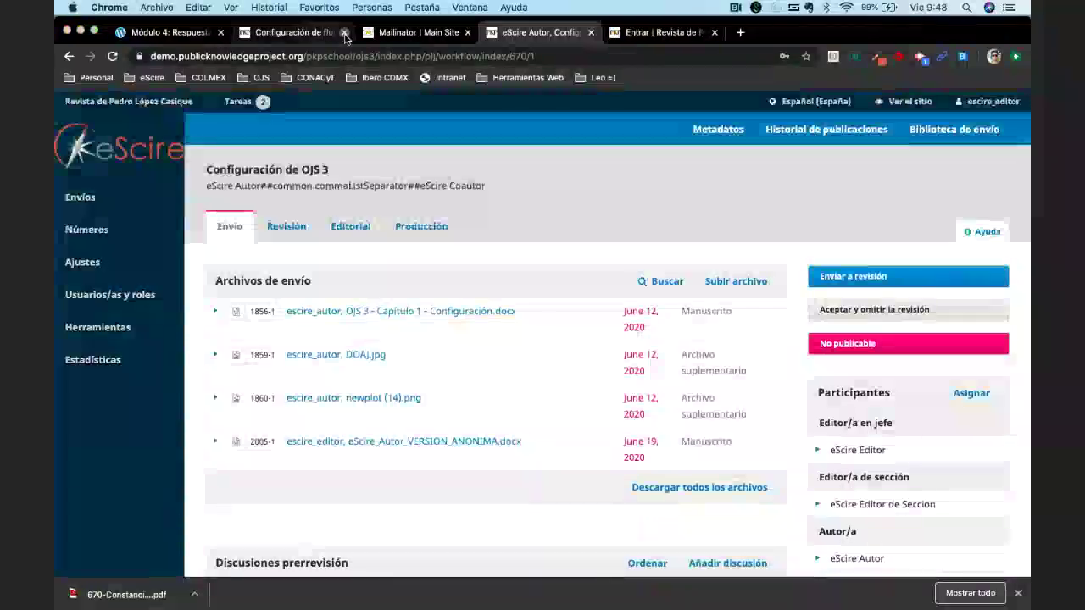
left_click(344, 34)
left_click(344, 34)
left_click(642, 222)
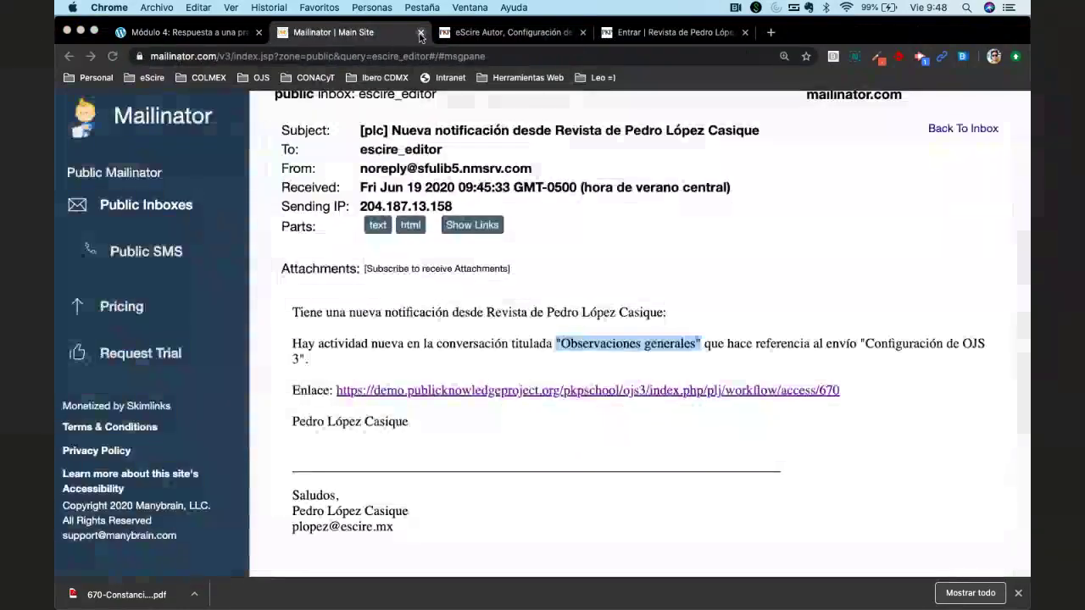
left_click(420, 34)
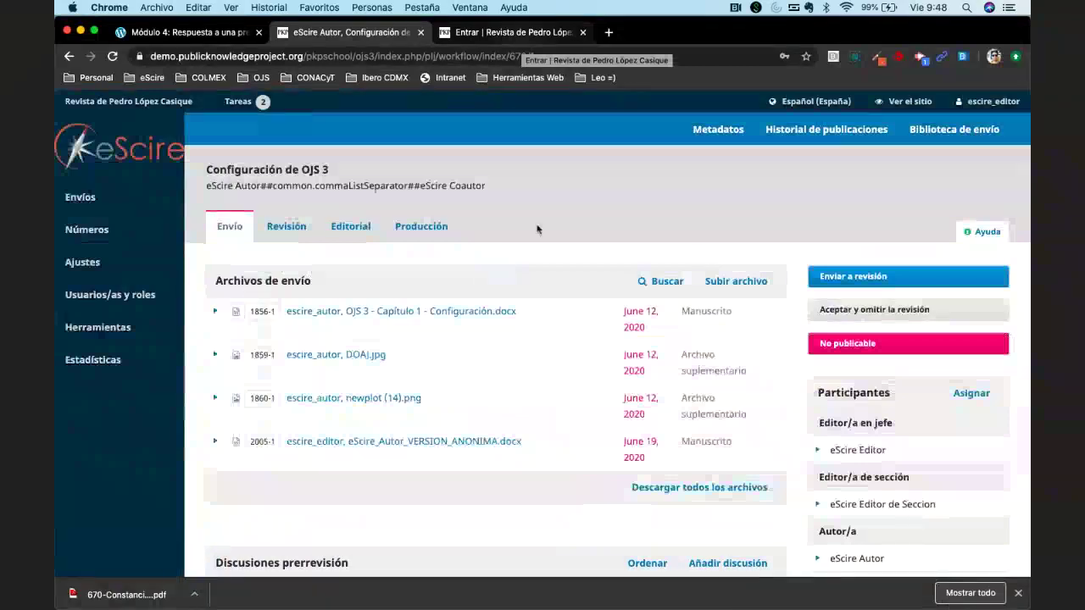
Delete file 2005-1, eScire_Autor_VERSION_ANONIMA.docx, and confirm the removal.
scroll(537, 230, "down", 10)
scroll(498, 377, "up", 3)
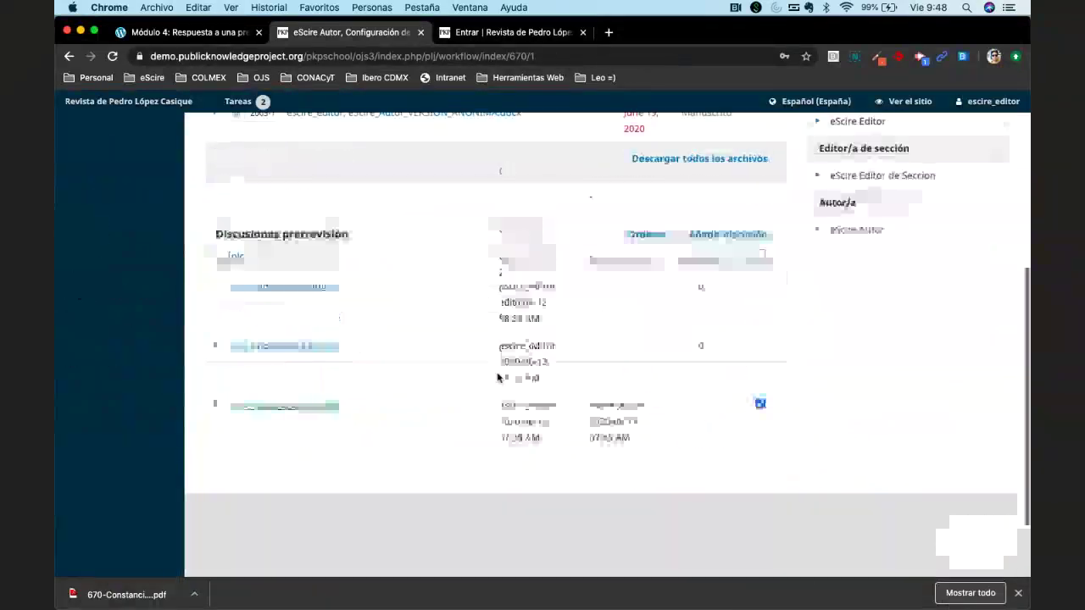
scroll(498, 377, "up", 5)
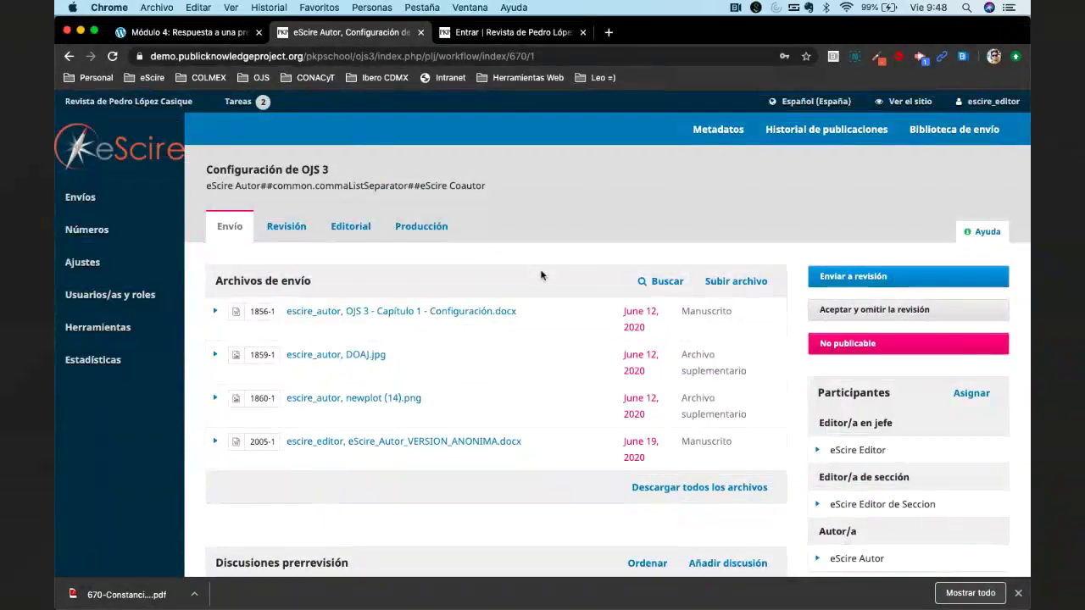
left_click(215, 440)
left_click(374, 479)
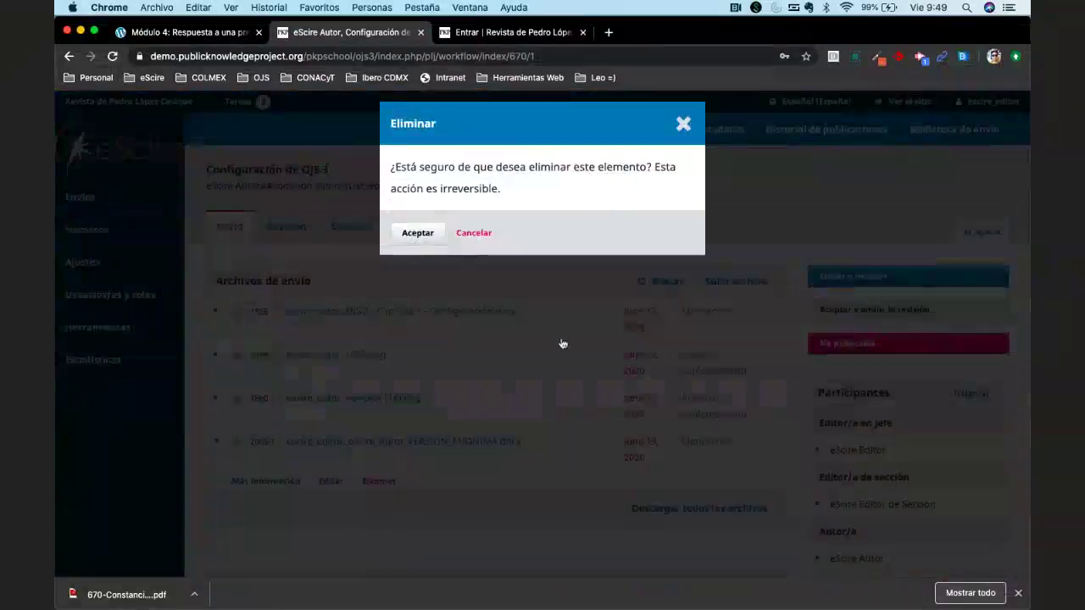
key("Return")
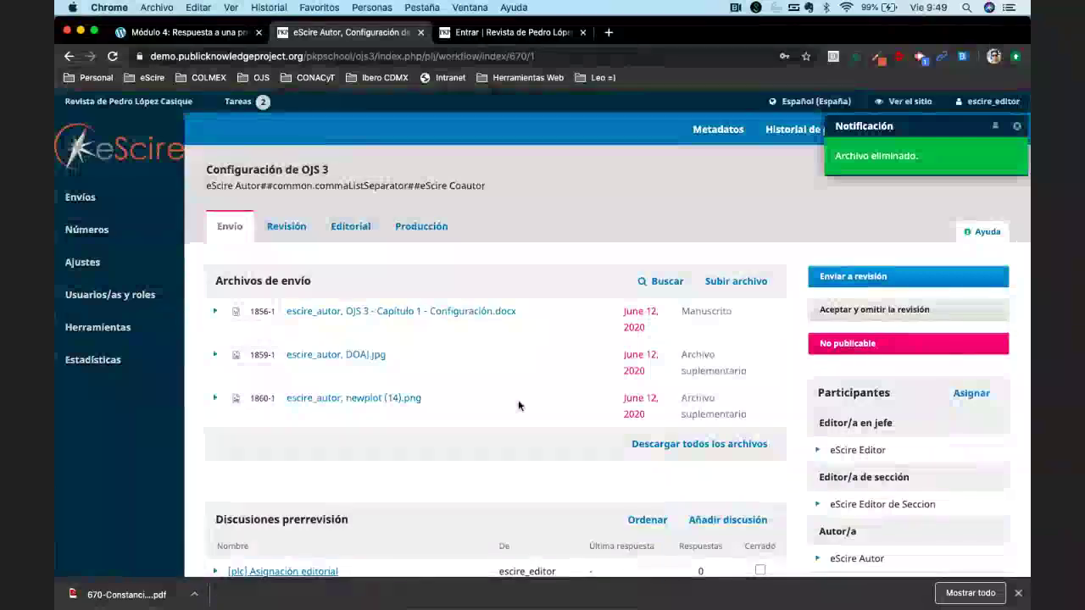
scroll(517, 406, "down", 5)
left_click(210, 412)
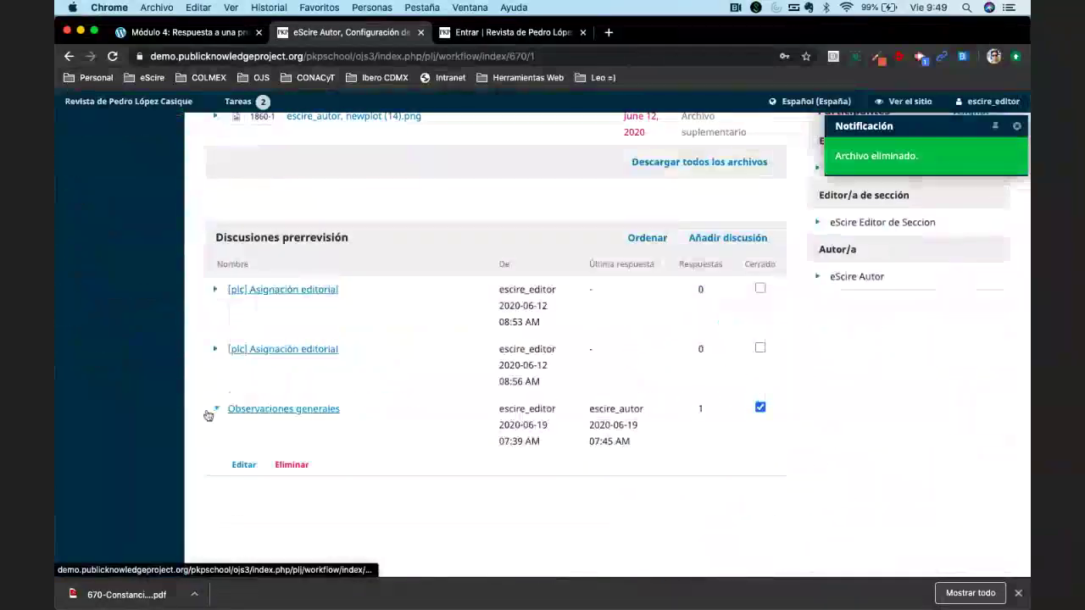
left_click(270, 411)
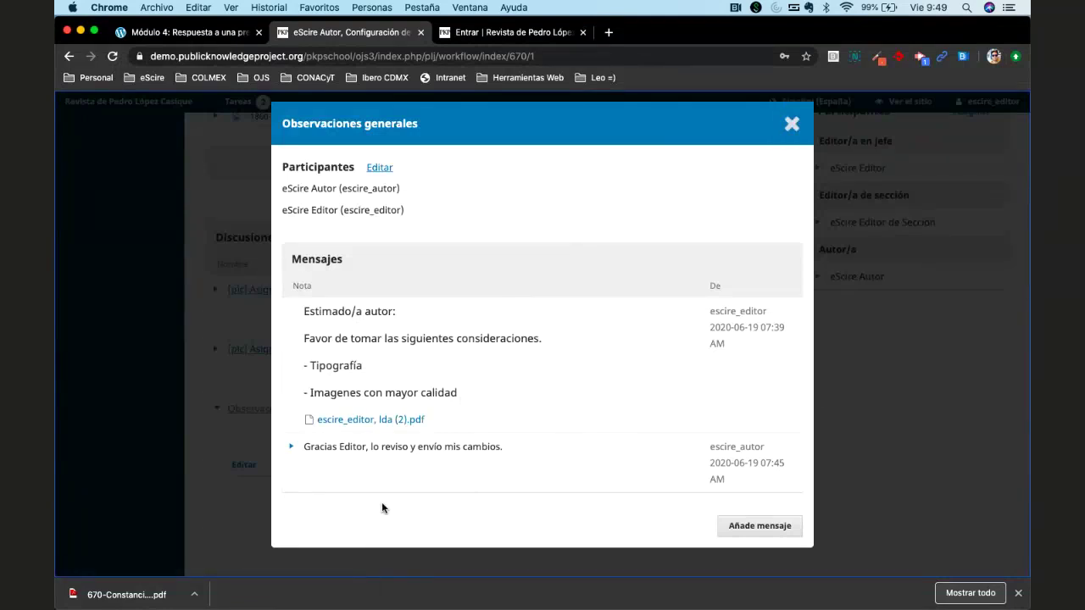
left_click(789, 125)
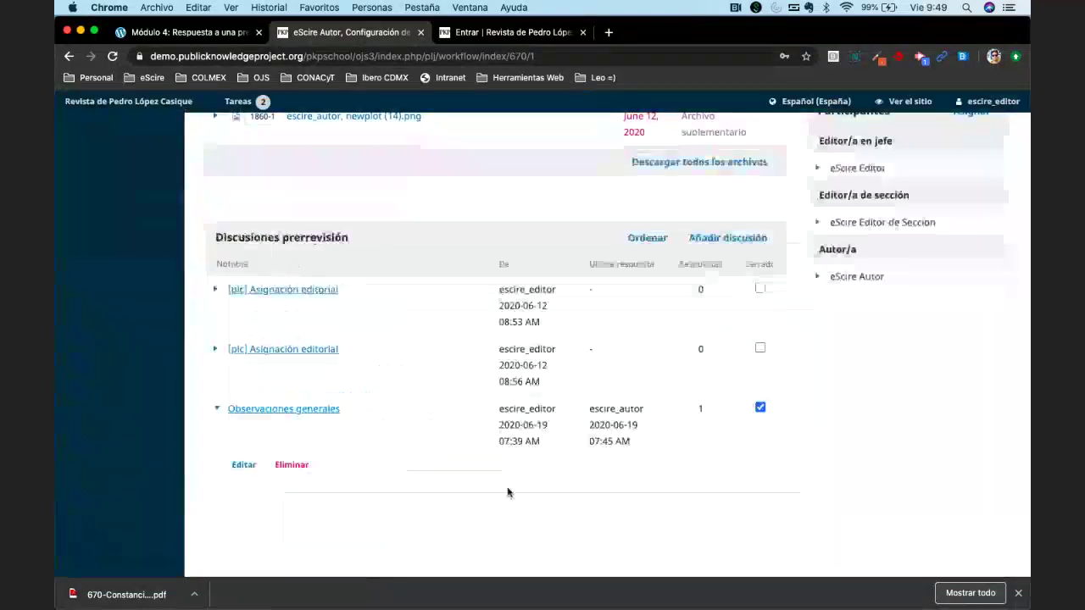
scroll(508, 492, "up", 5)
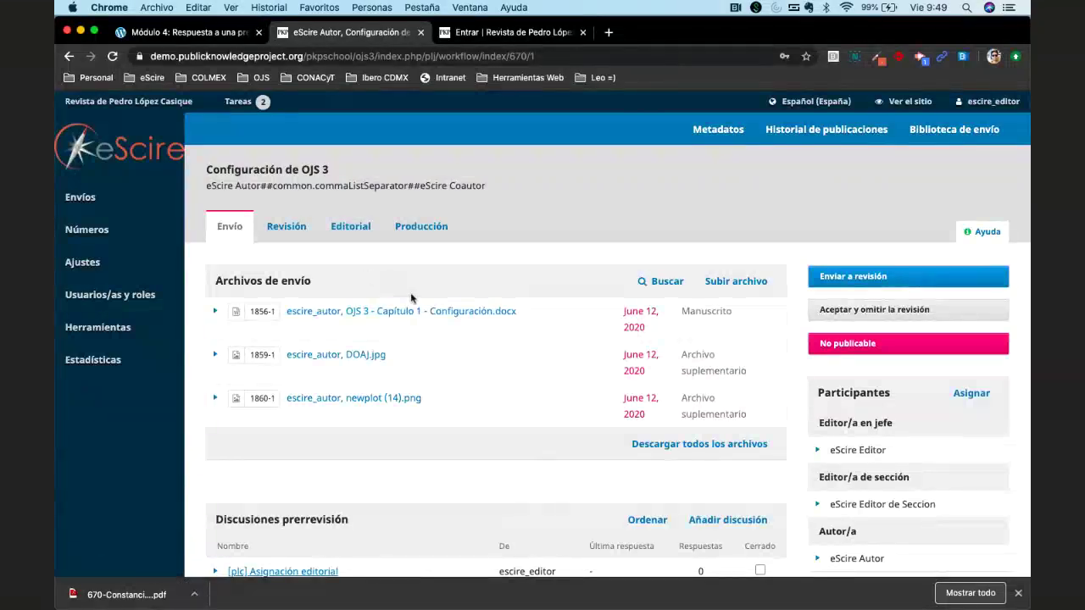
triple_click(234, 281)
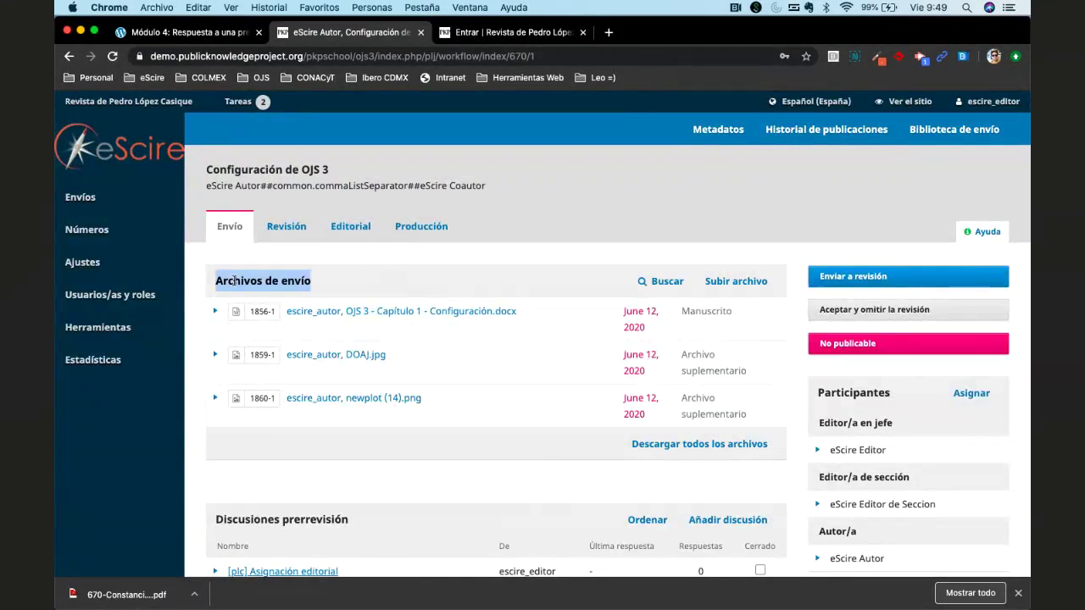
left_click(594, 278)
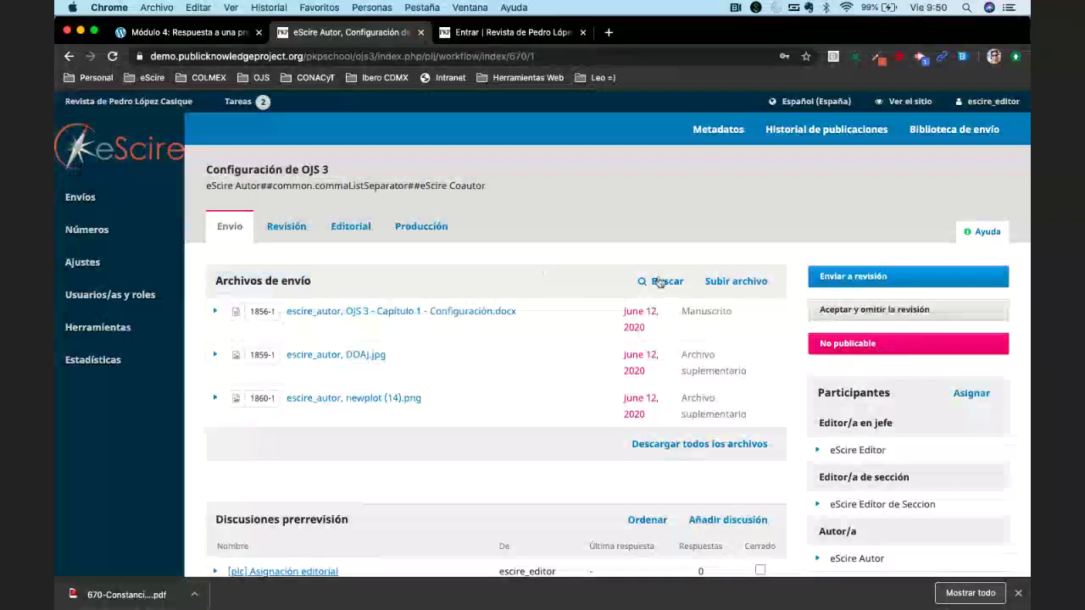
Begin another file upload, keeping the revision dropdown at 'Seleccionar archivo' and choosing Manuscrito.
left_click(736, 282)
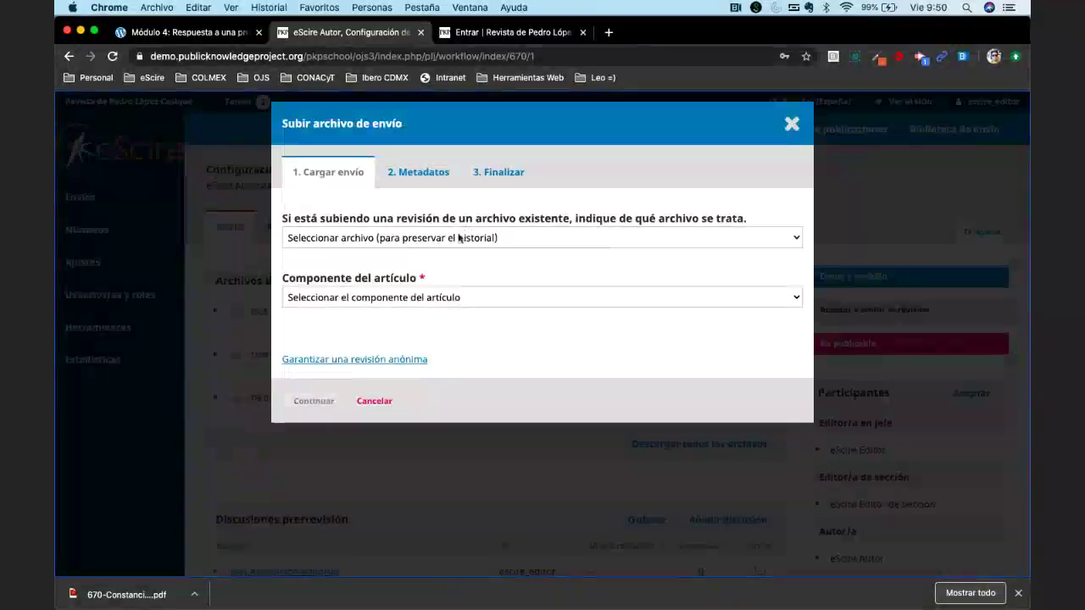
left_click(449, 244)
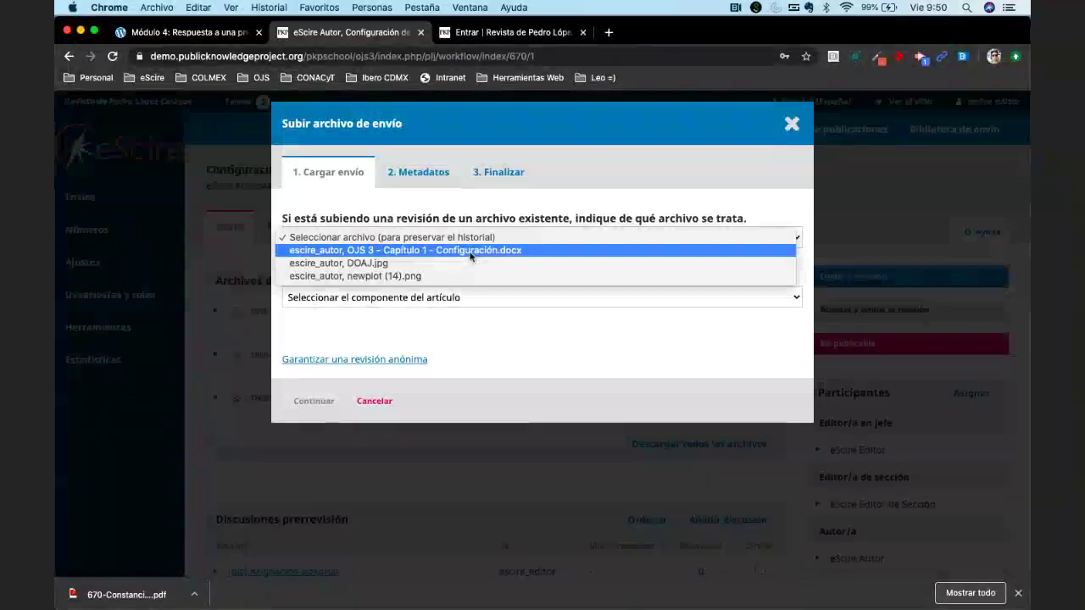
key("Escape")
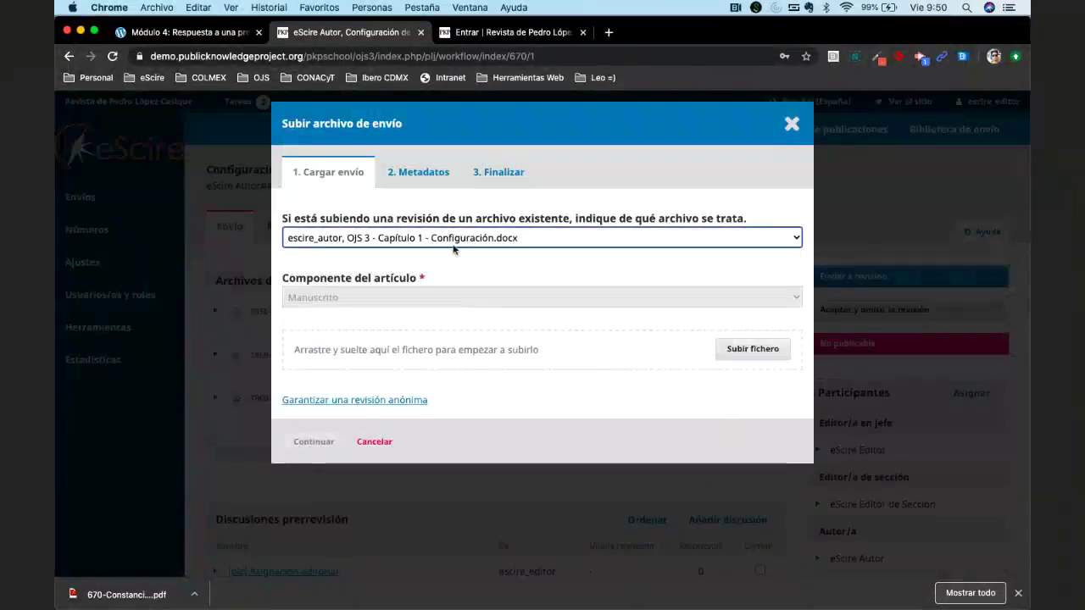
left_click(478, 239)
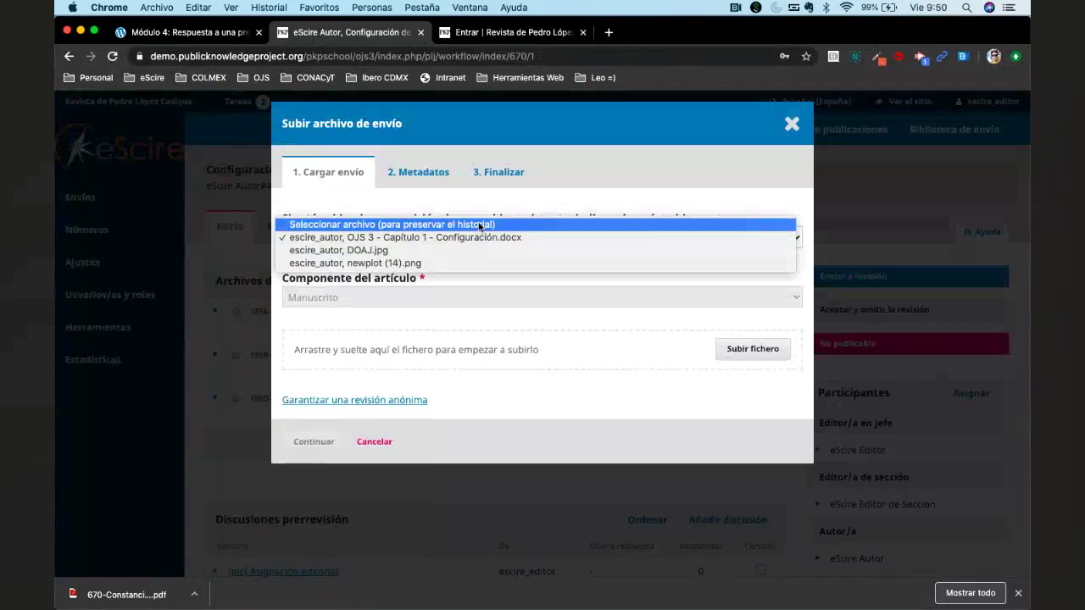
left_click(479, 225)
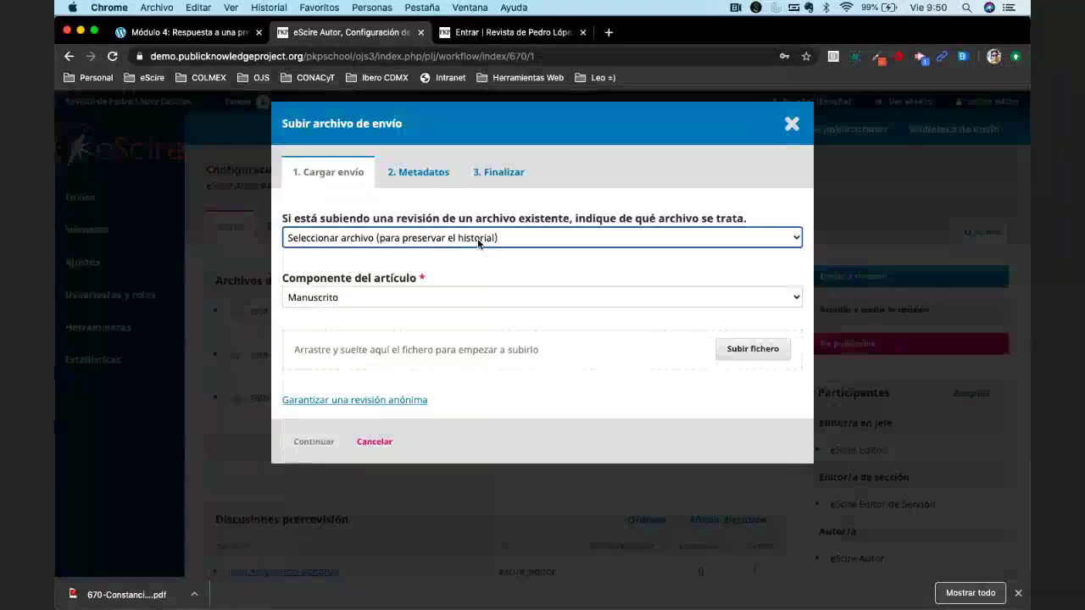
left_click(448, 296)
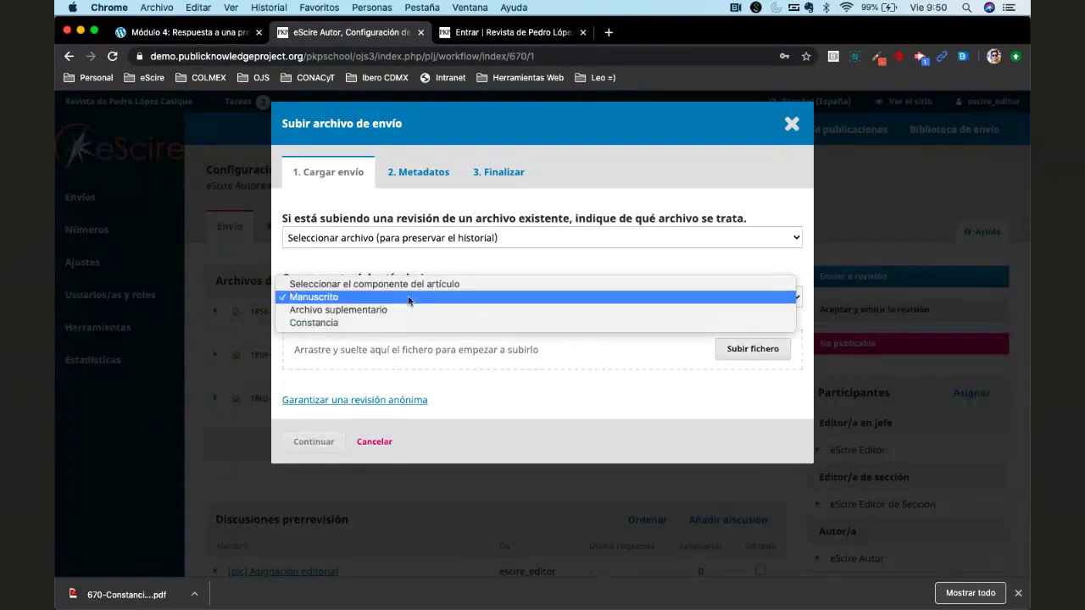
left_click(462, 296)
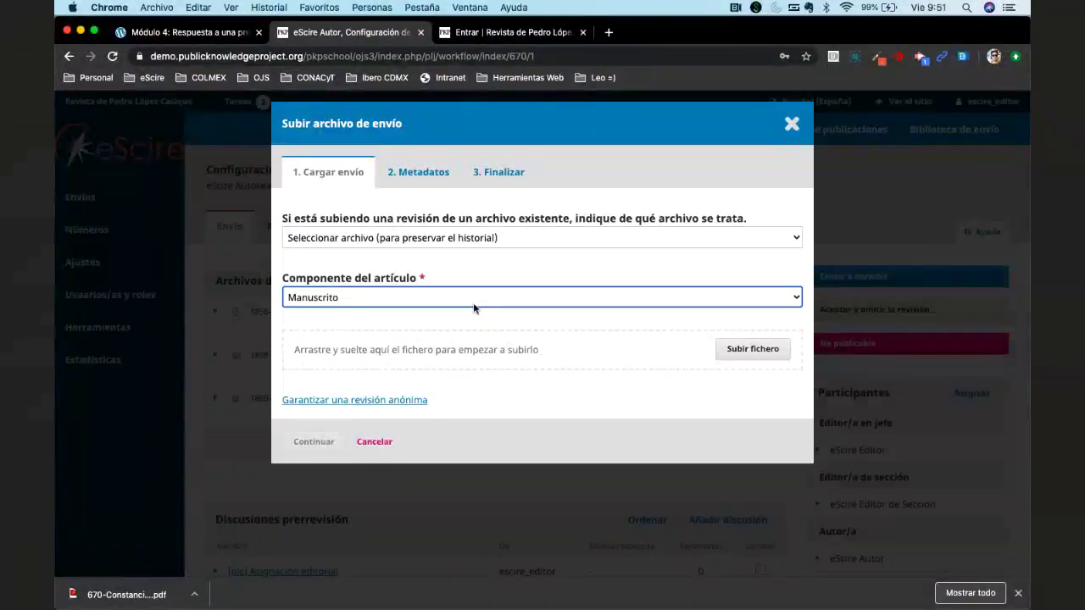
Upload eScire_Autor_VERSION_ANONIMA.docx from Descargas and finish the wizard, creating file 2006-1.
left_click(757, 354)
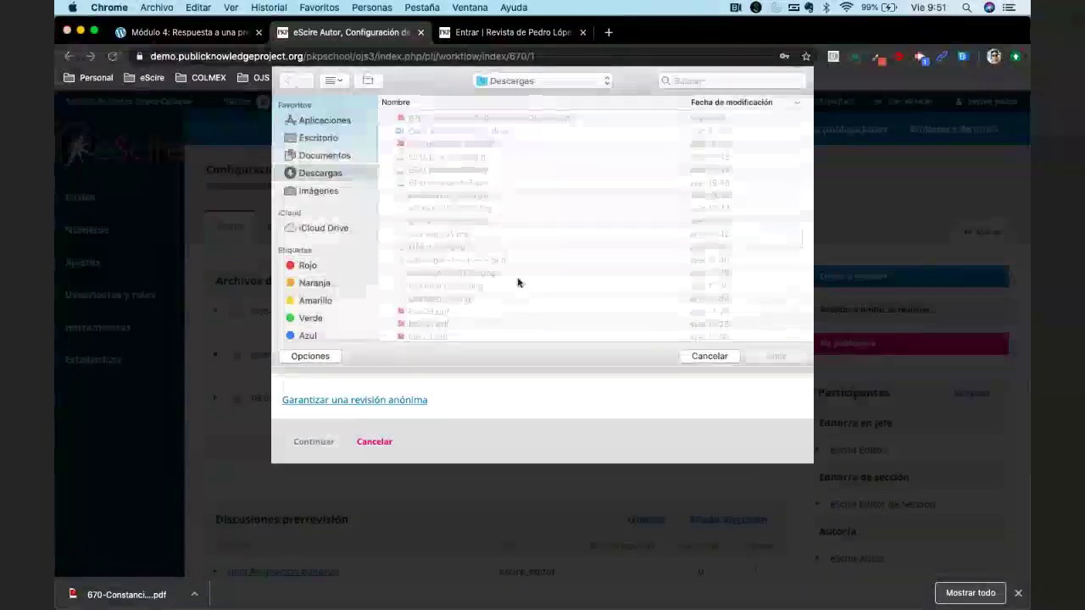
scroll(517, 283, "down", 5)
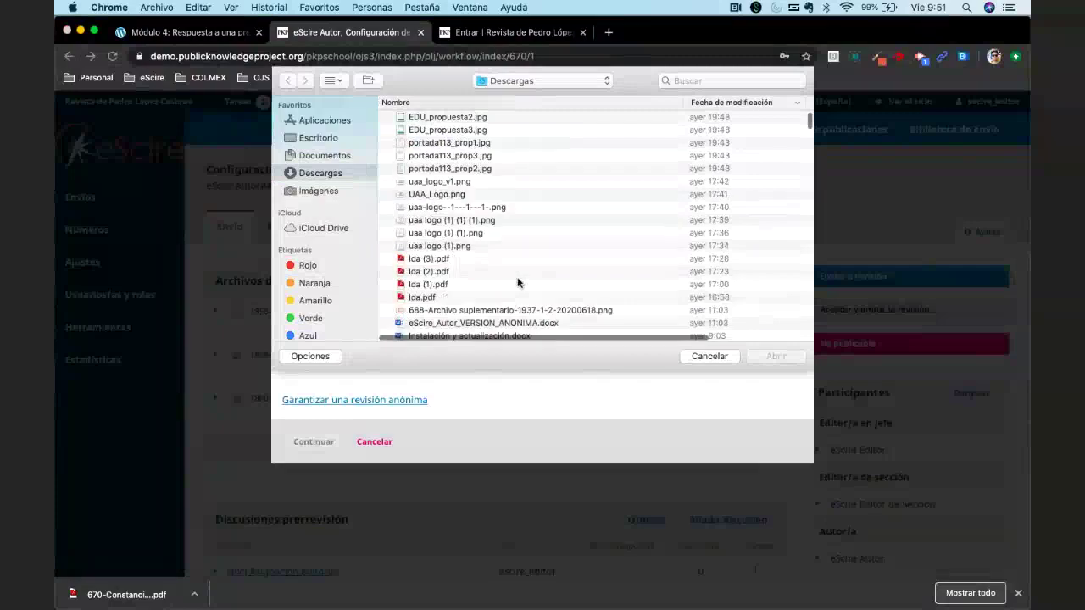
left_click(498, 294)
double_click(498, 294)
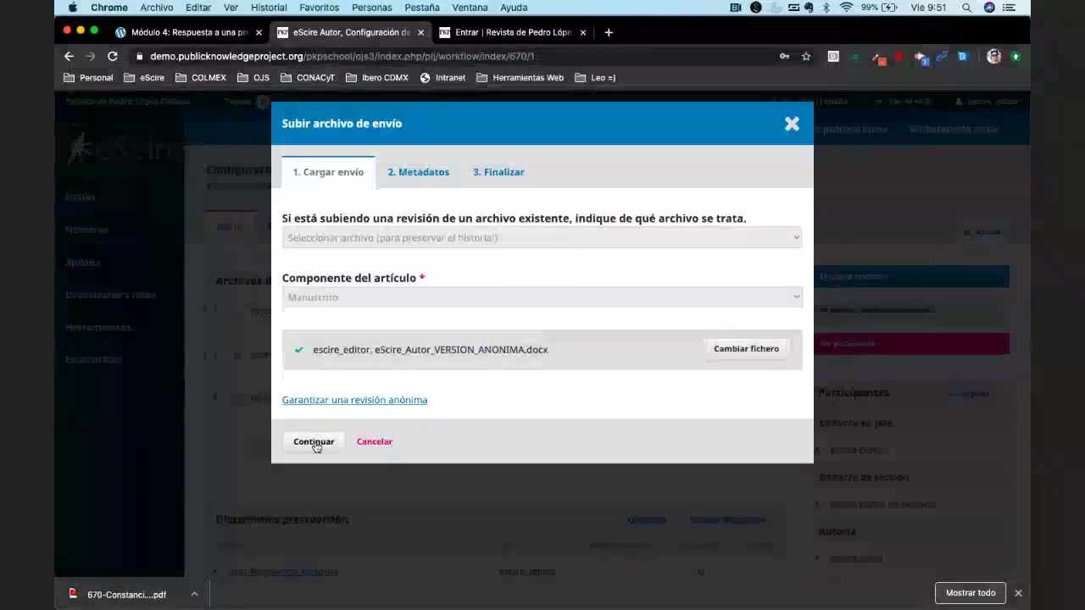
left_click(314, 442)
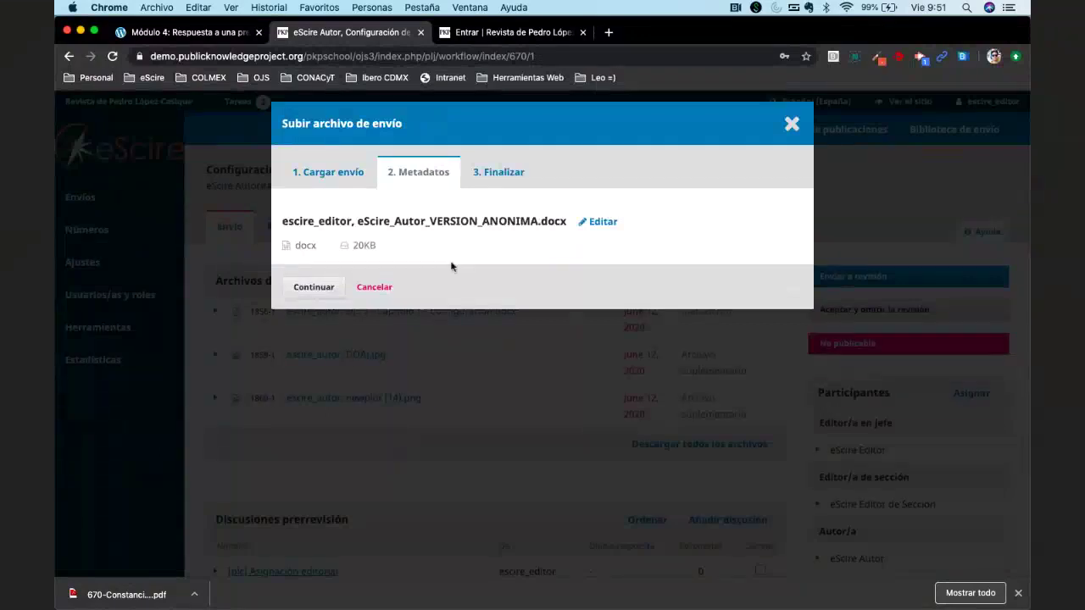
left_click(314, 288)
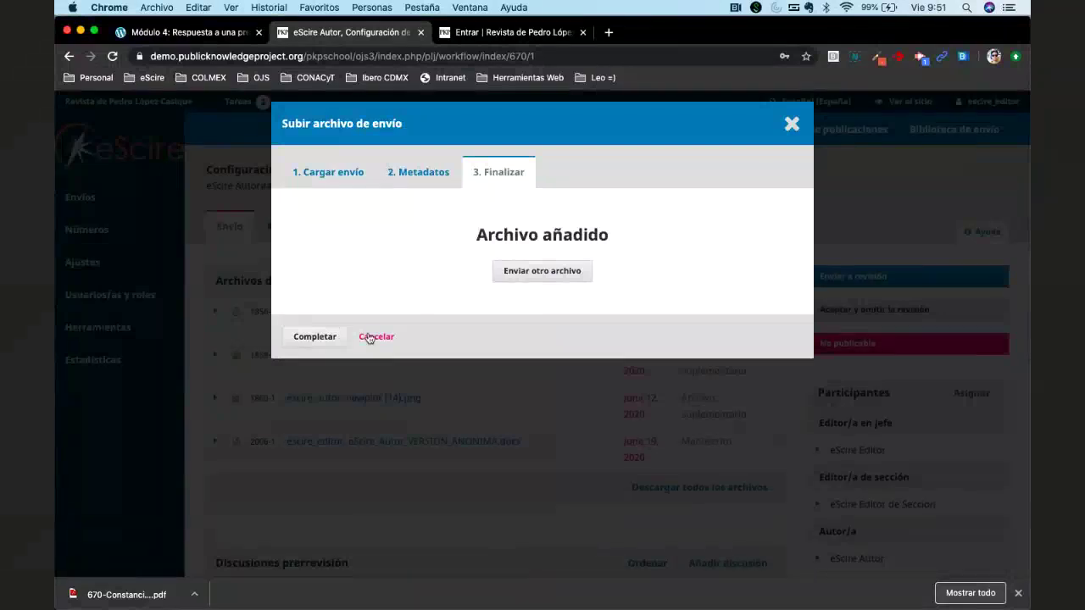
left_click(323, 340)
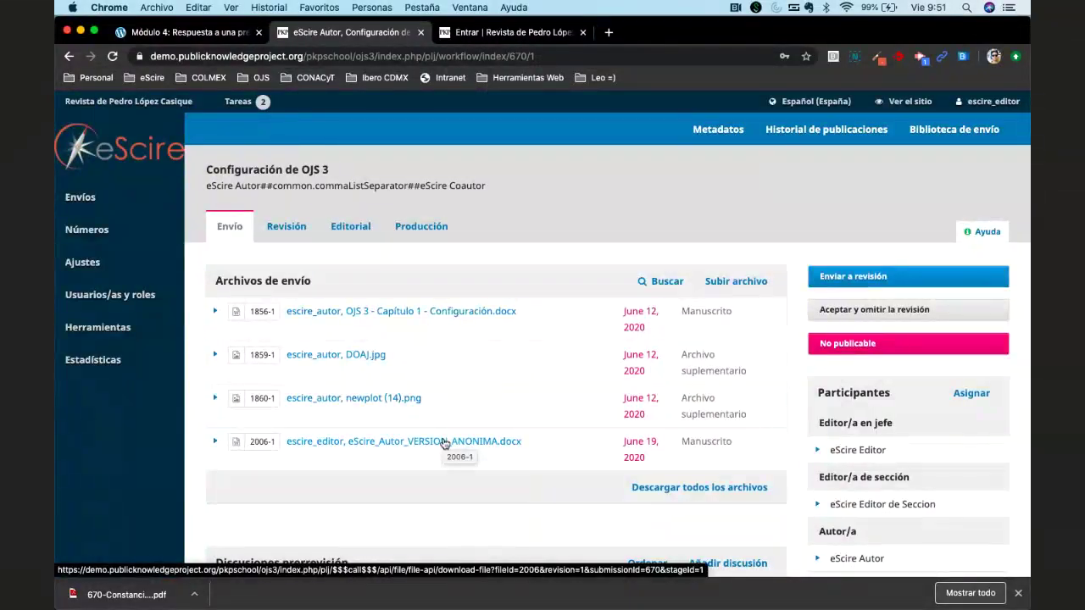
scroll(444, 444, "down", 5)
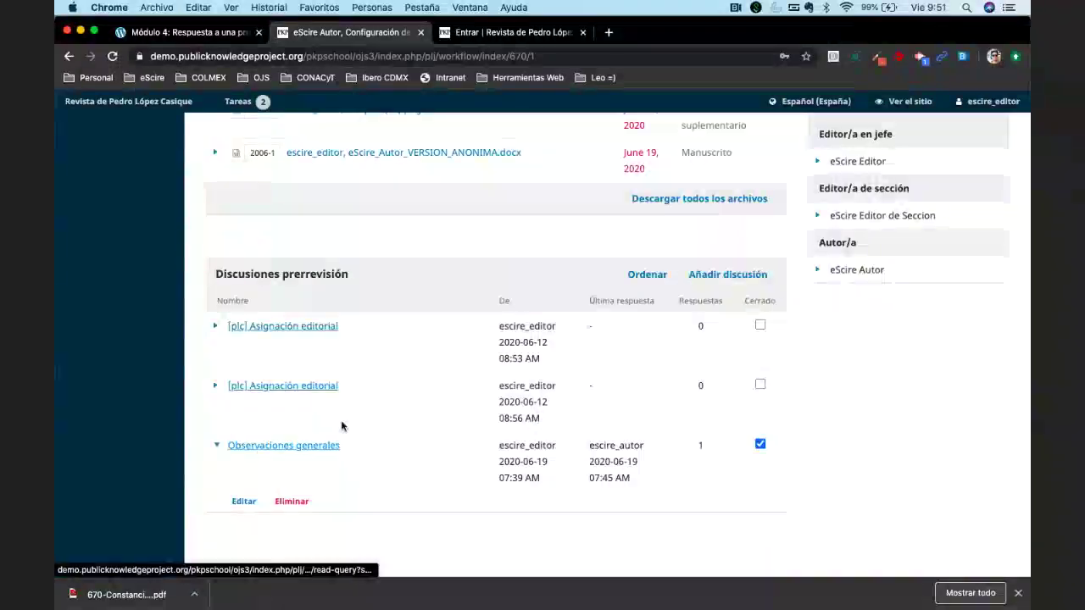
scroll(463, 385, "up", 4)
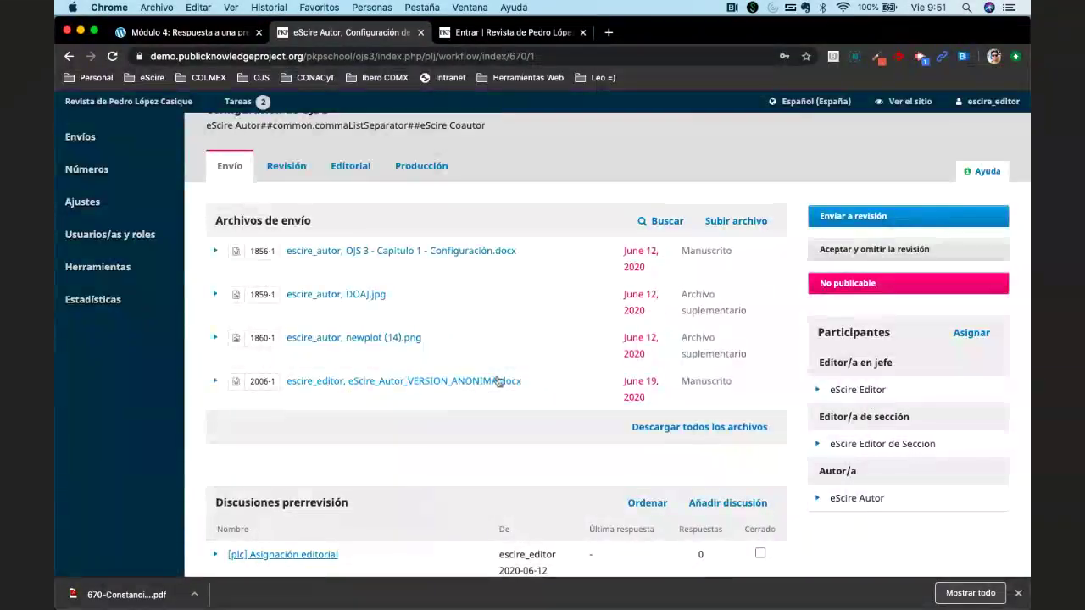
scroll(339, 398, "down", 5)
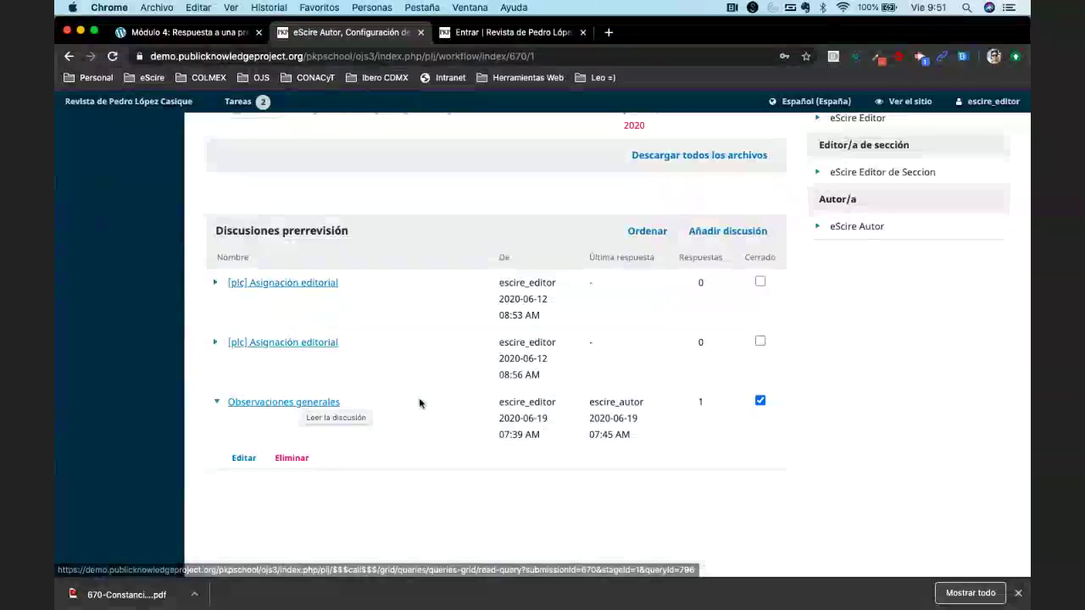
scroll(419, 398, "up", 5)
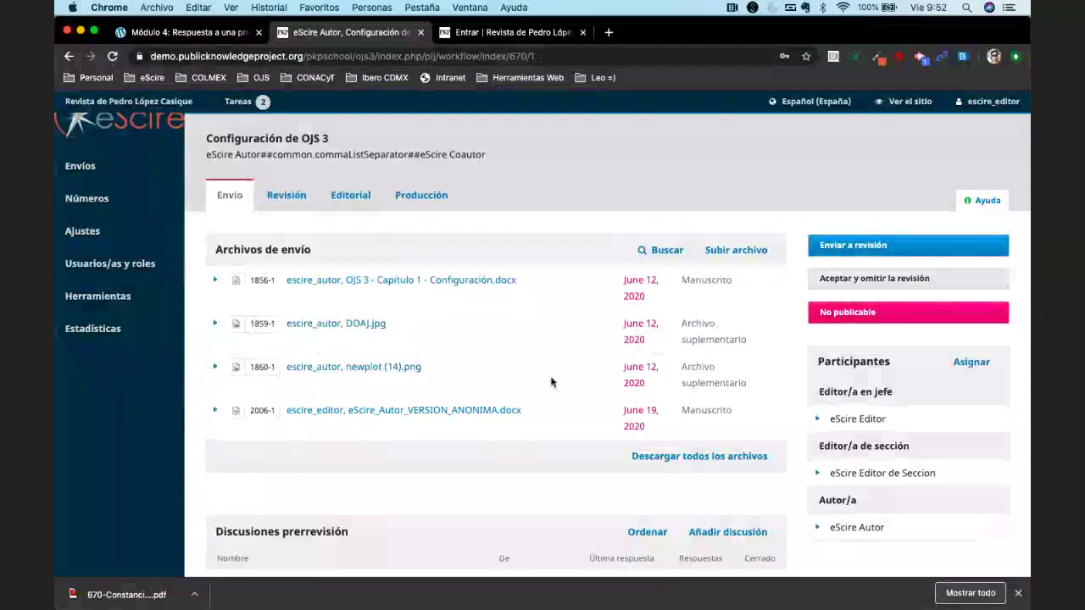
scroll(551, 382, "down", 5)
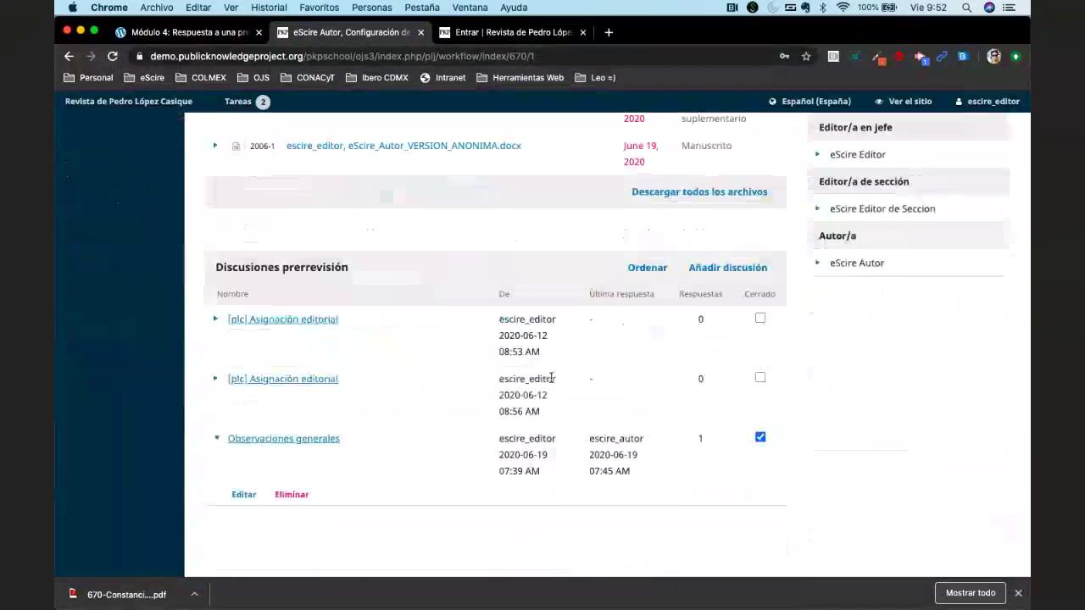
scroll(551, 379, "up", 6)
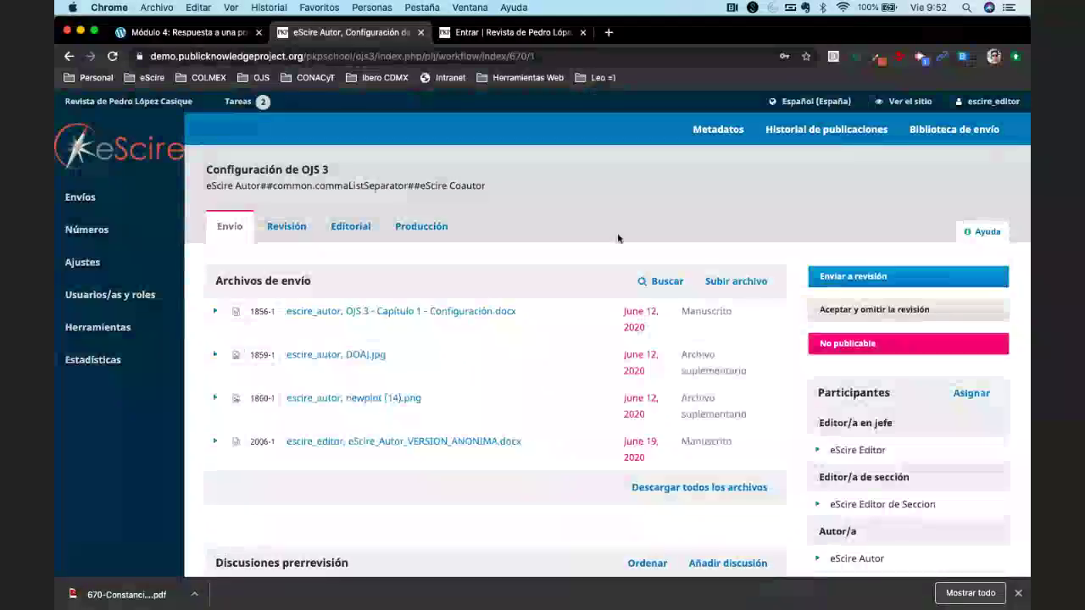
left_click(817, 132)
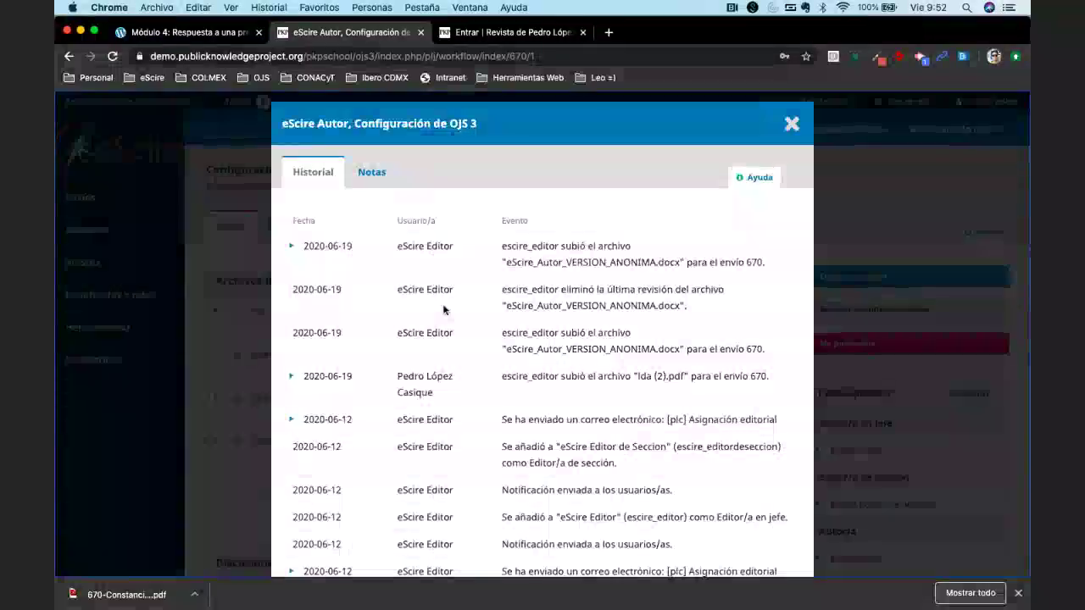
left_click(291, 247)
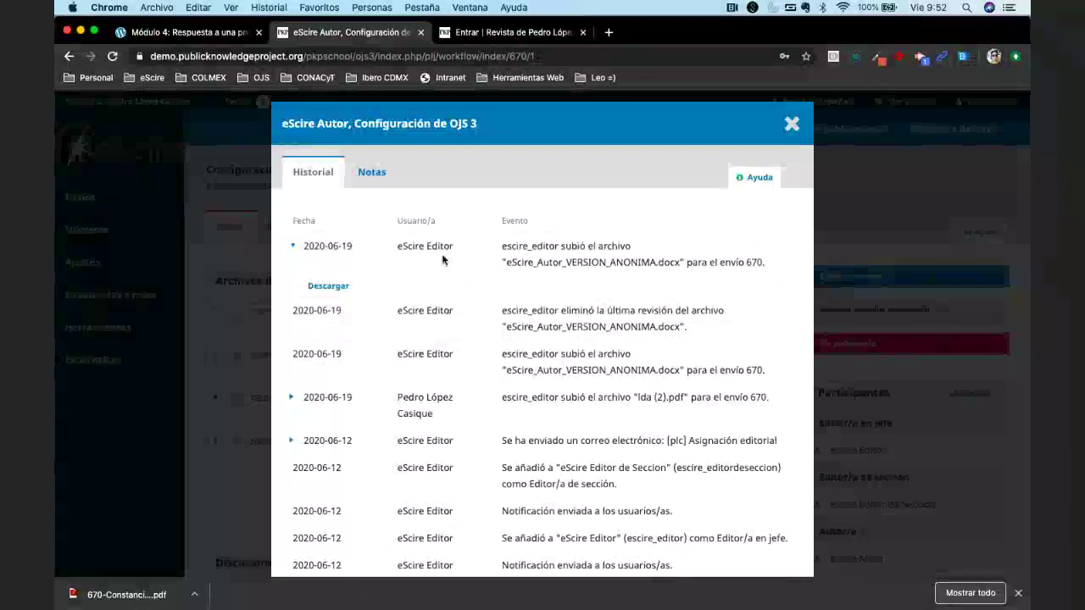
triple_click(550, 265)
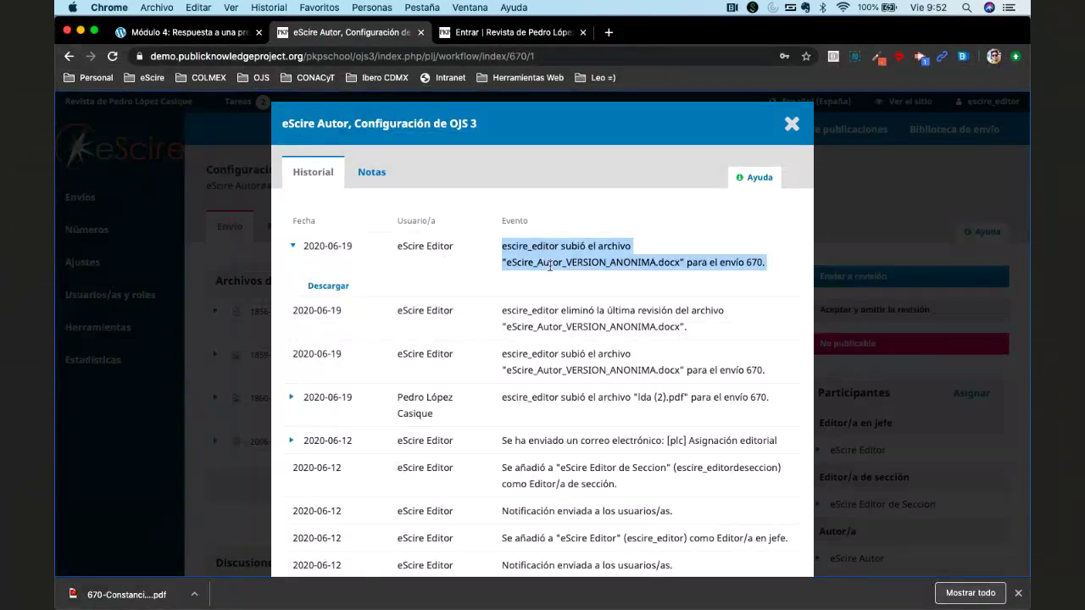
scroll(580, 301, "down", 5)
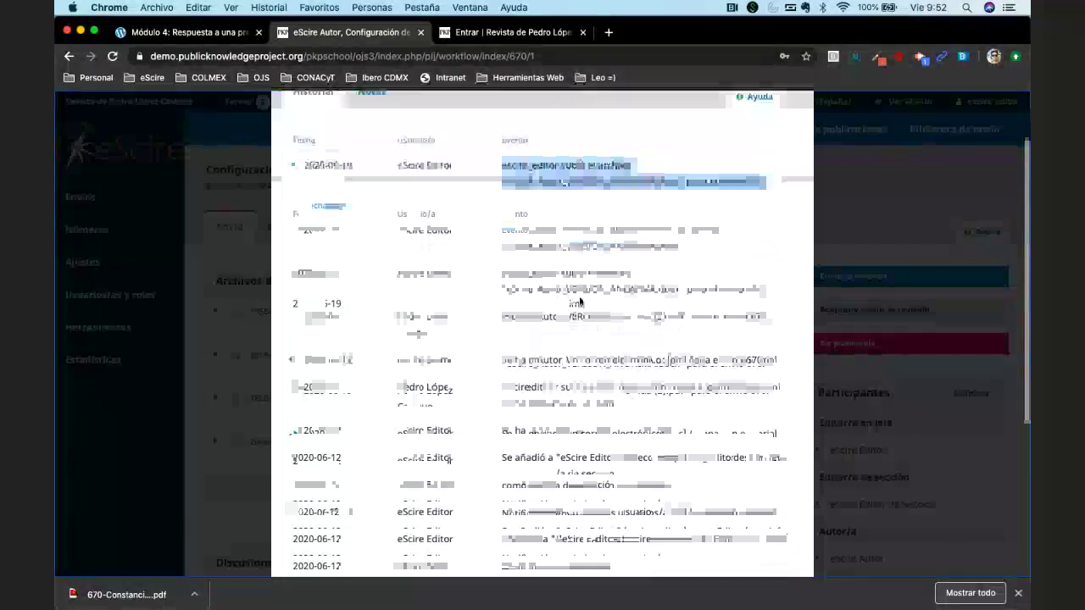
scroll(579, 301, "down", 10)
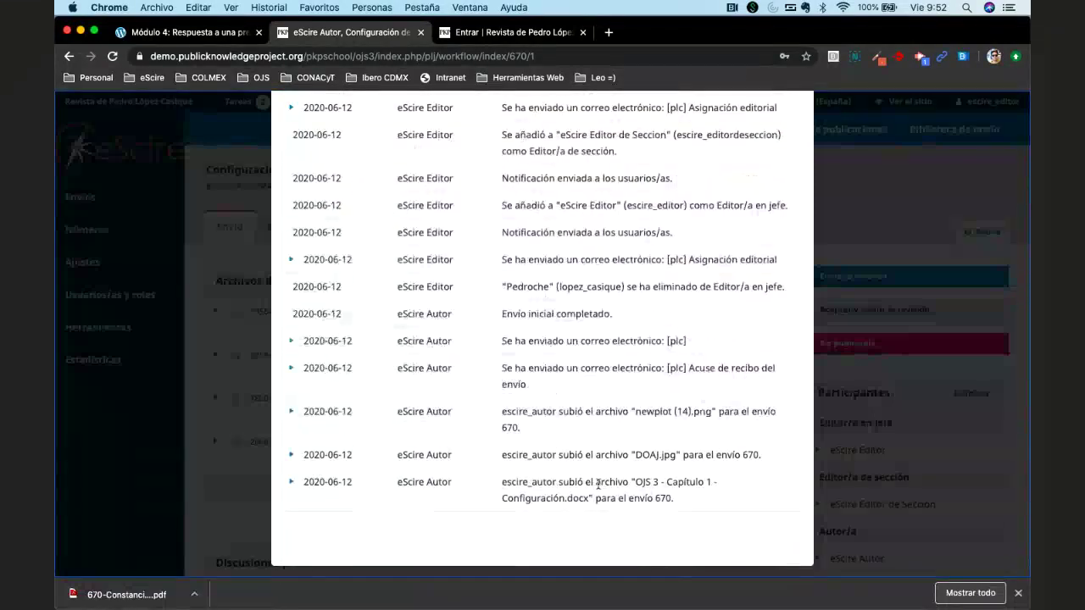
scroll(598, 484, "up", 3)
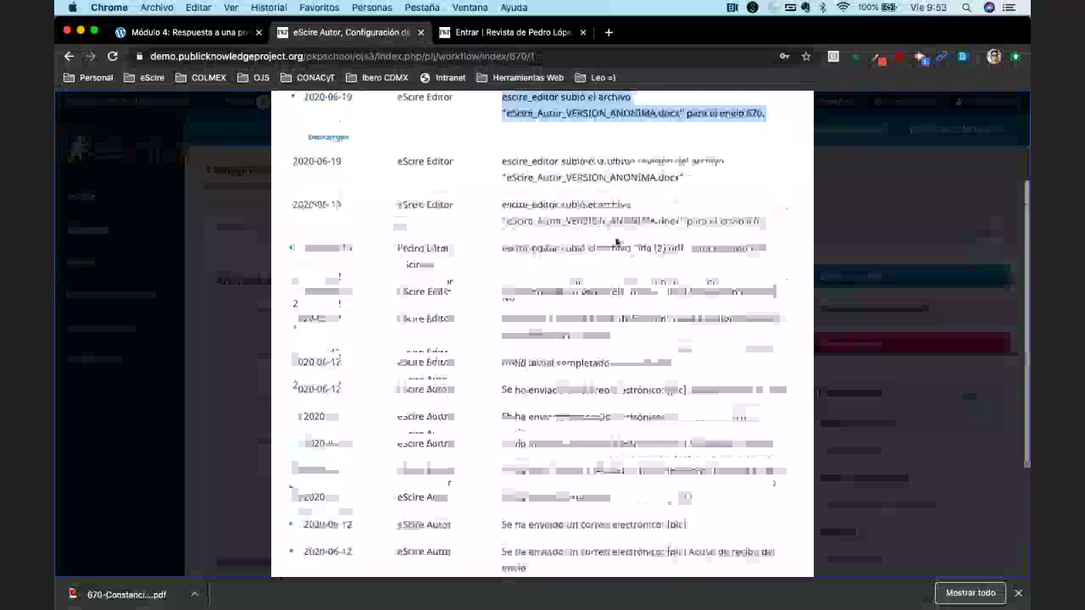
scroll(534, 314, "down", 1)
scroll(551, 297, "up", 1)
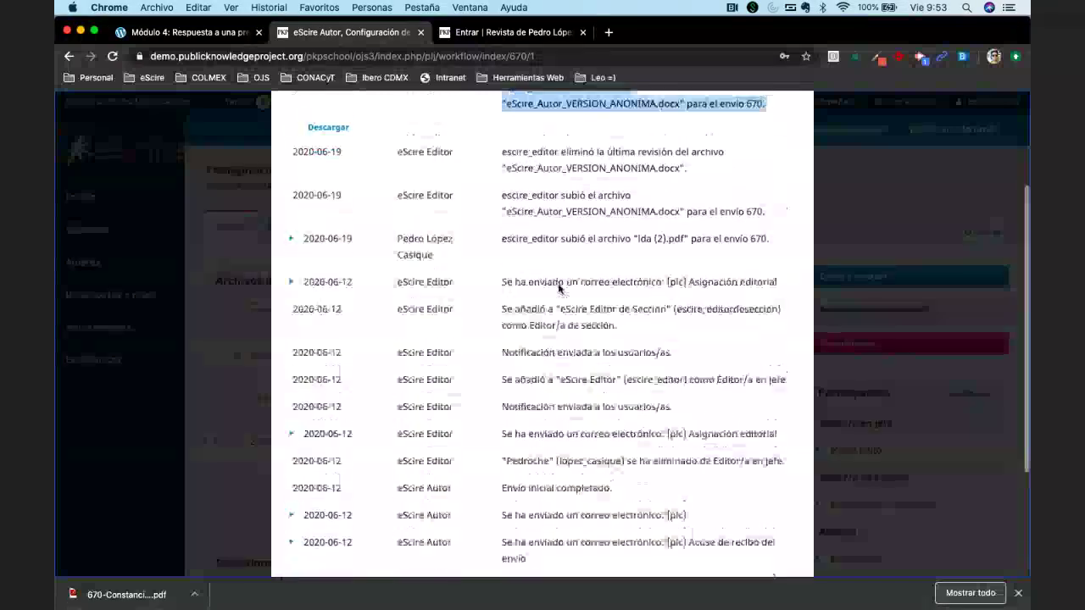
scroll(558, 288, "up", 1)
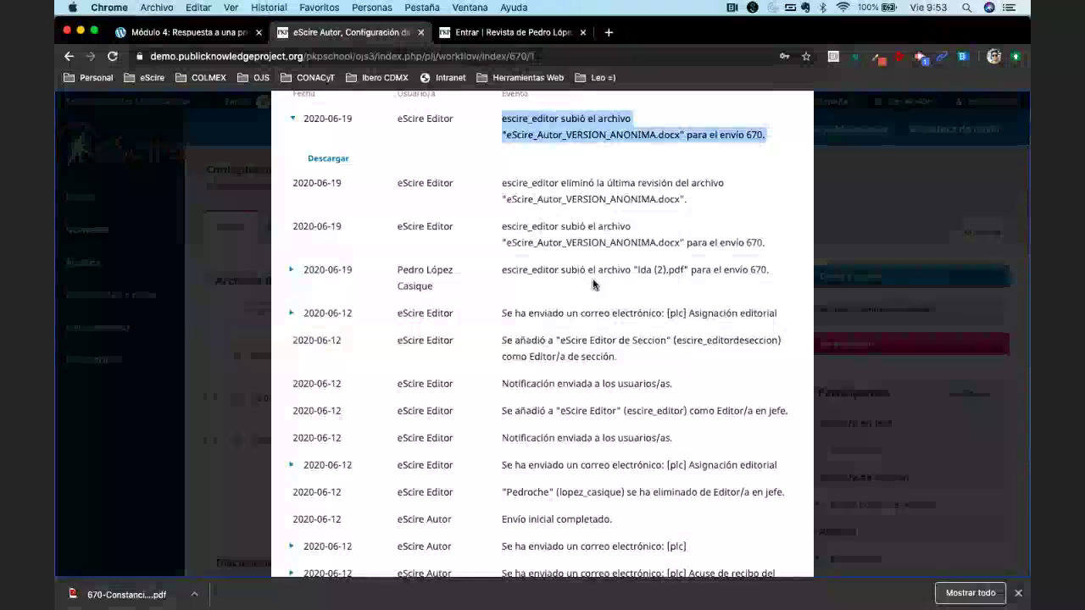
scroll(593, 292, "up", 2)
left_click(594, 299)
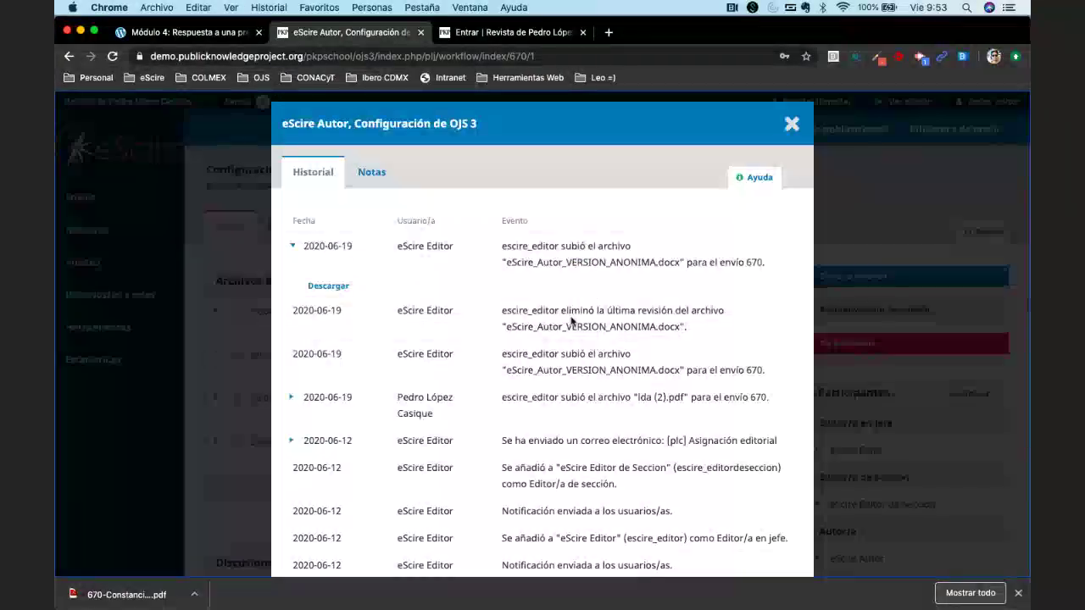
left_click(782, 134)
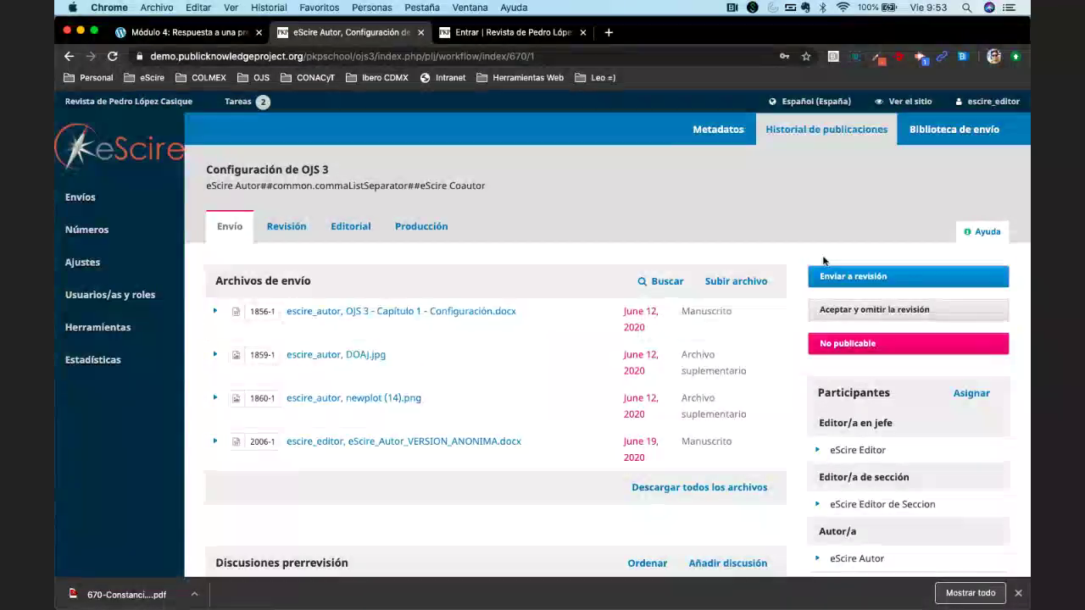
scroll(547, 206, "down", 1)
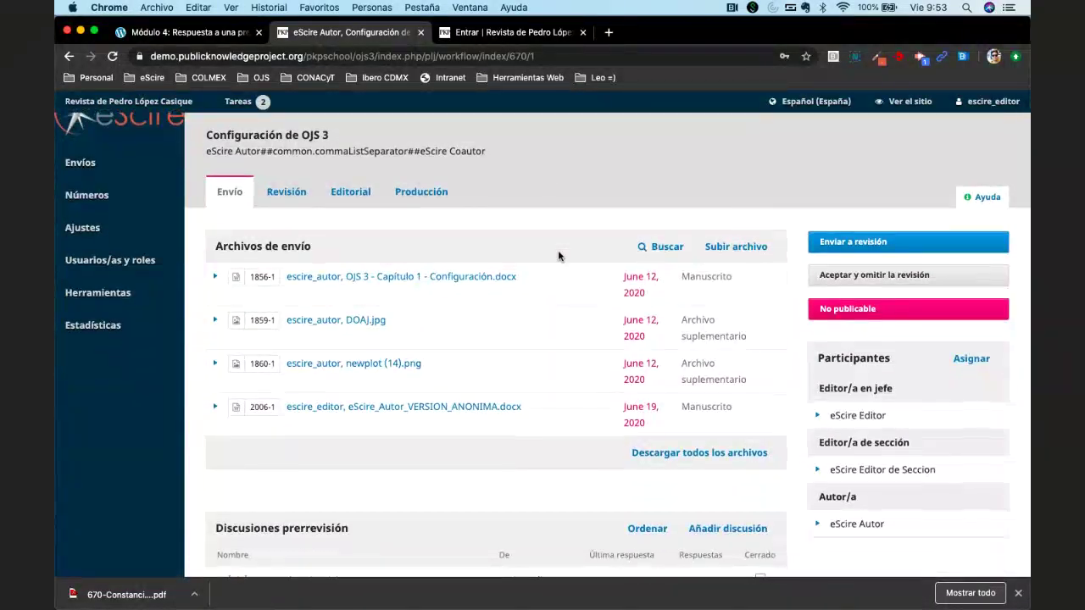
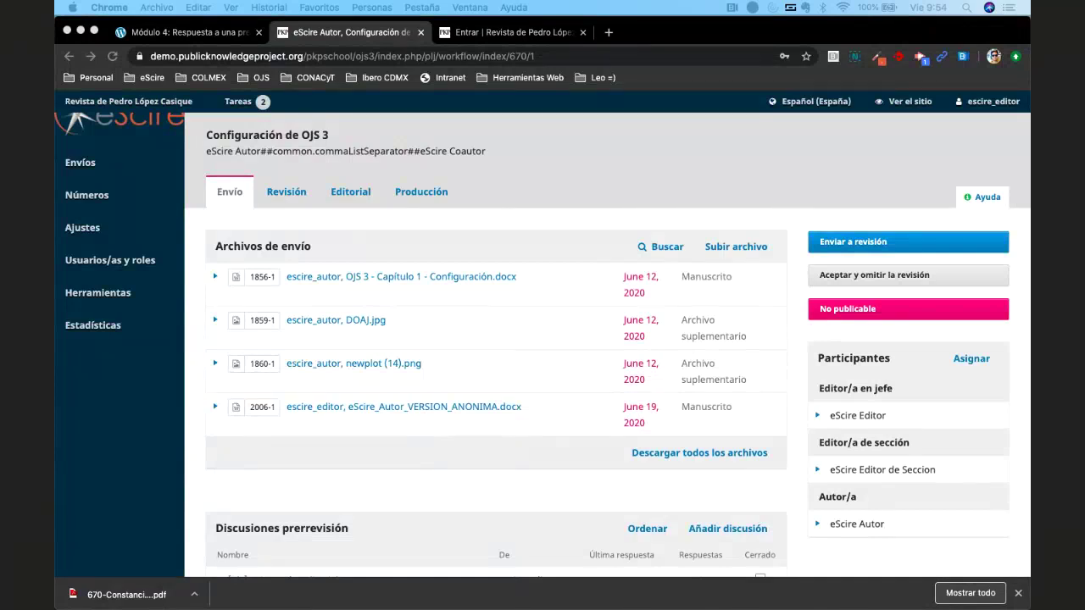
Download eScire_Autor_VERSION_ANONIMA.docx from the latest upload entry in the submission's activity history.
left_click(556, 164)
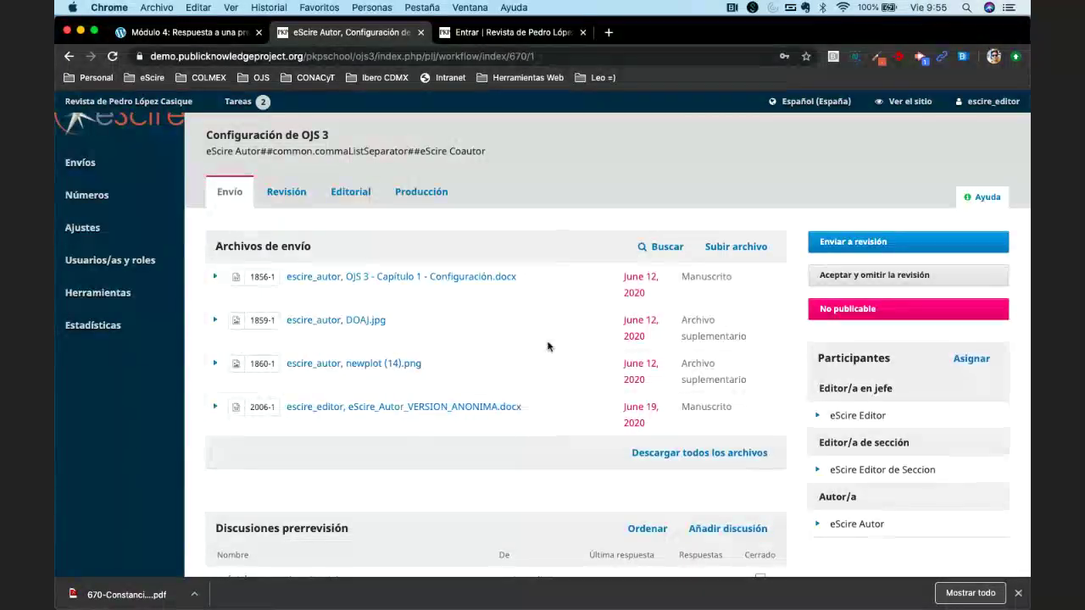
scroll(547, 345, "down", 5)
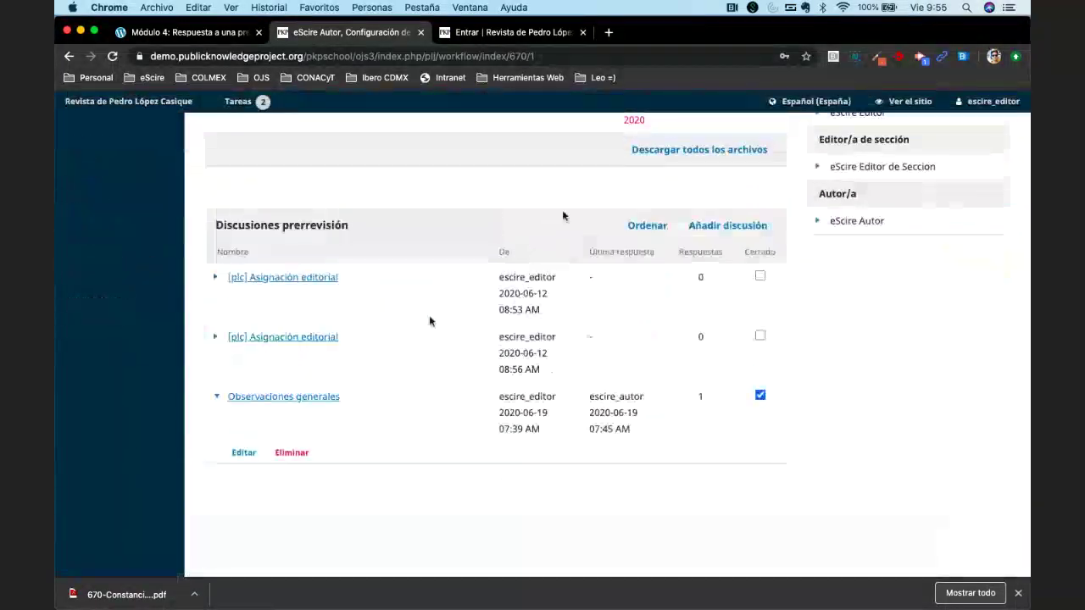
scroll(431, 317, "up", 5)
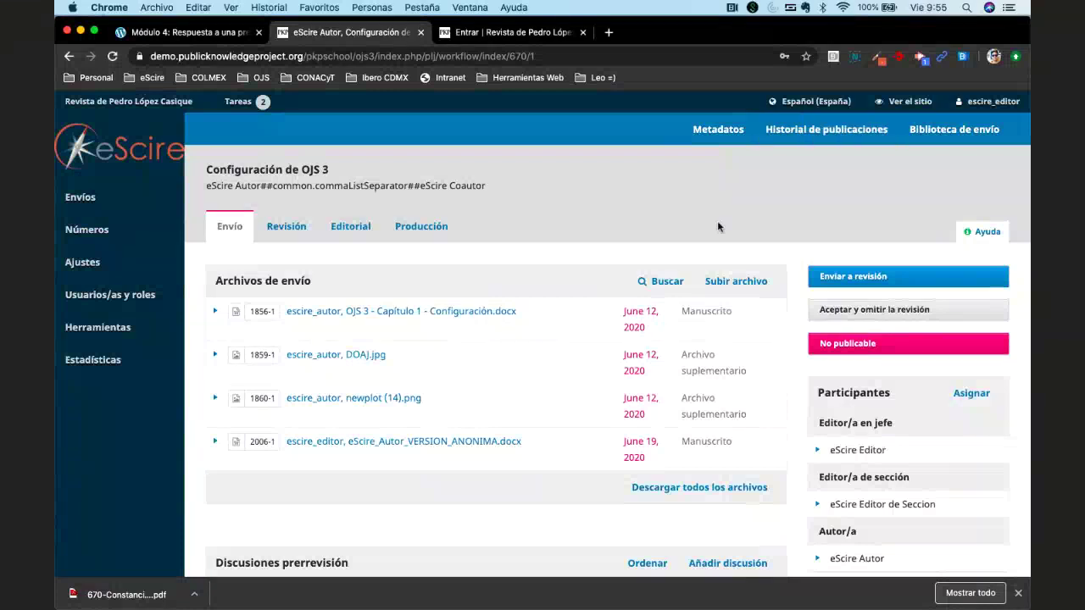
left_click(834, 129)
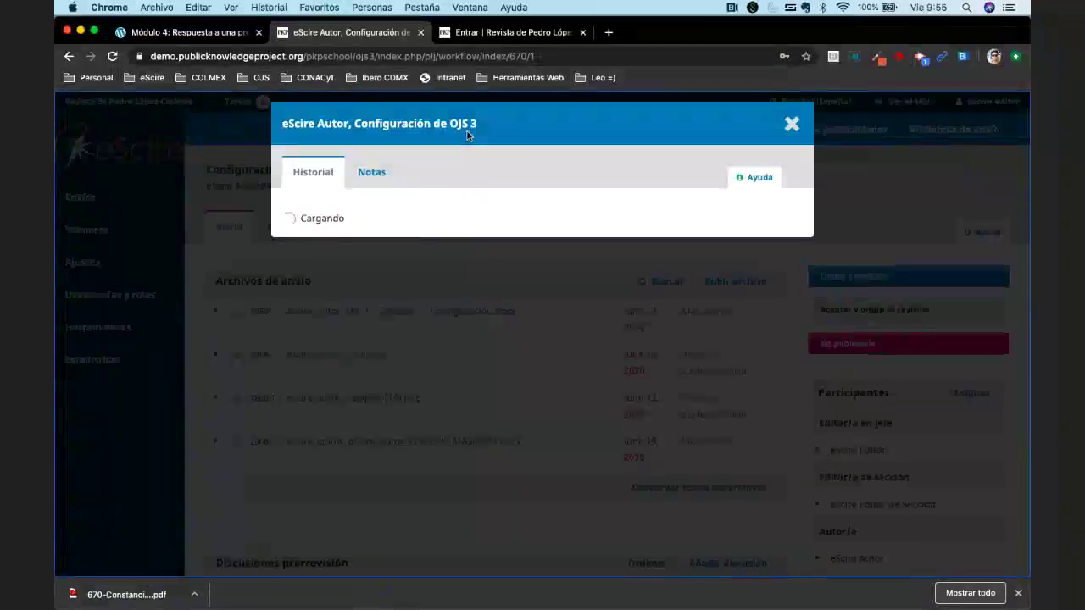
left_click(297, 248)
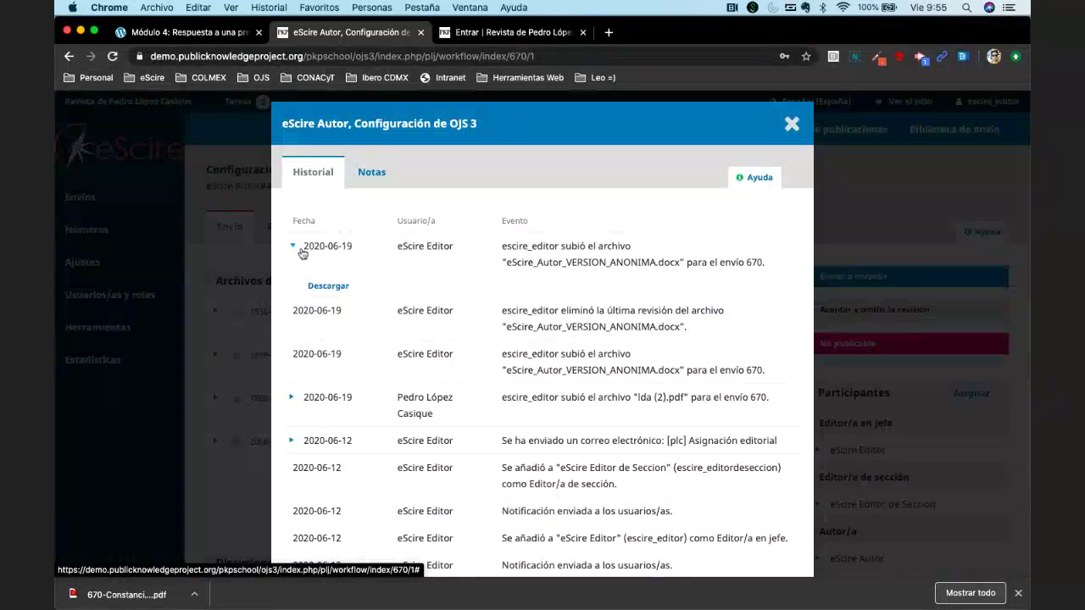
left_click(328, 286)
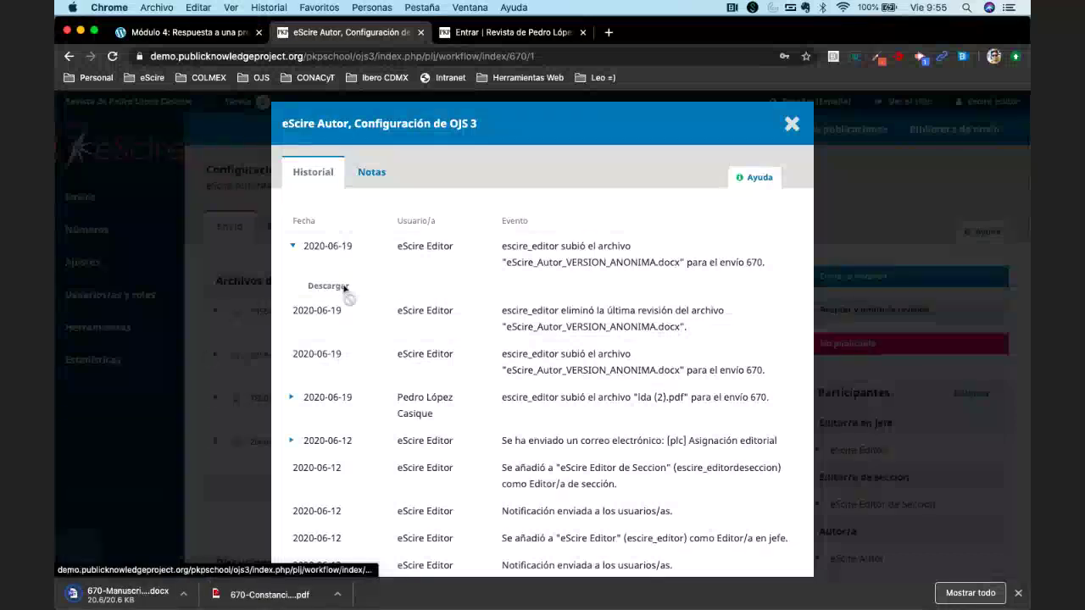
Collapse that history entry, look through the rest of the log, and close it.
left_click(408, 312)
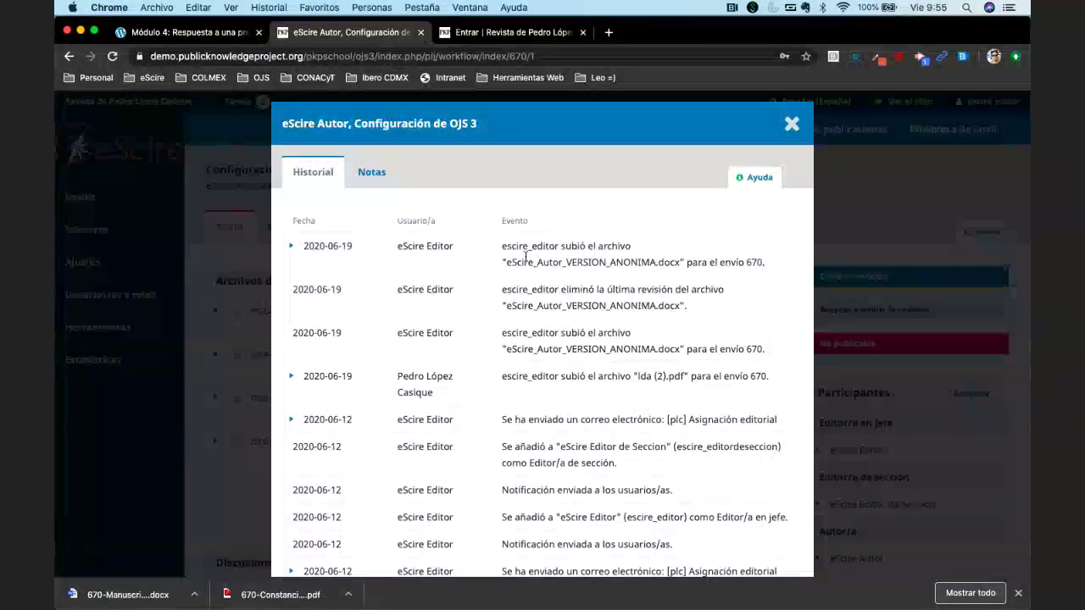
scroll(494, 379, "down", 1)
scroll(496, 379, "down", 3)
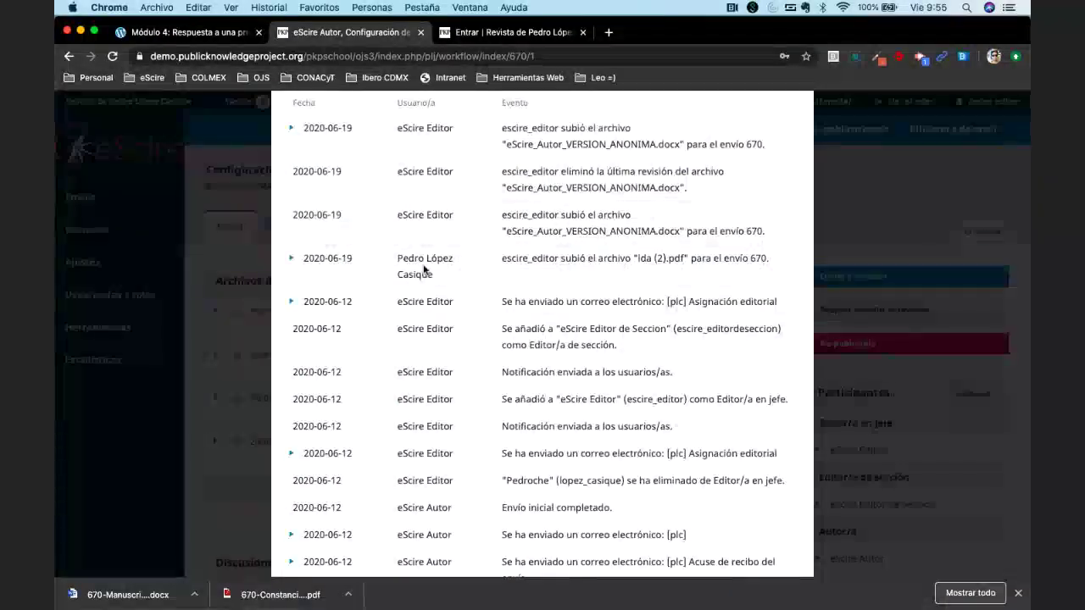
scroll(486, 297, "down", 3)
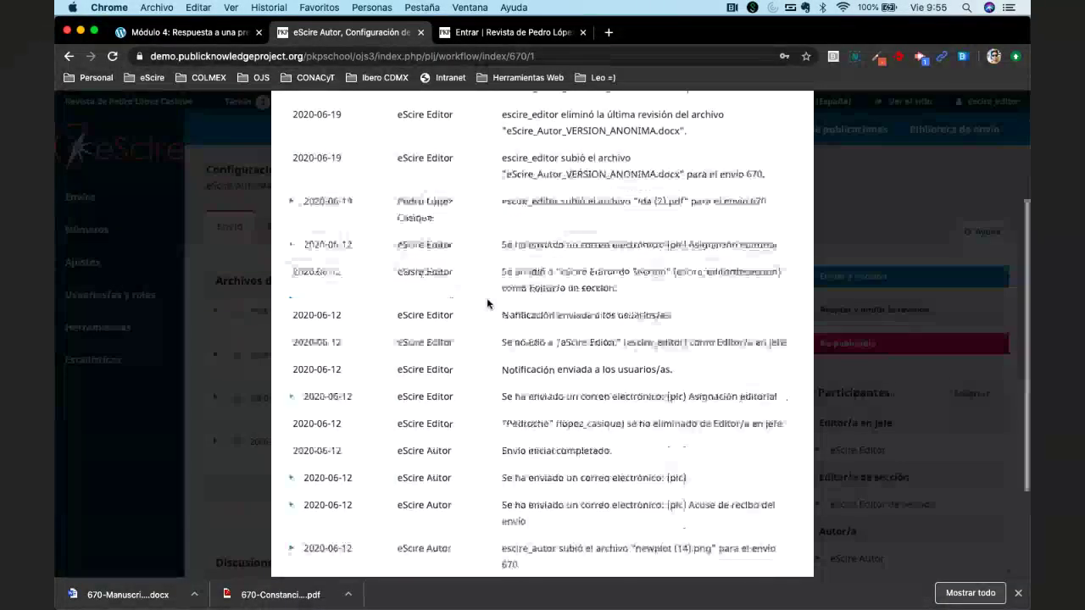
scroll(487, 304, "up", 2)
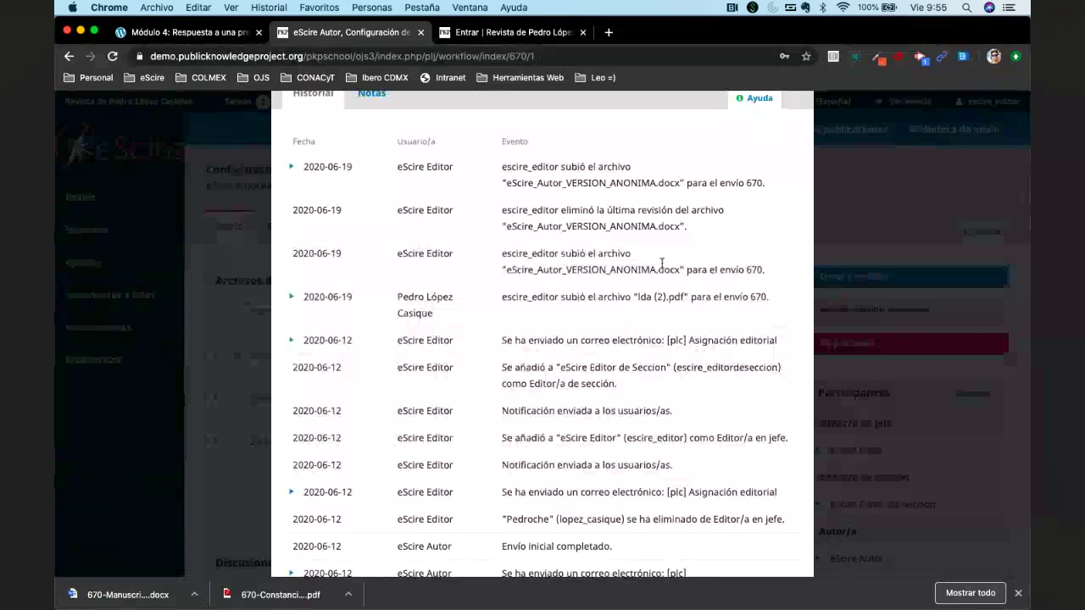
scroll(590, 315, "up", 3)
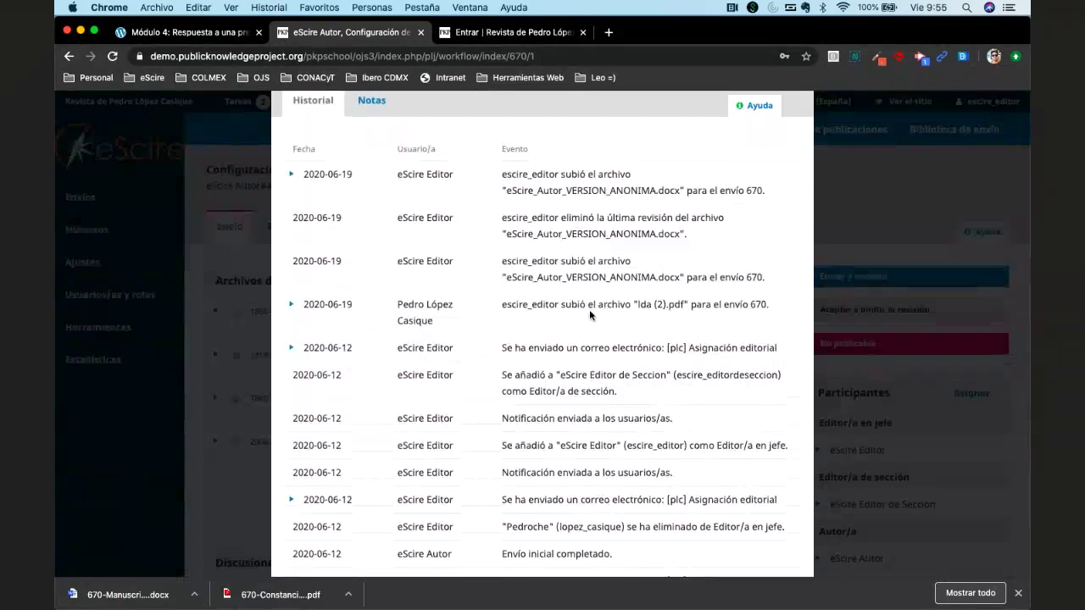
left_click(801, 126)
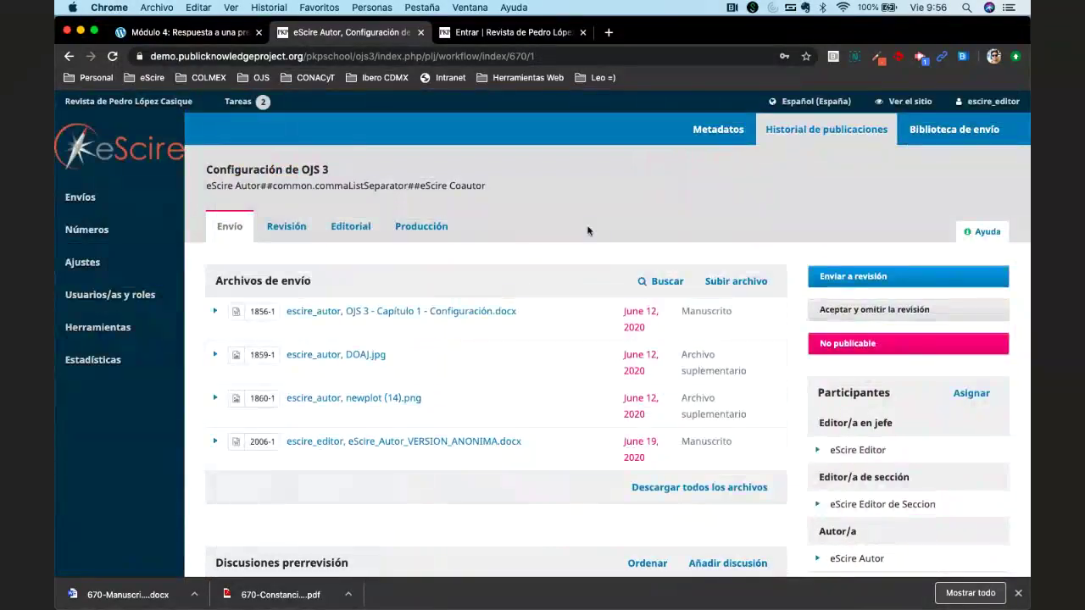
left_click(282, 227)
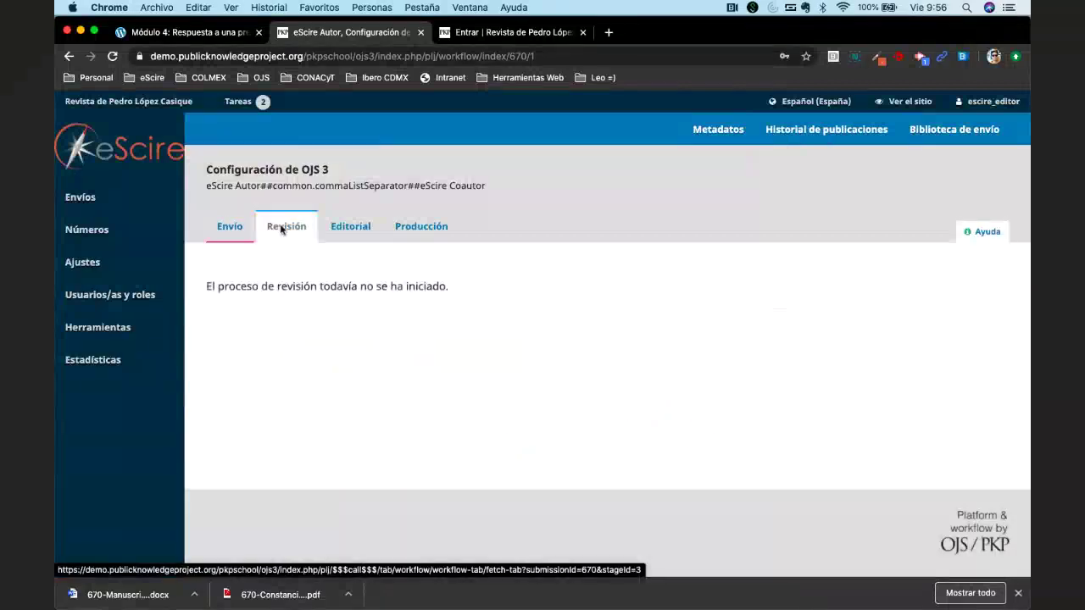
left_click(232, 228)
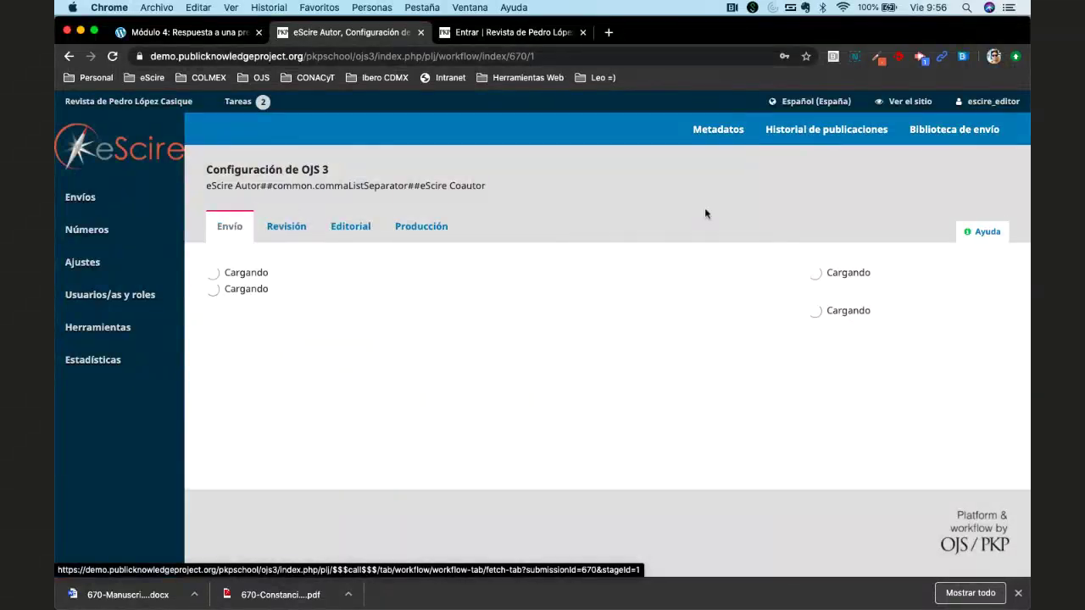
left_click(826, 129)
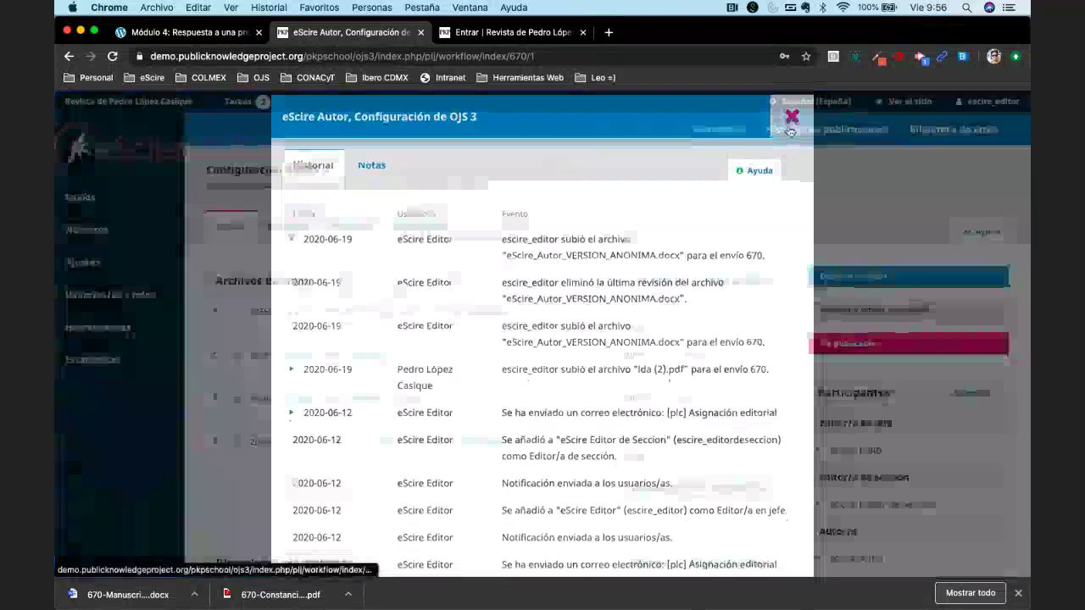
left_click(791, 127)
scroll(479, 421, "down", 5)
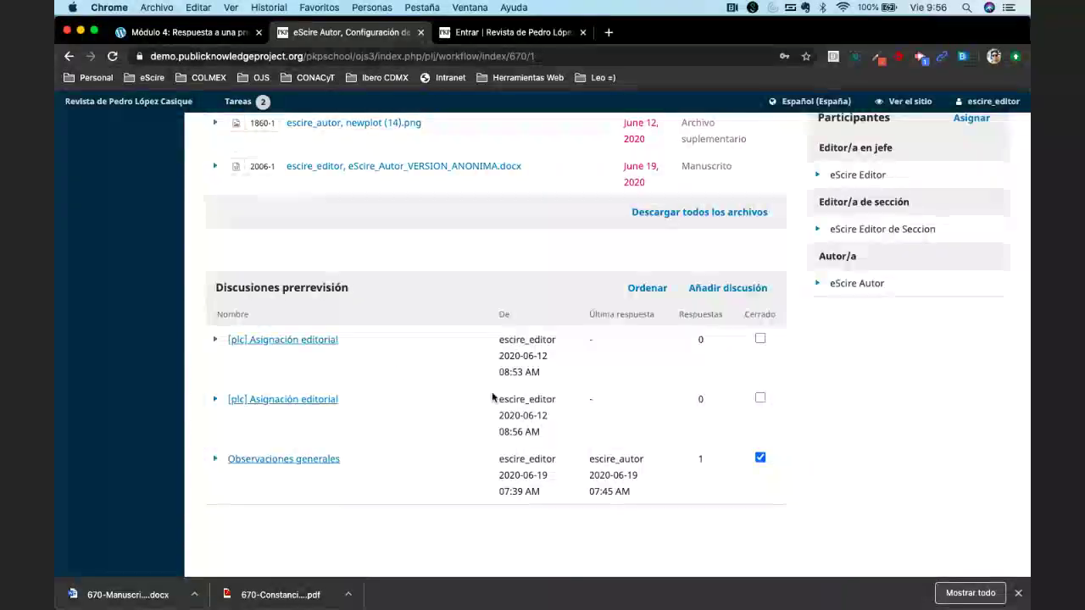
scroll(592, 359, "up", 3)
scroll(592, 358, "up", 1)
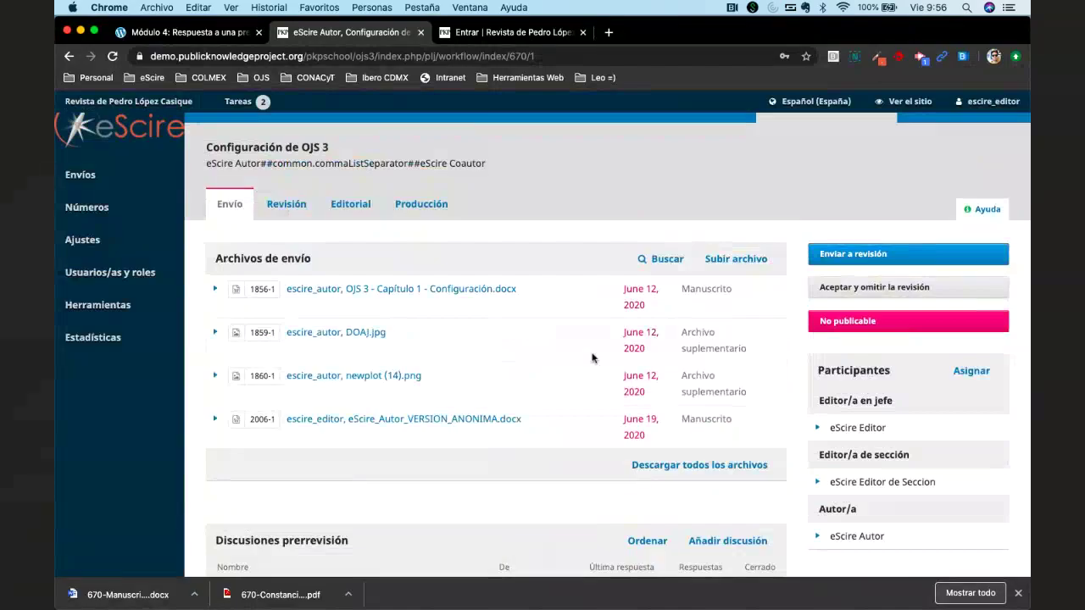
scroll(593, 358, "down", 6)
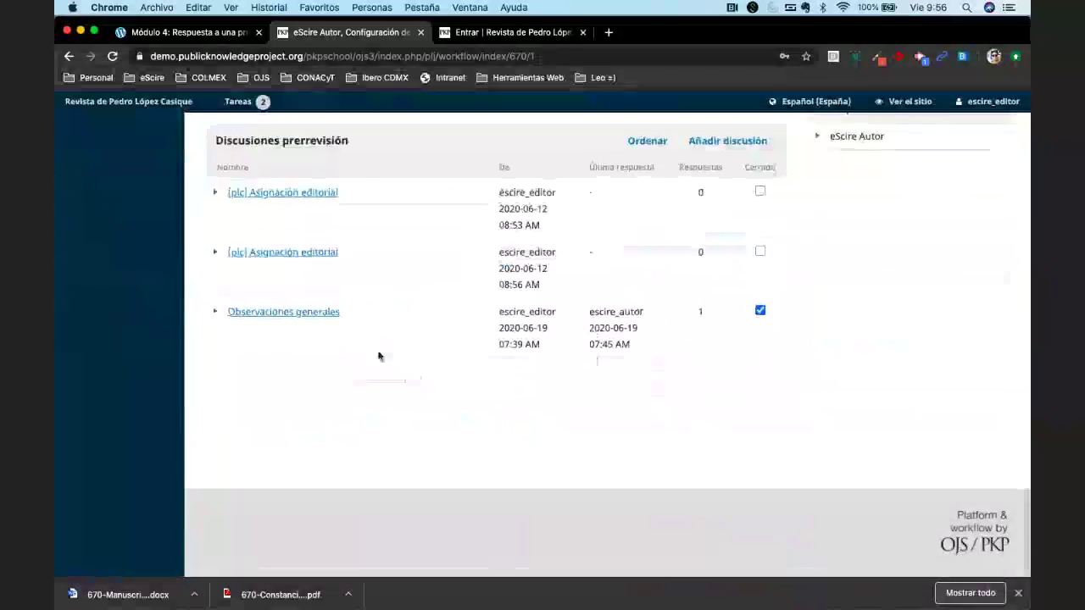
left_click(297, 317)
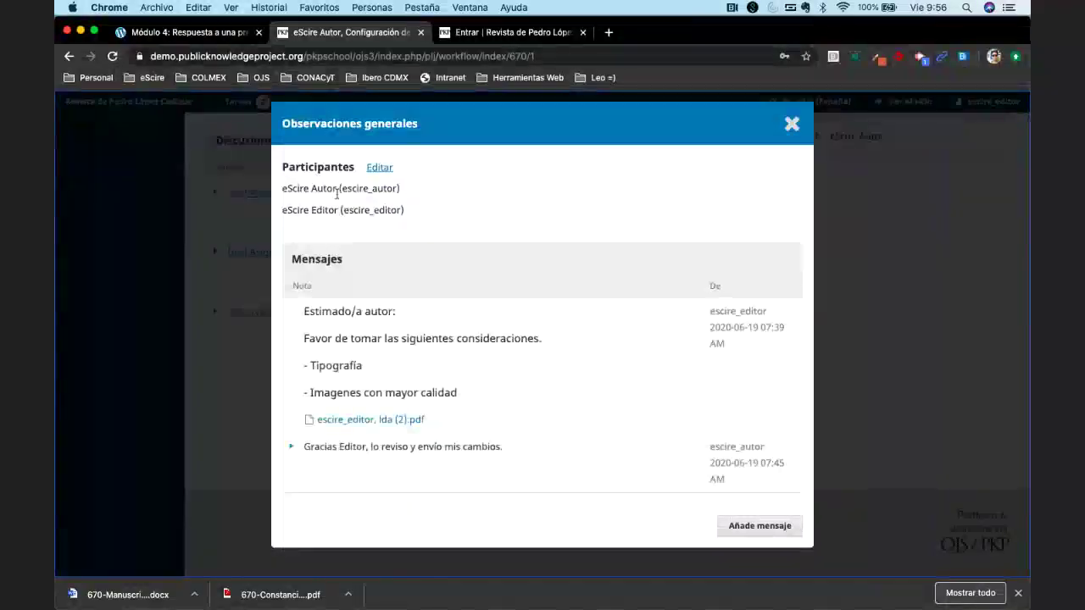
left_click_drag(280, 192, 420, 210)
left_click(460, 228)
left_click_drag(303, 311, 480, 395)
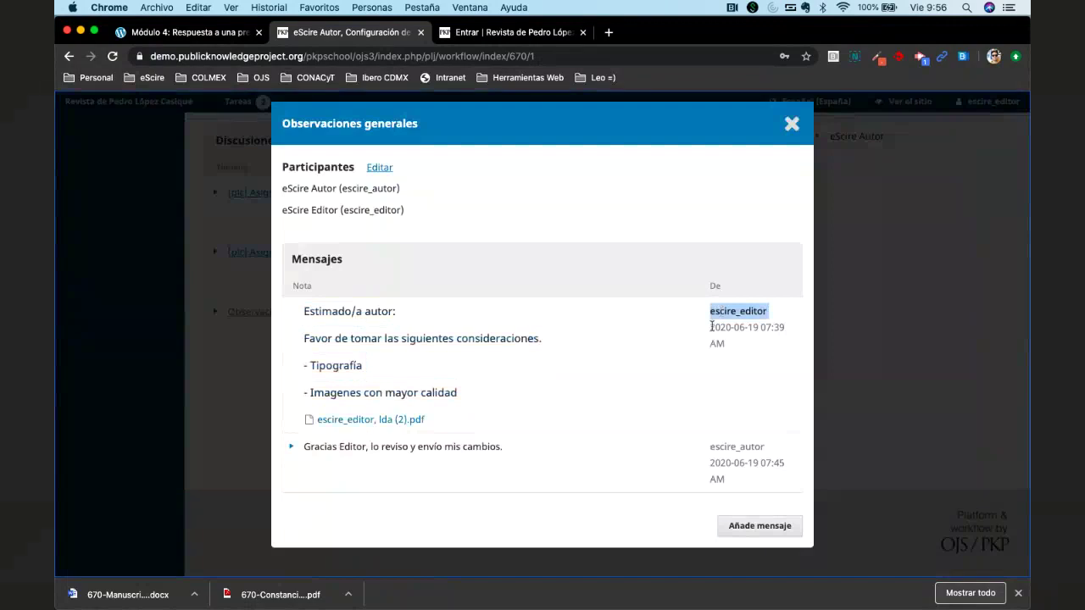
left_click(728, 356)
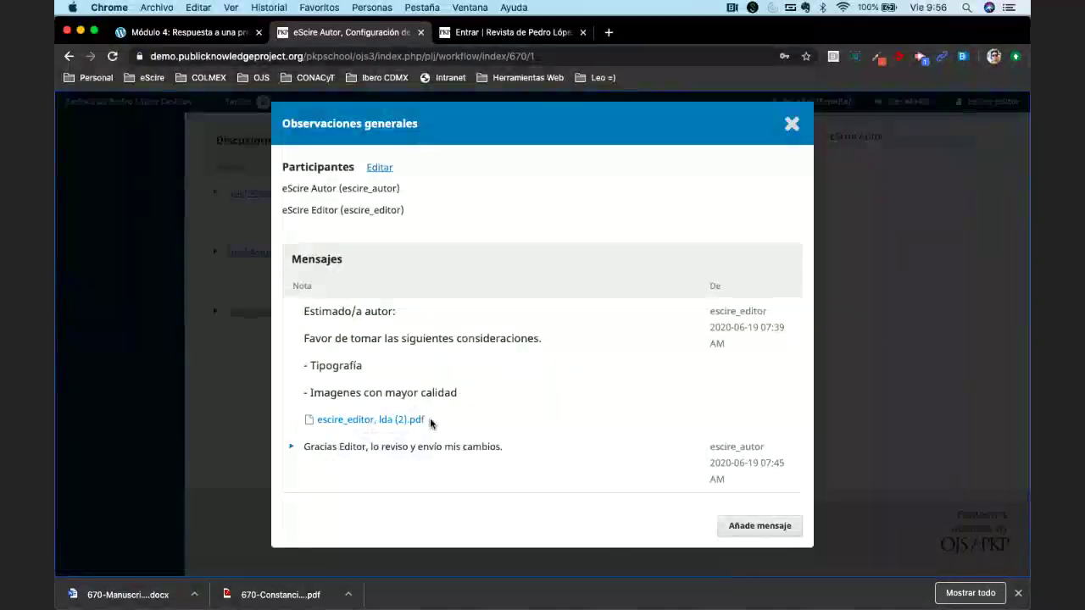
left_click(289, 449)
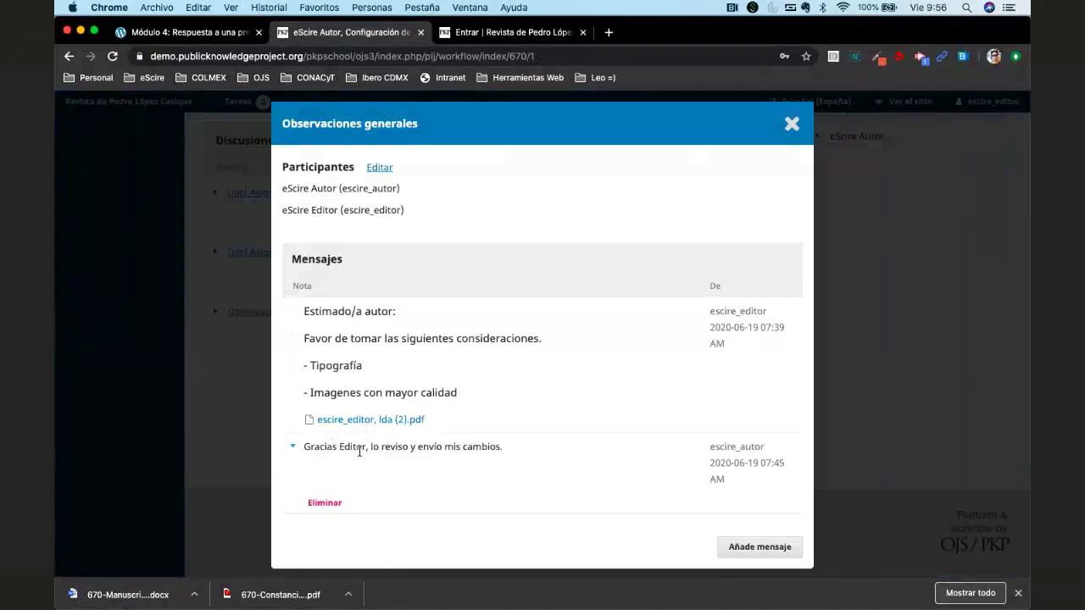
triple_click(360, 449)
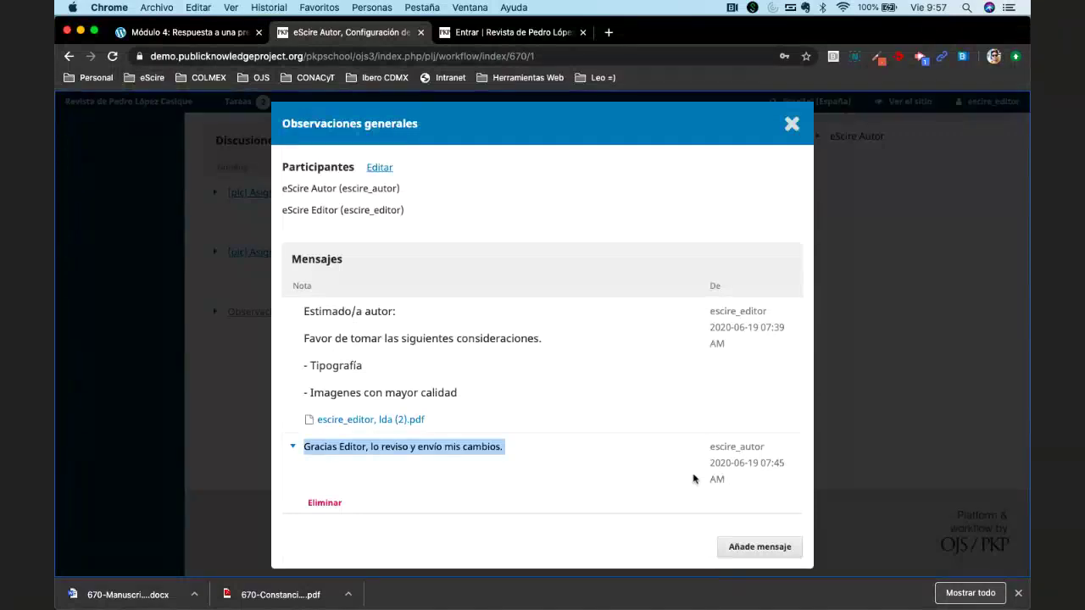
left_click(791, 125)
scroll(797, 135, "up", 10)
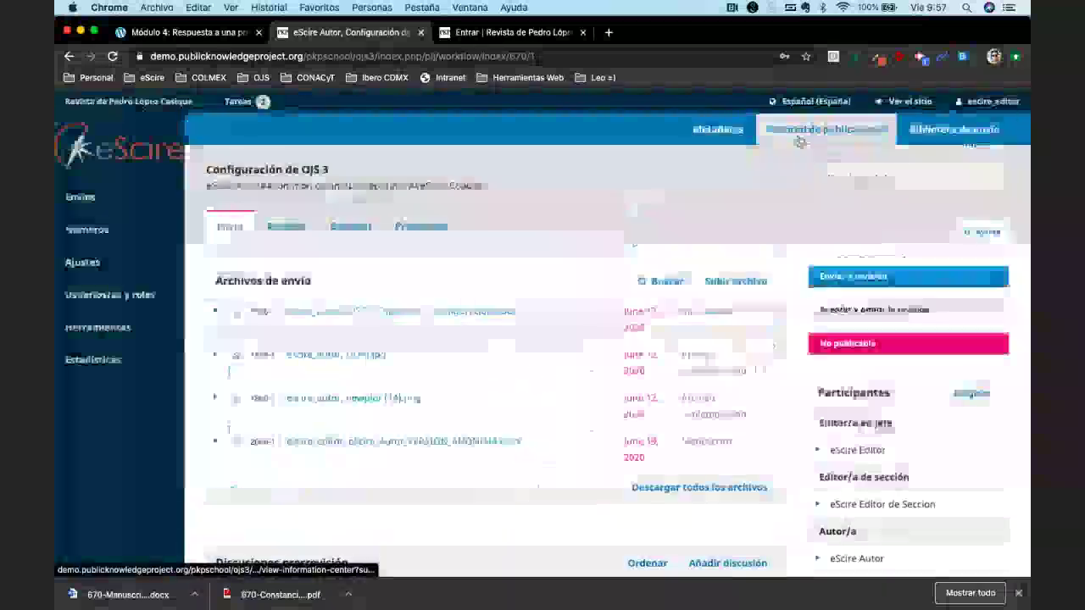
Close the activity history and Chrome's download bar so the workflow page fills the window.
left_click(799, 139)
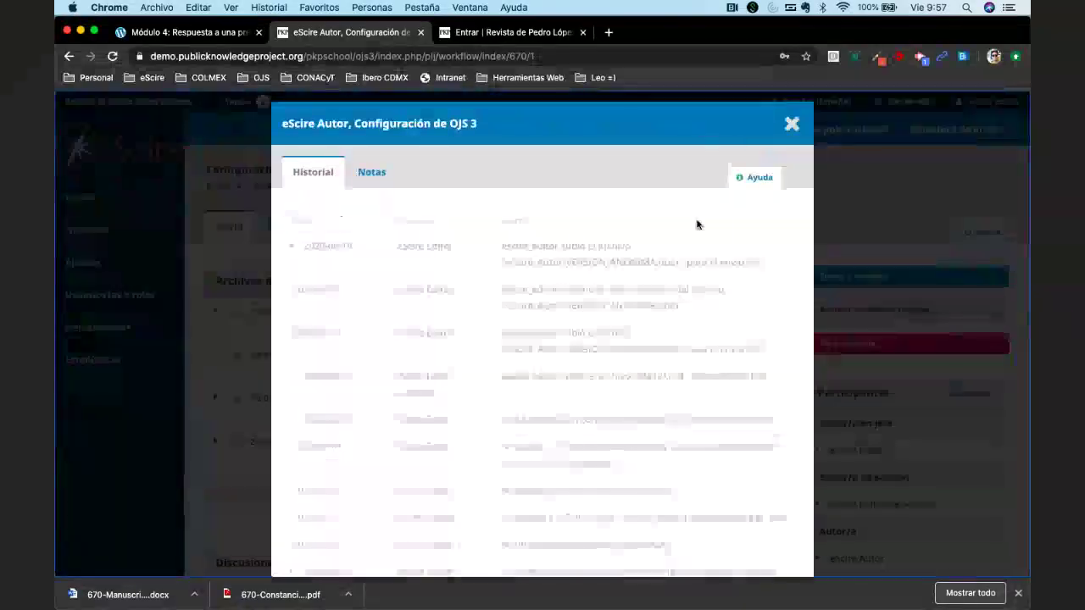
left_click(789, 127)
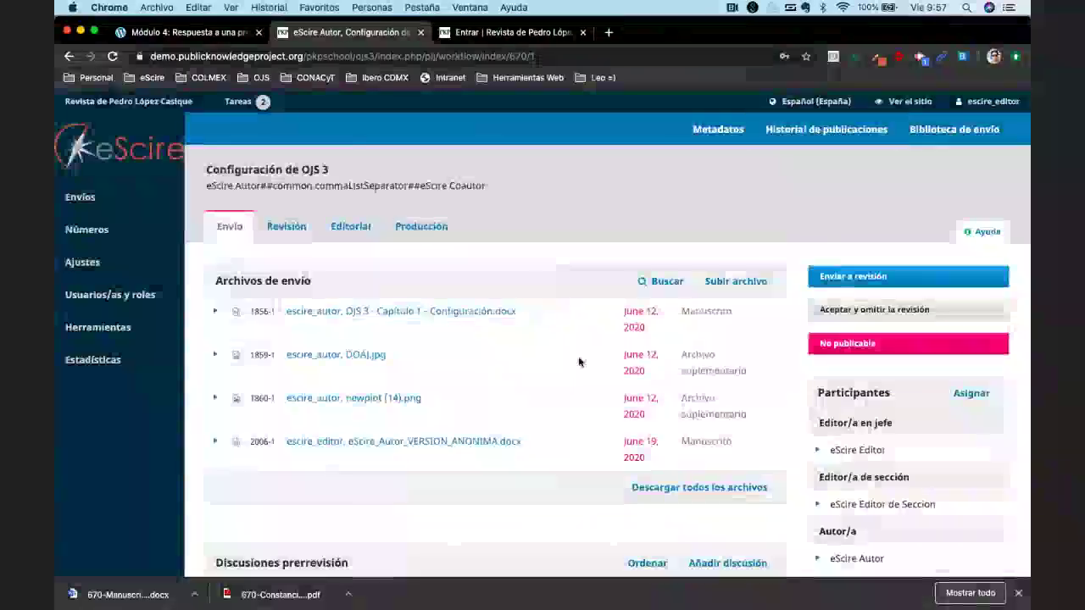
left_click(1017, 593)
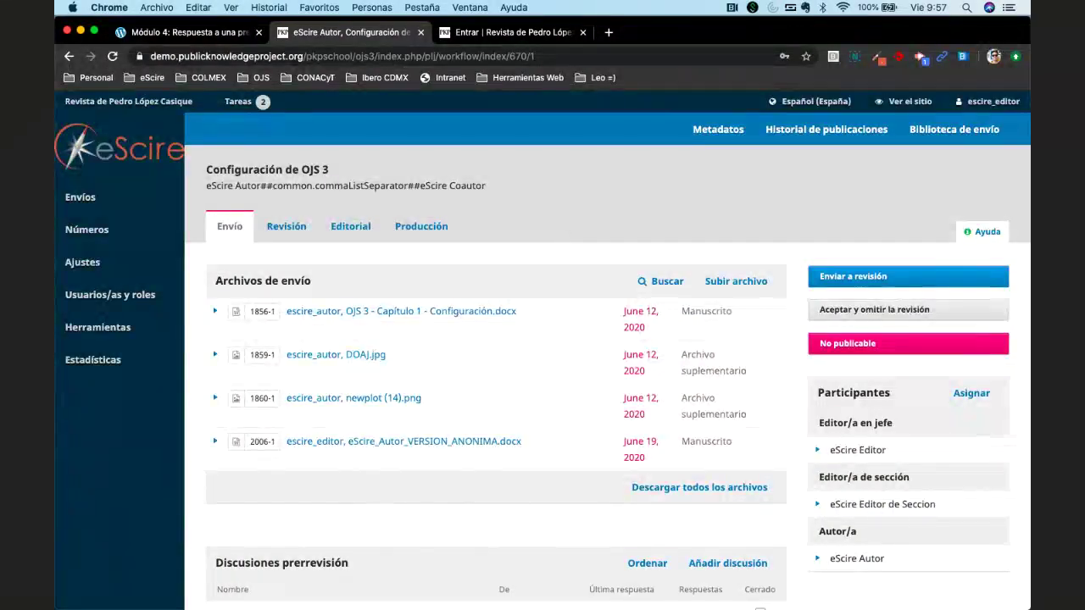
mouse_move(726, 598)
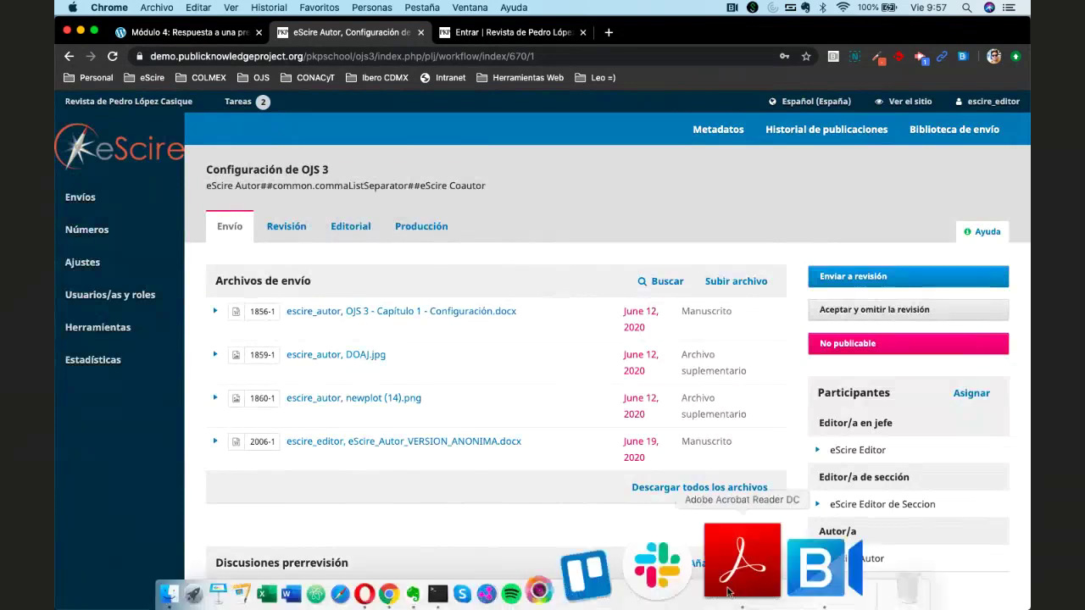
left_click(669, 585)
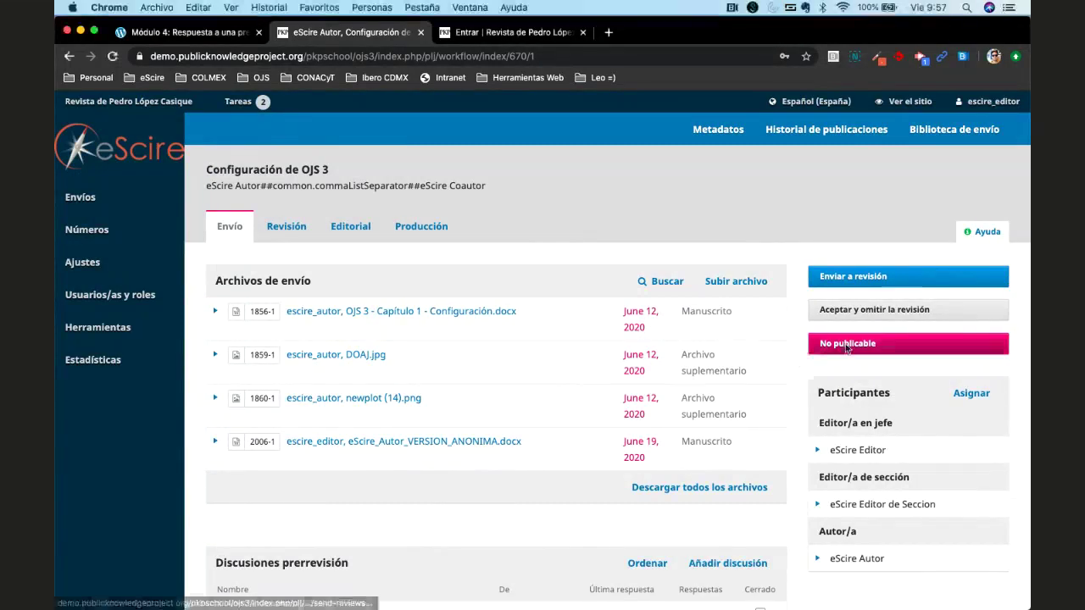
left_click(898, 343)
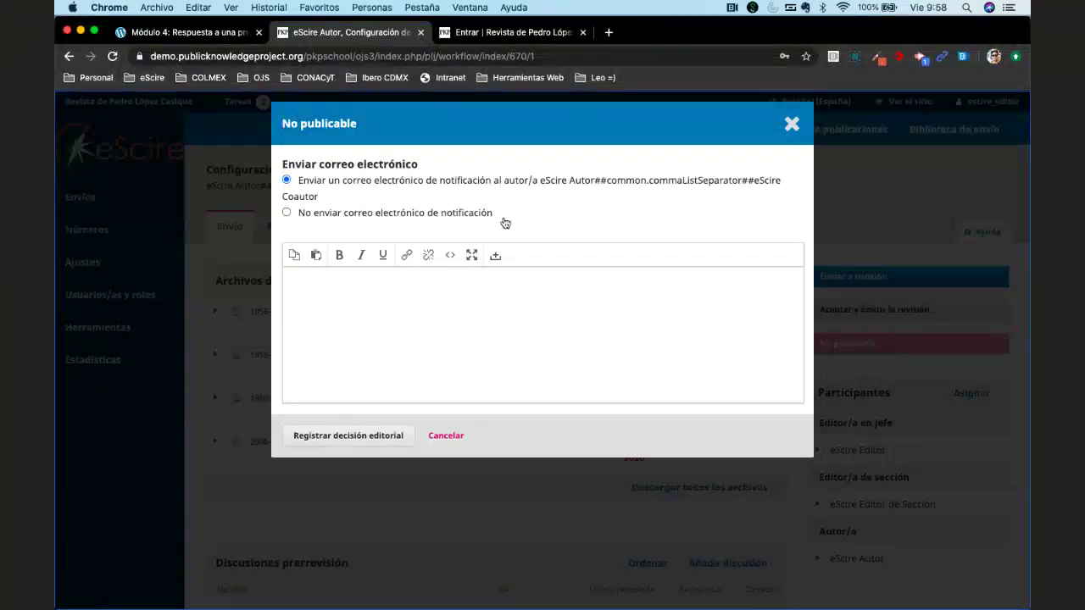
left_click(456, 326)
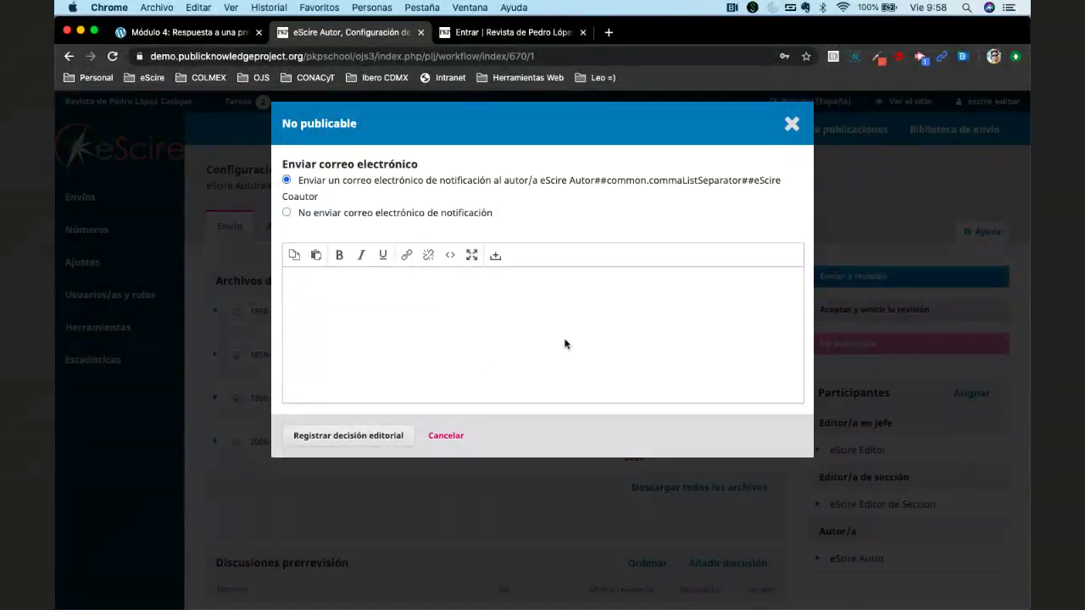
left_click(792, 123)
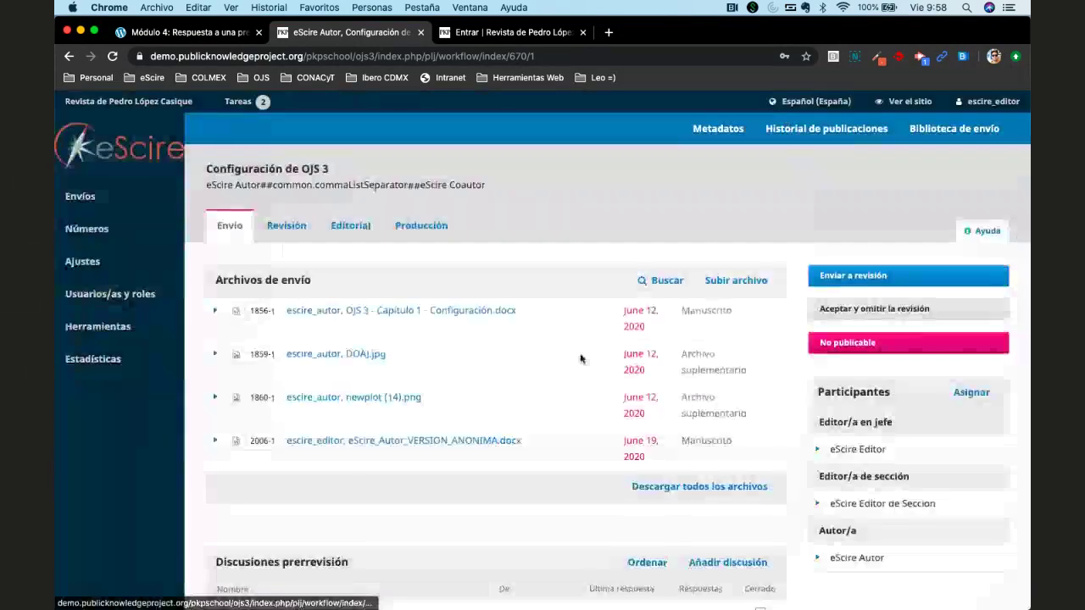
scroll(581, 359, "down", 6)
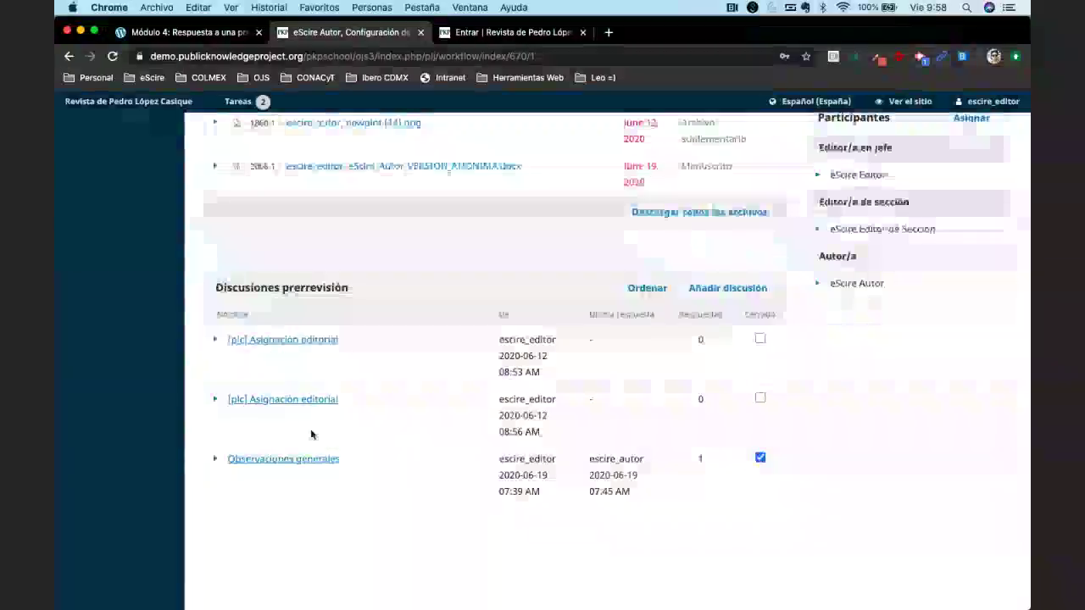
left_click(254, 459)
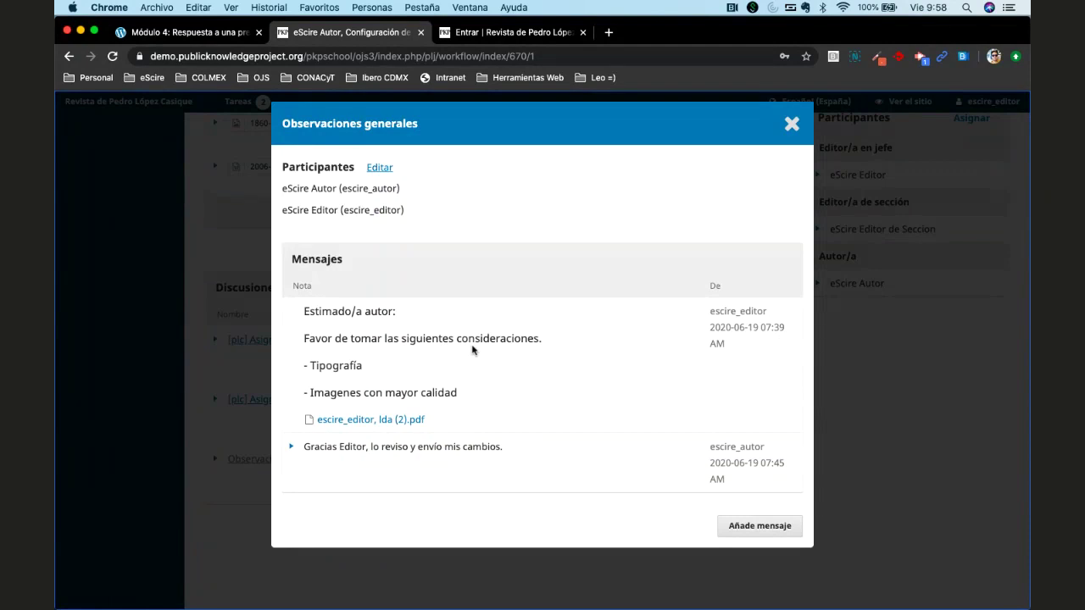
left_click(792, 125)
scroll(729, 274, "up", 3)
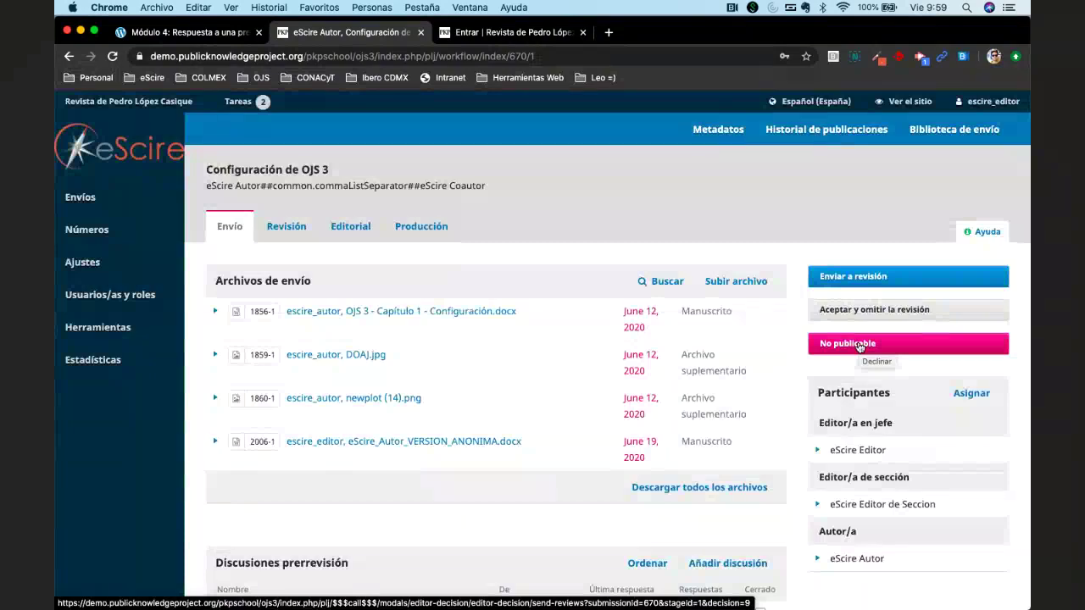
left_click(858, 344)
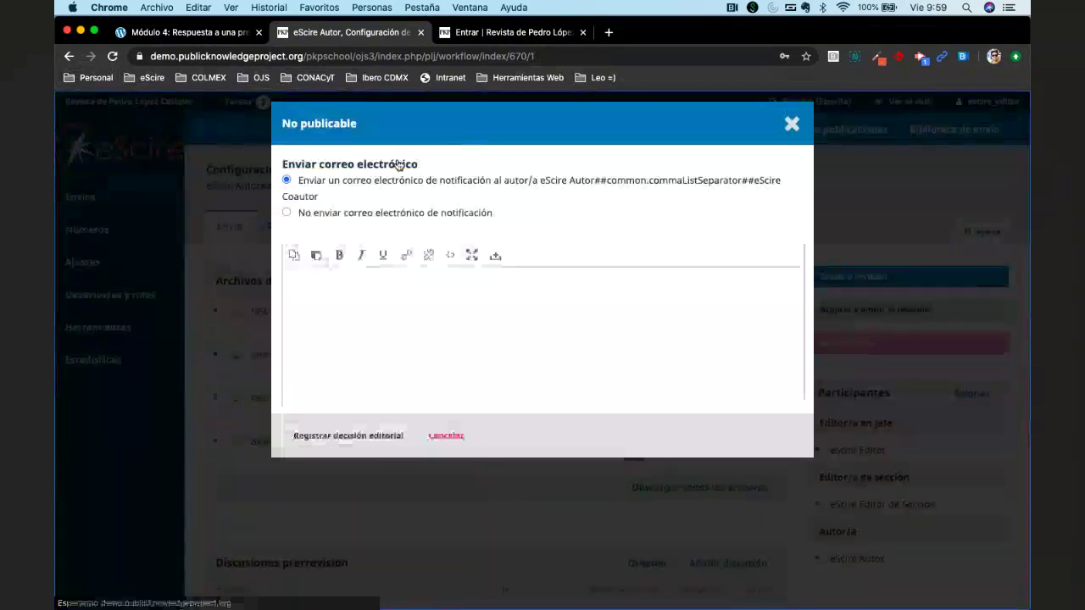
left_click(358, 212)
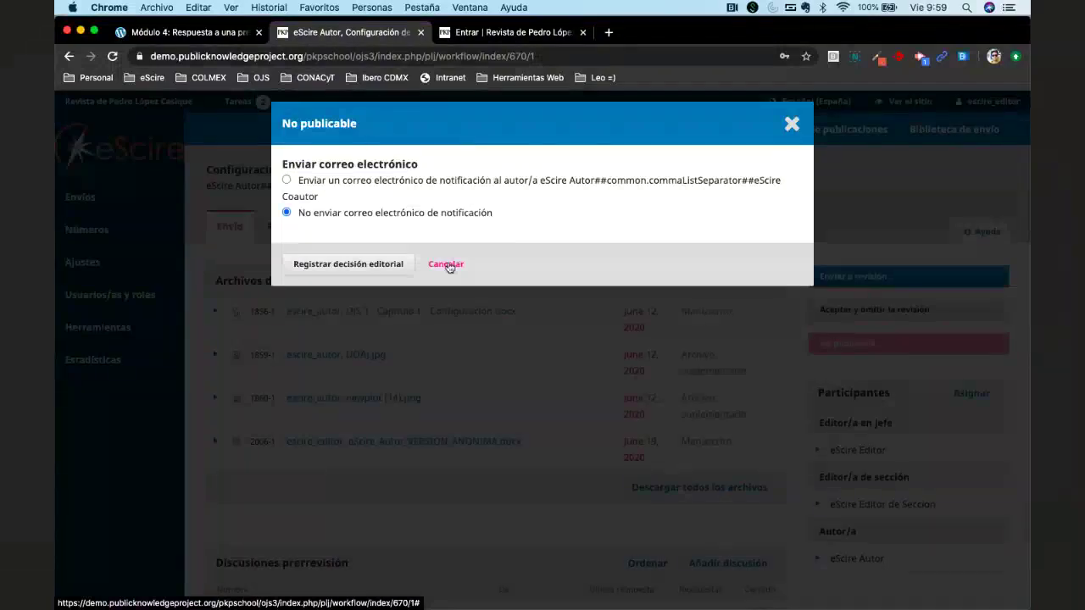
left_click(446, 264)
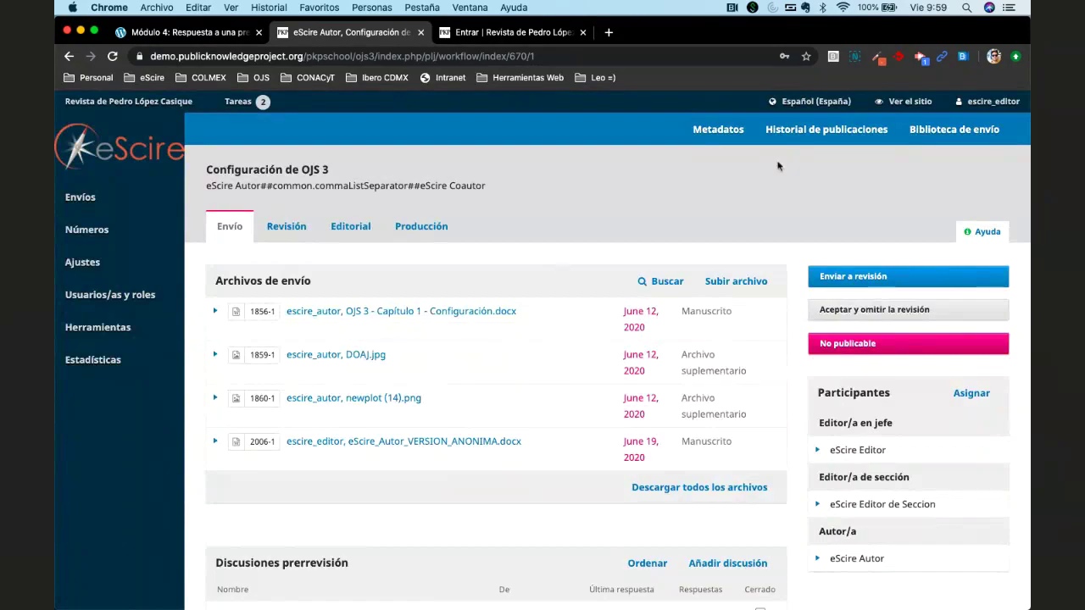
left_click(819, 144)
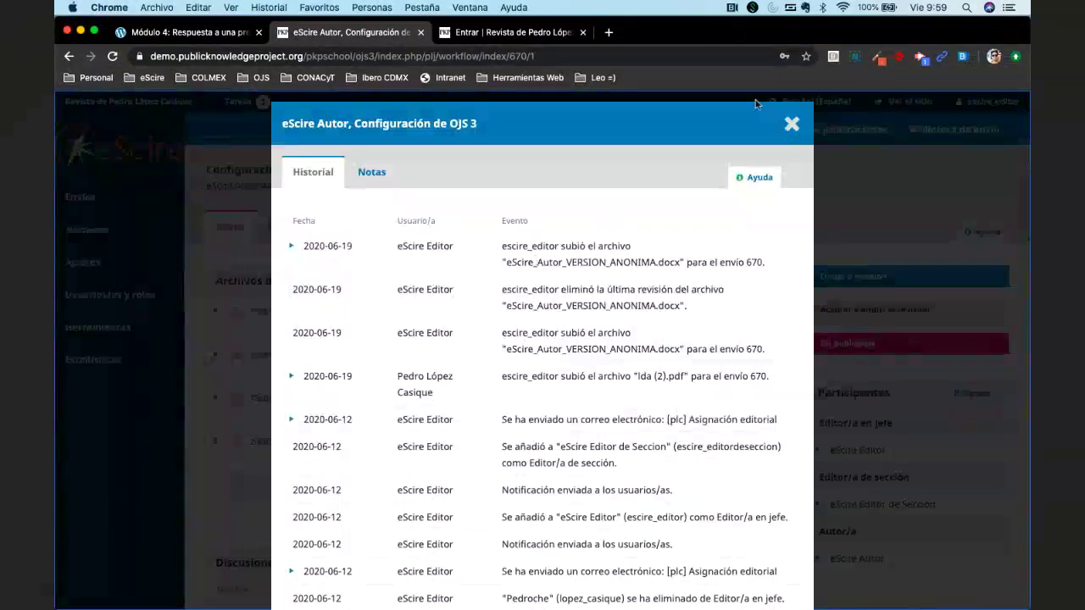
left_click(787, 124)
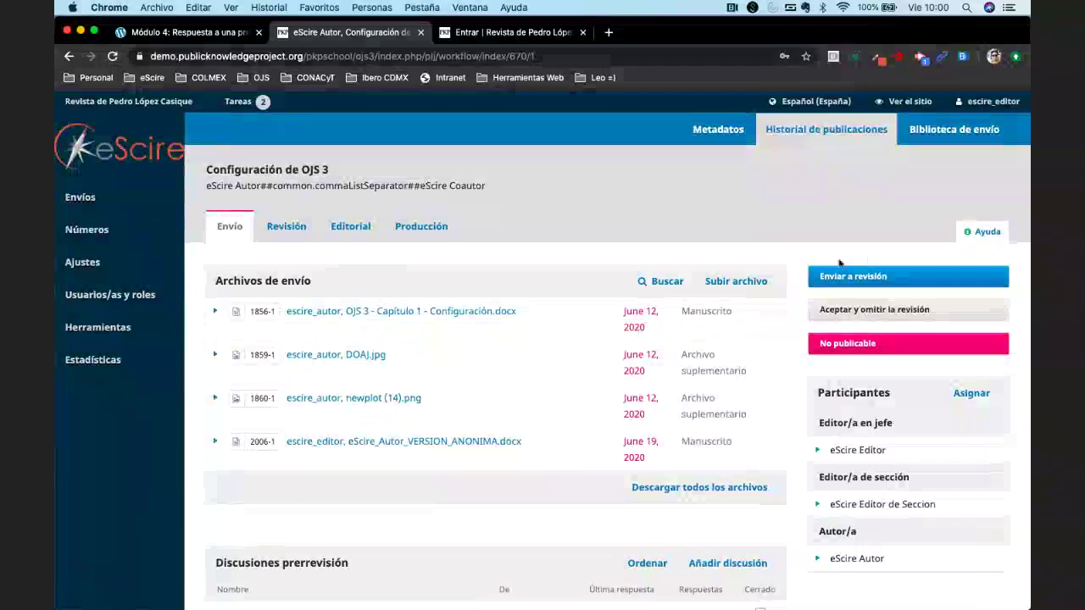
left_click(285, 226)
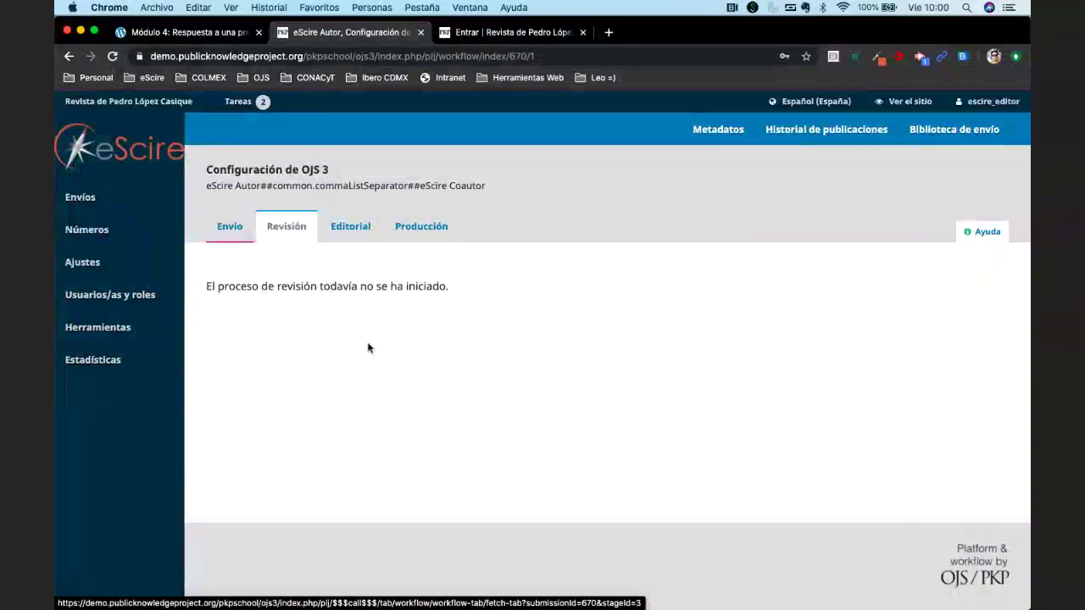
left_click(359, 231)
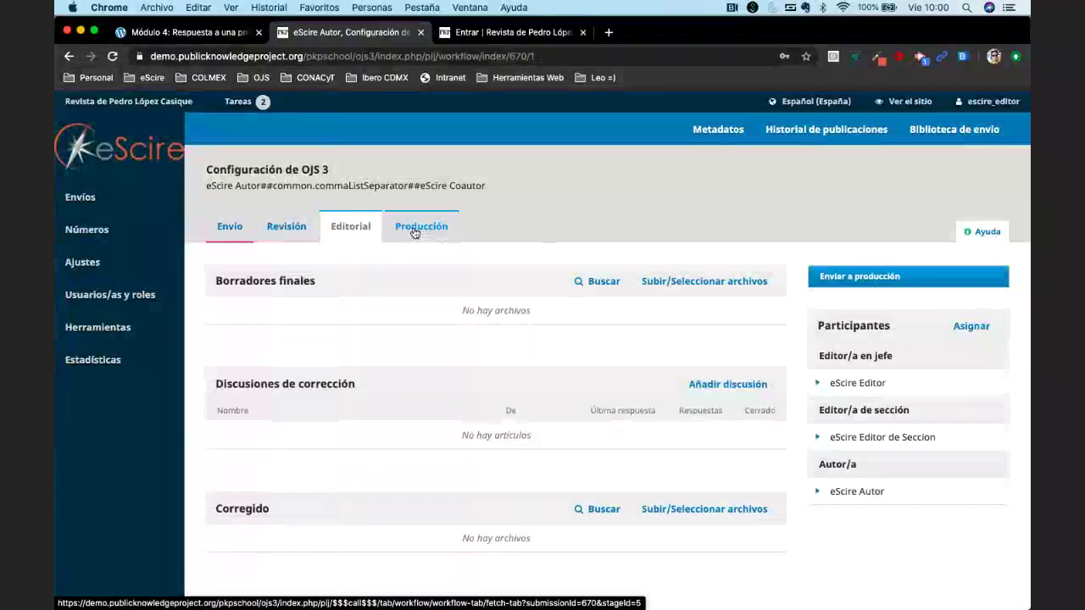
left_click(415, 230)
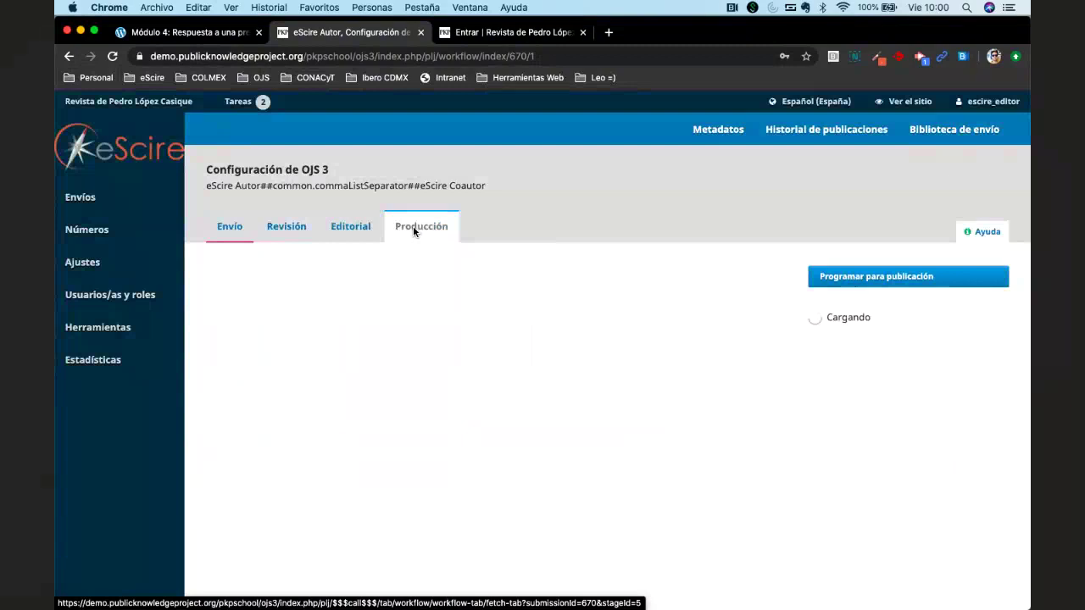
left_click(226, 237)
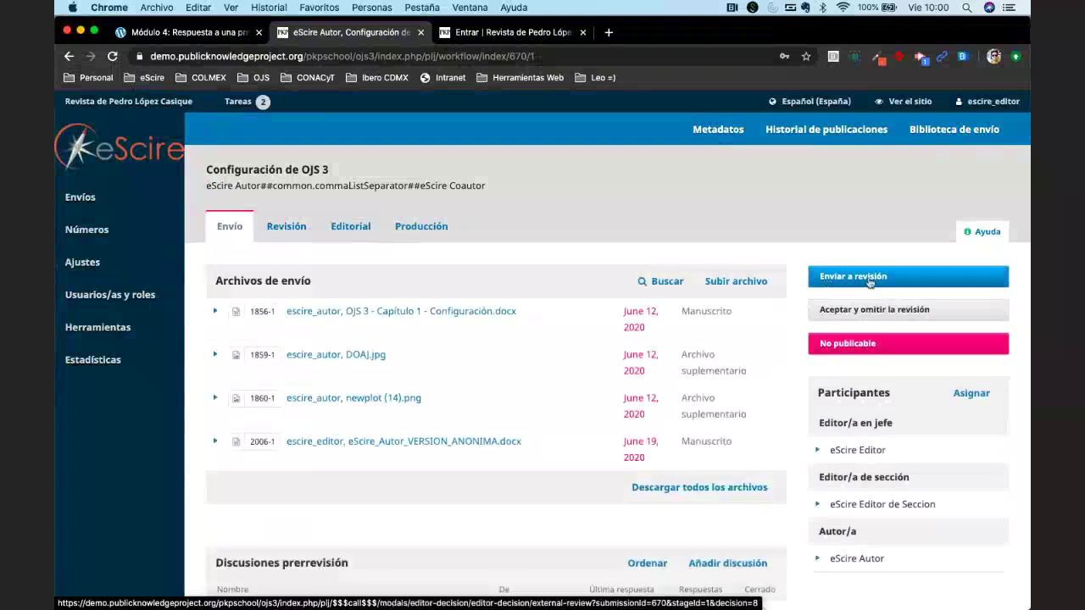
Send submission 670 to review with the anonymised manuscript and two supplementary images, unchecking original file 1856-1.
left_click(877, 279)
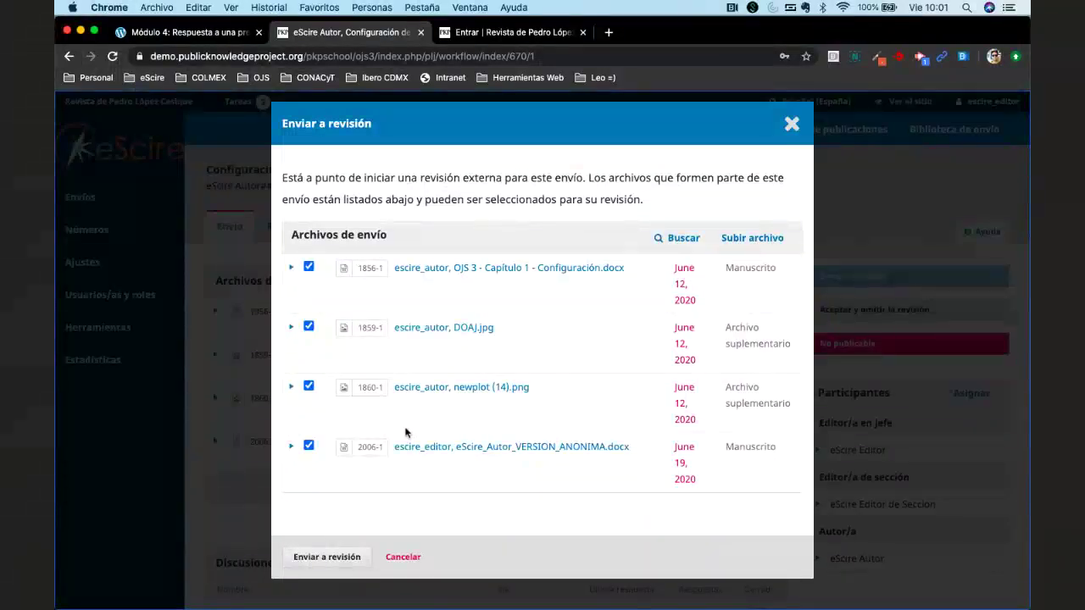
left_click(308, 267)
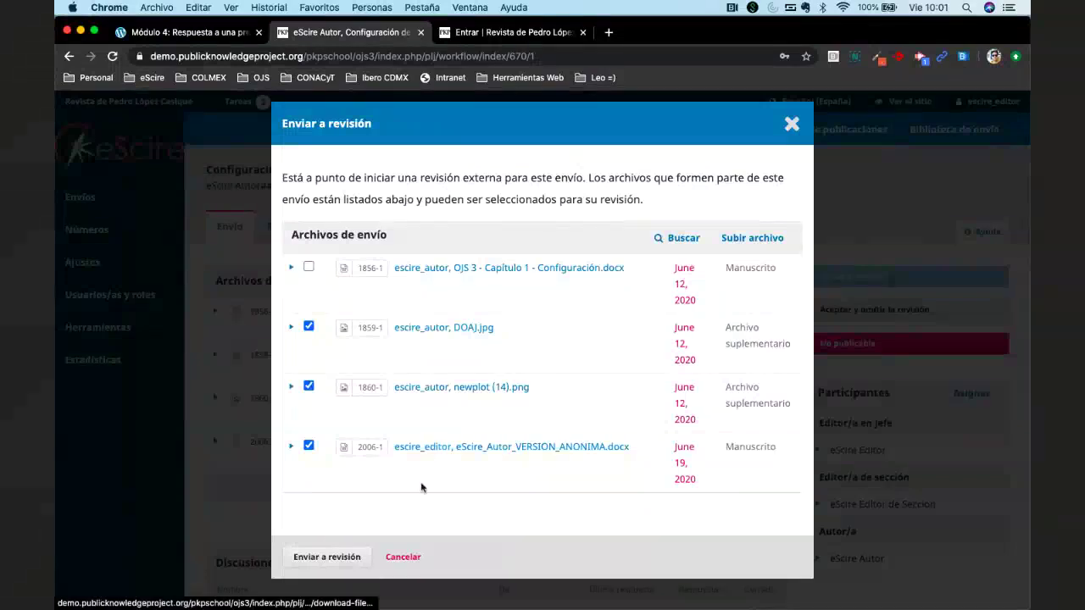
left_click(321, 558)
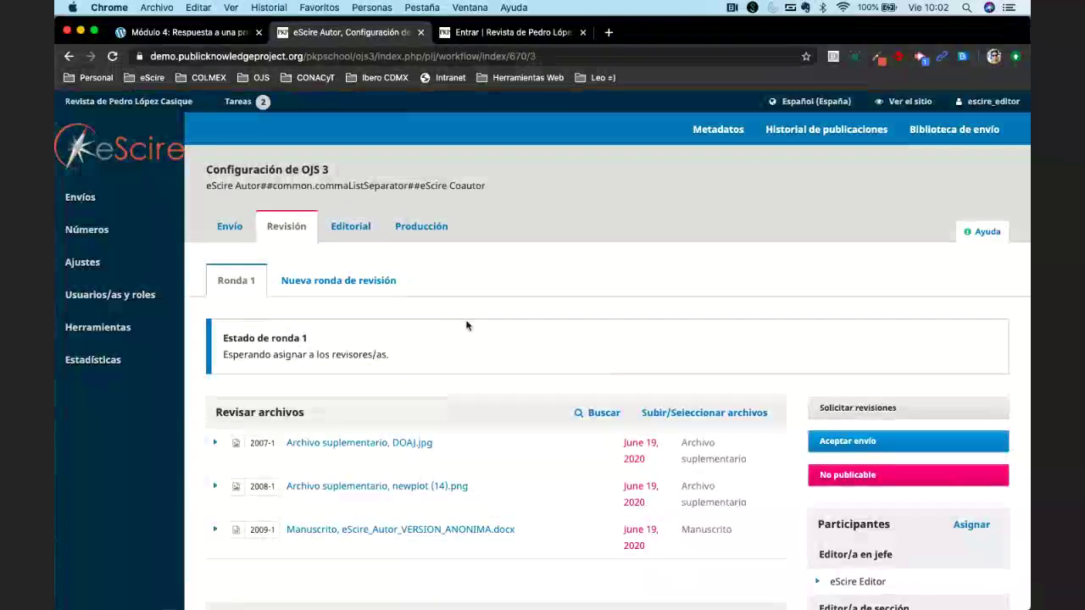
left_click(79, 199)
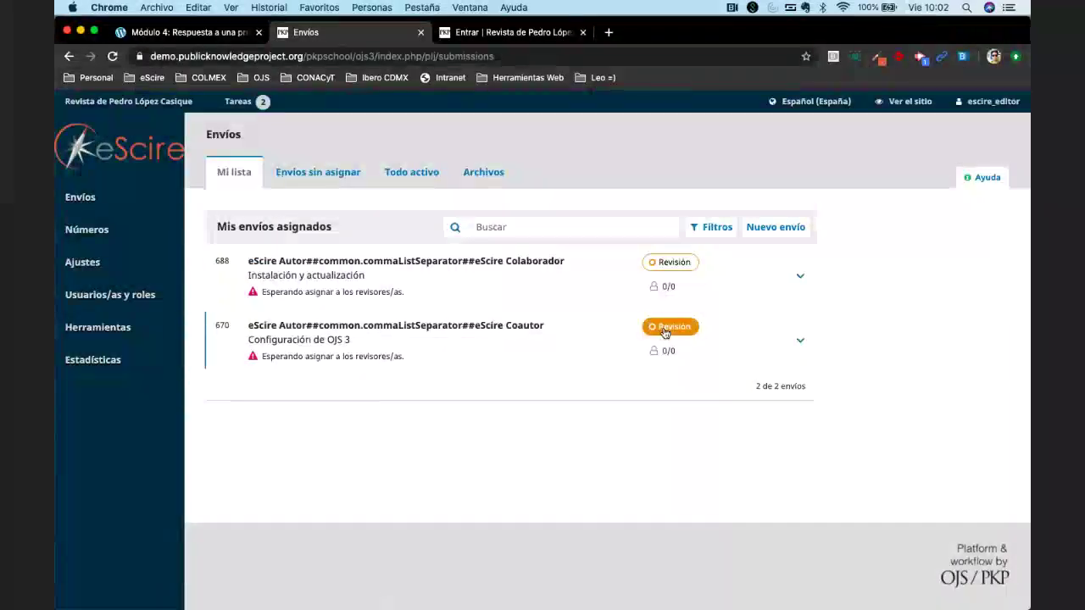
left_click(400, 174)
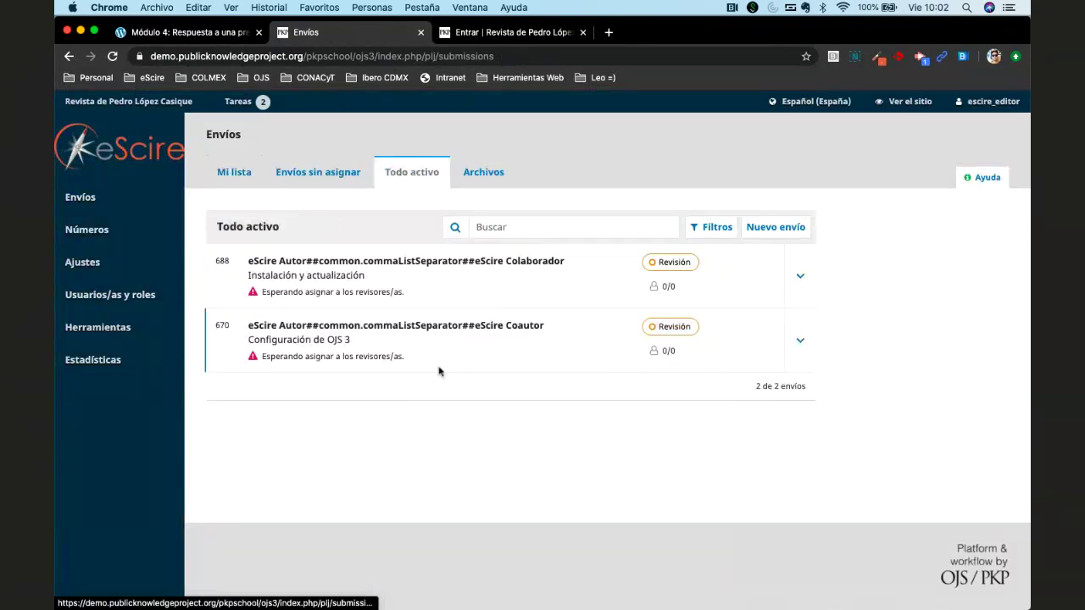
left_click(717, 228)
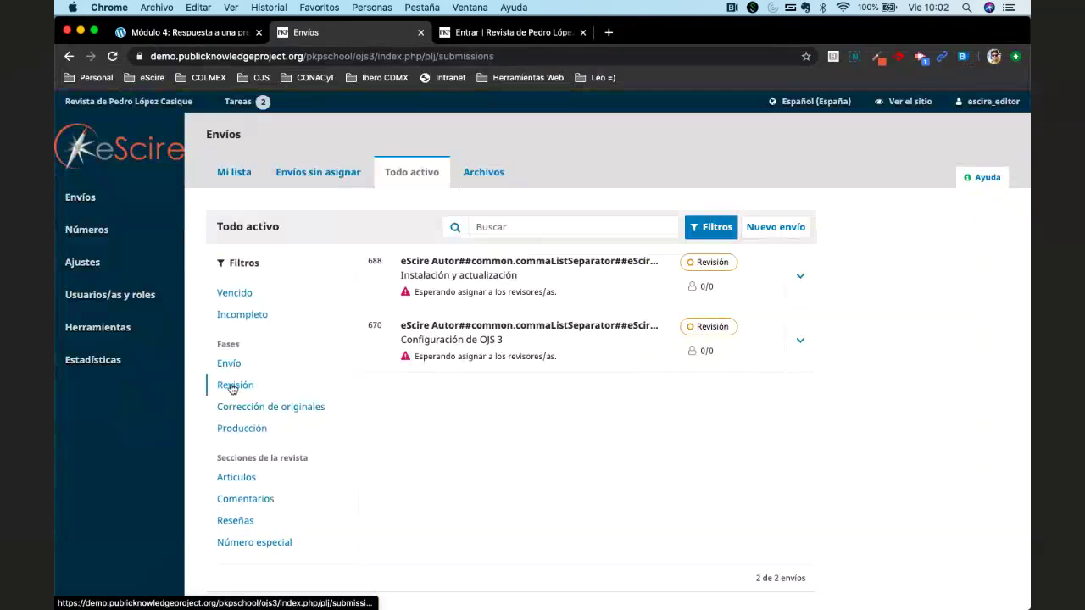
left_click(233, 386)
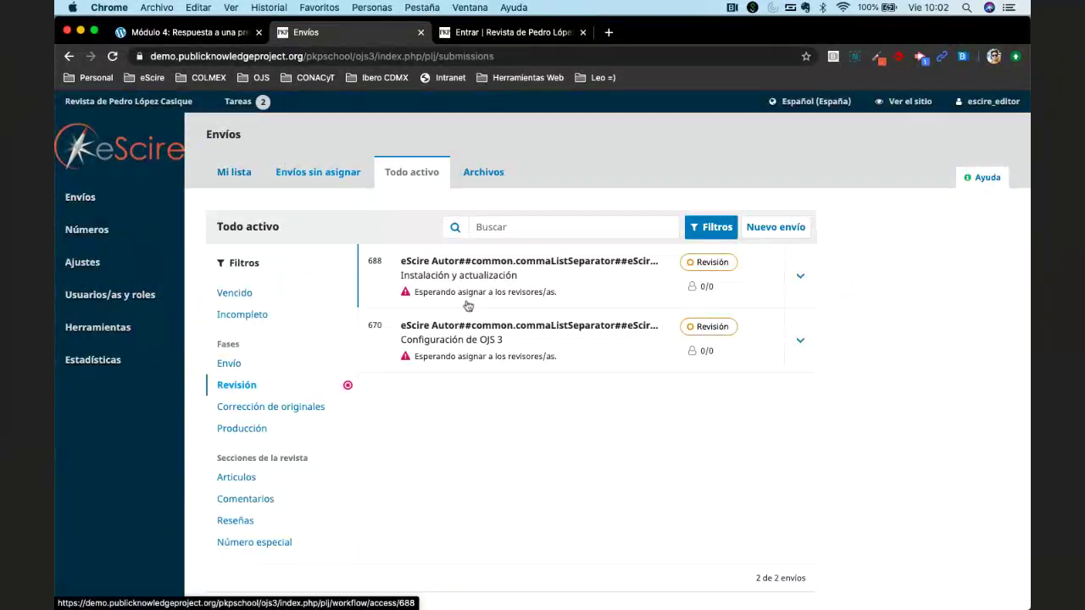
left_click(490, 344)
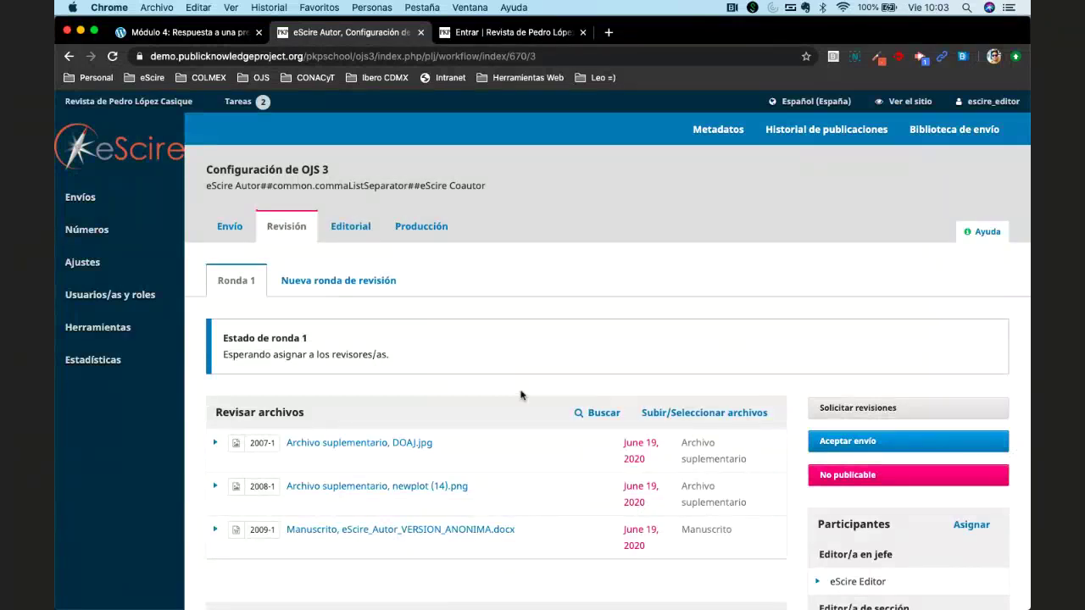
Scroll through the review round page, then switch back to the Envío stage listing the submitted files.
scroll(521, 395, "down", 1)
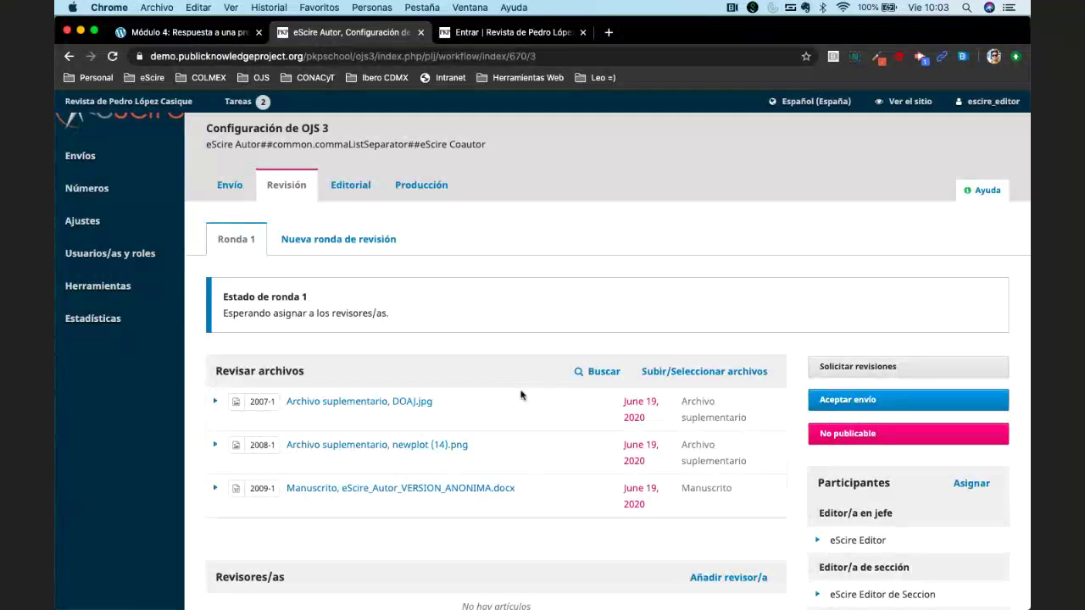
scroll(521, 395, "down", 2)
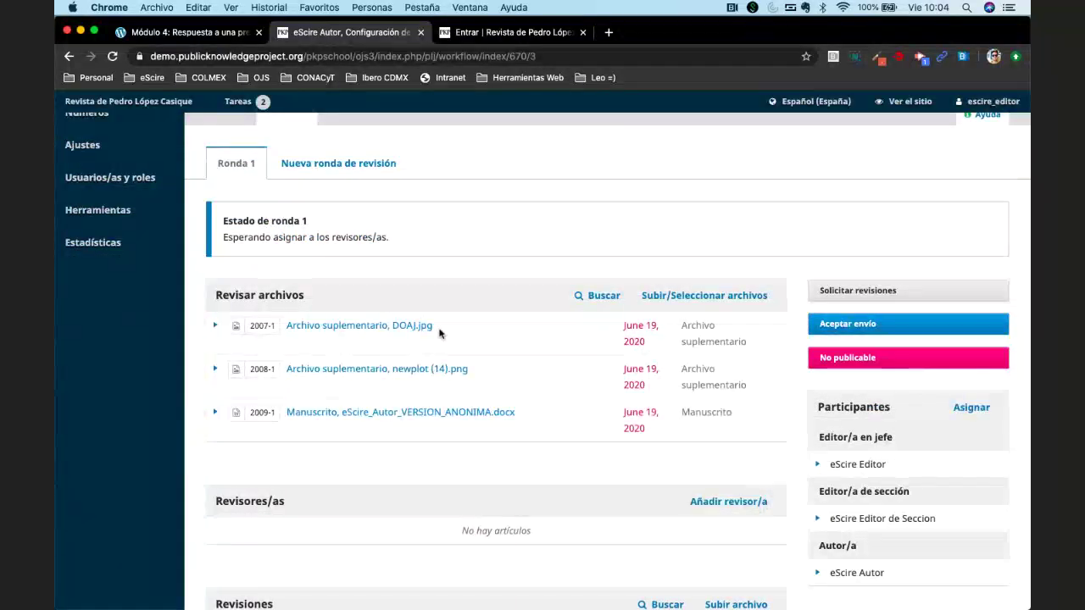
scroll(439, 333, "up", 1)
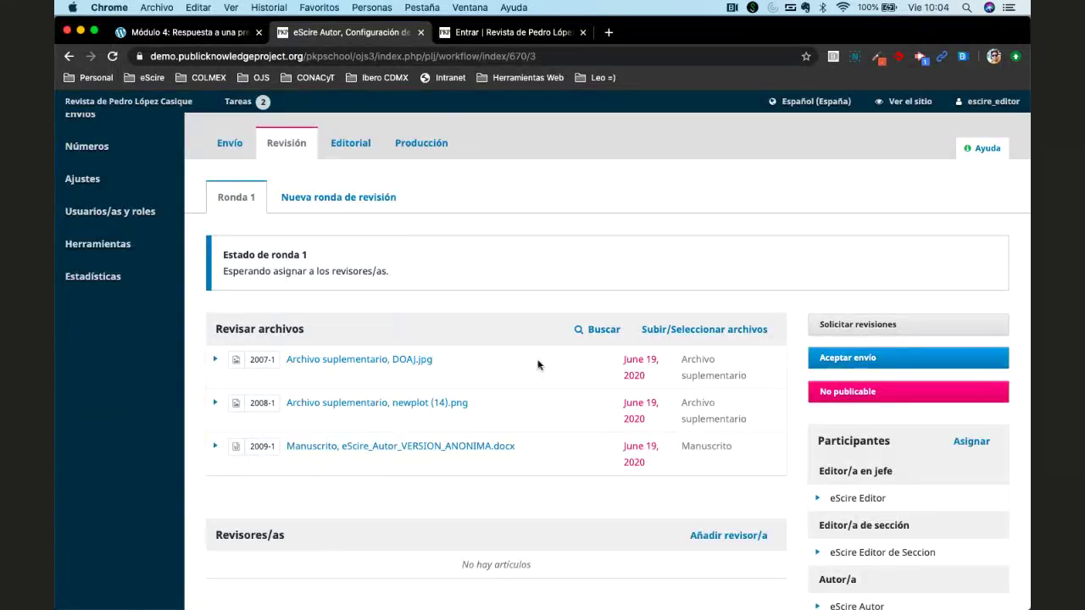
scroll(537, 365, "up", 2)
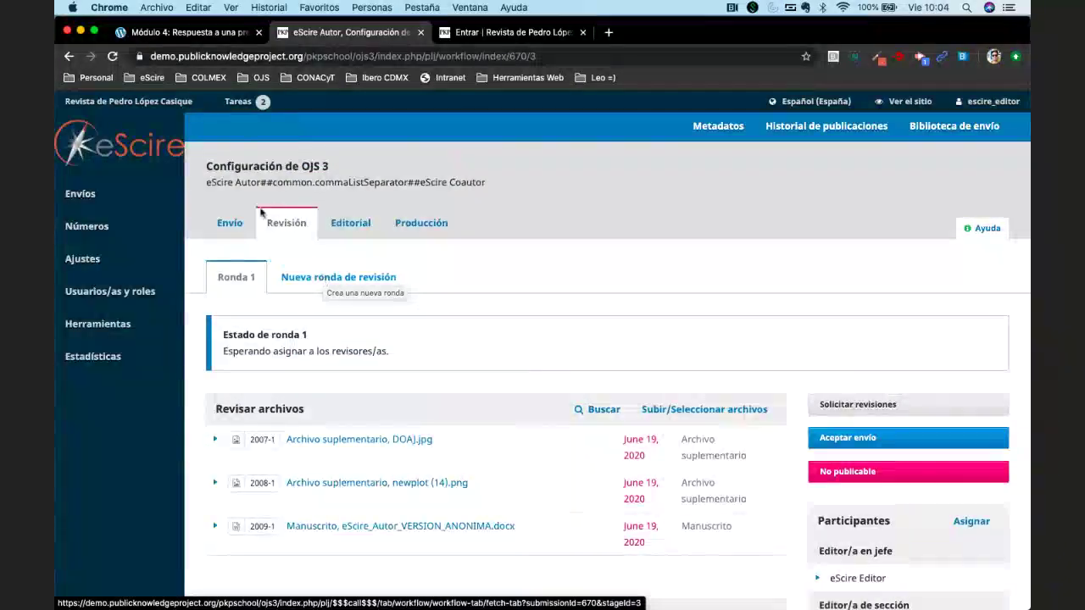
left_click(232, 225)
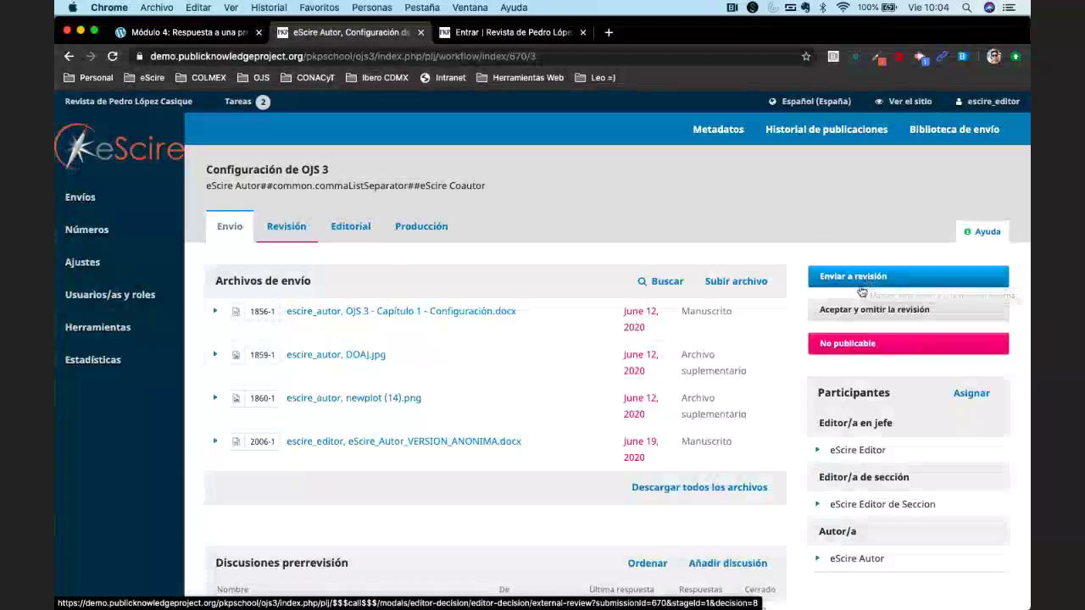
Open review round 2 with file 1856-1 (the Capítulo 1 manuscript) left unchecked.
left_click(907, 286)
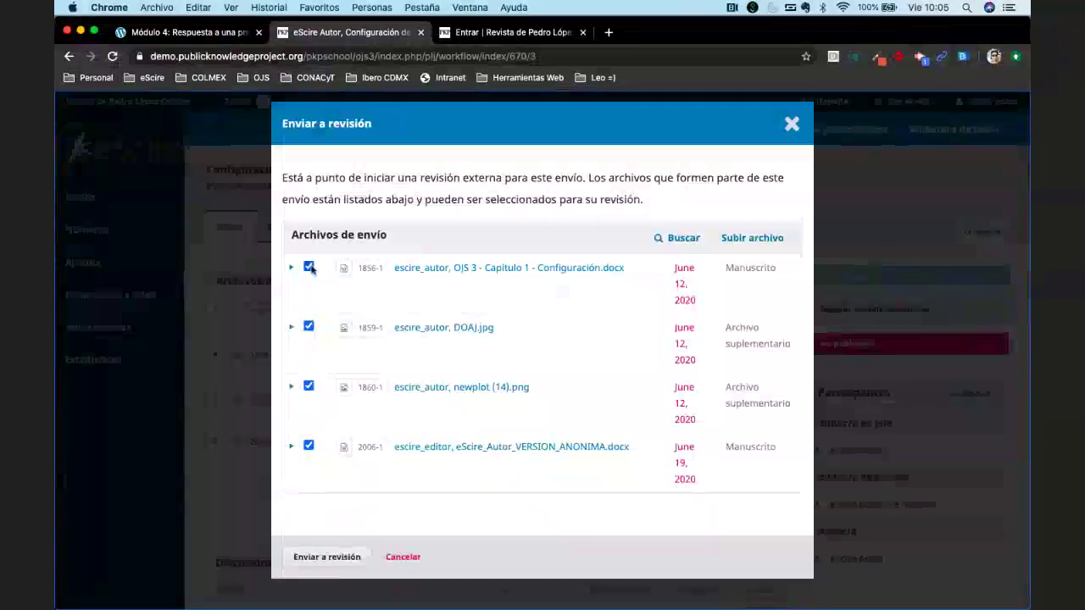
left_click(308, 267)
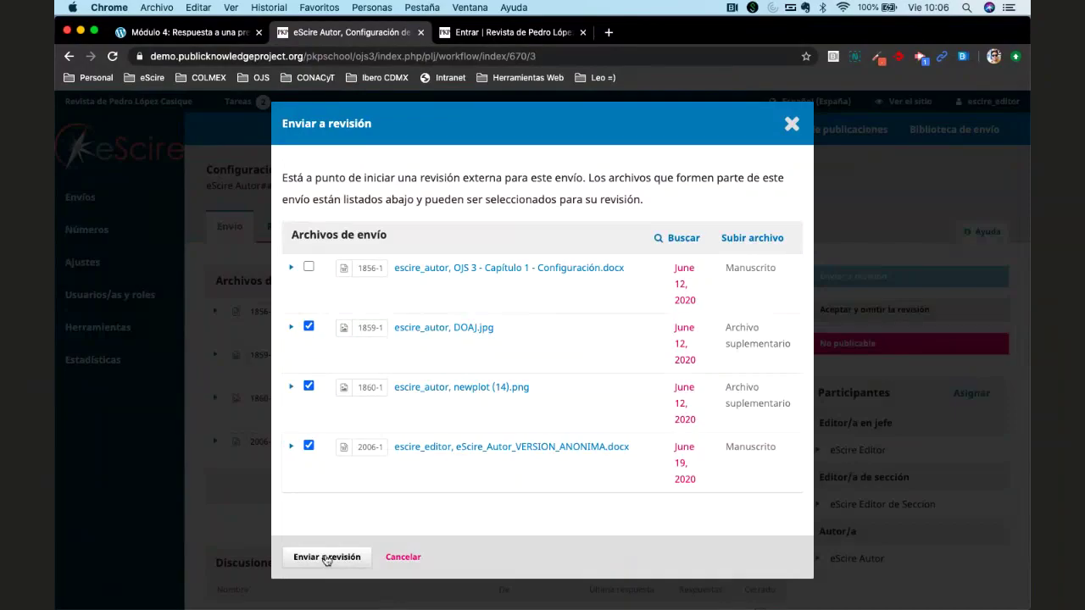
left_click(327, 558)
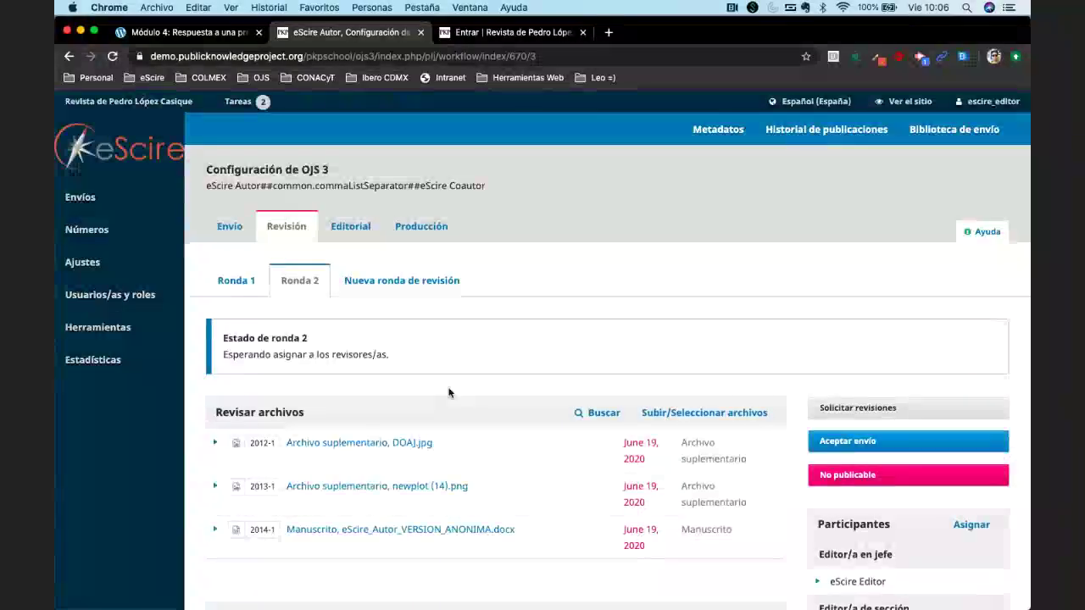
scroll(449, 393, "down", 2)
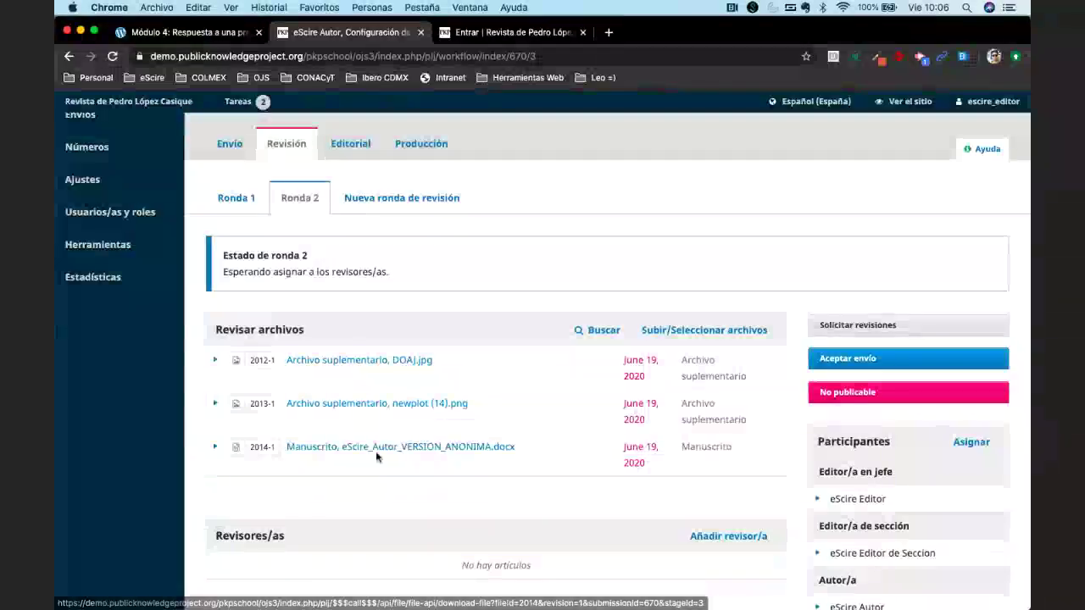
scroll(591, 356, "down", 1)
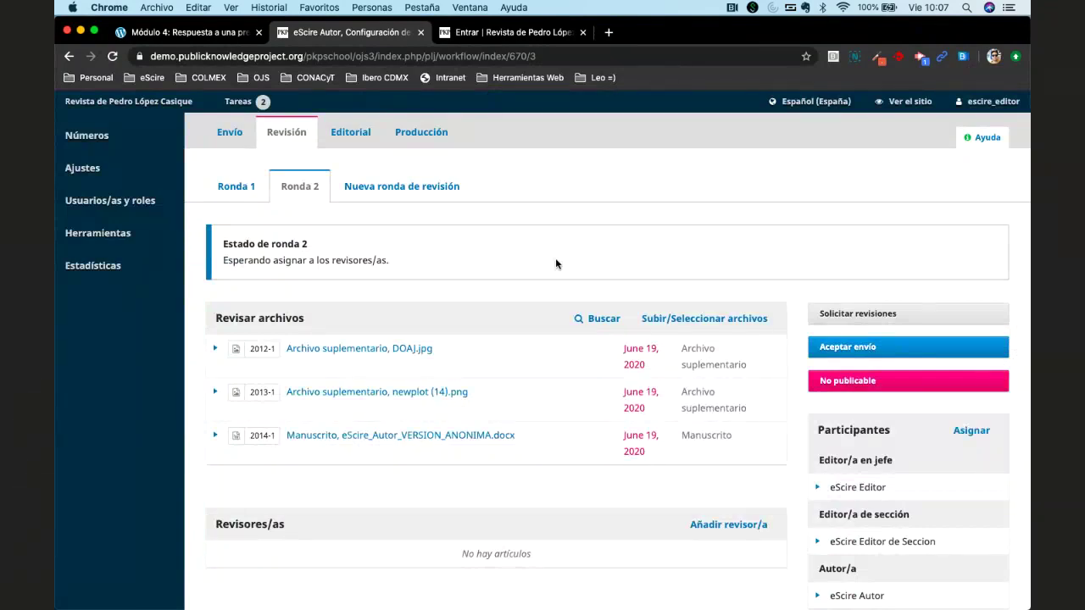
scroll(555, 263, "down", 1)
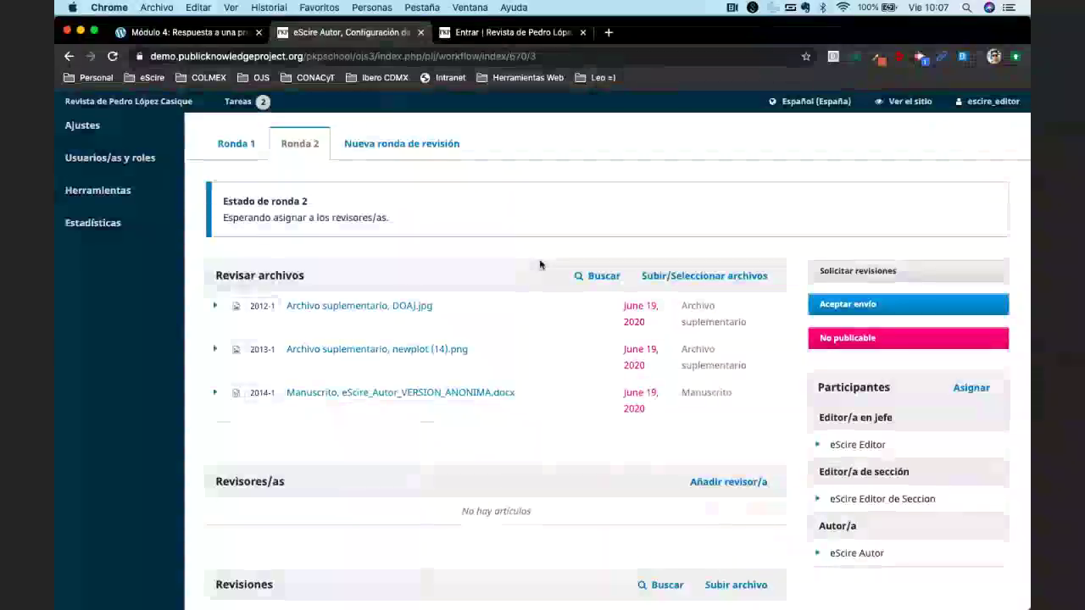
scroll(539, 264, "down", 5)
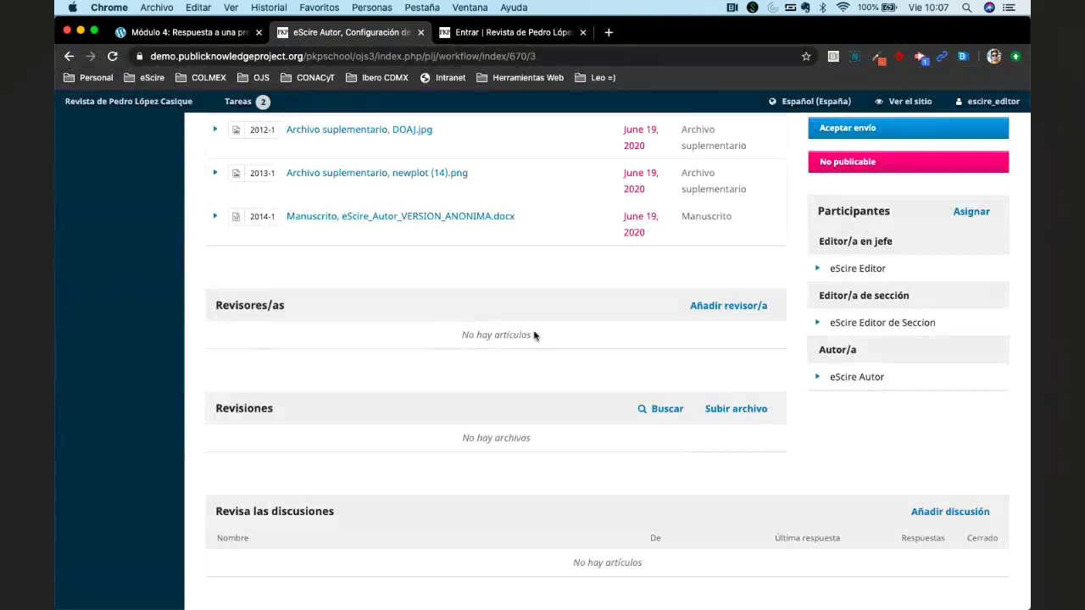
Open the Añadir revisor/a dialog from round 2's Revisores/as section.
left_click(721, 306)
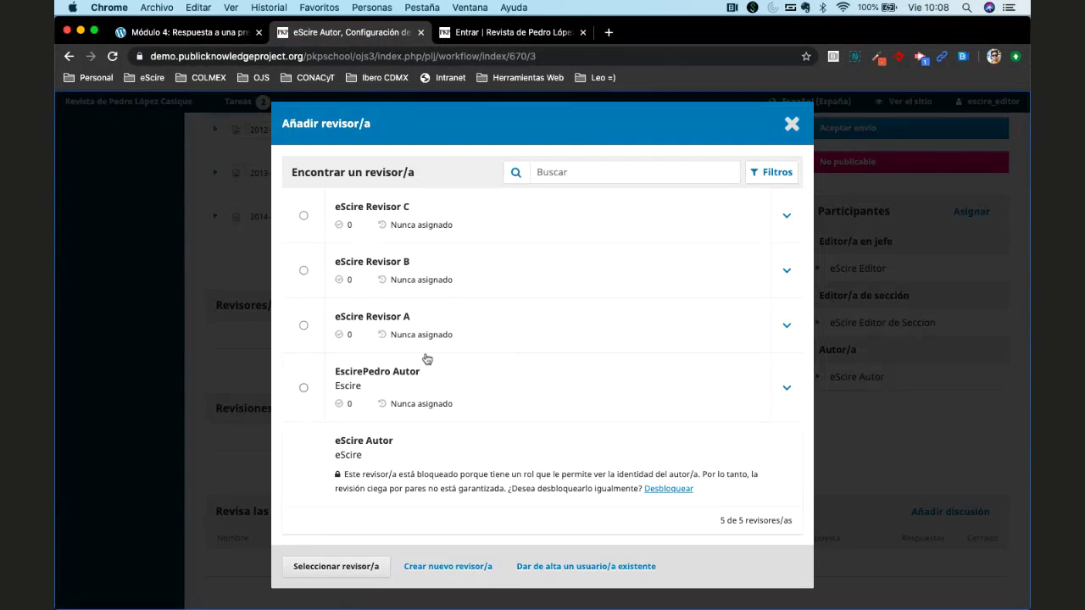
Select eScire Revisor A's radio button in the reviewer candidate list.
left_click(303, 326)
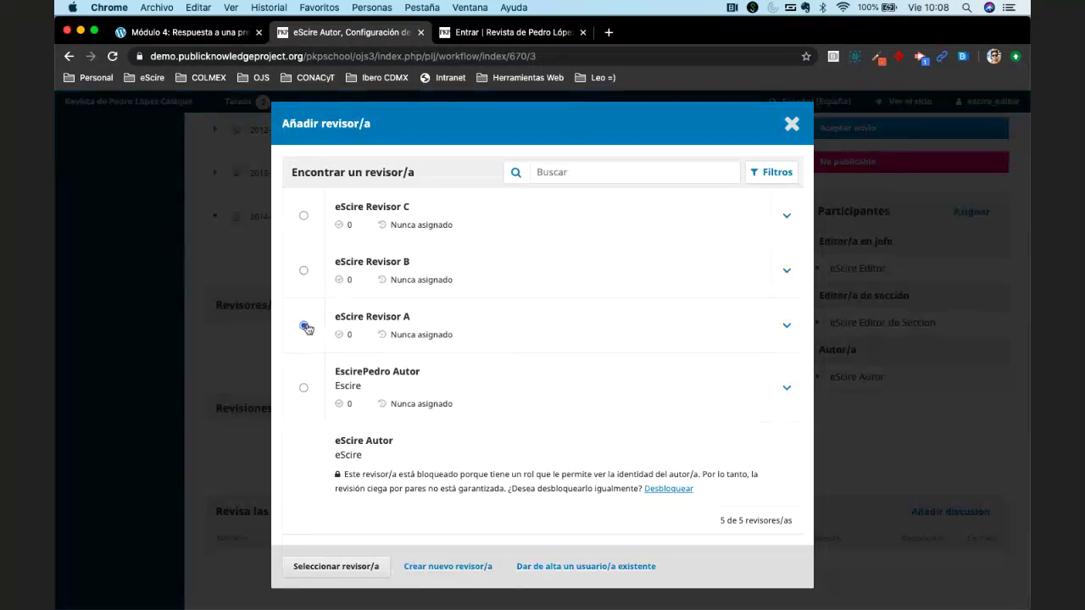
left_click(303, 270)
left_click(305, 325)
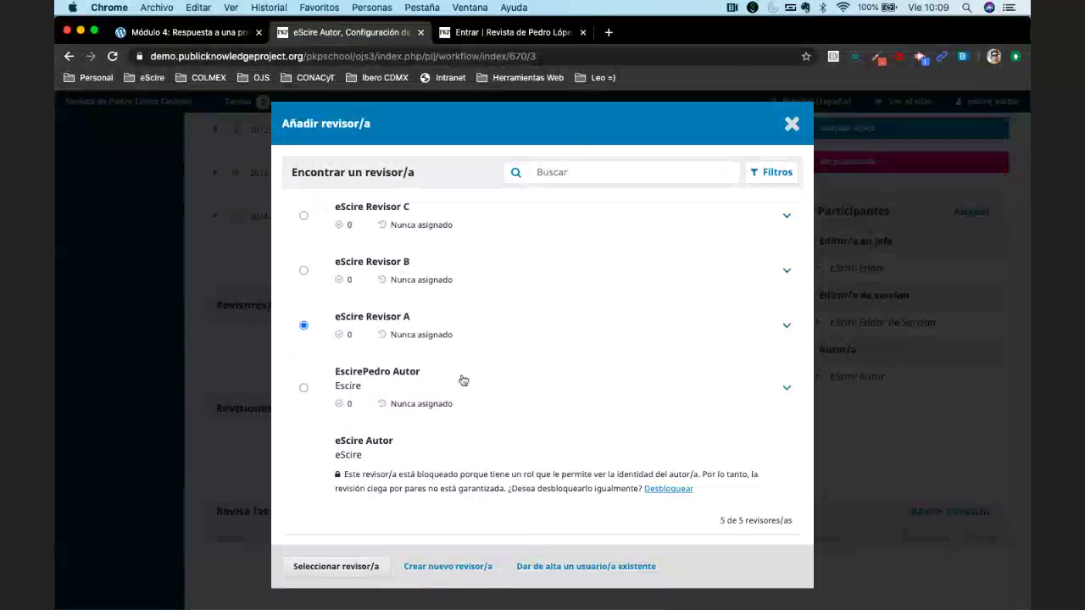
left_click(604, 172)
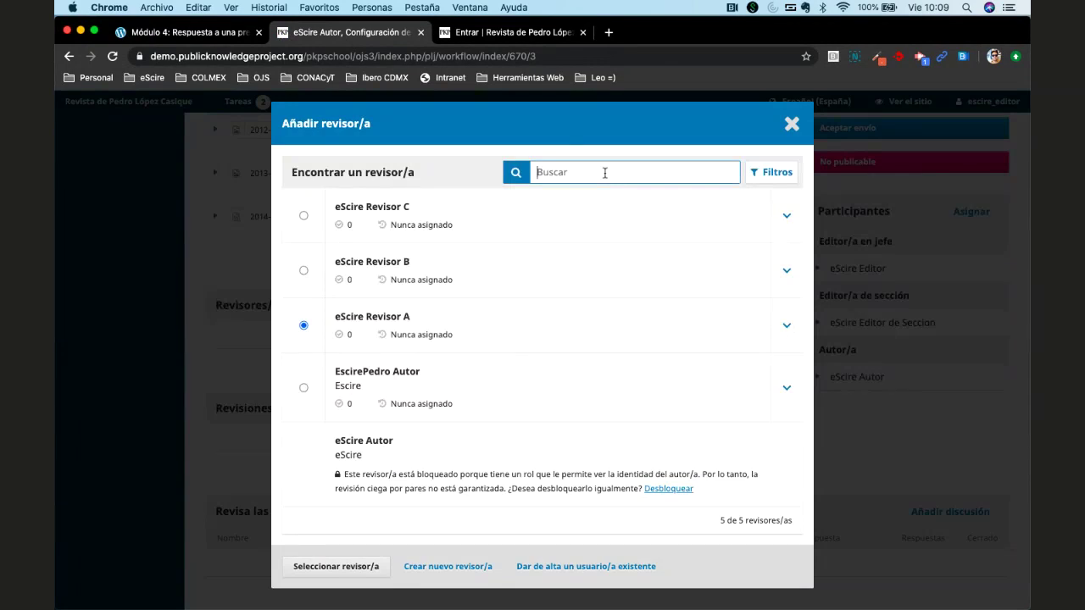
Search reviewers for 'Revisor A', then for the new reviewer's name, which returns 0 matches.
type("Revisro")
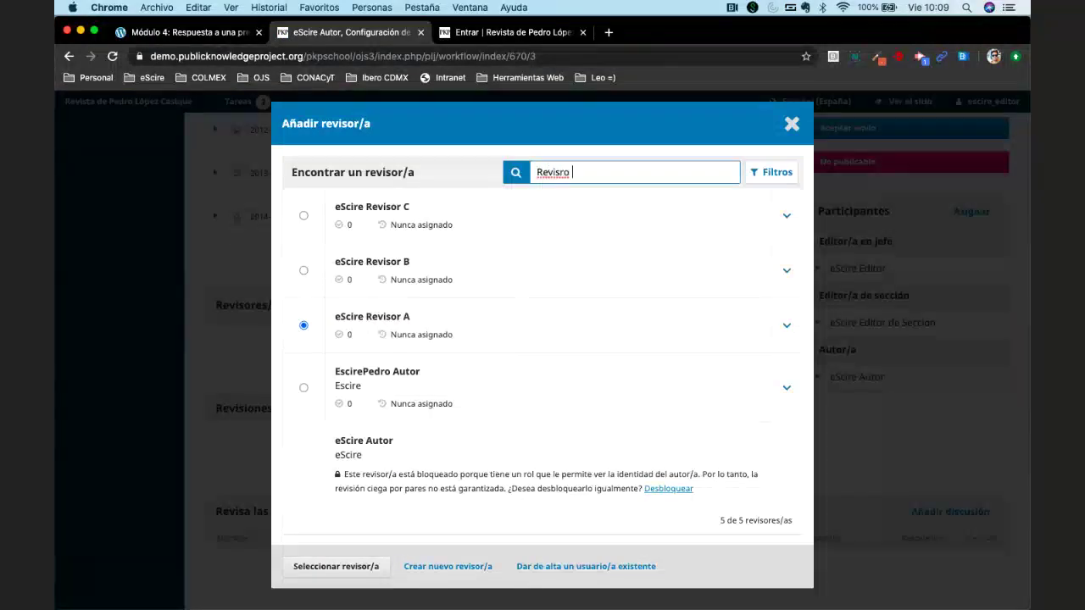
key("BackSpace")
type("or A")
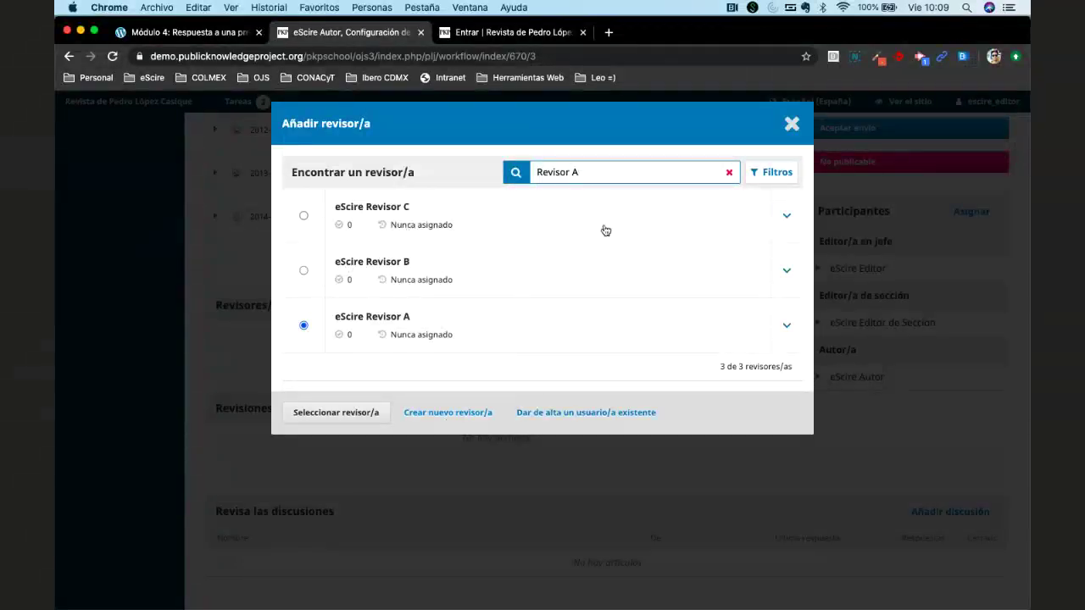
key("BackSpace")
key("BackSpace")
key("BackSpace")
key("BackSpace")
key("BackSpace")
key("BackSpace")
key("BackSpace")
key("BackSpace")
key("BackSpace")
type("Irais")
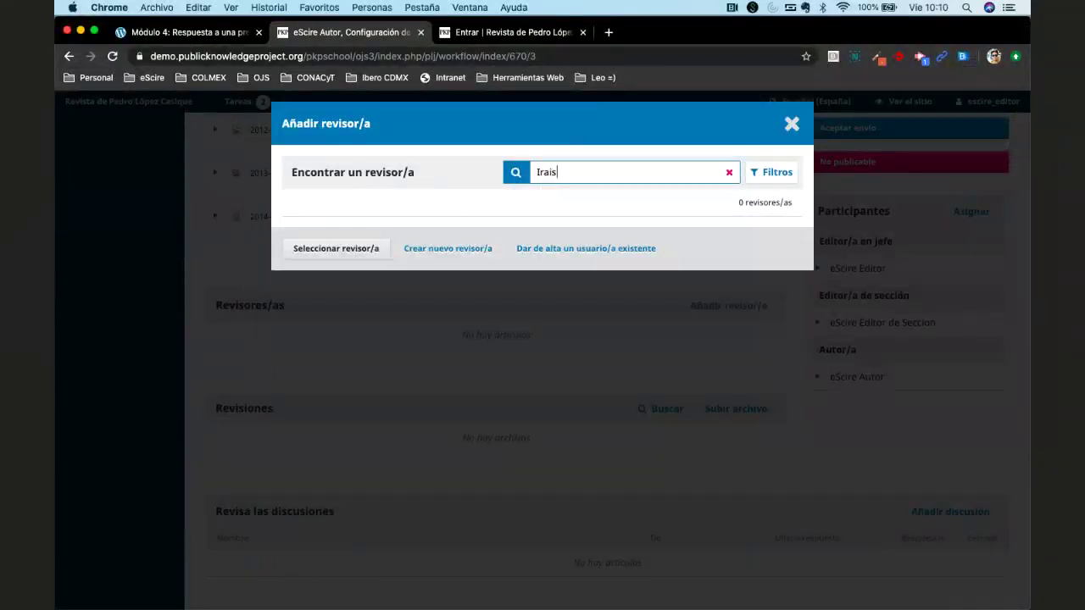
Start a new reviewer account and enter its given and family names, including the English versions.
left_click(471, 249)
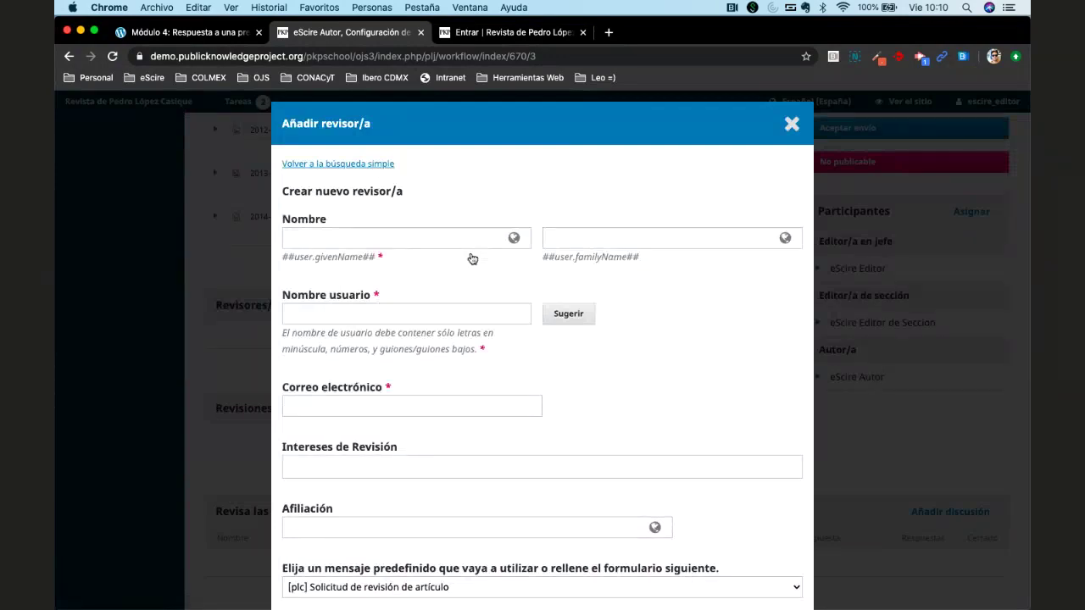
left_click(458, 237)
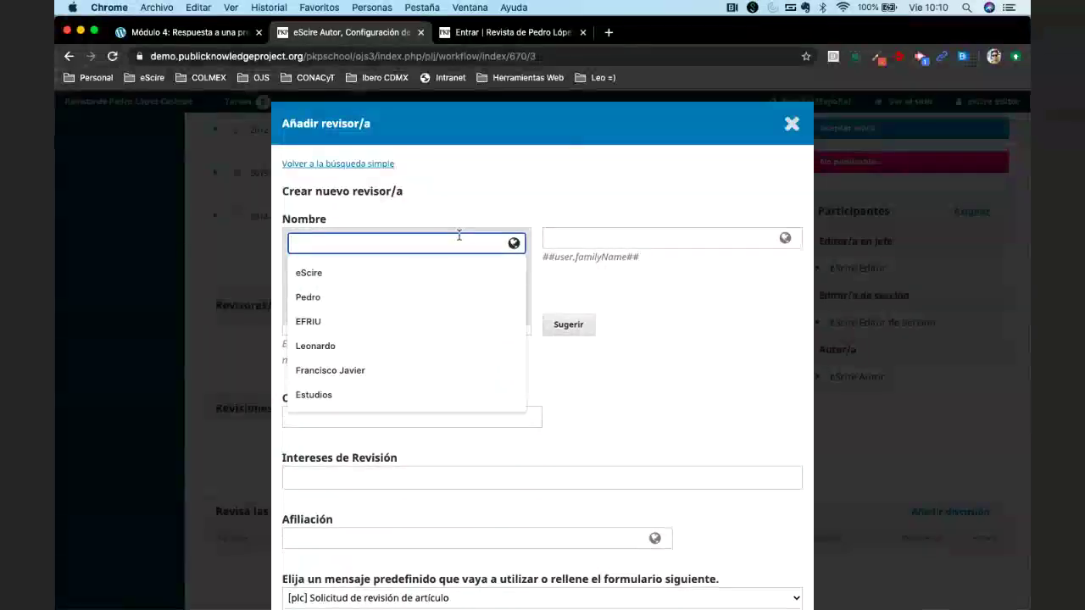
type("eScire")
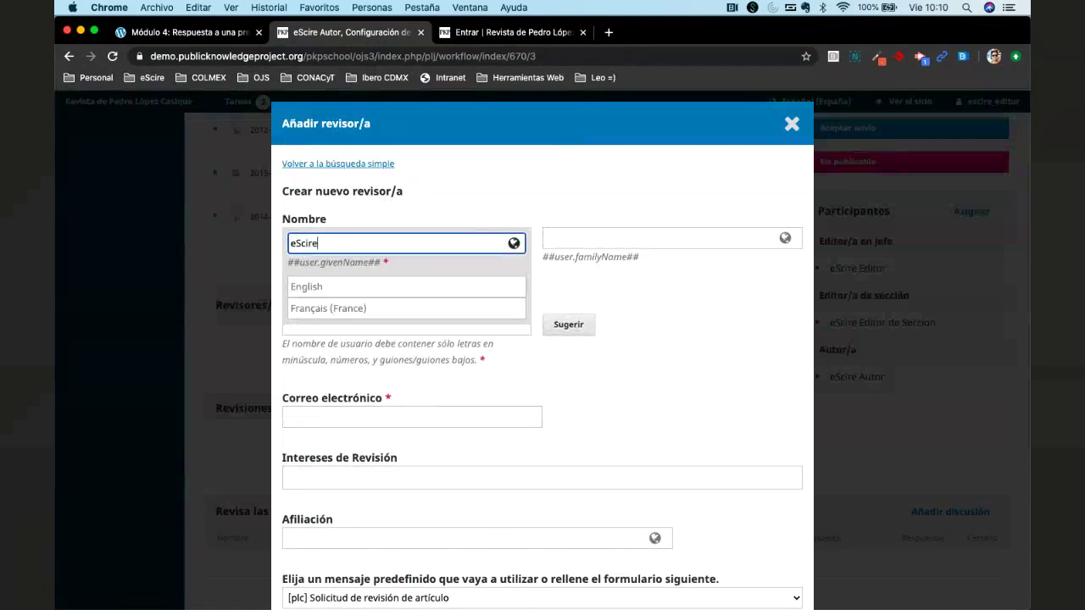
key("Tab")
type("eScire")
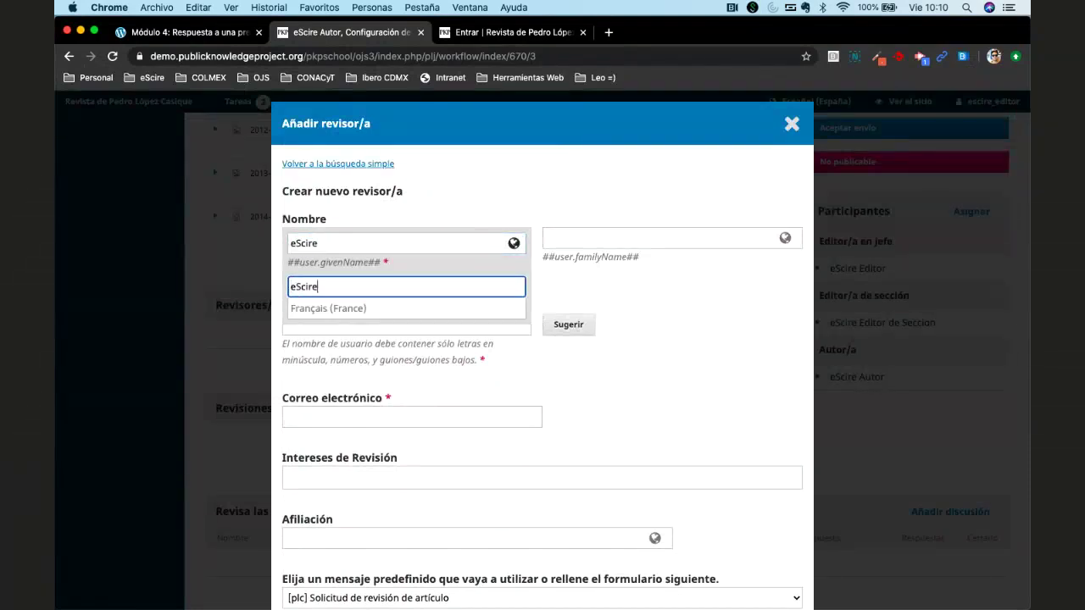
key("Tab")
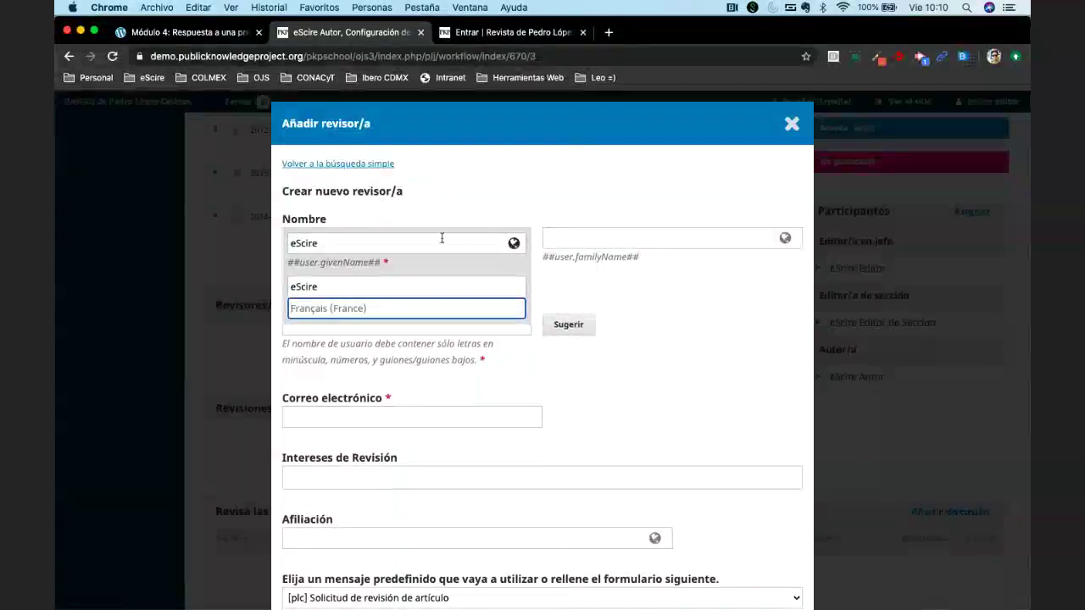
double_click(487, 236)
left_click(569, 246)
type("Irais Revis")
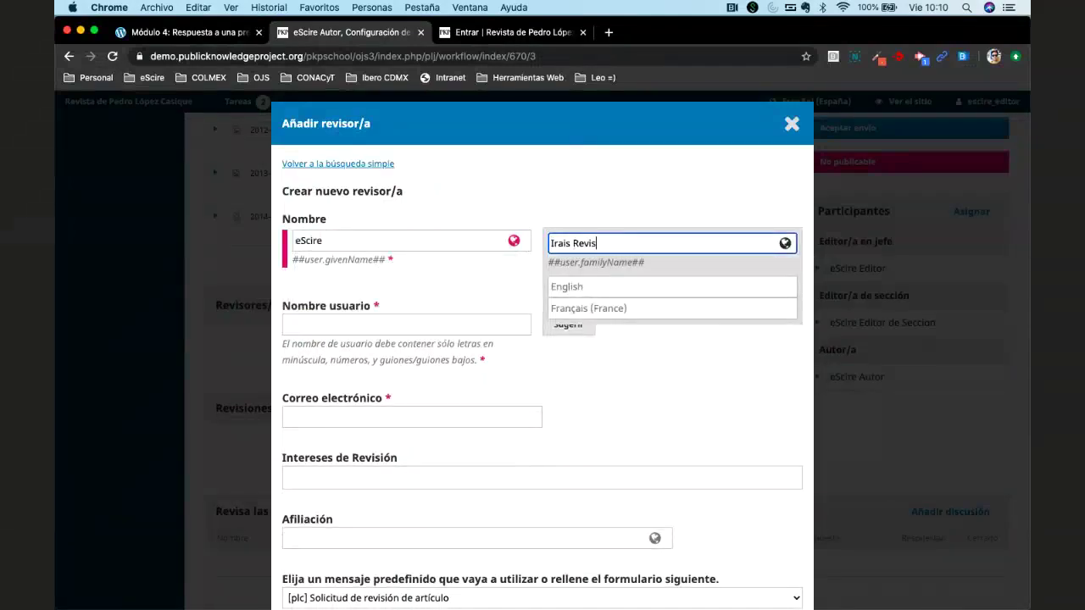
type("ora")
key("Tab")
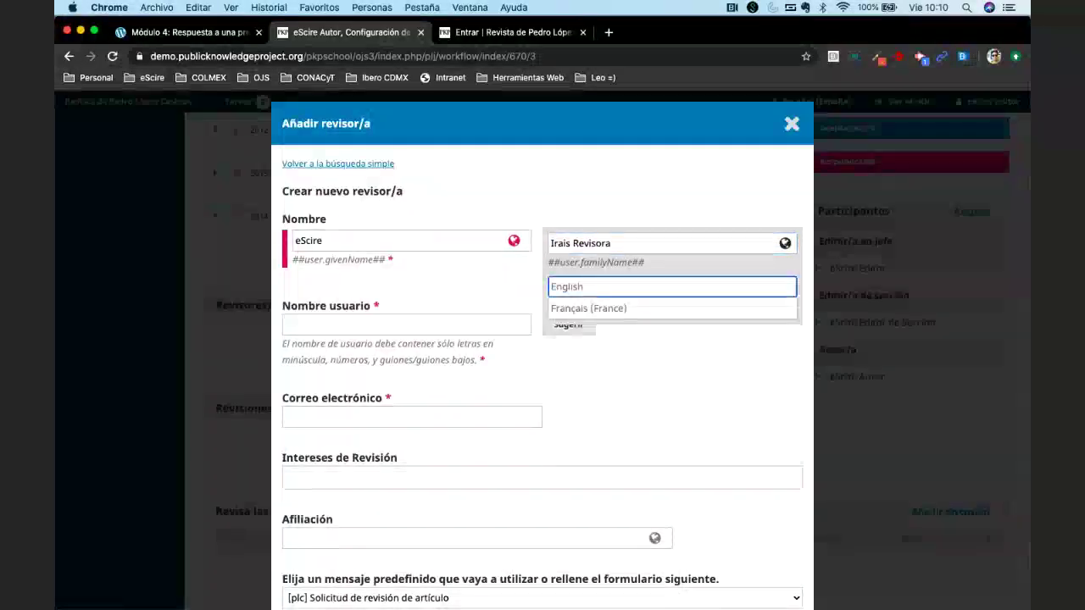
type("Ir")
type("Irais ")
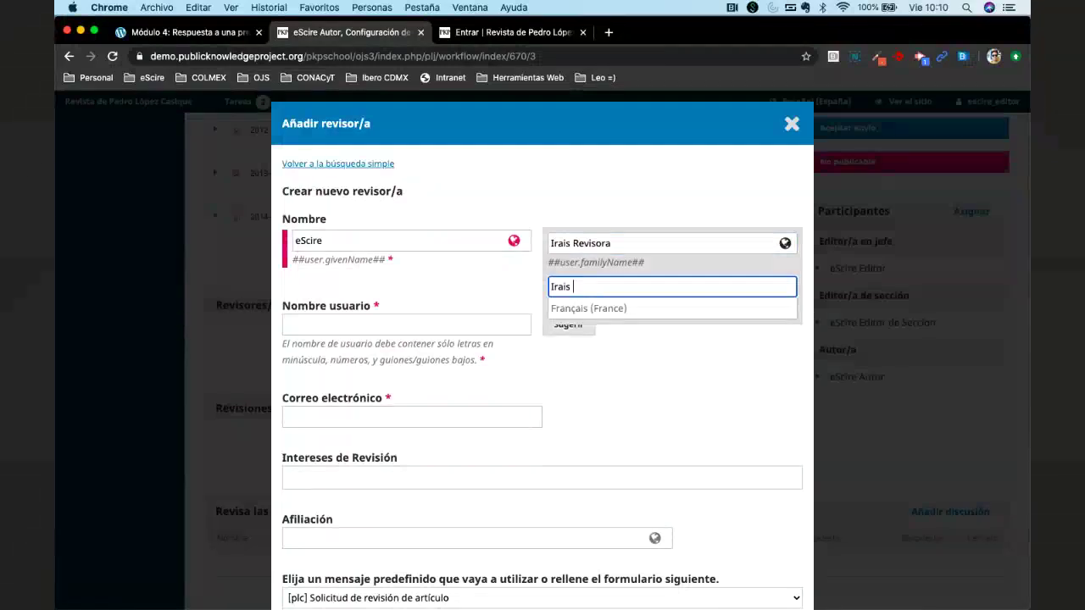
type("Revisa")
Enter the new reviewer's e-mail address, removing the stray trailing comma.
scroll(610, 317, "down", 3)
left_click(474, 310)
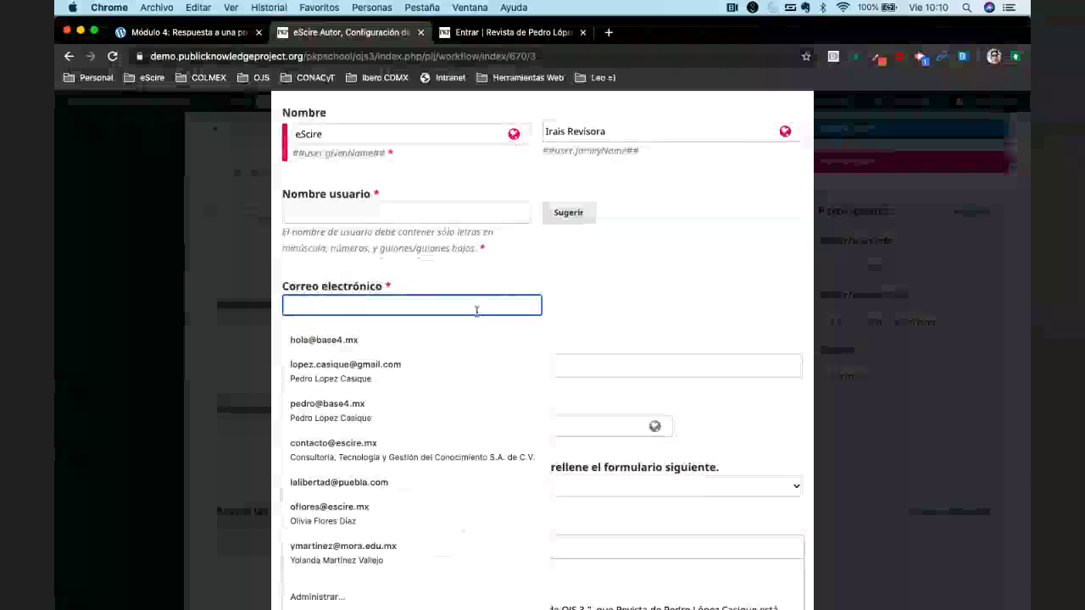
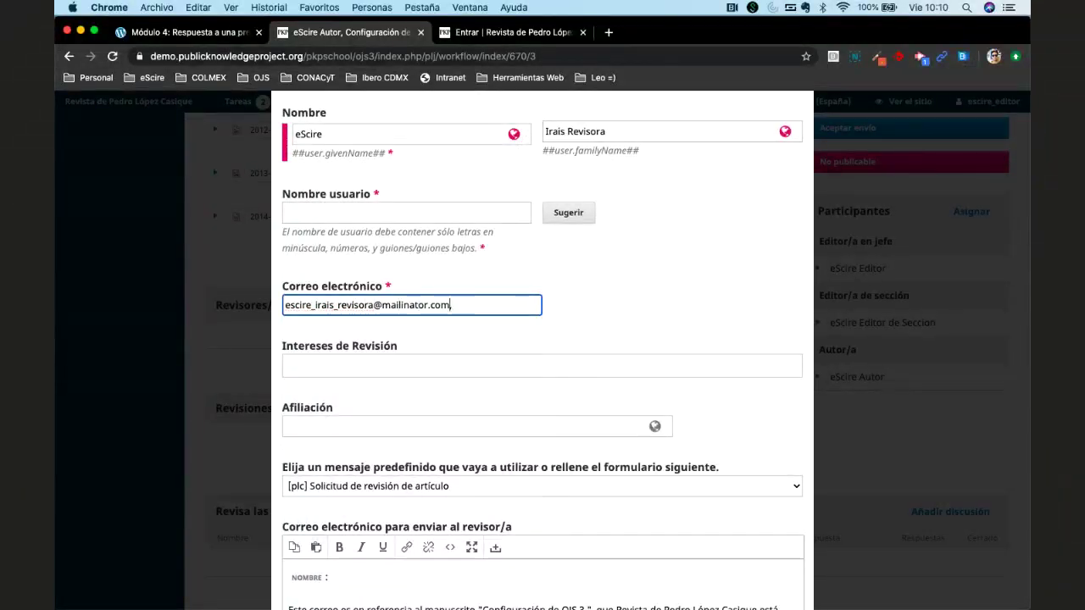
double_click(372, 305)
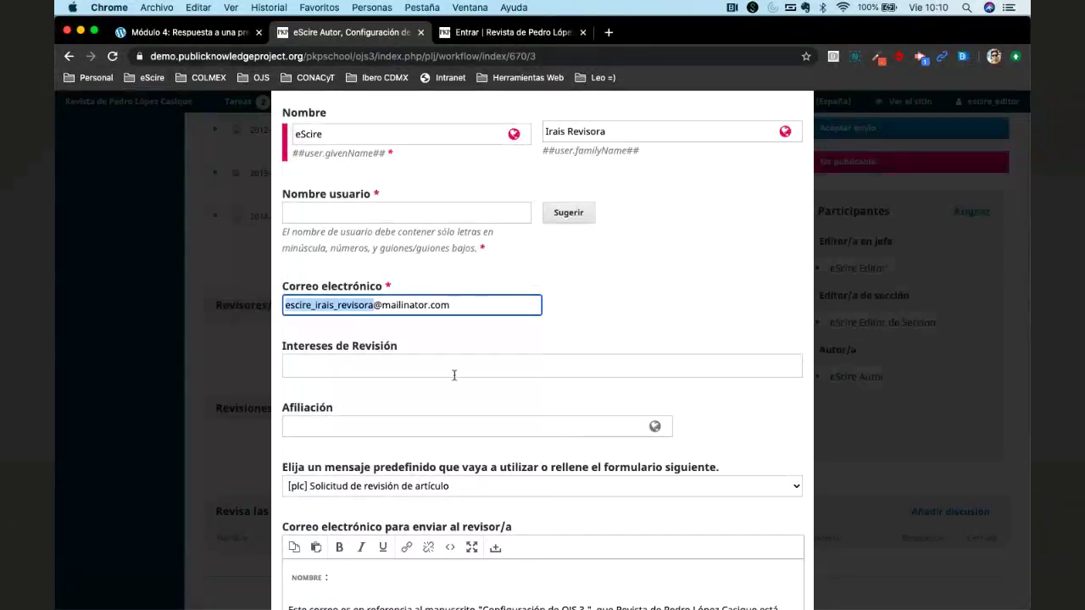
scroll(413, 428, "down", 5)
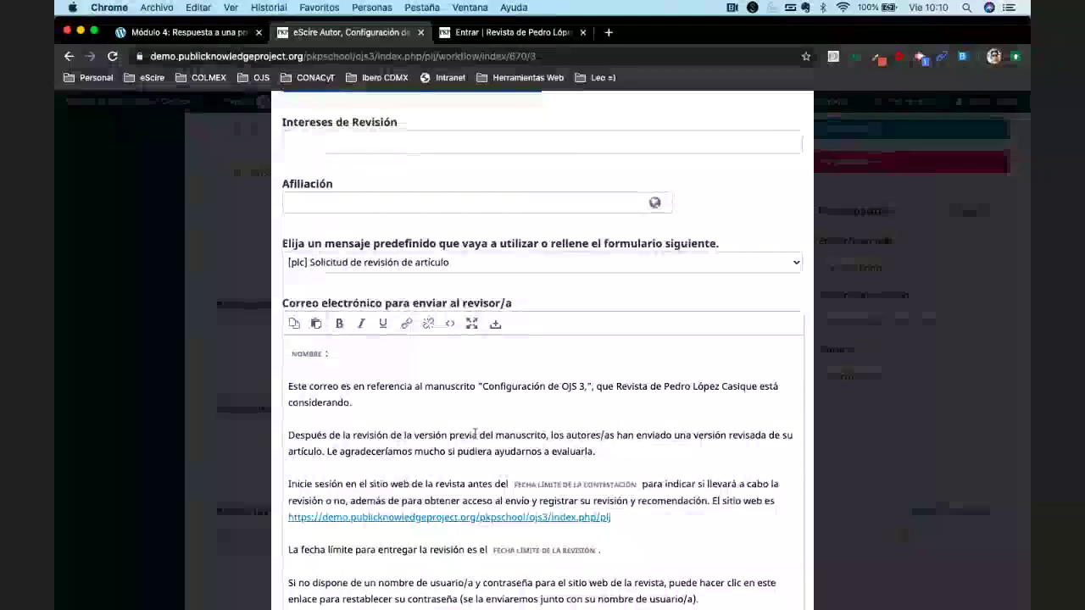
scroll(474, 432, "down", 2)
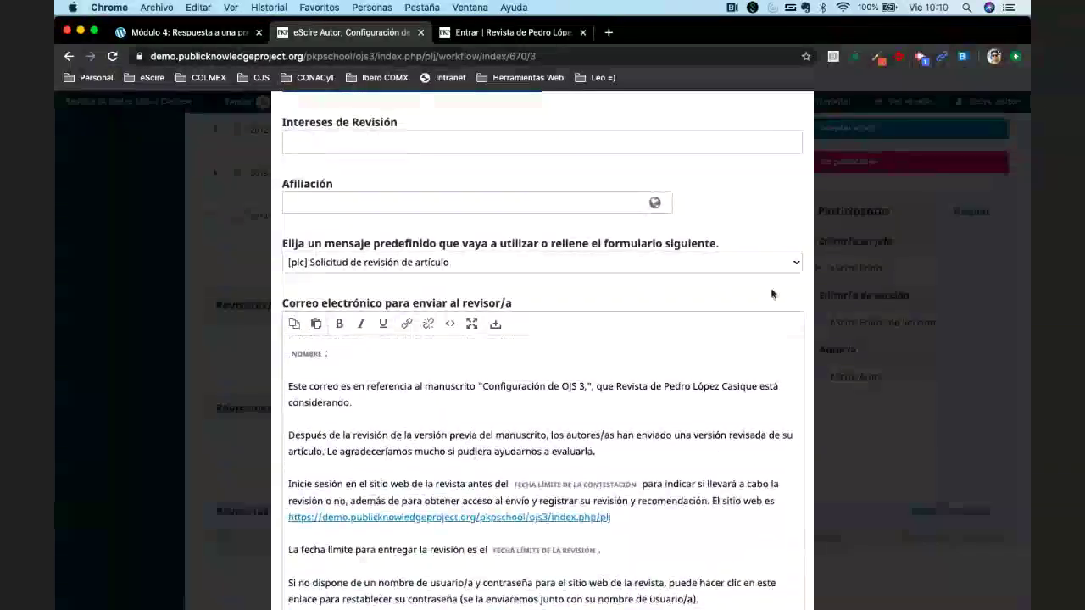
scroll(767, 360, "down", 3)
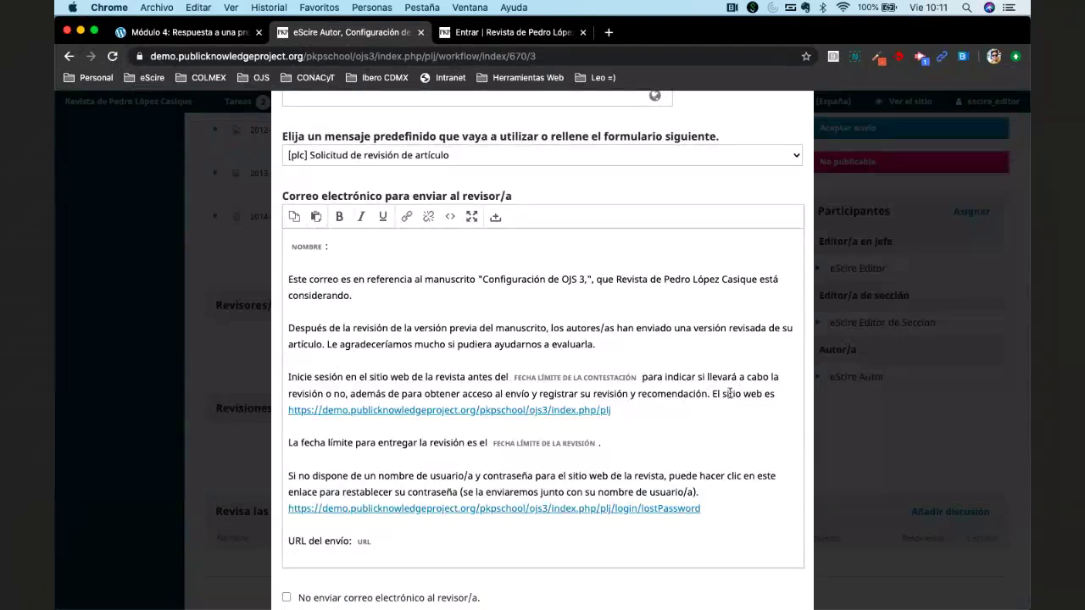
scroll(511, 406, "down", 2)
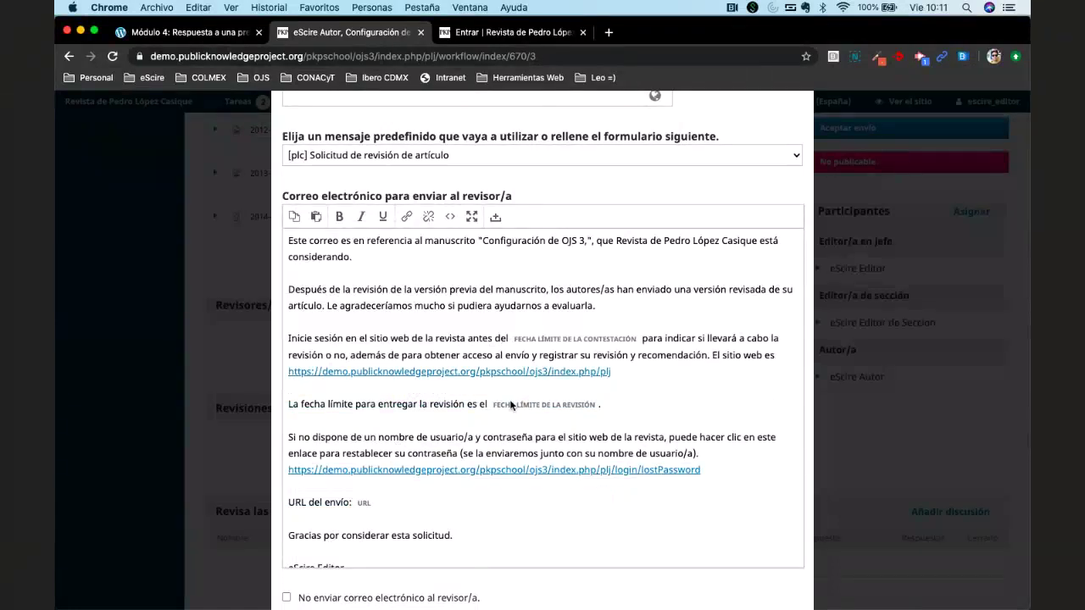
left_click_drag(482, 241, 591, 243)
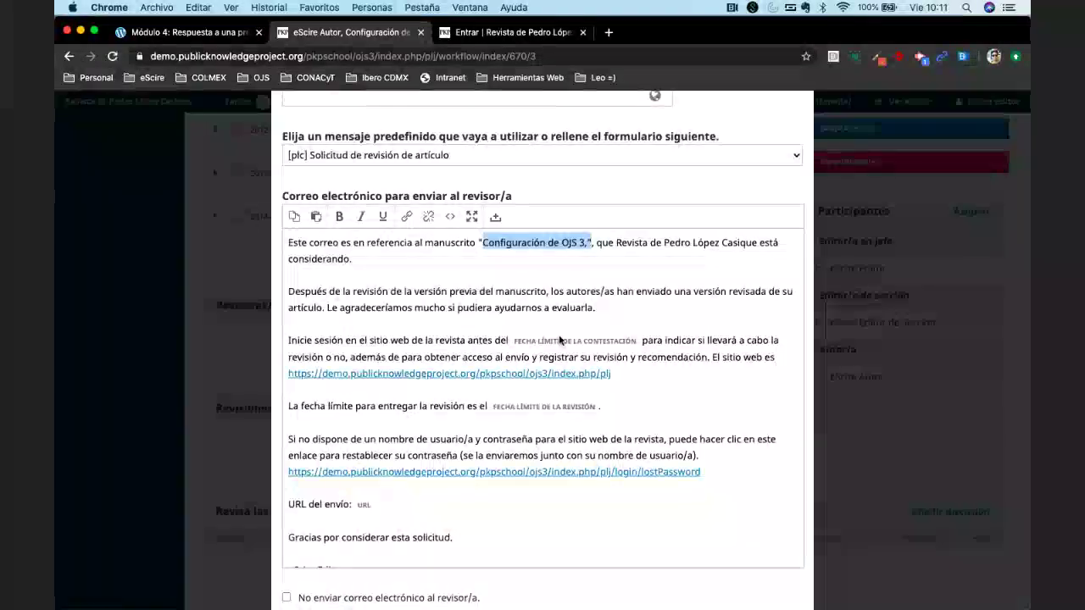
scroll(559, 340, "down", 3)
scroll(537, 593, "down", 1)
scroll(536, 593, "down", 5)
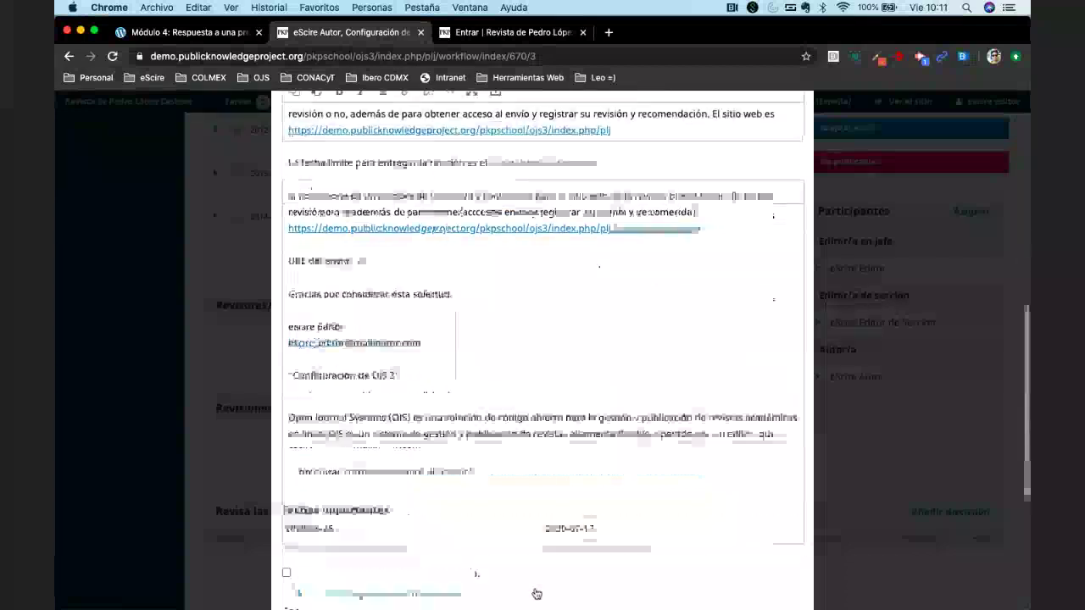
scroll(651, 370, "up", 15)
scroll(650, 370, "down", 5)
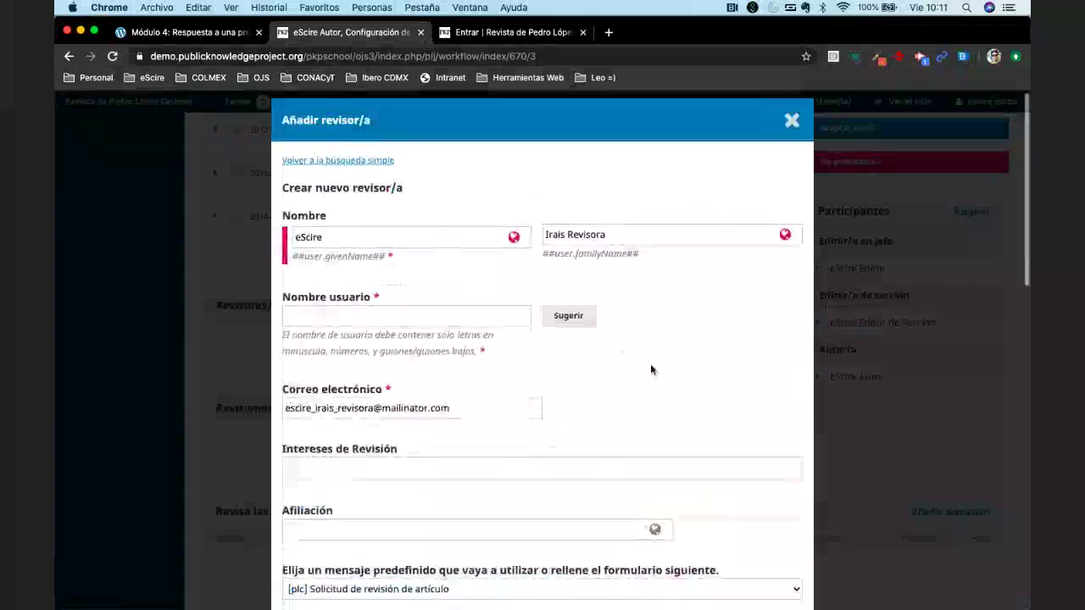
scroll(649, 370, "down", 2)
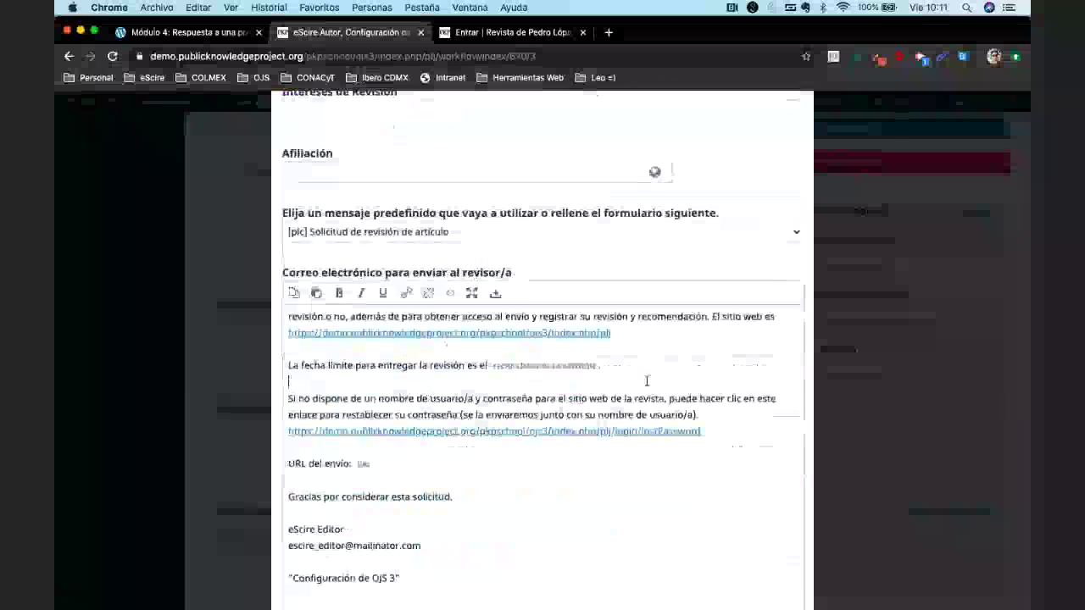
key("super+a")
key("BackSpace")
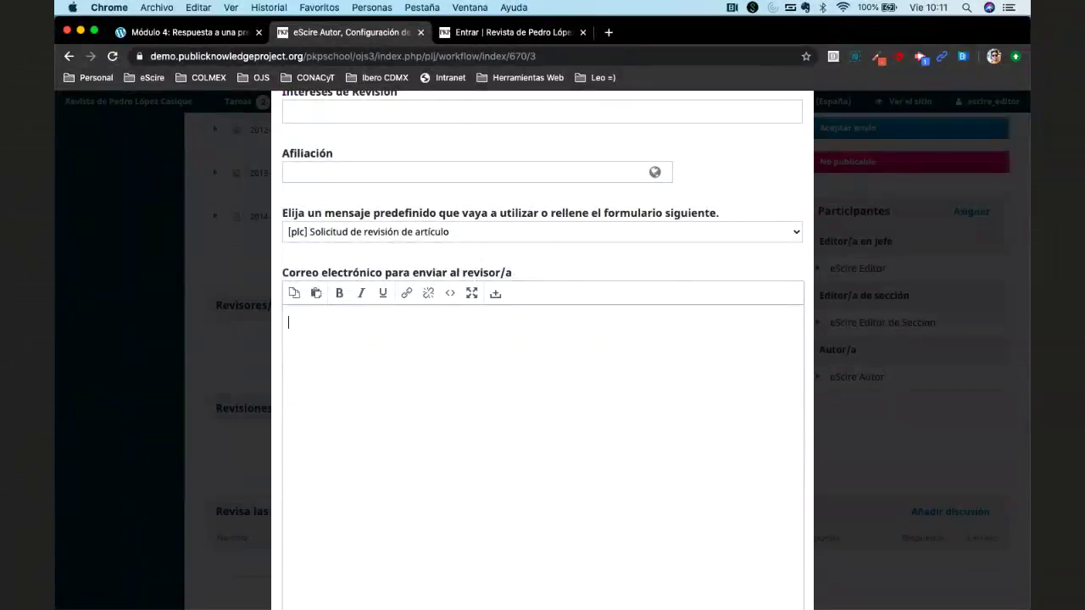
key("super+z")
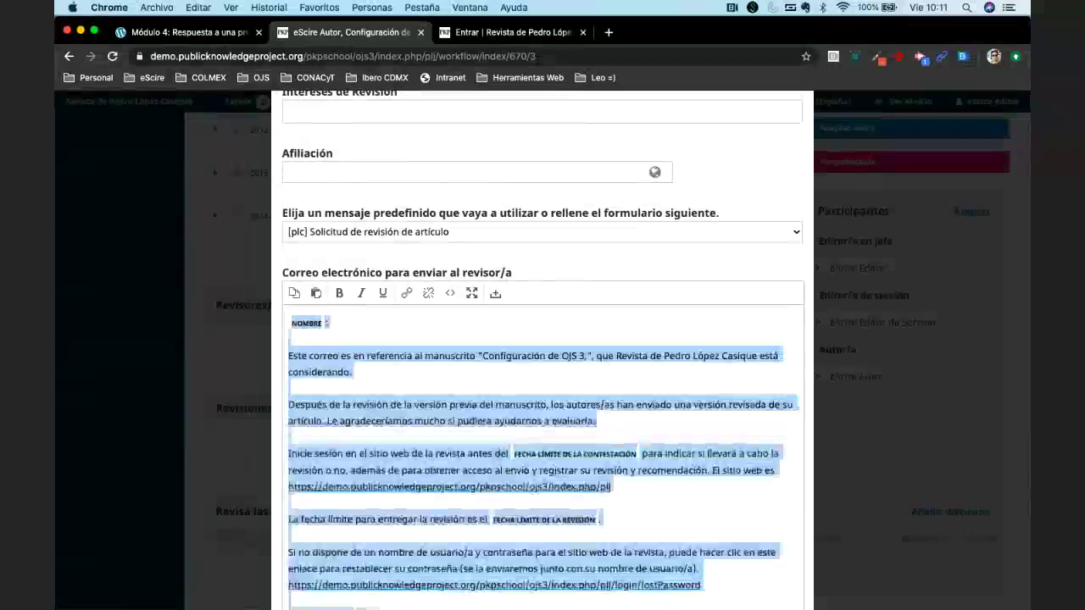
left_click(627, 425)
scroll(627, 426, "up", 1)
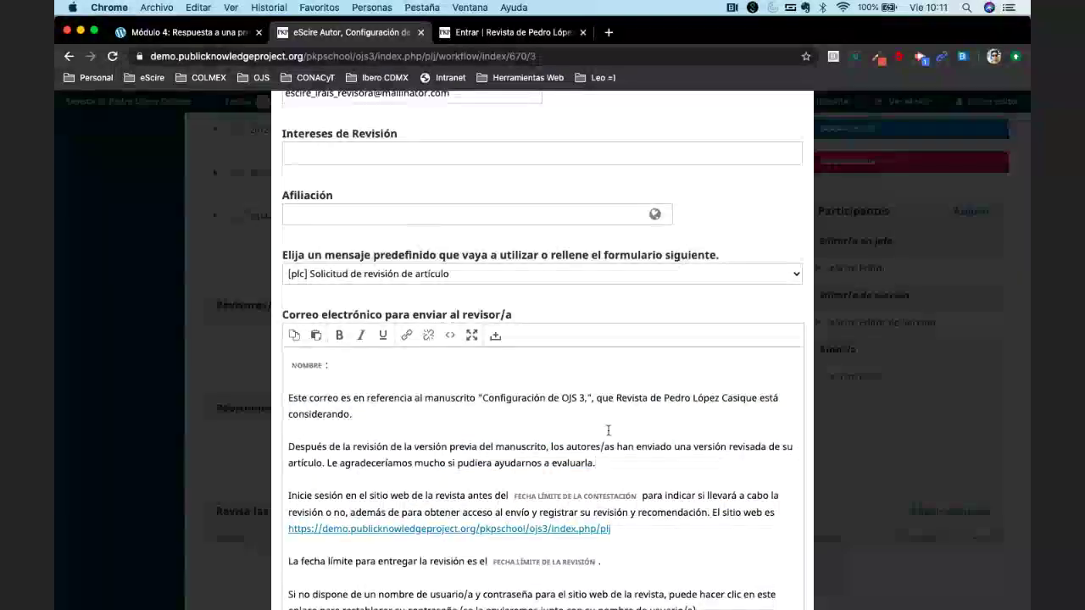
scroll(607, 431, "up", 1)
scroll(608, 430, "up", 5)
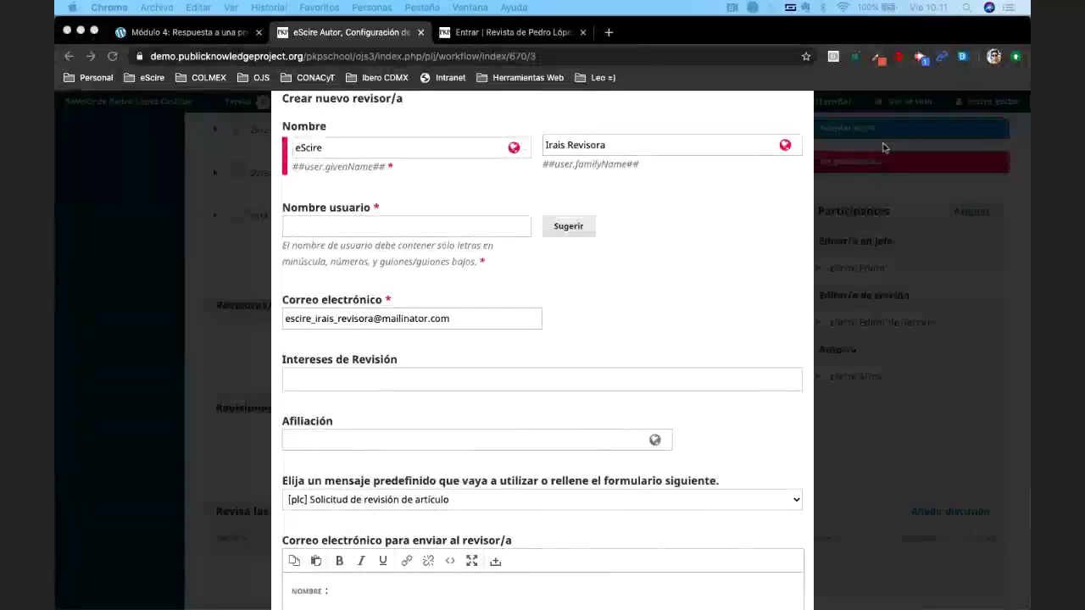
scroll(653, 284, "up", 2)
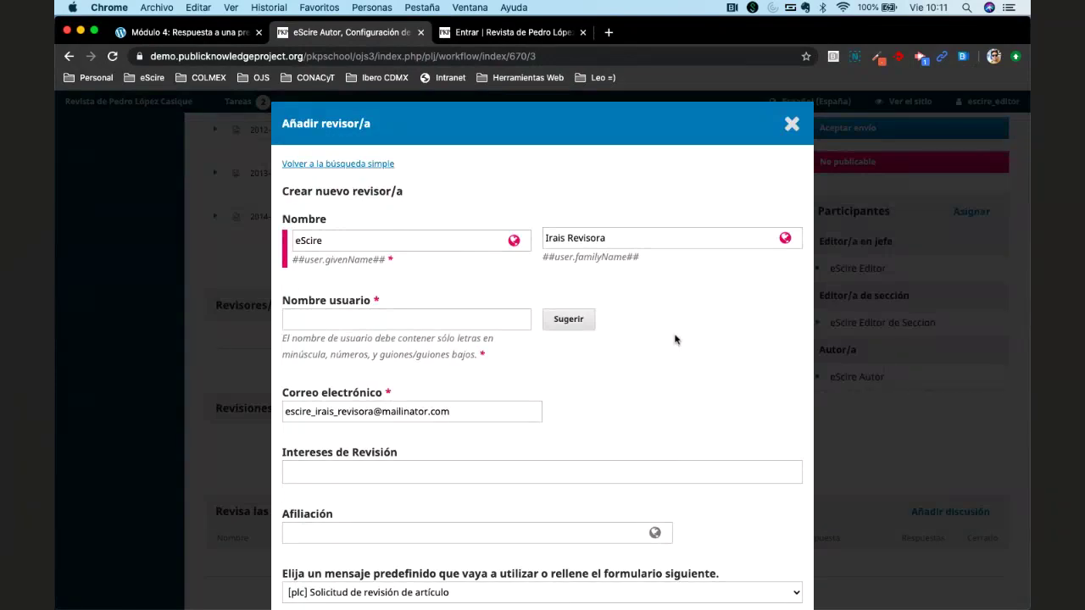
Fill the new reviewer's username from the browser's suggestion, then scroll past Intereses de Revisión.
left_click(362, 321)
left_click(568, 318)
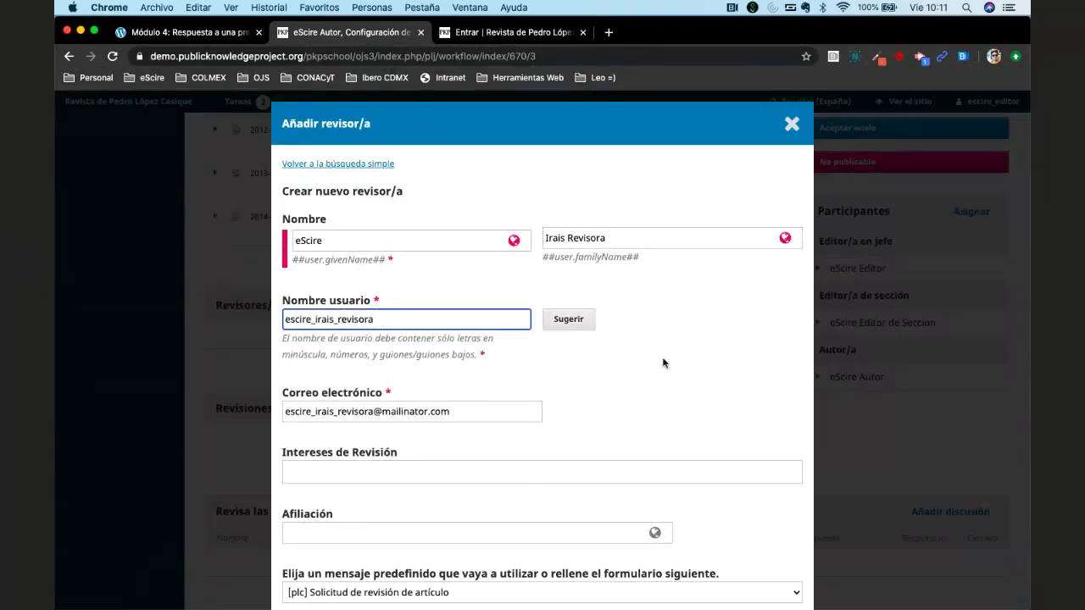
scroll(664, 363, "down", 2)
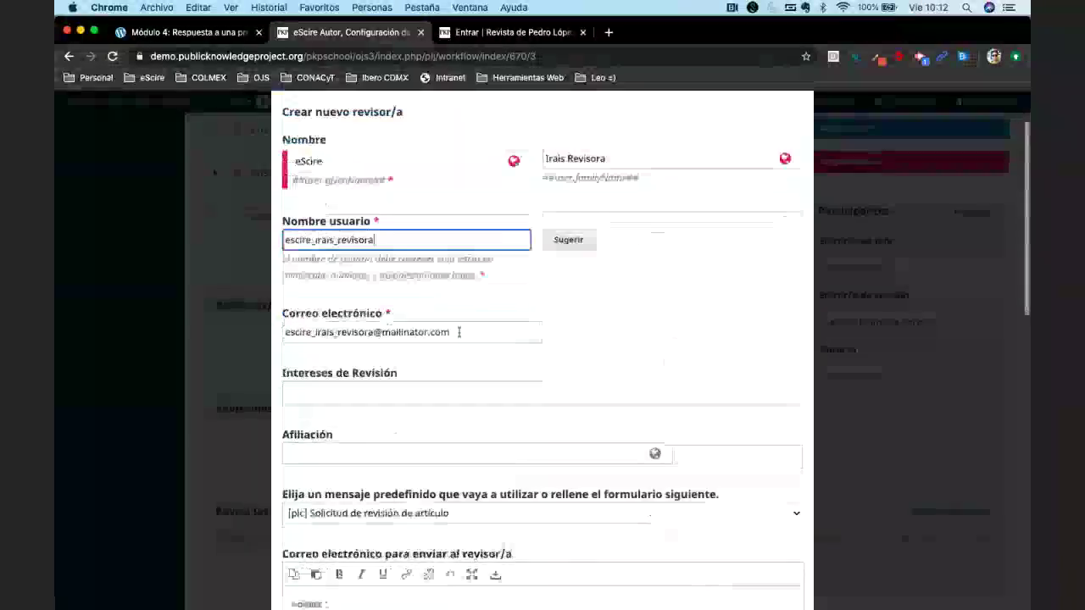
left_click(436, 394)
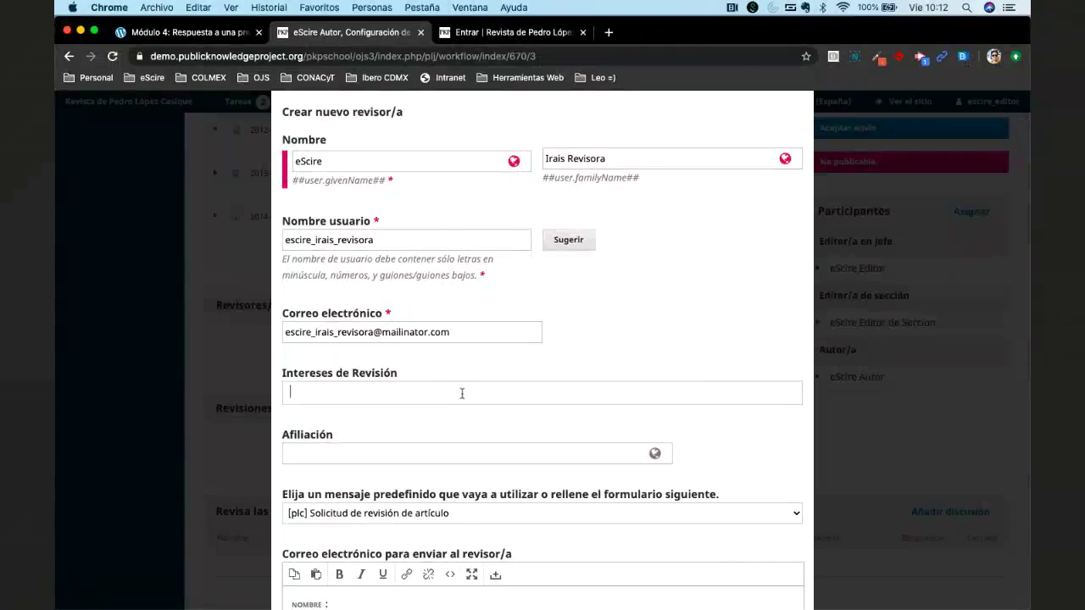
scroll(509, 398, "down", 4)
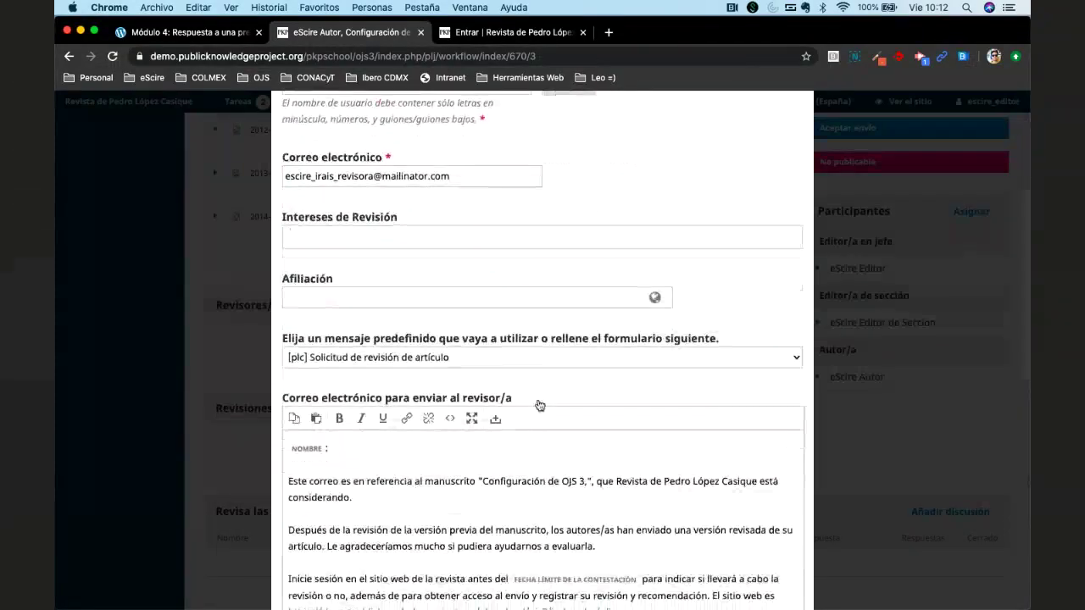
scroll(540, 405, "down", 5)
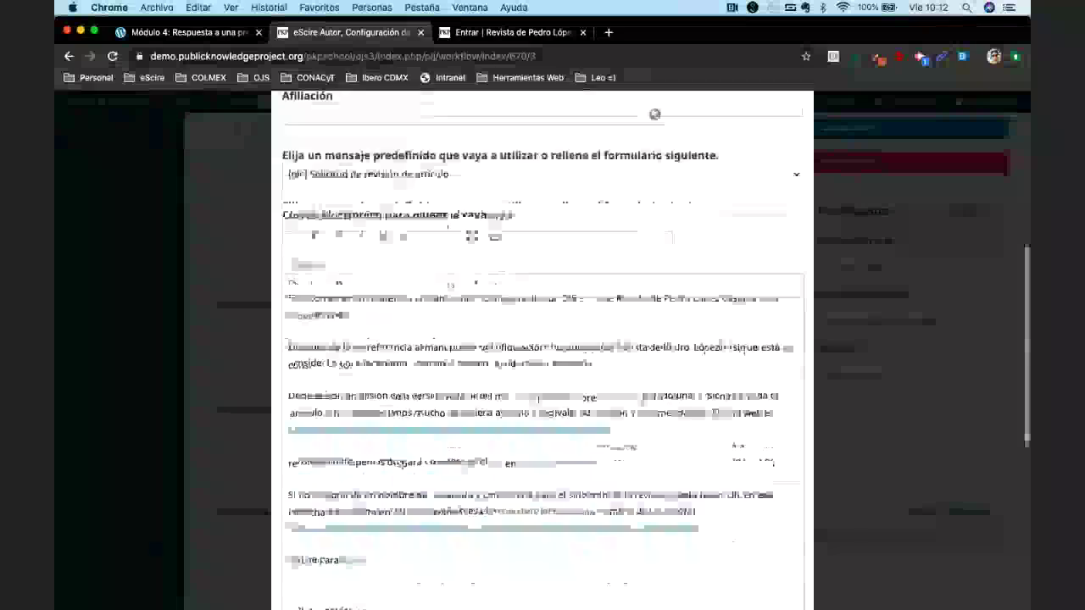
scroll(681, 194, "down", 10)
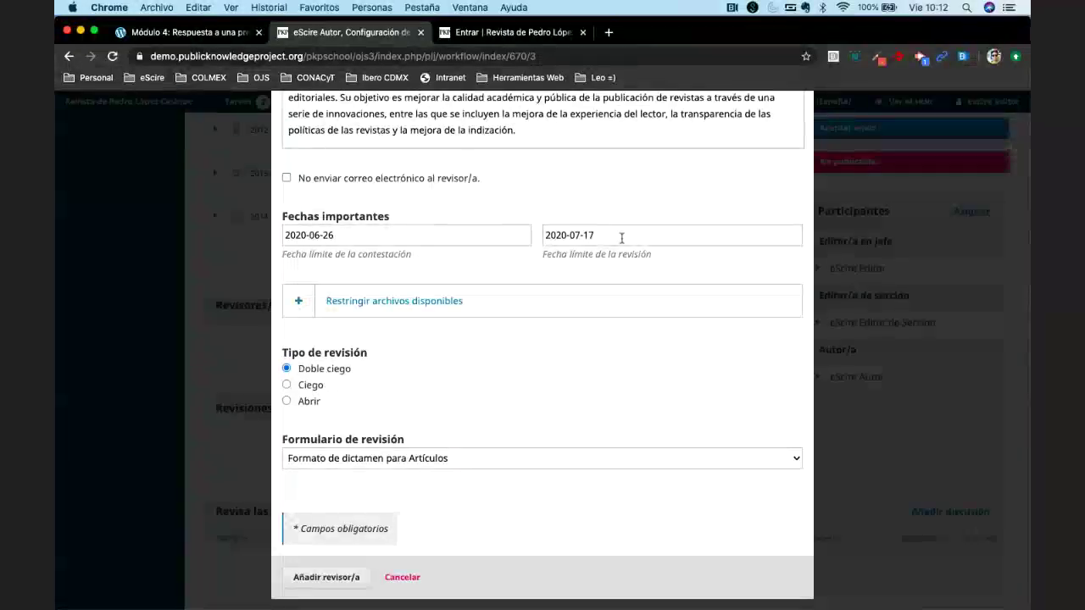
Set the review deadline to 2020-08-18 and the response deadline to 2020-07-02.
left_click(690, 236)
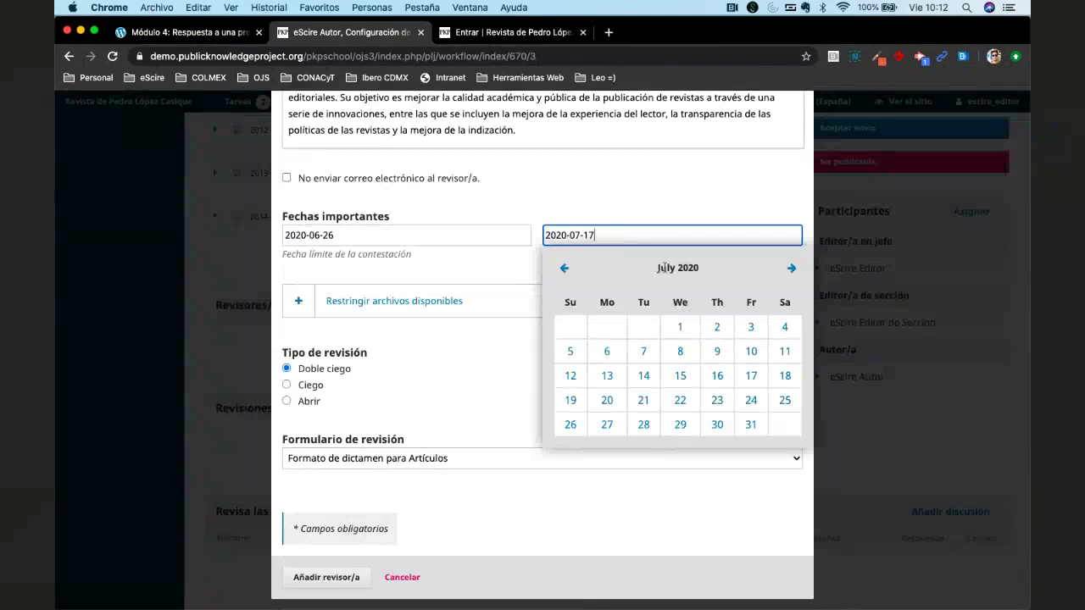
left_click(789, 269)
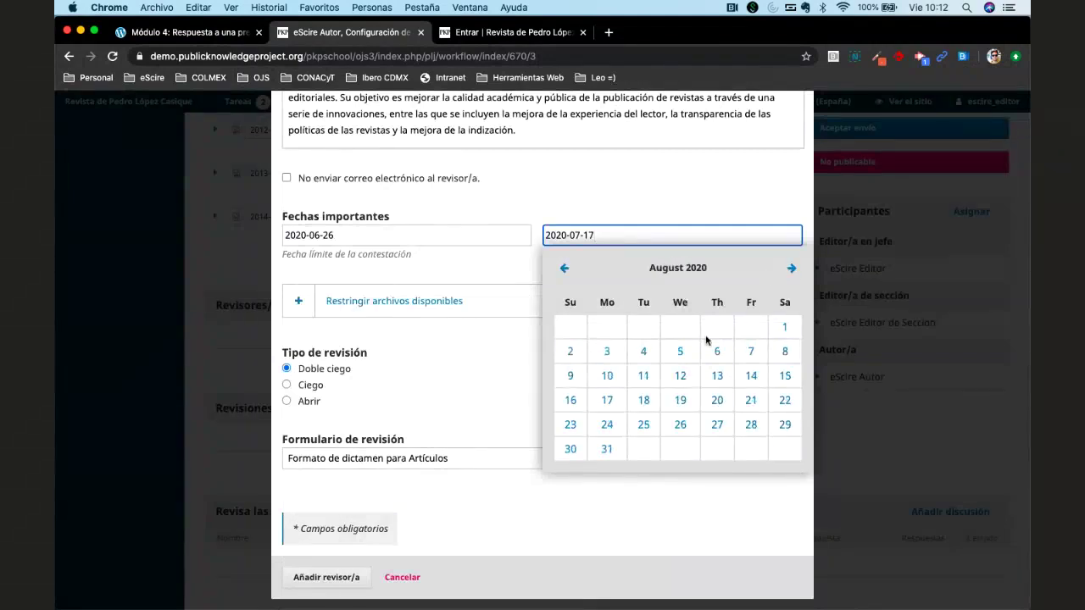
left_click(655, 401)
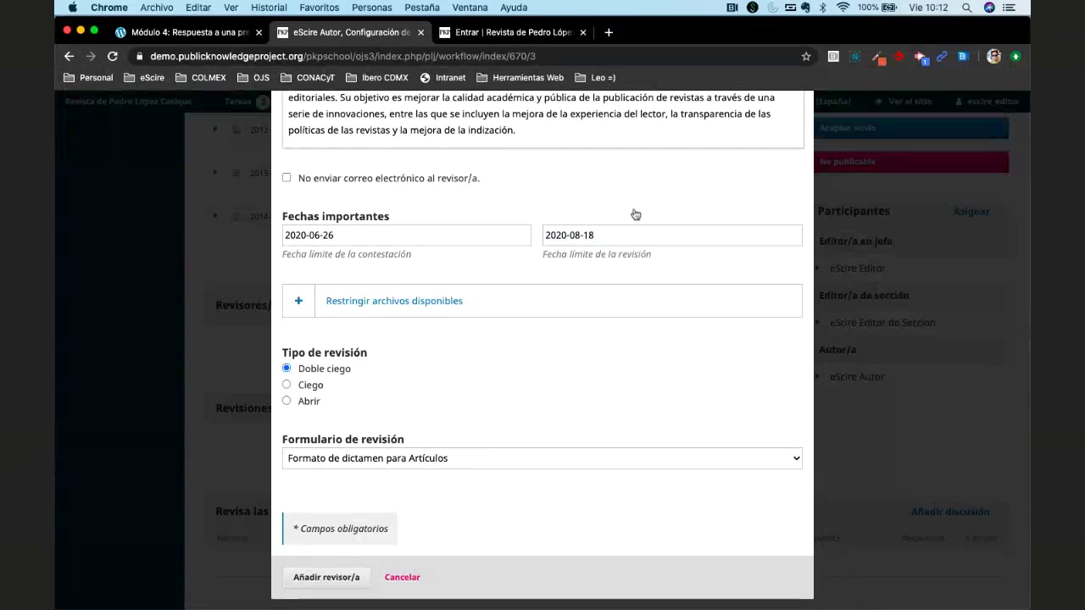
left_click(410, 231)
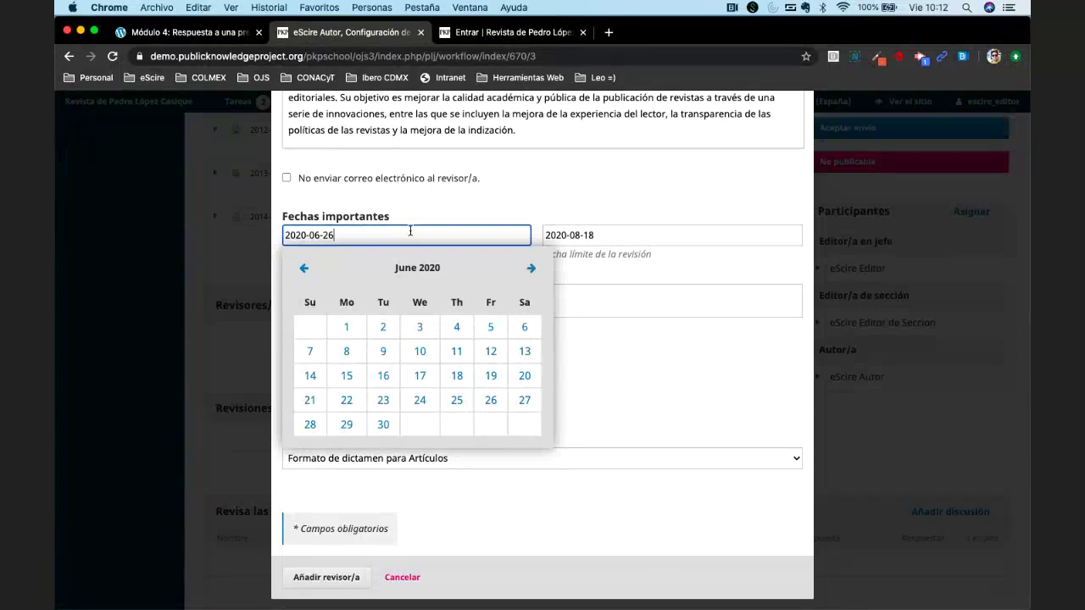
left_click(531, 268)
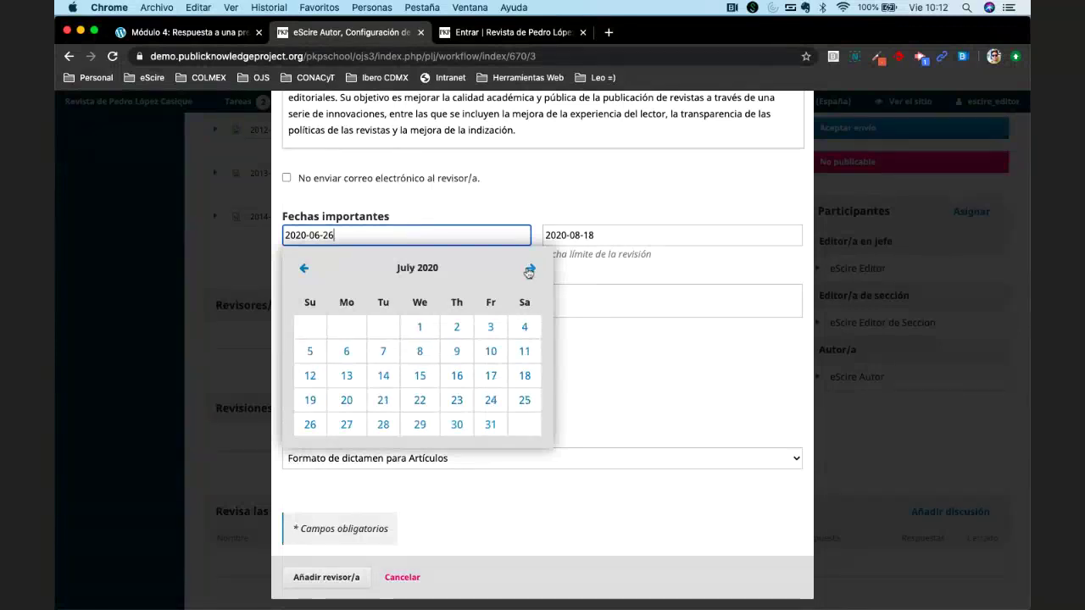
left_click(456, 327)
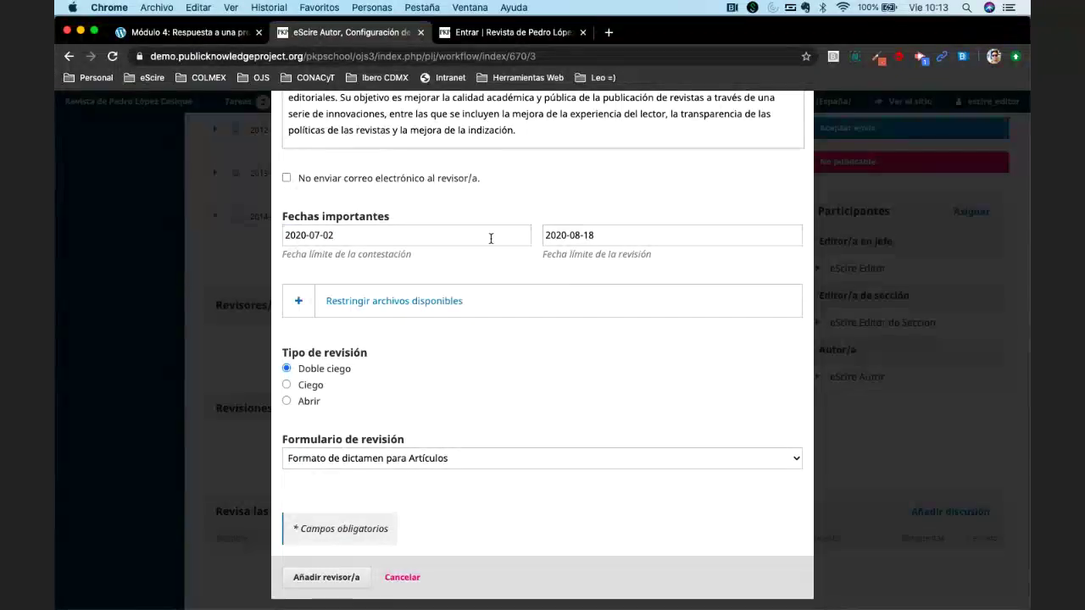
Check the reviewer's accessible files, keeping all three including DOAJ.jpg selected.
left_click(312, 297)
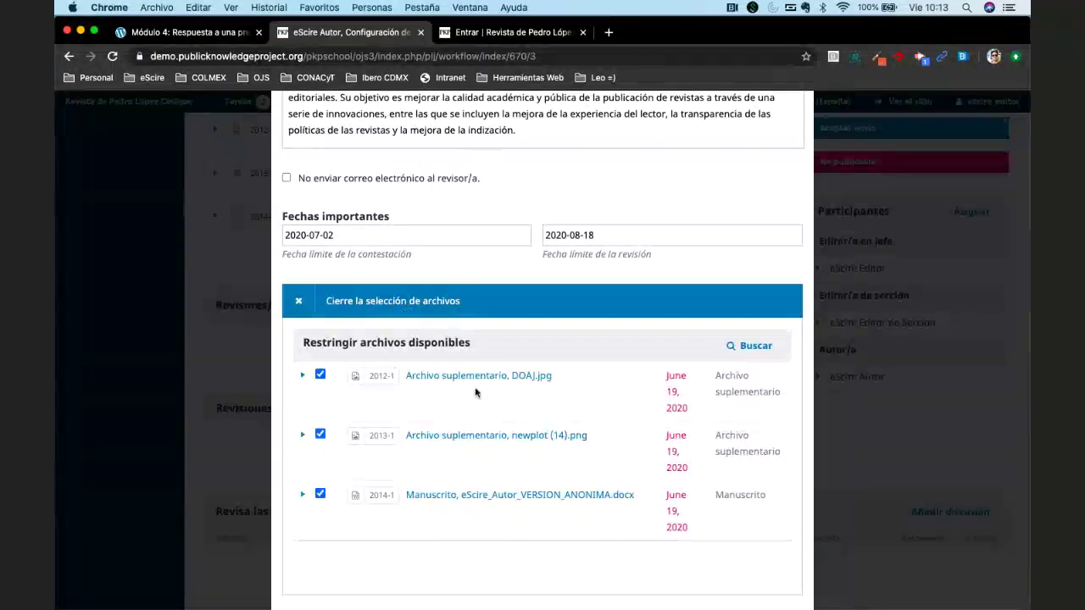
scroll(475, 392, "down", 1)
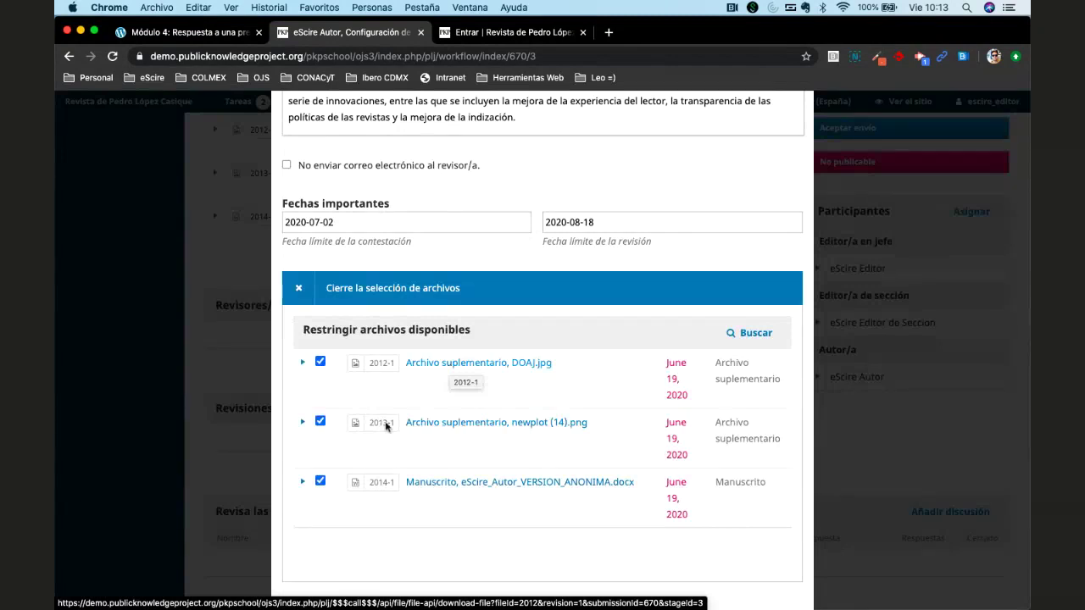
left_click(300, 289)
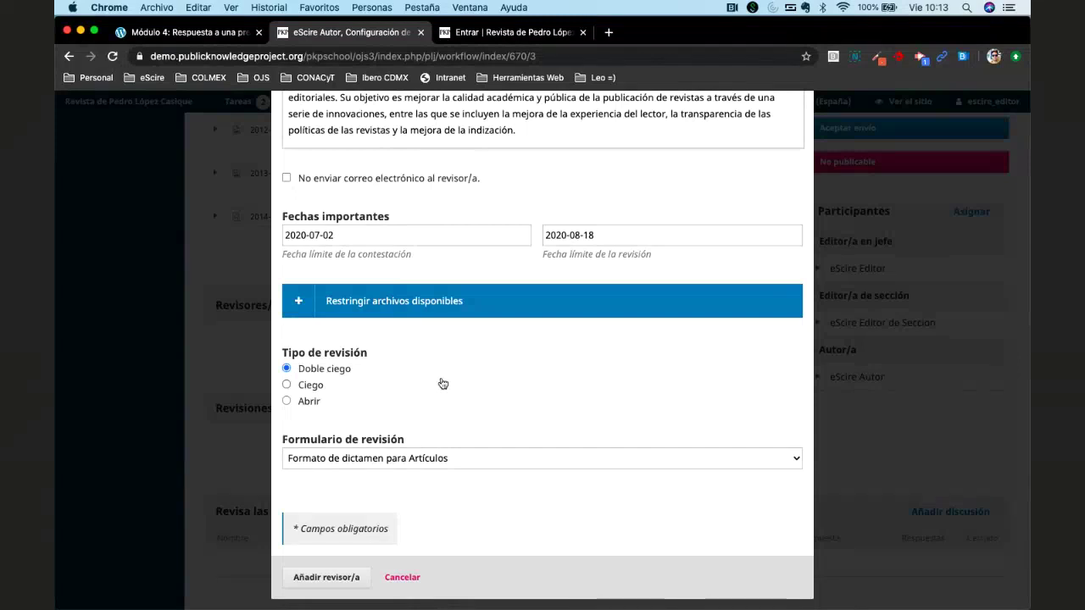
left_click(359, 302)
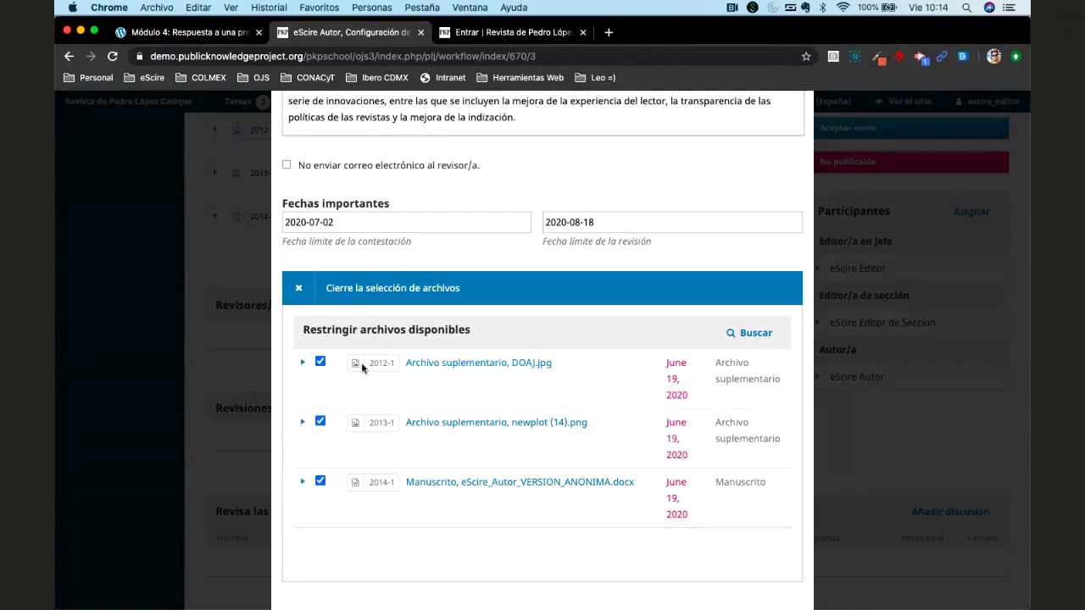
left_click(320, 362)
left_click(319, 361)
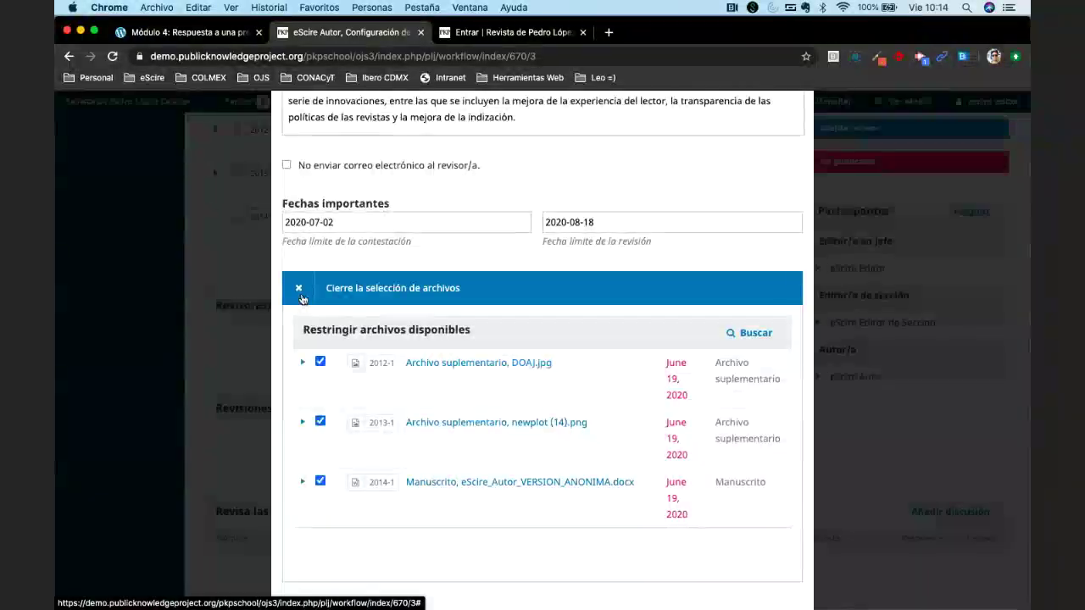
left_click(301, 296)
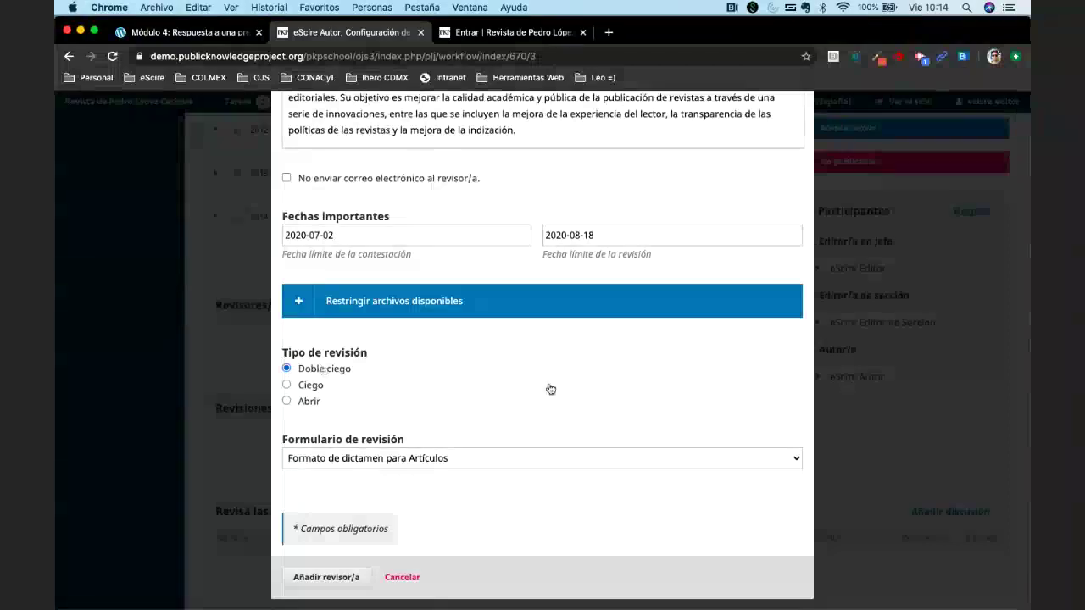
Keep 'Formato de dictamen para Artículos' as review form and submit the reviewer assignment.
left_click(476, 458)
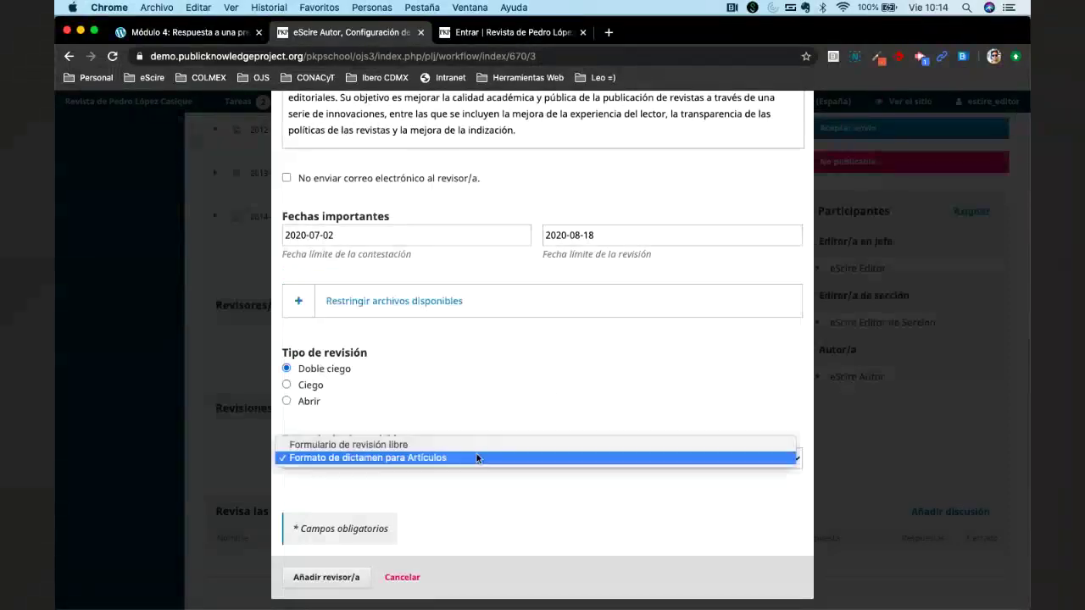
left_click(476, 457)
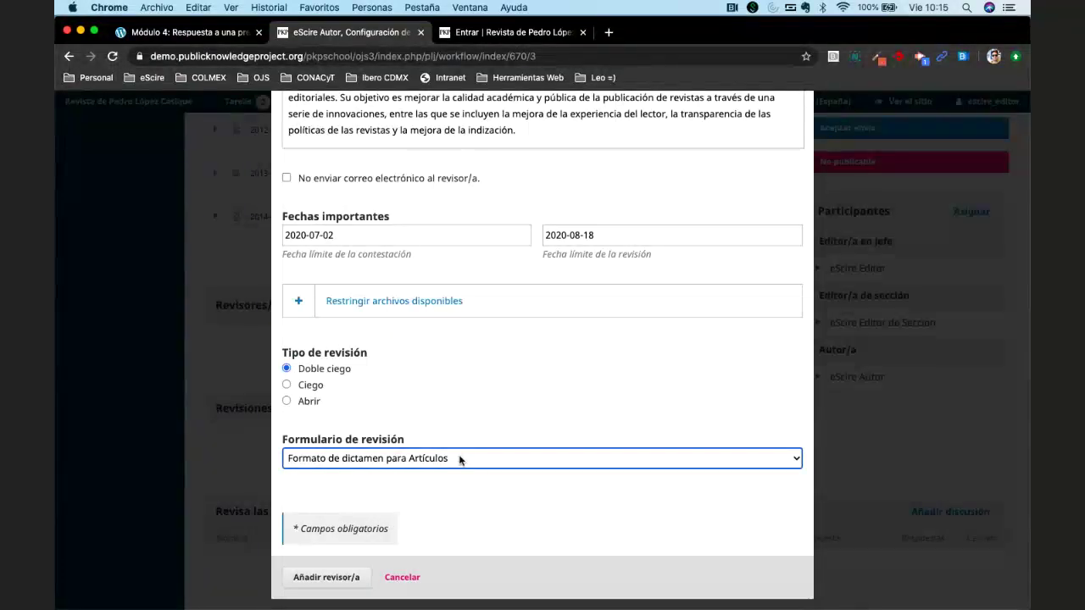
scroll(459, 459, "up", 5)
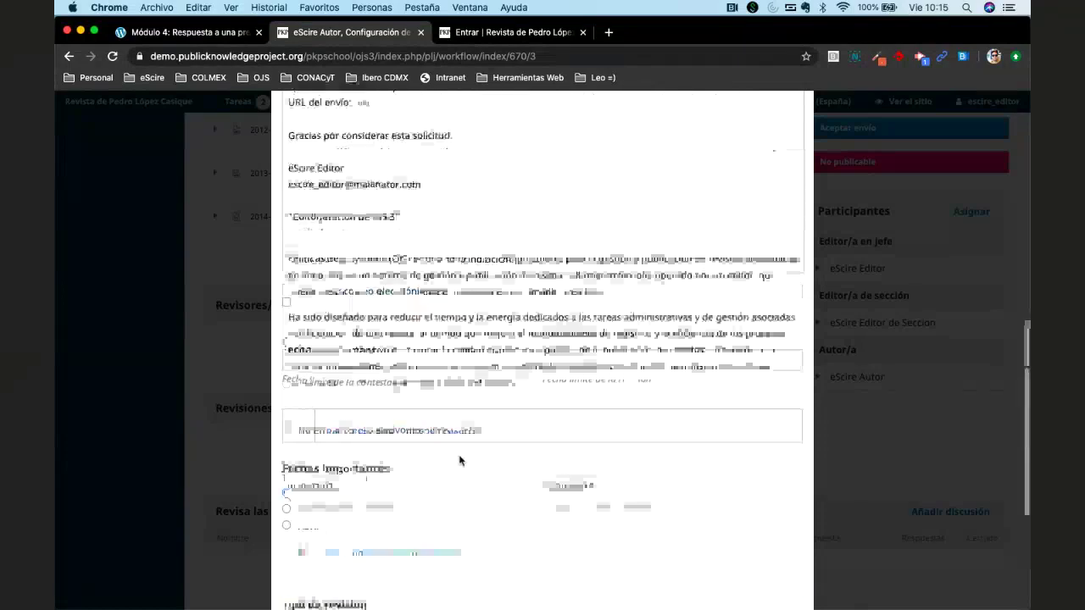
scroll(460, 460, "up", 1)
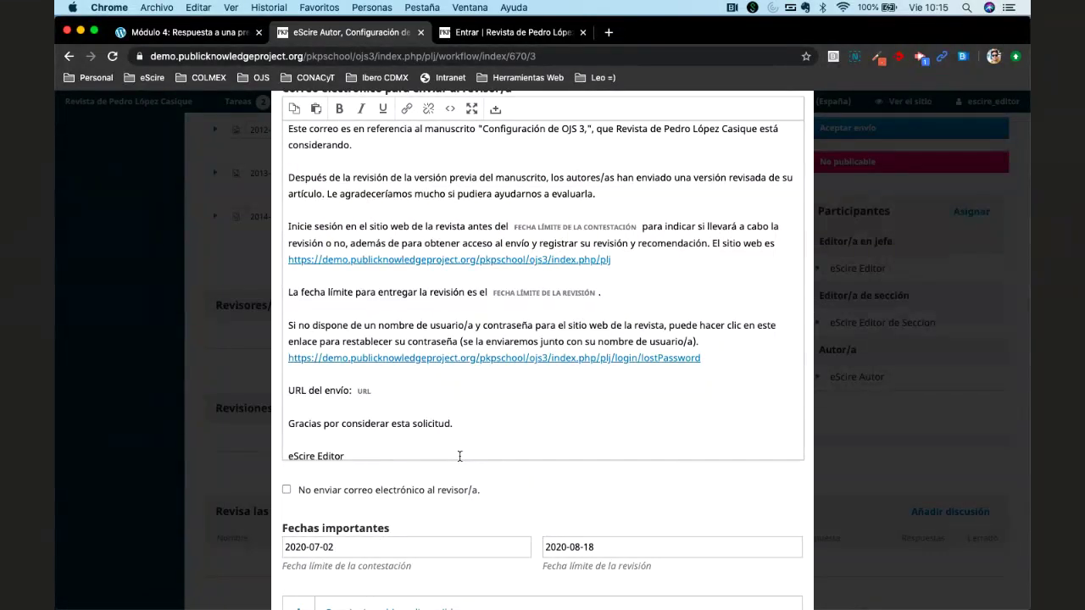
scroll(459, 456, "down", 5)
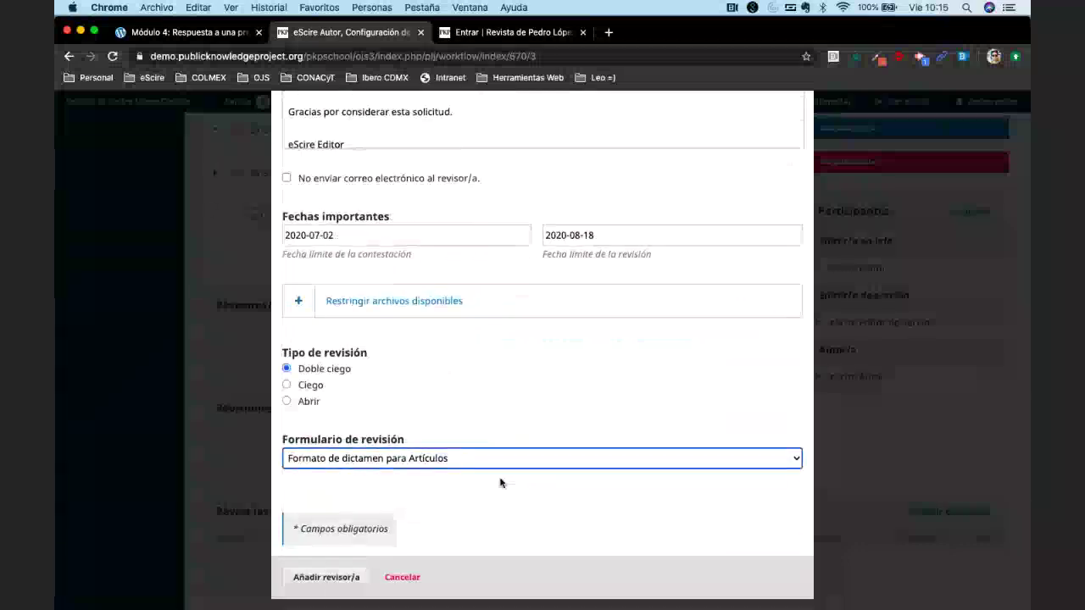
left_click(327, 578)
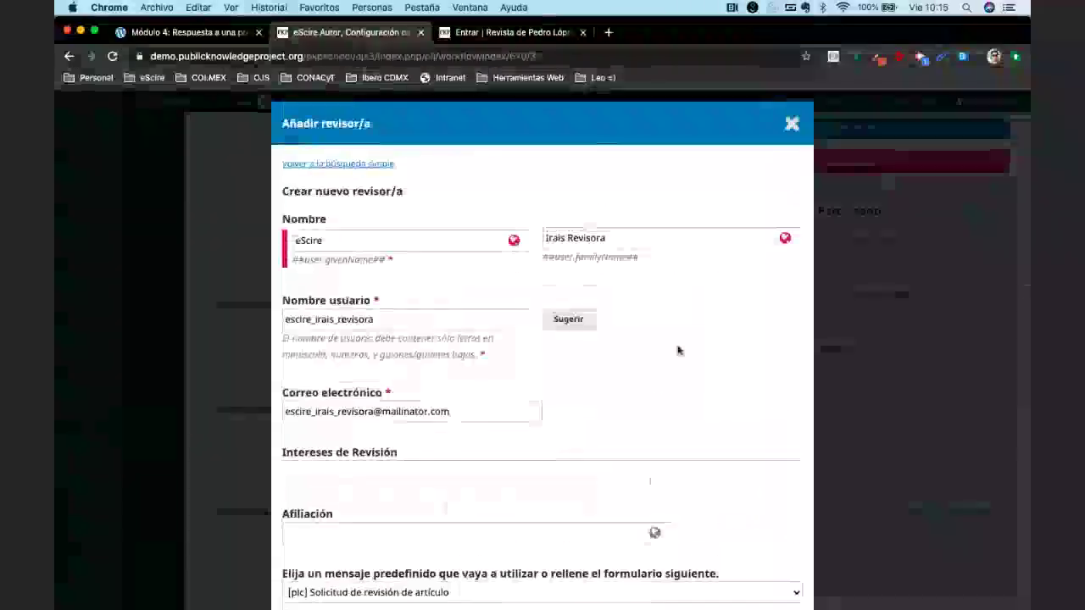
Recheck the review form selection, then switch to the journal's login page tab.
scroll(602, 485, "down", 15)
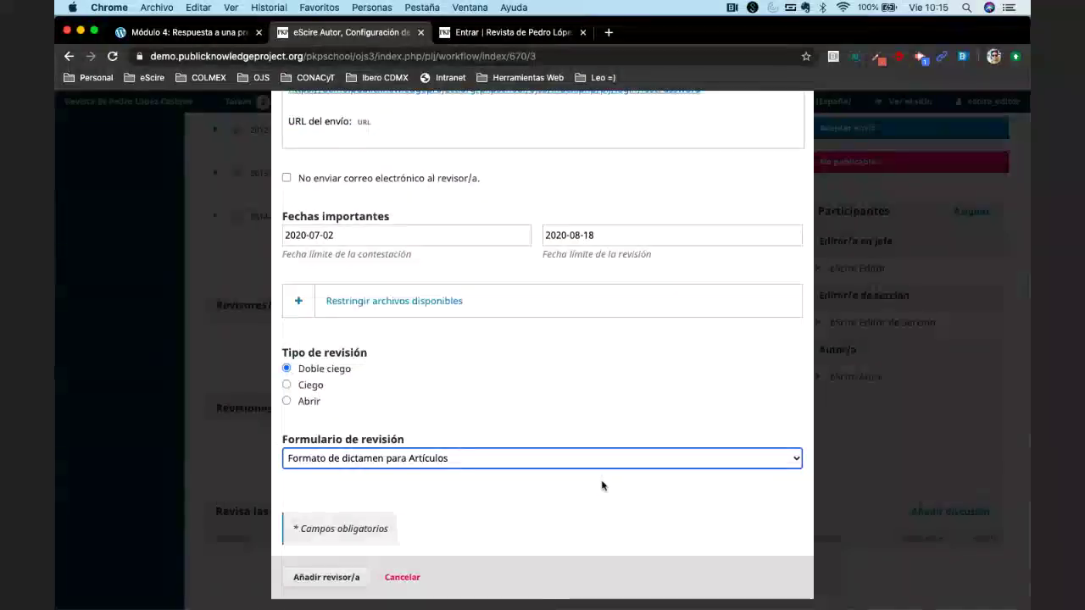
left_click(625, 460)
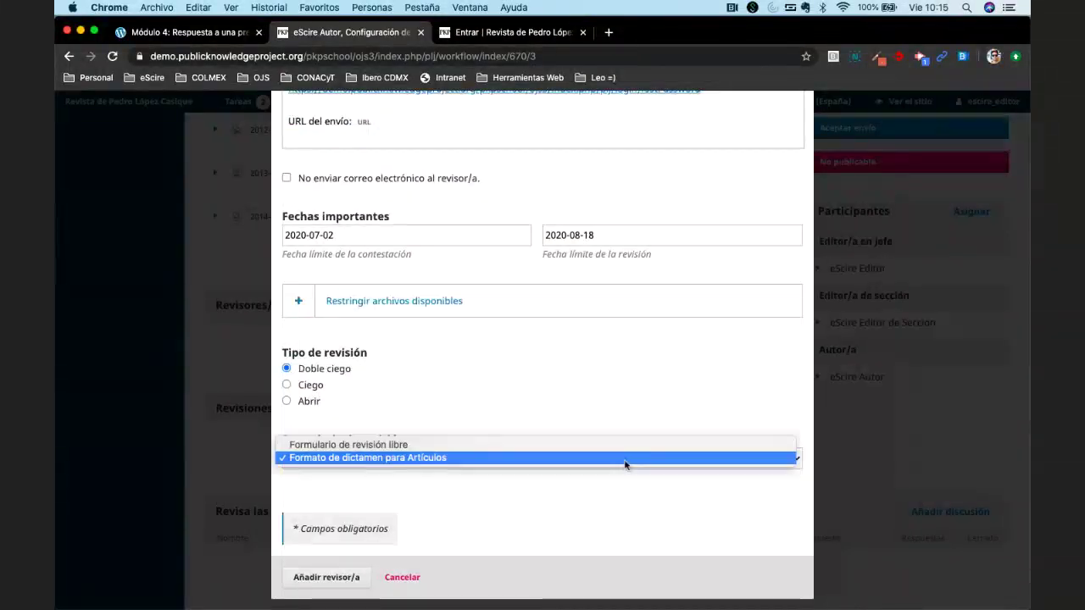
left_click(579, 500)
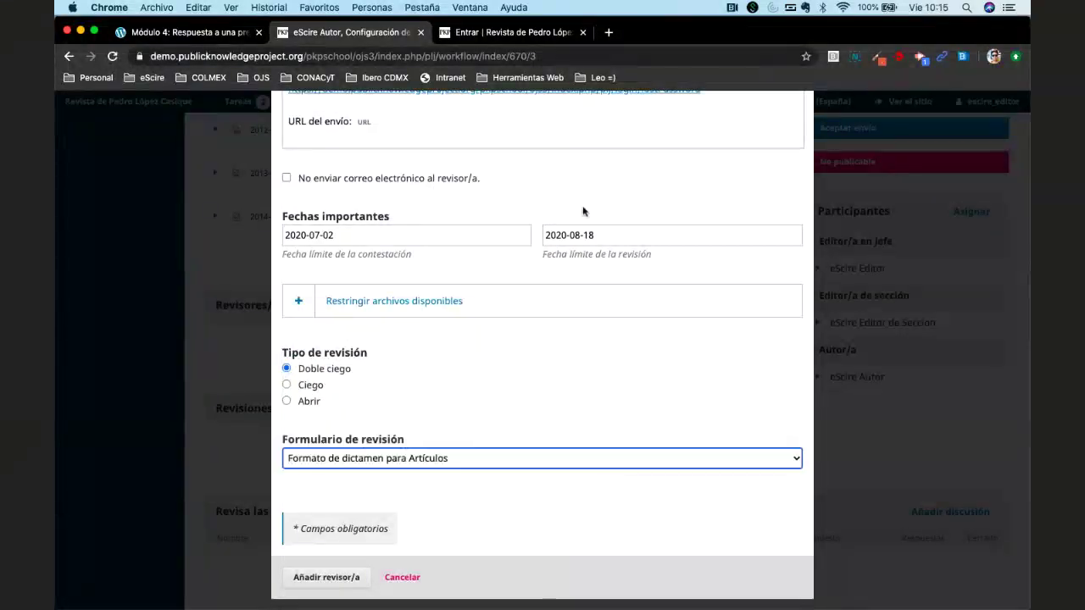
left_click(505, 34)
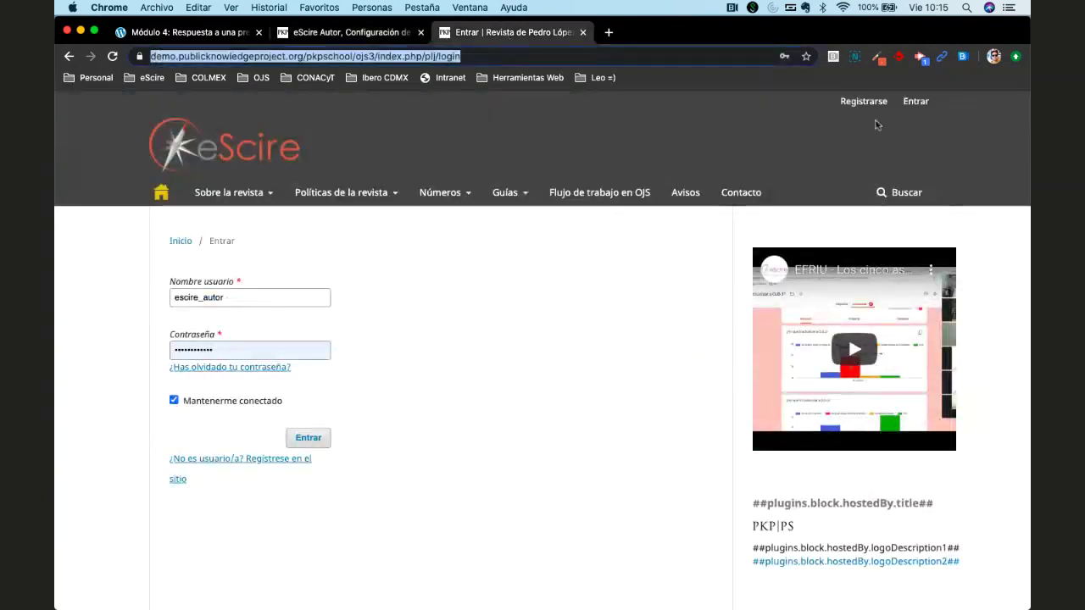
Log in, revisit the add-reviewer form, then return to the submissions list with 688 and 670.
left_click(914, 102)
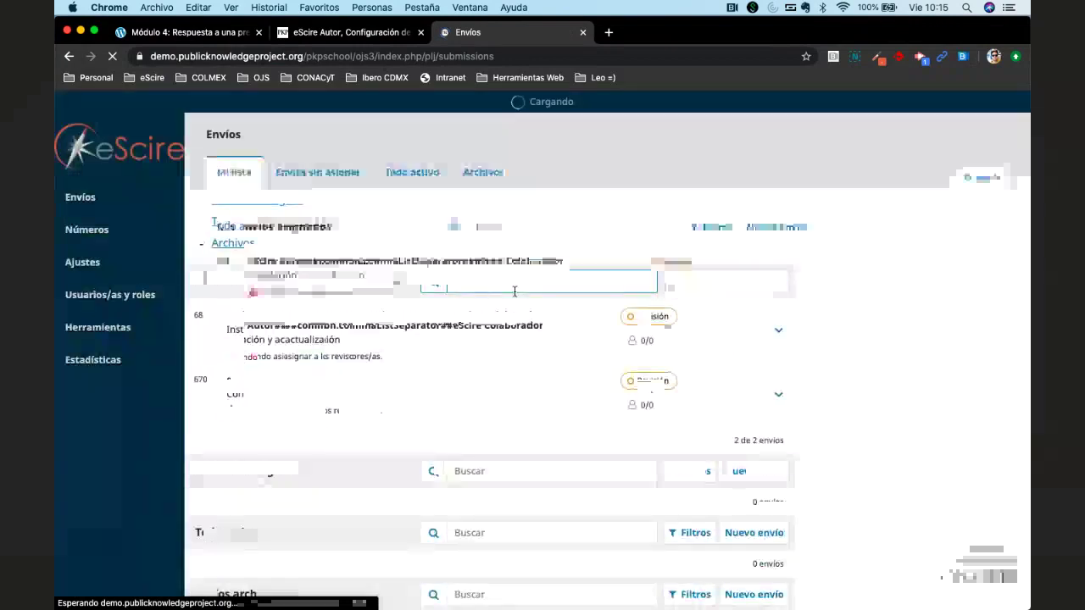
mouse_move(979, 114)
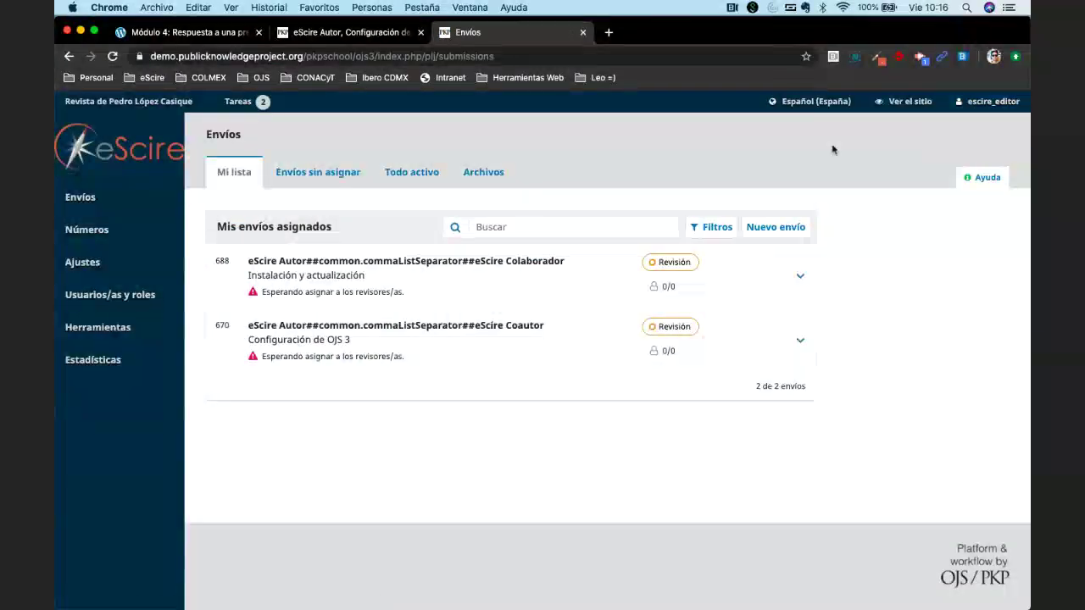
left_click(383, 36)
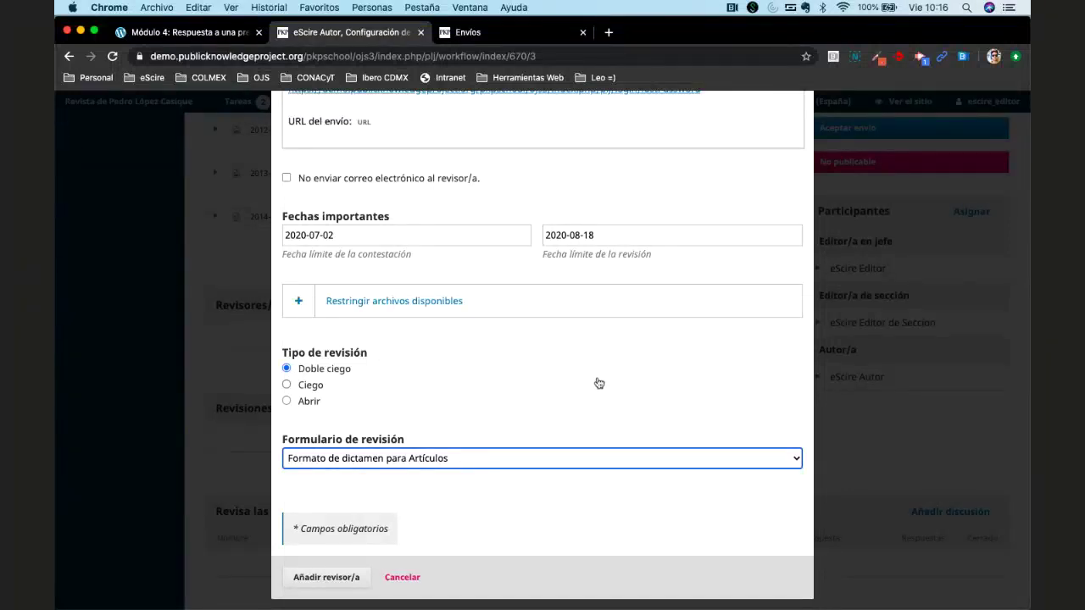
scroll(598, 383, "up", 1)
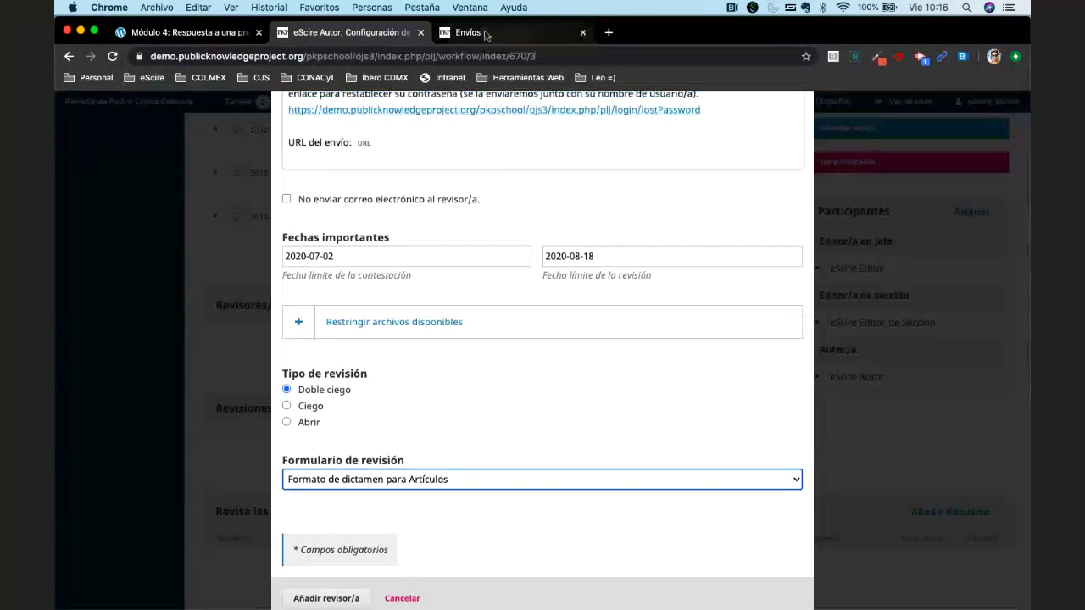
scroll(511, 300, "up", 10)
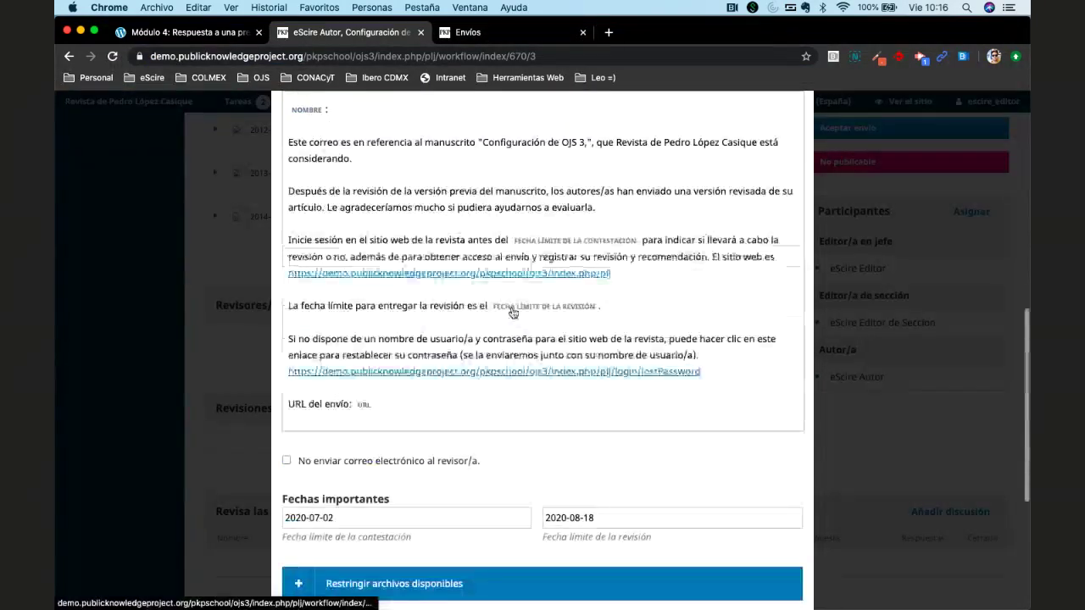
left_click(499, 38)
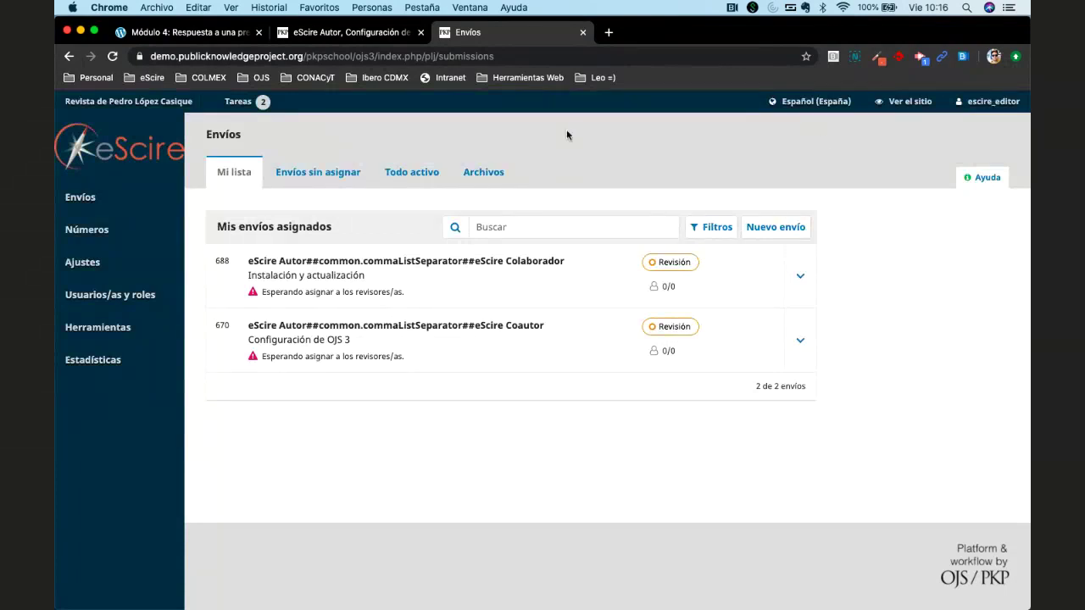
mouse_move(990, 101)
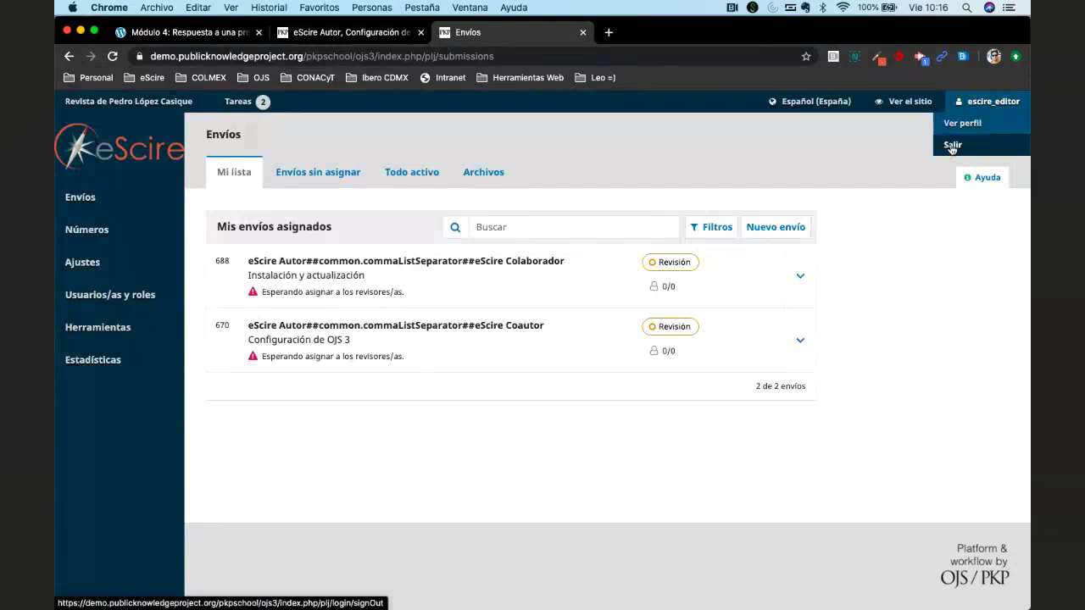
Log out, sign in with another account's saved credentials, and open Ajustes > Flujo de trabajo.
left_click(955, 145)
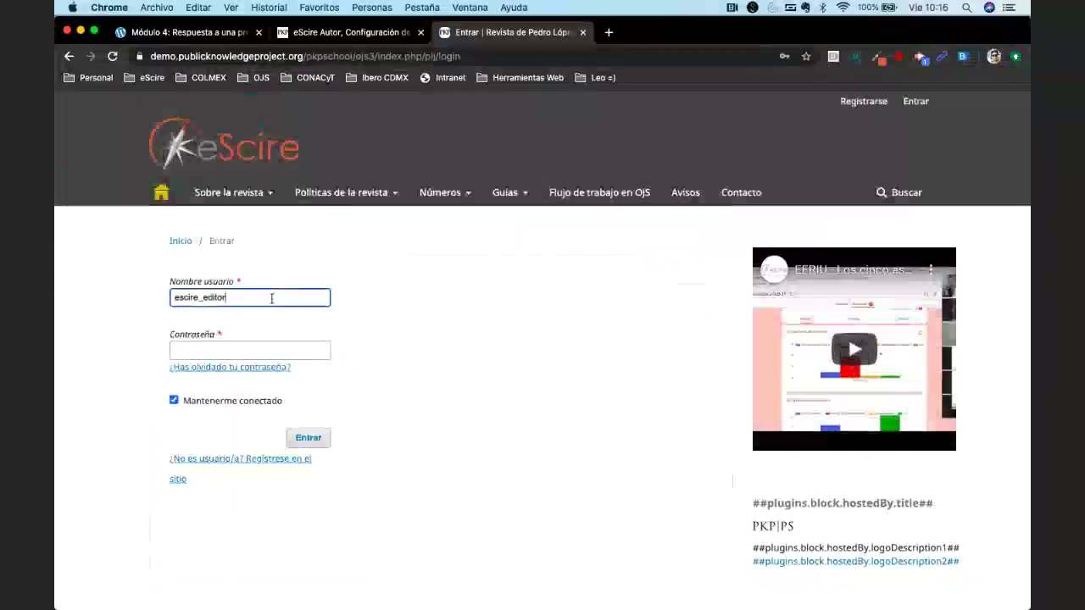
double_click(270, 299)
left_click(225, 489)
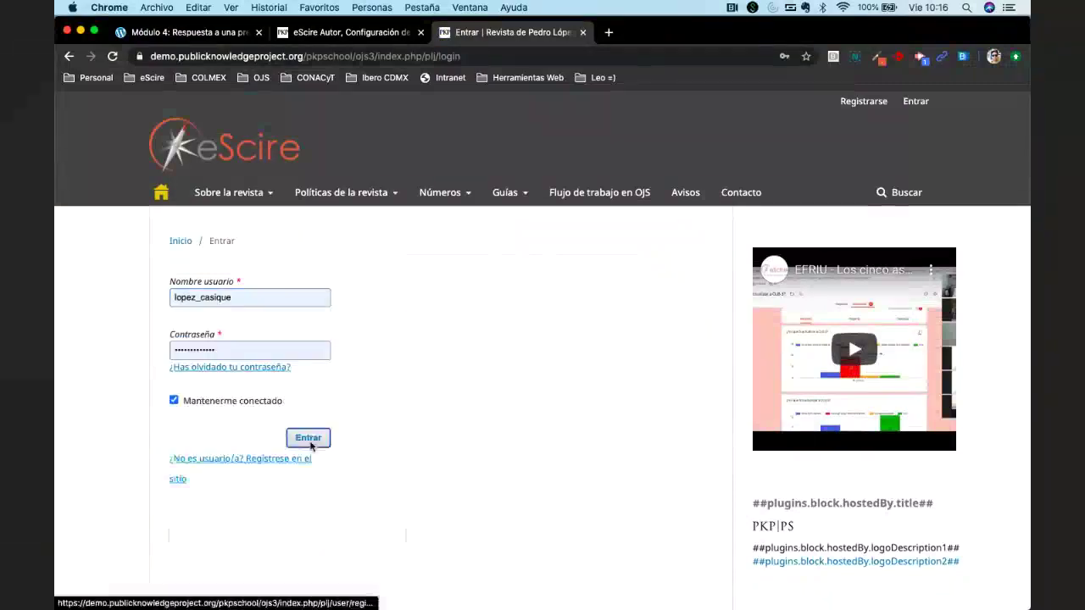
left_click(307, 437)
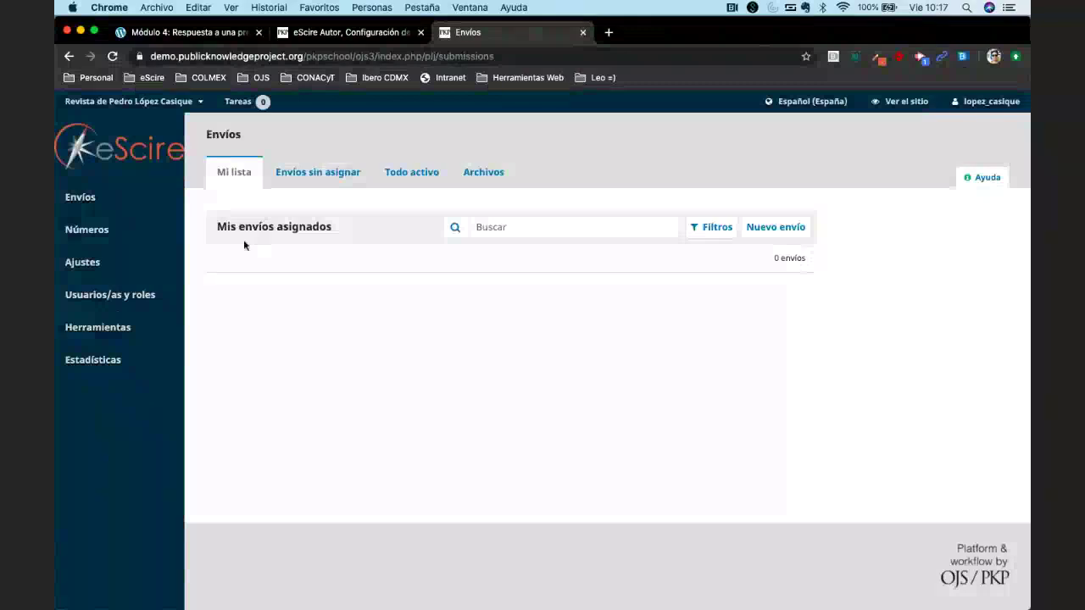
mouse_move(140, 263)
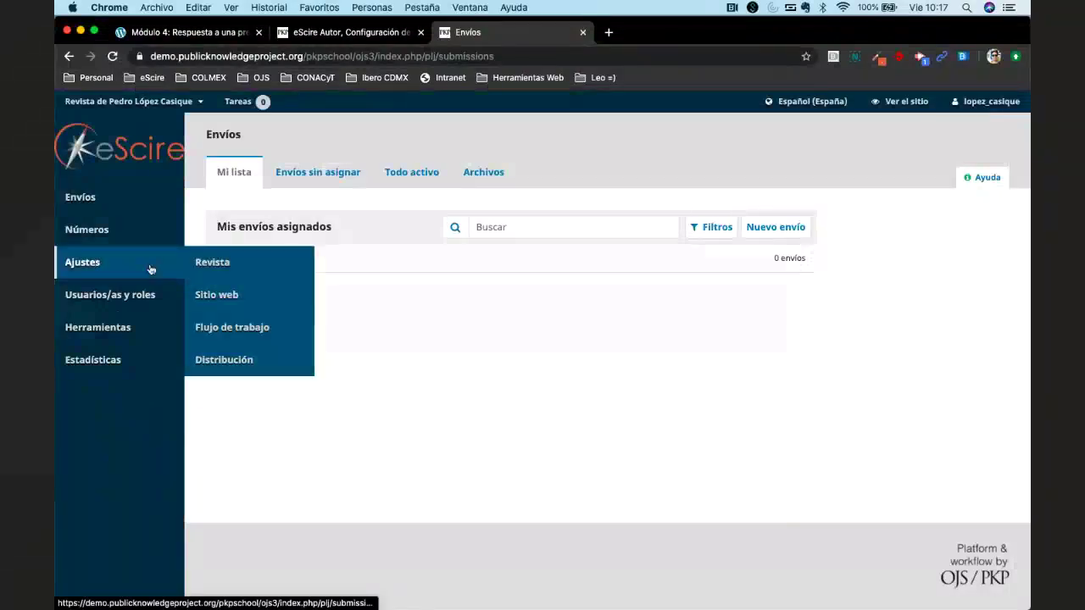
left_click(242, 331)
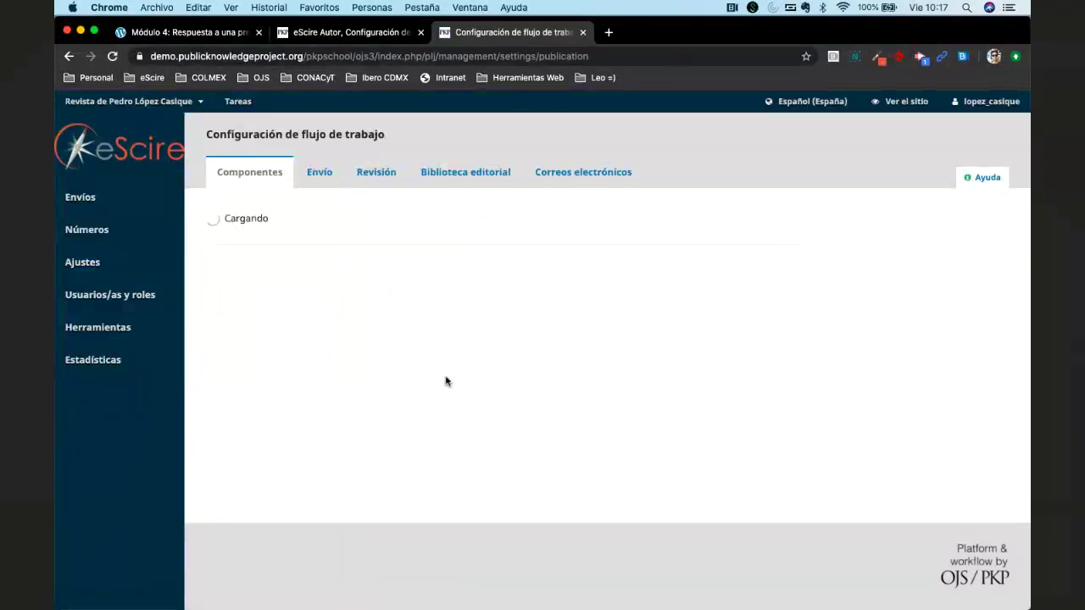
Open the Revisión tab and scroll down to the Formularios de revisión table.
left_click(379, 173)
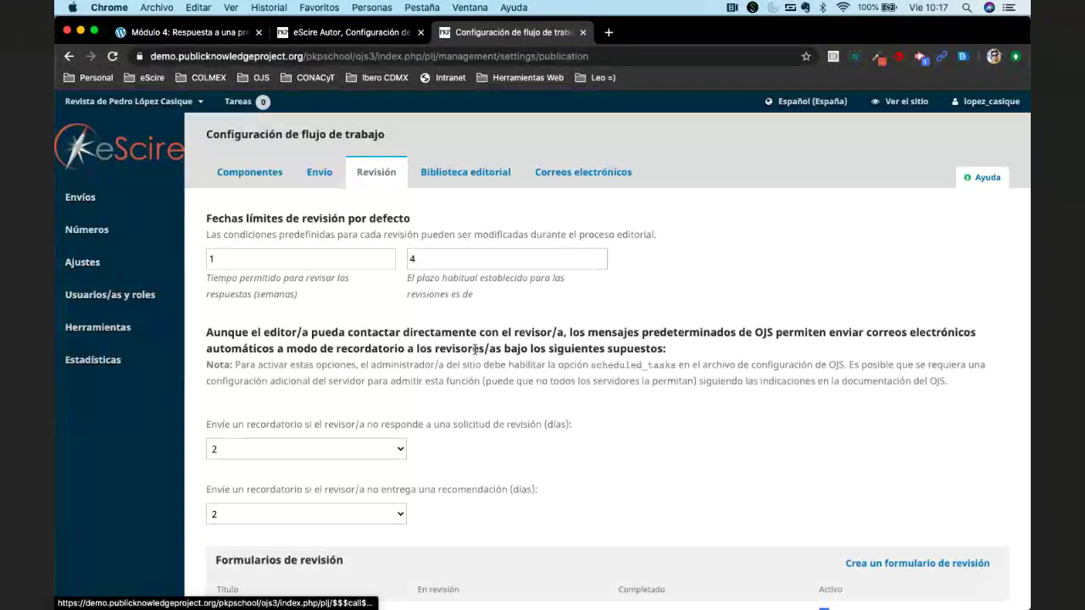
scroll(475, 349, "down", 3)
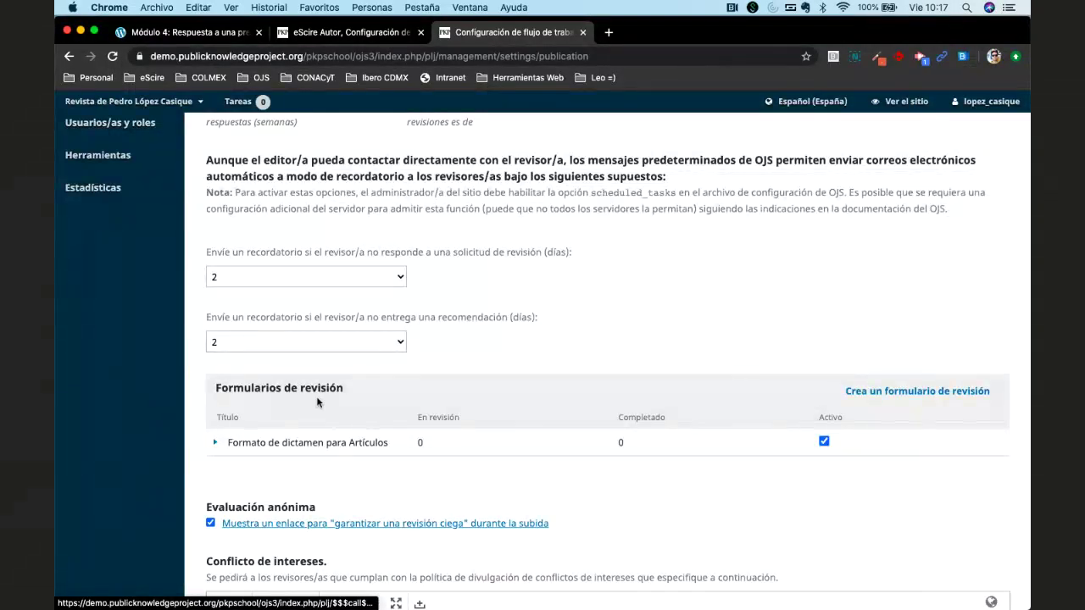
scroll(318, 402, "down", 3)
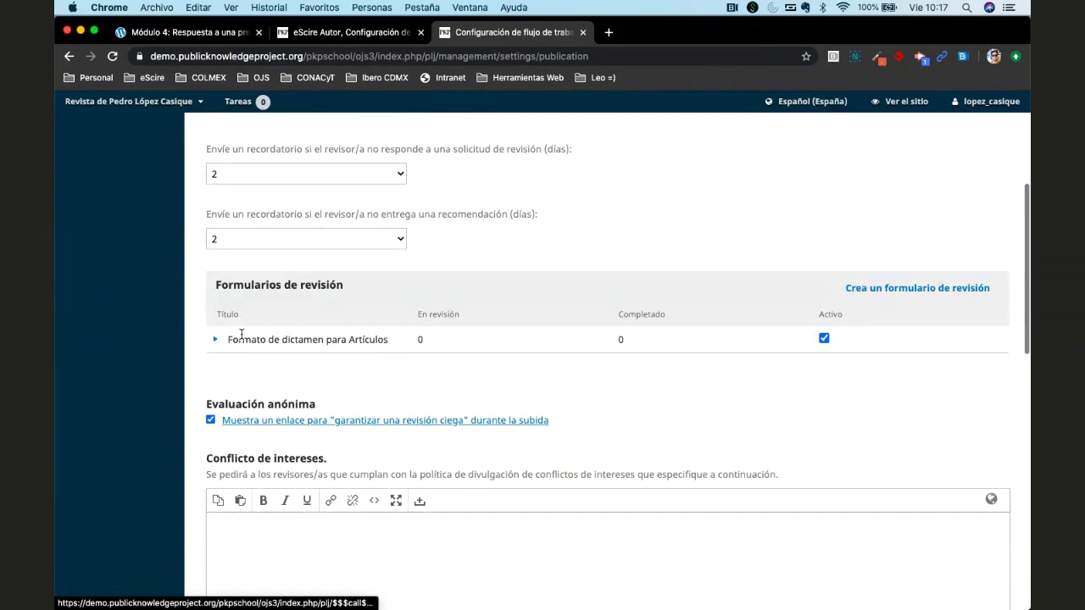
Preview the Formato de dictamen para Artículos form and select its title and instruction text.
left_click(242, 334)
left_click(346, 362)
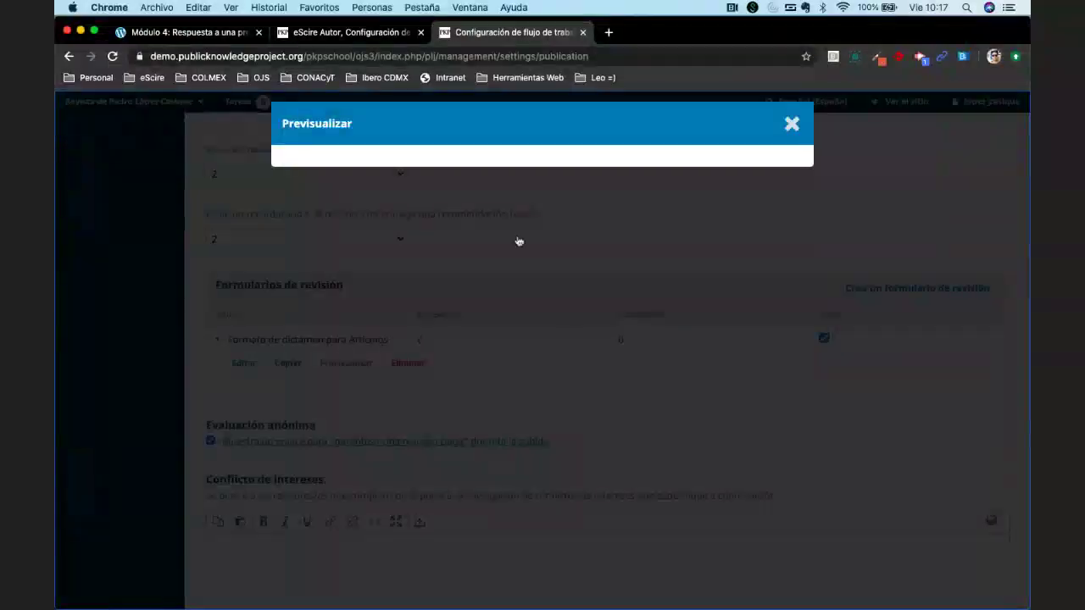
scroll(302, 212, "down", 2)
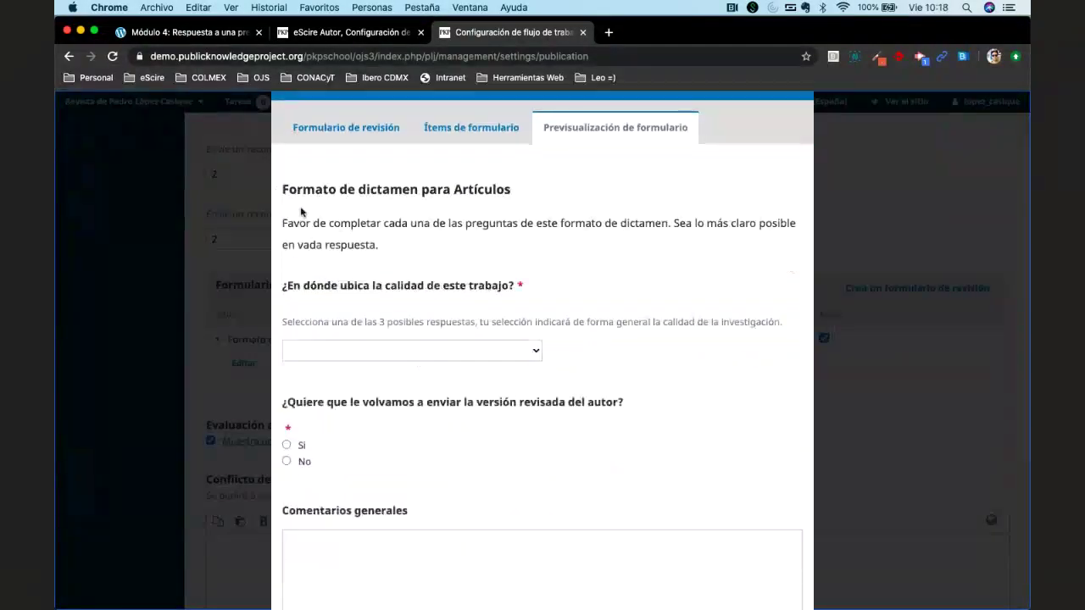
scroll(301, 212, "down", 1)
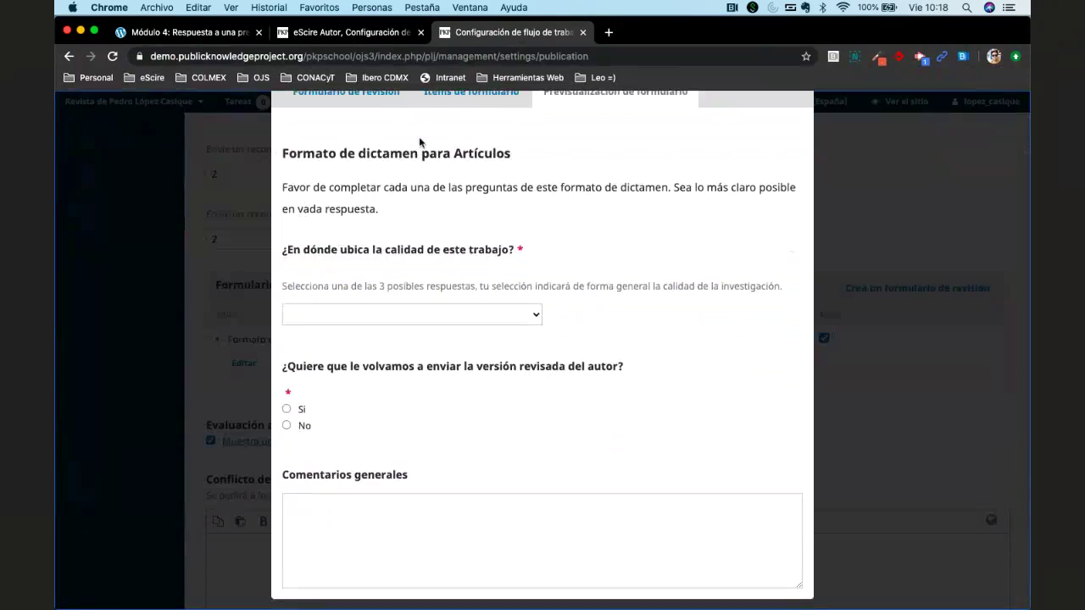
triple_click(287, 152)
left_click(576, 234)
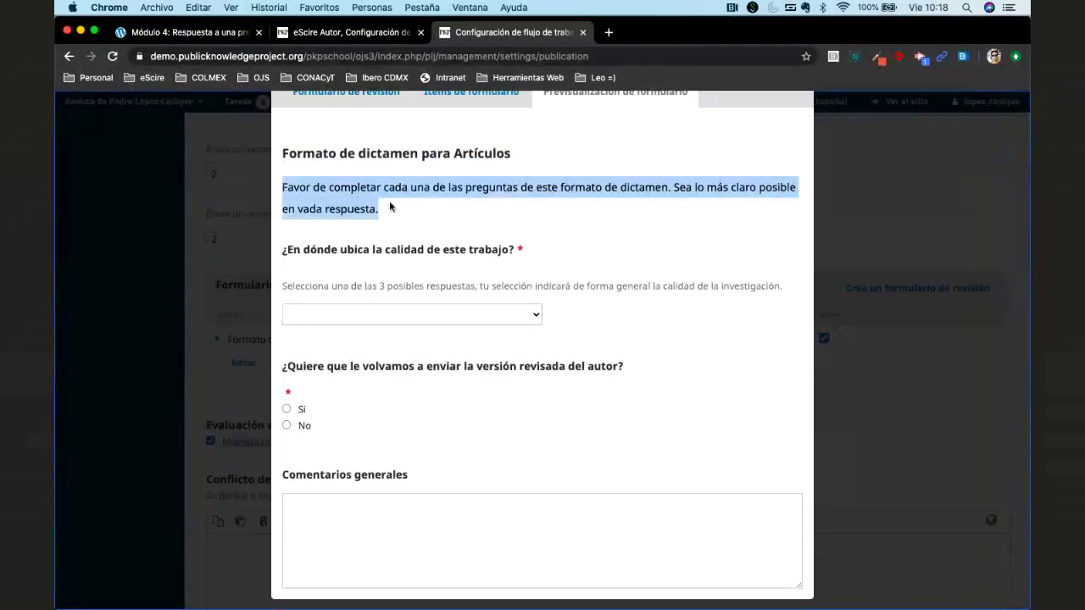
left_click_drag(283, 187, 397, 211)
double_click(309, 209)
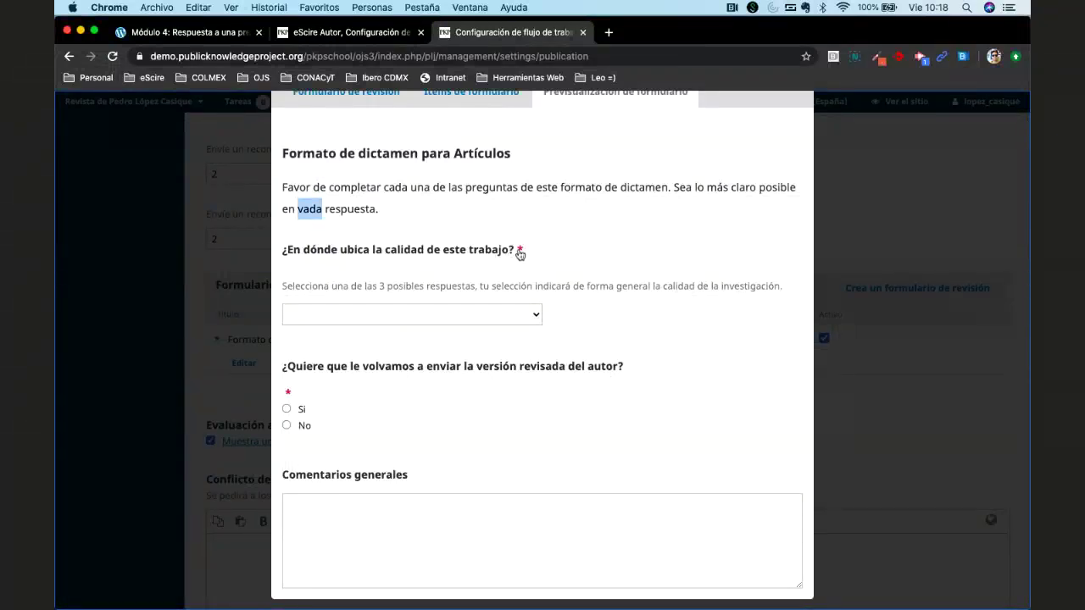
Answer the quality question with Top 10 and the resend question with Si.
left_click(474, 314)
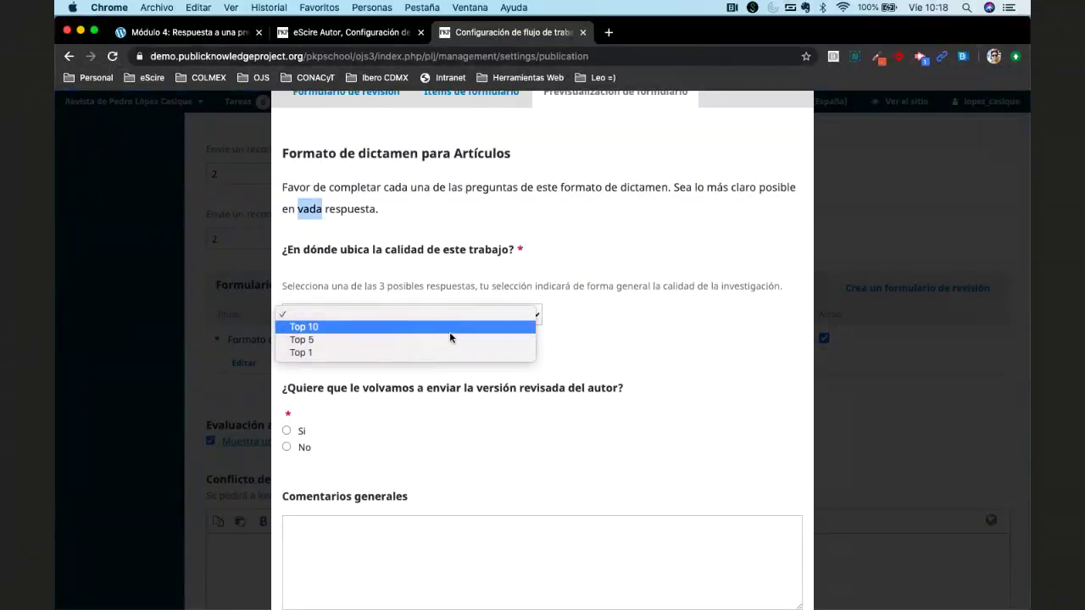
left_click(449, 331)
scroll(496, 371, "down", 1)
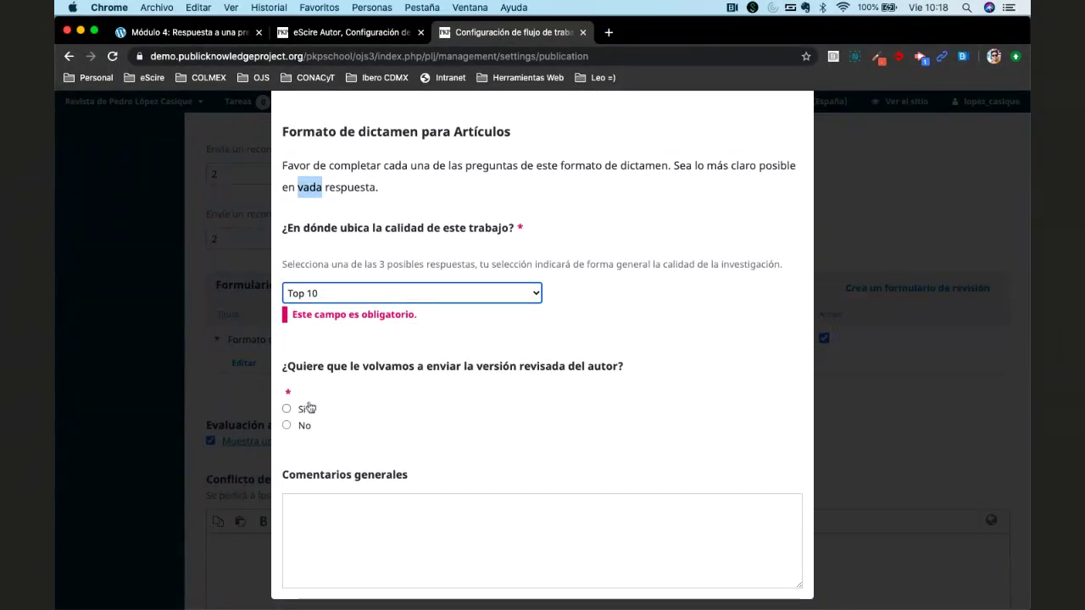
left_click(344, 296)
scroll(370, 416, "up", 1)
left_click(289, 414)
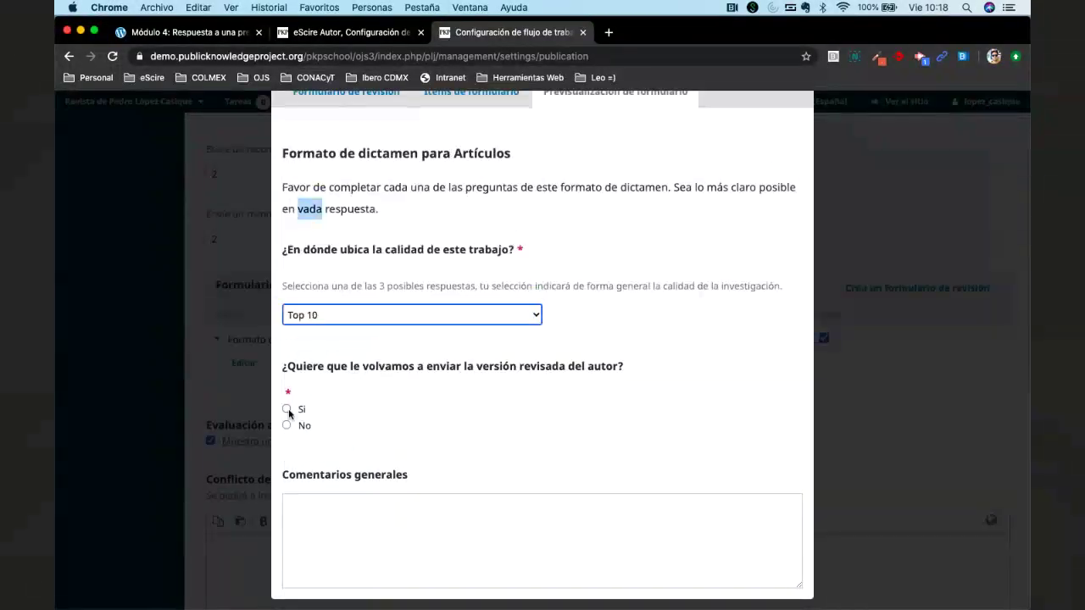
left_click(288, 409)
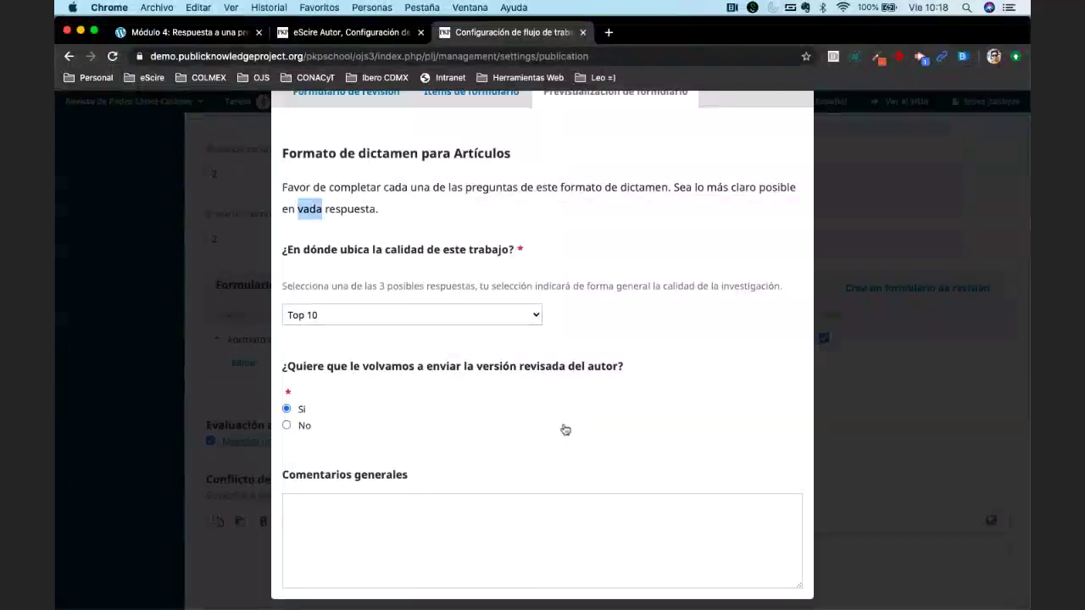
Type two lines of sample text into Comentarios generales.
left_click(494, 515)
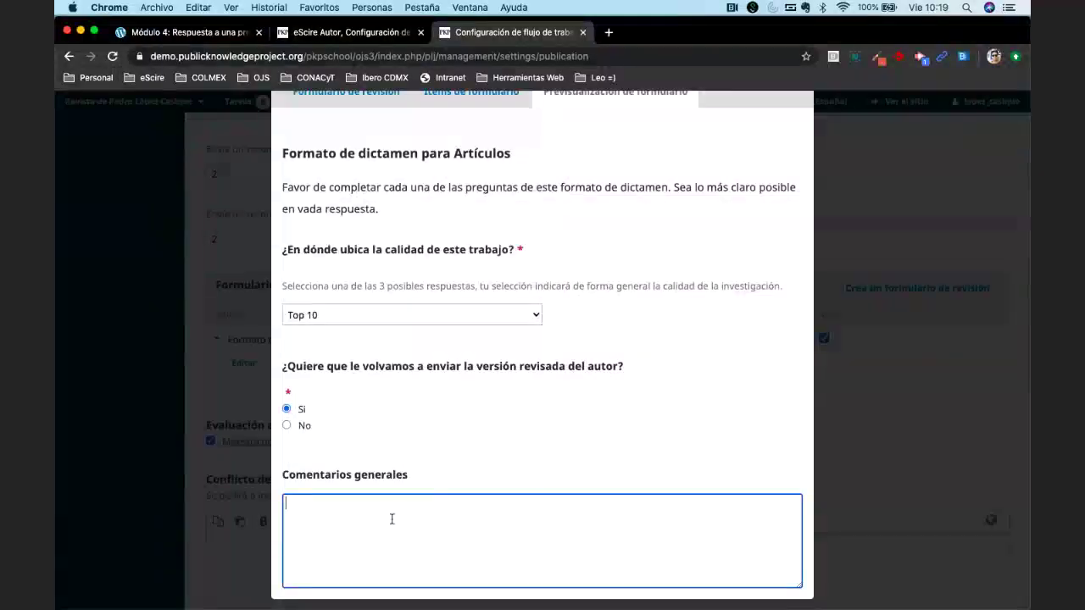
type("s")
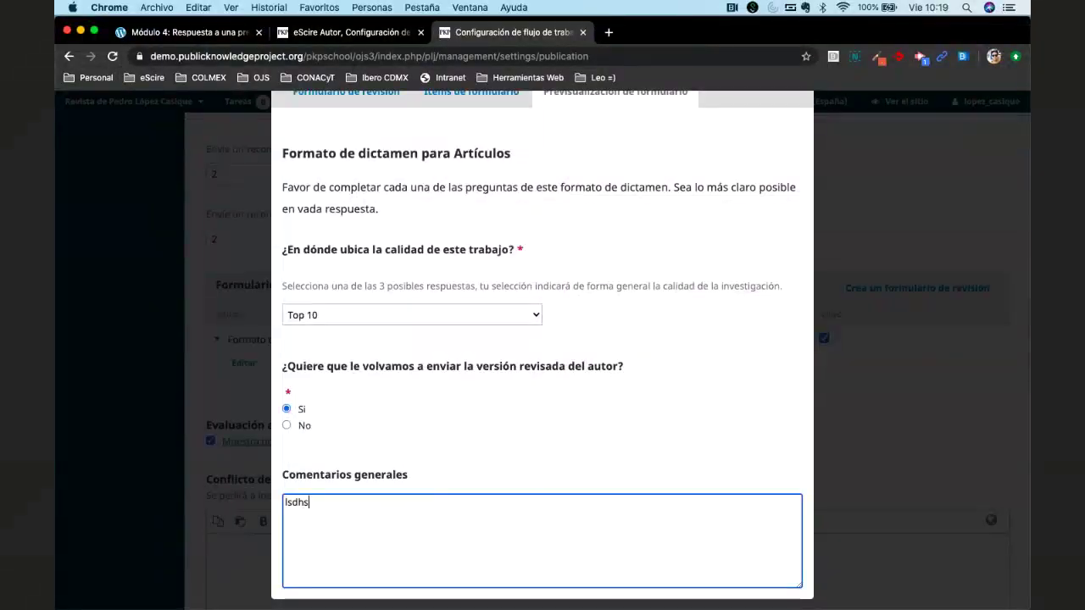
type("dfsdfs df s df sd f sdf sd")
key("Return")
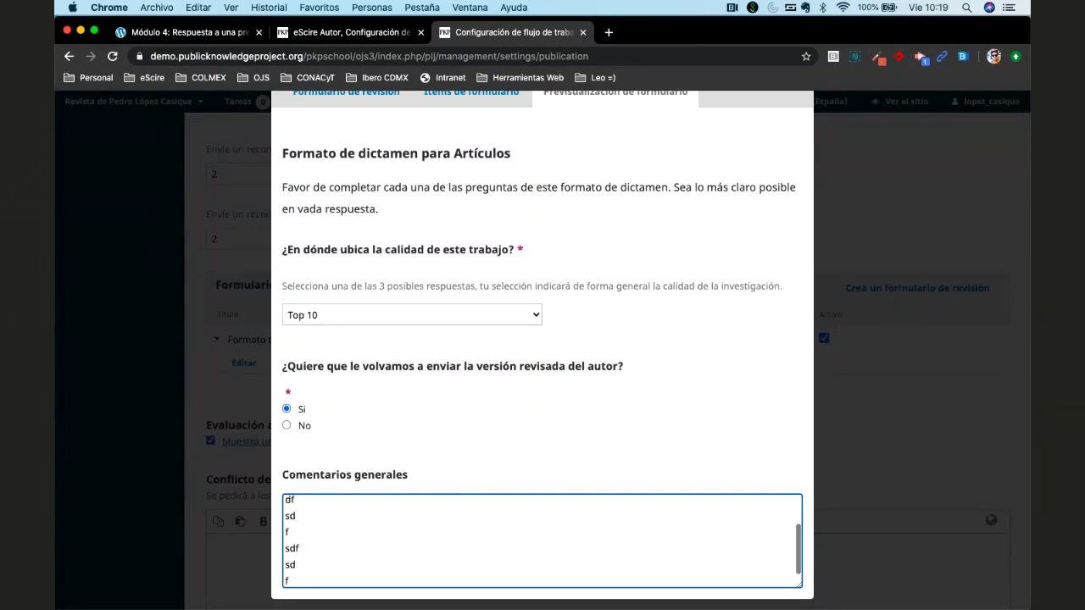
type("fvxcvxcv")
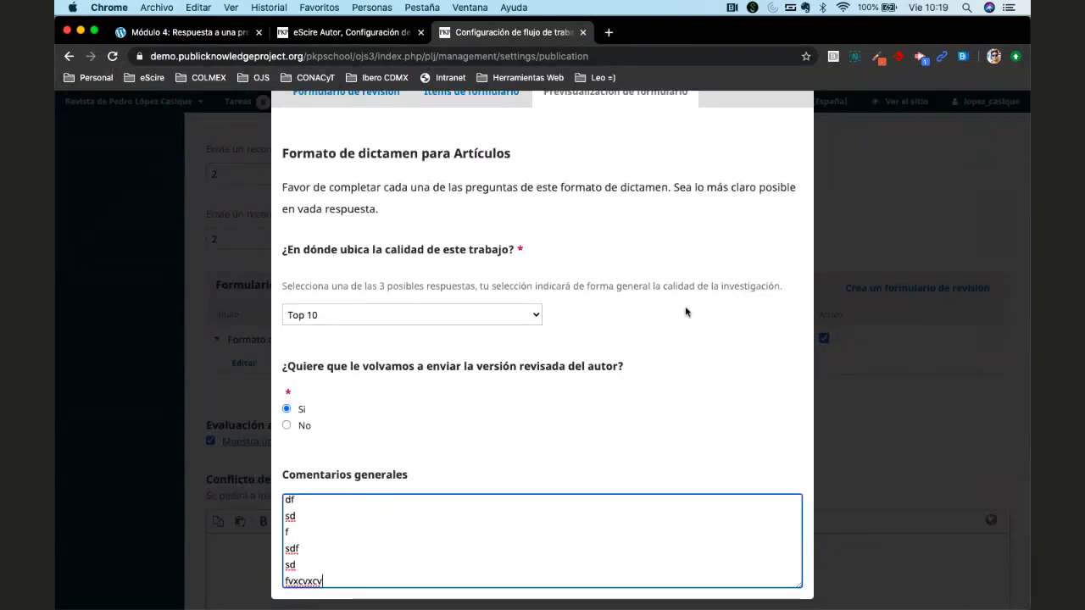
scroll(685, 306, "up", 2)
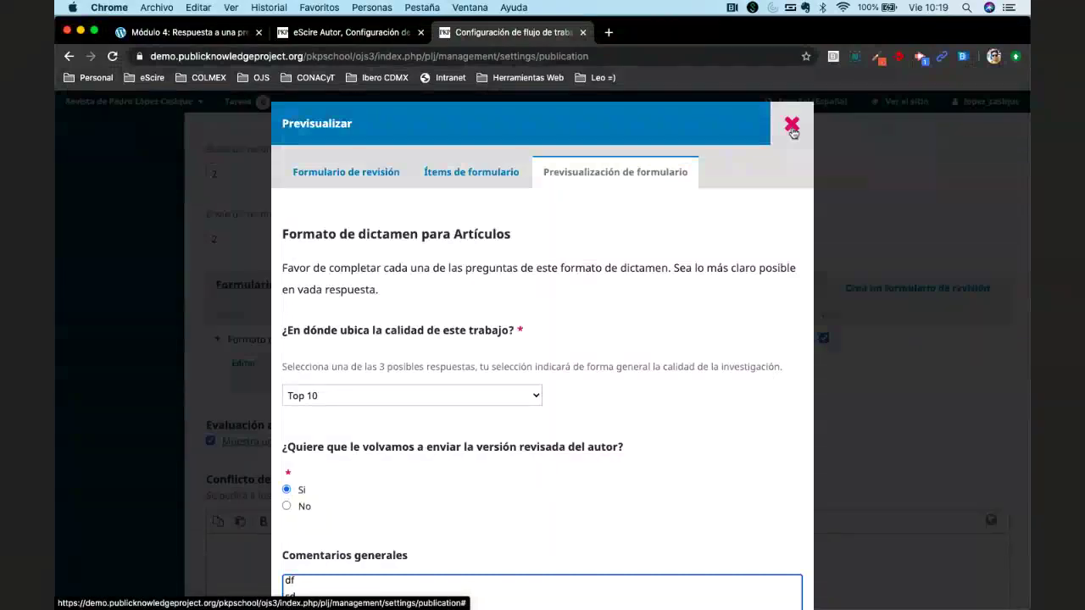
left_click(791, 129)
Close the preview and choose Formato de dictamen para Artículos as submission 670's review form.
left_click(792, 129)
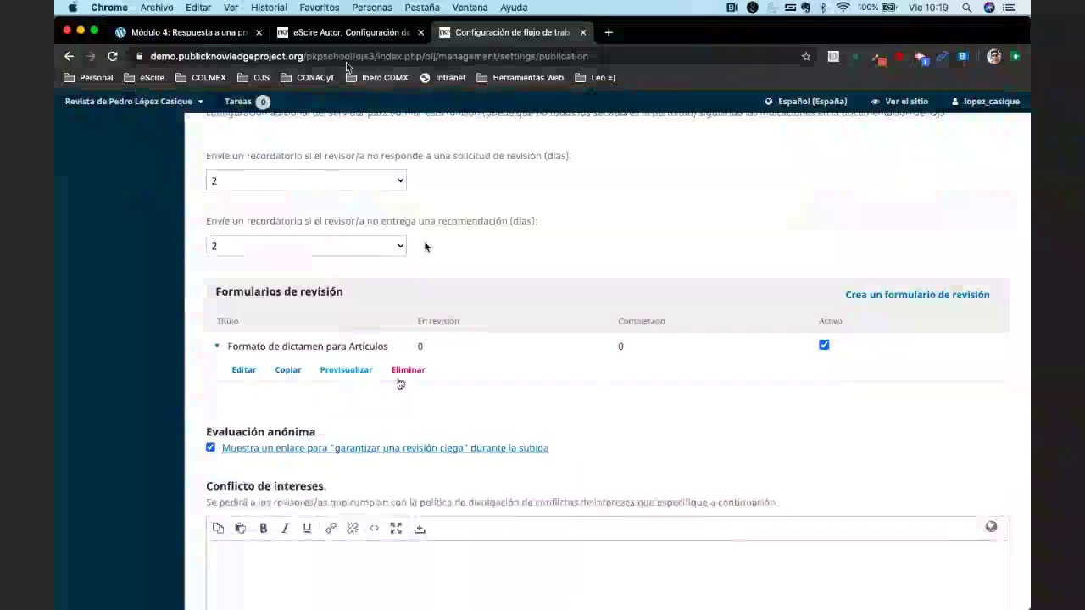
key("ctrl+shift+Tab")
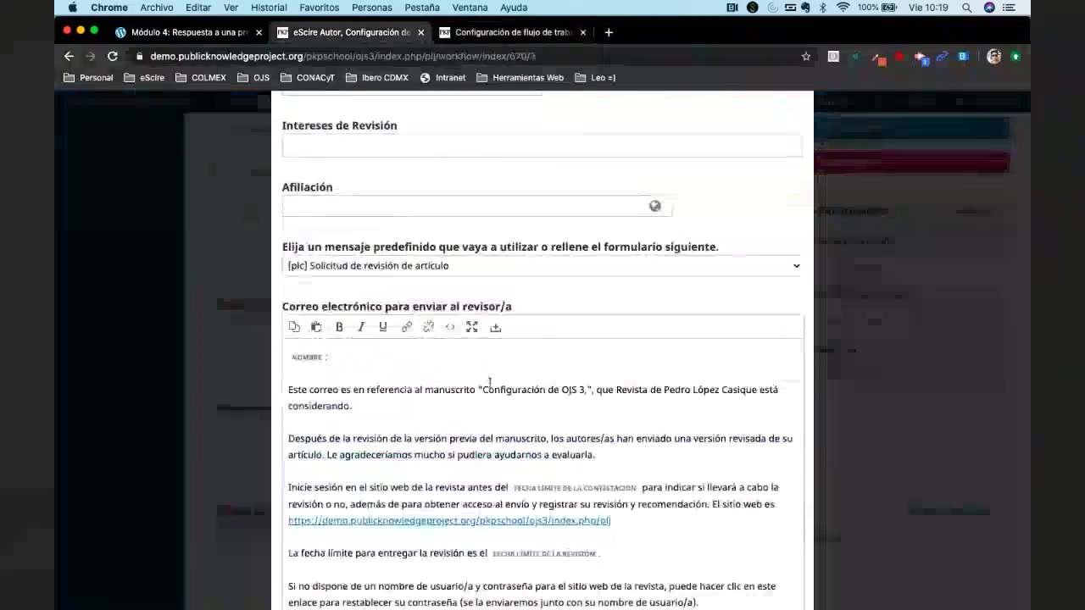
scroll(489, 383, "down", 15)
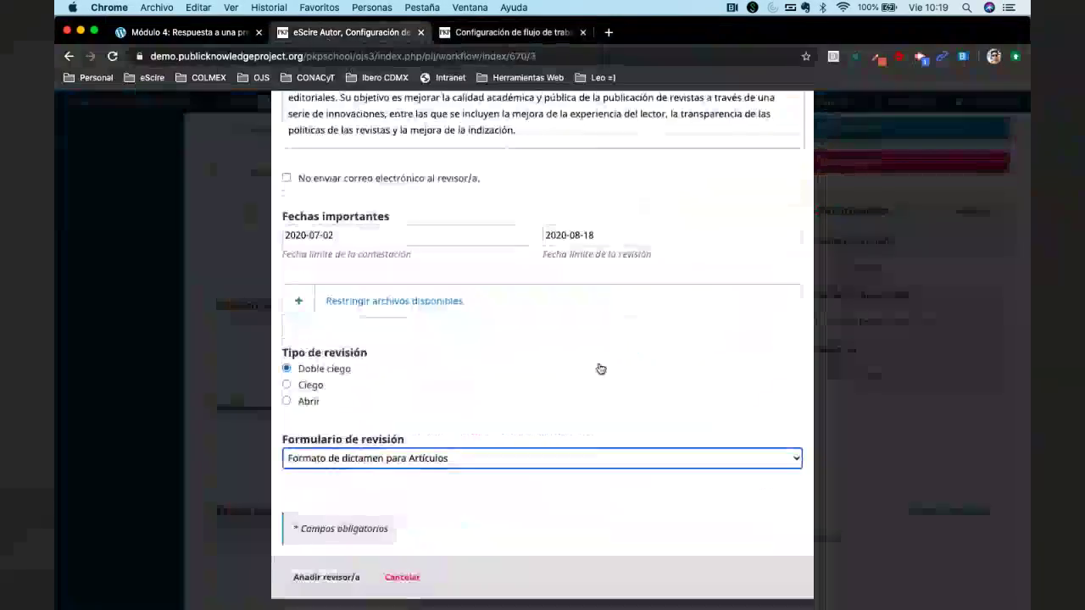
left_click(464, 458)
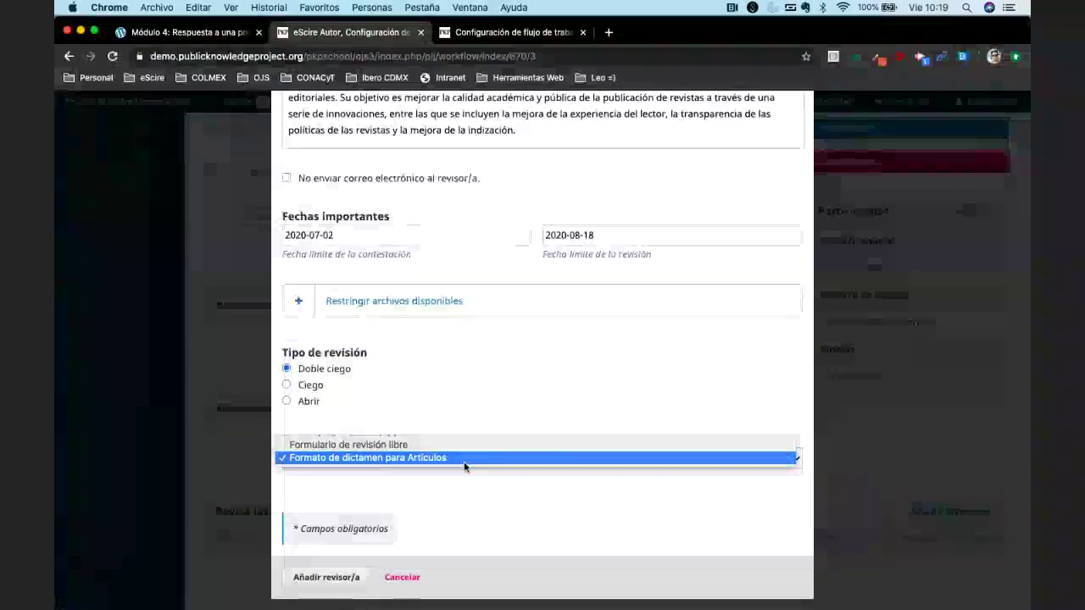
left_click(429, 458)
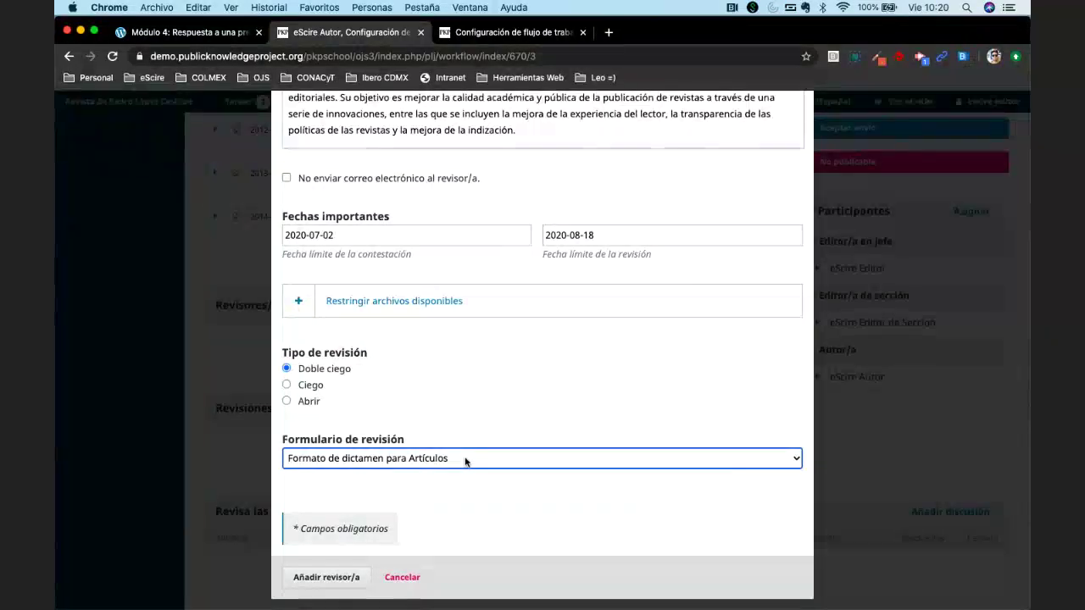
Switch the review form to Formulario de revisión libre, then reselect Formato de dictamen para Artículos.
left_click(465, 460)
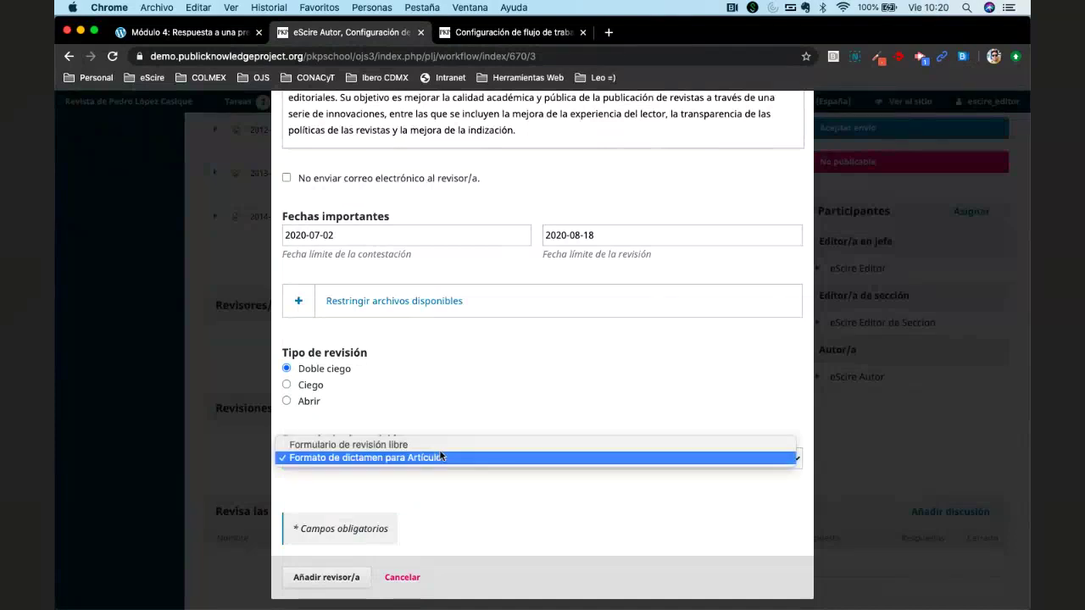
left_click(428, 444)
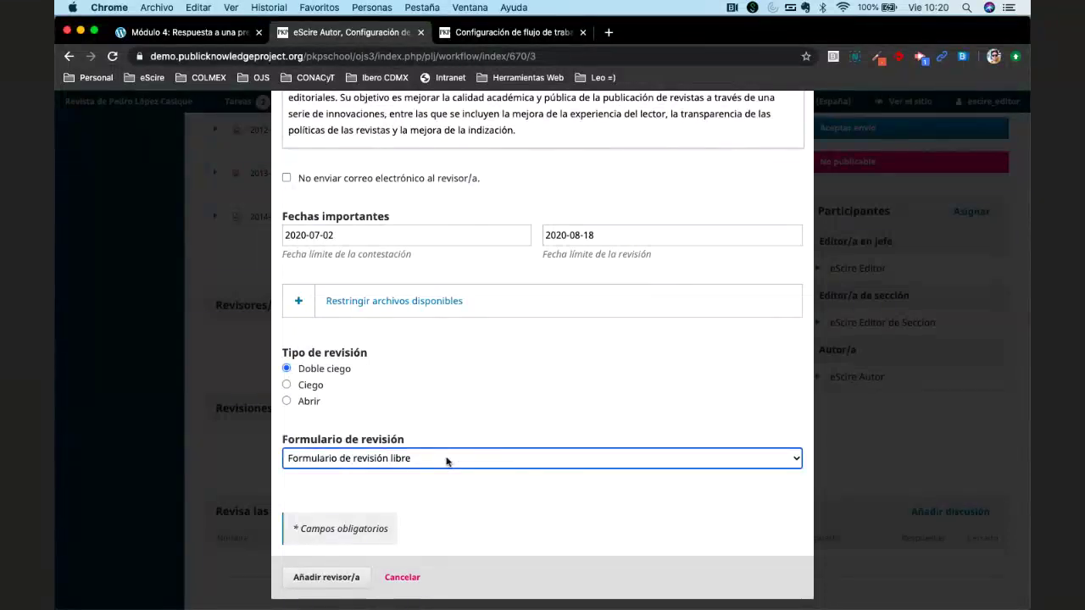
left_click(447, 460)
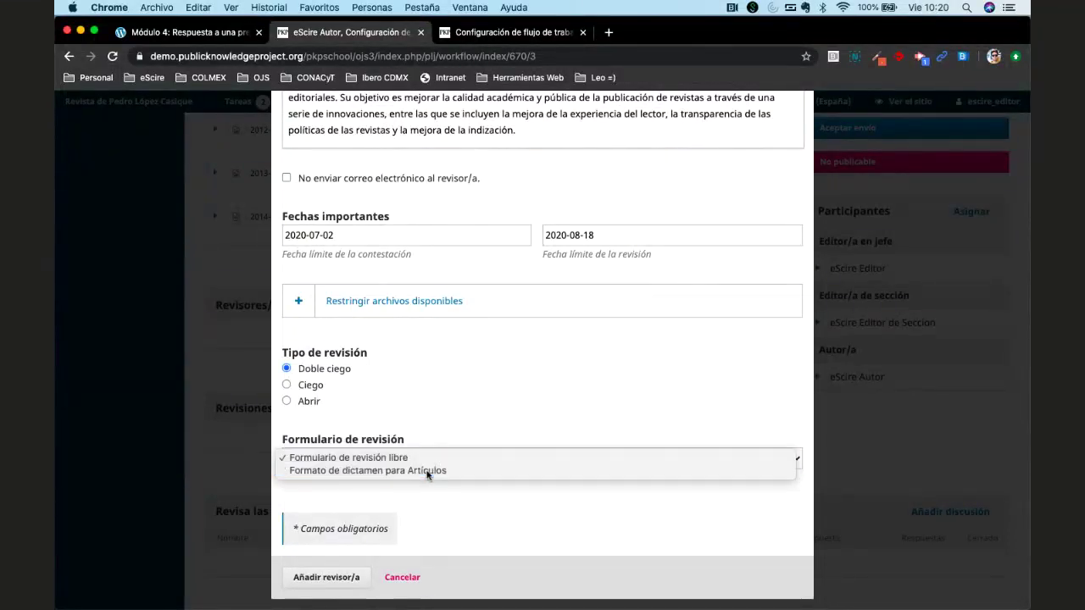
left_click(430, 471)
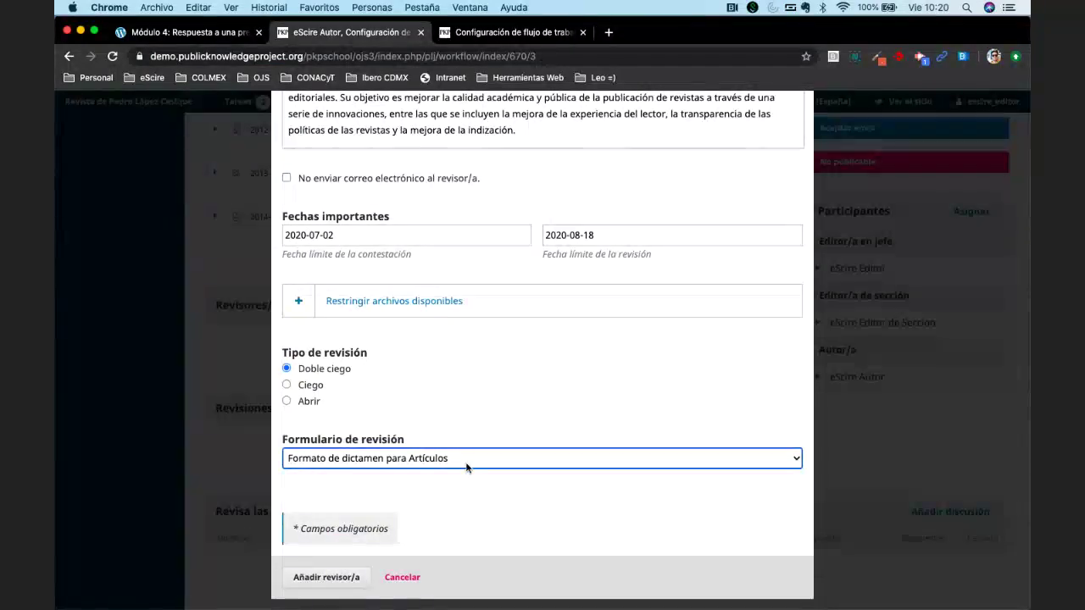
left_click(511, 35)
scroll(528, 254, "up", 5)
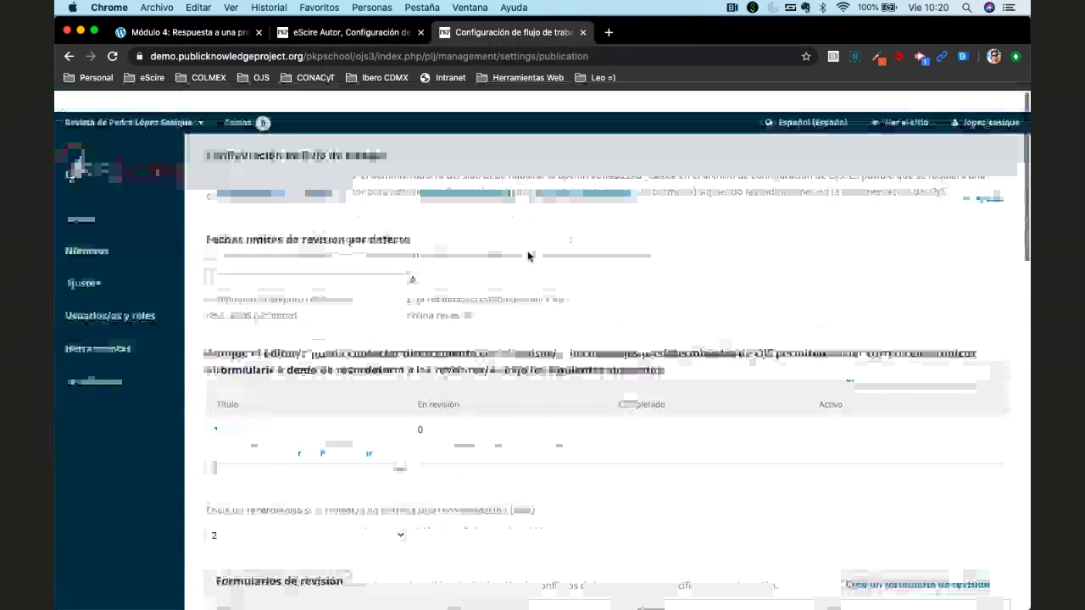
mouse_move(91, 262)
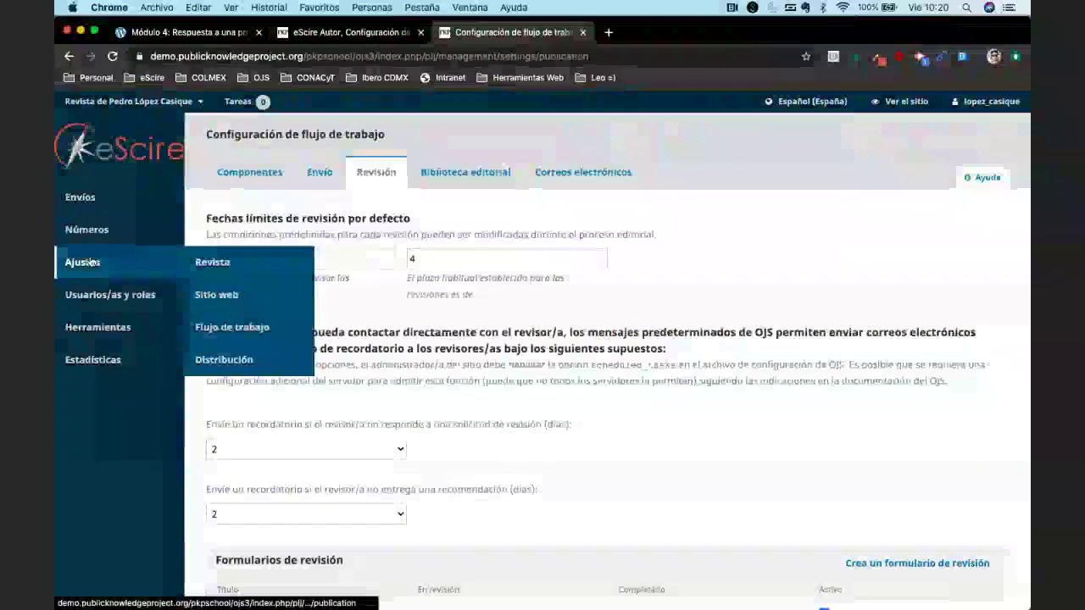
left_click(213, 262)
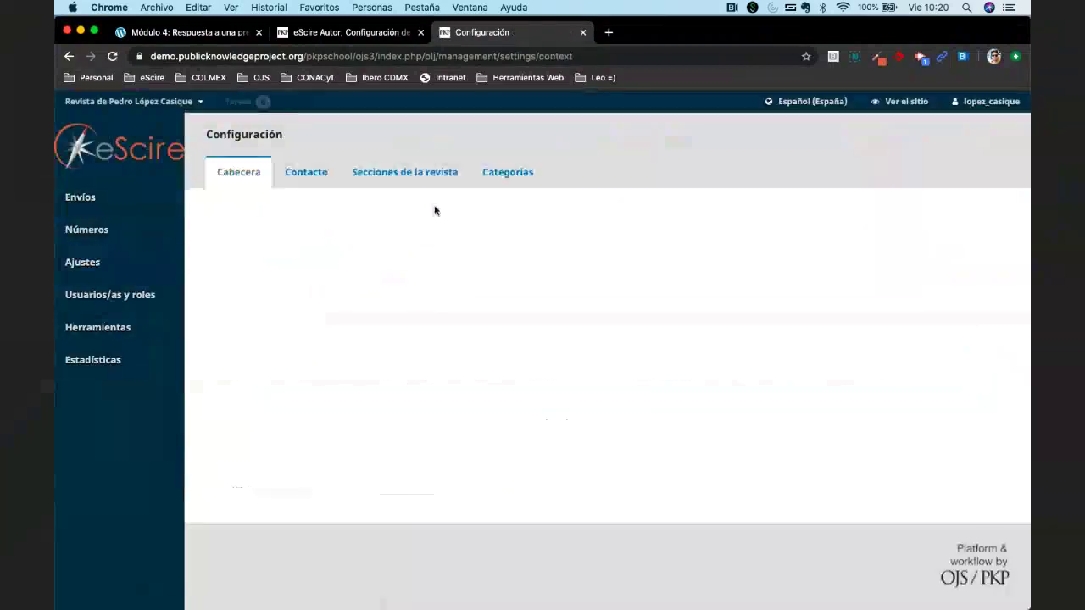
left_click(404, 172)
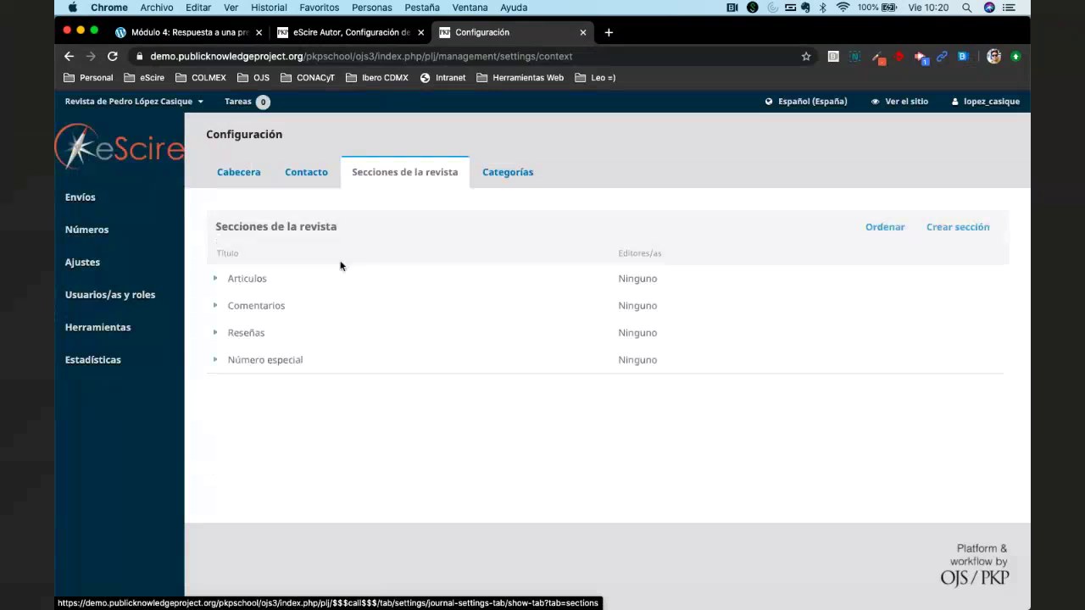
left_click(213, 280)
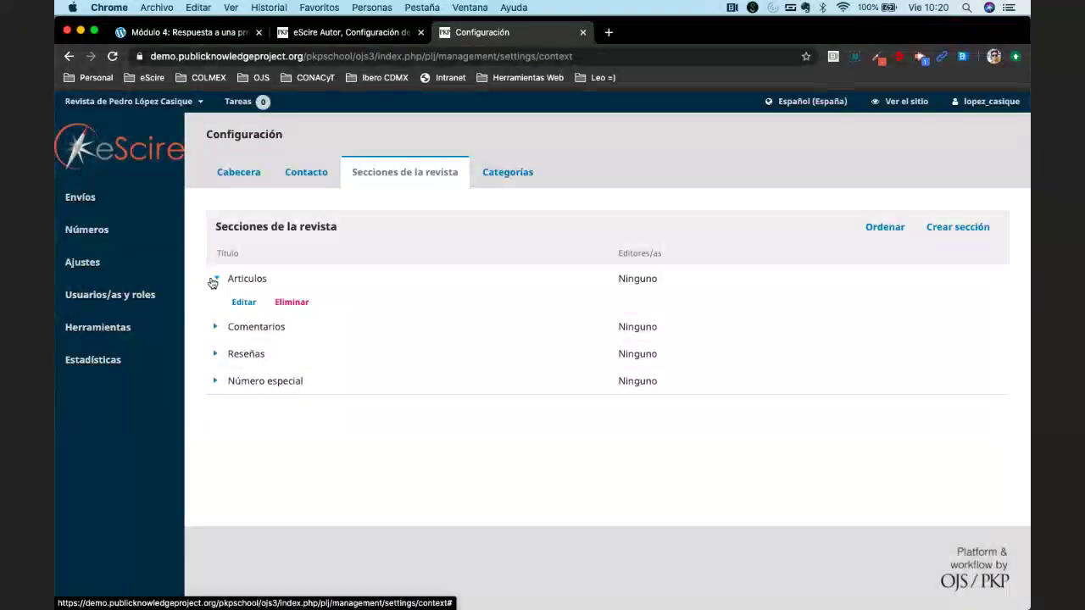
left_click(241, 302)
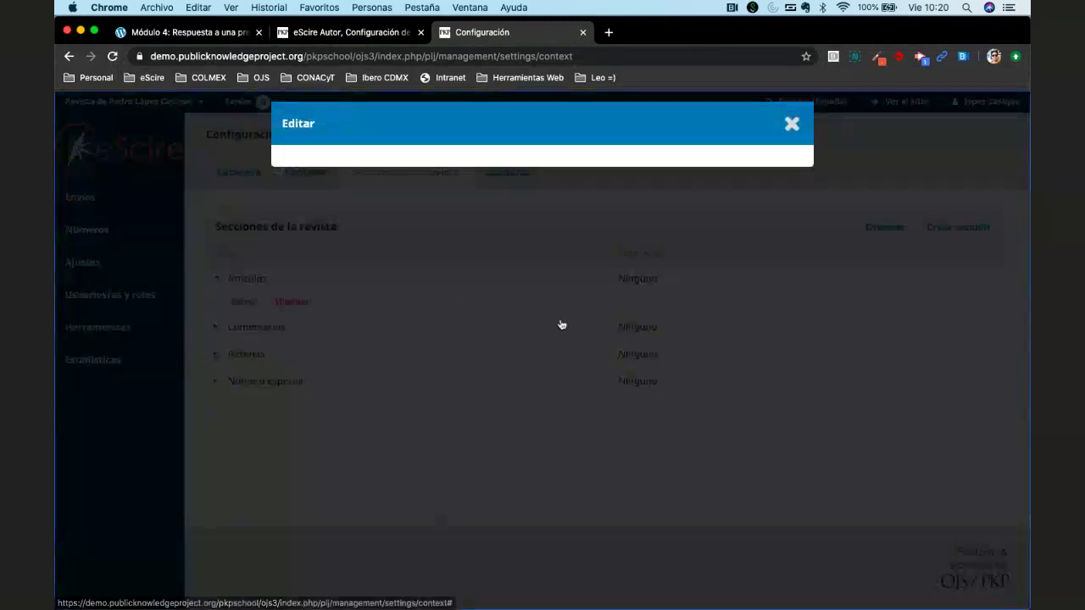
scroll(481, 428, "down", 6)
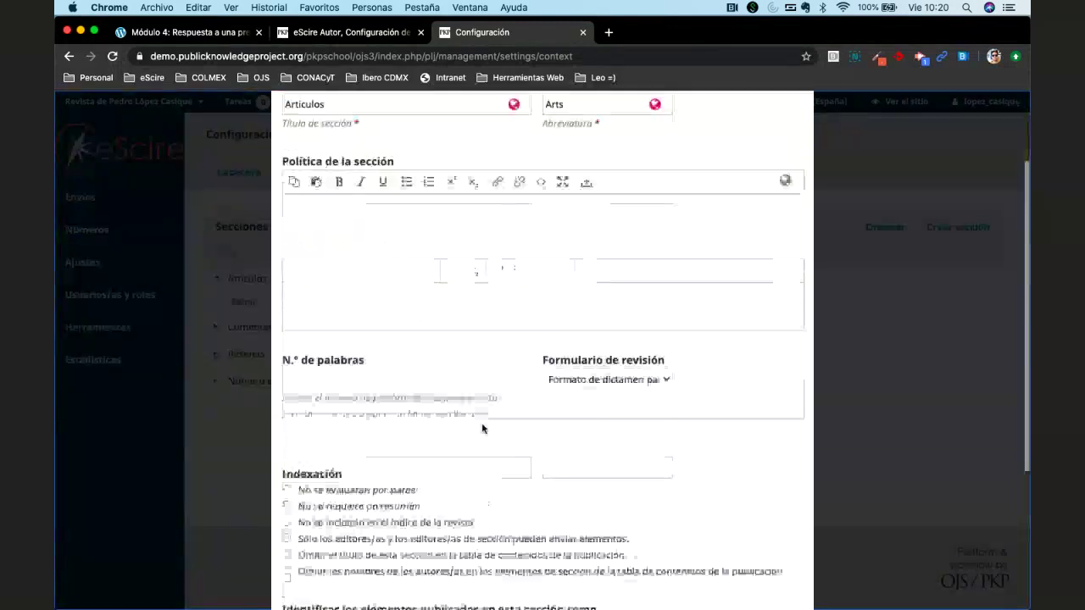
scroll(482, 429, "up", 4)
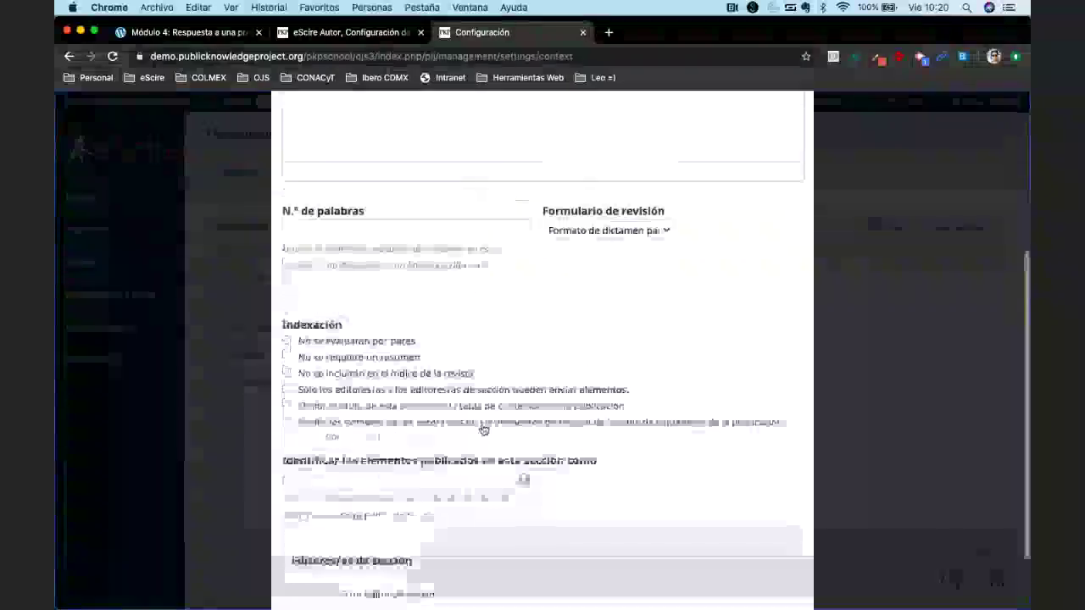
left_click(580, 350)
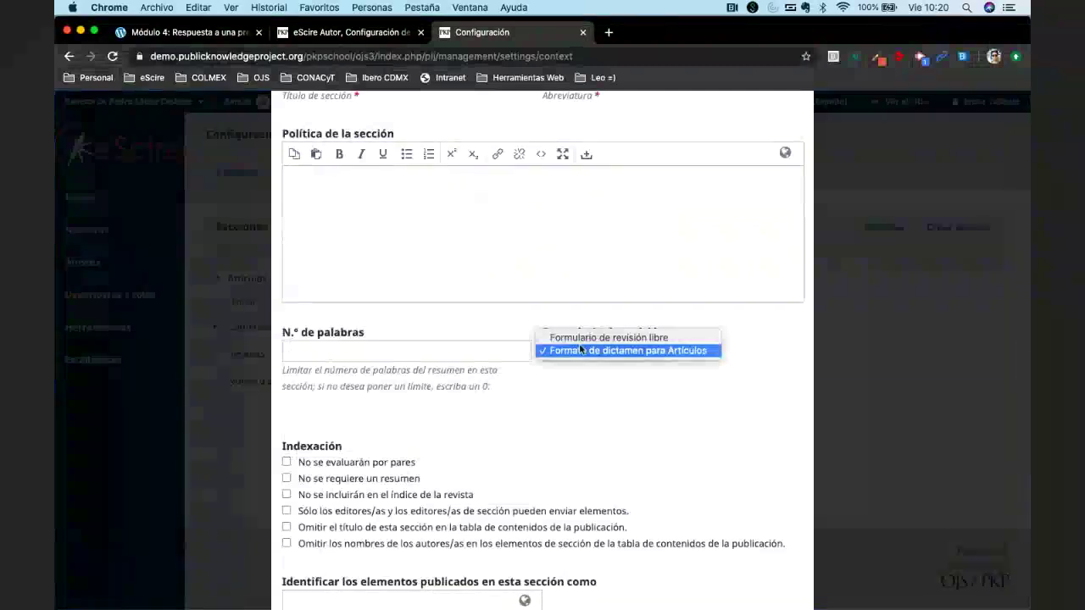
left_click(662, 350)
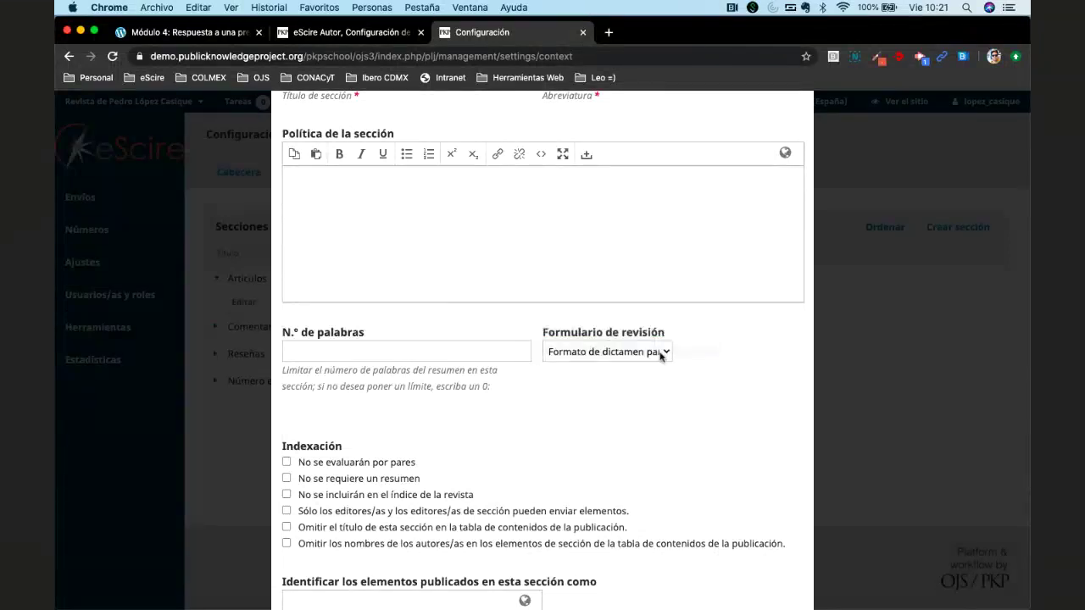
left_click(597, 355)
left_click(597, 352)
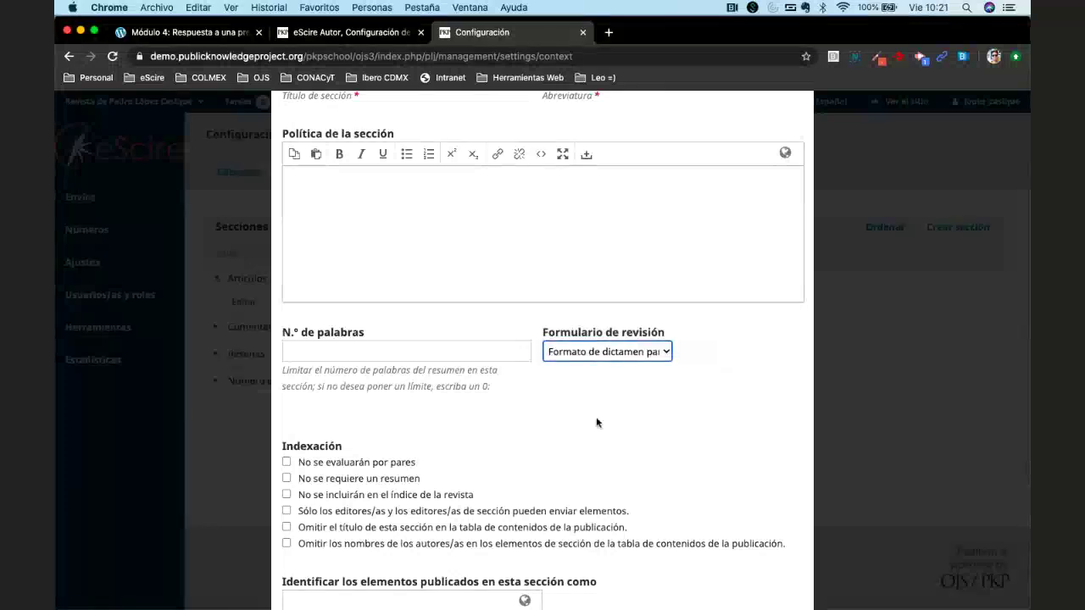
scroll(597, 423, "down", 5)
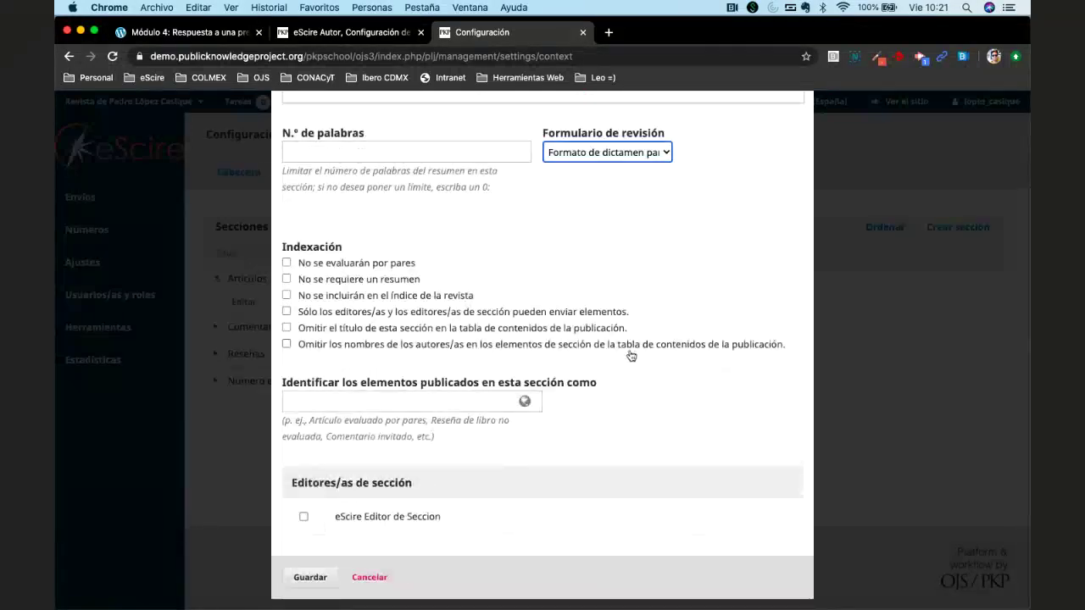
scroll(618, 357, "up", 8)
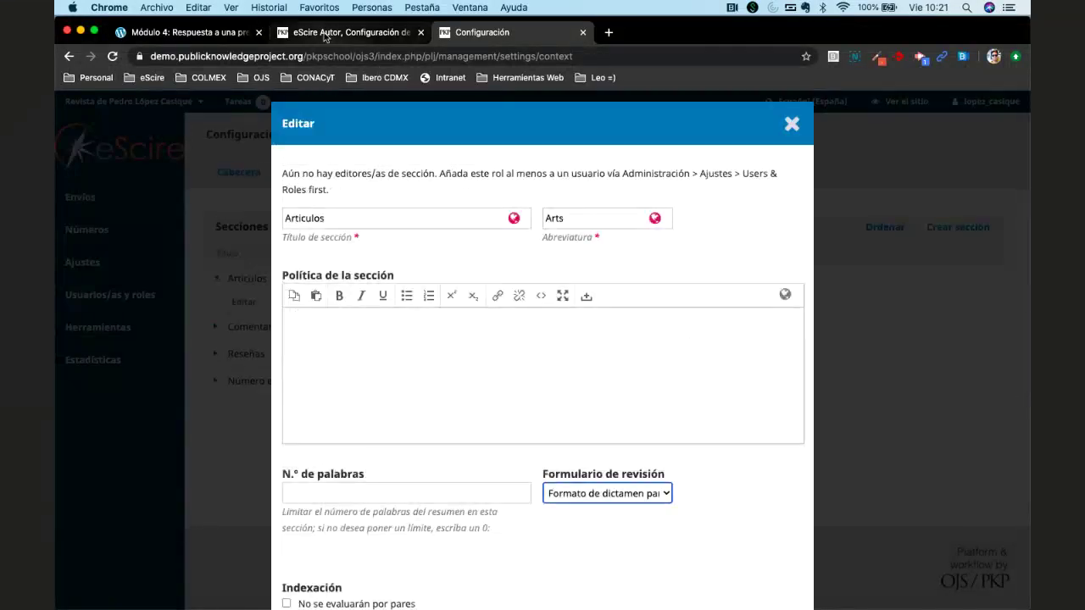
left_click(324, 34)
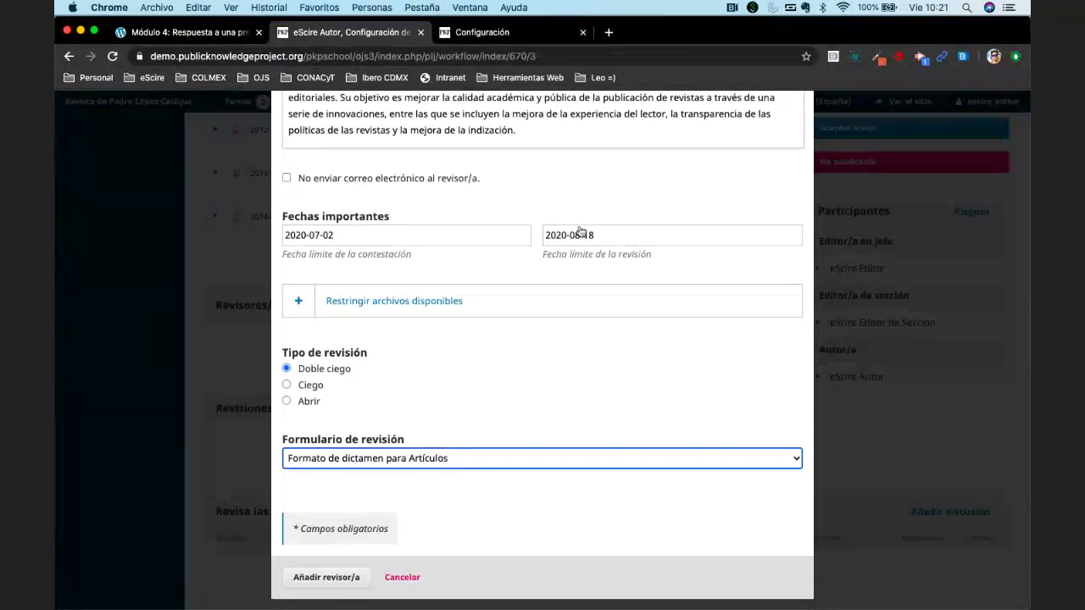
left_click(501, 34)
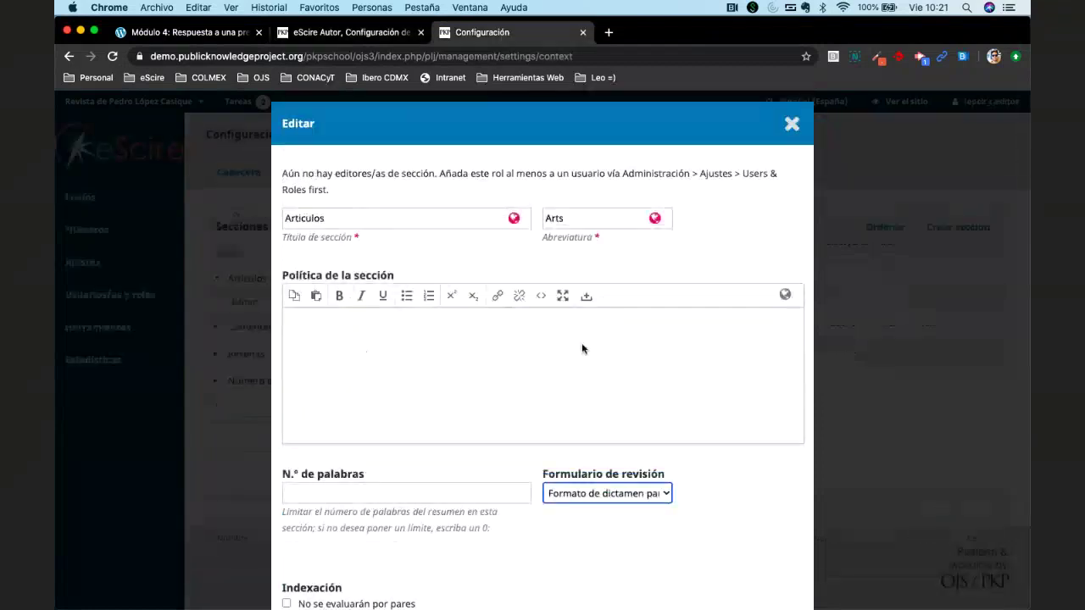
left_click(608, 494)
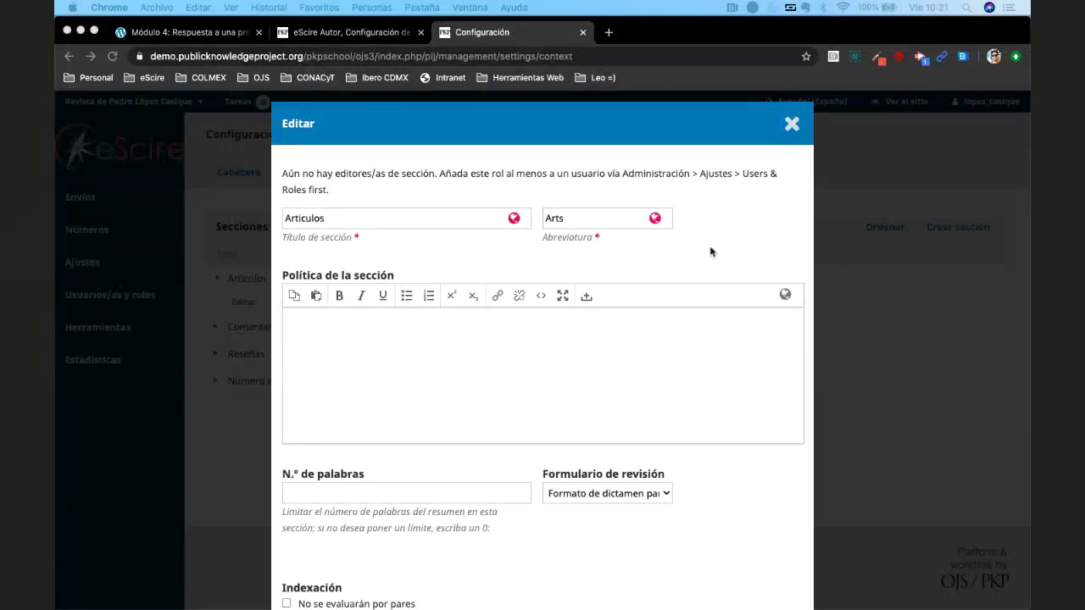
left_click(789, 125)
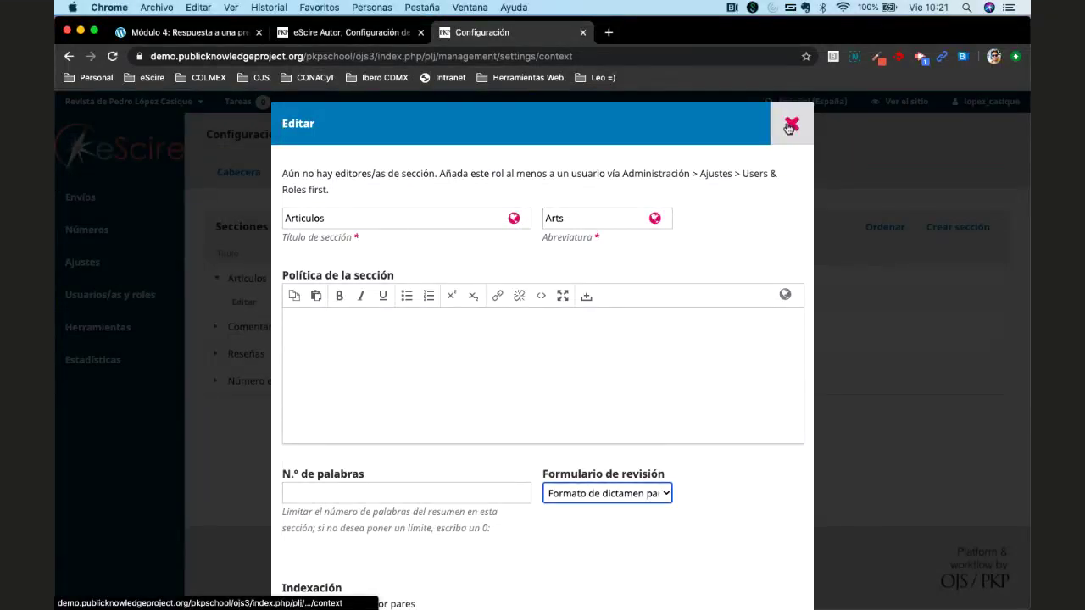
Close the Artículos section settings and edit Formato de dictamen para Artículos under Flujo de trabajo > Revisión.
left_click(789, 124)
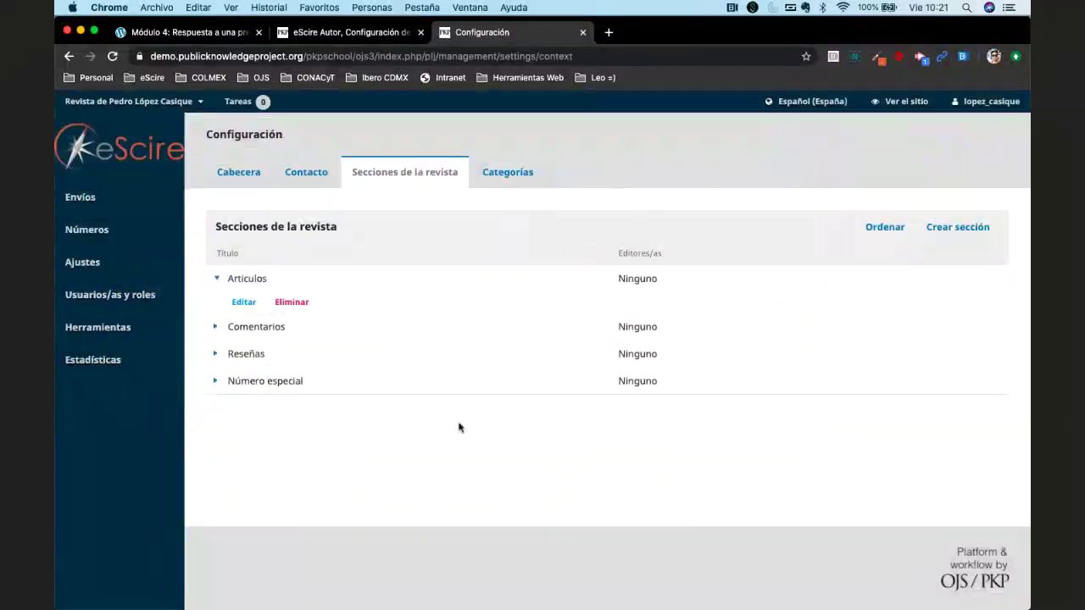
mouse_move(122, 272)
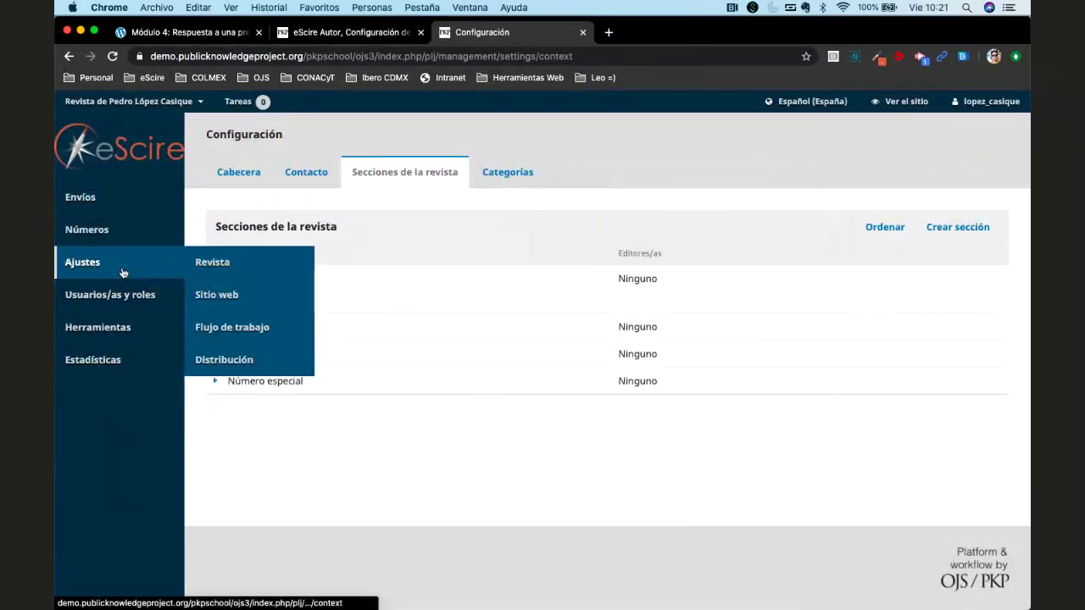
left_click(233, 305)
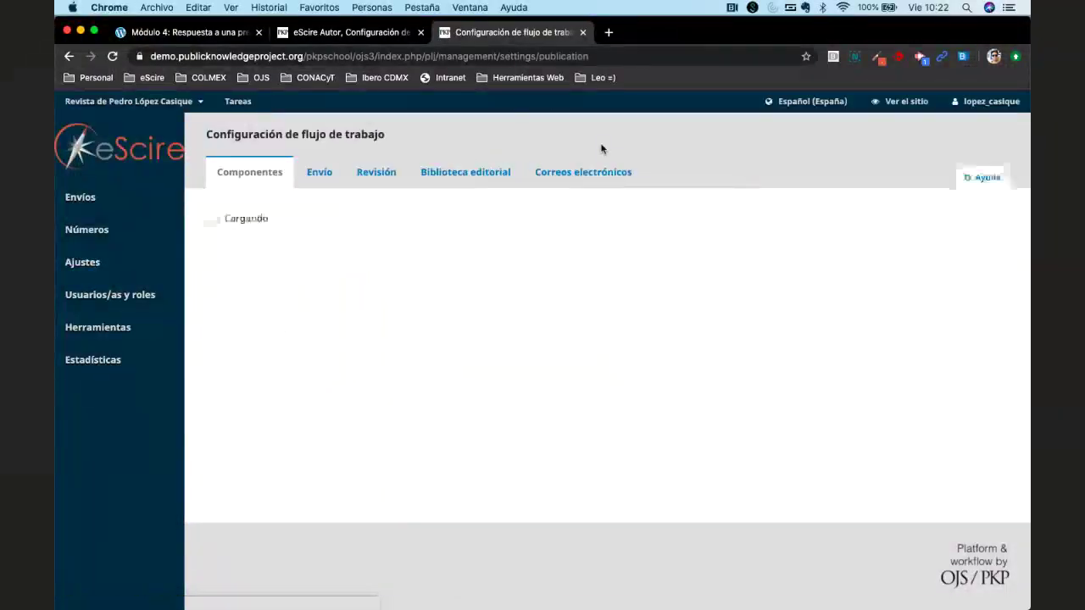
left_click(392, 173)
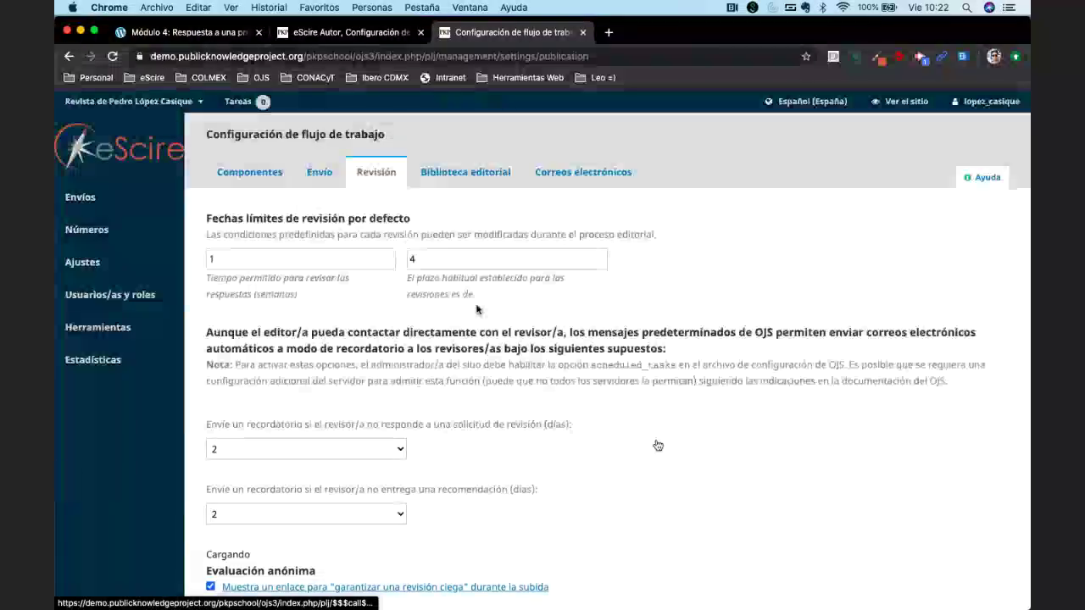
scroll(658, 445, "down", 3)
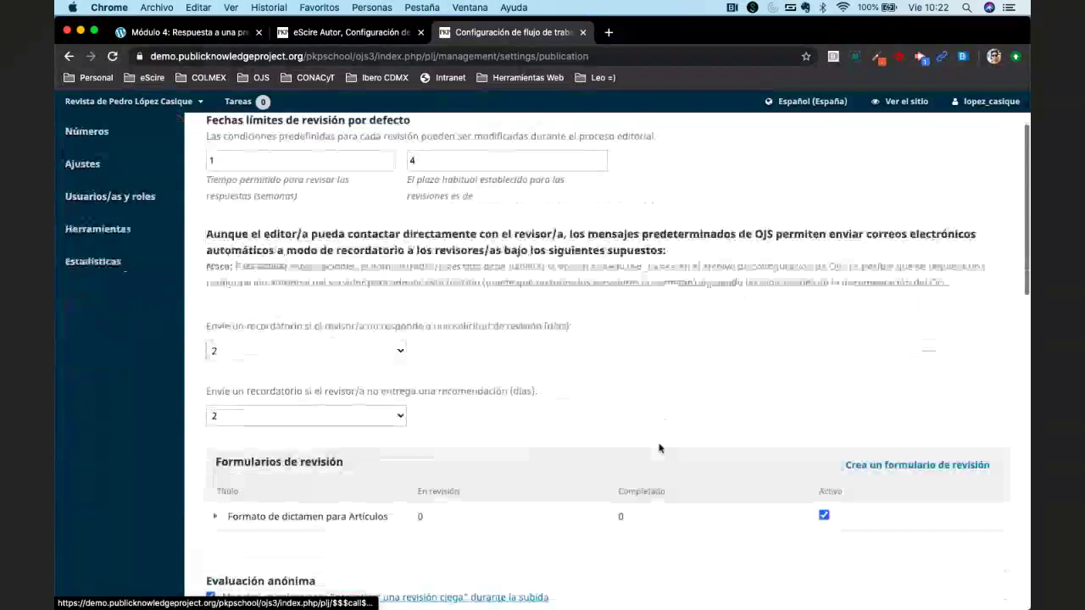
scroll(659, 447, "down", 2)
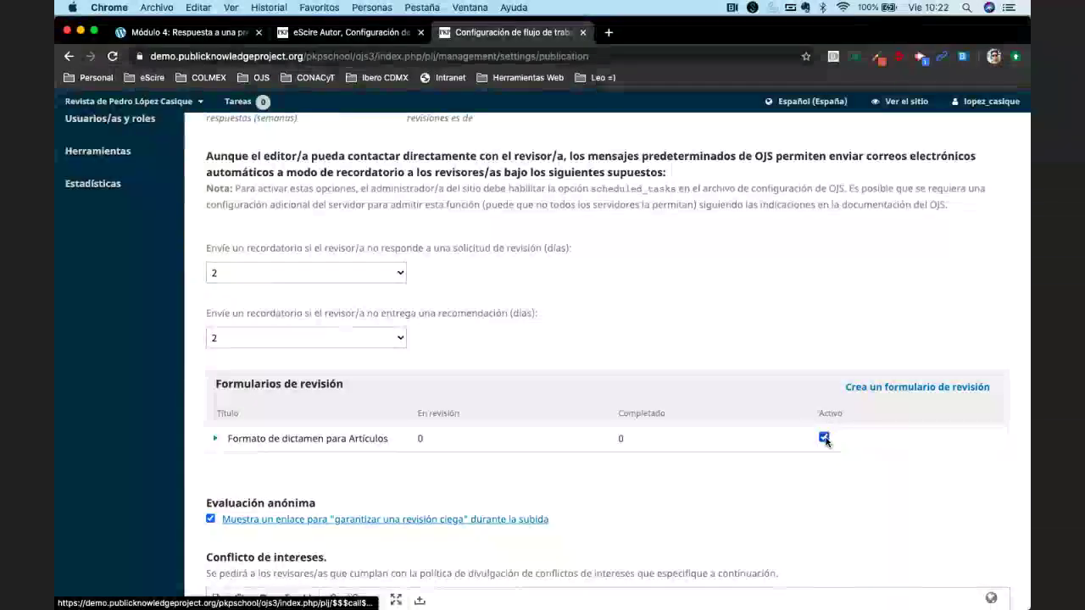
left_click(219, 439)
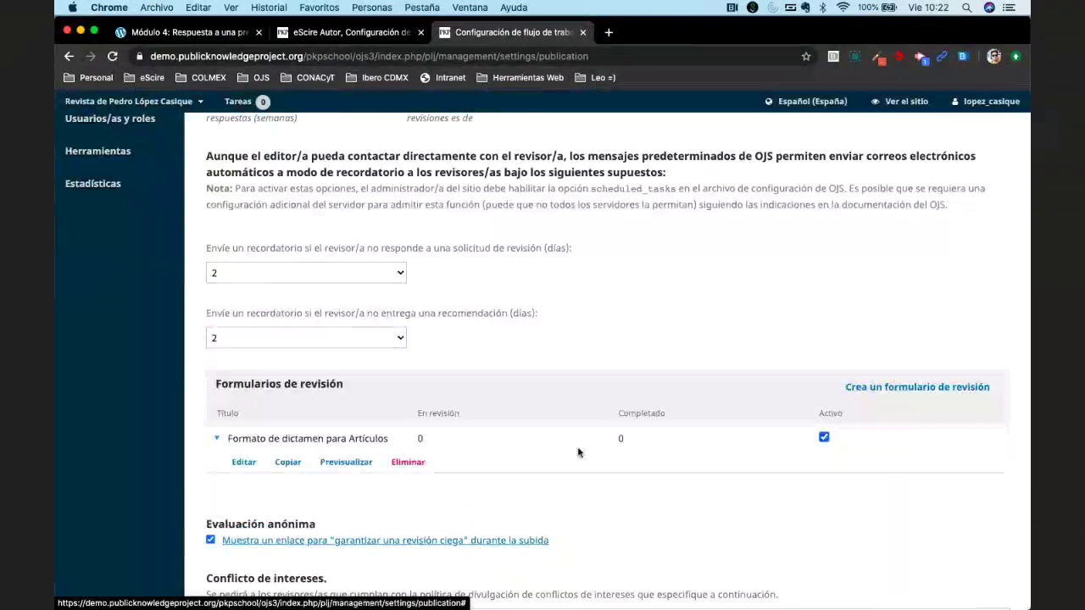
left_click(243, 462)
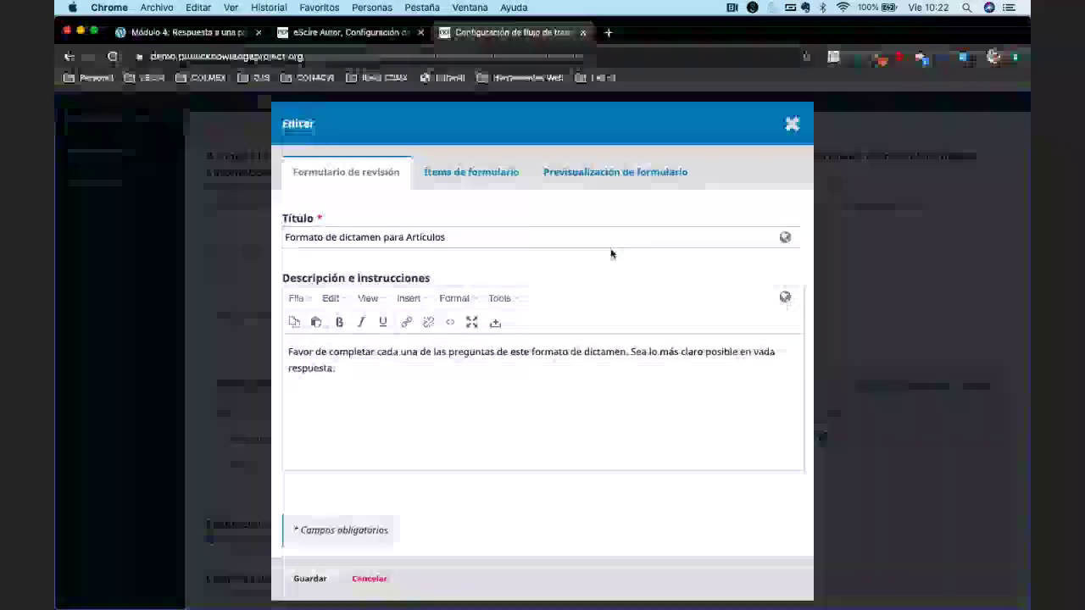
Enter the English title 'Artilcles Review Format' for the review form.
left_click(577, 243)
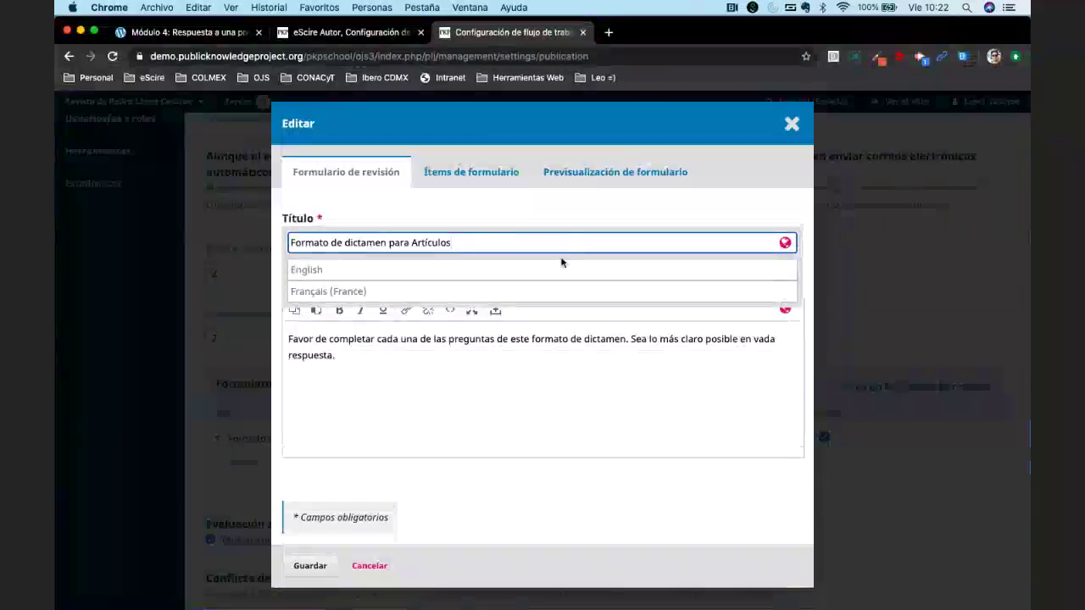
left_click(548, 269)
left_click(628, 298)
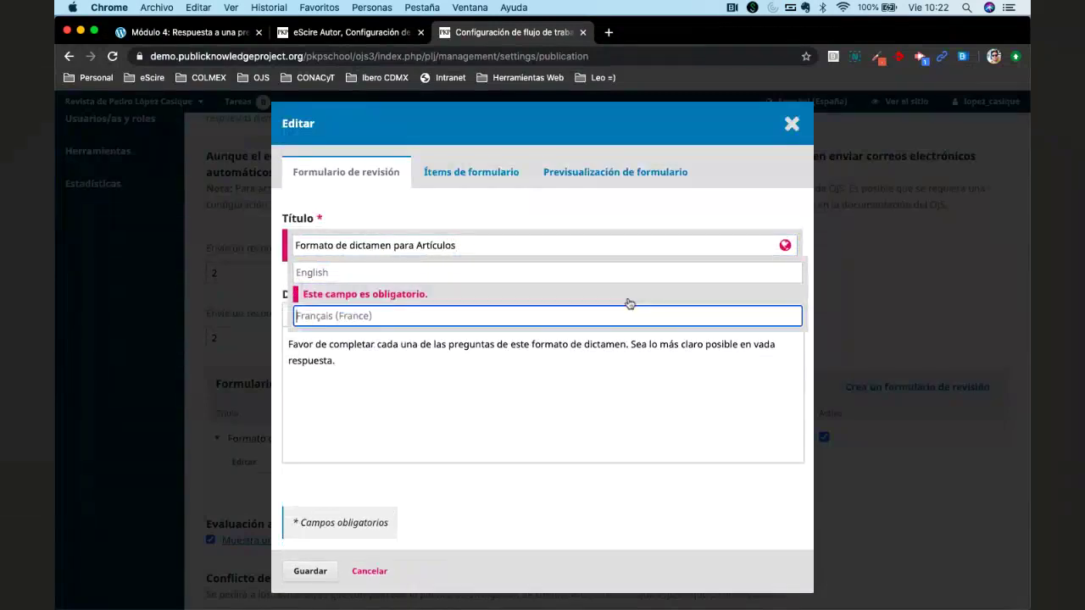
left_click(509, 269)
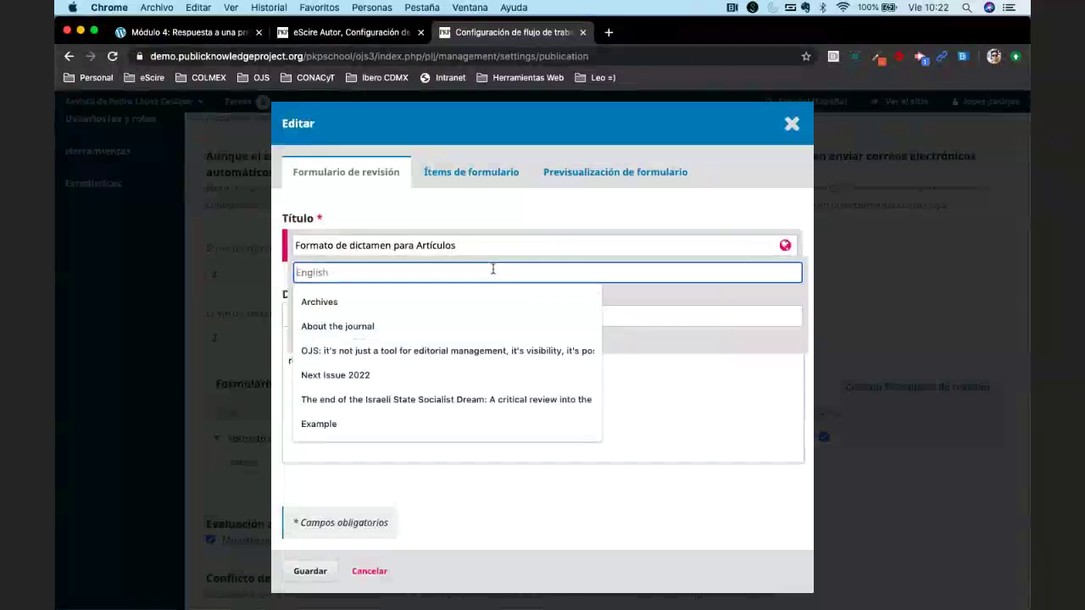
type("Artil")
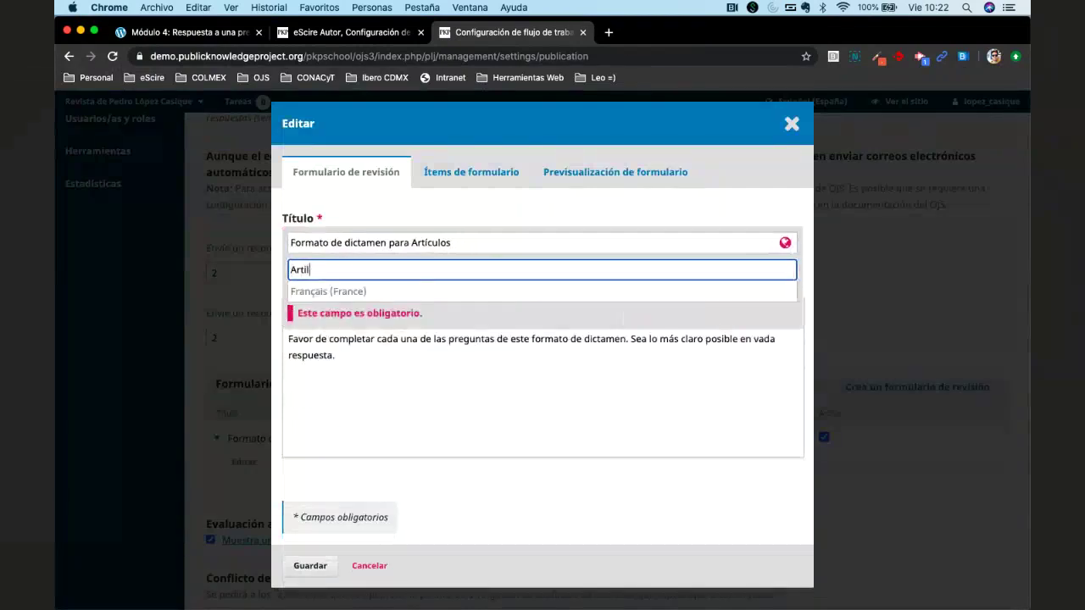
key("BackSpace")
type("cles Re")
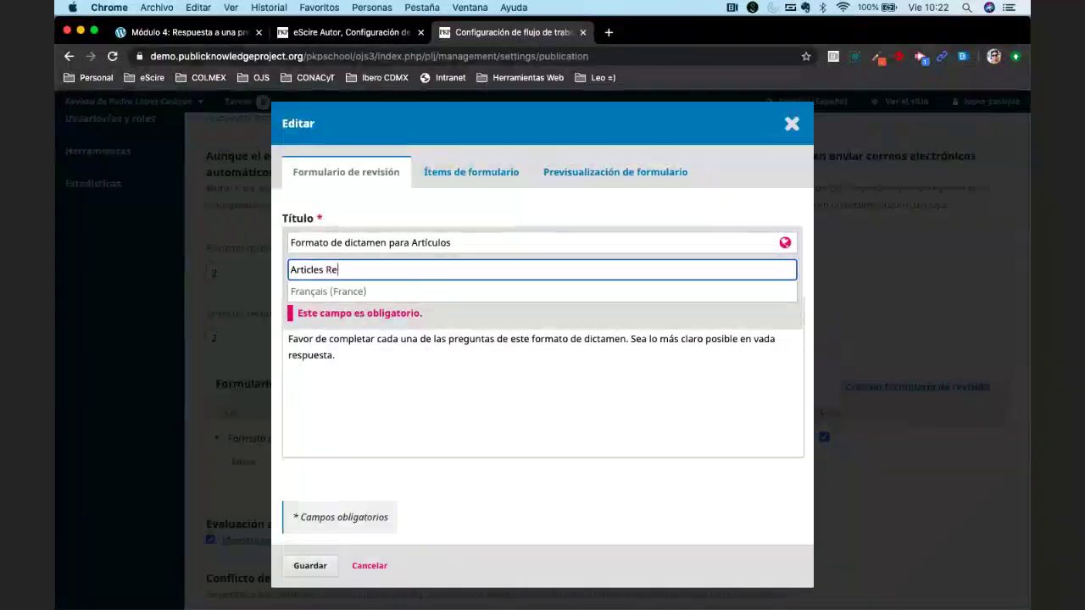
type("view For")
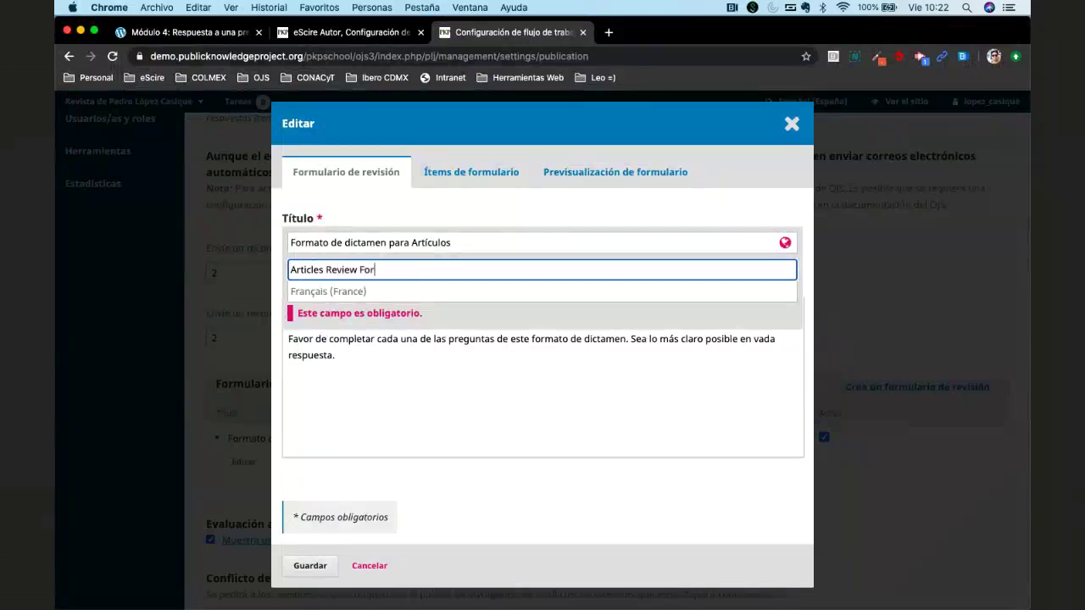
type("mat")
Enter the French title 'Fla fle fli' and save the review form.
left_click(499, 294)
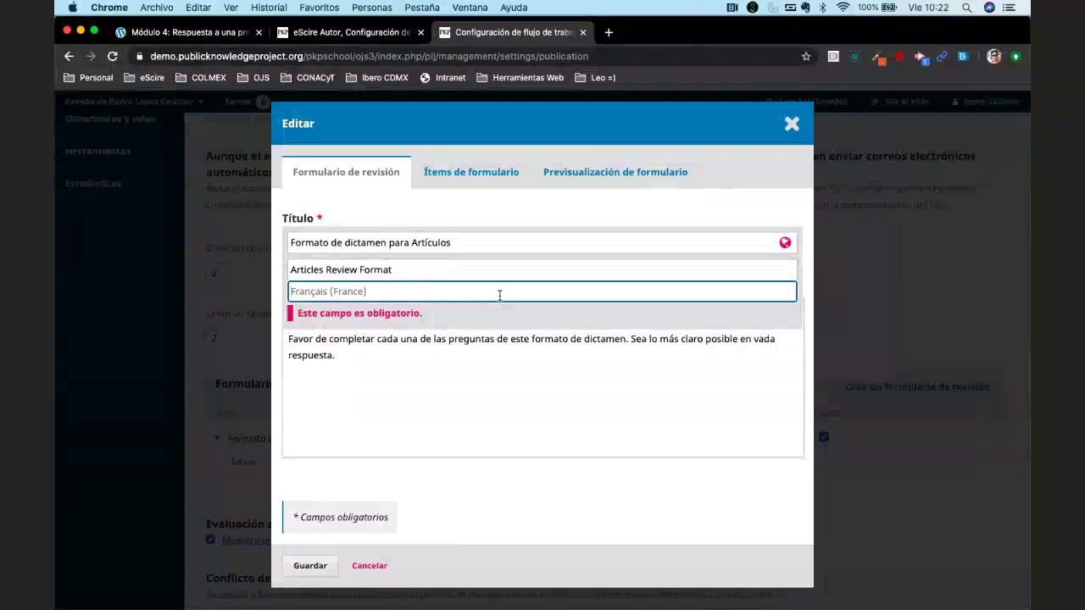
type("Fla fle fli")
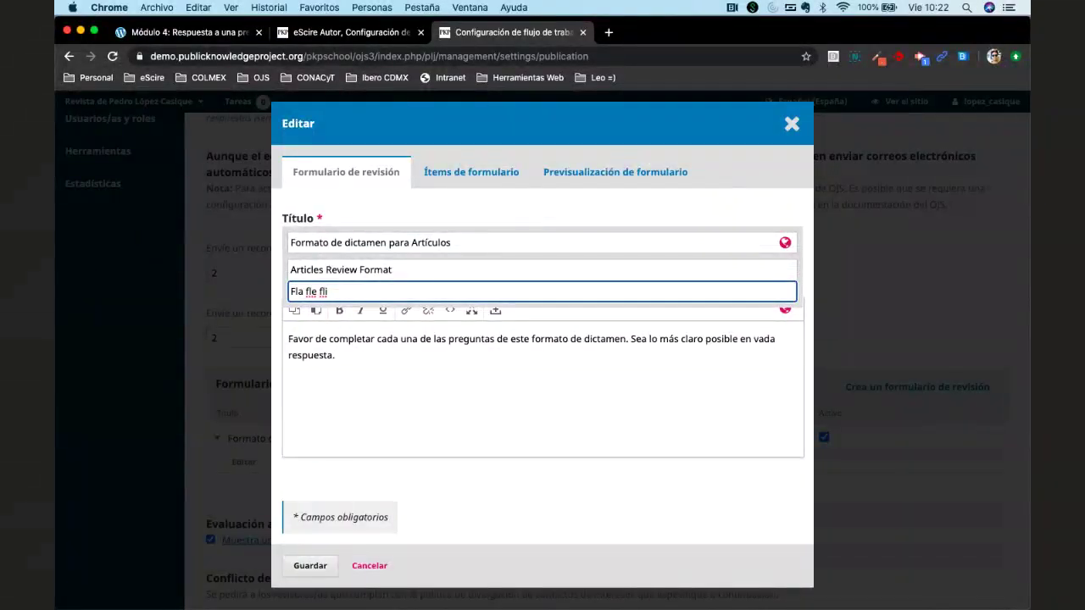
left_click(540, 203)
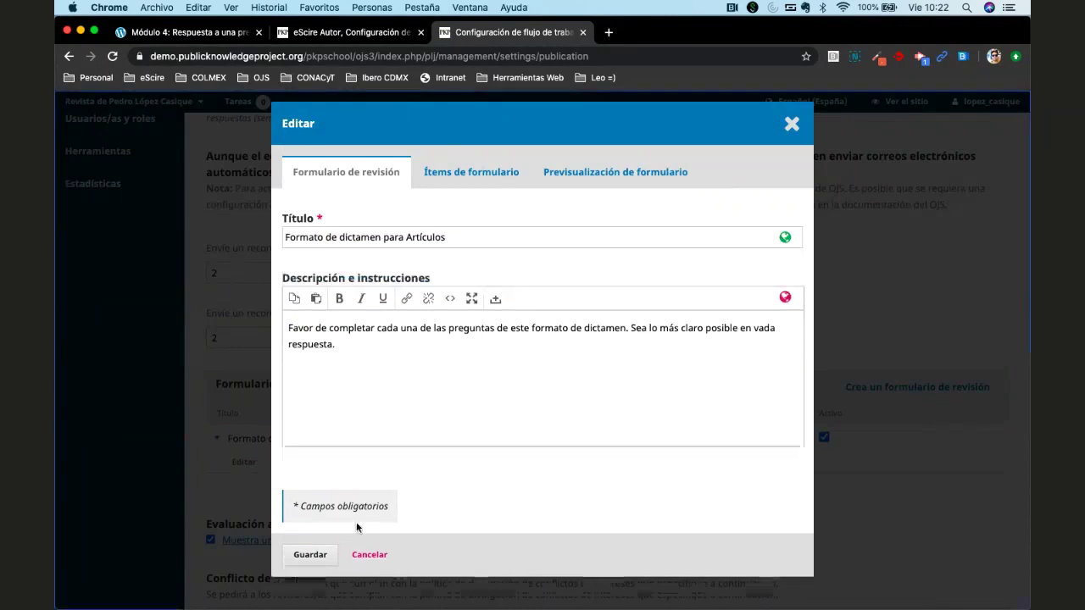
left_click(309, 555)
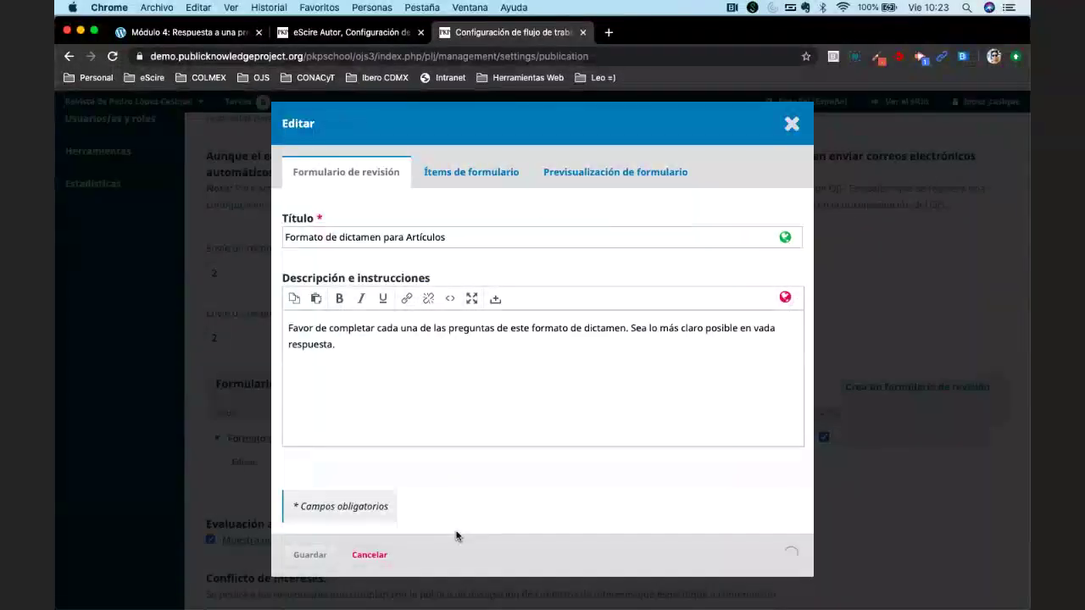
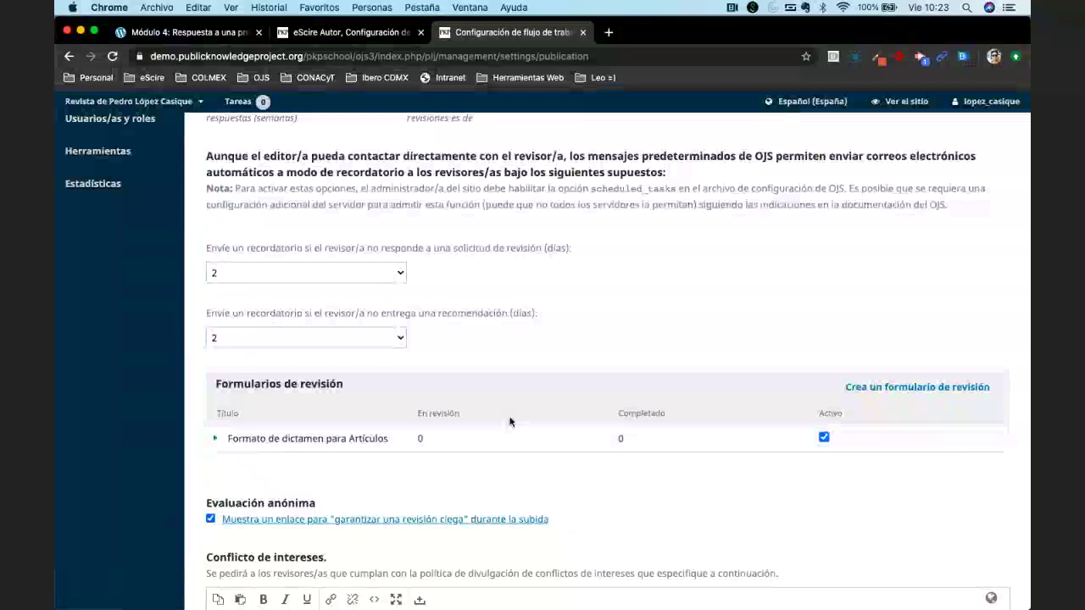
Log out of the journal manager account with Salir.
scroll(509, 421, "up", 4)
mouse_move(987, 101)
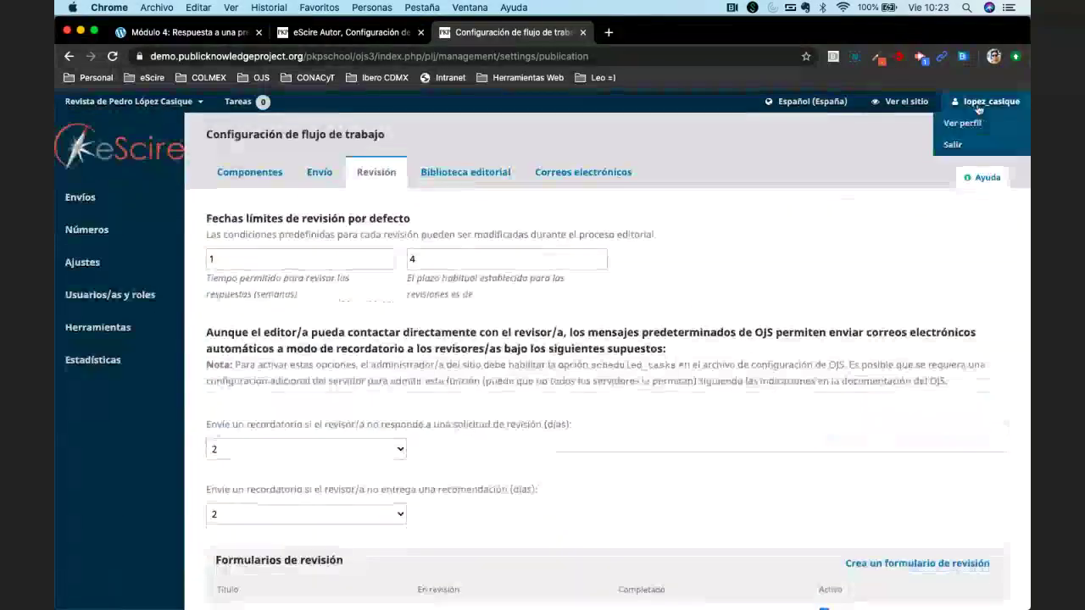
left_click(953, 148)
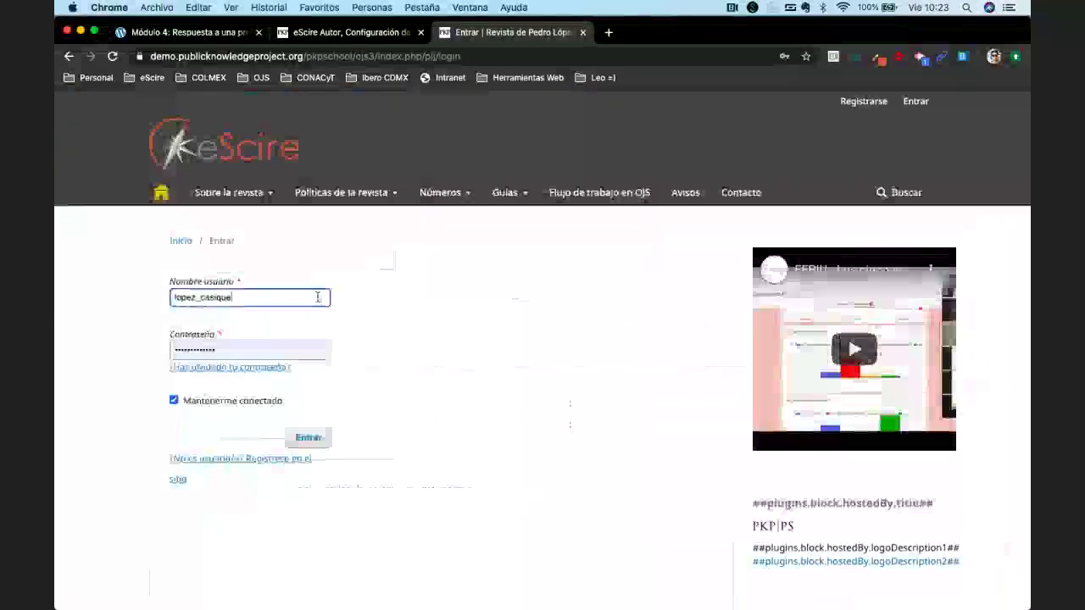
Sign in with the editor's saved login via Entrar.
left_click(317, 296)
type("escire")
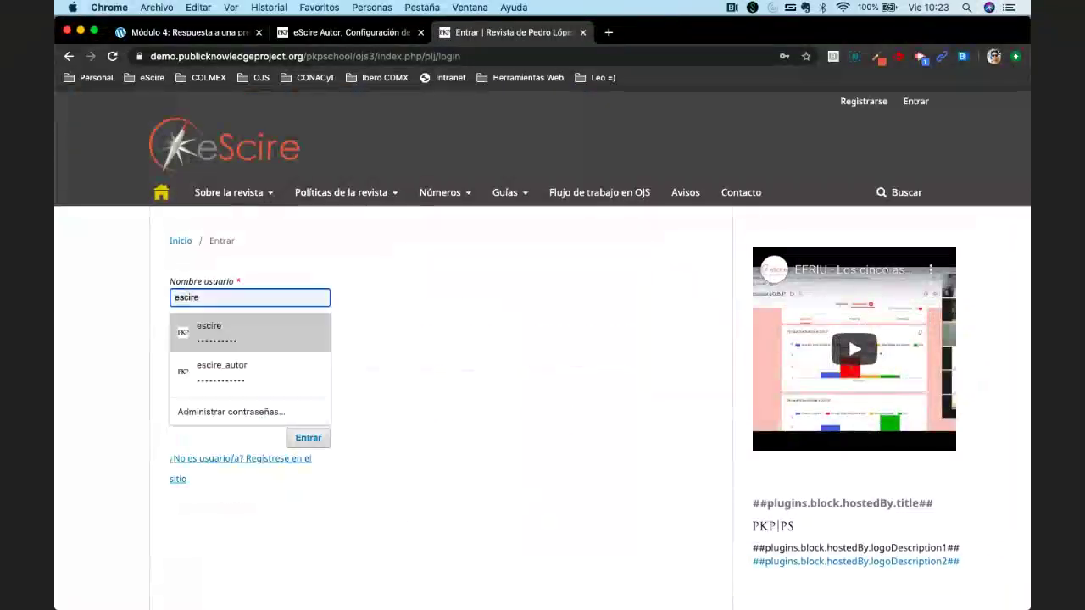
key("Down")
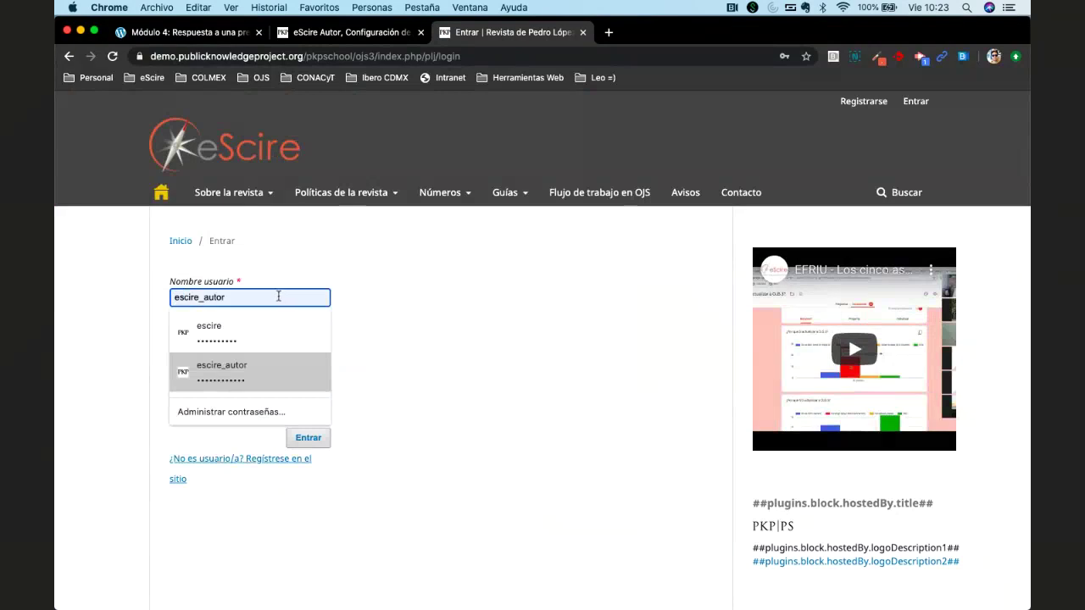
left_click(268, 331)
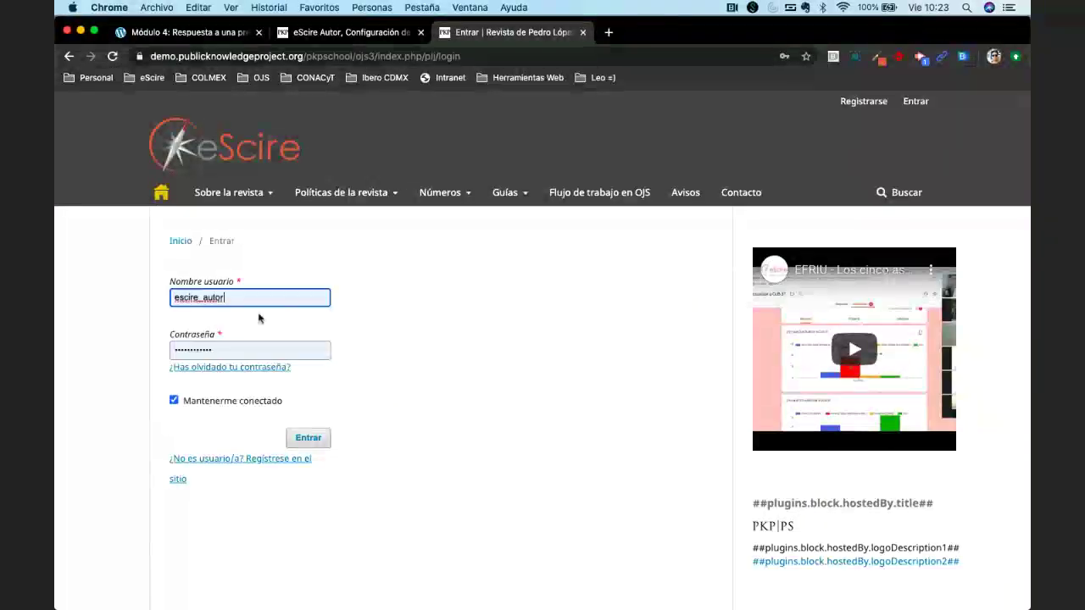
key("BackSpace")
key("BackSpace")
key("BackSpace")
key("BackSpace")
key("BackSpace")
type("eio")
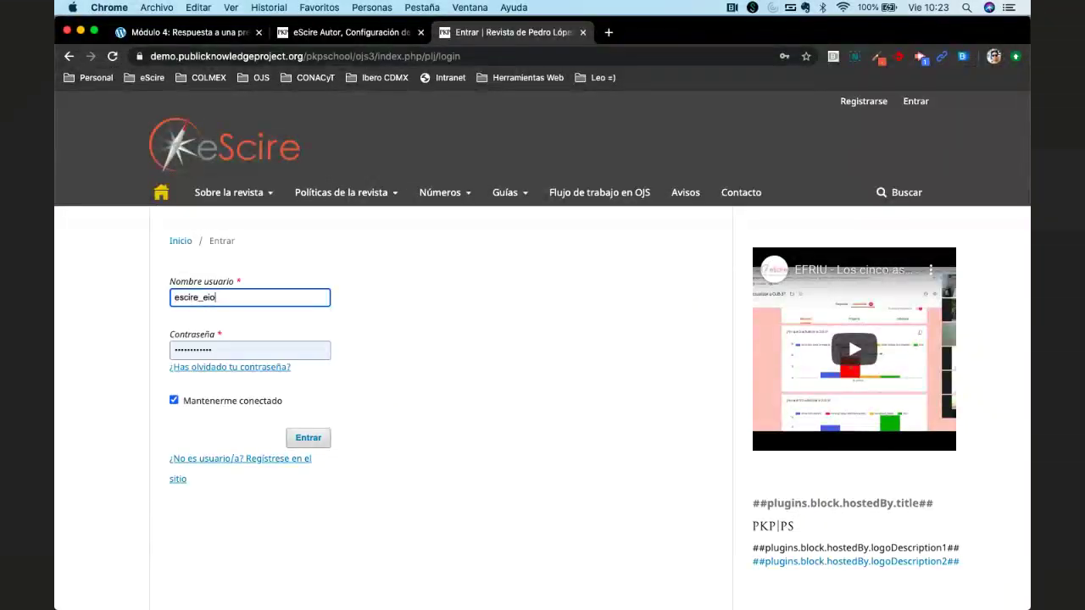
key("BackSpace")
key("BackSpace")
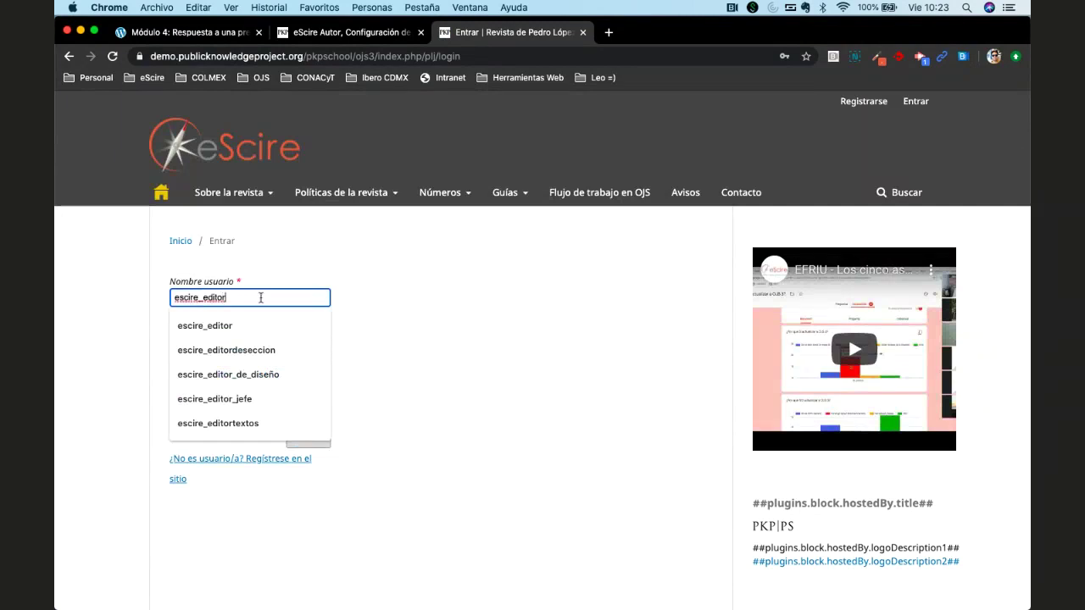
left_click(327, 352)
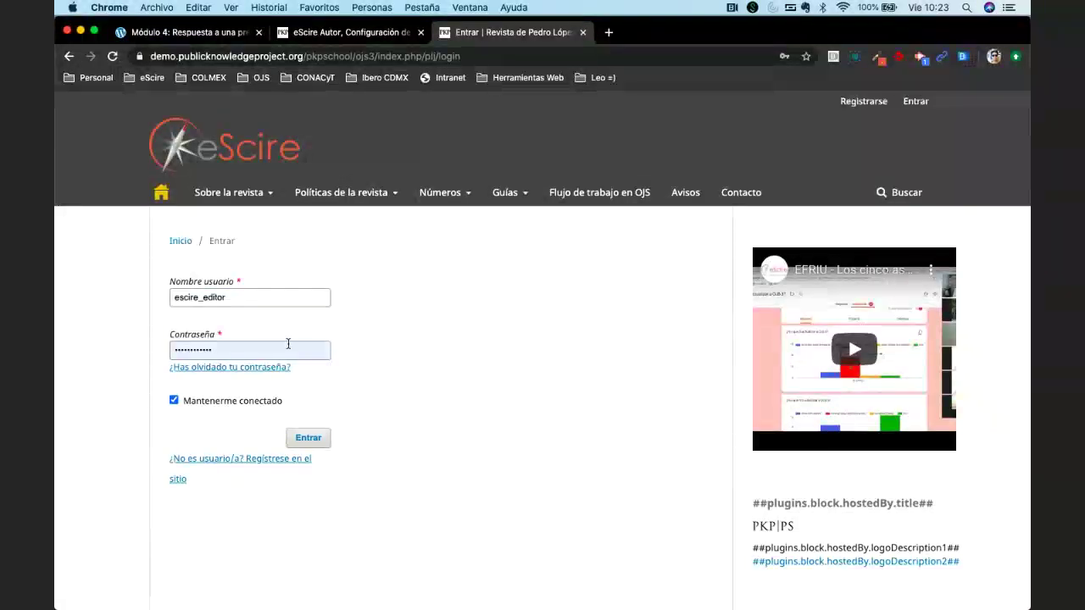
left_click(307, 436)
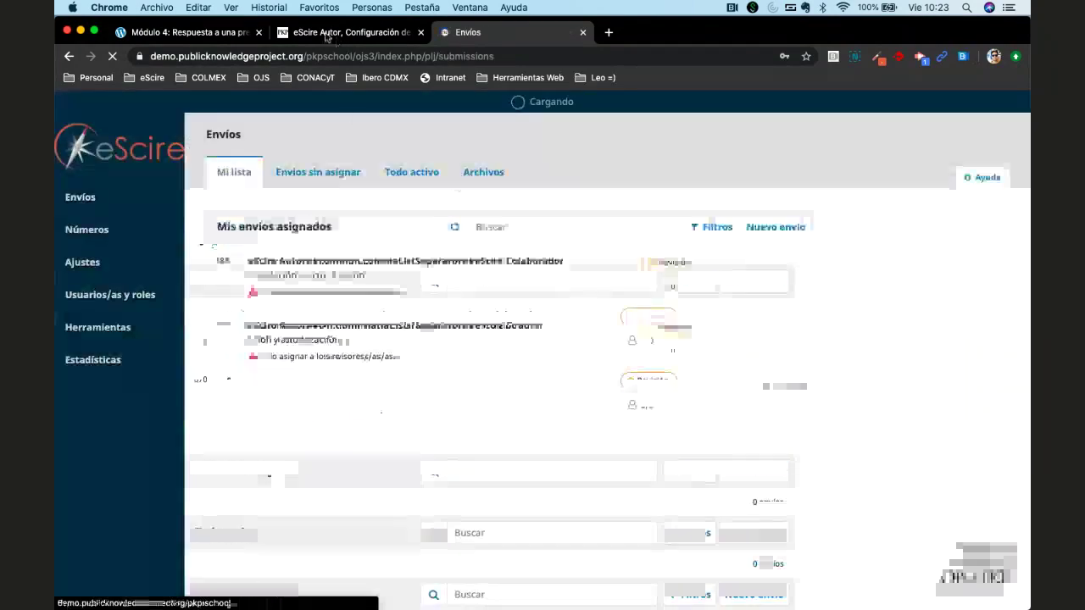
Add the reviewer with Doble ciego and the article review form, then expand their row.
key("ctrl+shift+Tab")
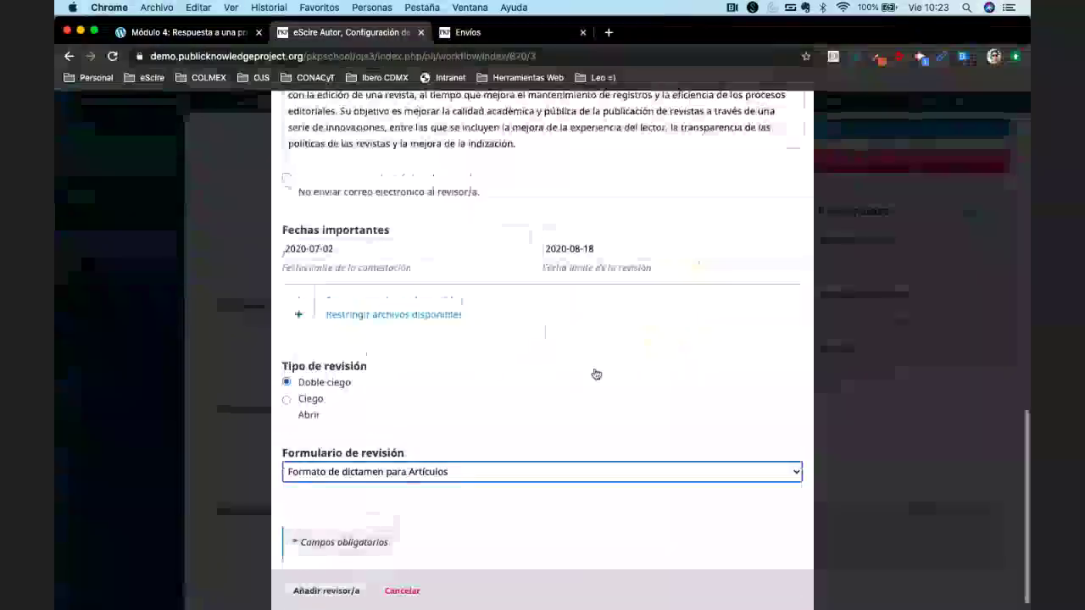
scroll(593, 373, "up", 3)
scroll(595, 373, "up", 8)
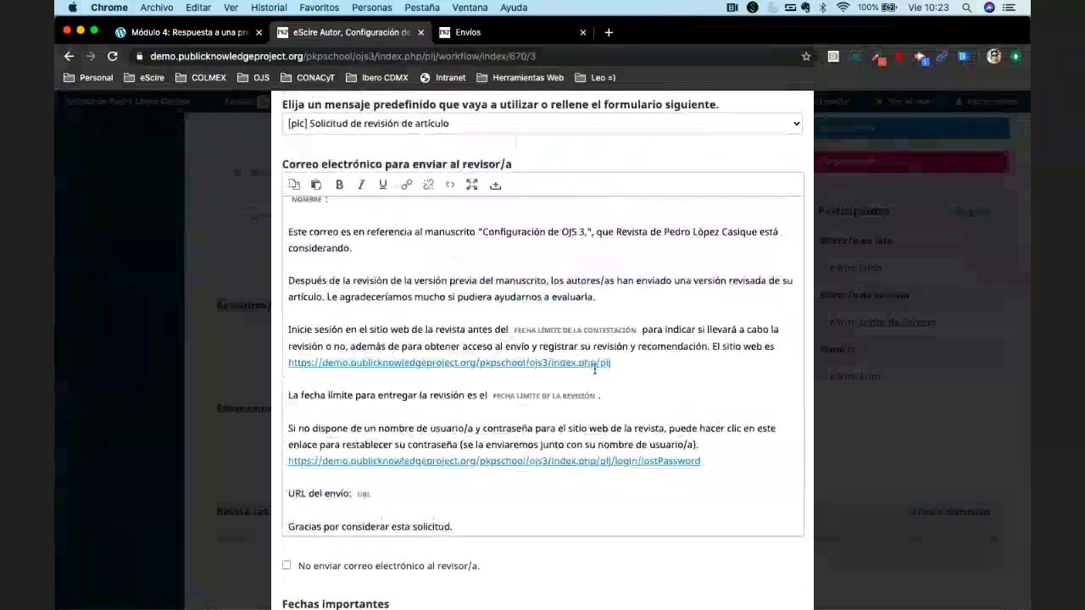
scroll(594, 370, "down", 6)
scroll(587, 405, "down", 9)
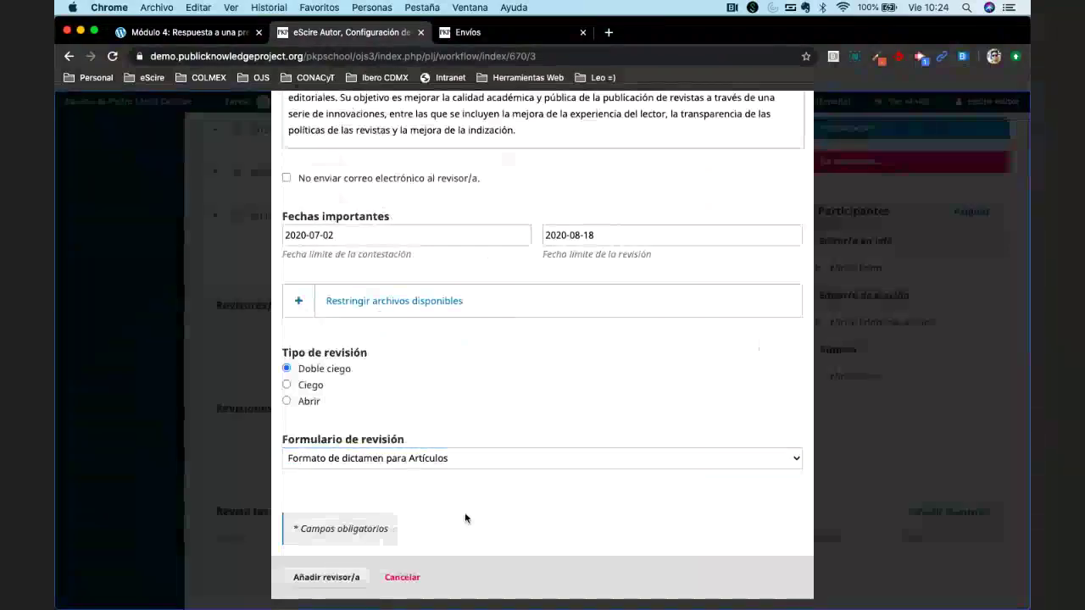
left_click(320, 581)
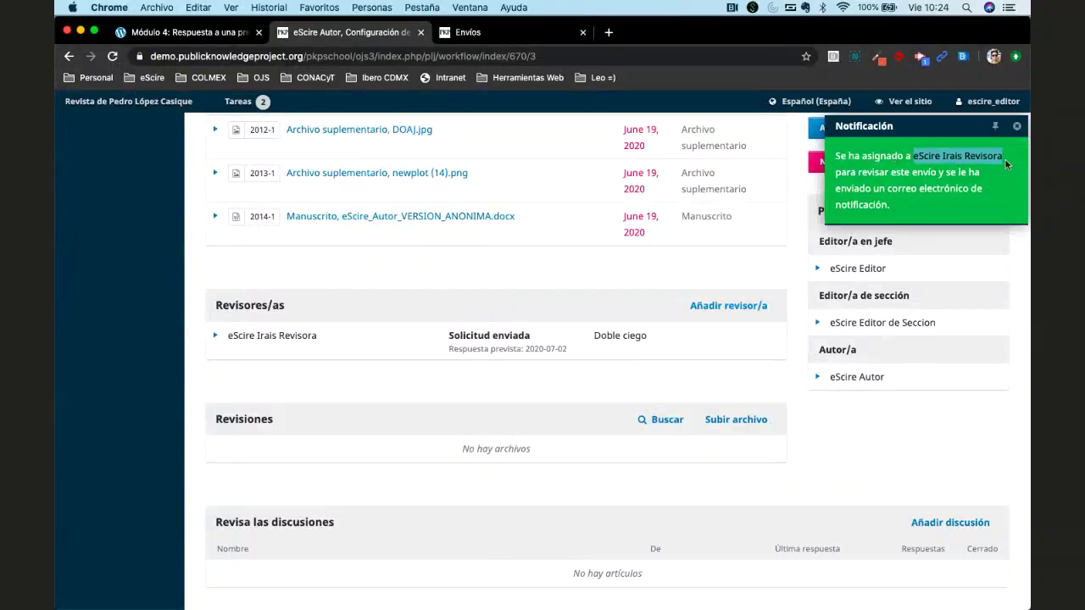
left_click(716, 191)
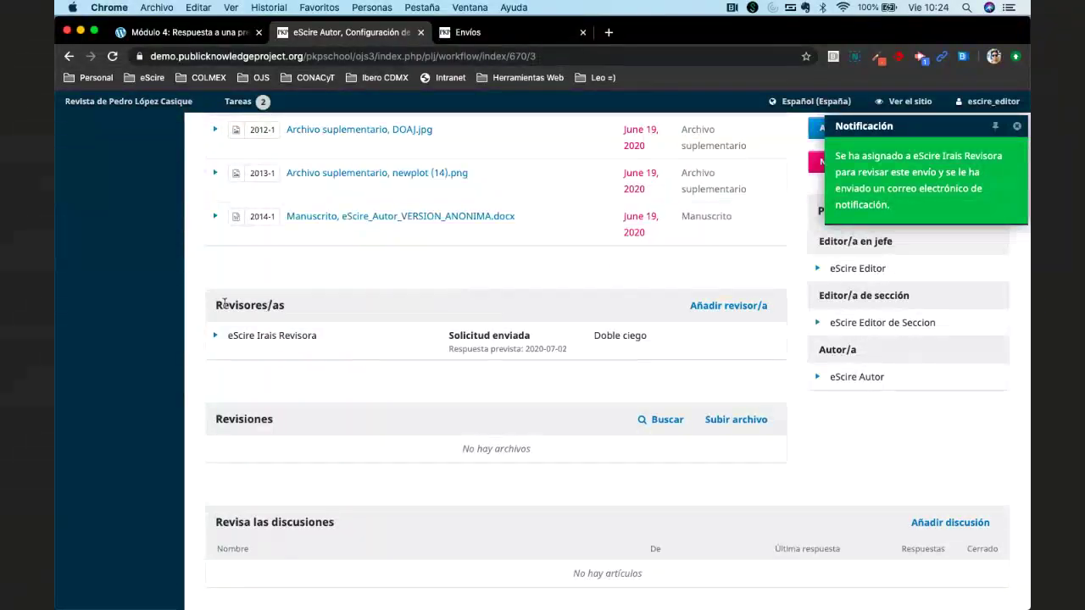
left_click(211, 339)
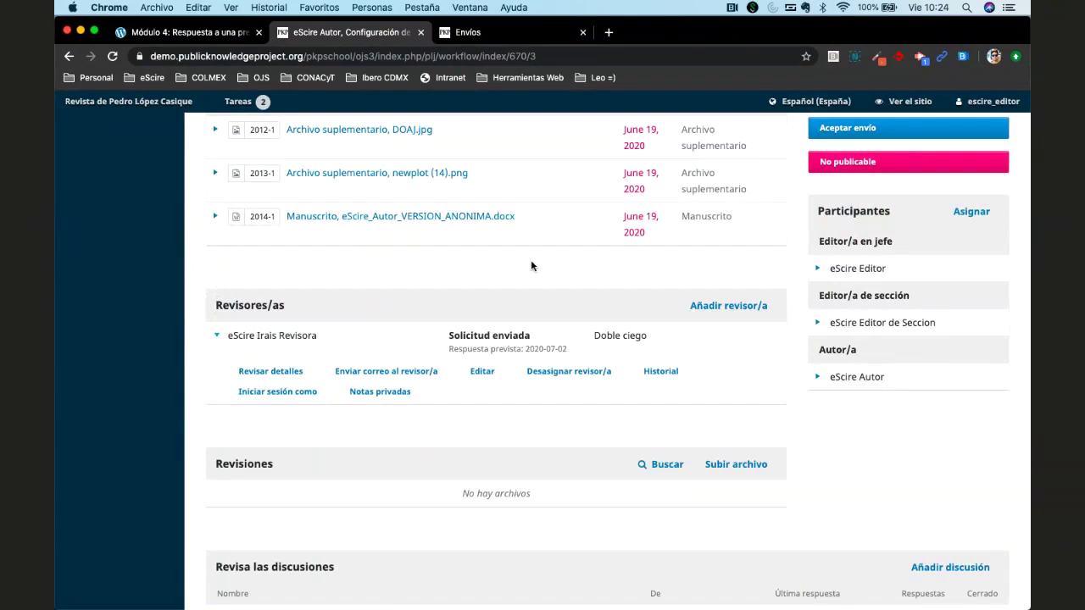
Go to mailinator.com and open the reviewer's public inbox by its address.
left_click(467, 32)
left_click(644, 56)
type("mail")
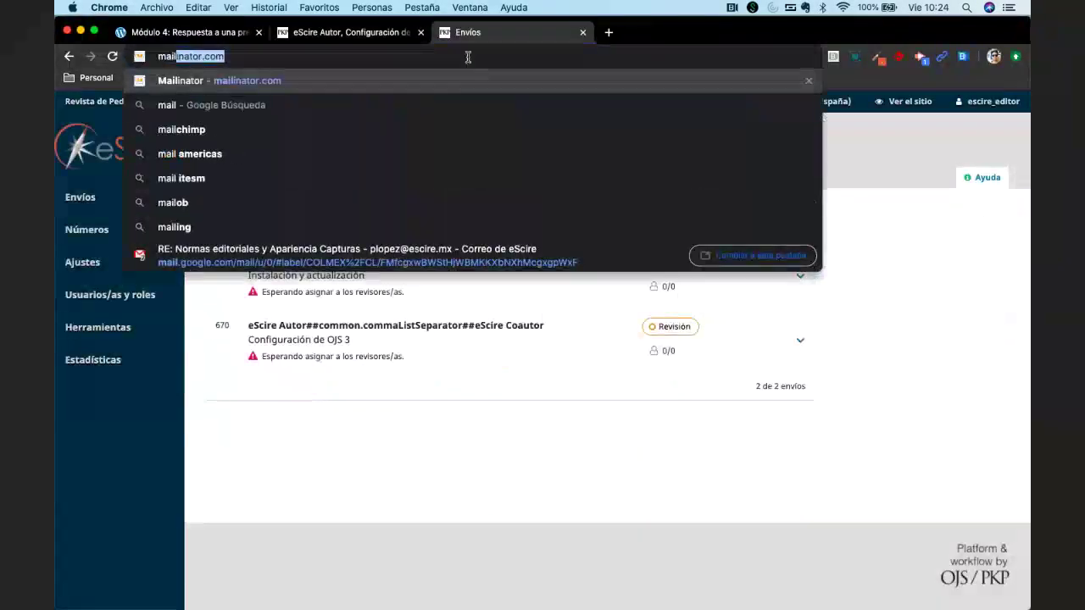
key("Return")
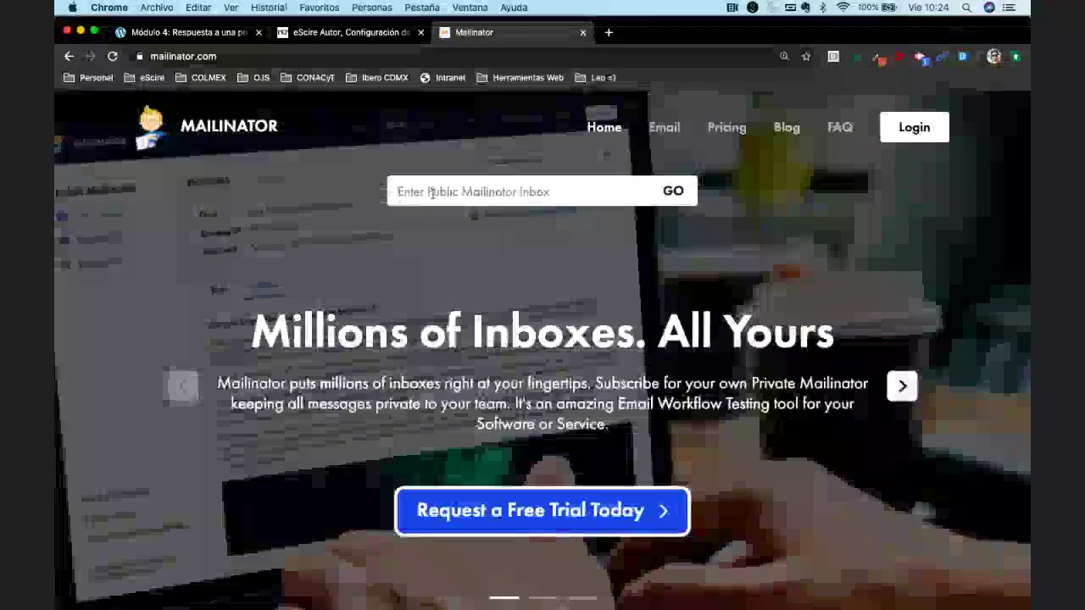
left_click(431, 193)
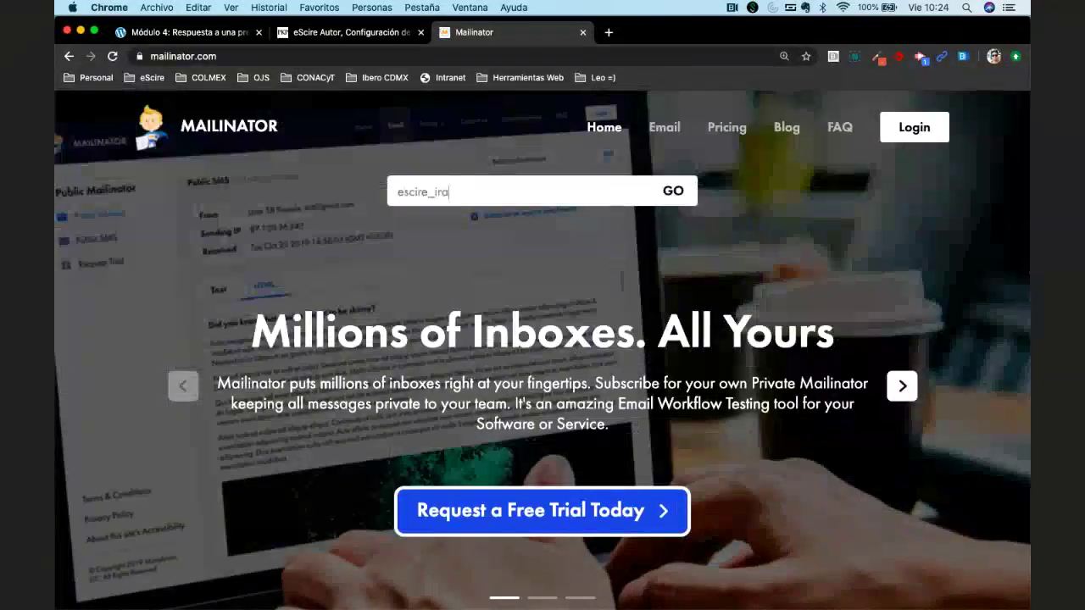
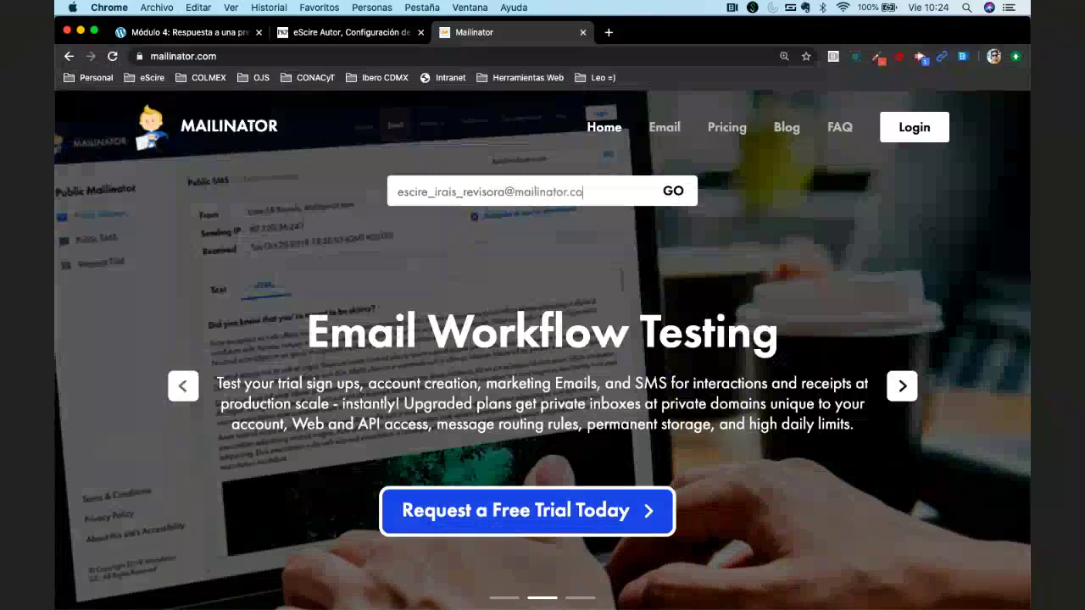
key("Return")
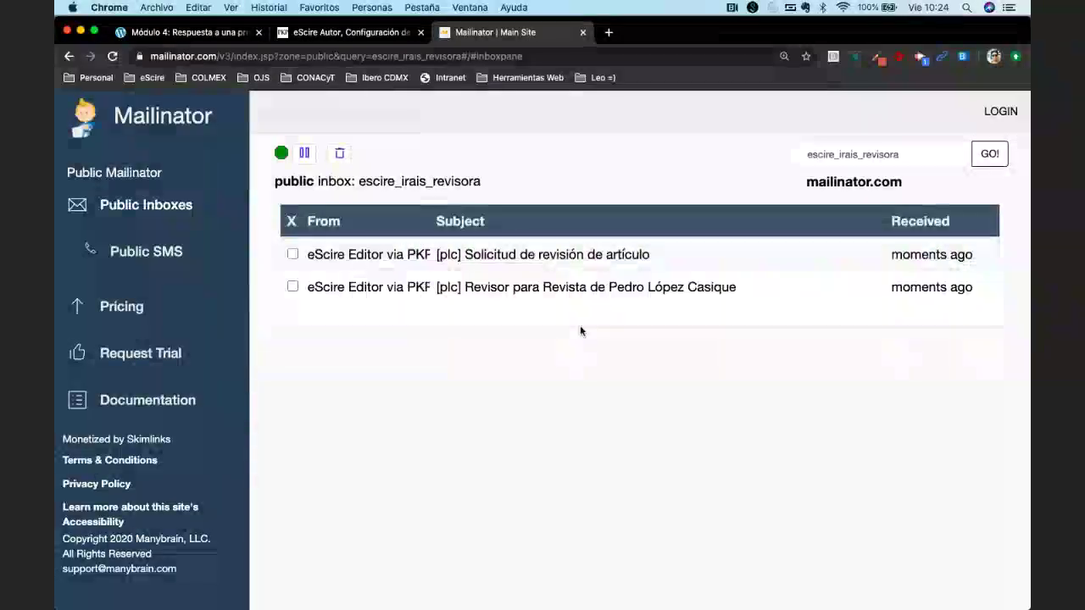
left_click(546, 289)
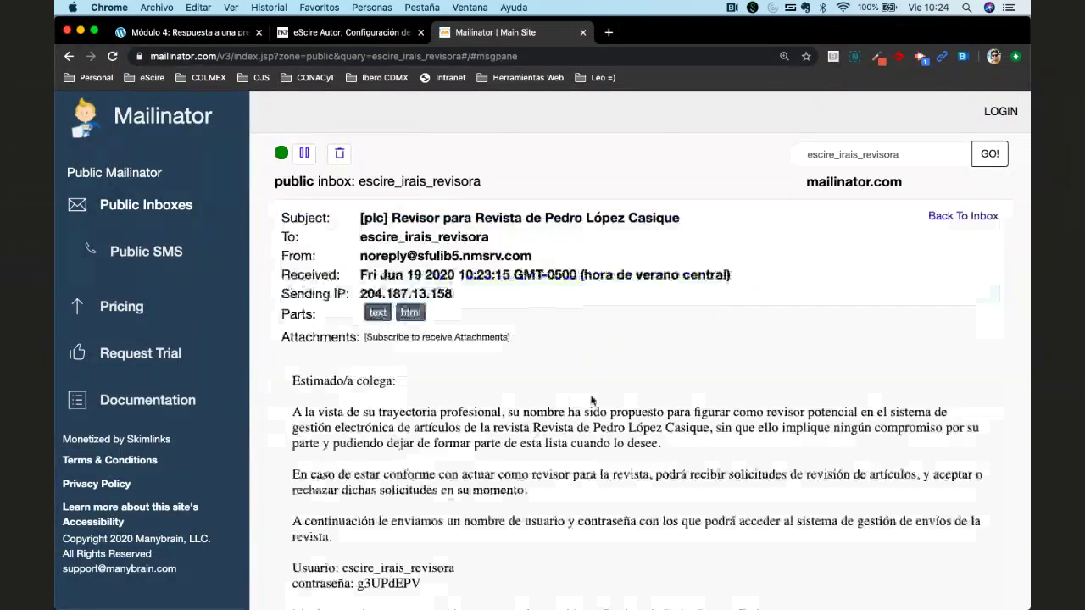
scroll(547, 289, "down", 2)
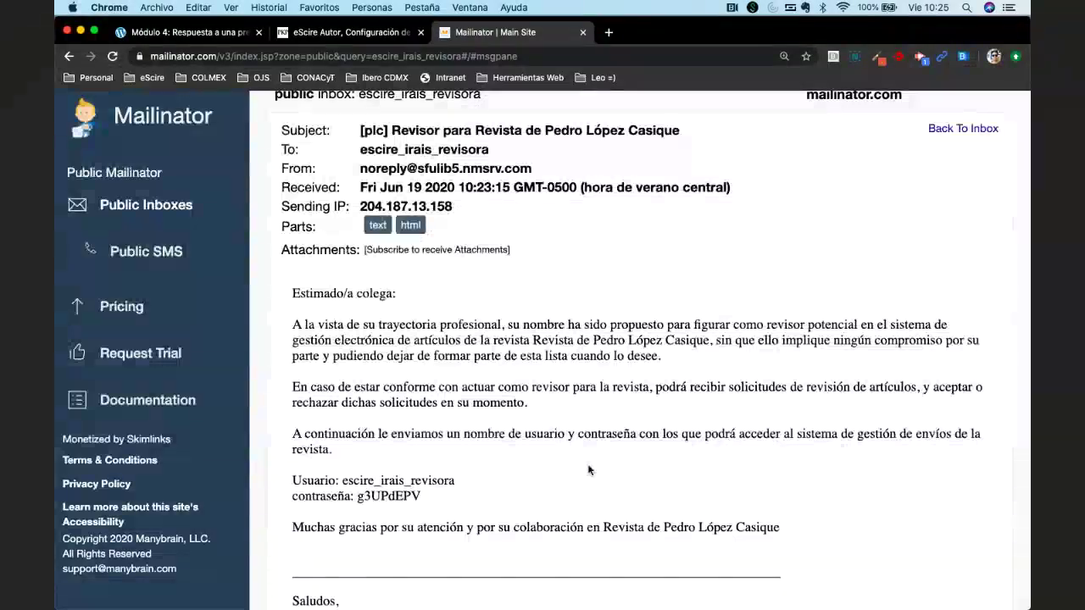
scroll(589, 470, "down", 3)
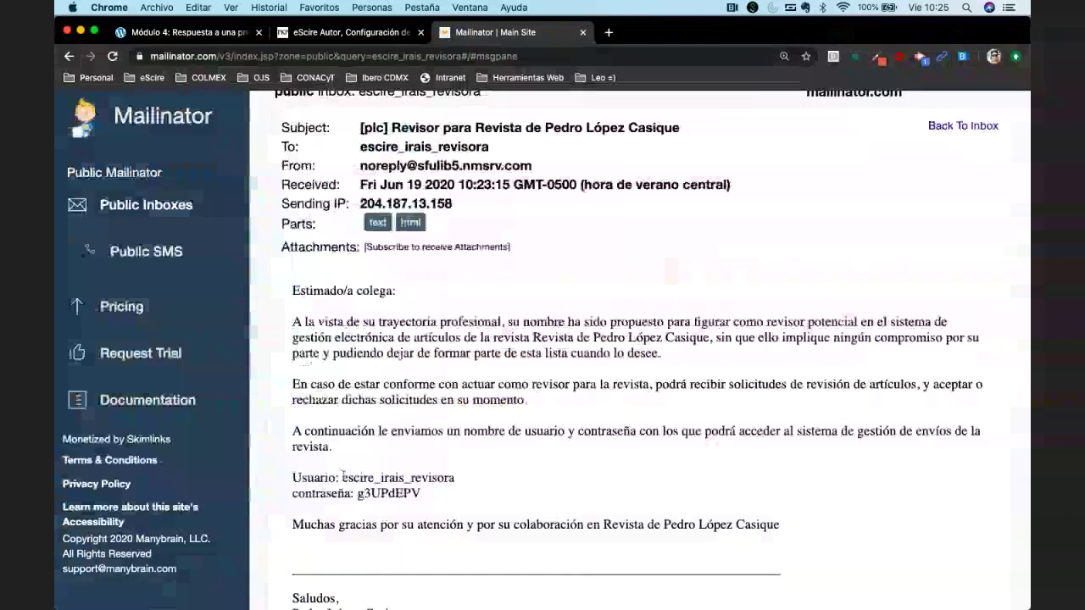
double_click(364, 477)
left_click(442, 493)
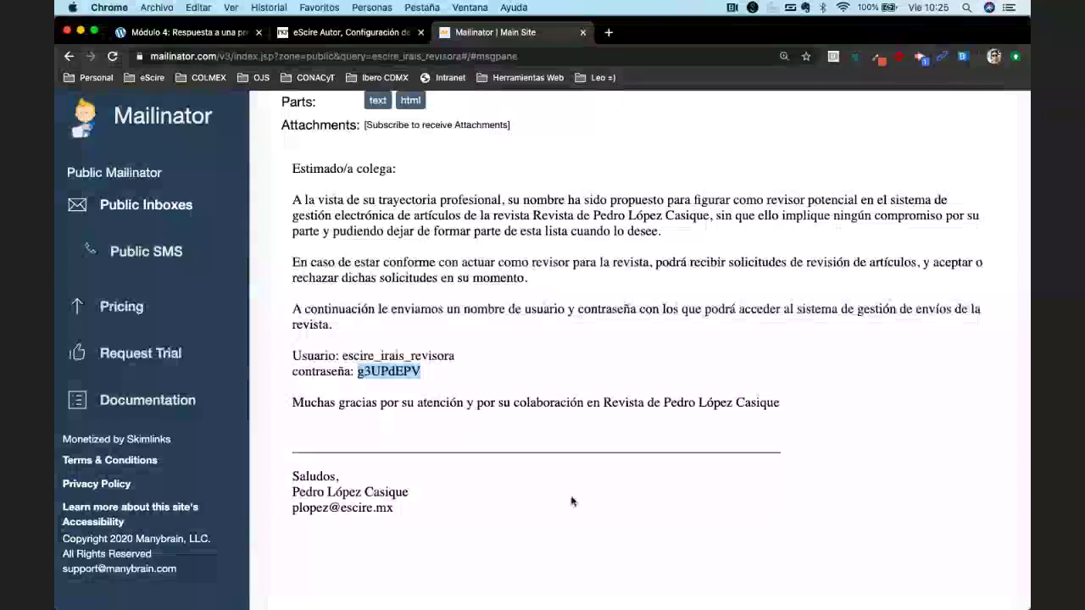
scroll(571, 501, "up", 1)
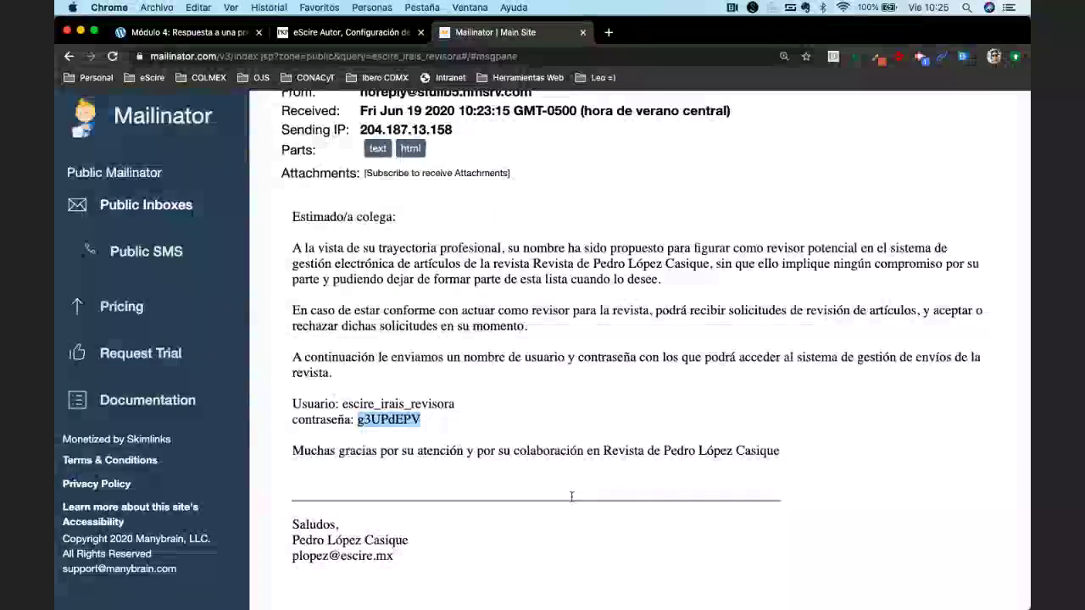
key("super+bracketleft")
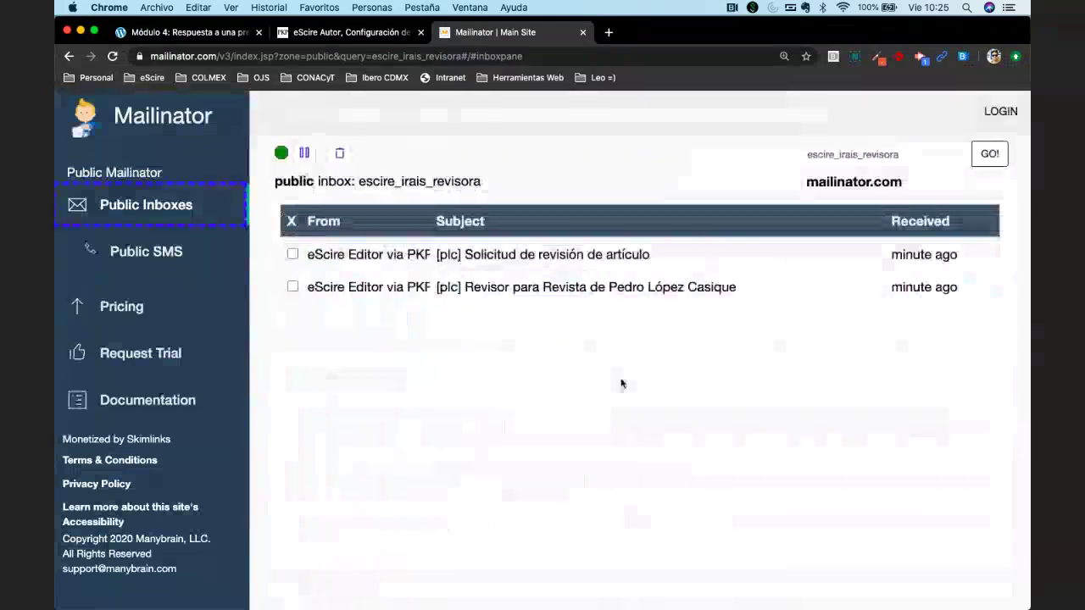
Open the review request email and highlight the title and deadlines 2020-07-02 and 2020-08-18.
left_click(536, 255)
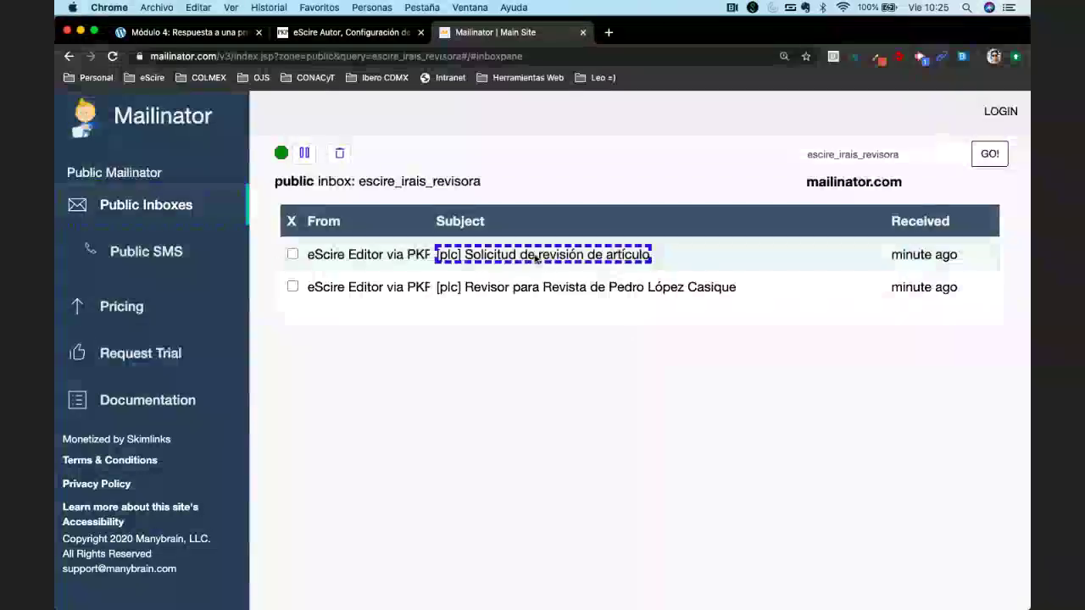
scroll(537, 259, "down", 3)
scroll(661, 515, "down", 3)
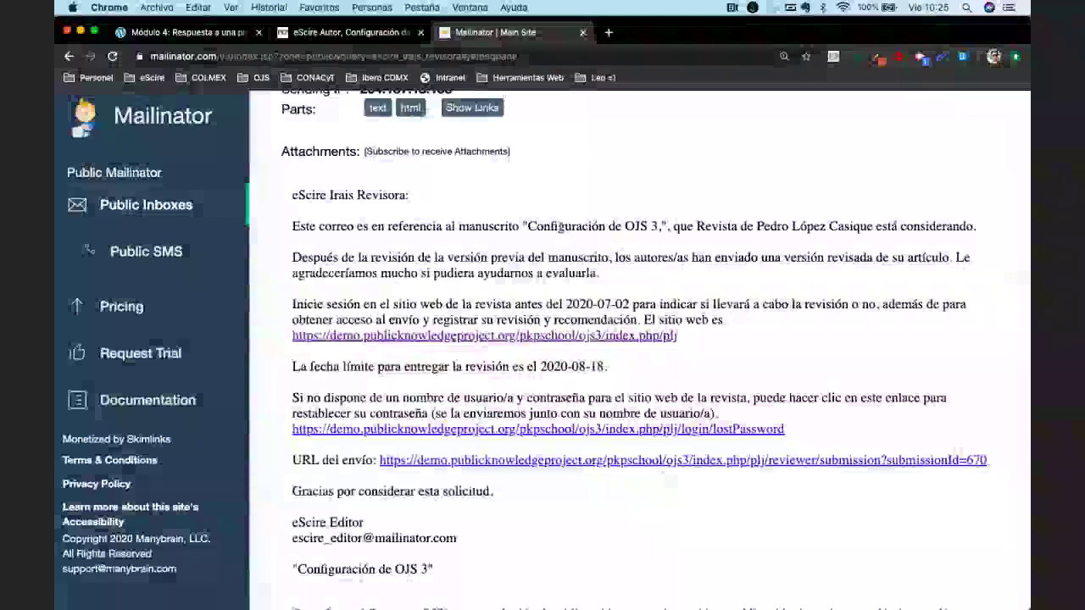
left_click_drag(522, 227, 811, 226)
left_click(540, 304)
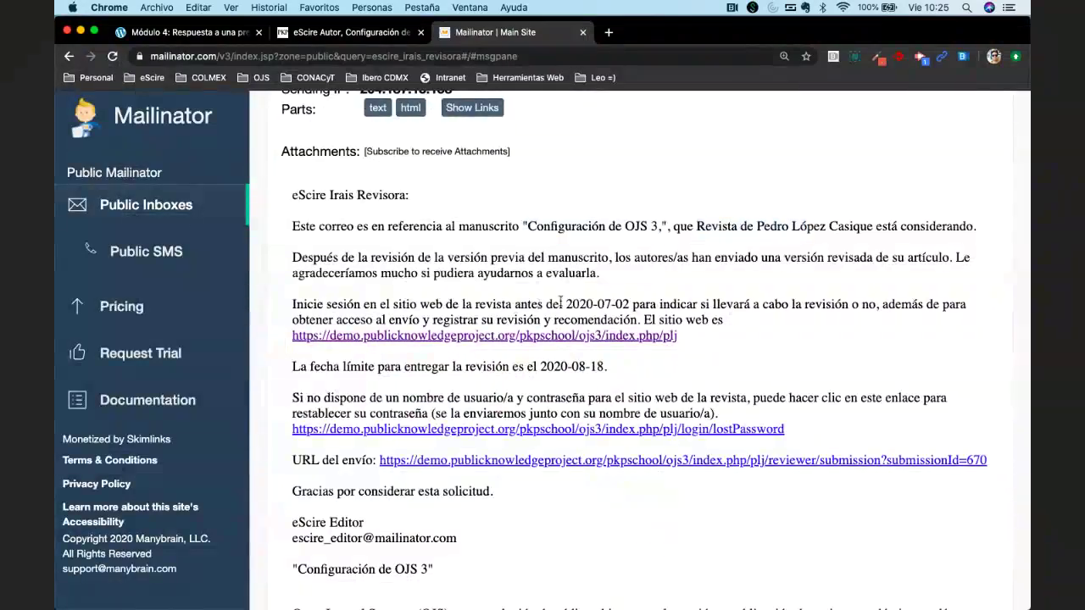
left_click_drag(560, 300, 631, 302)
left_click_drag(541, 366, 632, 370)
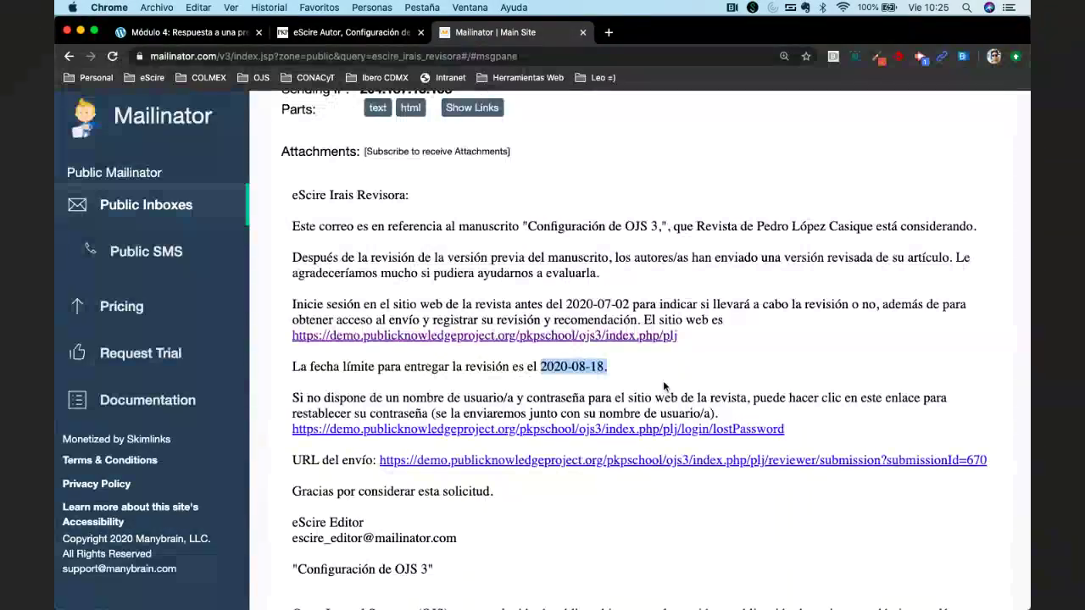
left_click(663, 380)
Highlight the editor's signature address and the title 'Configuración de OJS 3' further down.
scroll(662, 381, "down", 2)
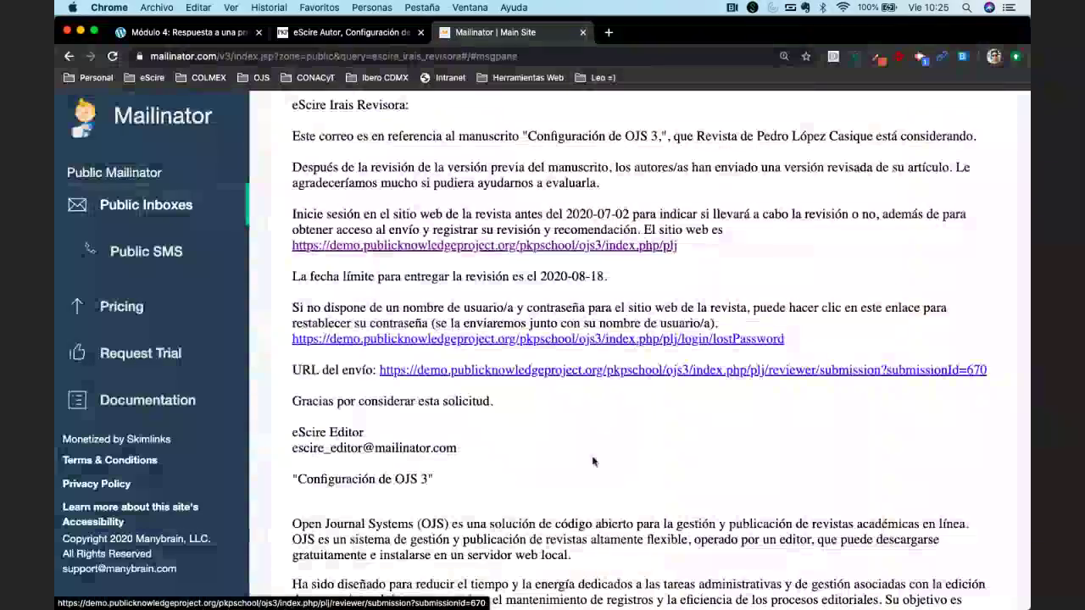
scroll(593, 461, "down", 2)
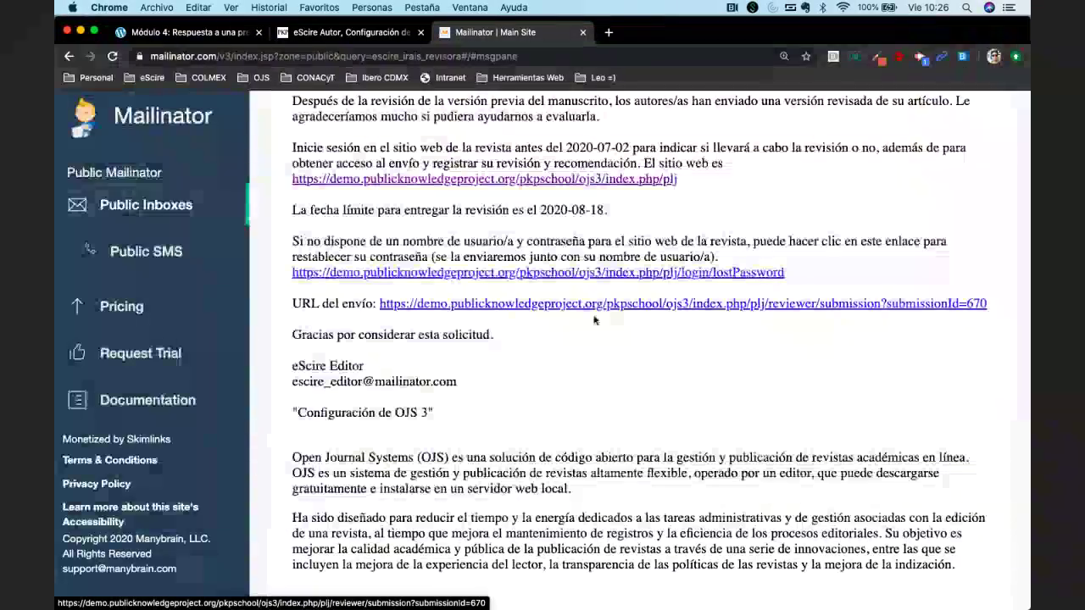
scroll(600, 306, "down", 1)
left_click_drag(317, 361, 434, 363)
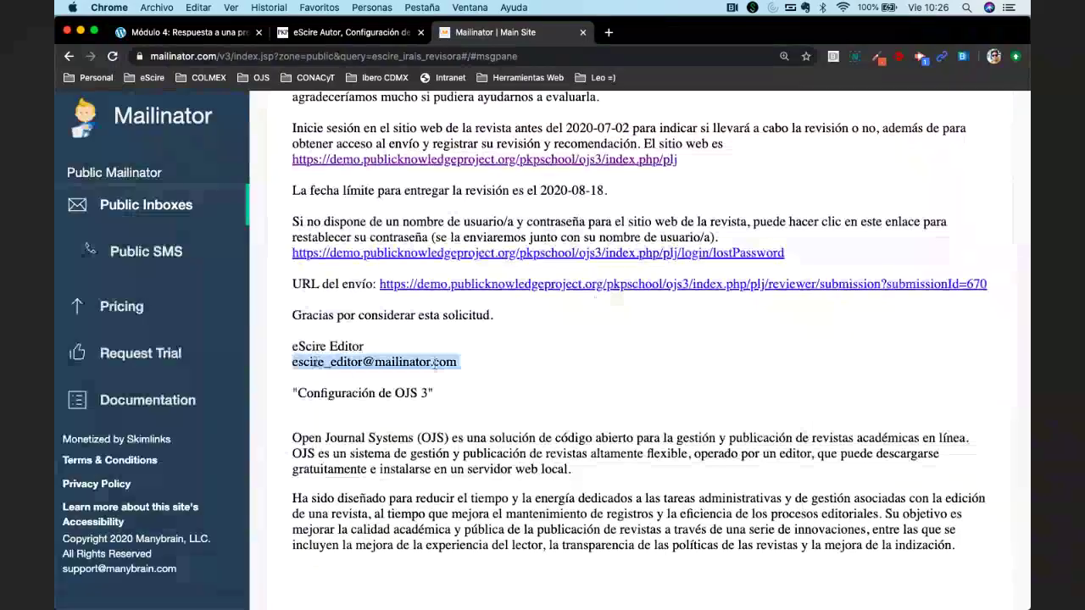
left_click(292, 393)
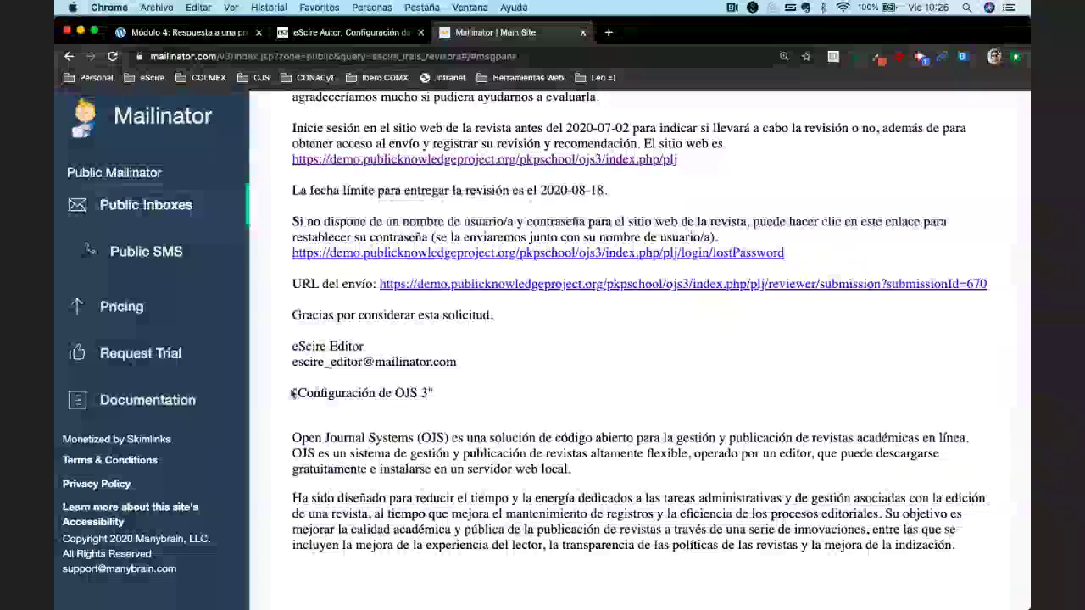
left_click_drag(291, 393, 388, 390)
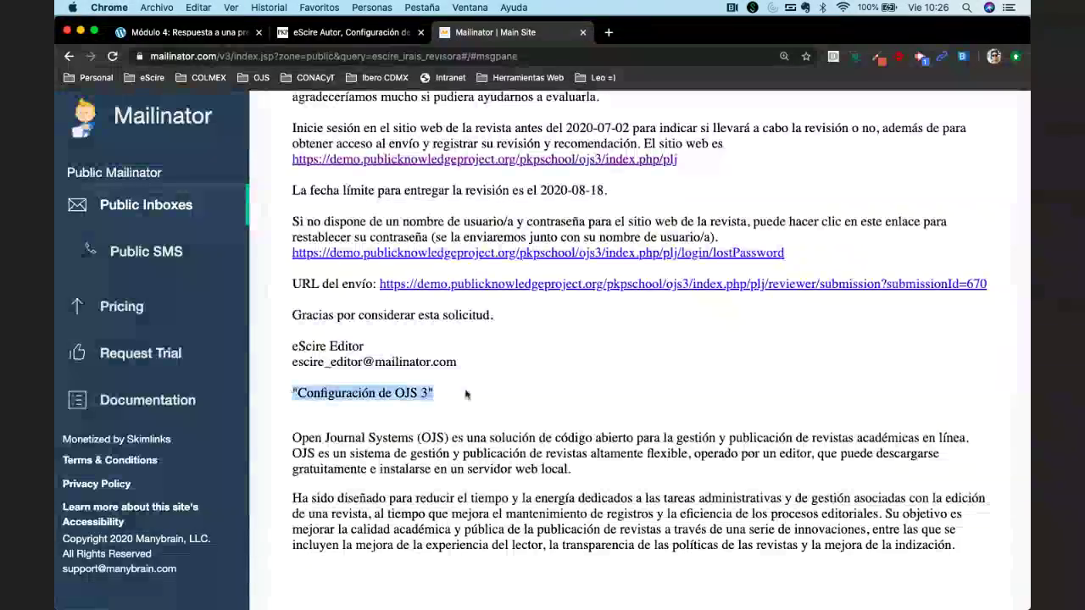
scroll(465, 394, "down", 5)
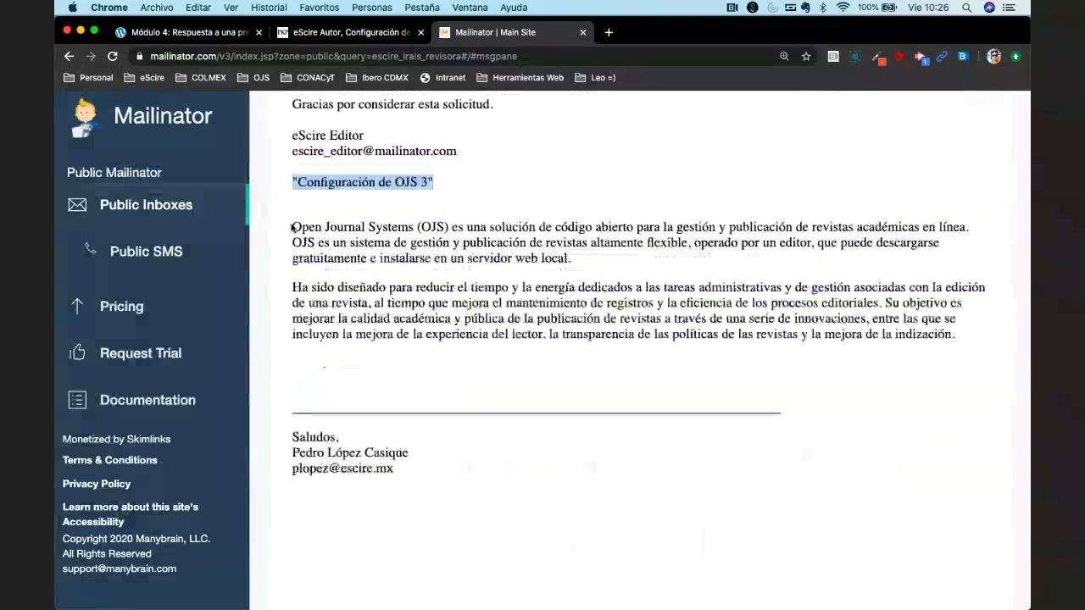
left_click_drag(291, 227, 846, 363)
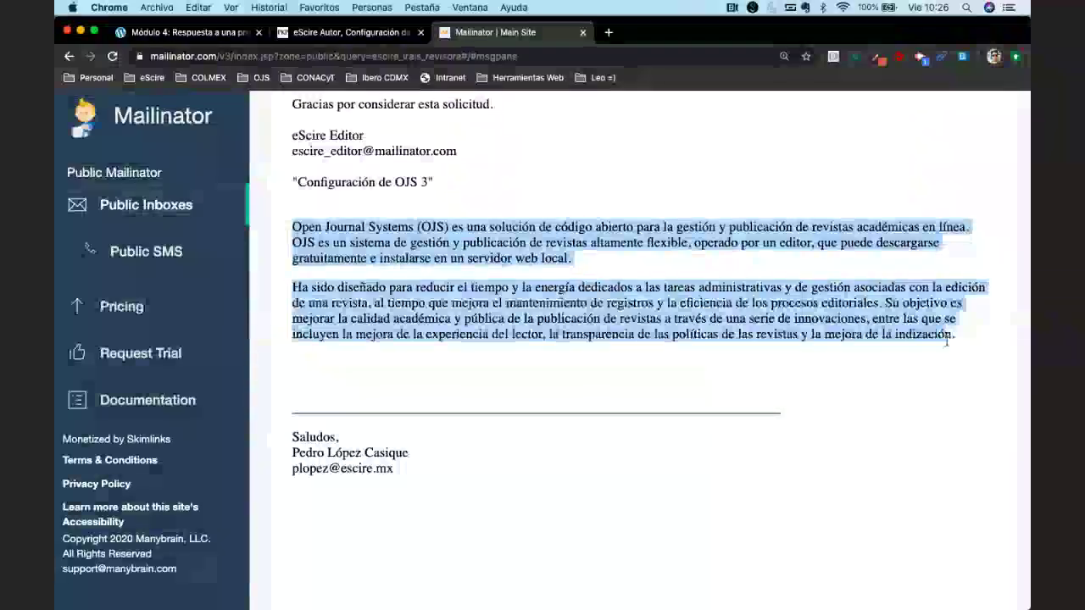
Clear the highlight on the OJS description paragraphs and scroll back to the email's top.
scroll(845, 362, "up", 3)
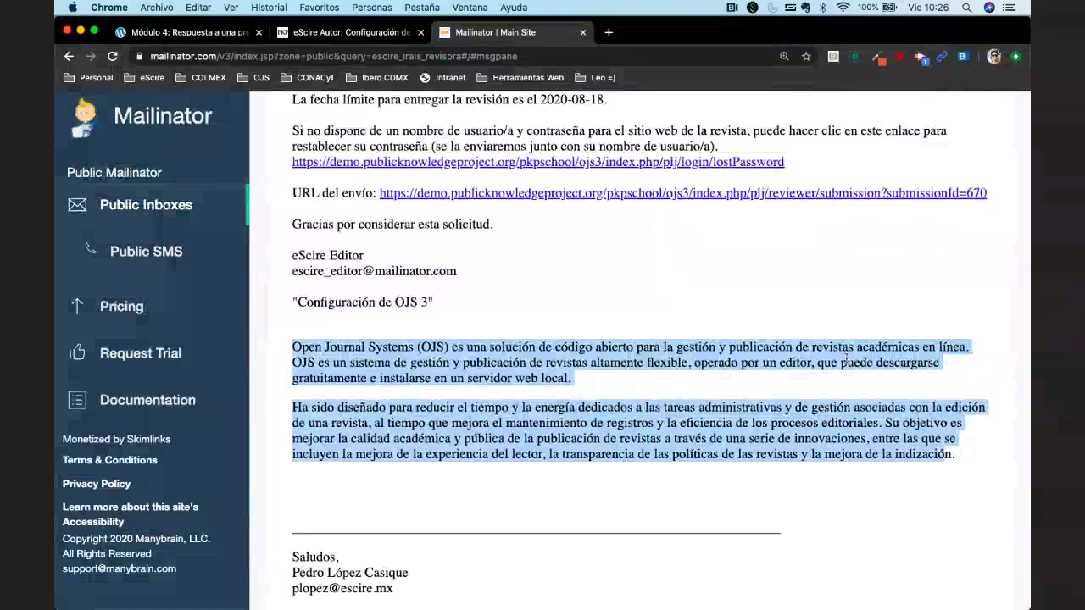
scroll(846, 361, "up", 1)
scroll(846, 361, "up", 4)
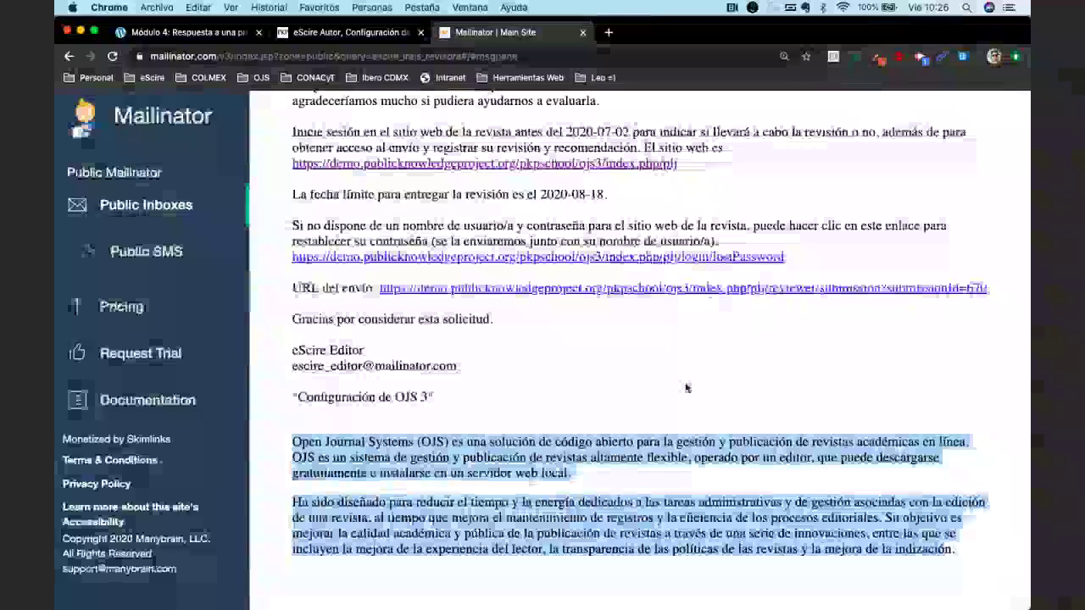
scroll(686, 387, "up", 12)
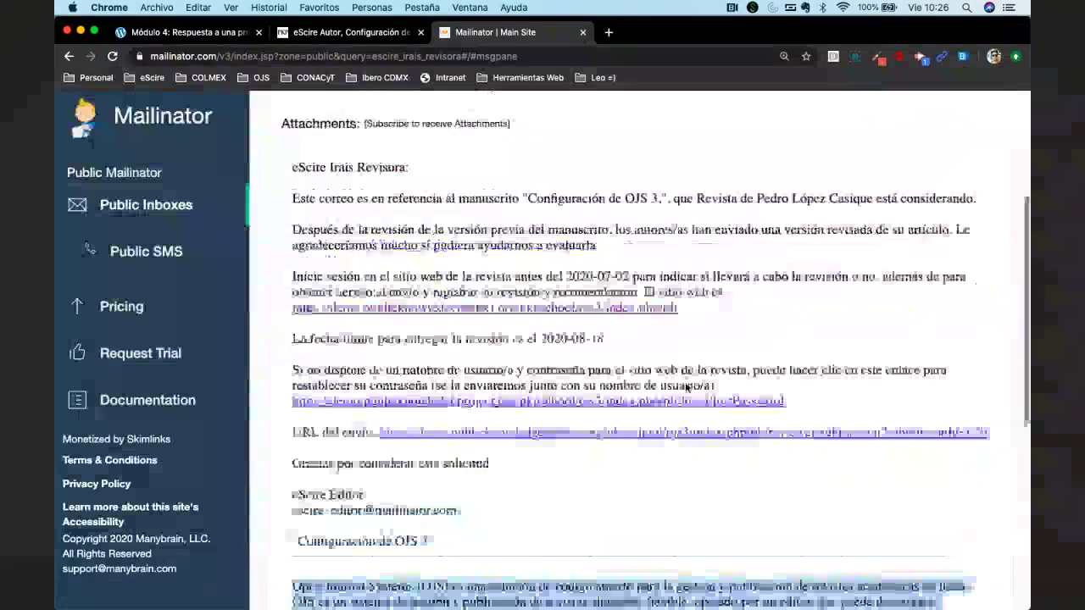
scroll(686, 387, "up", 12)
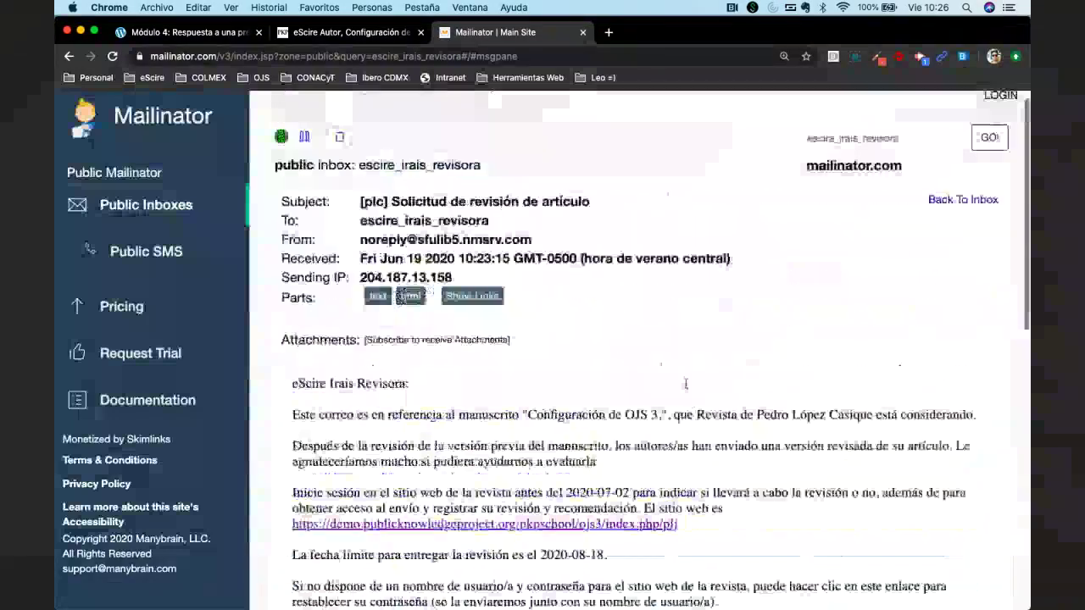
scroll(687, 387, "down", 20)
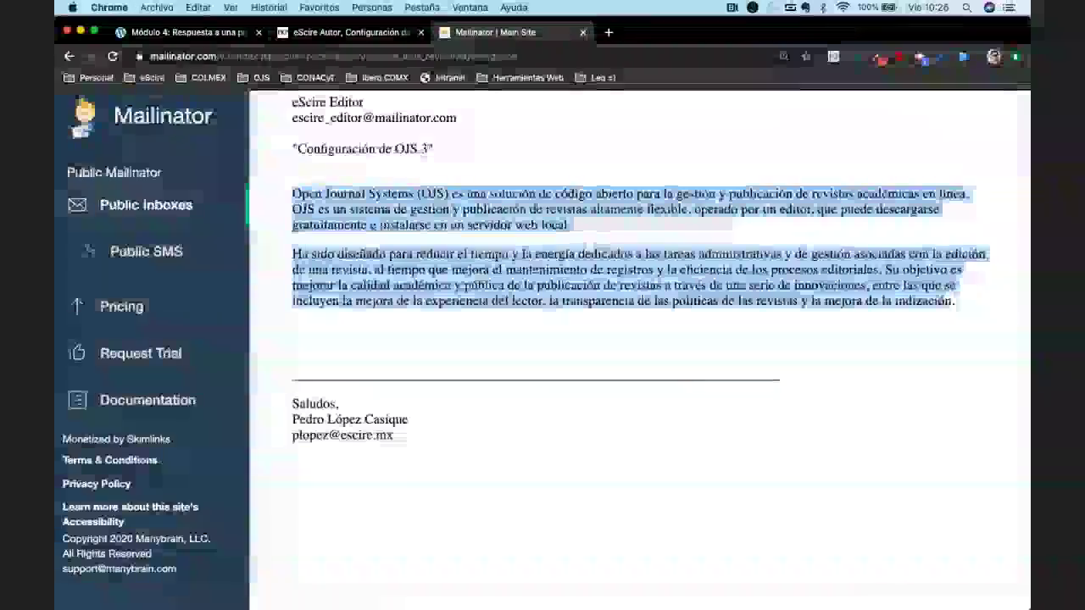
left_click(686, 387)
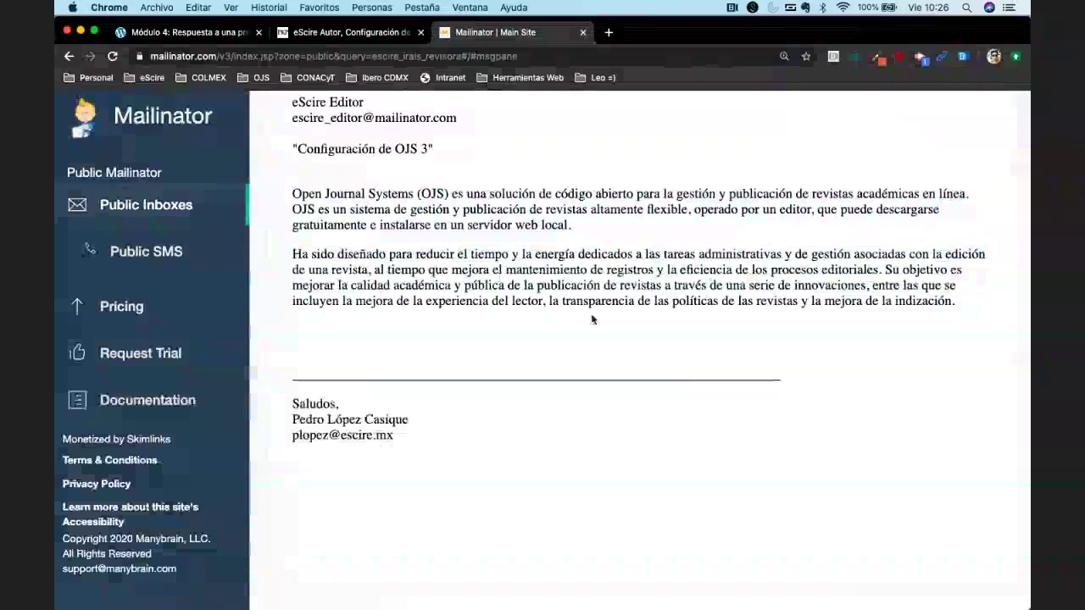
scroll(593, 319, "up", 2)
scroll(593, 319, "up", 15)
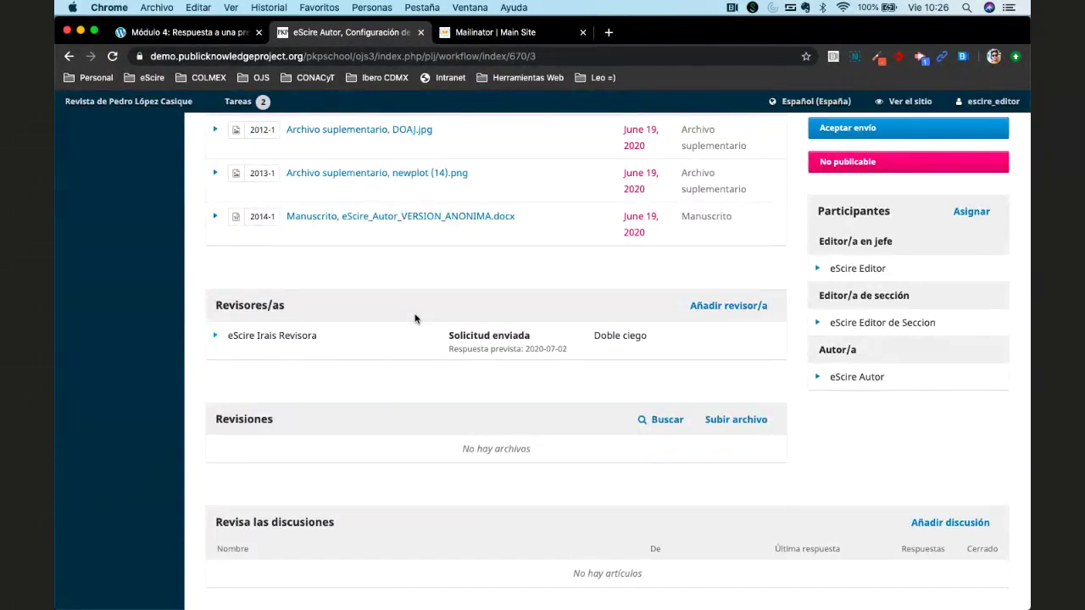
Open the Añadir revisor/a dialog from the Revisores/as panel.
scroll(415, 319, "up", 1)
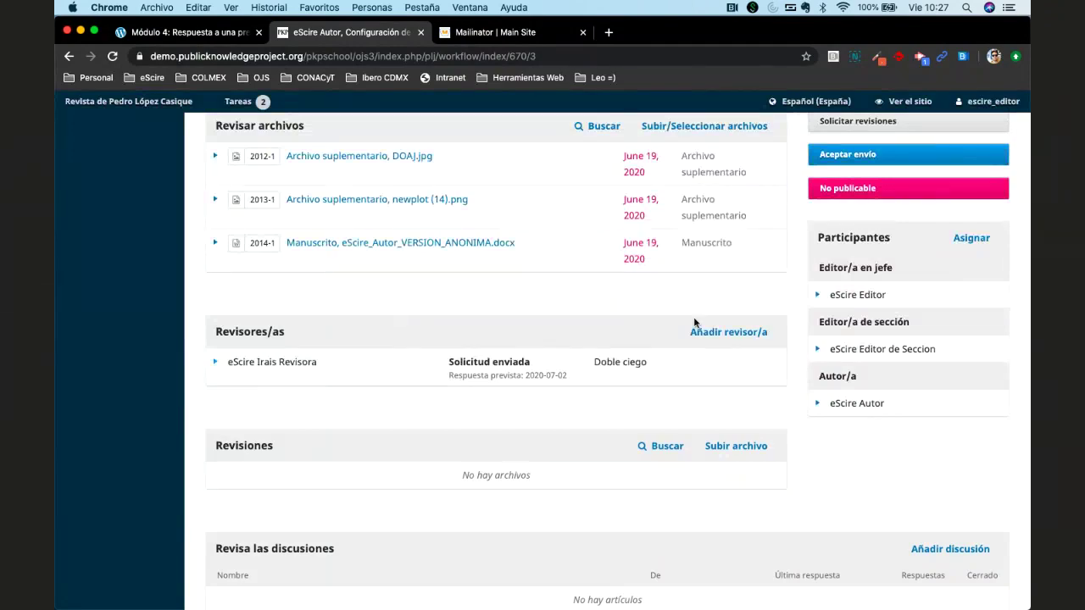
left_click(726, 334)
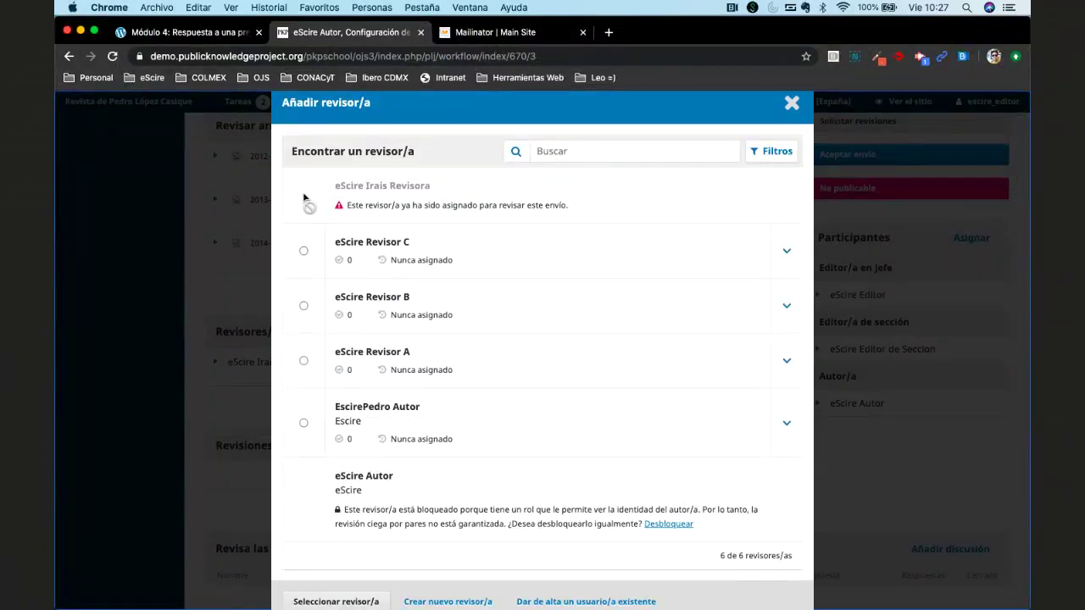
Select eScire Revisor A and confirm with Seleccionar revisor/a.
left_click(303, 363)
scroll(401, 361, "down", 1)
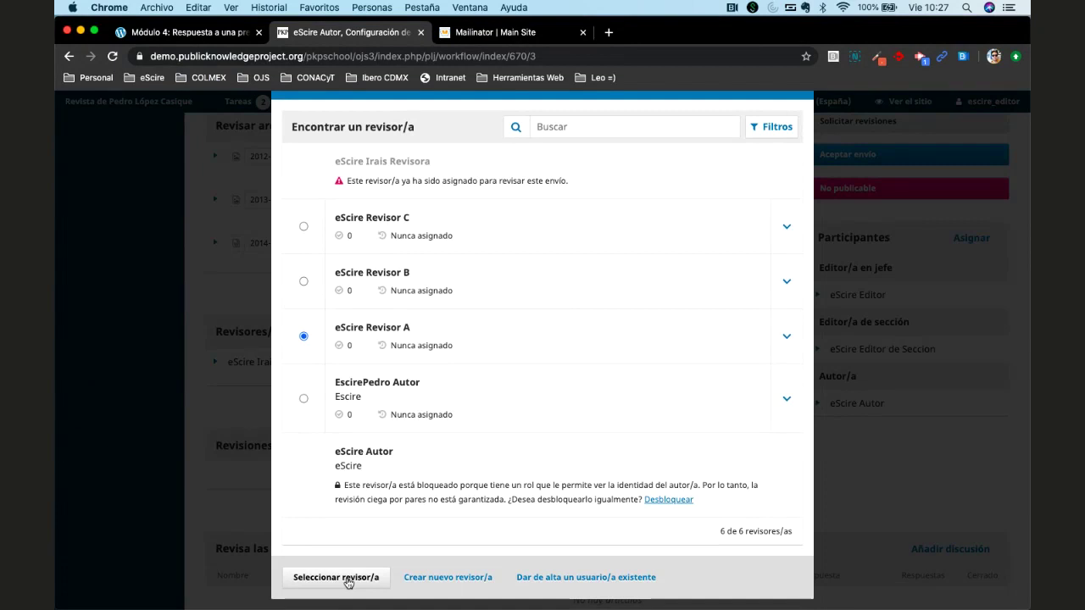
left_click(348, 579)
Send Revisor A's request using the 'Formato de dictamen para Artículos' form, due 2020-06-26 and 2020-07-17.
left_click(348, 579)
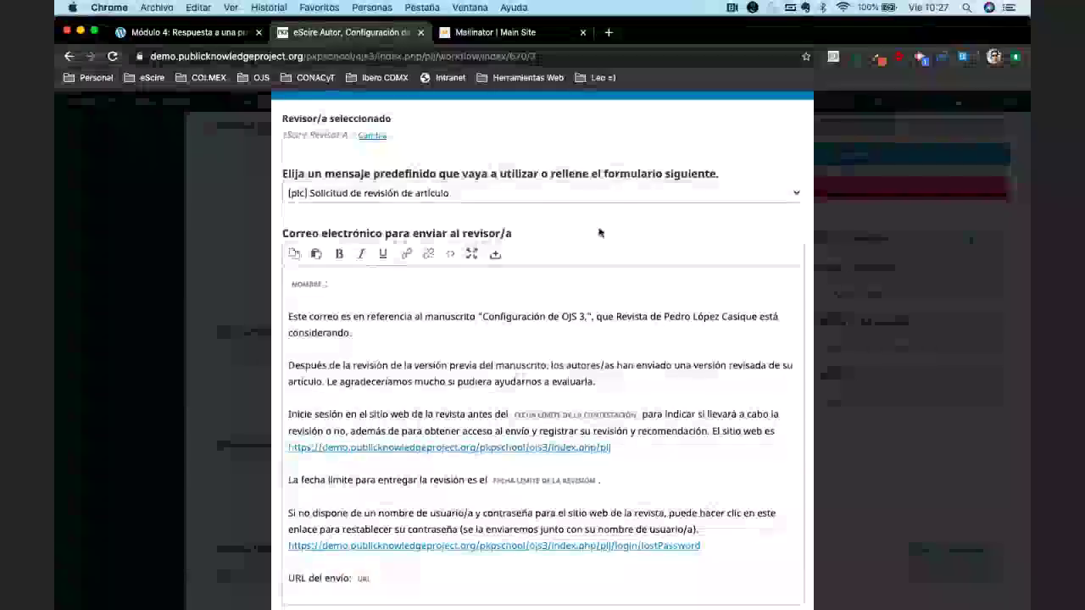
scroll(571, 396, "down", 5)
scroll(572, 396, "down", 10)
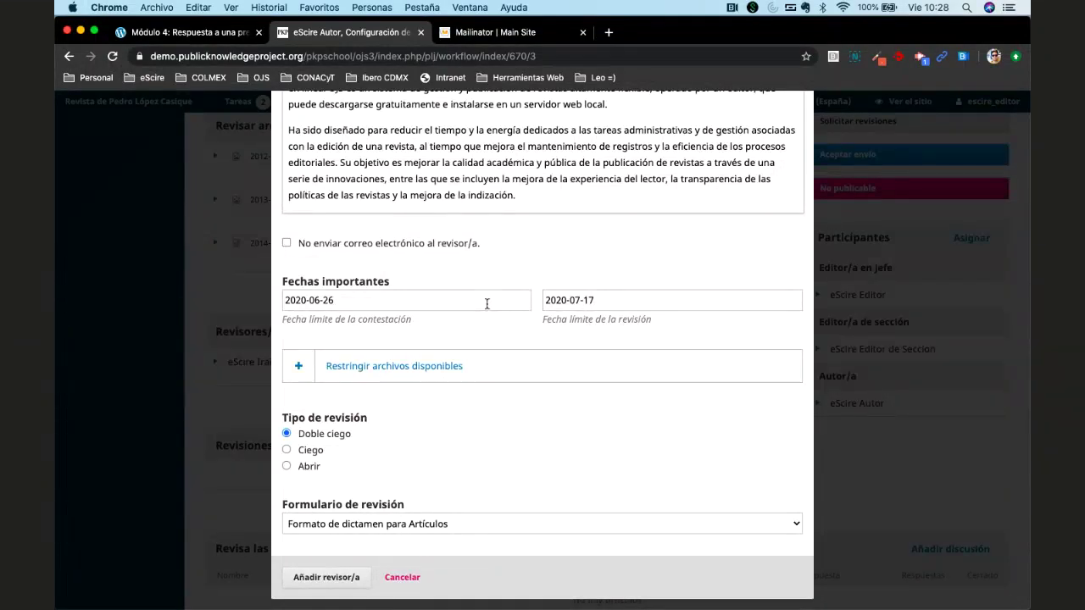
left_click(447, 368)
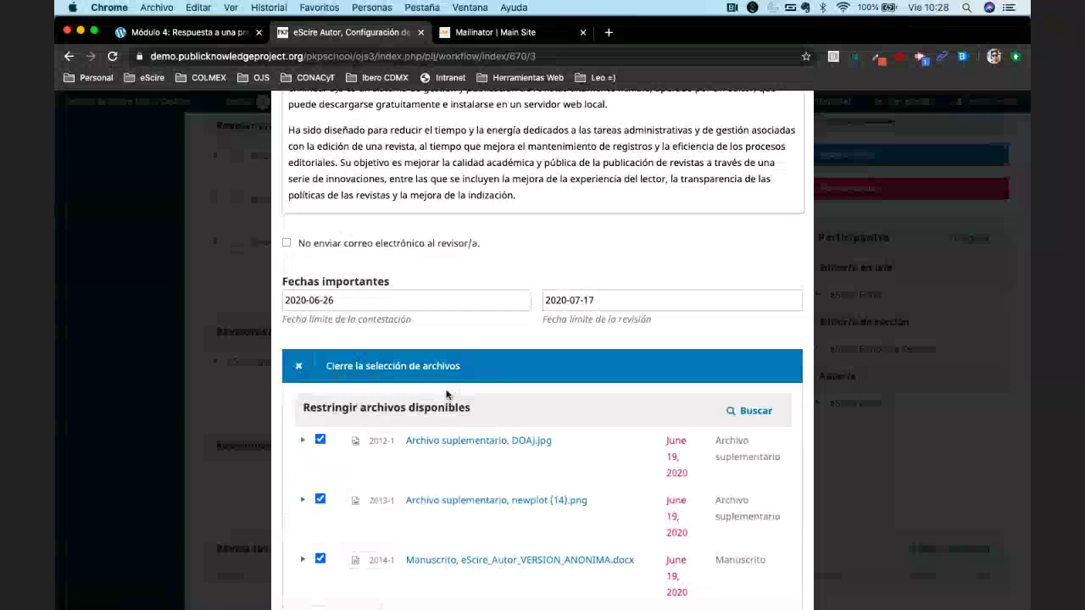
left_click(410, 376)
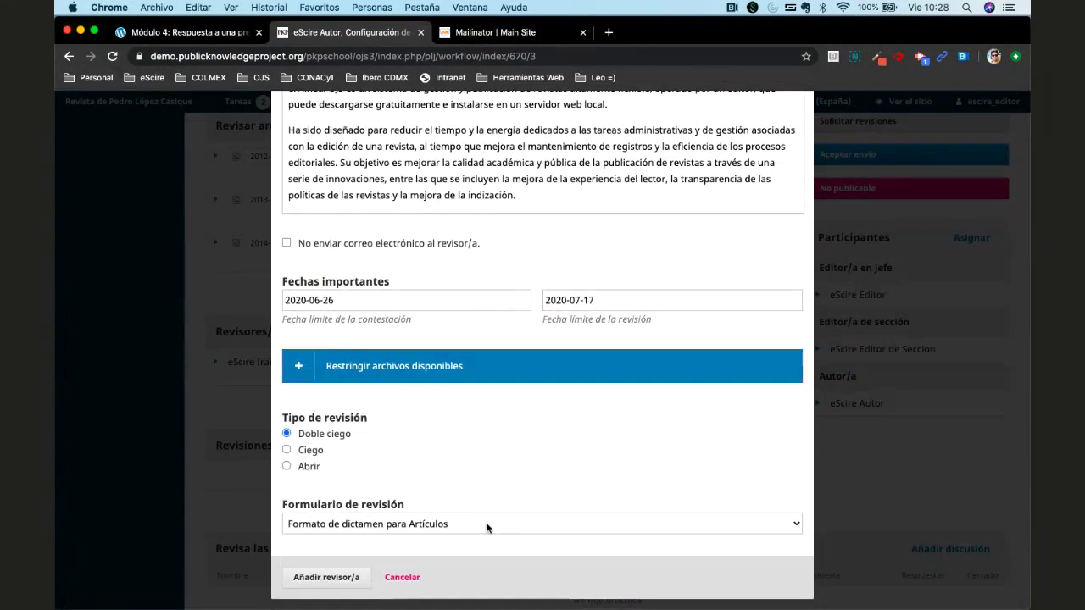
left_click(486, 527)
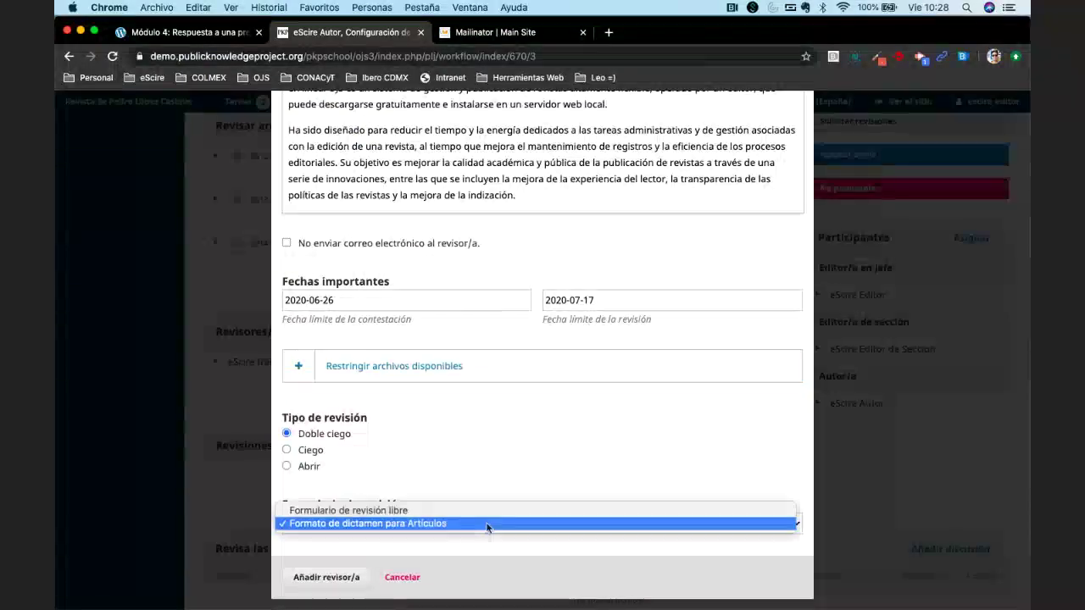
left_click(487, 525)
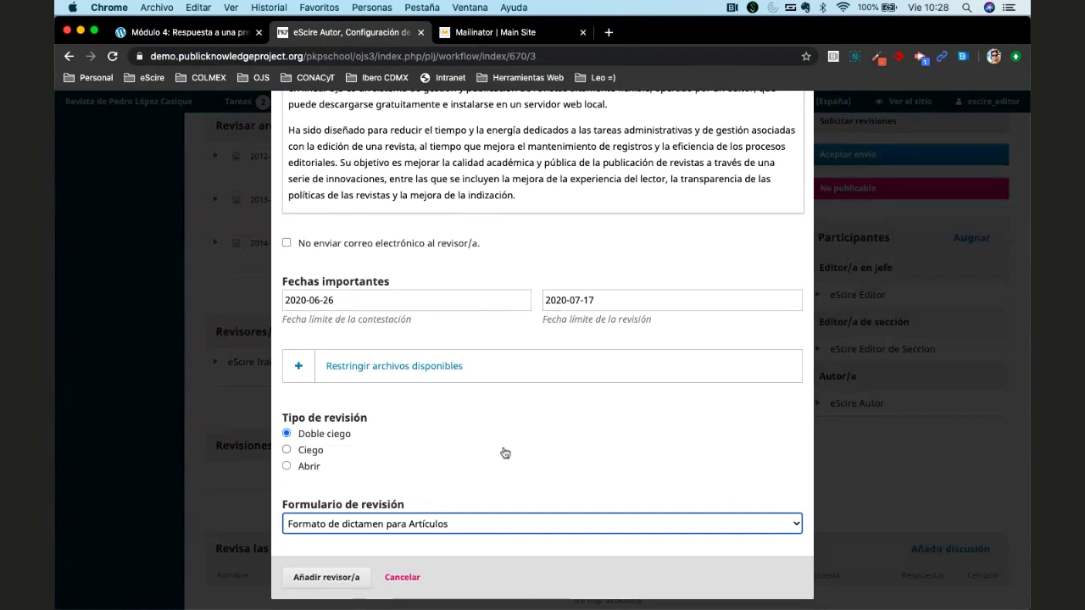
left_click(320, 579)
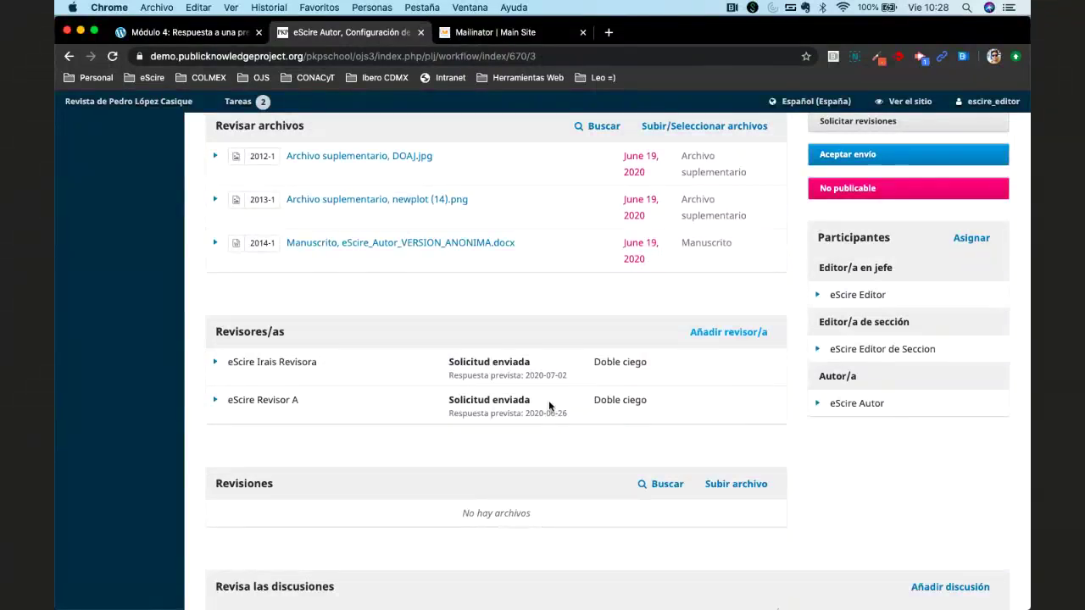
Reload the workflow page and return to the Envíos list showing 670 at 0/2 reviews.
key("super+r")
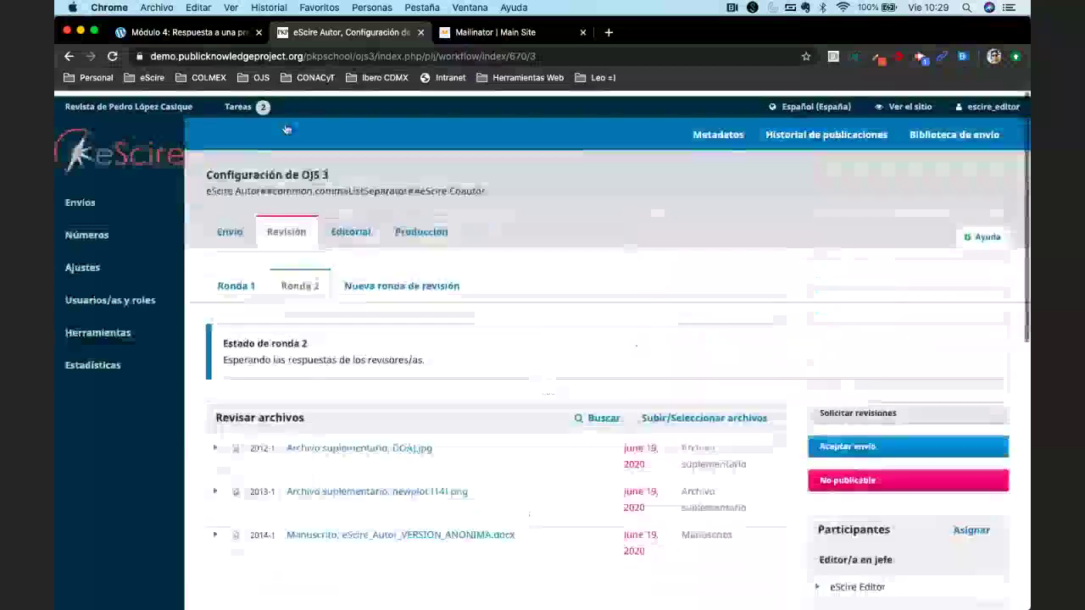
triple_click(250, 169)
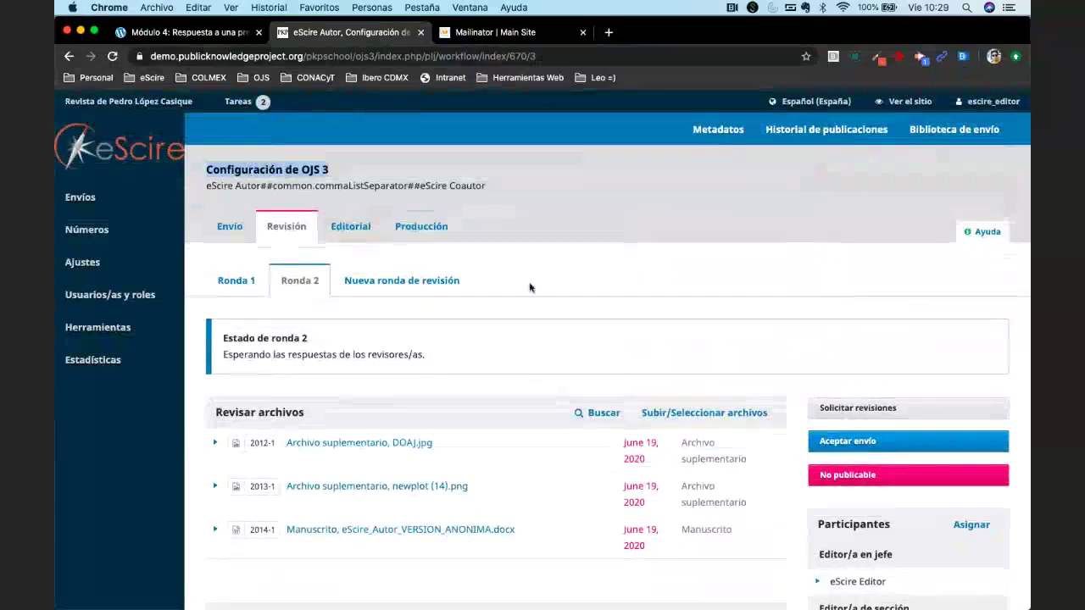
left_click(535, 360)
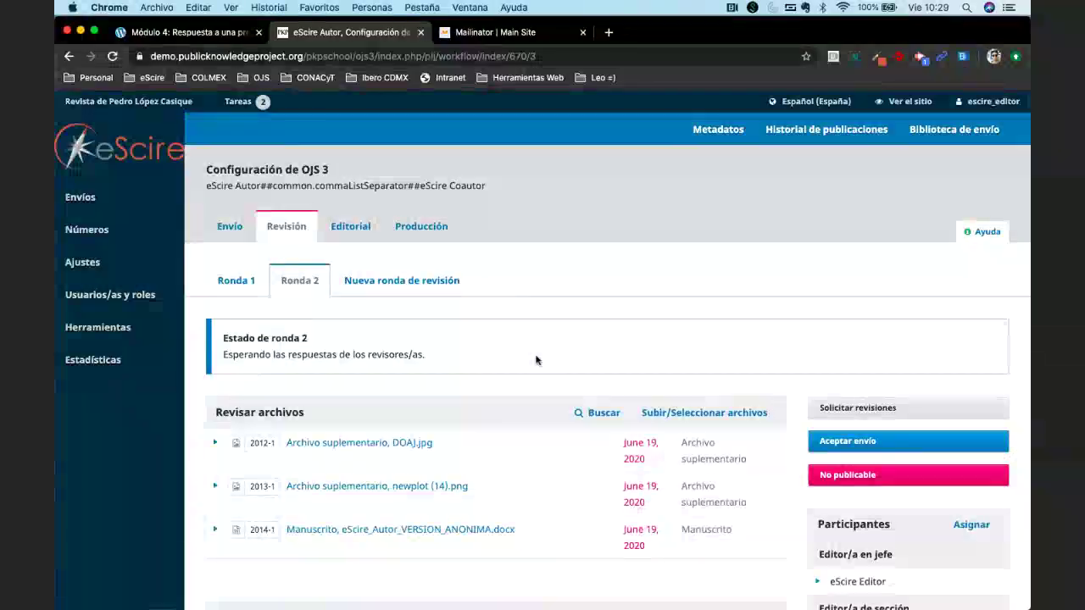
left_click(84, 197)
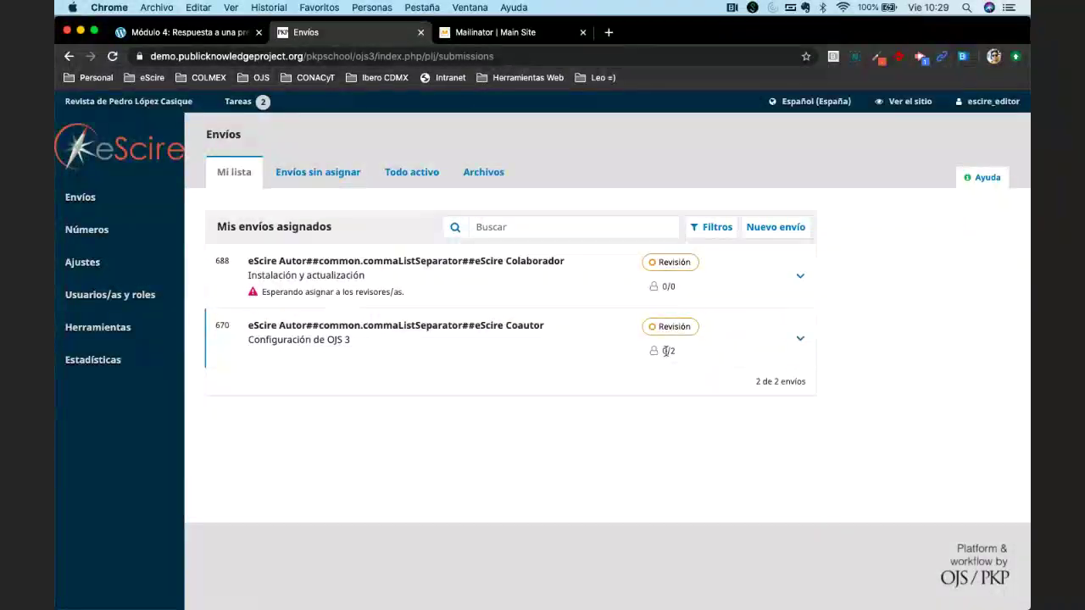
double_click(666, 351)
Open submission 670's workflow and the first reviewer's Edita la revisión dialog.
left_click(412, 333)
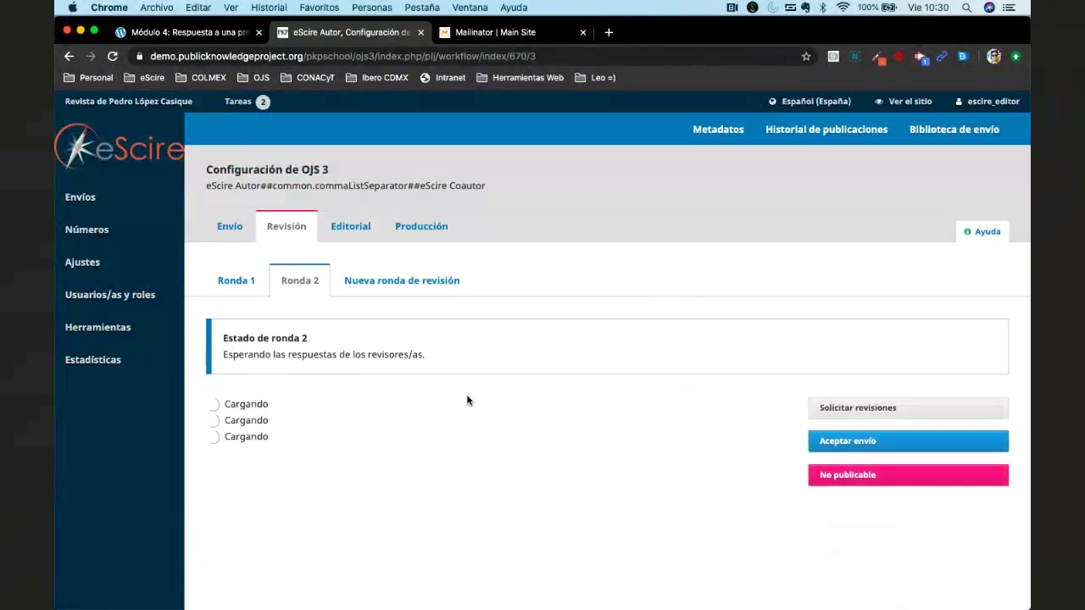
scroll(467, 400, "down", 5)
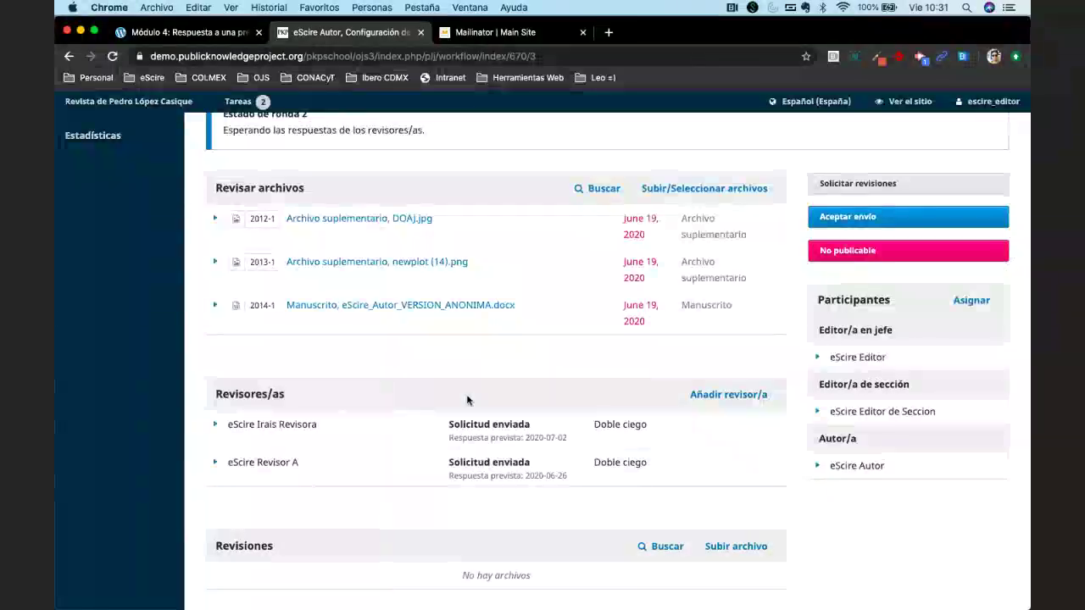
left_click(215, 424)
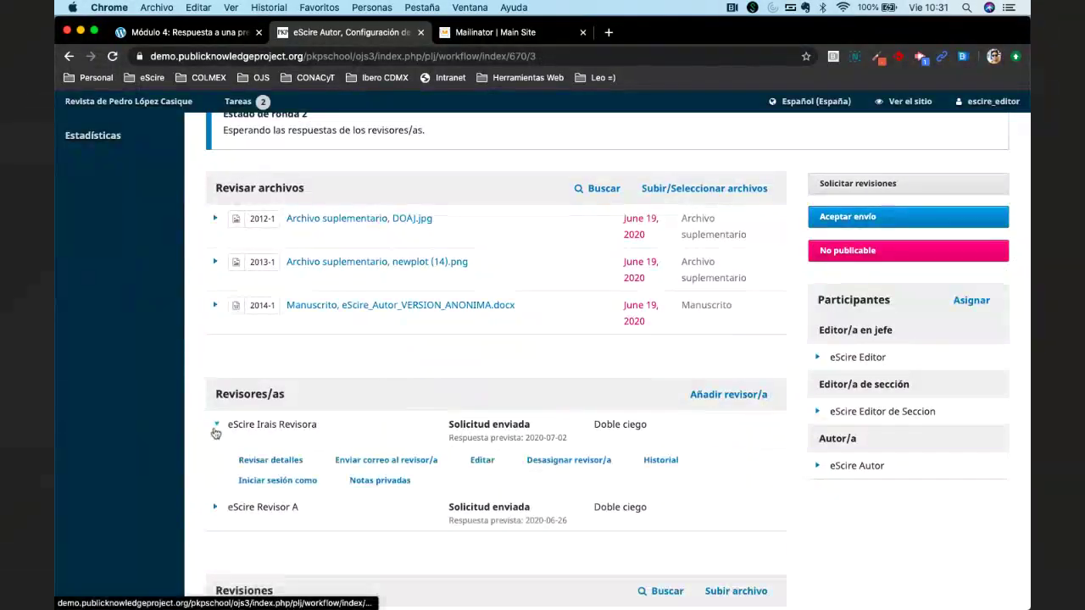
left_click(483, 462)
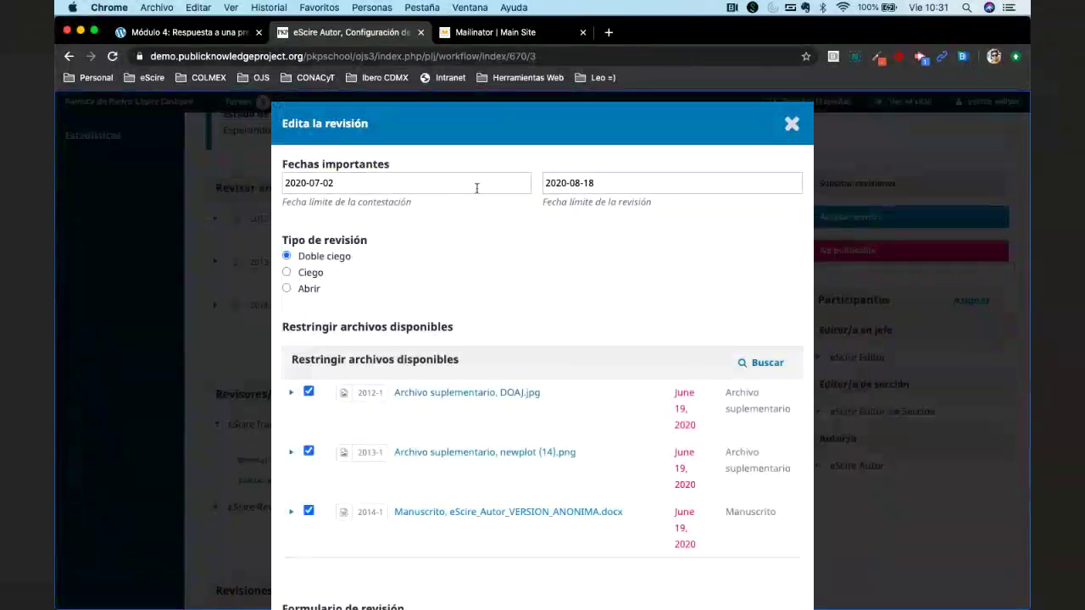
Close the first reviewer's settings without saving and reload the Revisión tab of round 2.
left_click(476, 188)
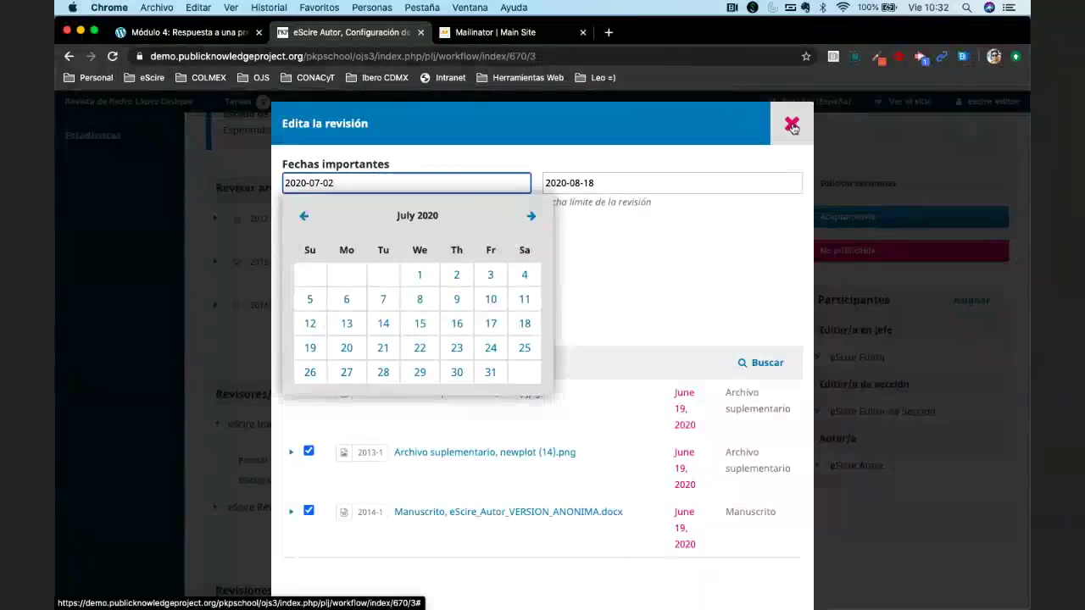
left_click(791, 126)
scroll(455, 371, "up", 3)
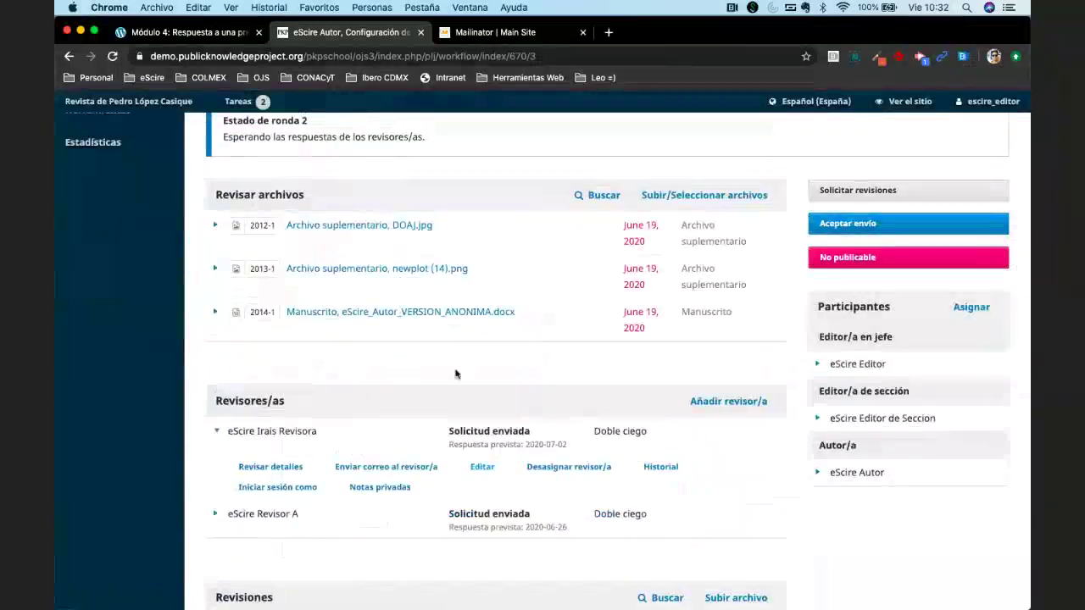
scroll(455, 373, "up", 2)
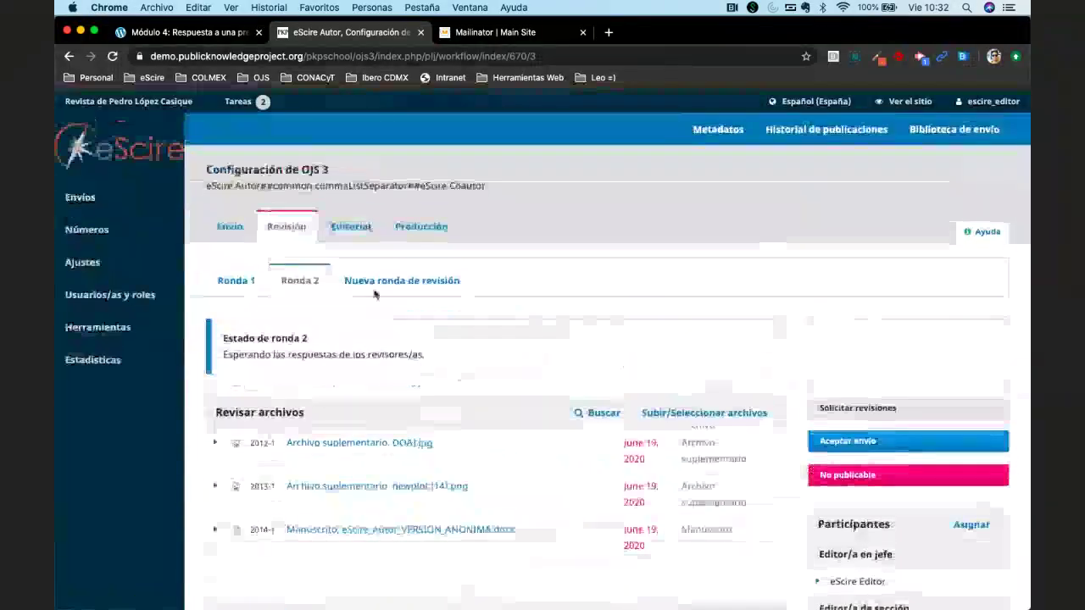
left_click(274, 238)
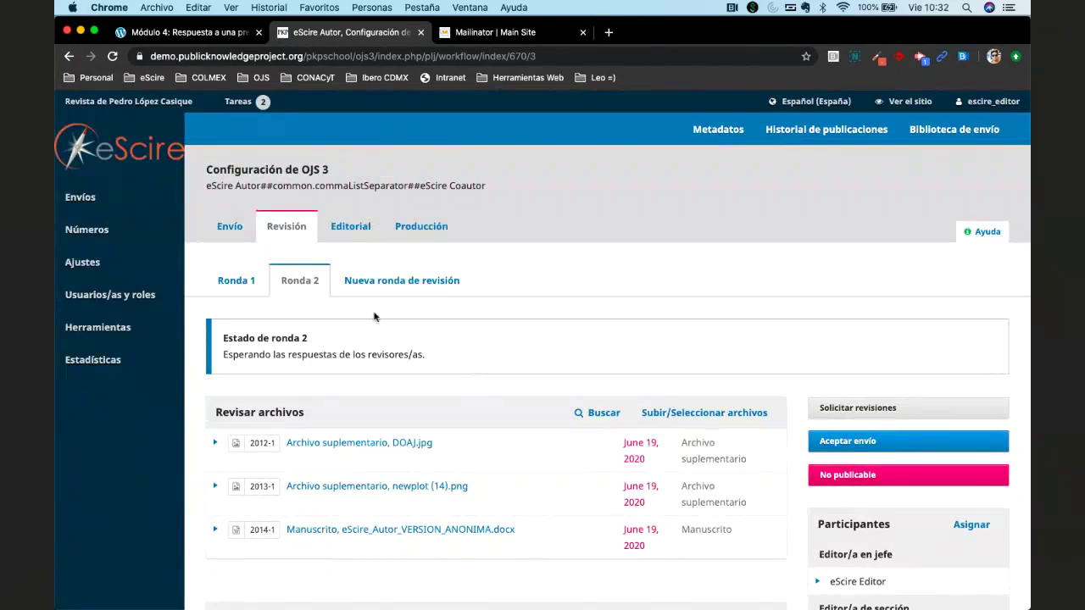
scroll(374, 316, "down", 5)
left_click(216, 384)
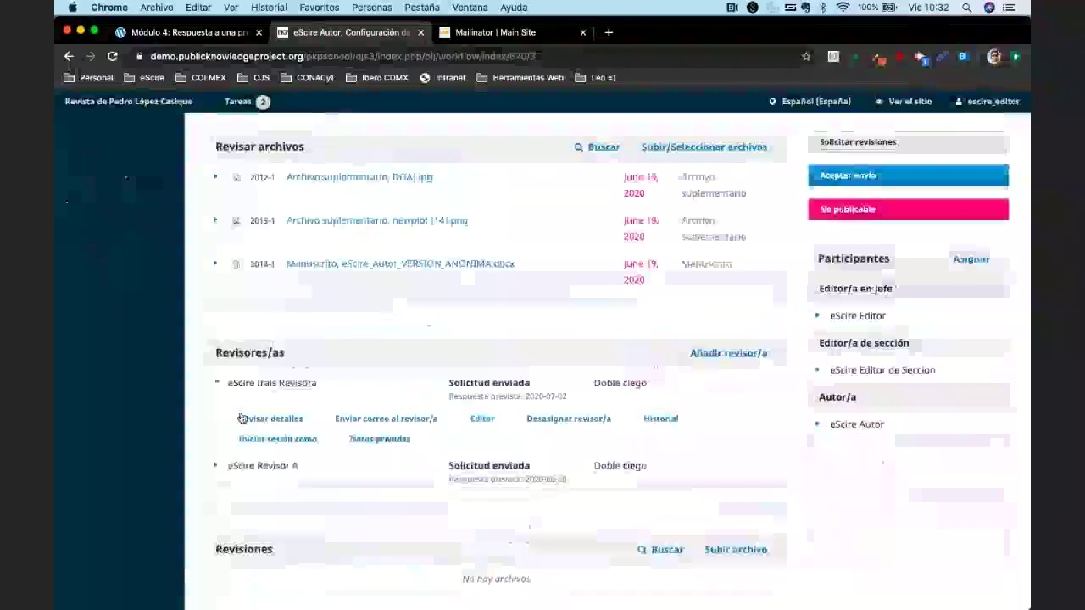
left_click(217, 385)
left_click(217, 383)
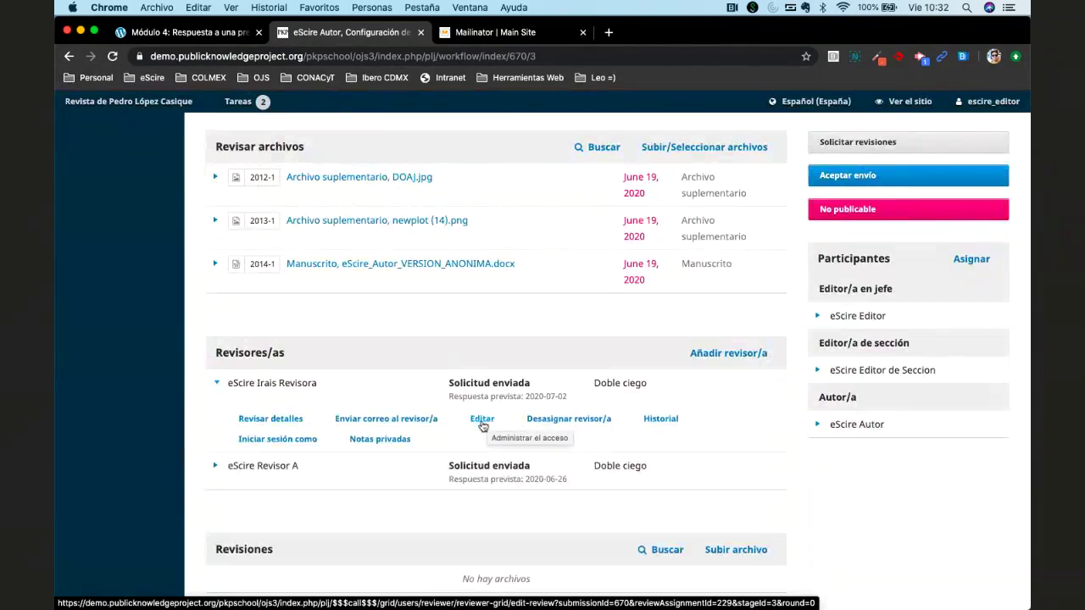
Reopen the first reviewer's settings, reselect the Formato de dictamen para Artículos form, then cancel.
left_click(481, 419)
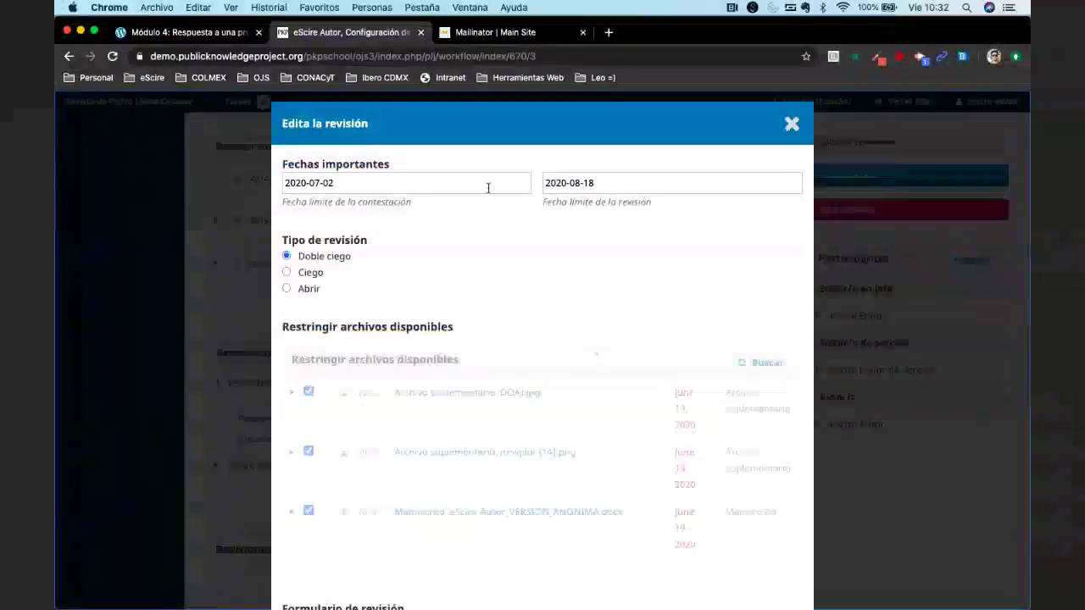
scroll(496, 280, "down", 3)
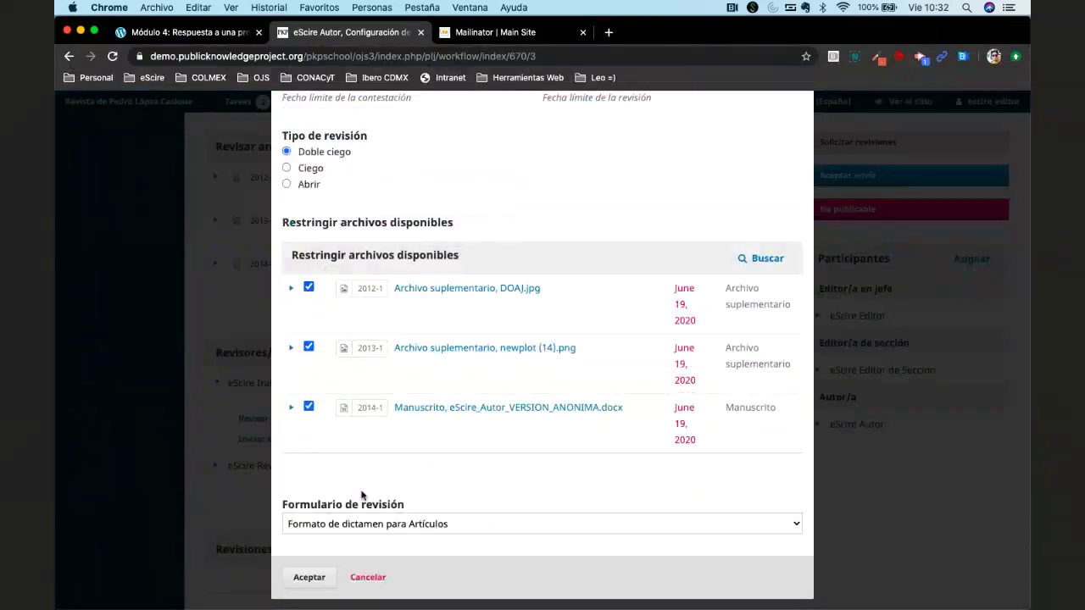
left_click(531, 522)
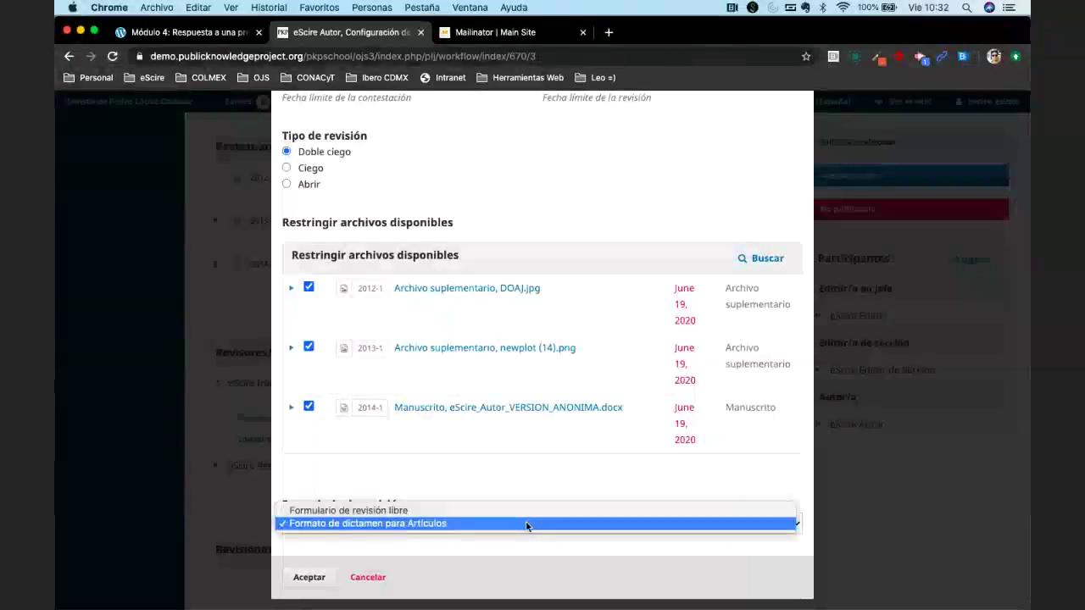
left_click(487, 523)
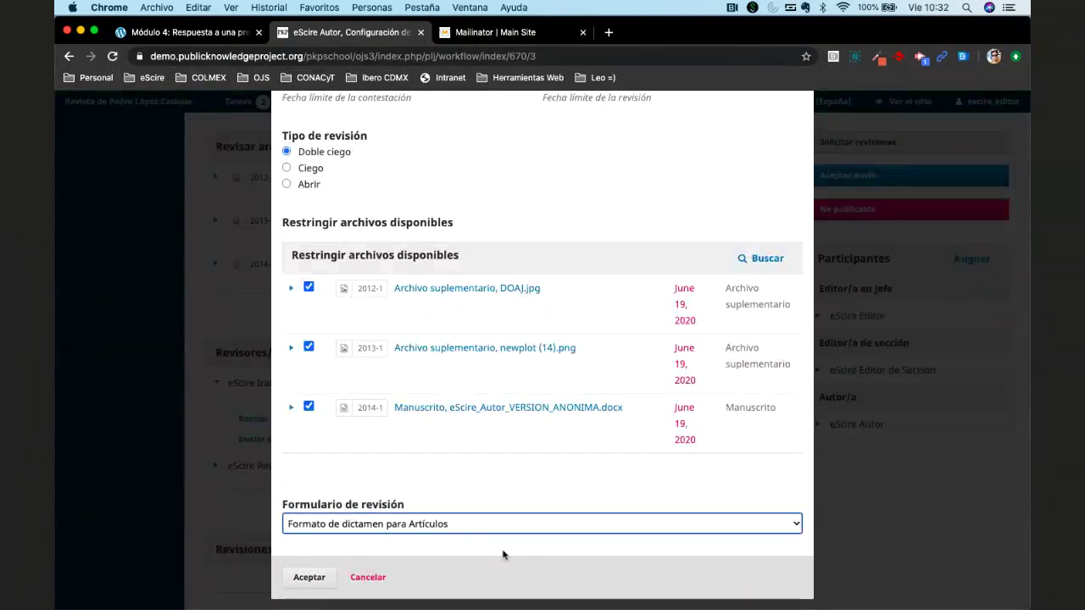
scroll(502, 555, "up", 3)
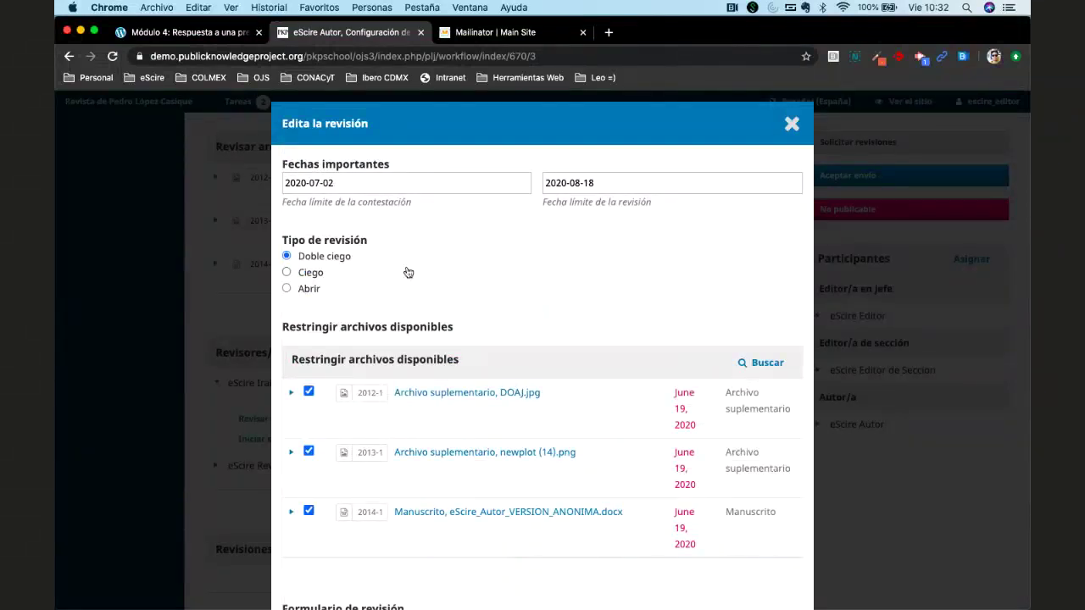
scroll(440, 327, "down", 3)
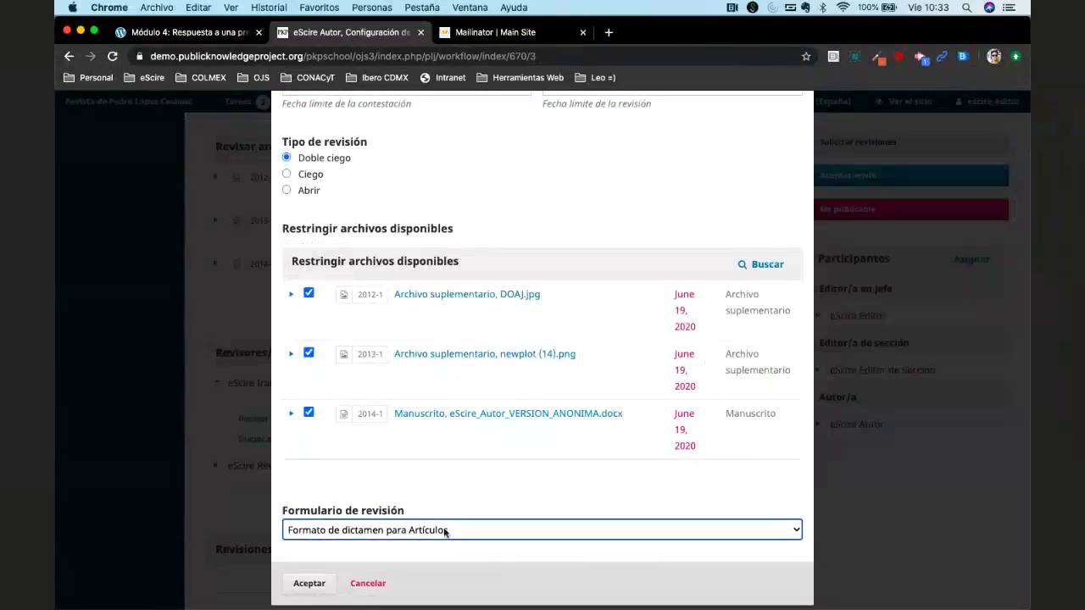
left_click(366, 583)
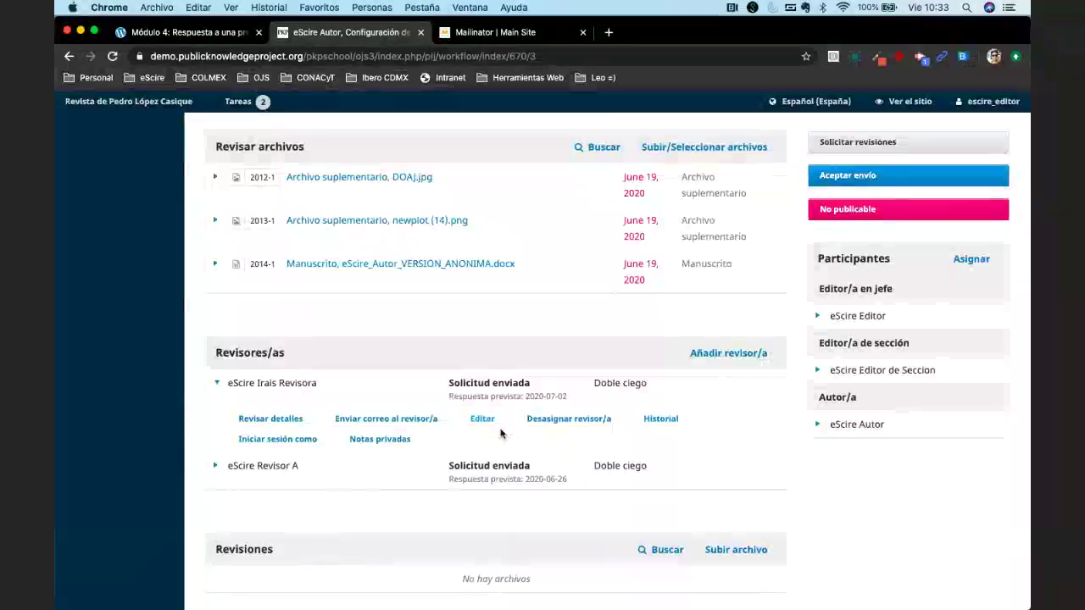
Return to the Envíos list of assigned submissions.
scroll(500, 433, "up", 5)
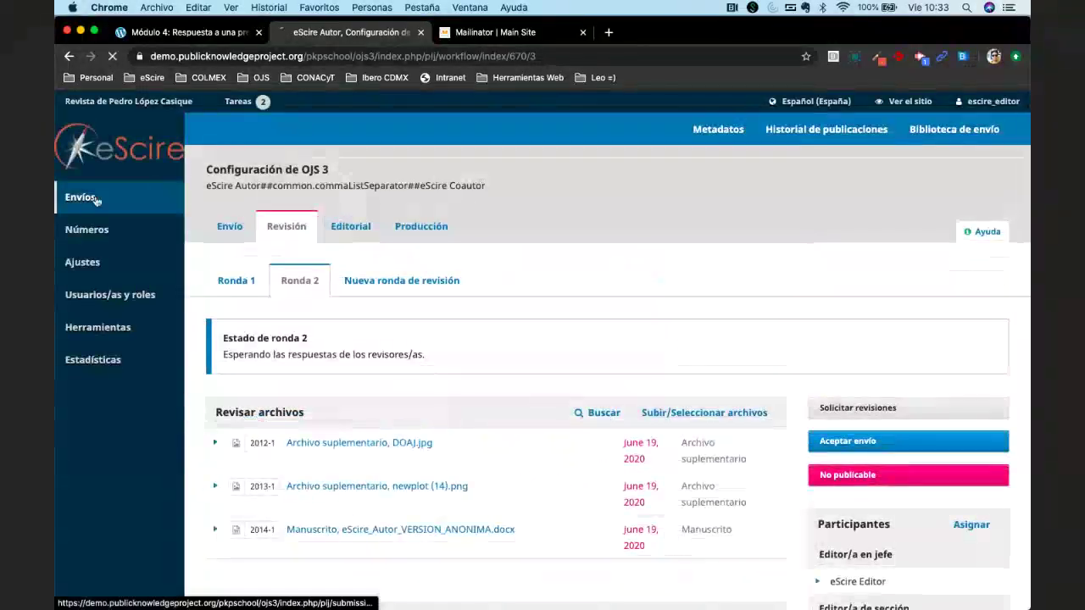
left_click(96, 200)
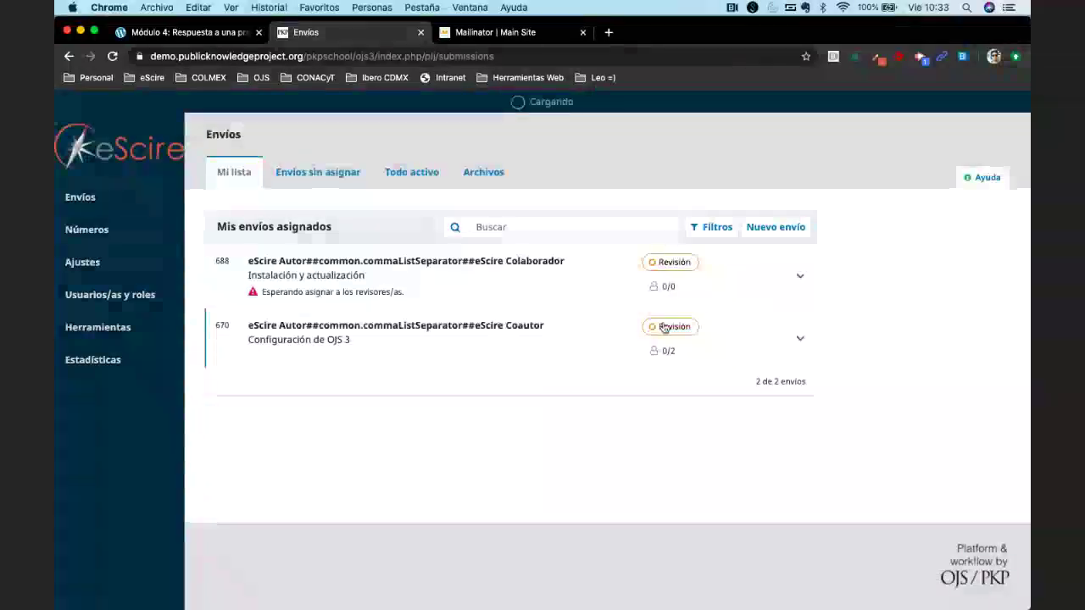
Sign out of the editor account and fill the login form with the saved author credentials.
mouse_move(981, 101)
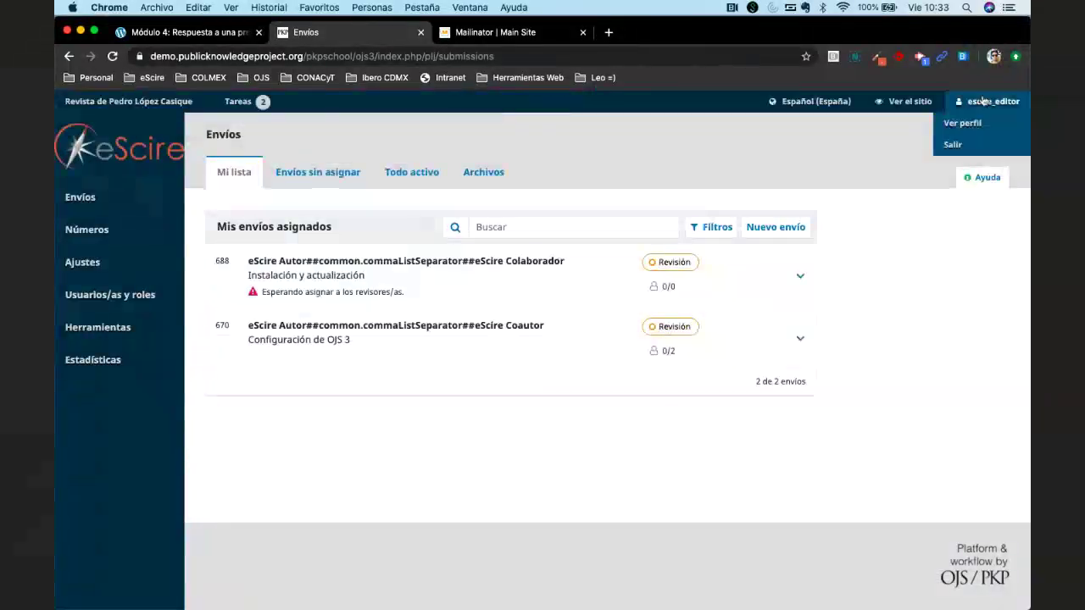
left_click(953, 144)
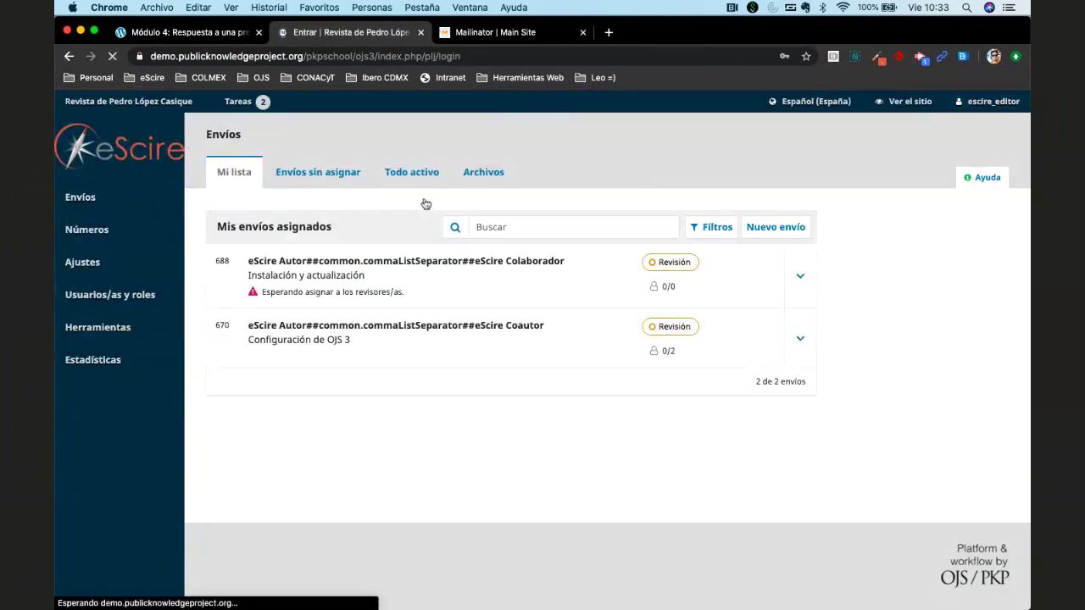
key("BackSpace")
key("BackSpace")
key("BackSpace")
key("BackSpace")
key("BackSpace")
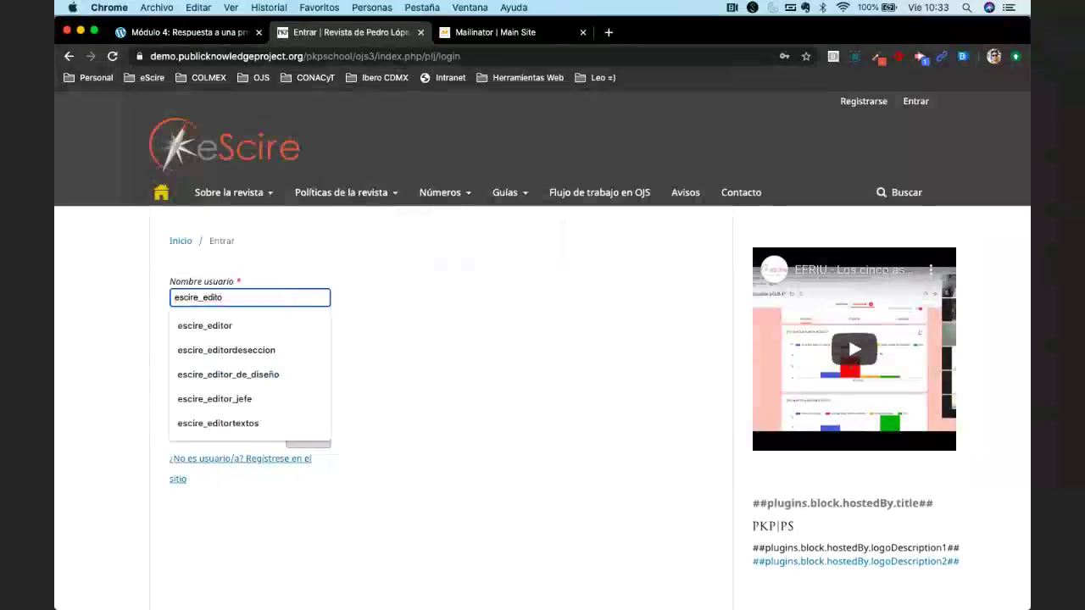
key("BackSpace")
type("au")
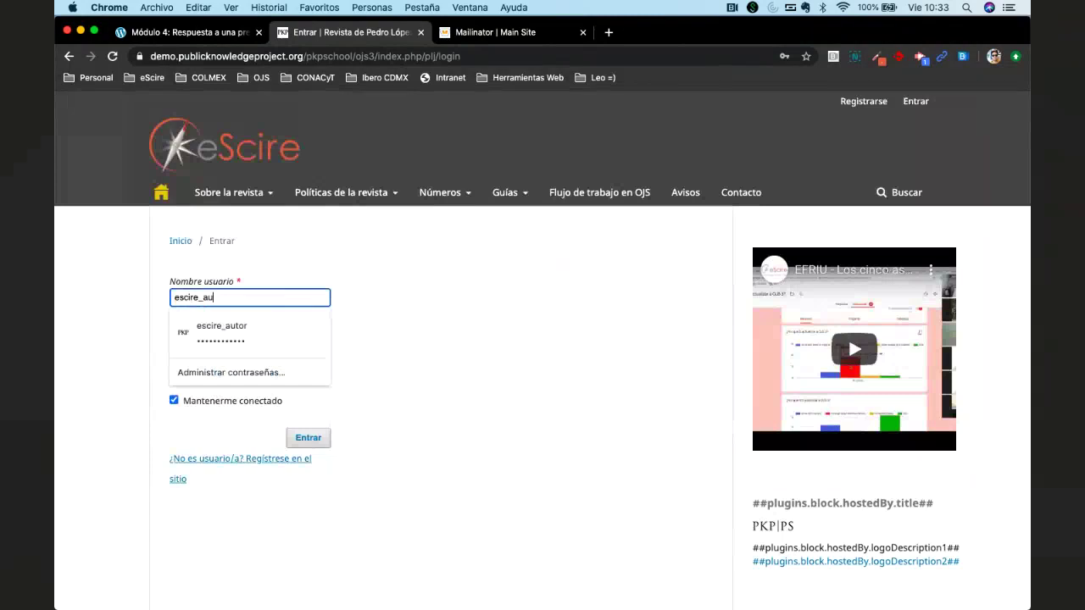
key("Down")
key("Return")
Sign in as the author and open submission 670.
left_click(316, 438)
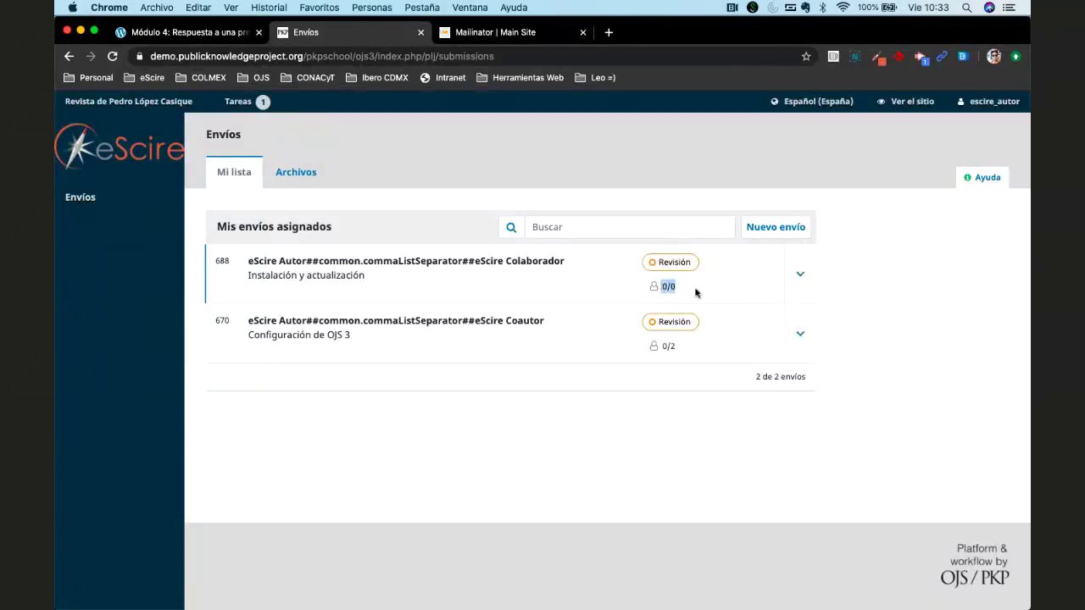
left_click(671, 351)
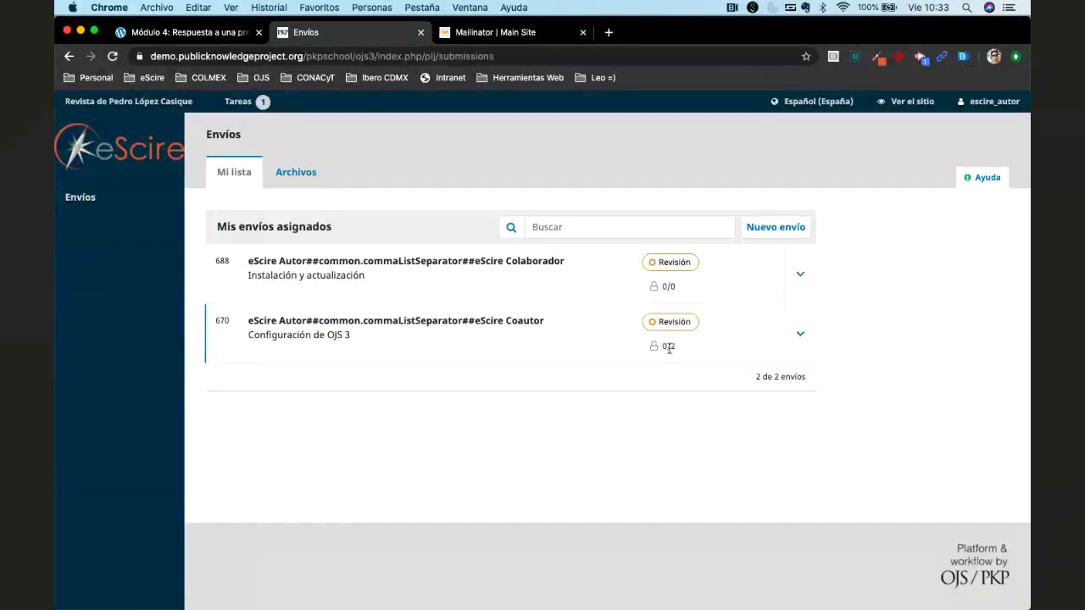
left_click(392, 329)
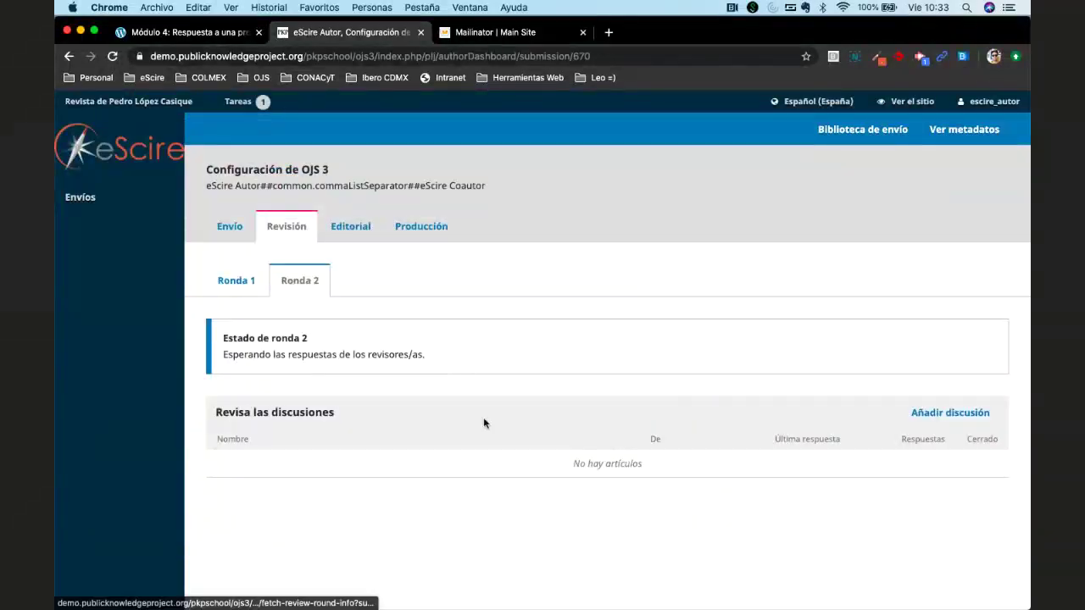
scroll(483, 416, "down", 2)
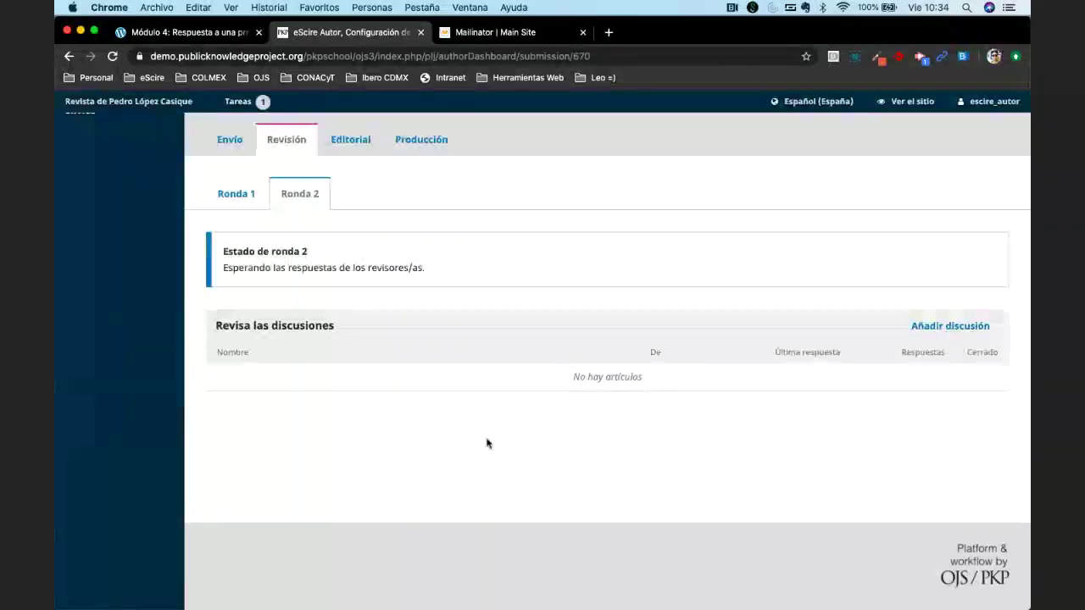
scroll(487, 443, "up", 2)
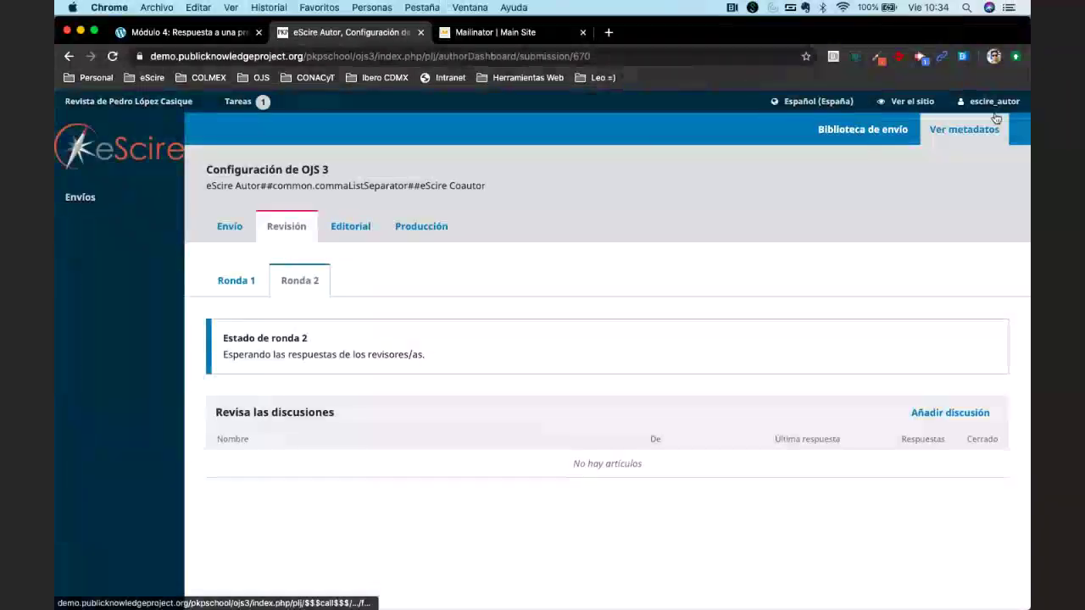
Look up the author's public Mailinator inbox, then switch back to the journal tab.
left_click(479, 40)
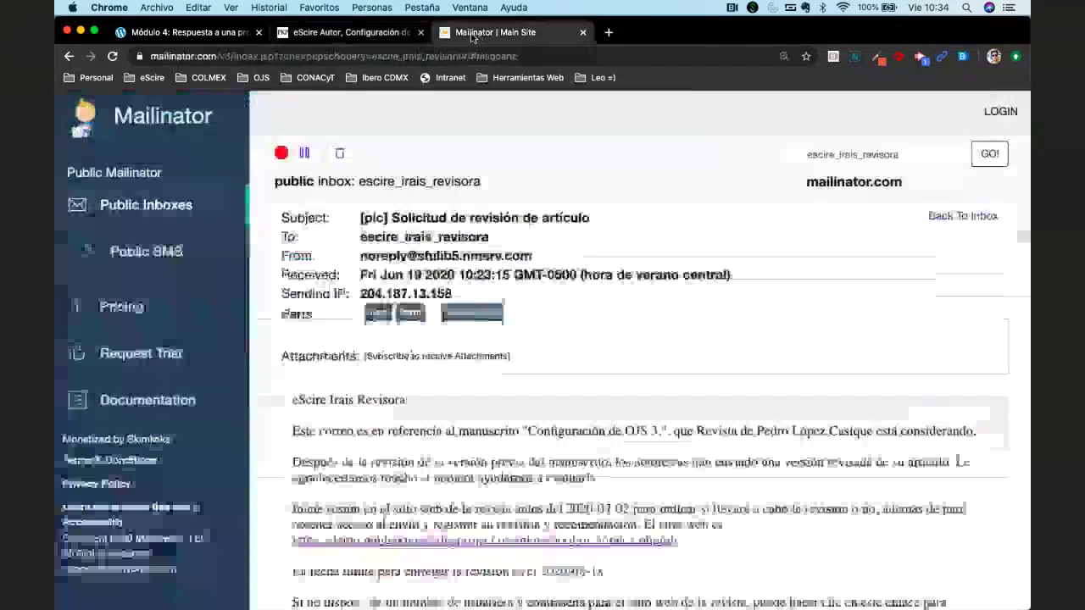
left_click(125, 208)
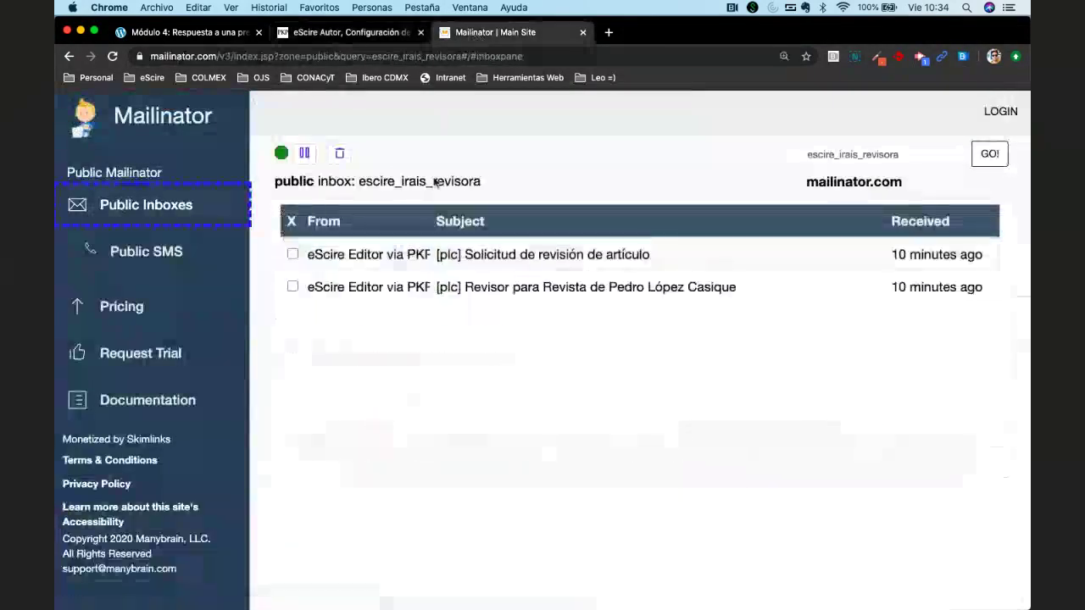
left_click(140, 128)
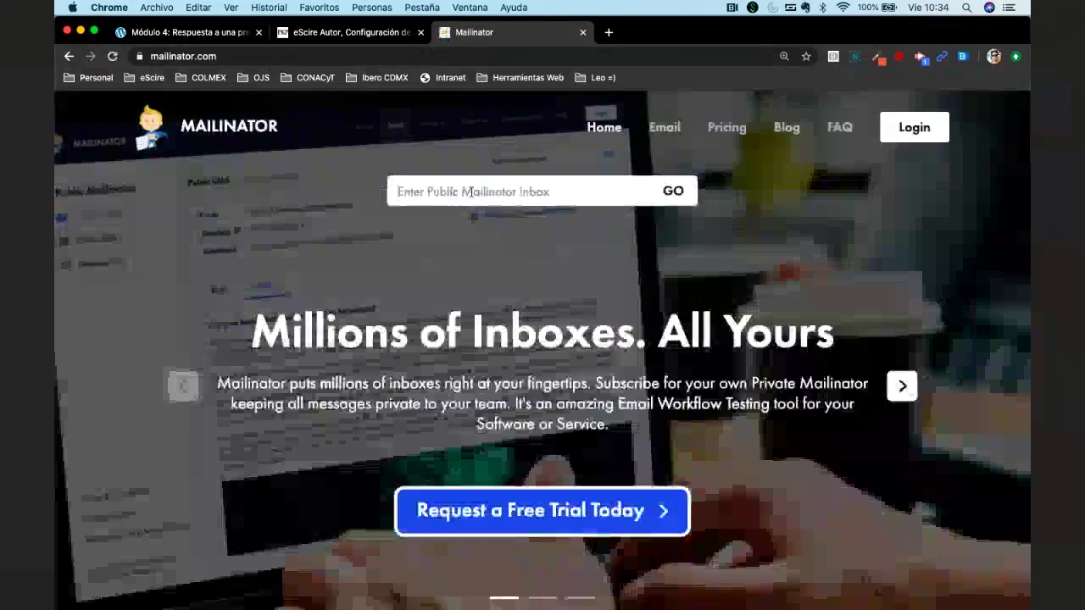
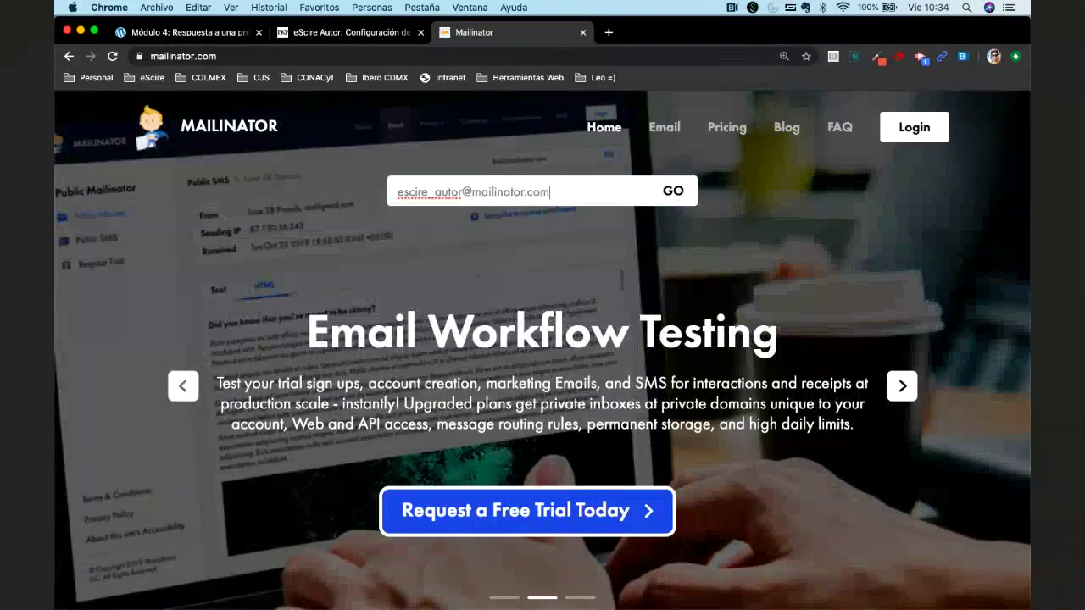
key("Return")
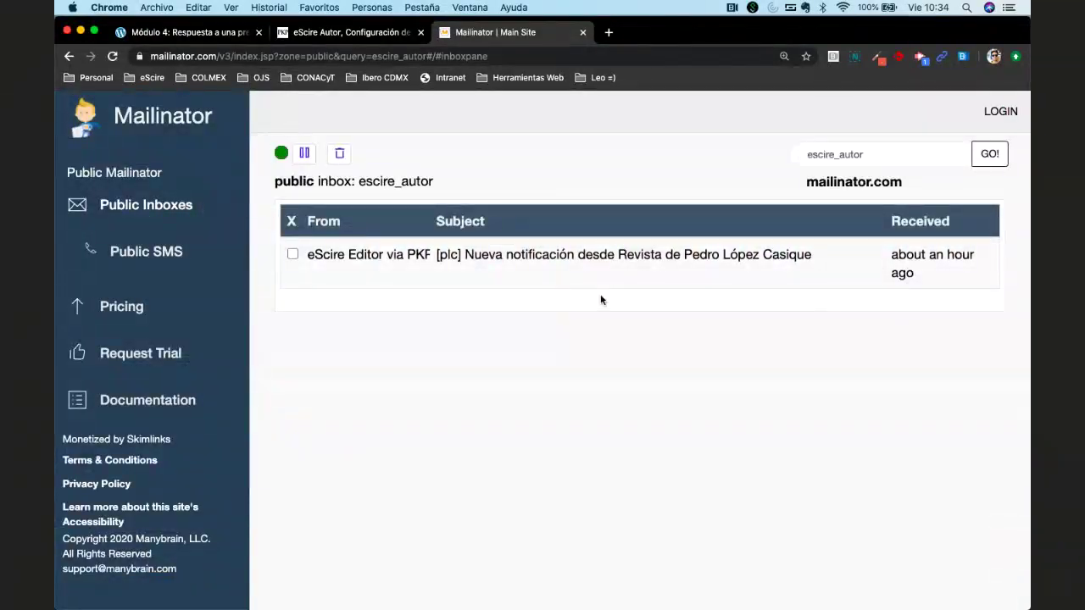
left_click(348, 32)
Sign the author out and replace the login username with the reviewer's username.
mouse_move(987, 101)
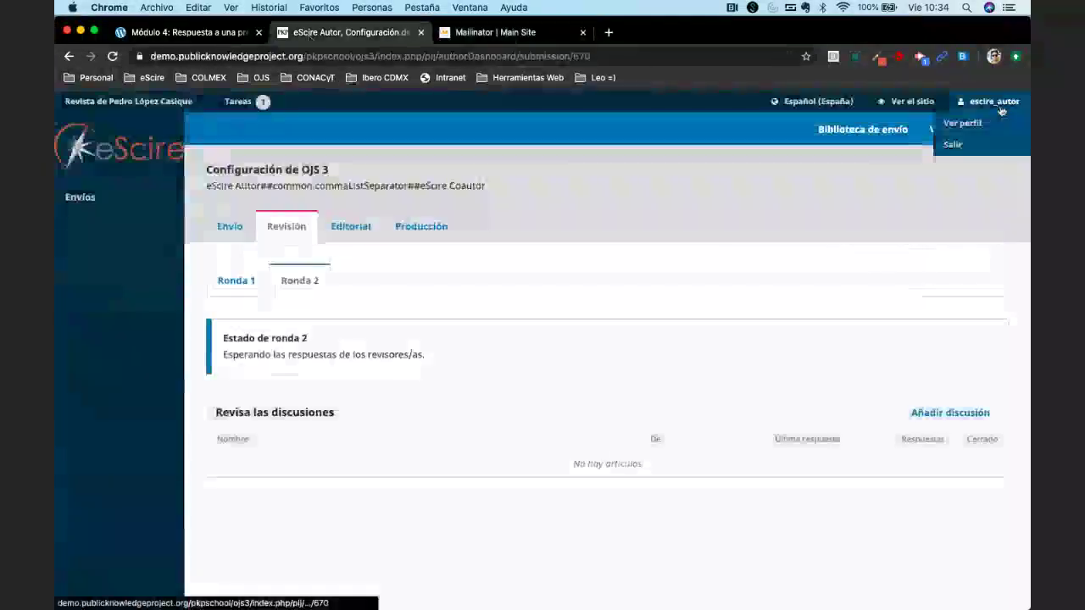
left_click(968, 145)
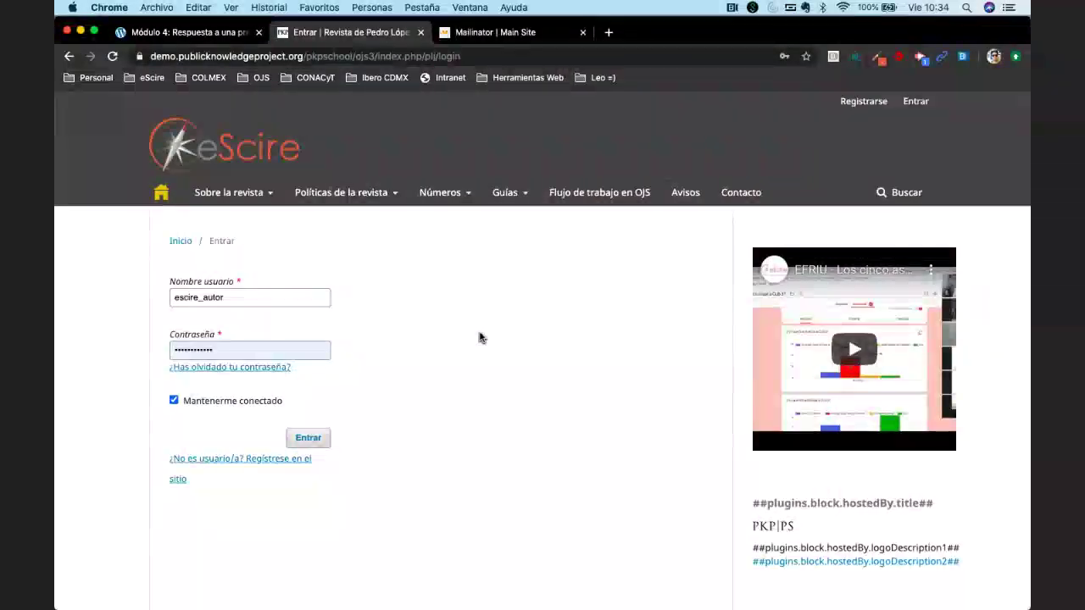
double_click(289, 296)
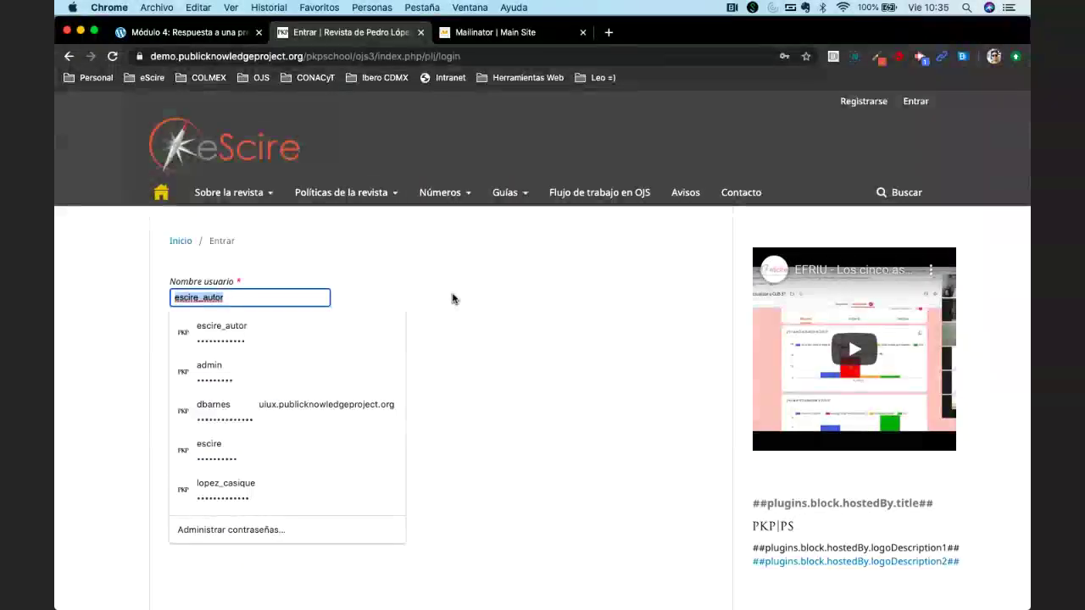
type("escire_aut")
type("ir")
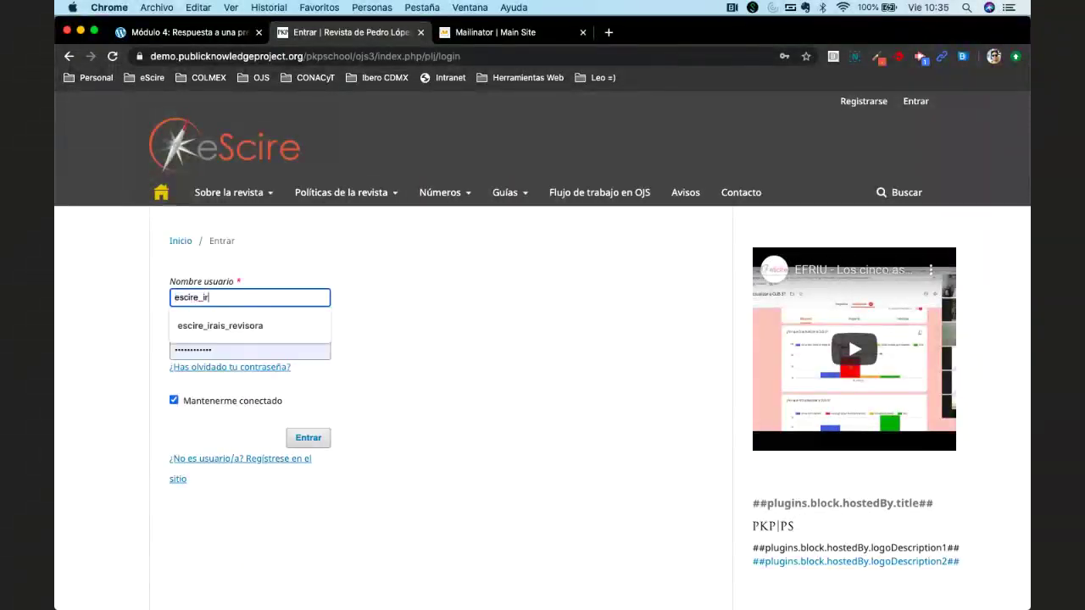
type("ais_revisora")
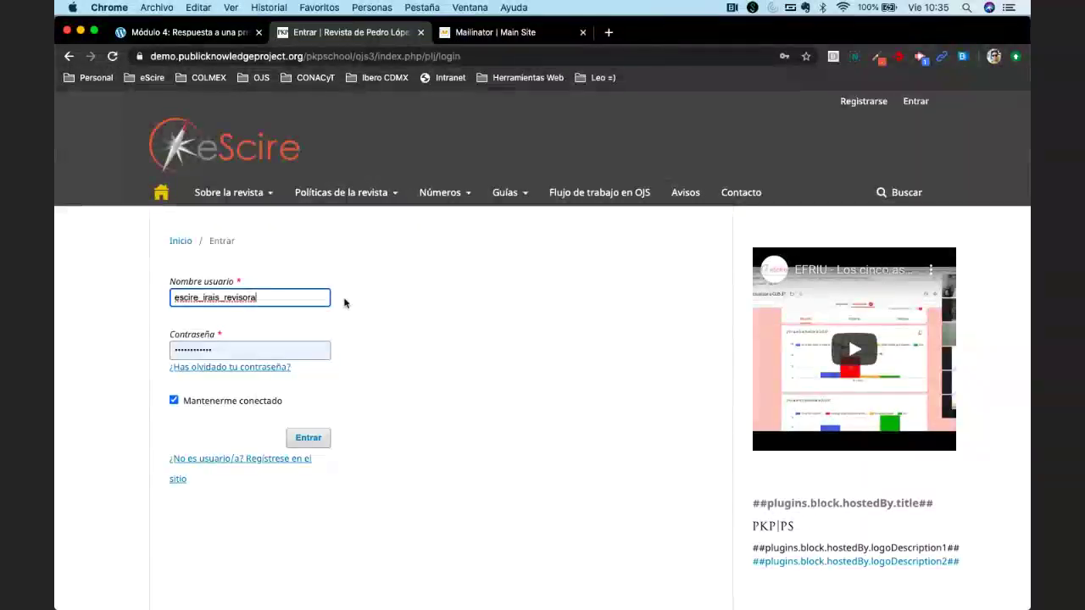
double_click(318, 296)
key("super+c")
left_click(431, 293)
left_click(281, 347)
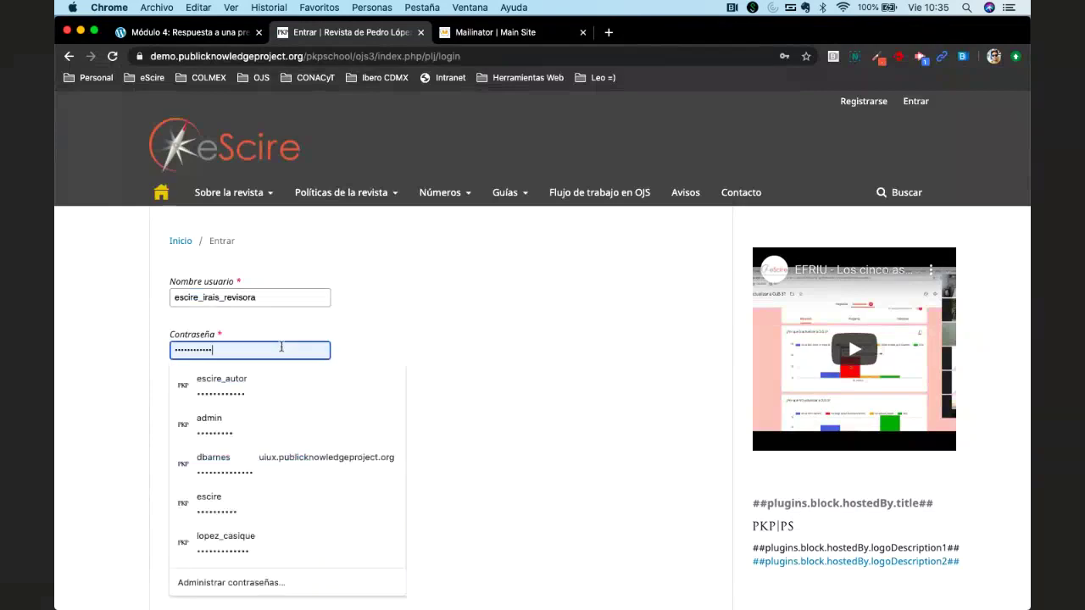
left_click(496, 32)
left_click(127, 109)
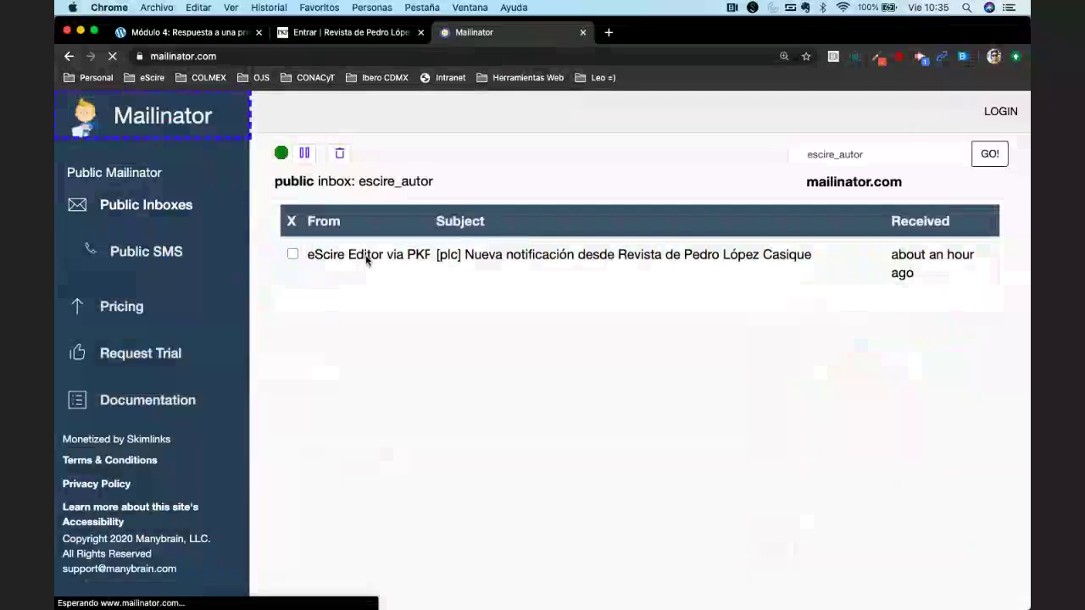
key("super+v")
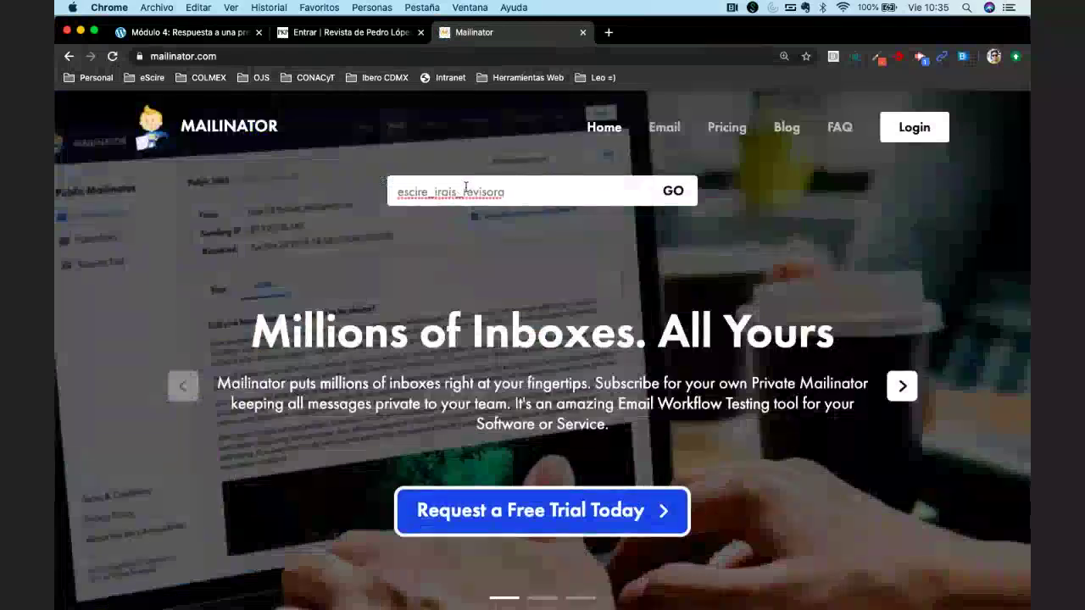
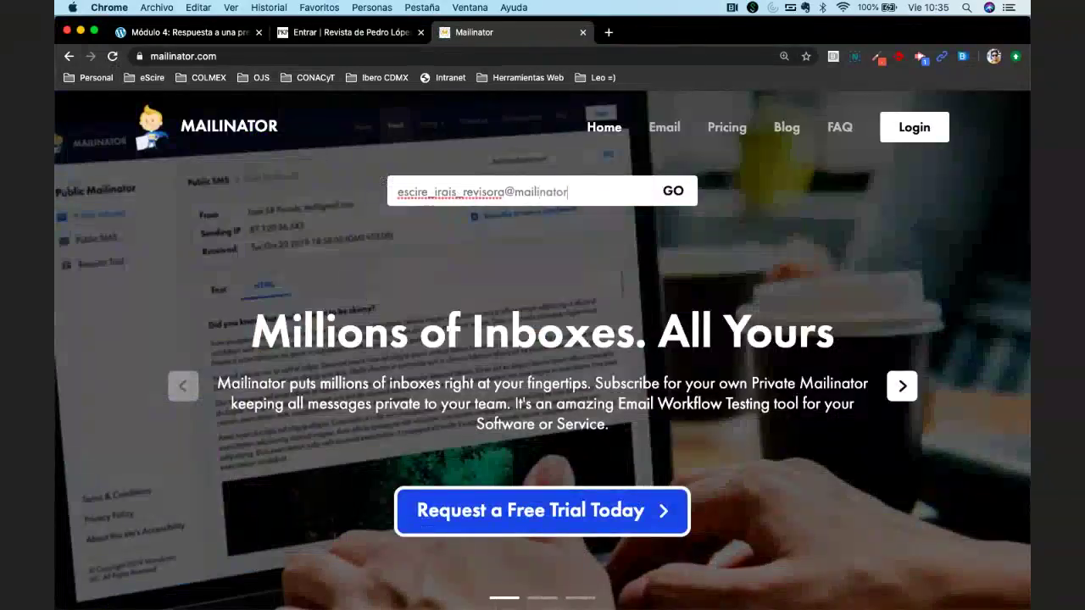
key("Return")
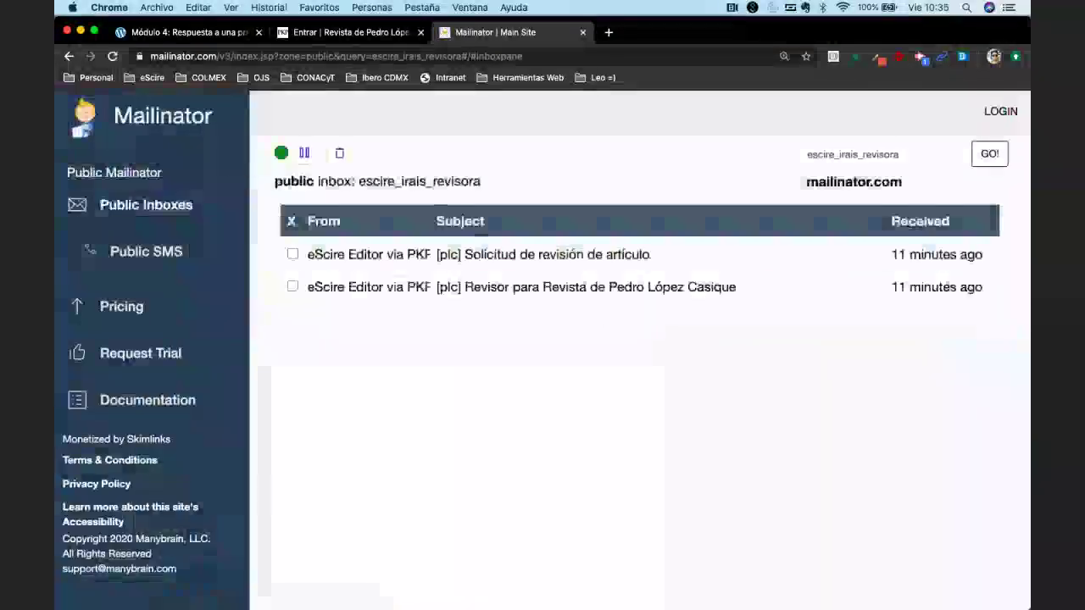
Copy the password from the reviewer-registration email and go back to the inbox.
left_click(530, 288)
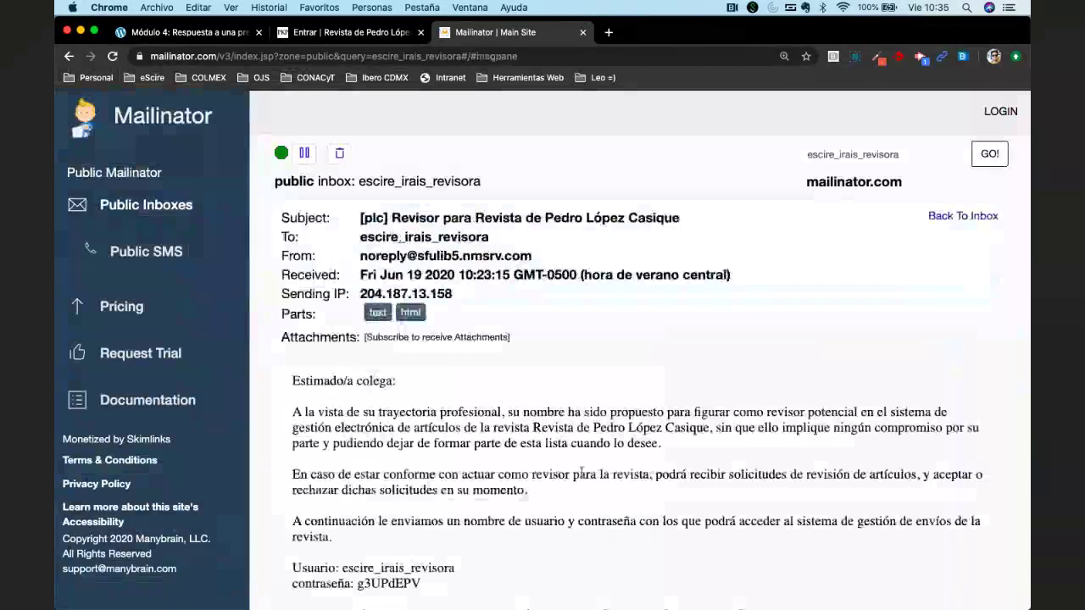
scroll(581, 472, "down", 3)
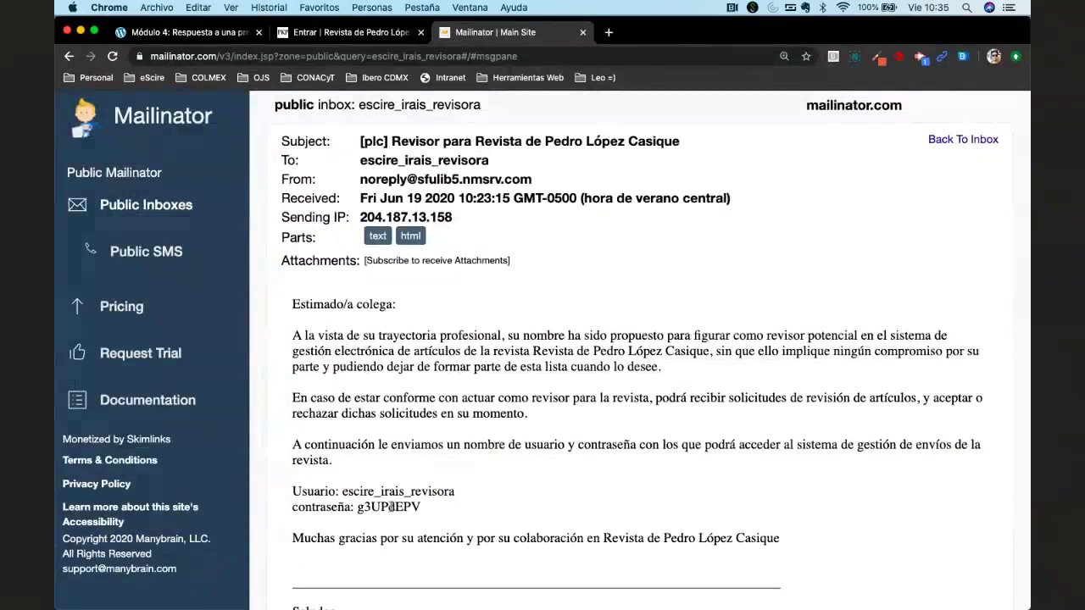
scroll(398, 506, "down", 5)
scroll(478, 504, "up", 5)
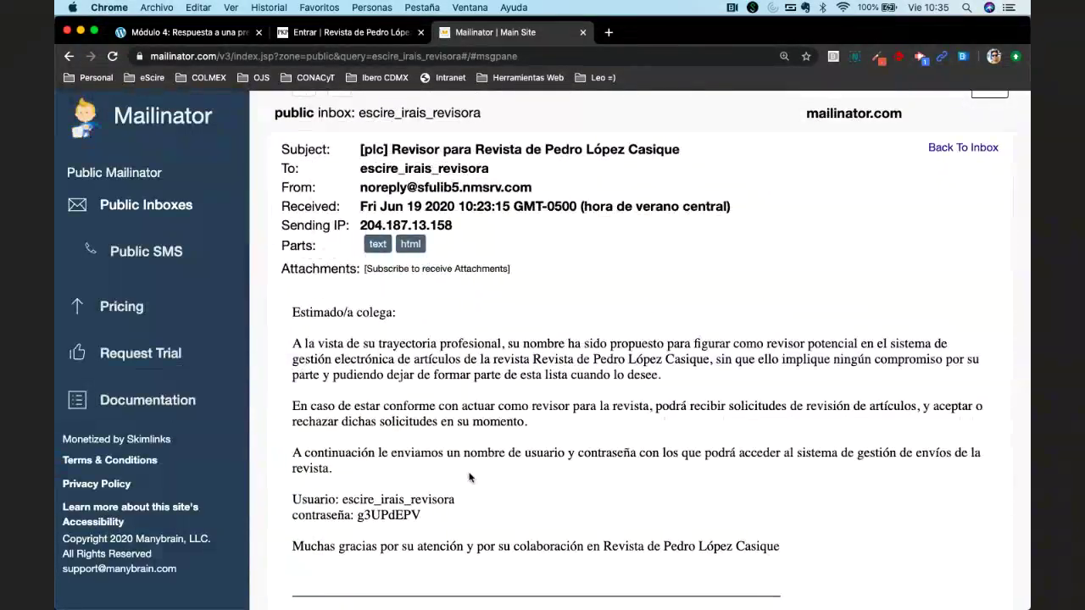
scroll(469, 478, "down", 2)
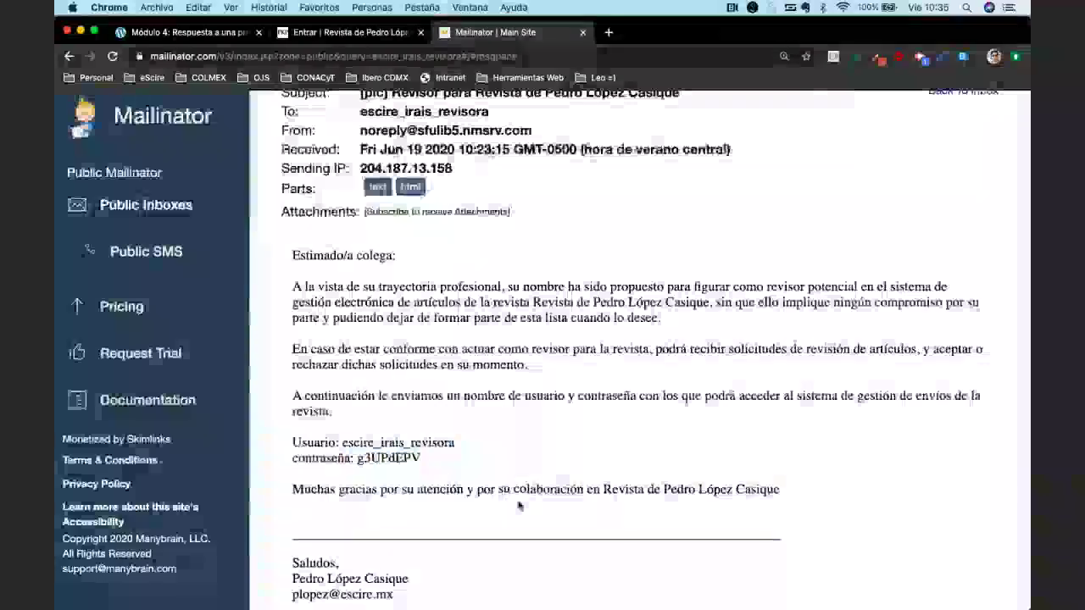
scroll(520, 505, "up", 3)
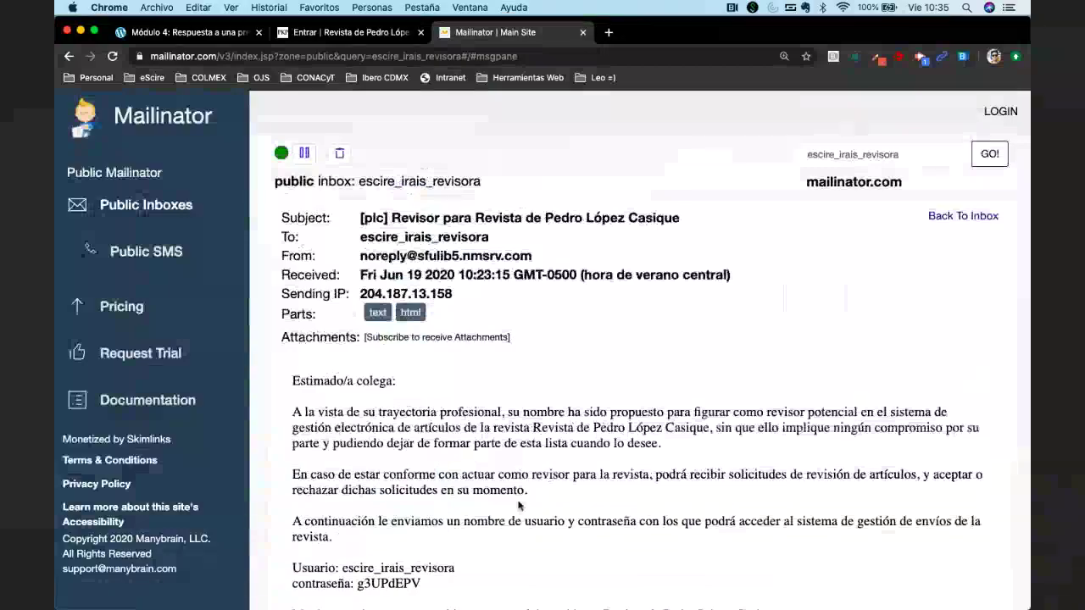
scroll(519, 506, "down", 3)
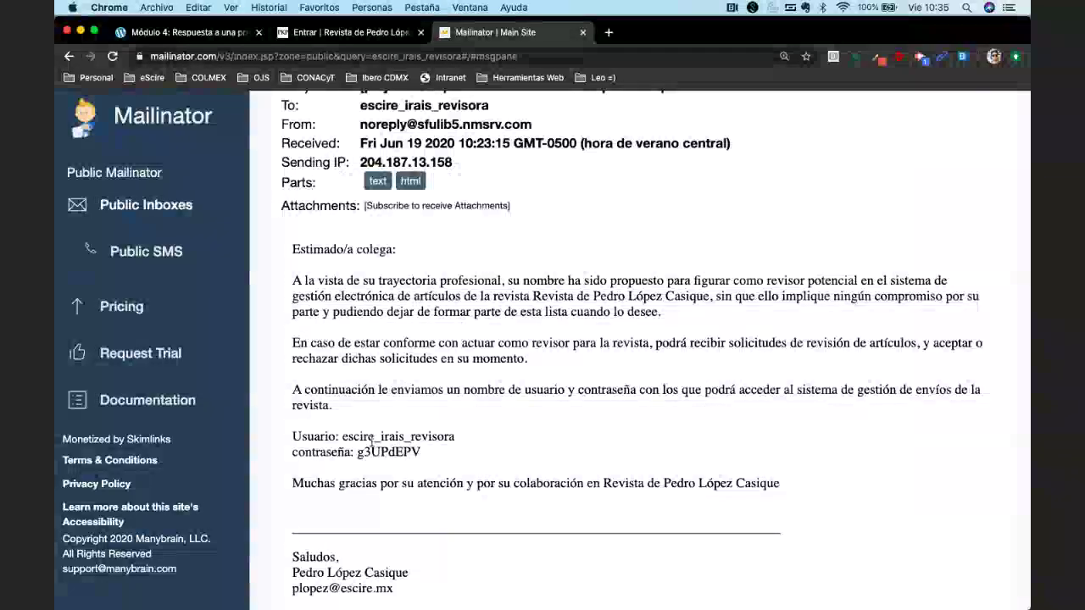
double_click(378, 450)
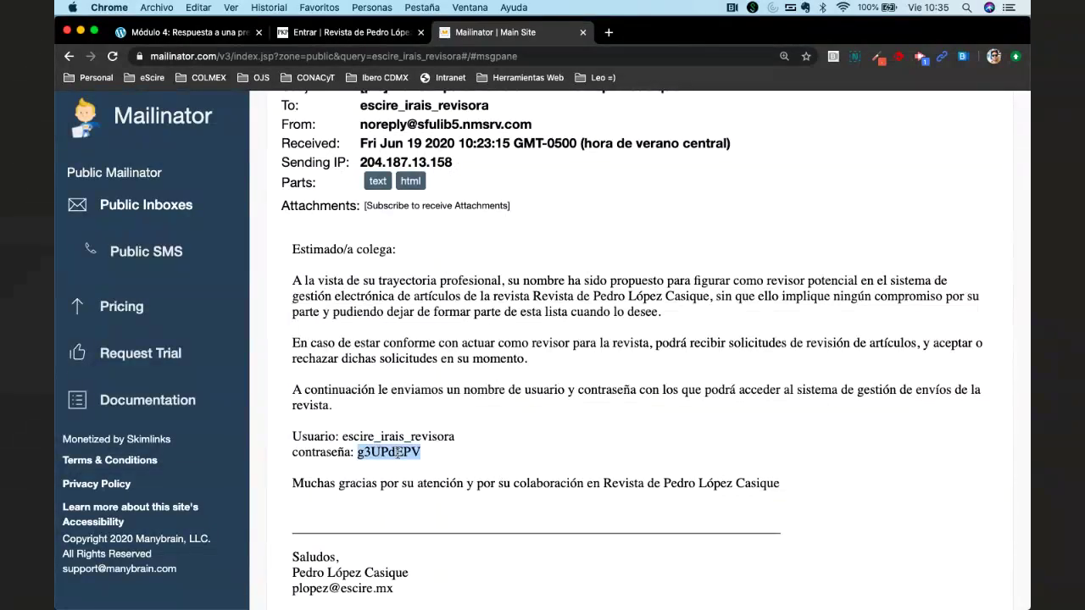
right_click(397, 452)
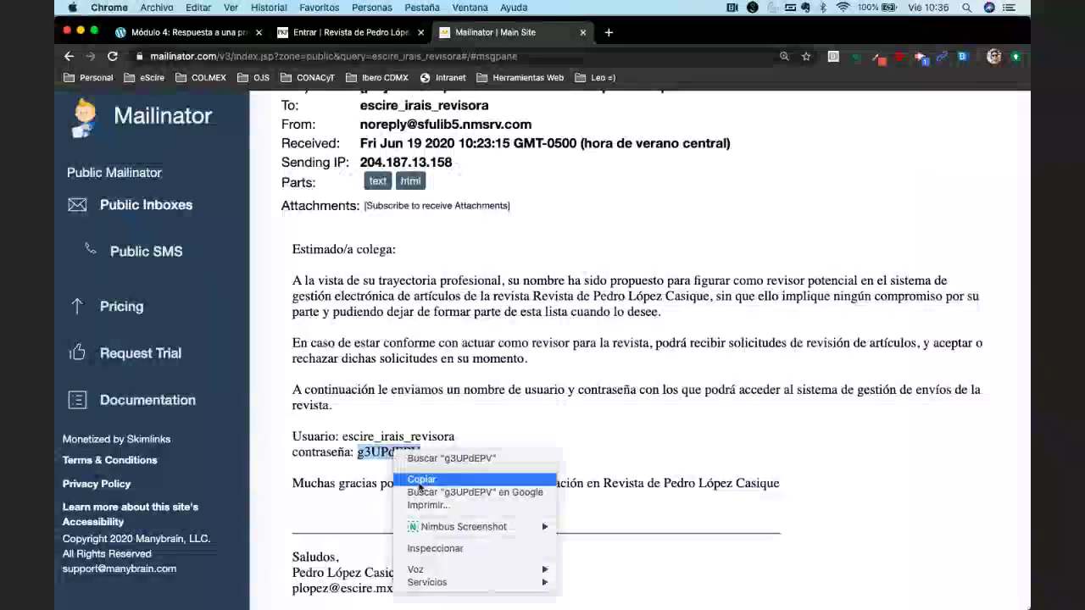
left_click(424, 467)
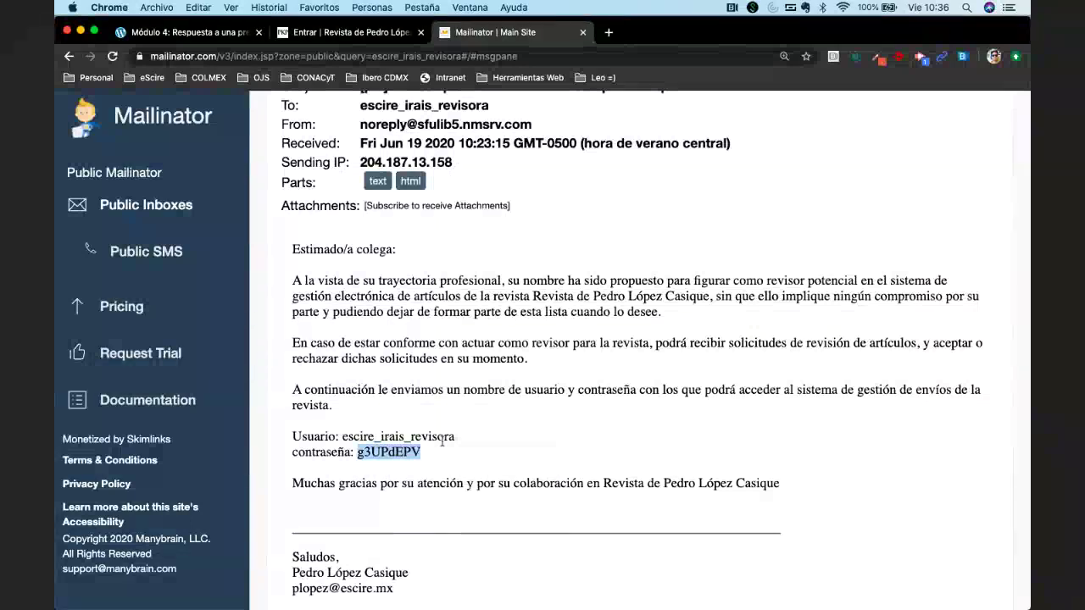
scroll(441, 441, "up", 2)
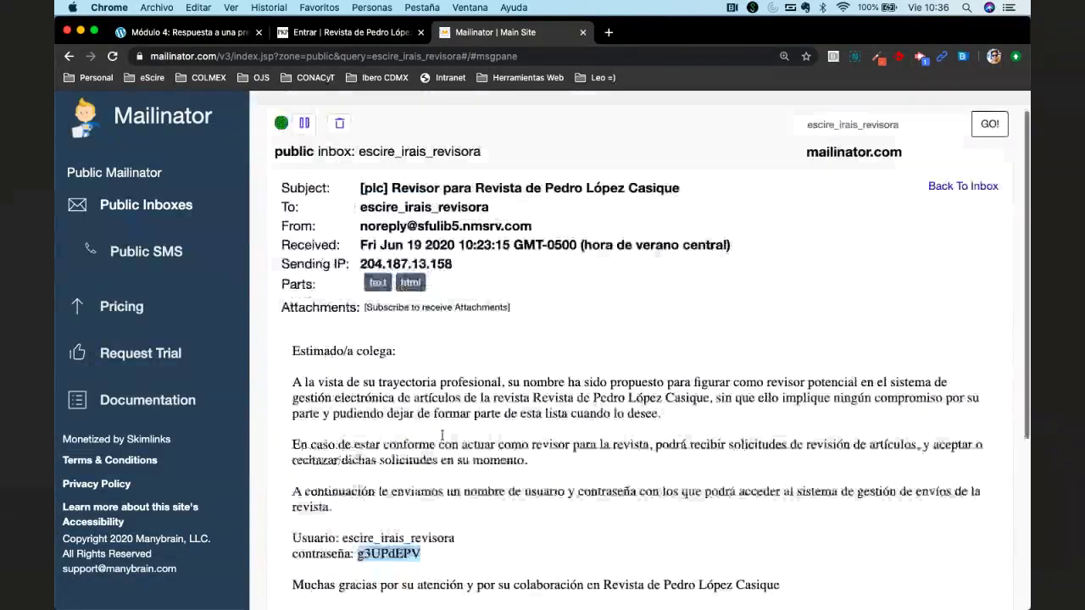
left_click(961, 252)
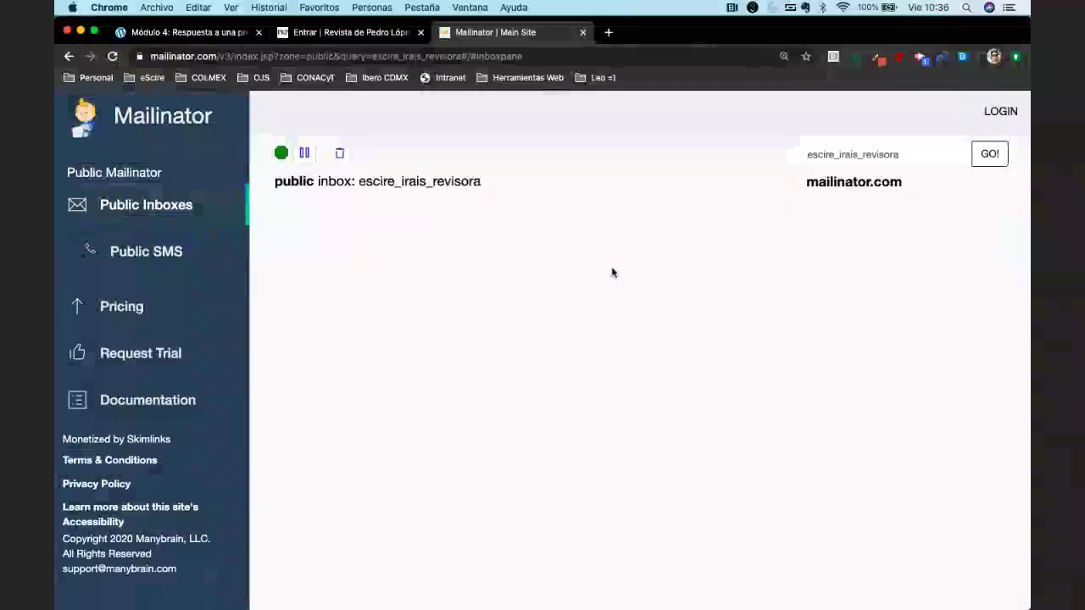
Follow the 'URL del envío' link in the 'Solicitud de revisión de artículo' email to the journal login.
left_click(613, 272)
scroll(671, 340, "down", 3)
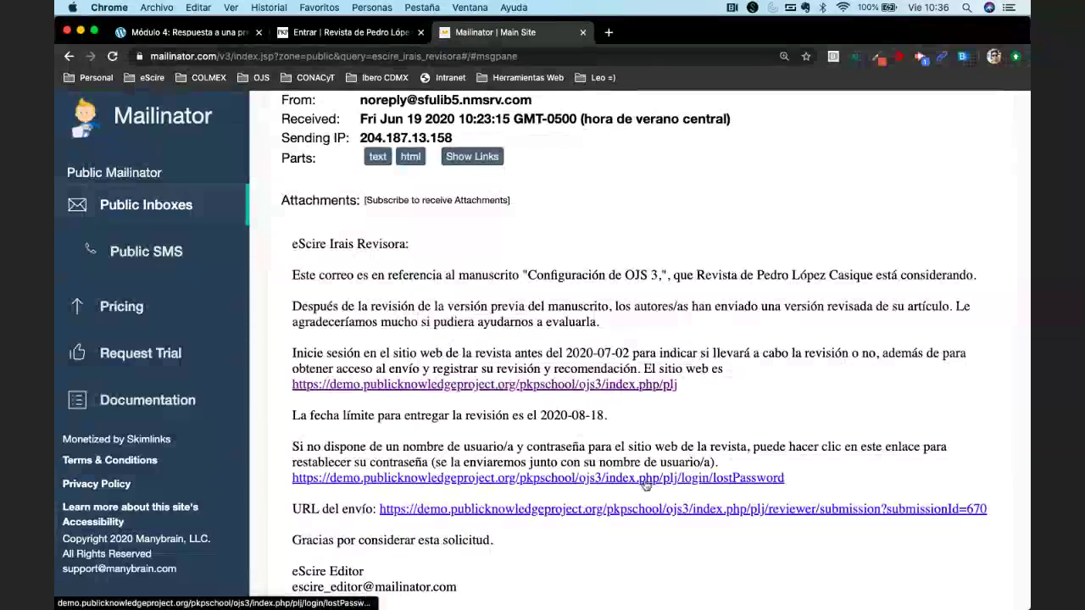
scroll(644, 483, "down", 4)
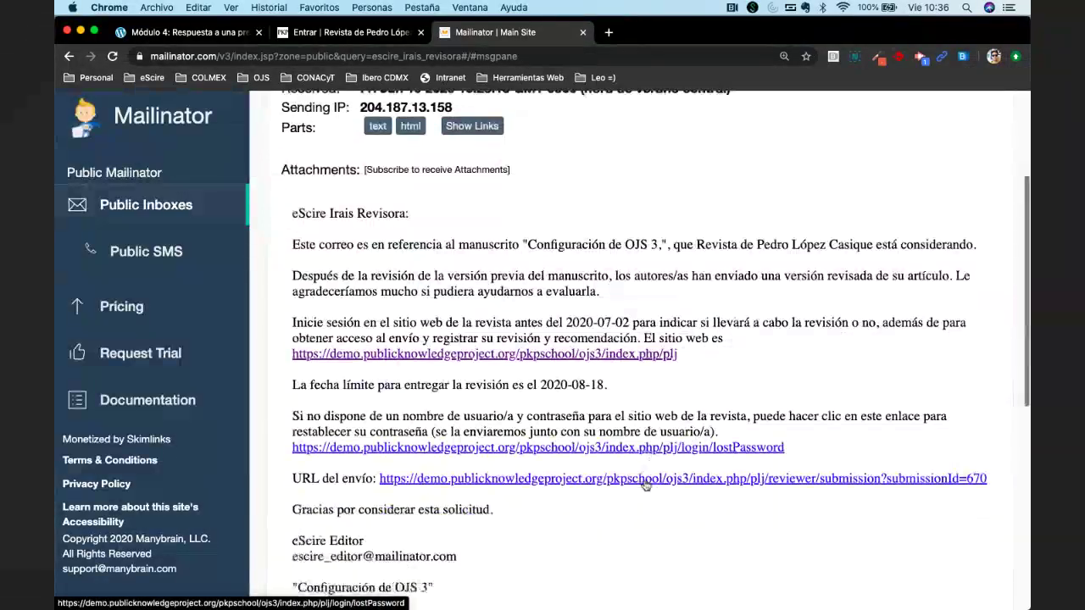
scroll(645, 487, "down", 1)
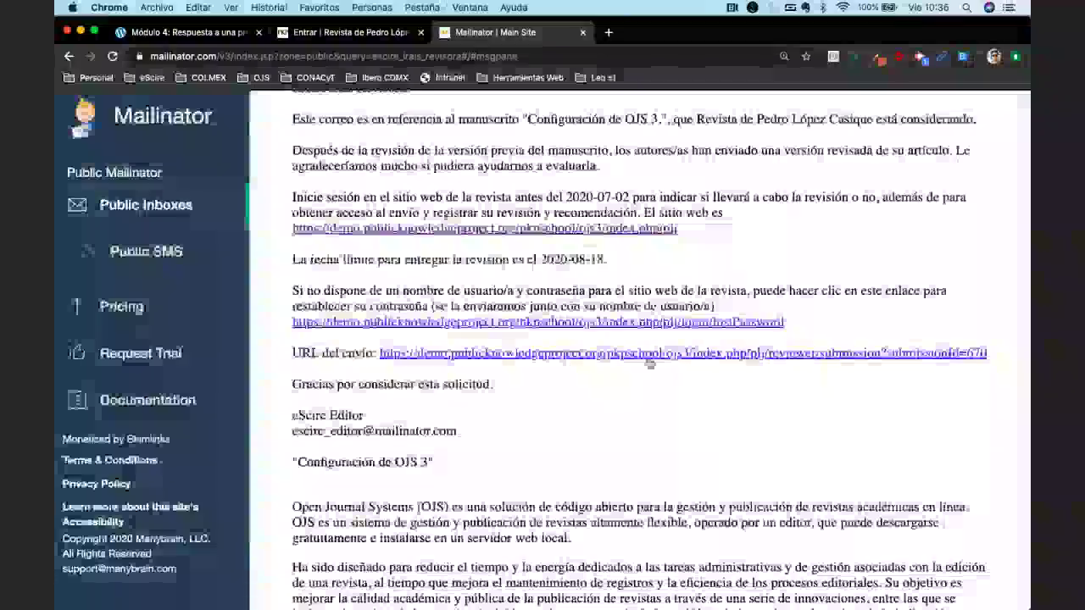
left_click(538, 354)
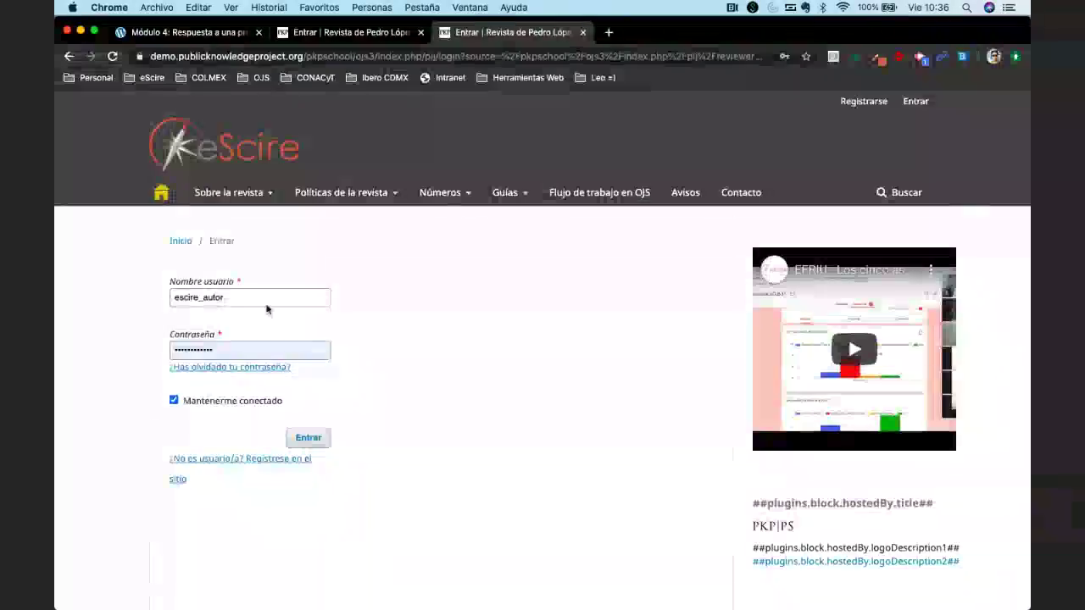
left_click(261, 302)
key("BackSpace")
key("BackSpace")
key("BackSpace")
key("BackSpace")
key("BackSpace")
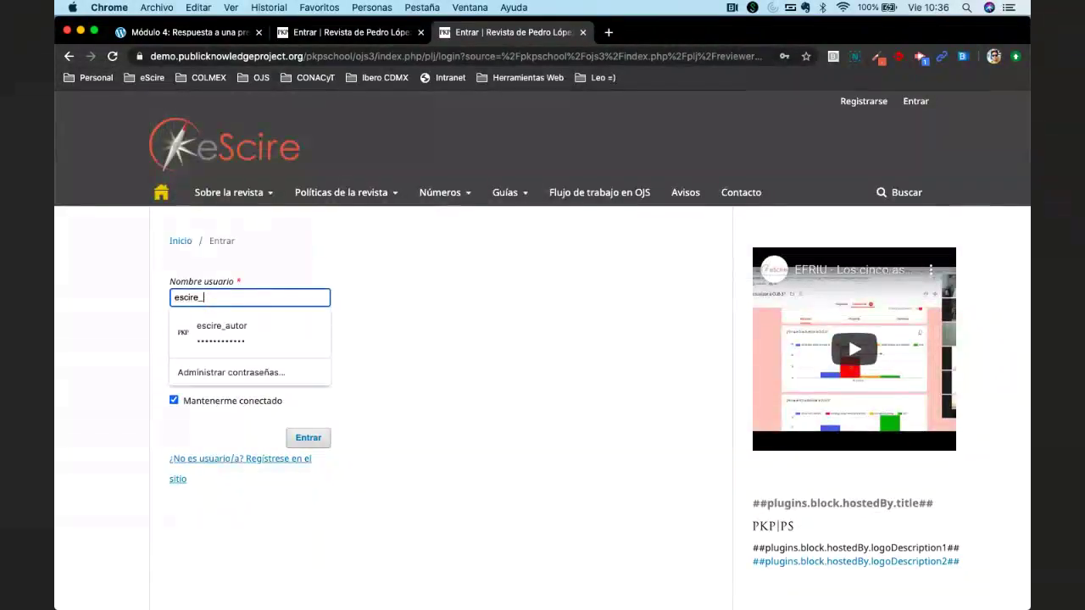
Log in with the saved reviewer username and the copied password.
type("irais_revisora")
left_click(241, 325)
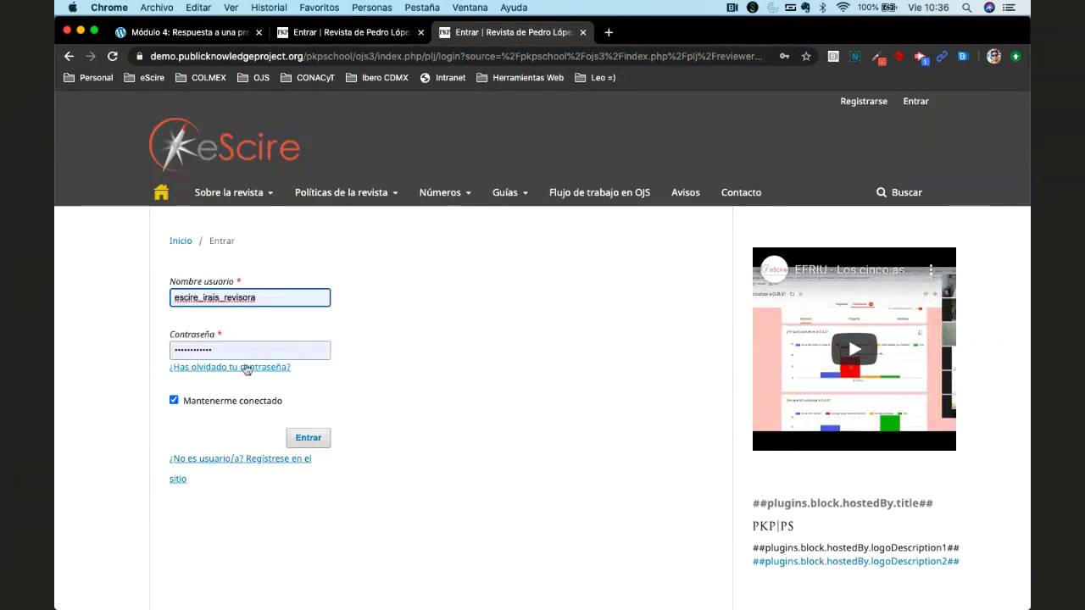
key("Tab")
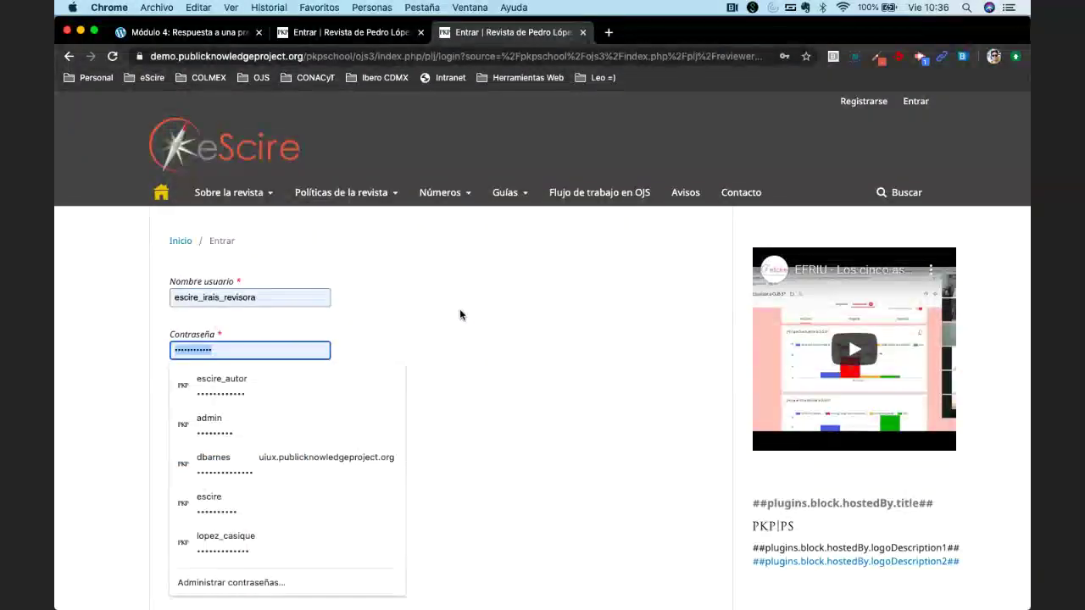
key("super+v")
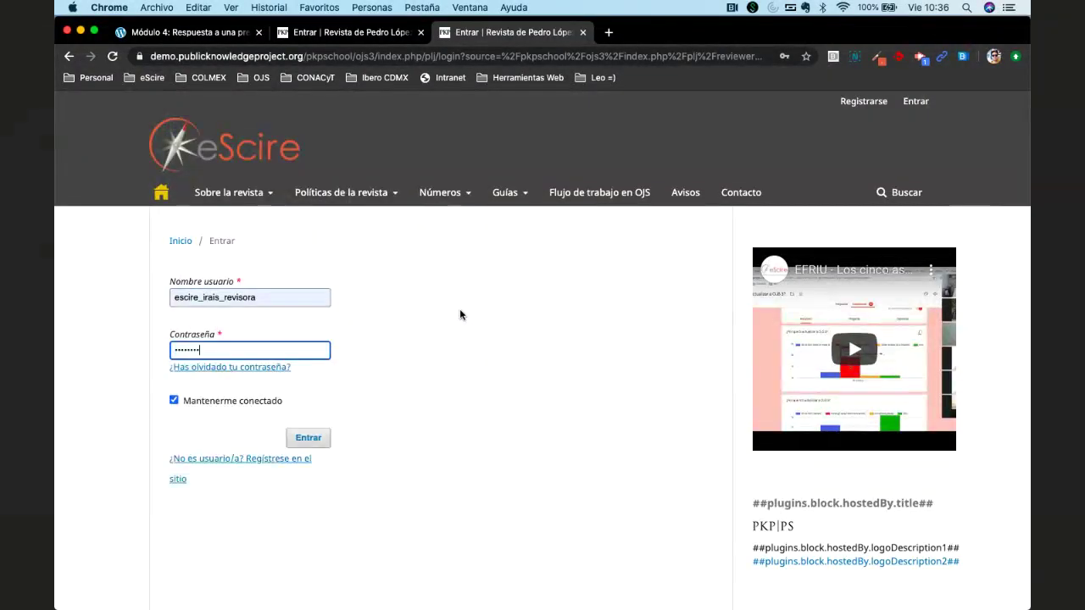
left_click(330, 437)
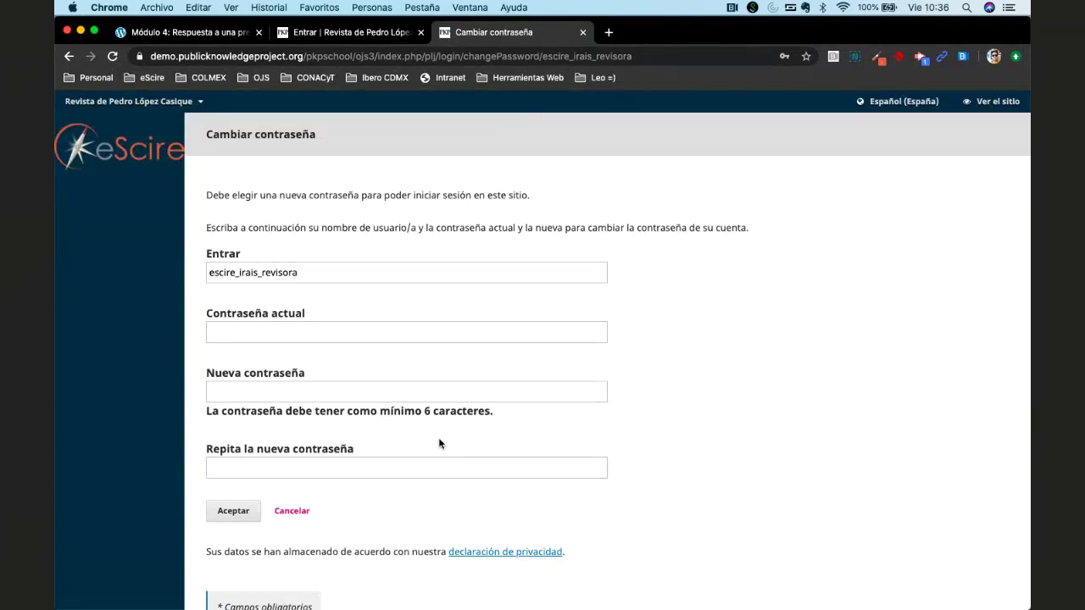
On Cambiar contraseña, enter the current password and a new password twice, and accept.
left_click(363, 328)
type("••••••••")
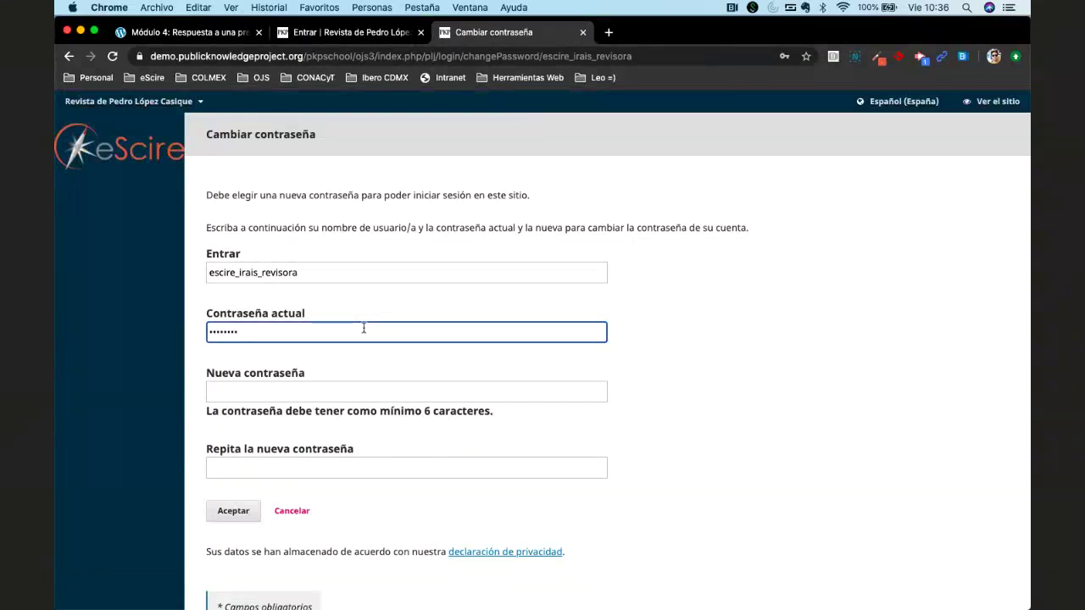
left_click(324, 272)
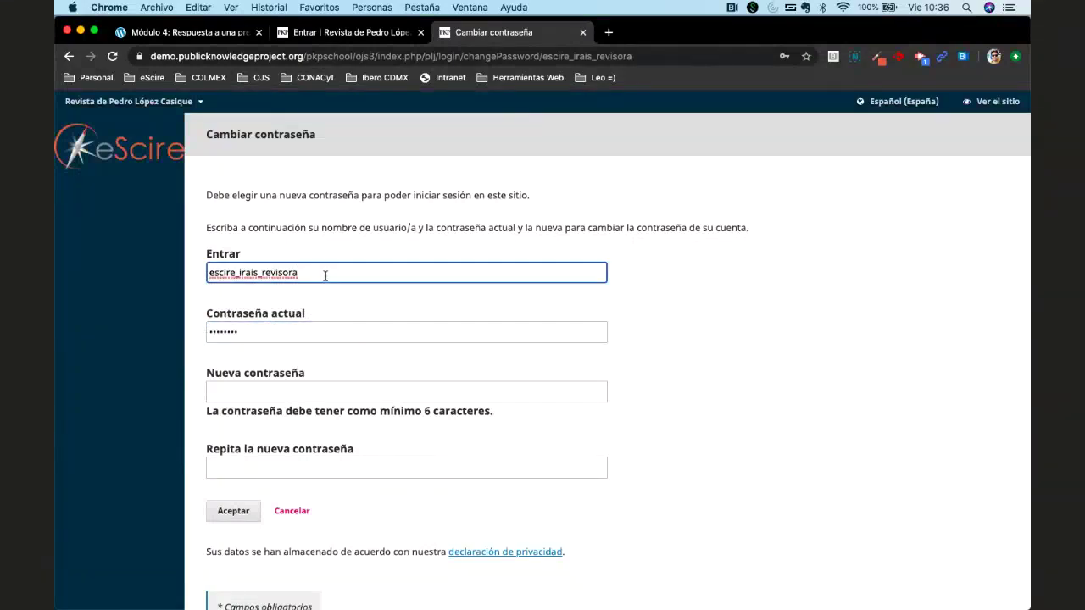
key("super+a")
key("super+c")
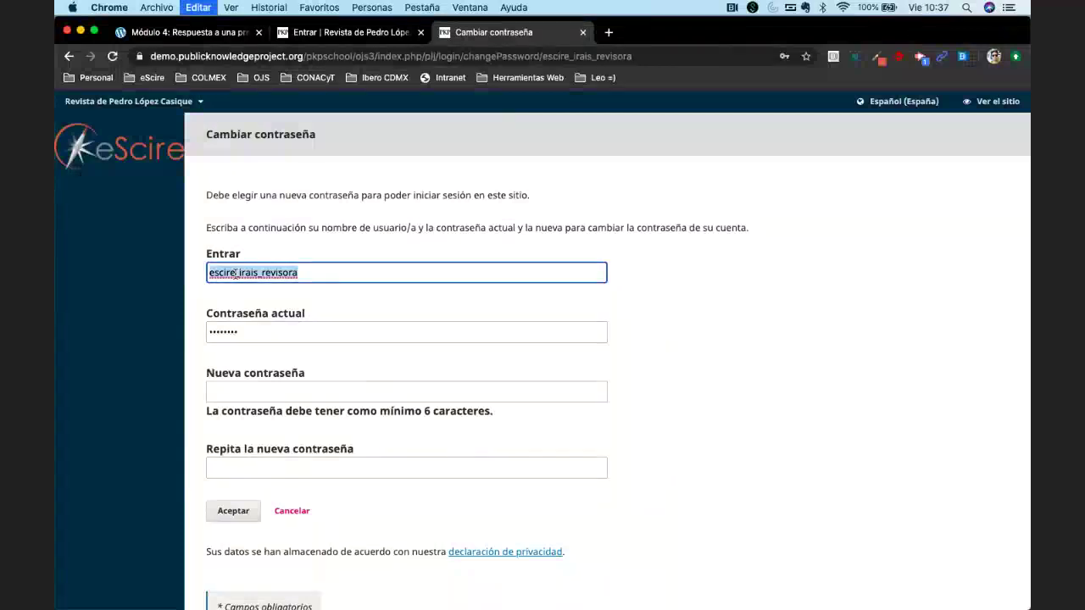
left_click(265, 391)
key("super+v")
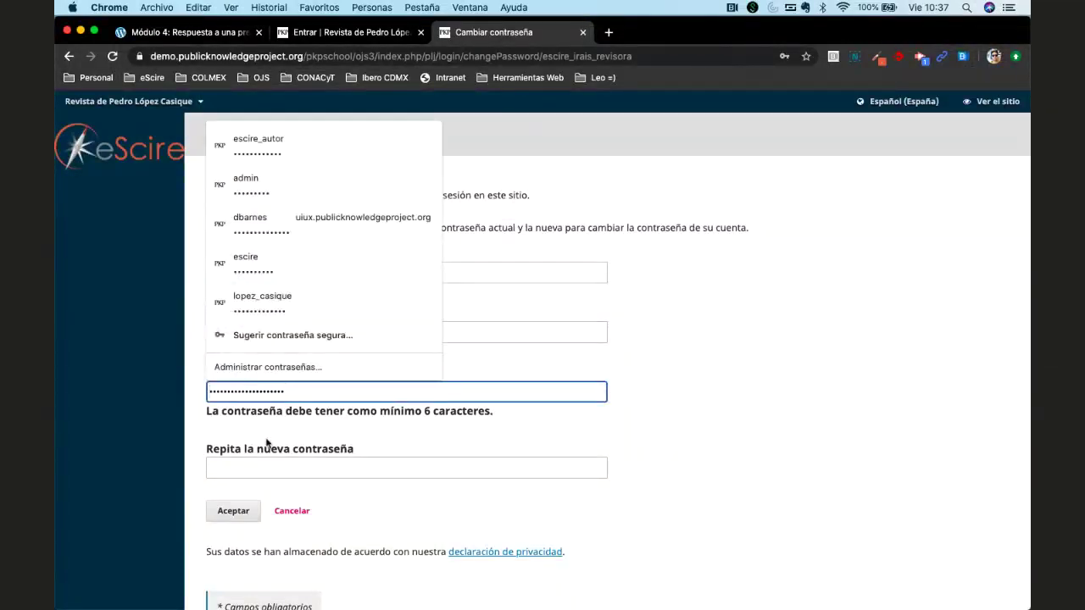
left_click(267, 467)
key("super+v")
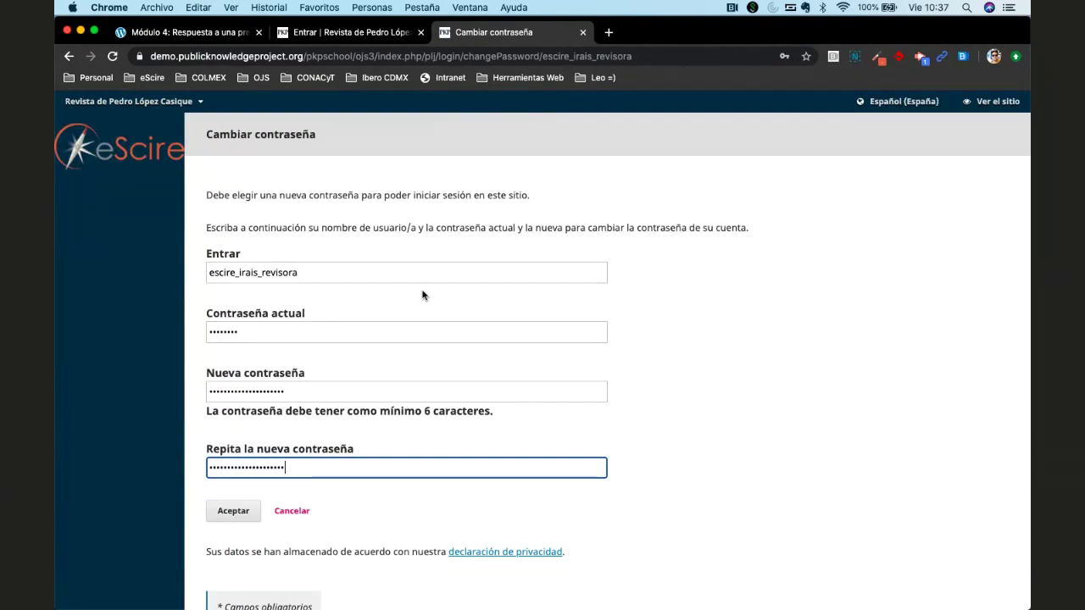
left_click(230, 511)
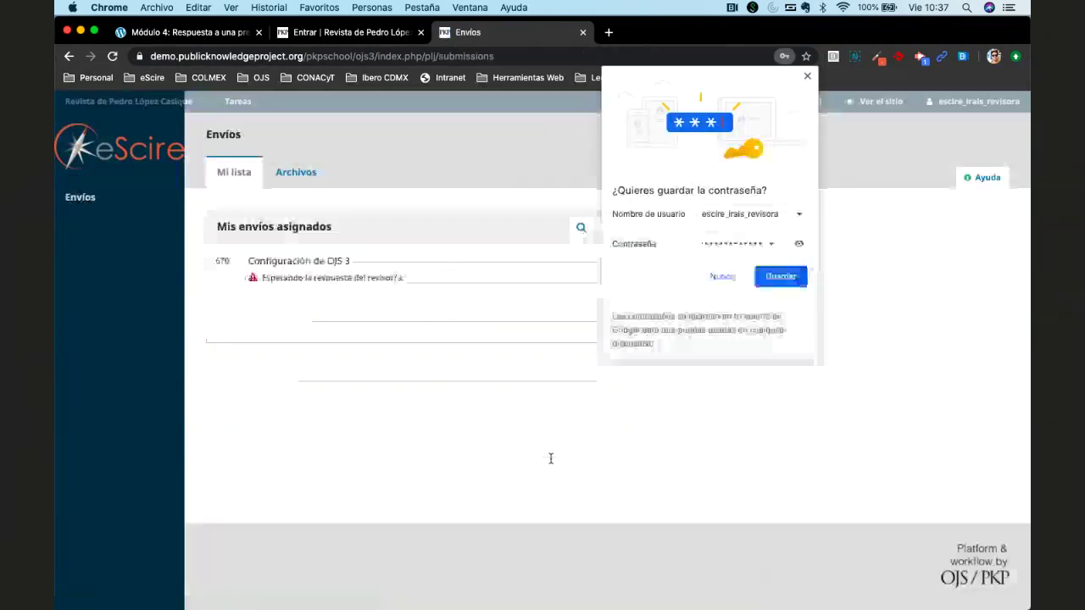
Decline Chrome's password saving, glance at Archivos, and open submission 670 from Mi lista.
left_click(728, 277)
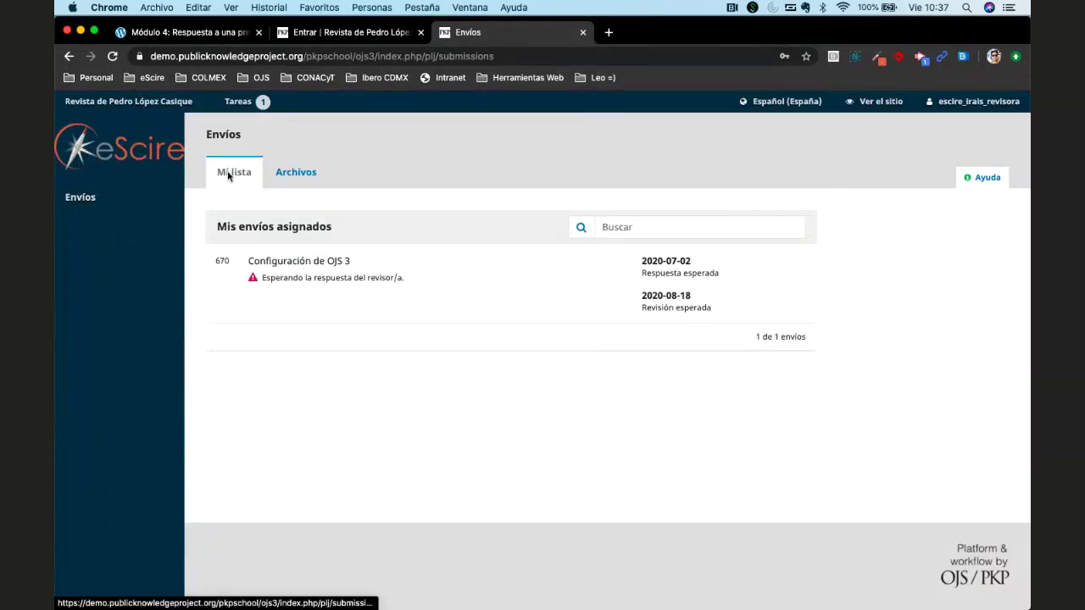
left_click(288, 174)
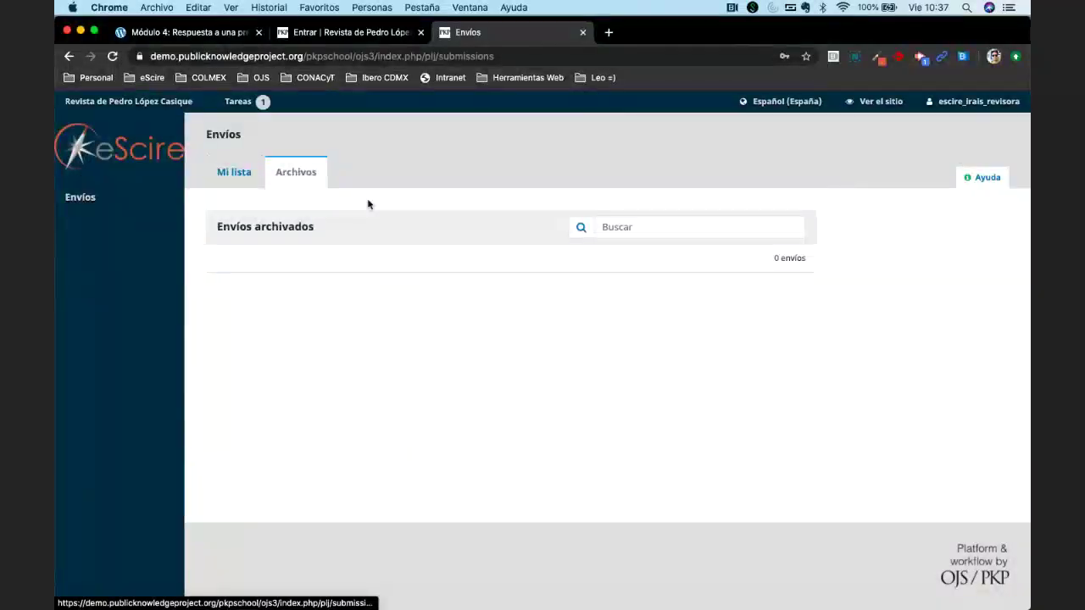
left_click(235, 173)
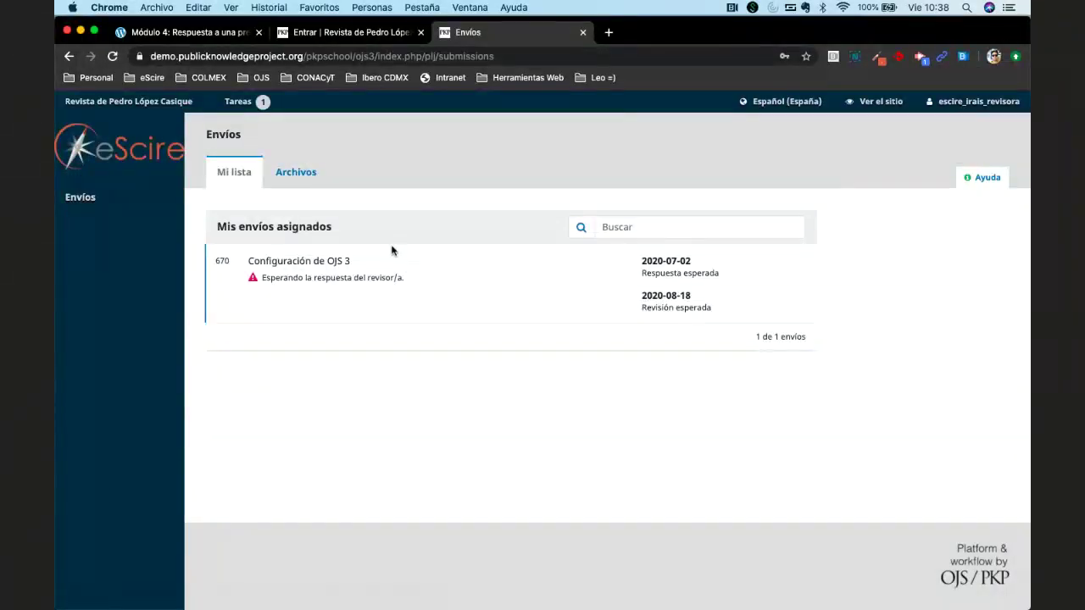
left_click(282, 266)
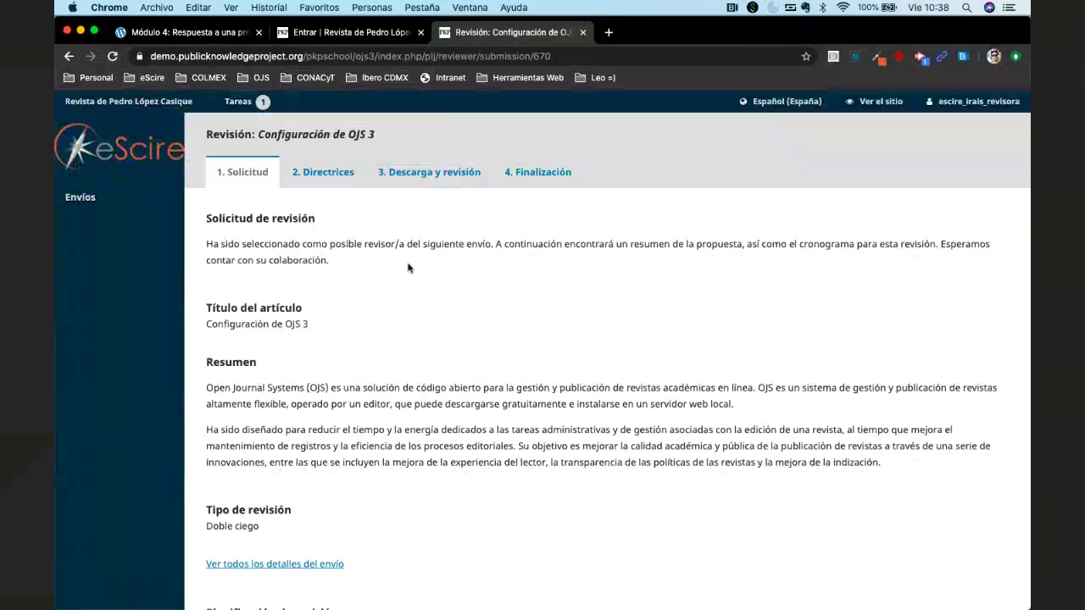
Read the review request, article title, abstract and blind review type, then open Ver todos los detalles del envío.
triple_click(315, 244)
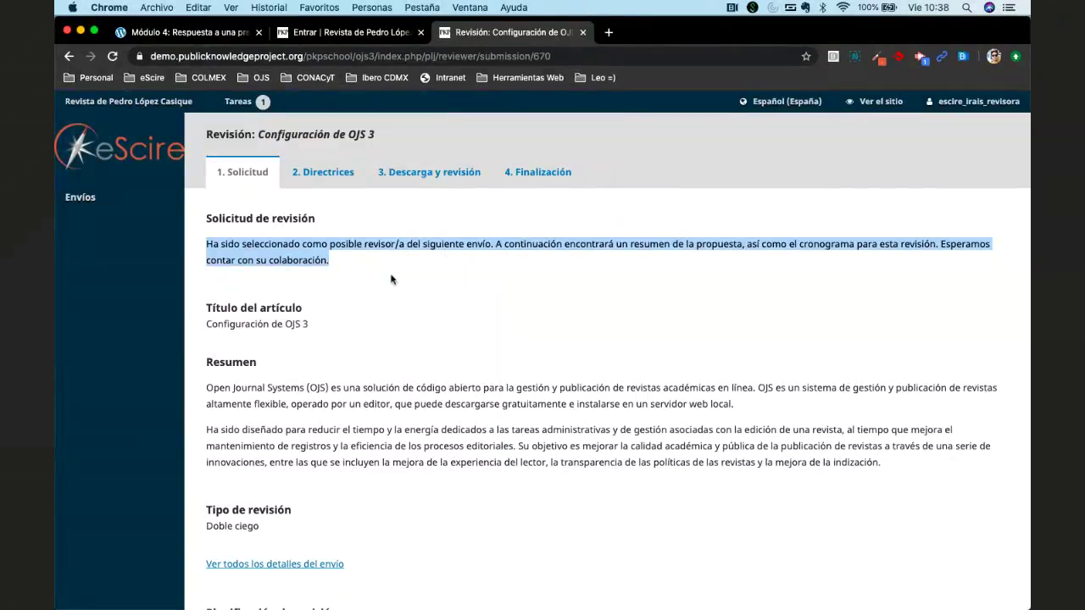
triple_click(266, 322)
left_click(258, 408)
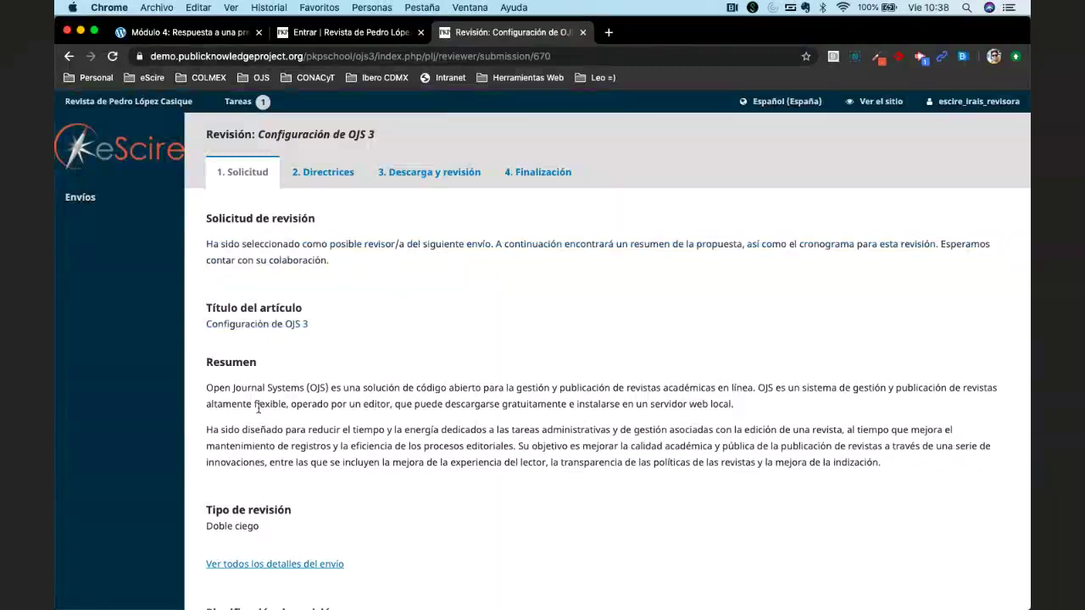
triple_click(258, 407)
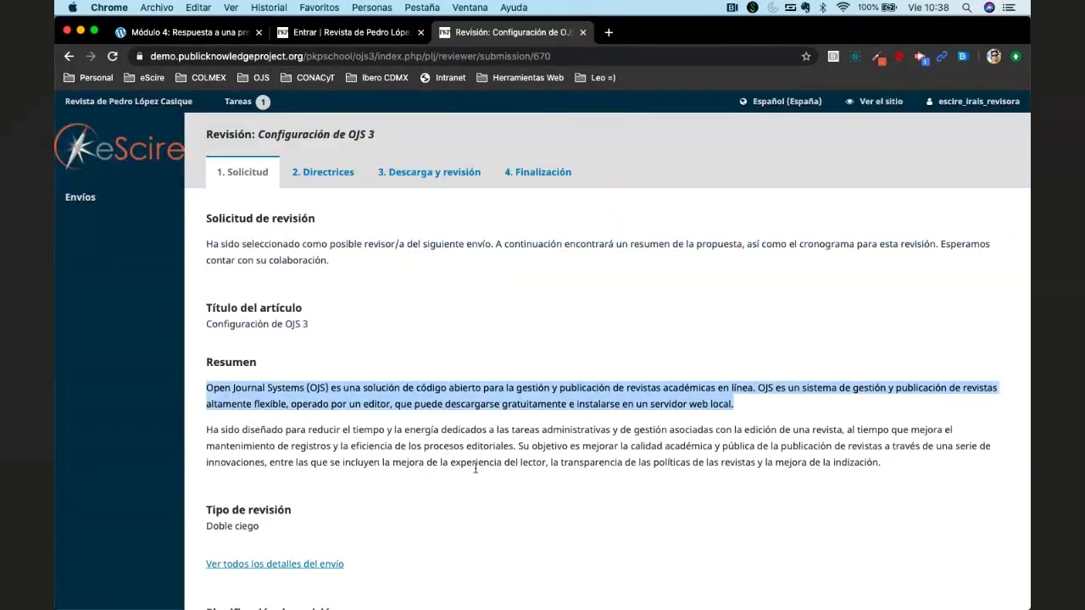
scroll(475, 468, "down", 4)
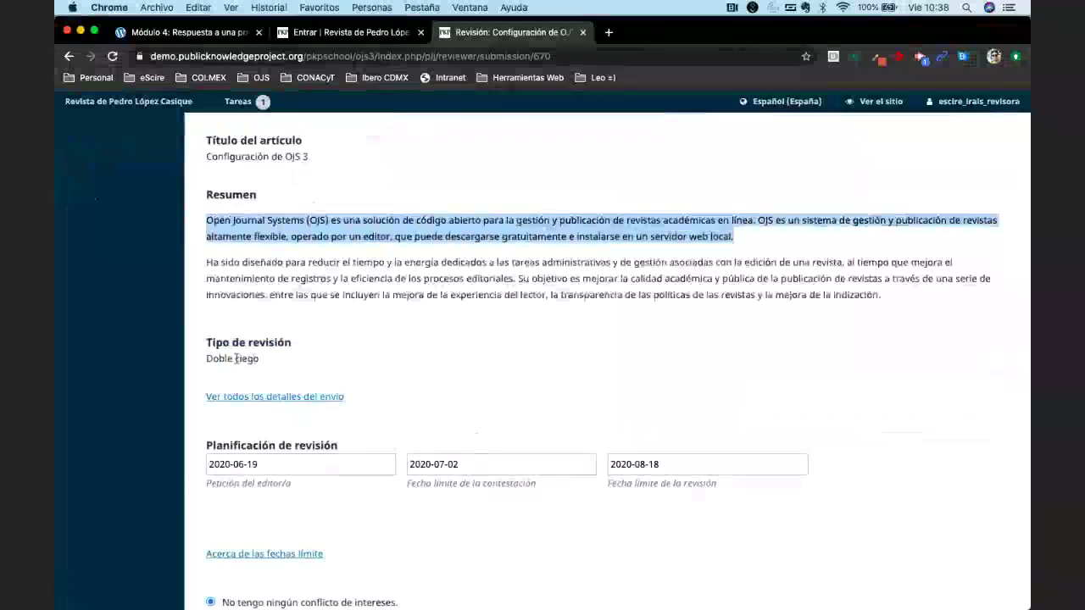
double_click(235, 358)
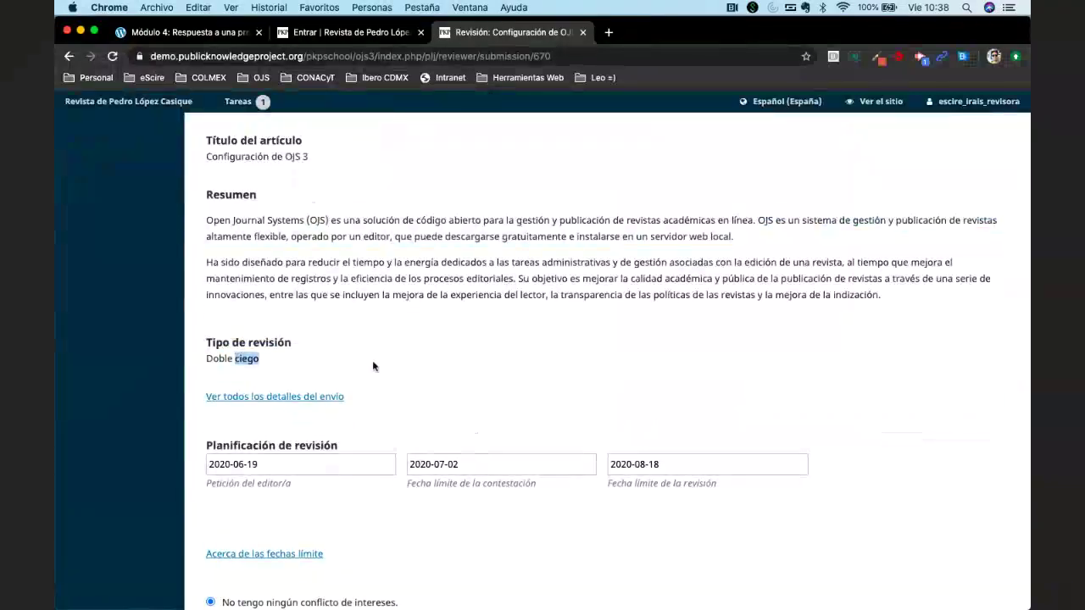
scroll(260, 354, "down", 1)
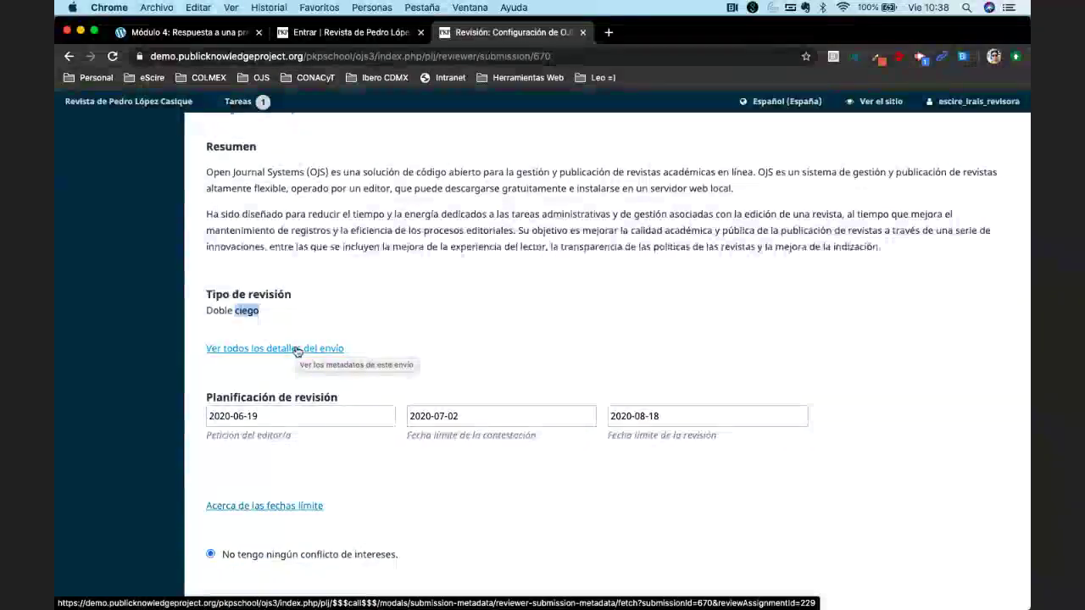
left_click(297, 349)
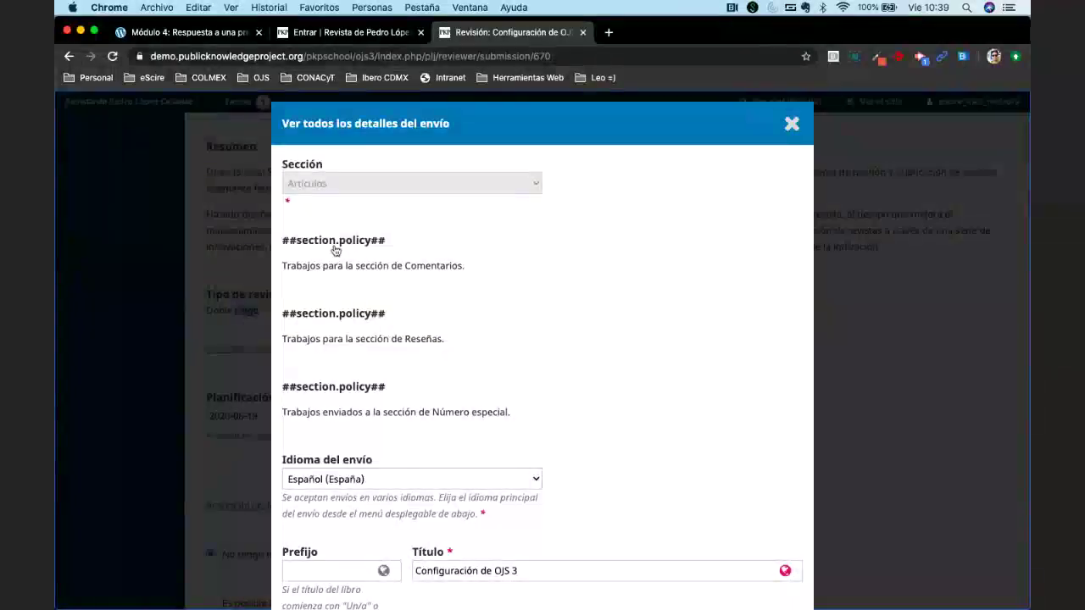
Switch the interface from Español (España) to English and reopen View All Submission Details.
left_click(791, 128)
mouse_move(779, 102)
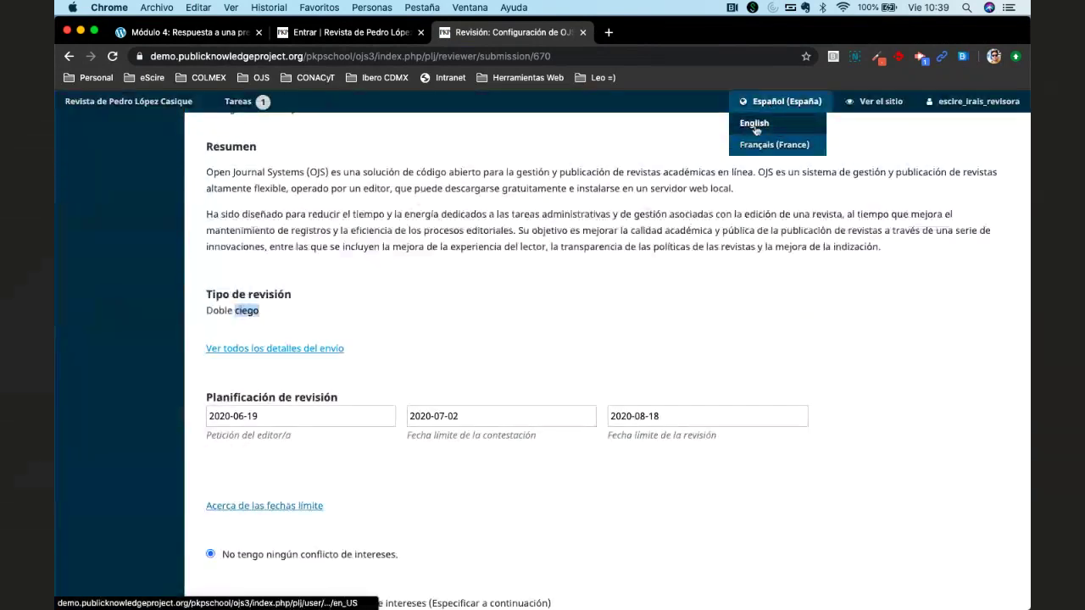
left_click(767, 121)
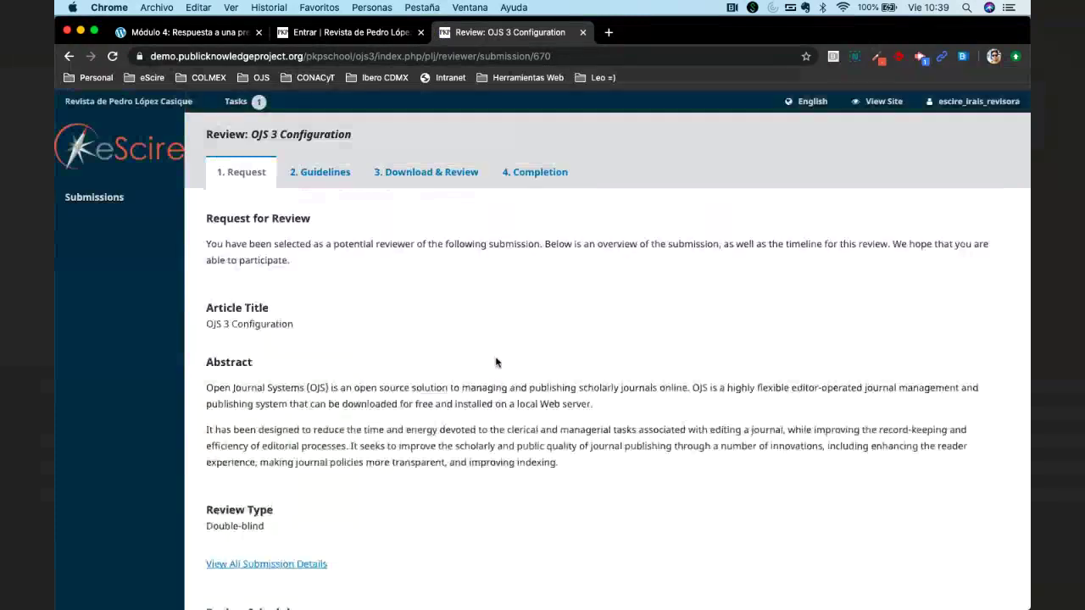
scroll(496, 362, "down", 3)
left_click(266, 482)
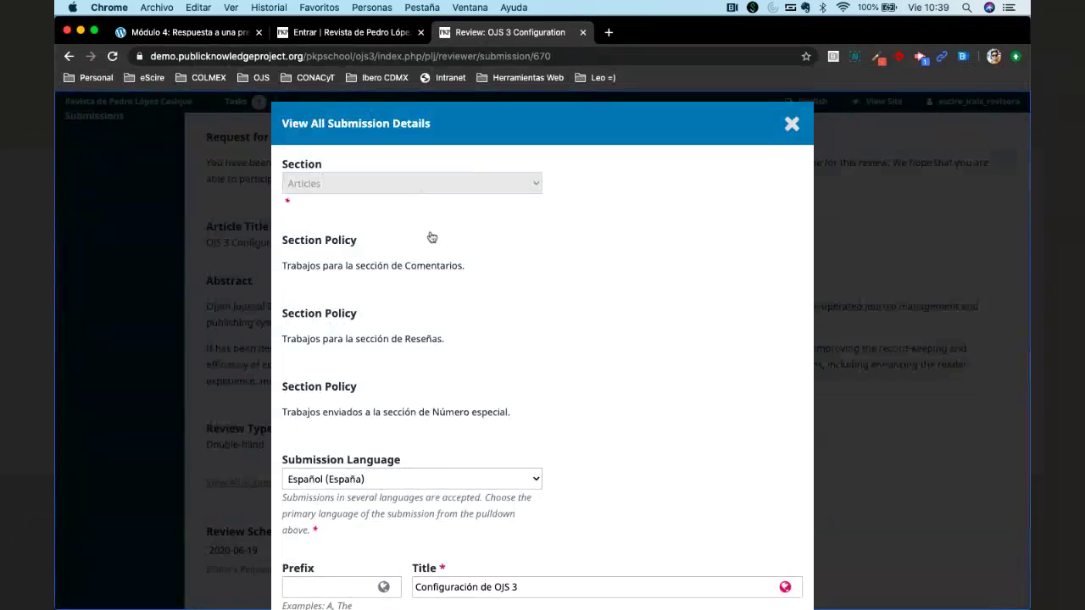
scroll(407, 229, "down", 1)
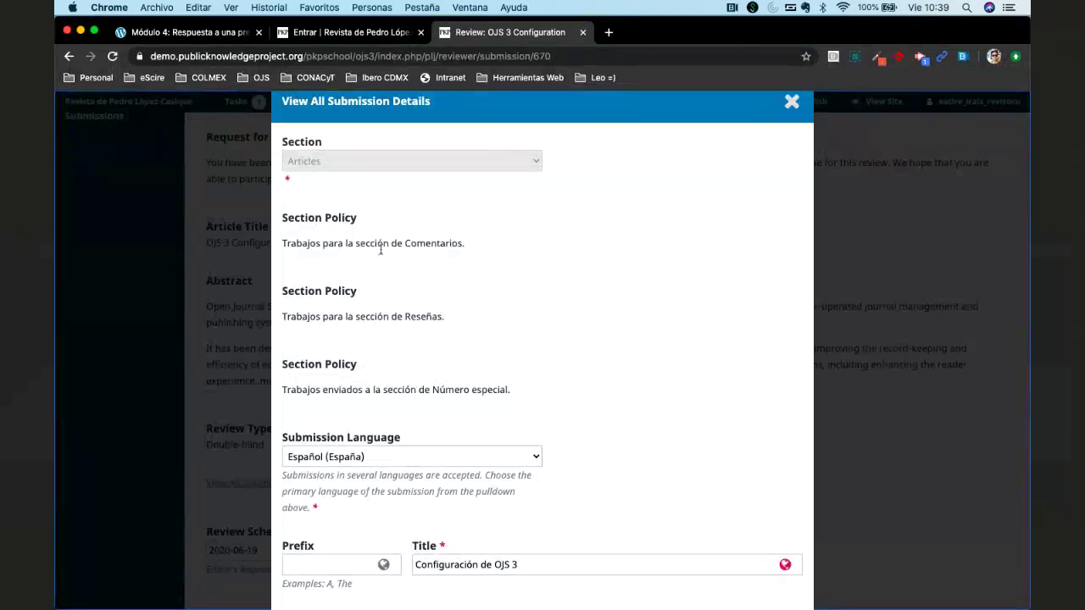
double_click(423, 244)
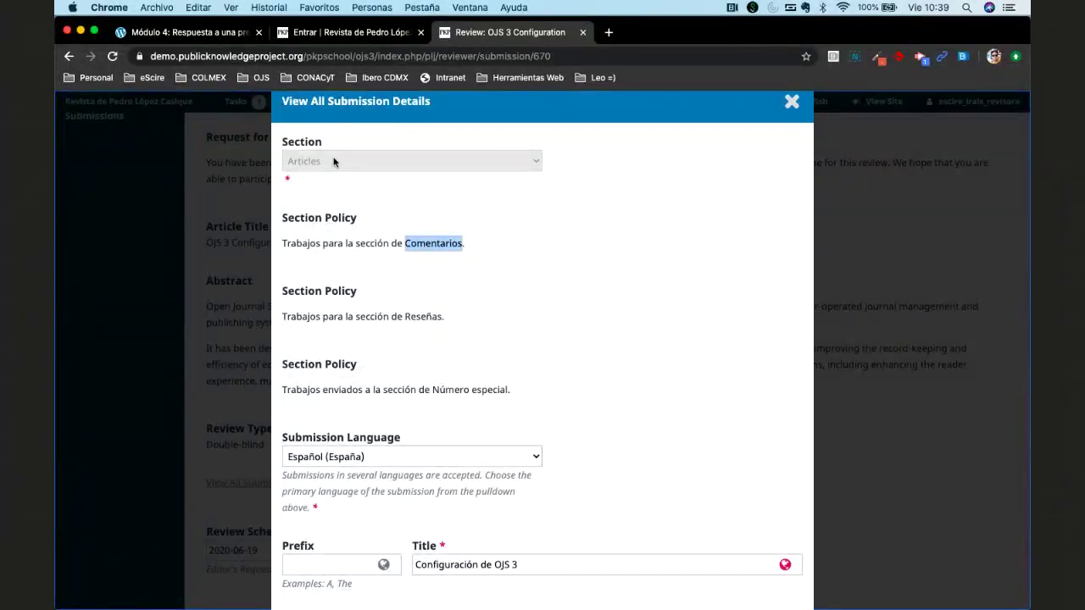
double_click(421, 317)
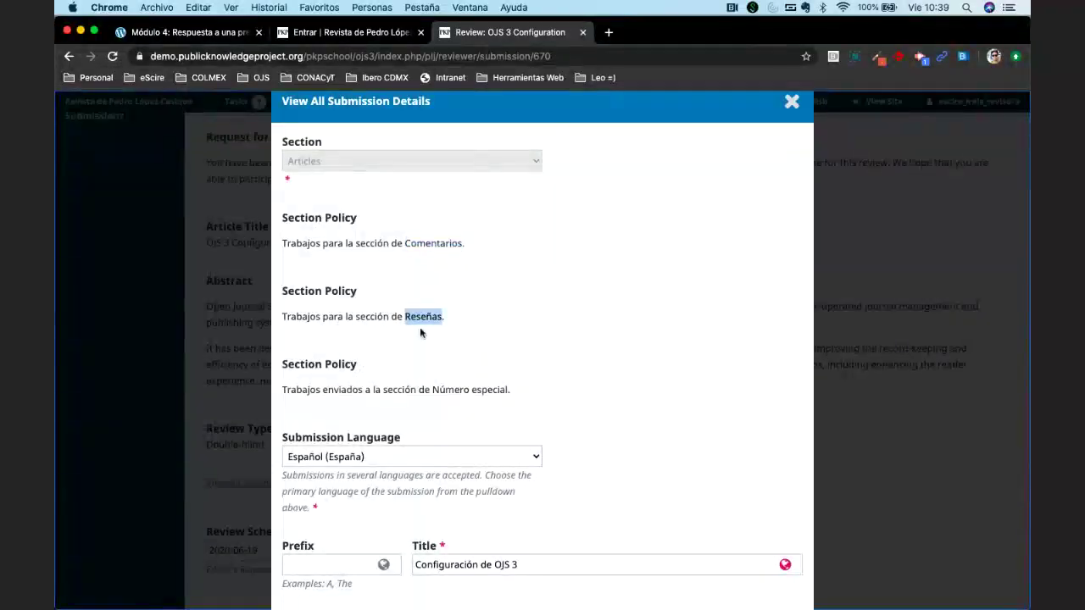
left_click_drag(450, 387, 527, 394)
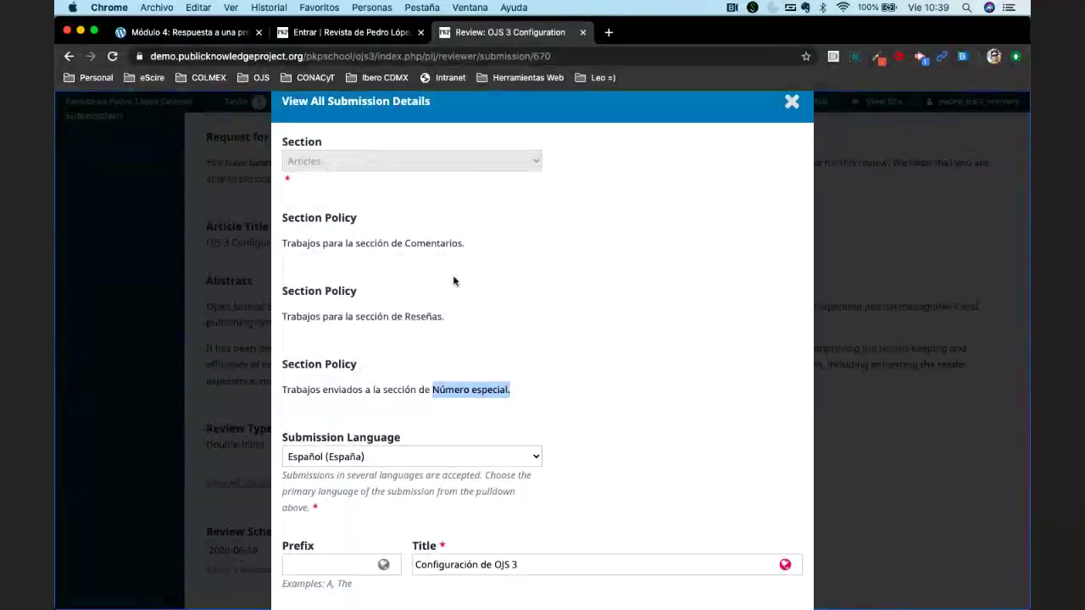
double_click(414, 243)
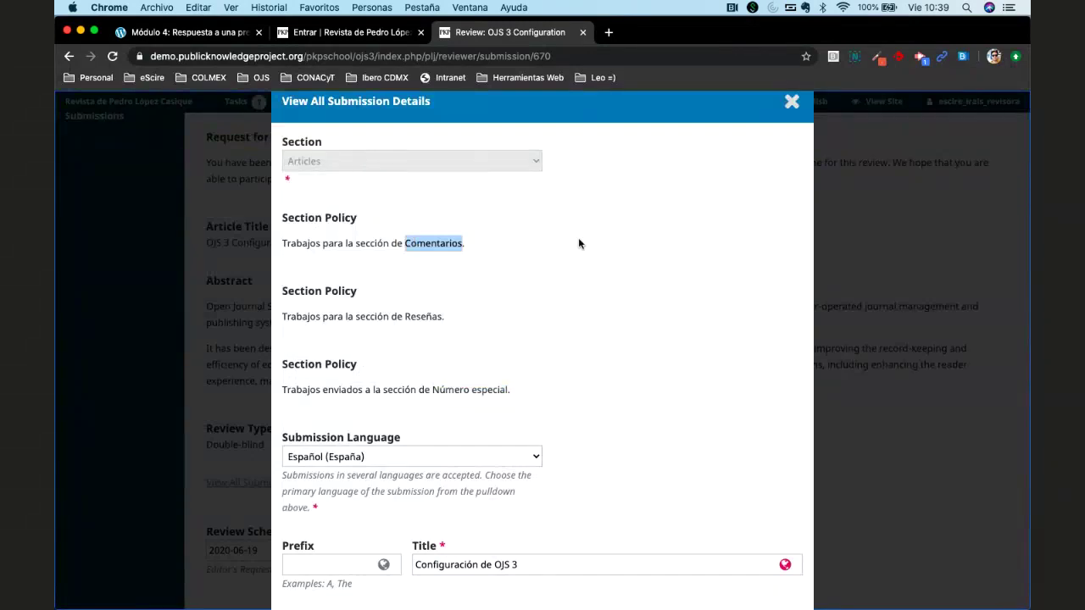
scroll(578, 238, "down", 4)
scroll(538, 328, "down", 5)
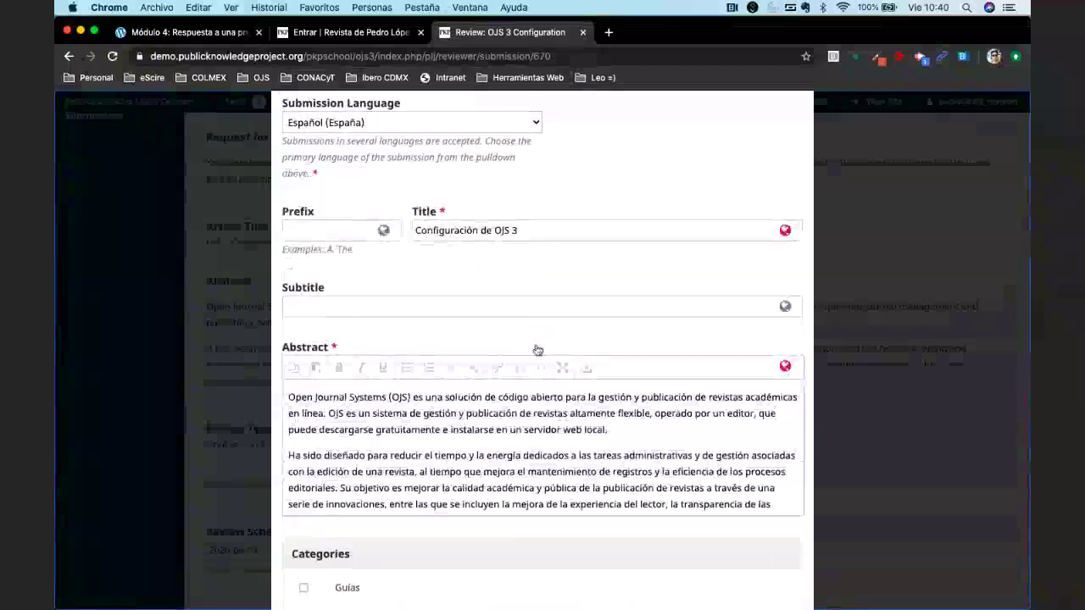
scroll(537, 350, "down", 1)
scroll(536, 349, "down", 4)
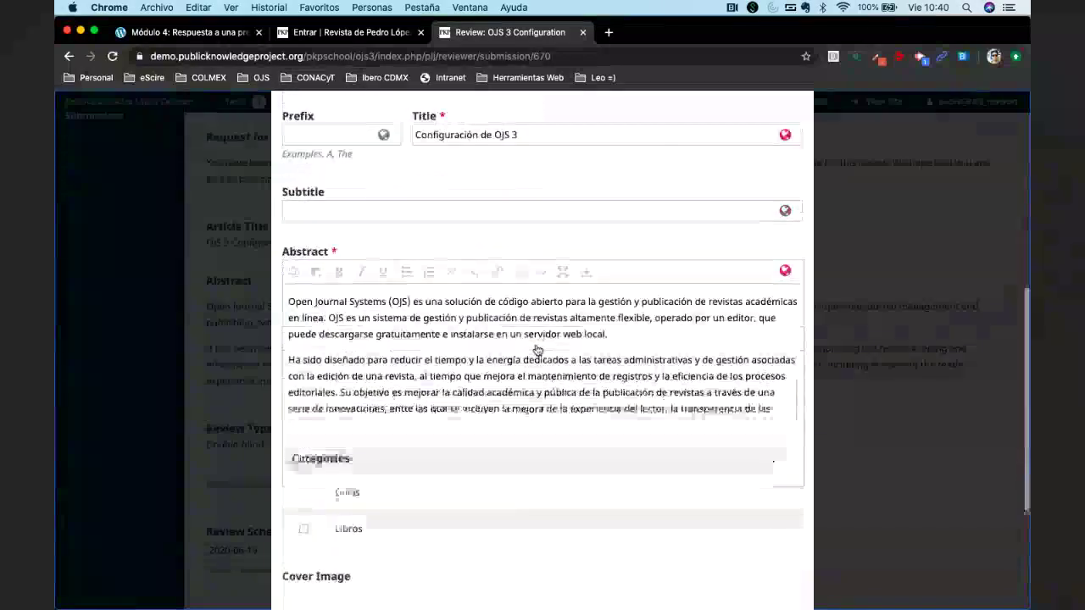
scroll(495, 444, "down", 5)
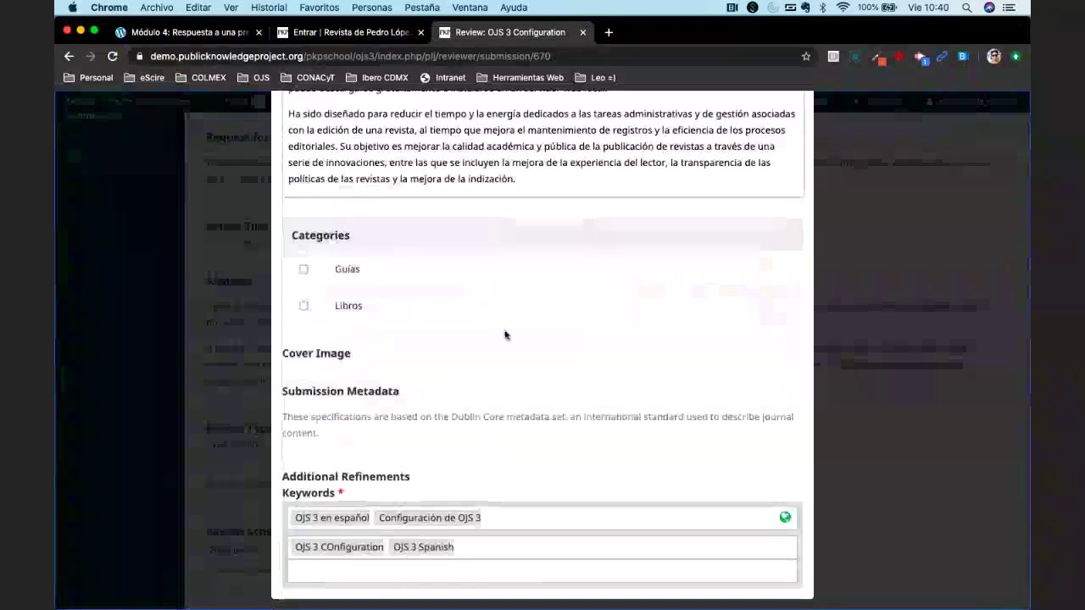
scroll(574, 428, "up", 15)
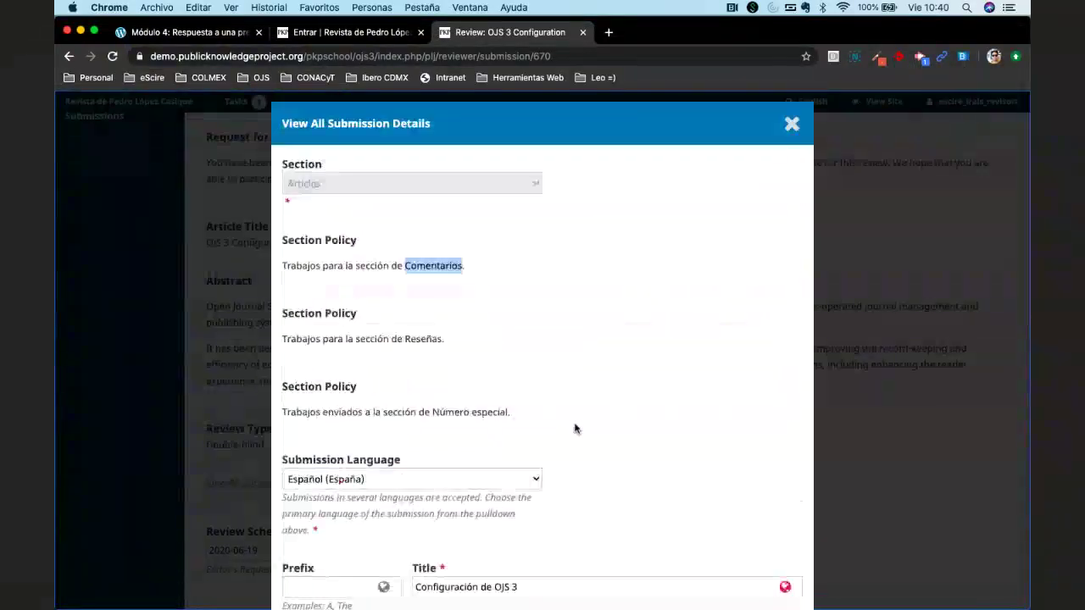
Close the details and check the review schedule dates 2020-06-19, 2020-07-02 and 2020-08-18.
left_click(794, 125)
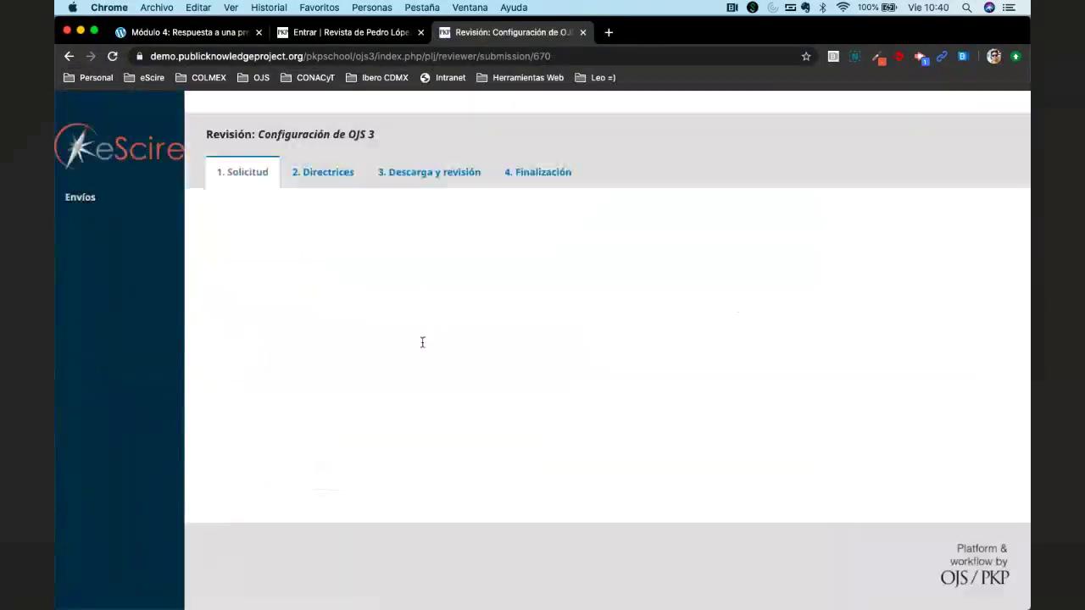
scroll(422, 342, "down", 5)
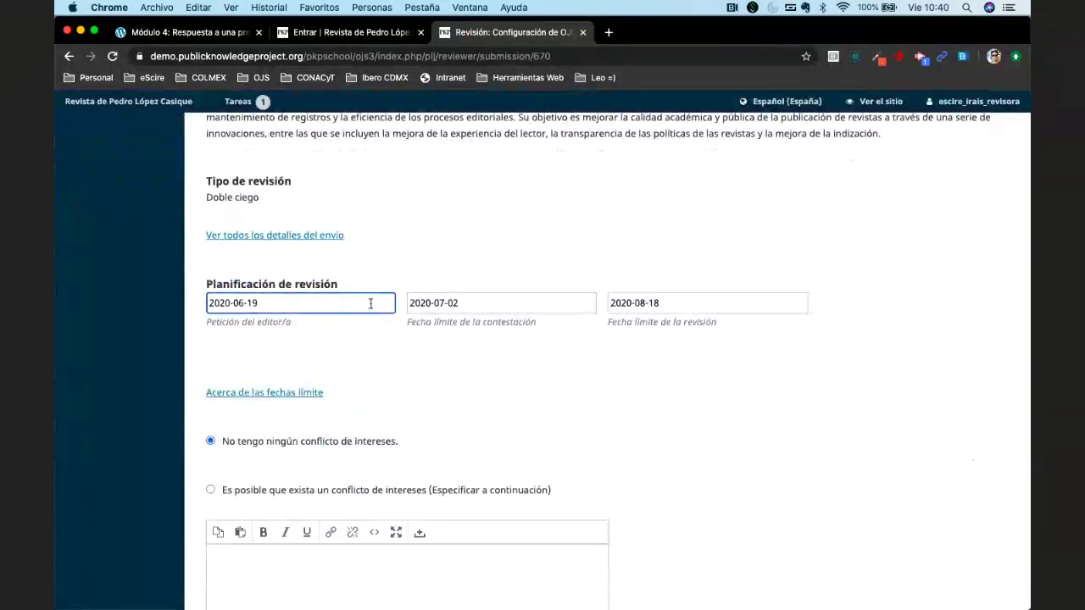
triple_click(371, 303)
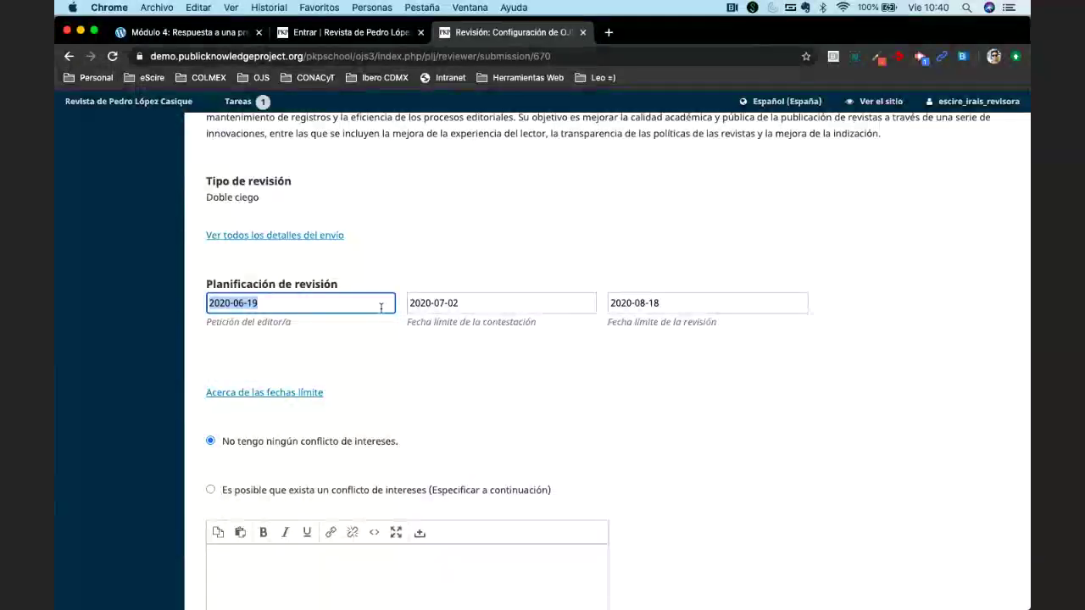
left_click(359, 303)
left_click(528, 305)
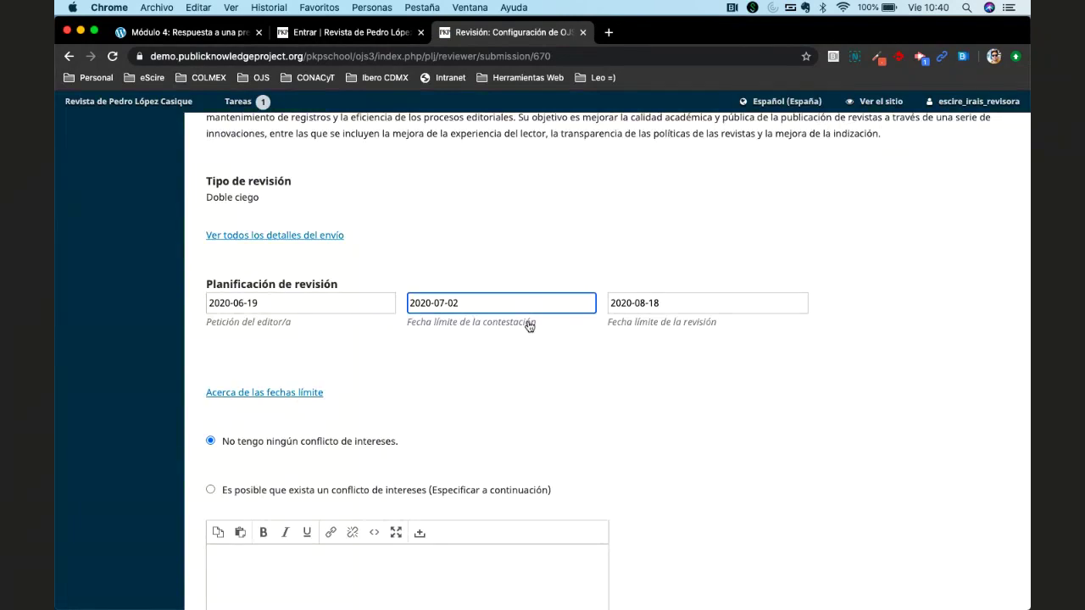
left_click(325, 303)
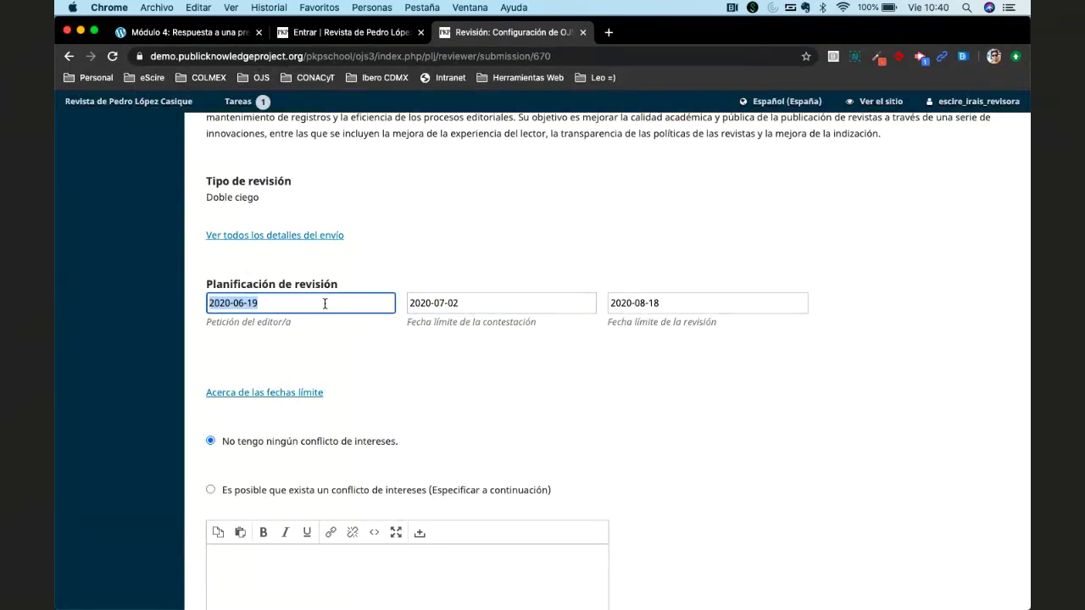
double_click(529, 304)
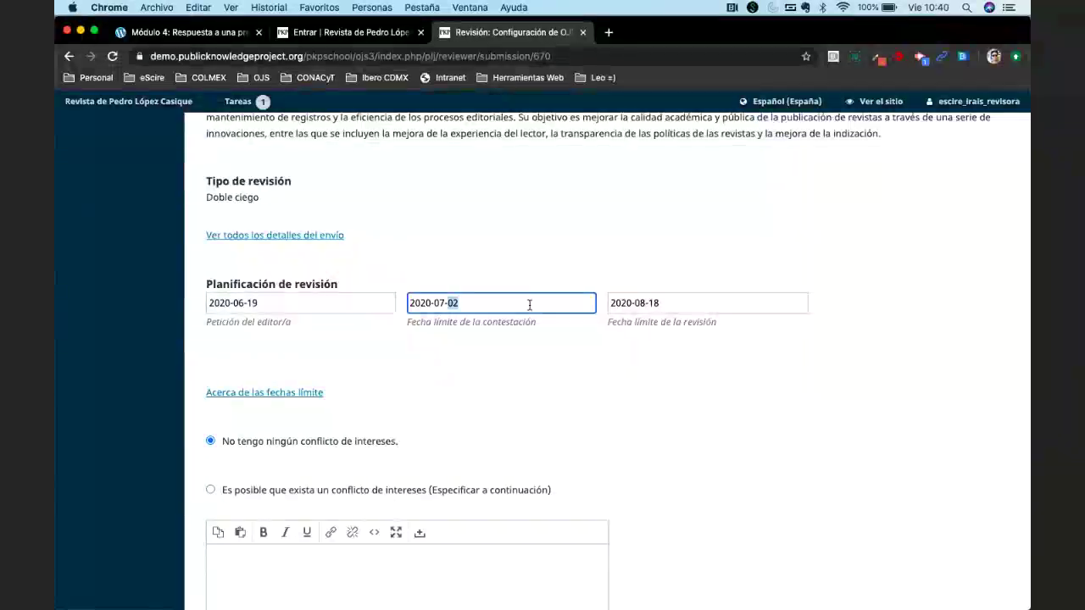
double_click(686, 309)
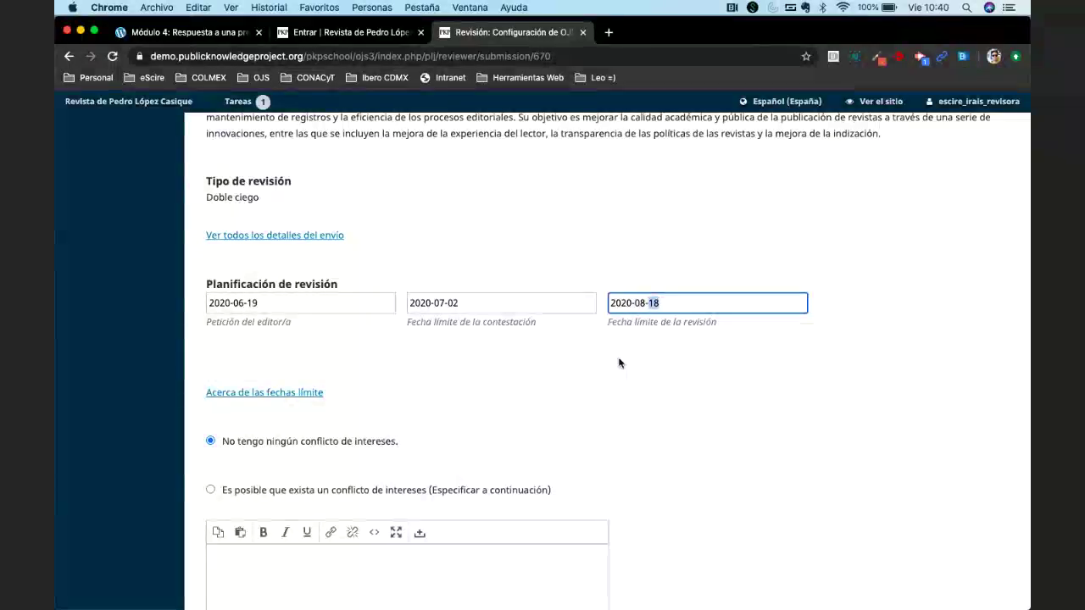
scroll(322, 318, "down", 1)
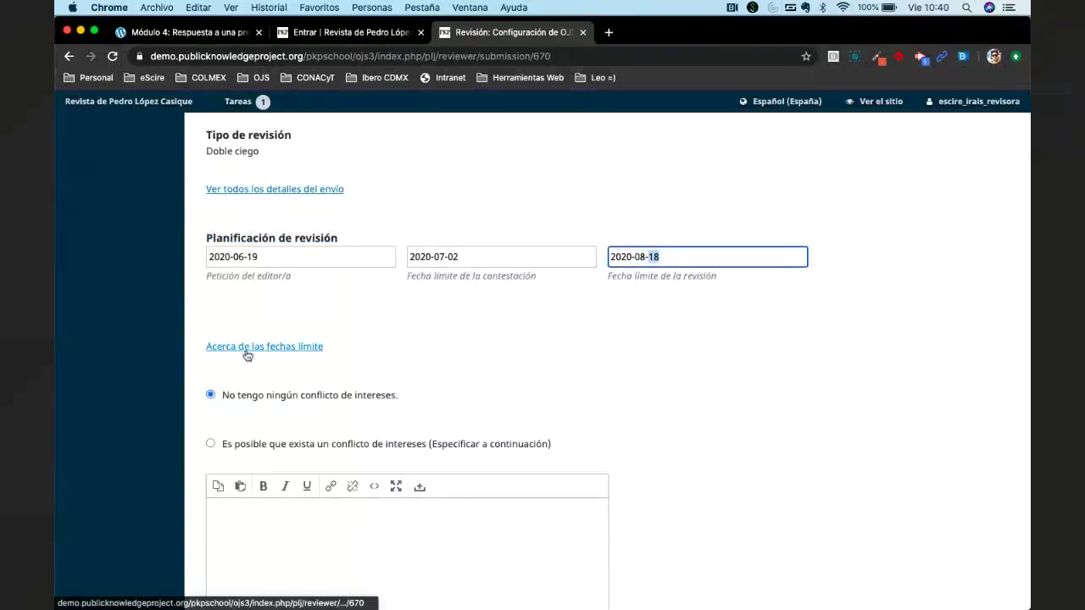
left_click(247, 355)
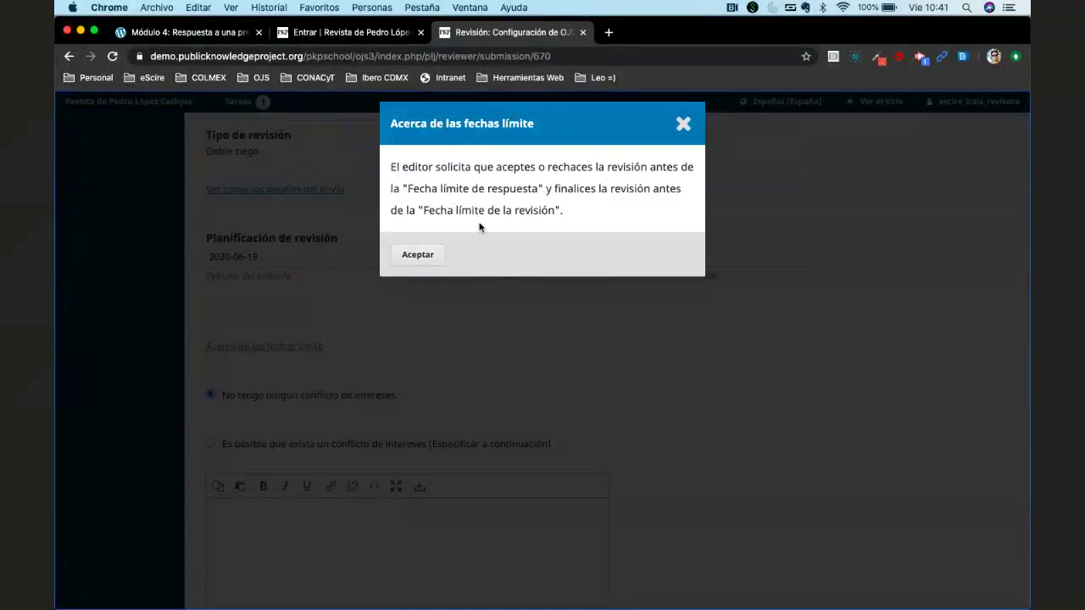
left_click(422, 254)
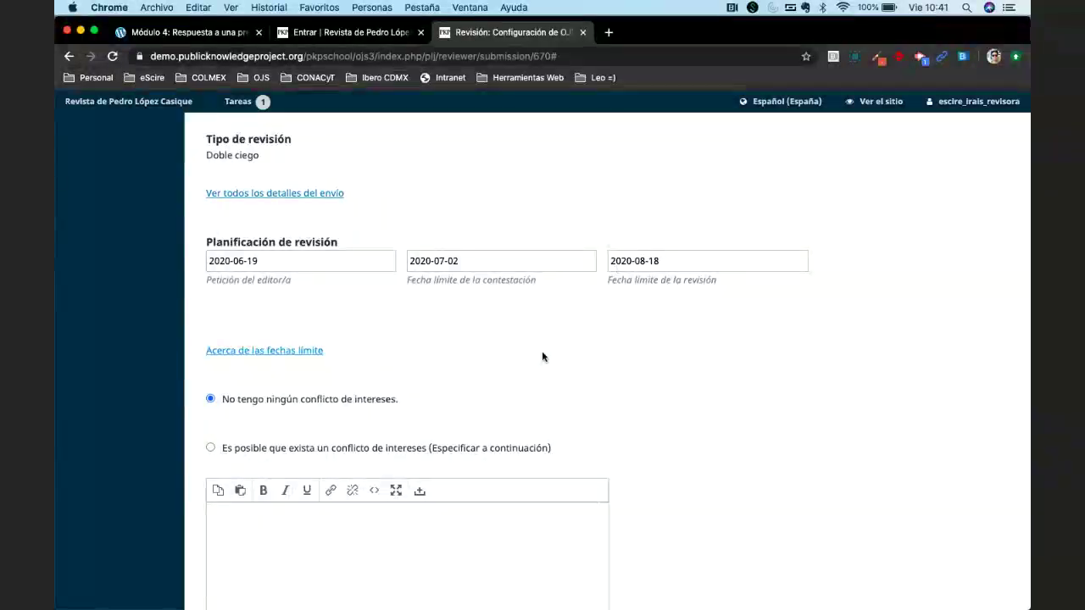
scroll(543, 356, "down", 2)
scroll(542, 356, "down", 2)
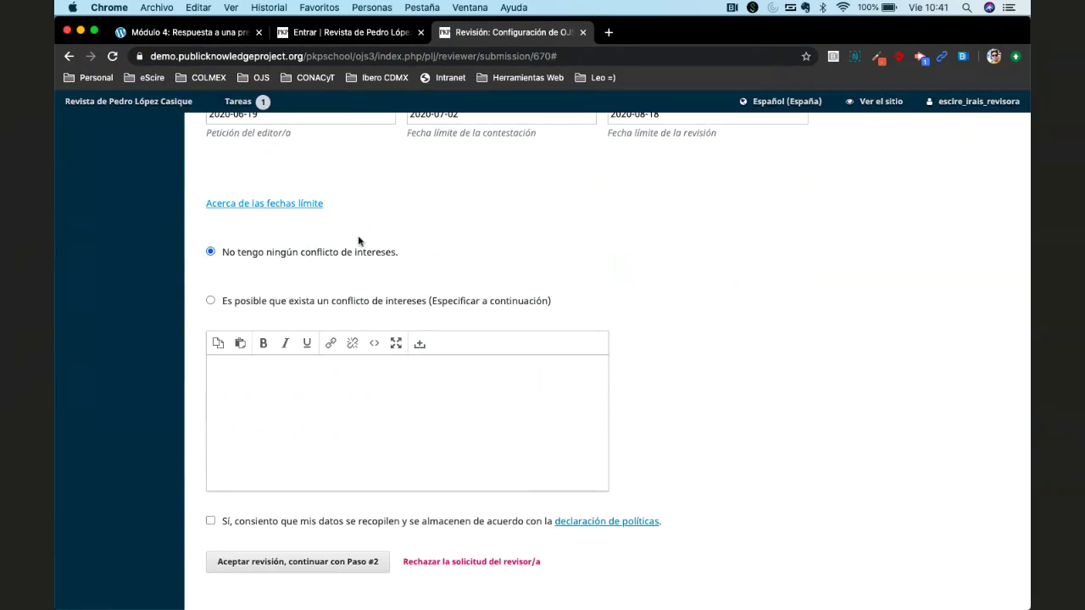
scroll(301, 309, "up", 10)
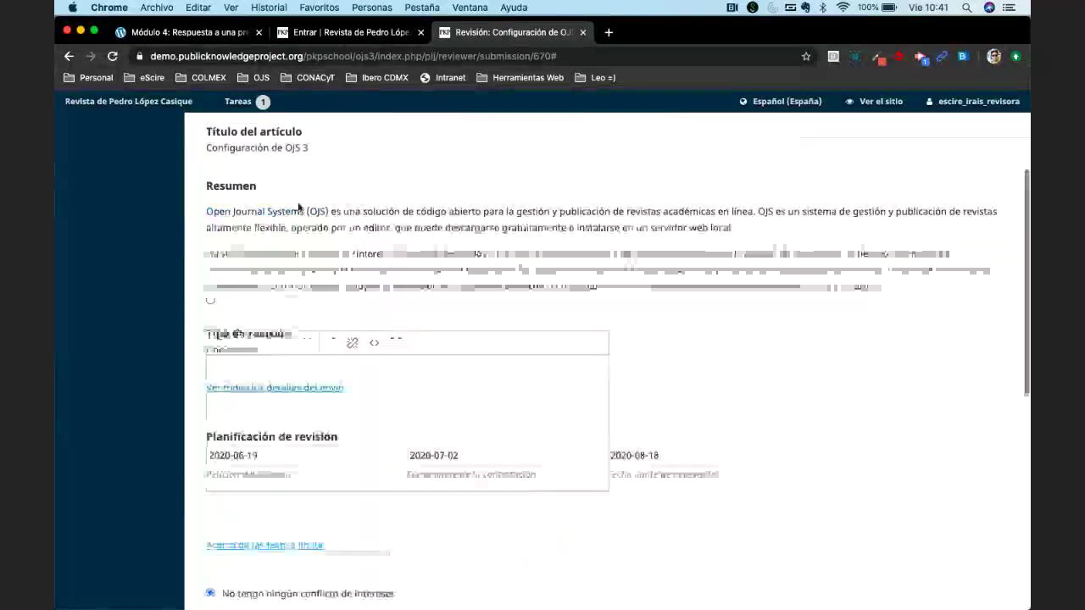
scroll(330, 298, "up", 1)
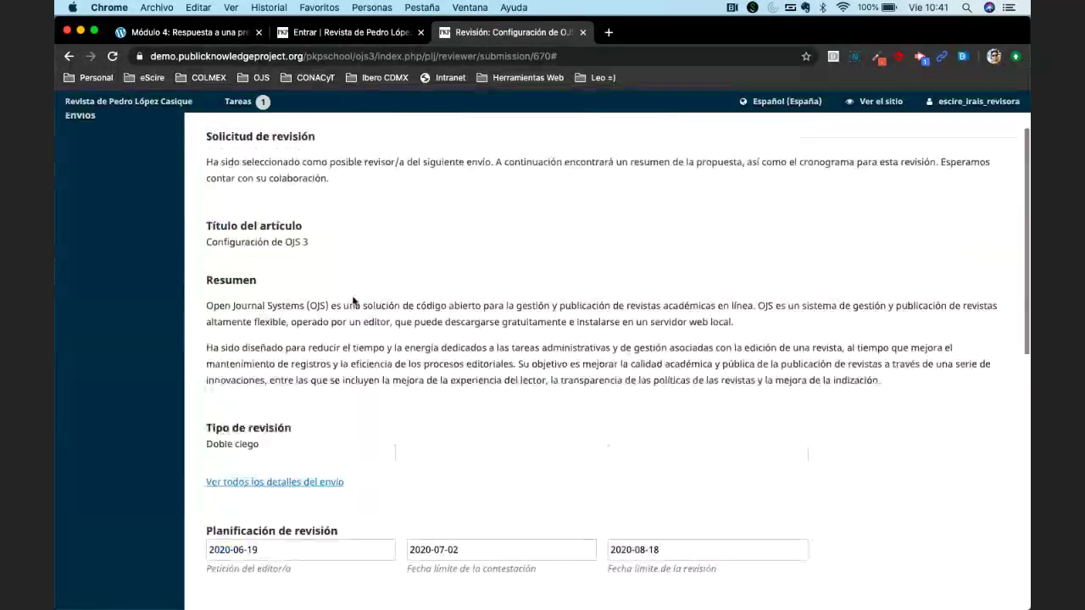
scroll(356, 297, "down", 1)
scroll(355, 300, "down", 6)
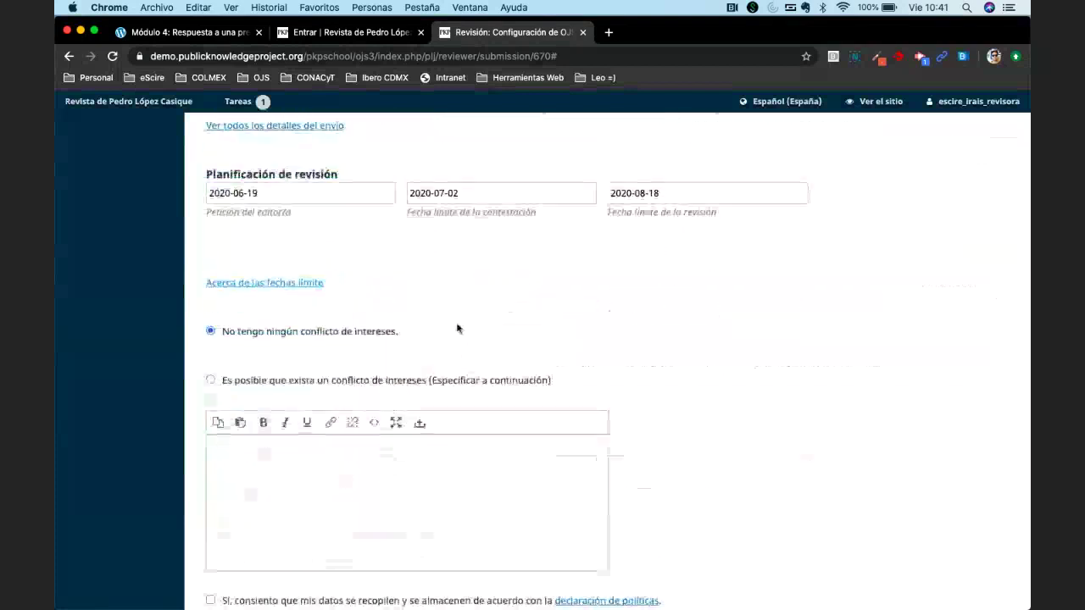
scroll(407, 375, "down", 1)
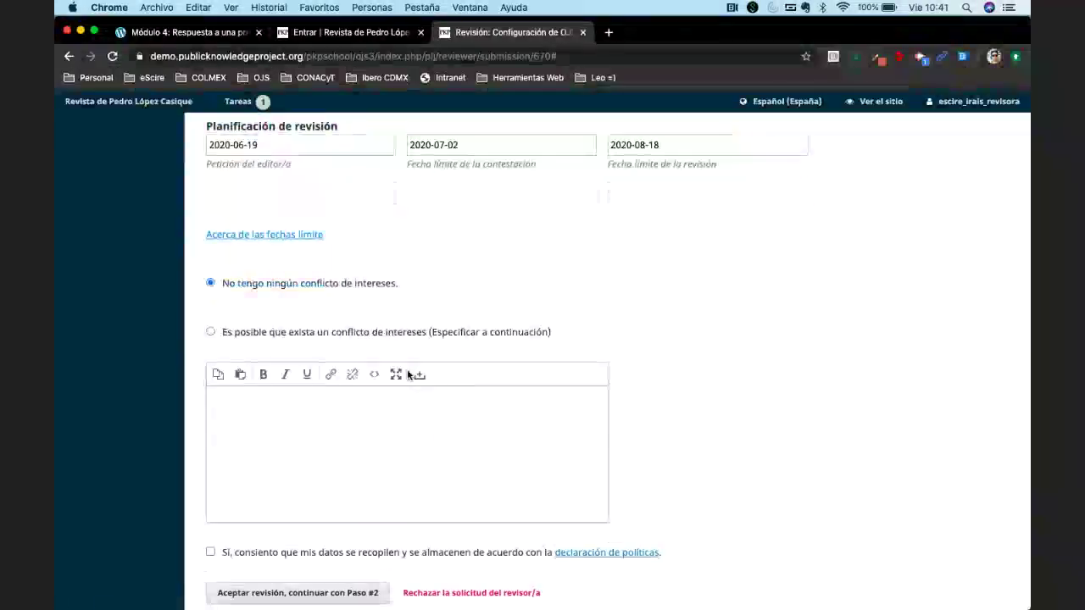
Keep 'No tengo ningún conflicto de intereses' as the conflict-of-interest declaration.
left_click(285, 337)
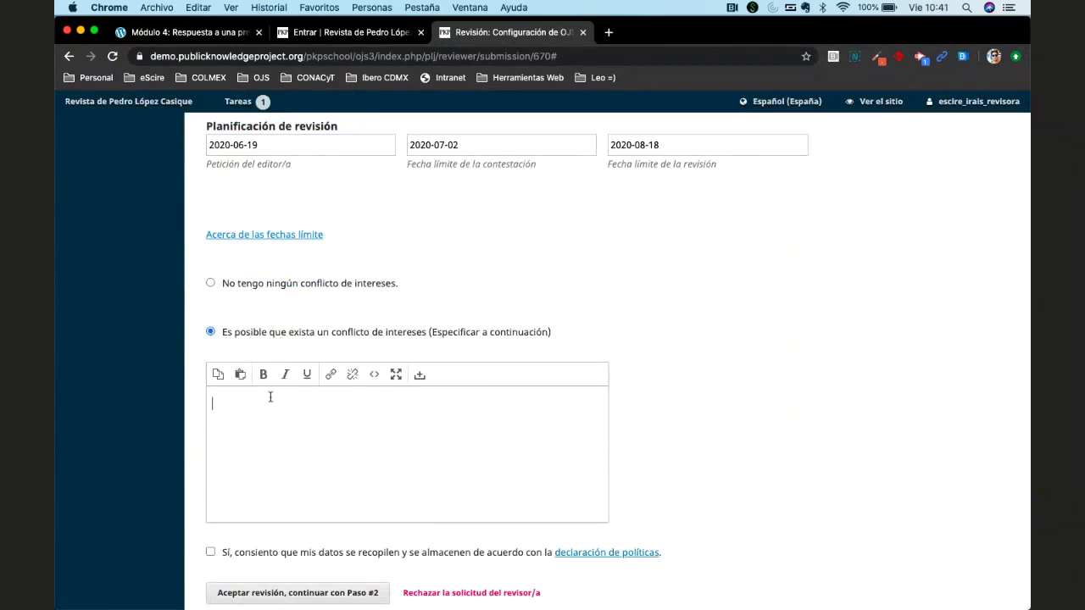
left_click(282, 287)
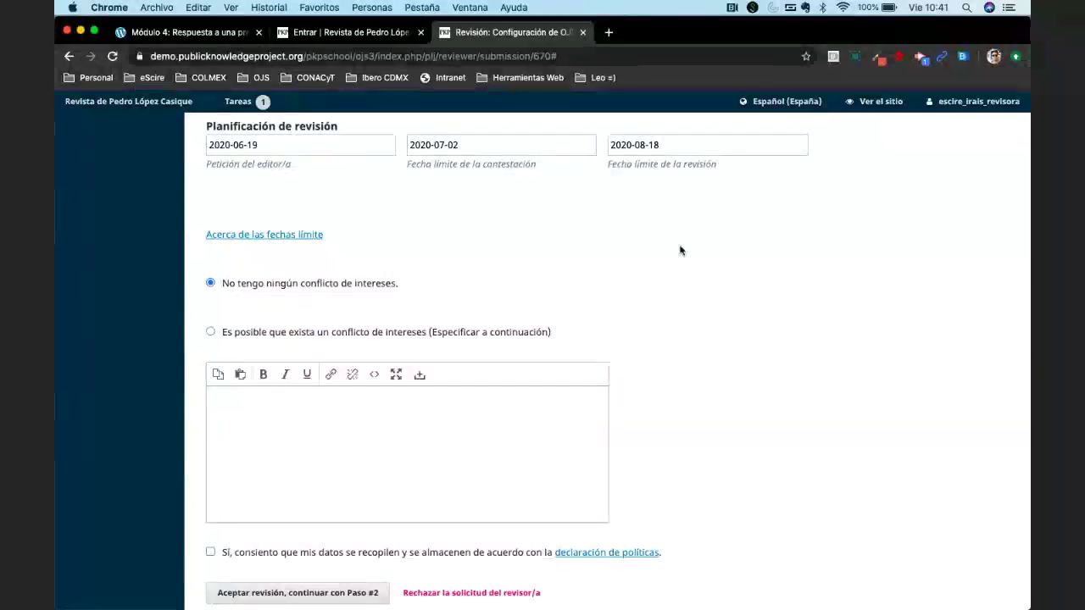
scroll(635, 368, "down", 3)
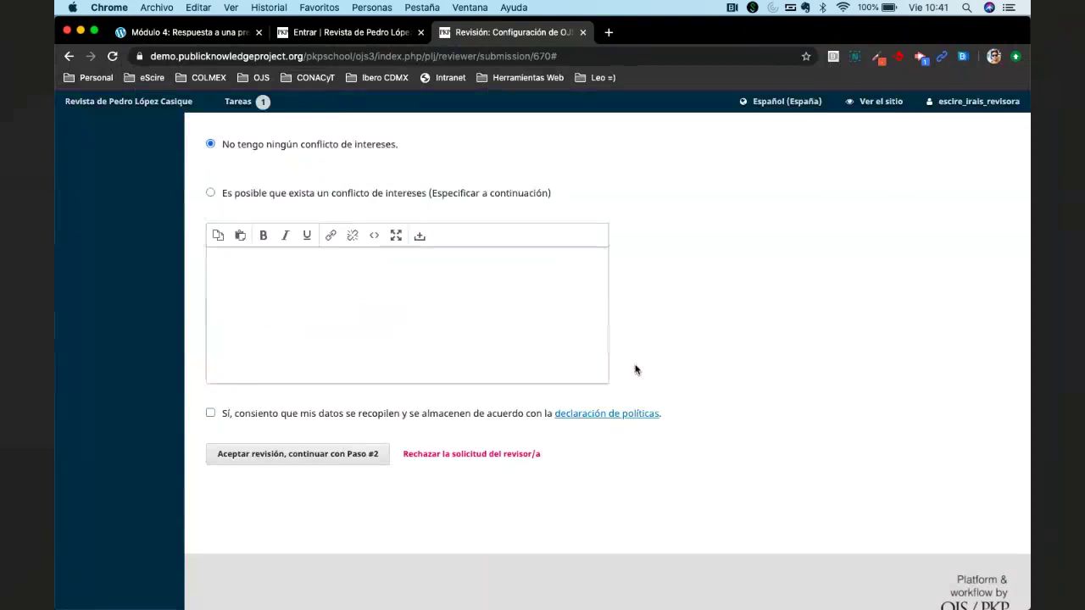
Tick the personal-data consent box and view the journal's privacy statement in a separate tab.
left_click(256, 417)
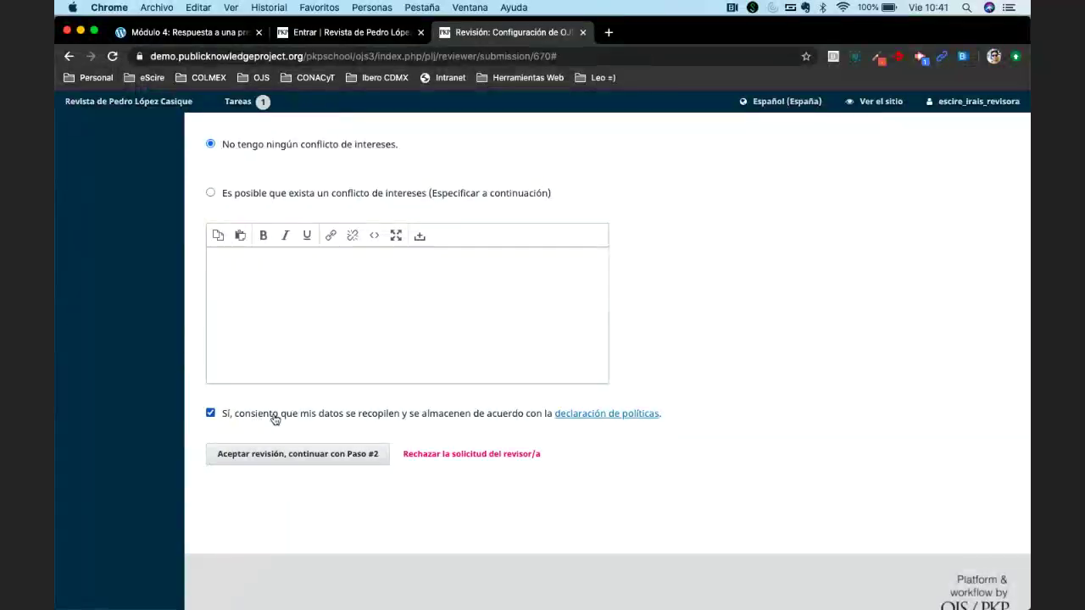
left_click(584, 414)
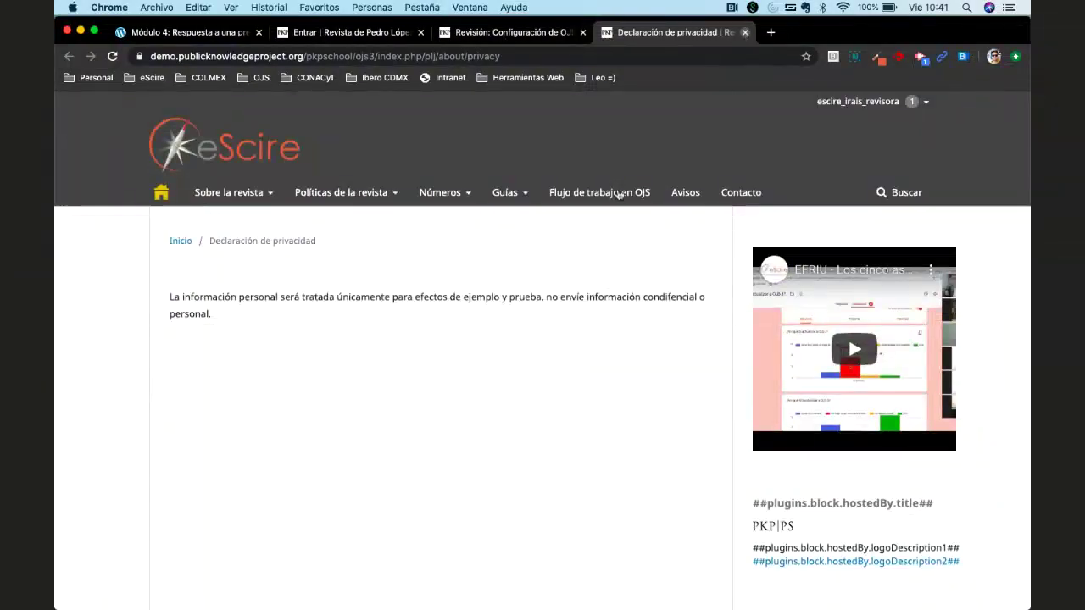
key("super+w")
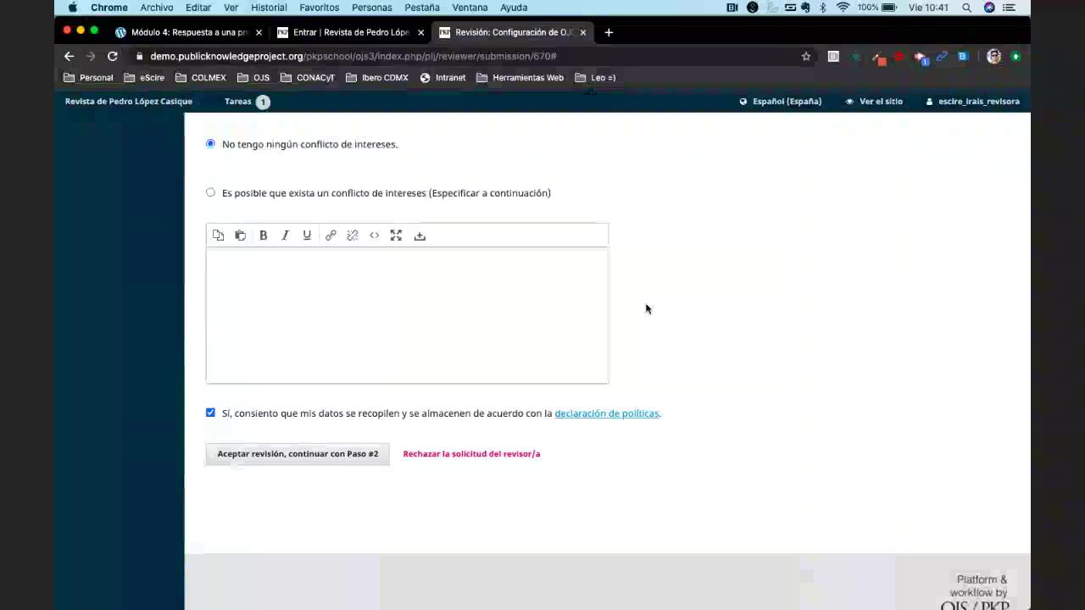
scroll(646, 308, "up", 10)
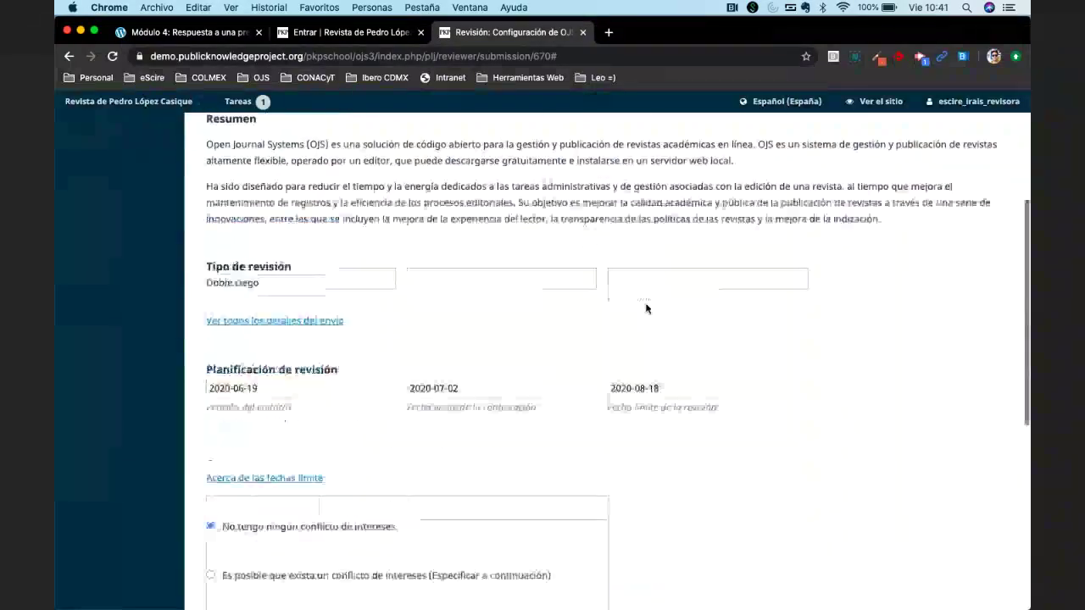
scroll(646, 308, "up", 3)
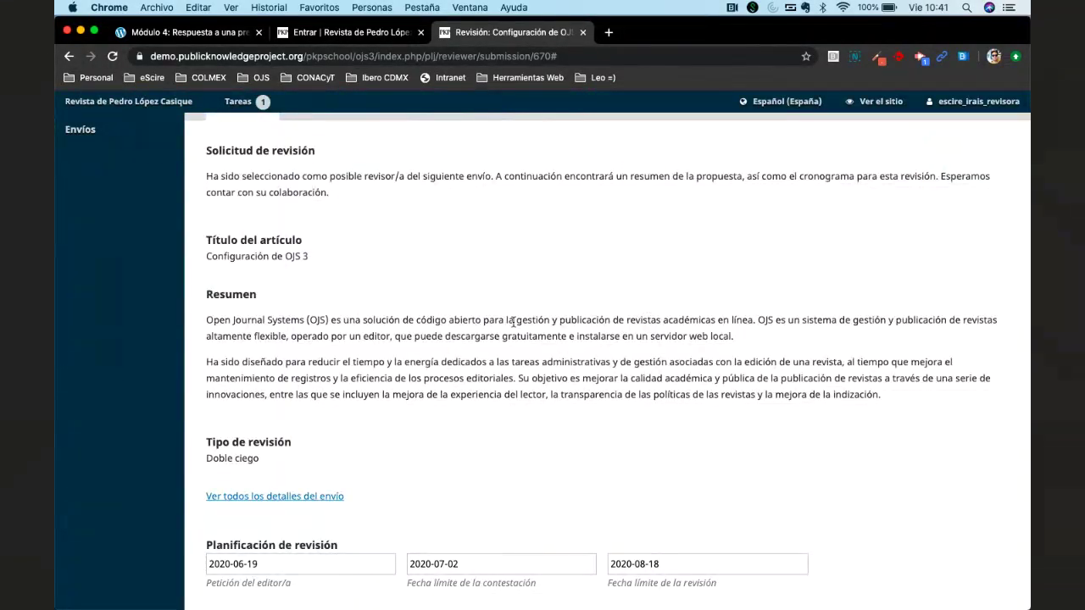
scroll(512, 321, "up", 1)
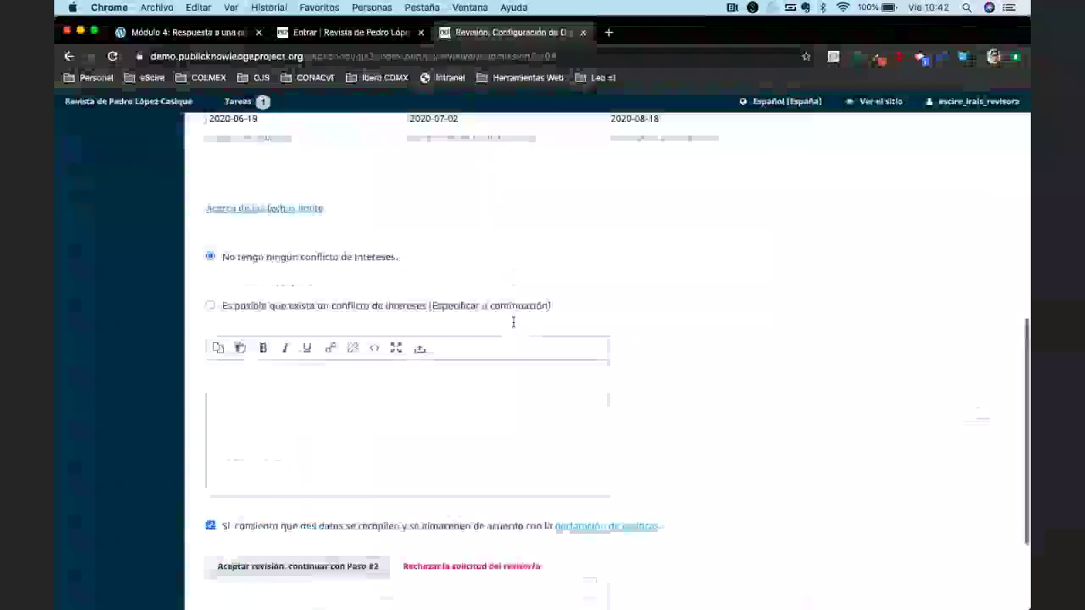
scroll(263, 427, "down", 3)
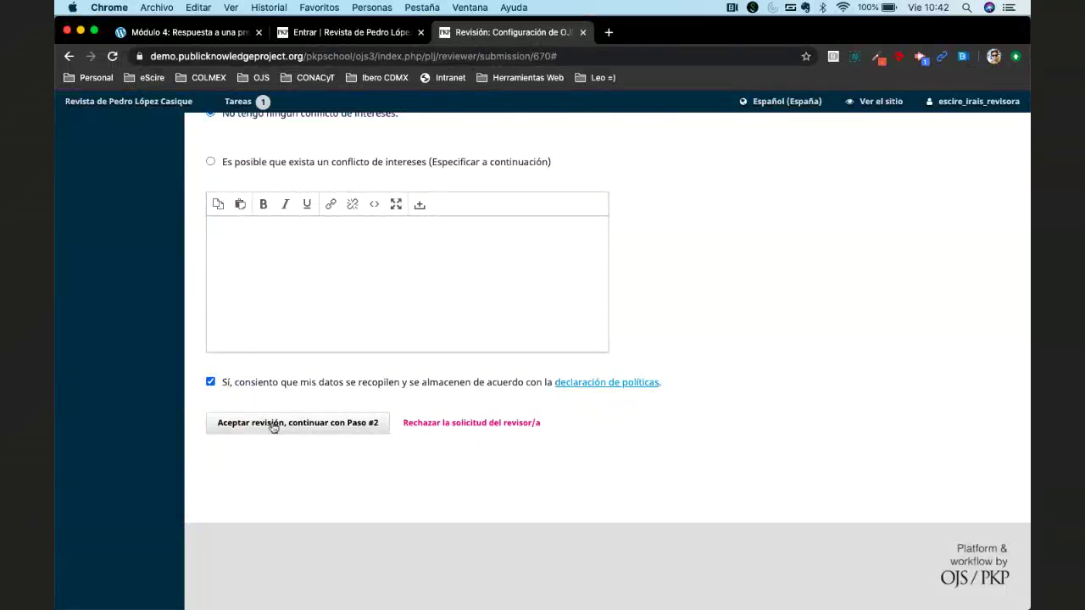
left_click(273, 424)
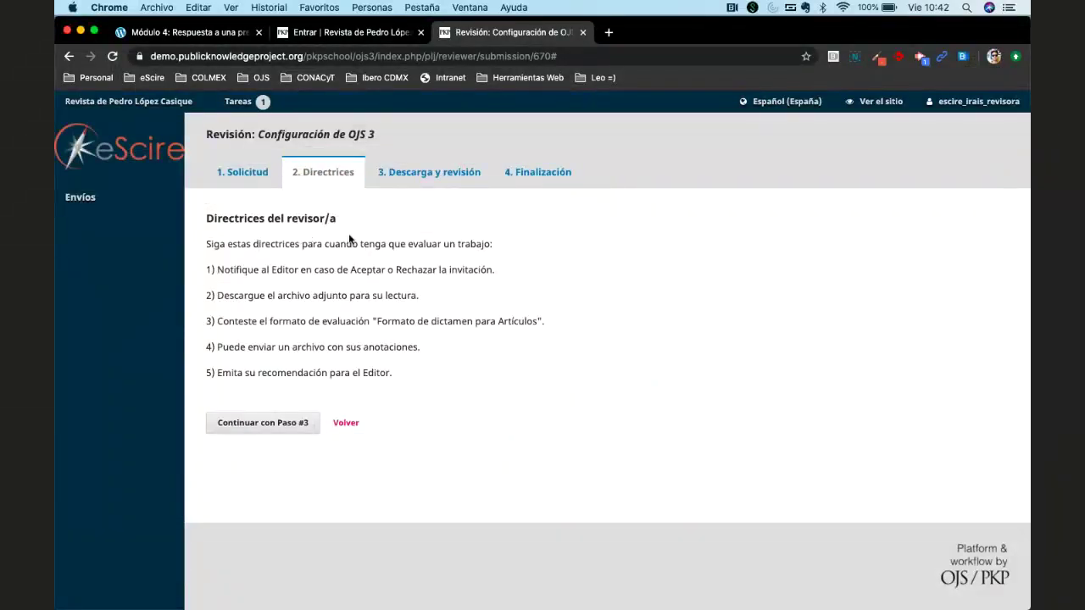
triple_click(308, 266)
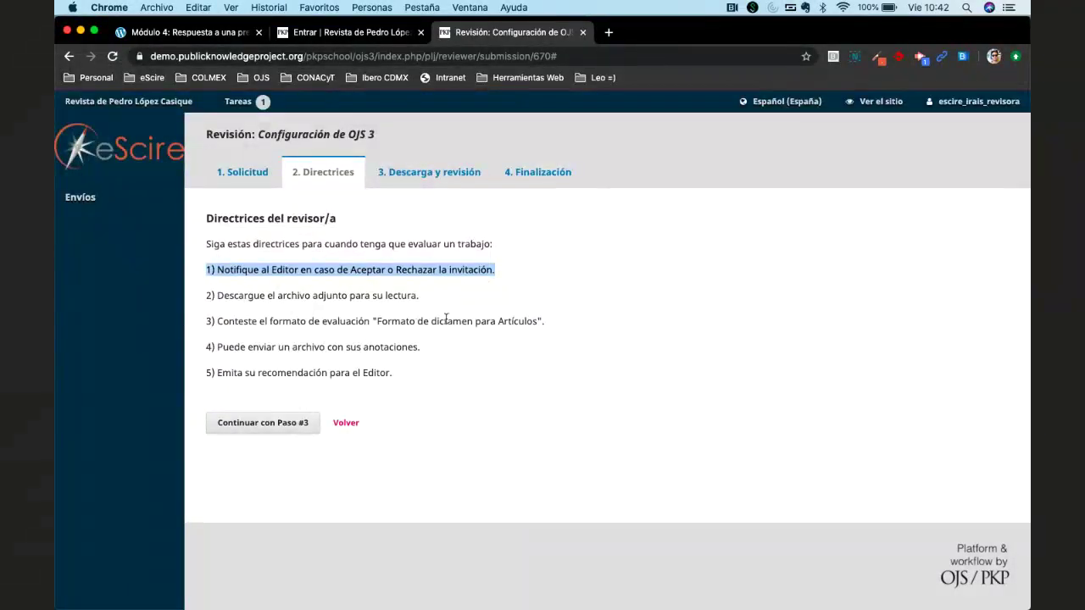
left_click(402, 315)
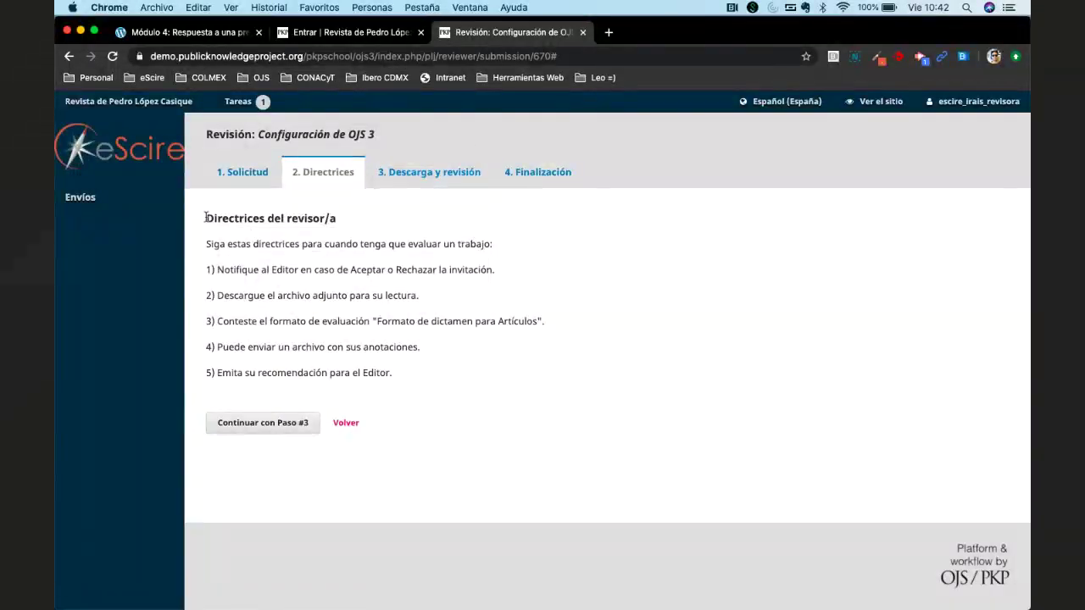
left_click_drag(206, 218, 426, 376)
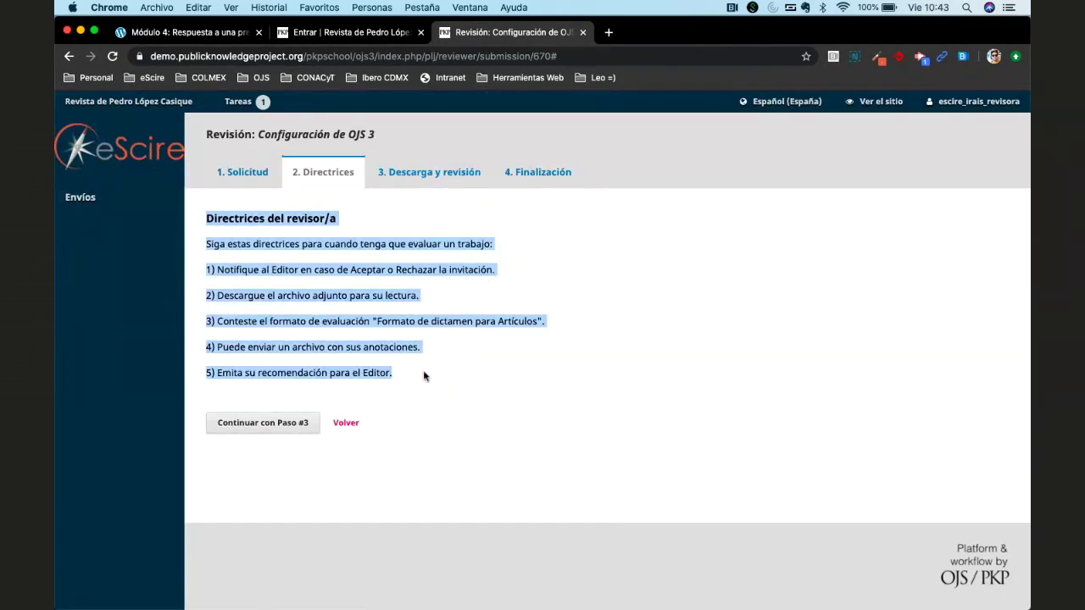
left_click(423, 370)
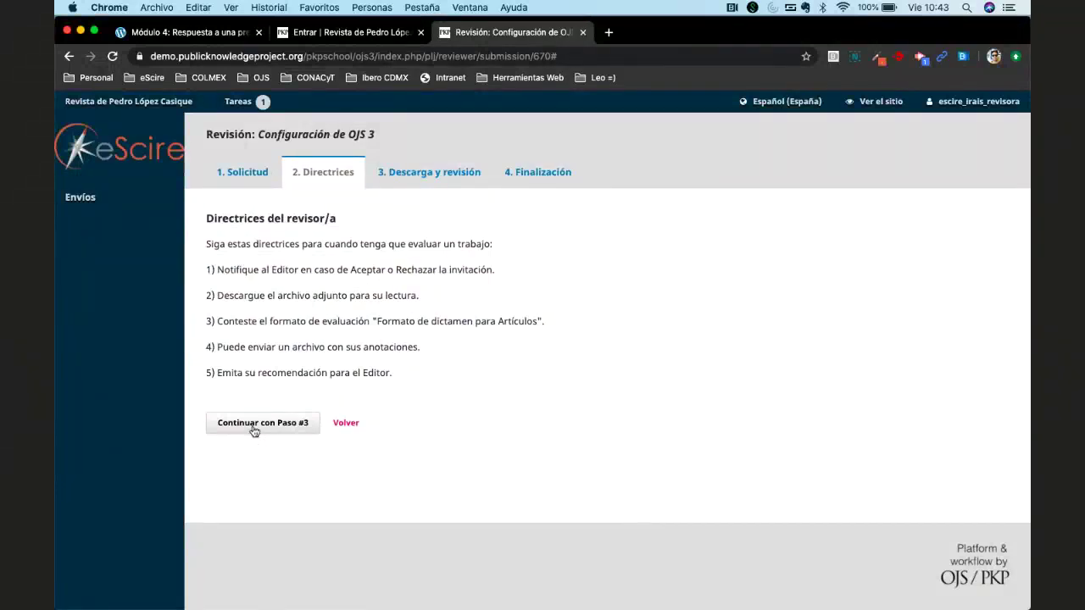
Advance to step 3 and briefly consult the Directrices de la revisión dialog.
left_click(253, 429)
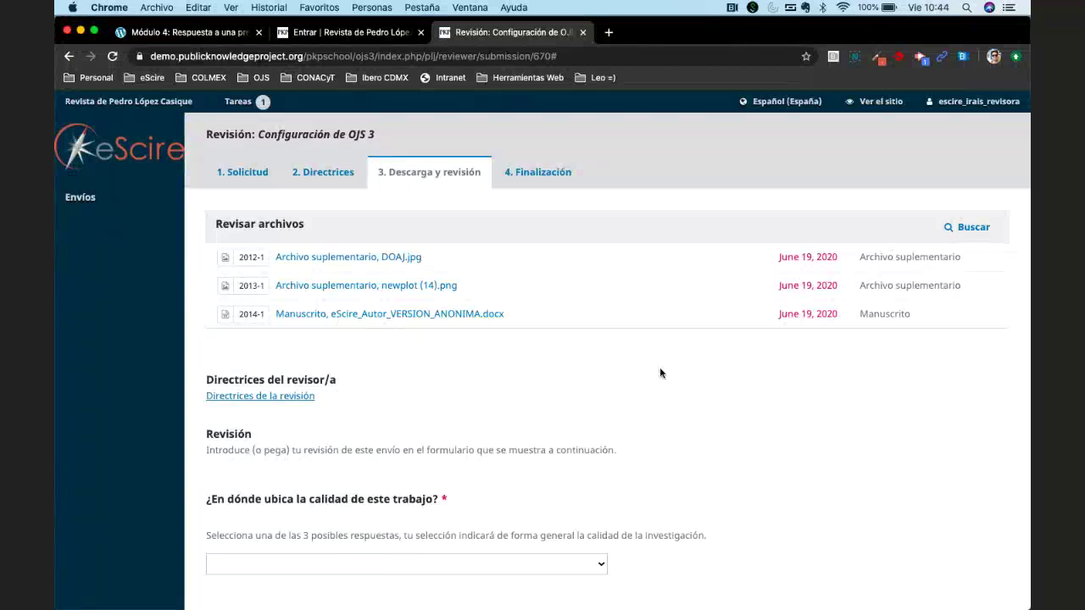
left_click(288, 395)
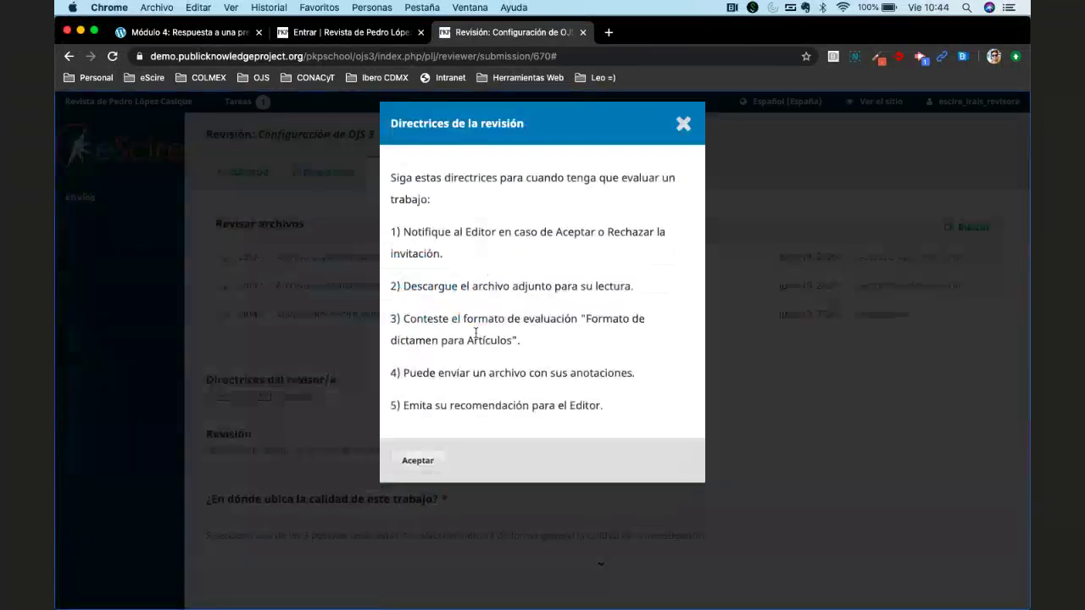
left_click(677, 138)
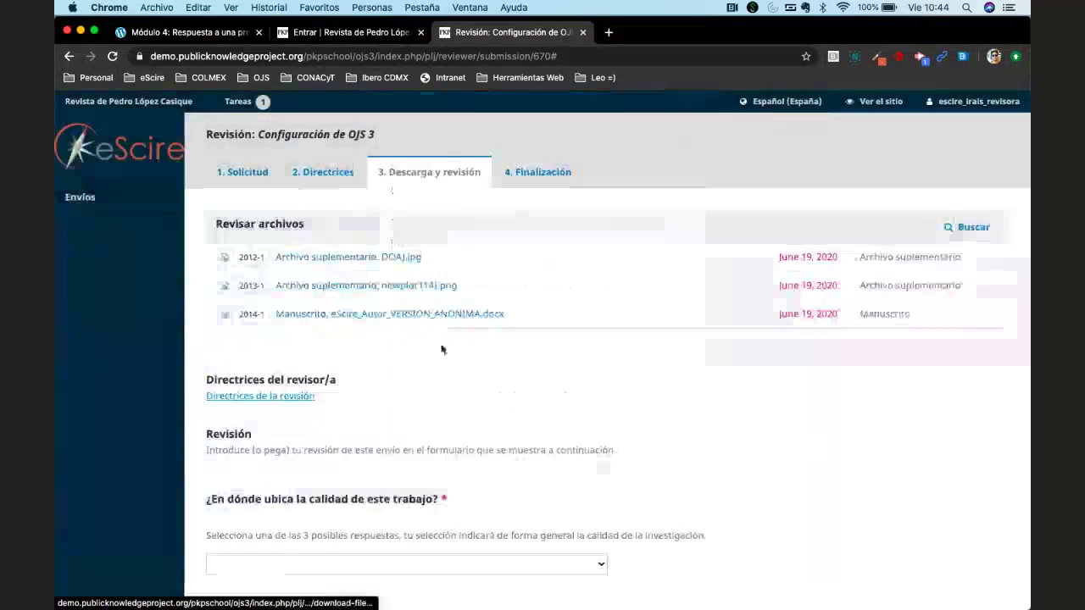
Scroll through the blank quality, resubmission and general comments questions of the review form.
scroll(441, 349, "down", 1)
scroll(441, 349, "down", 3)
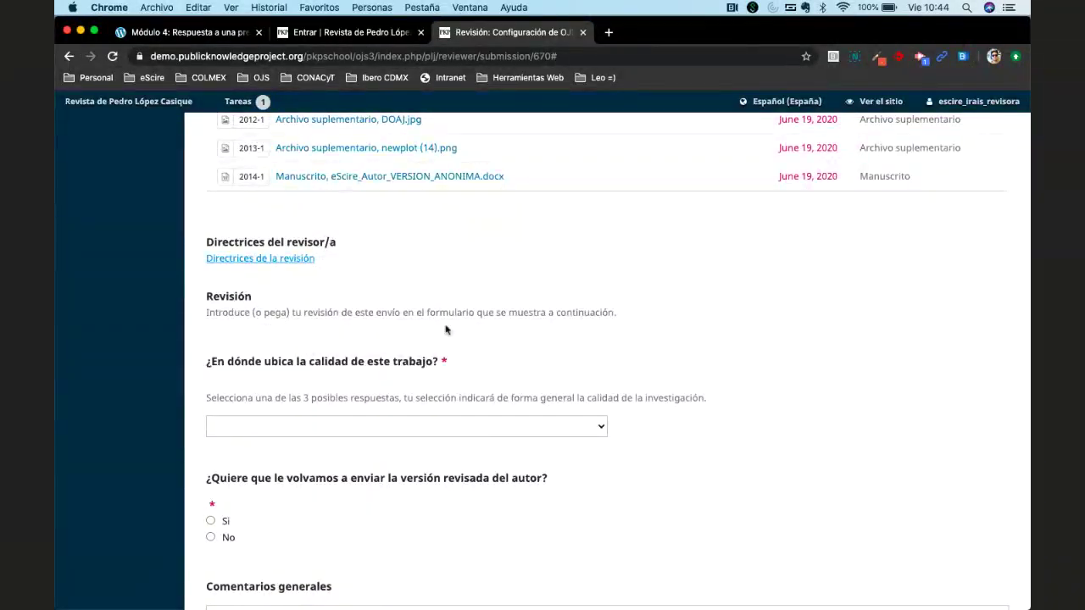
scroll(396, 325, "down", 8)
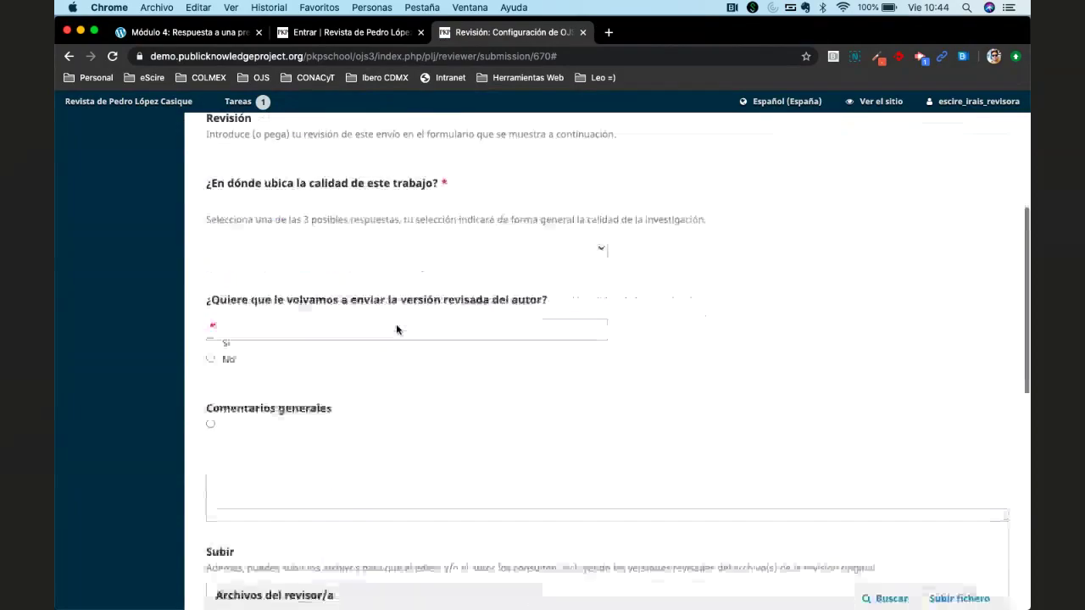
scroll(395, 324, "down", 3)
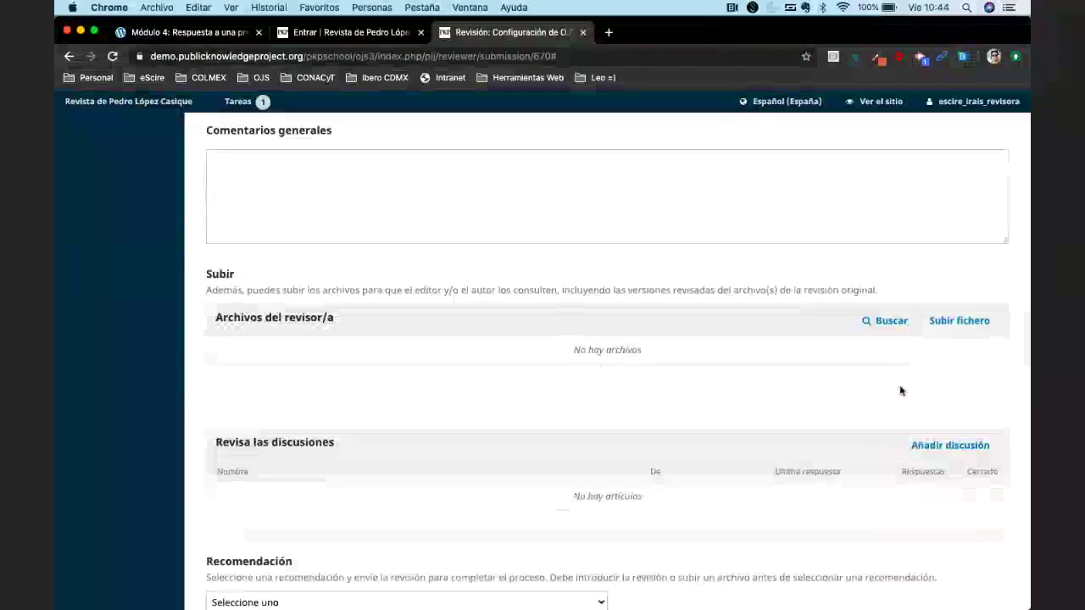
scroll(811, 359, "up", 10)
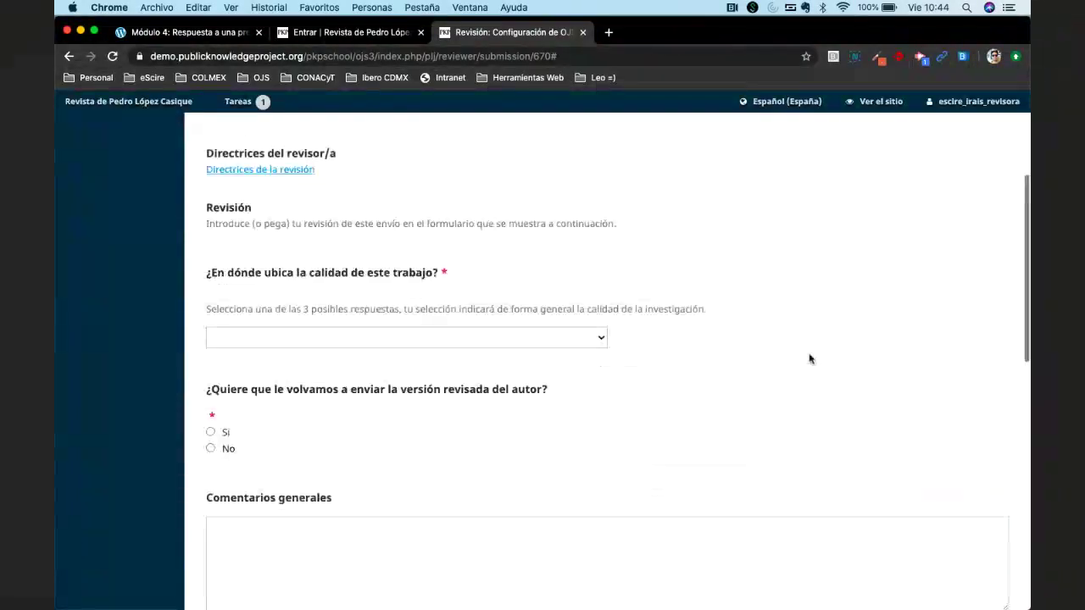
scroll(809, 359, "up", 6)
scroll(598, 392, "down", 7)
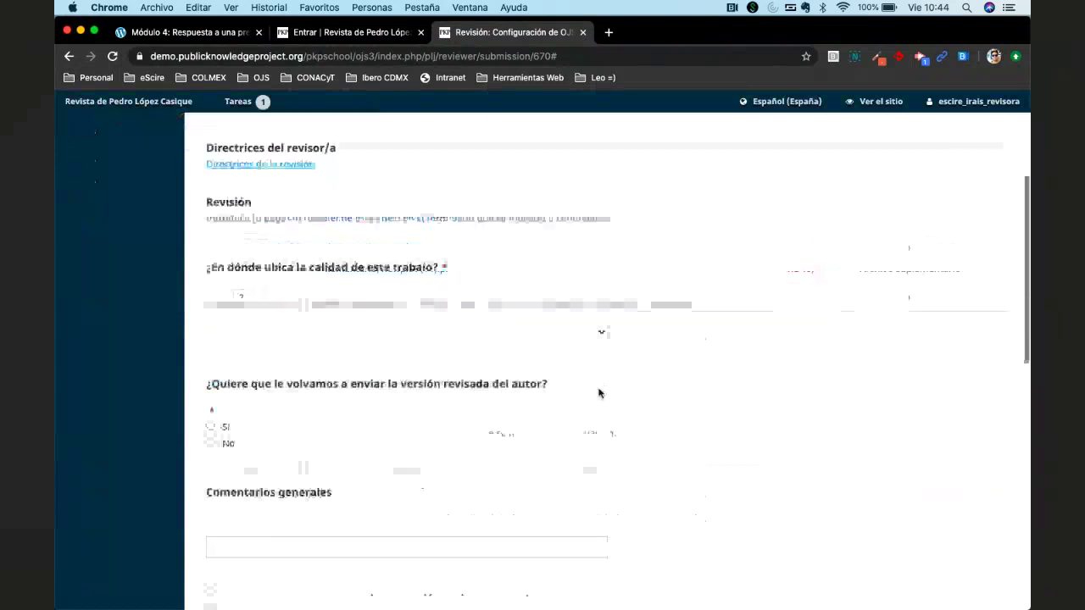
scroll(317, 354, "down", 2)
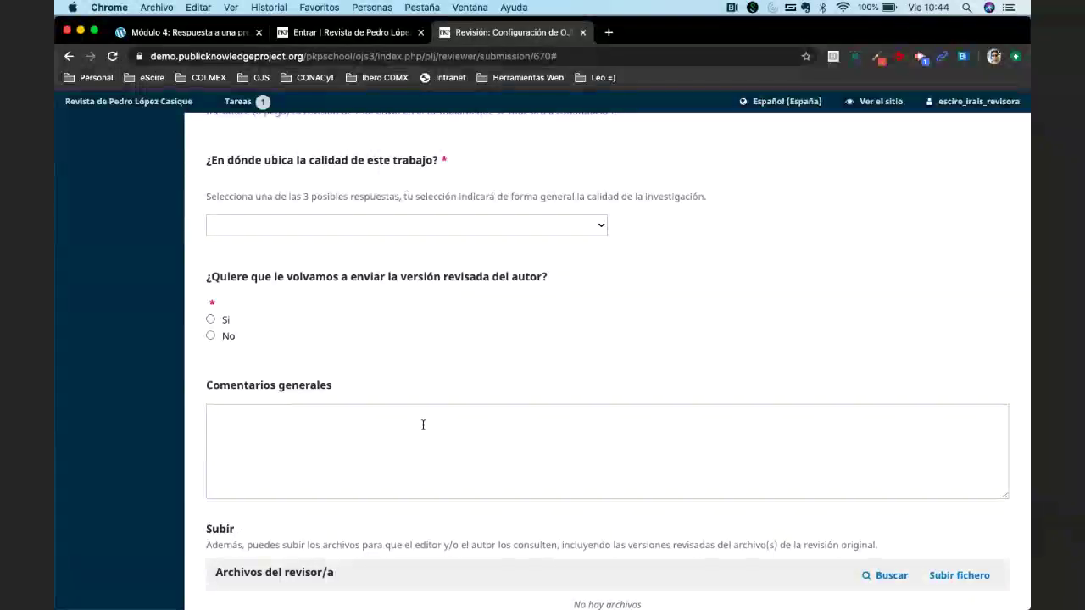
scroll(427, 336, "up", 2)
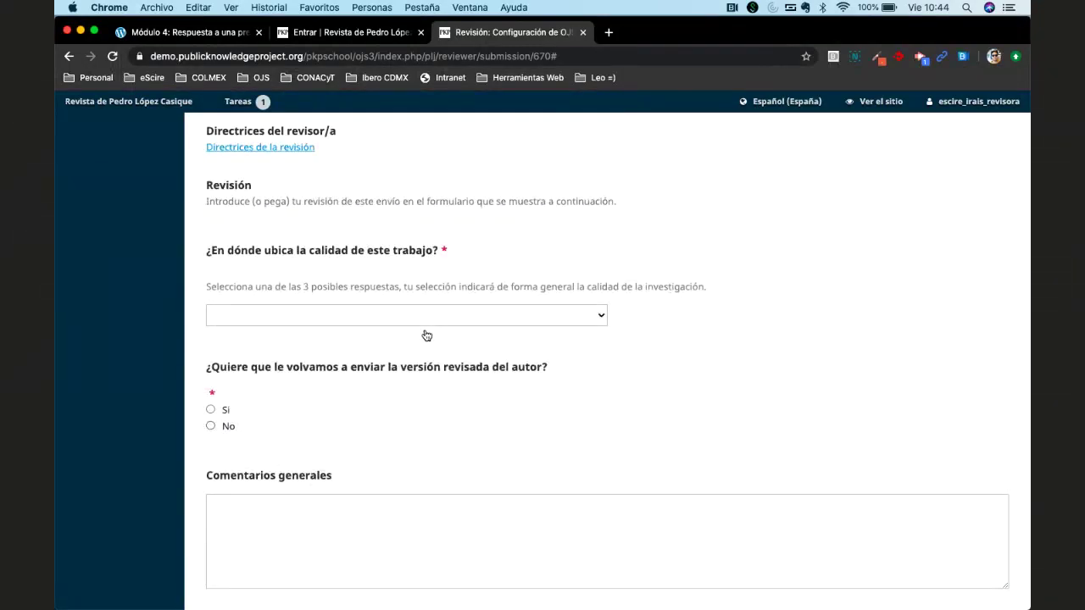
Rate the work's quality Top 10 and answer Sí to sending back a revised version.
left_click(432, 319)
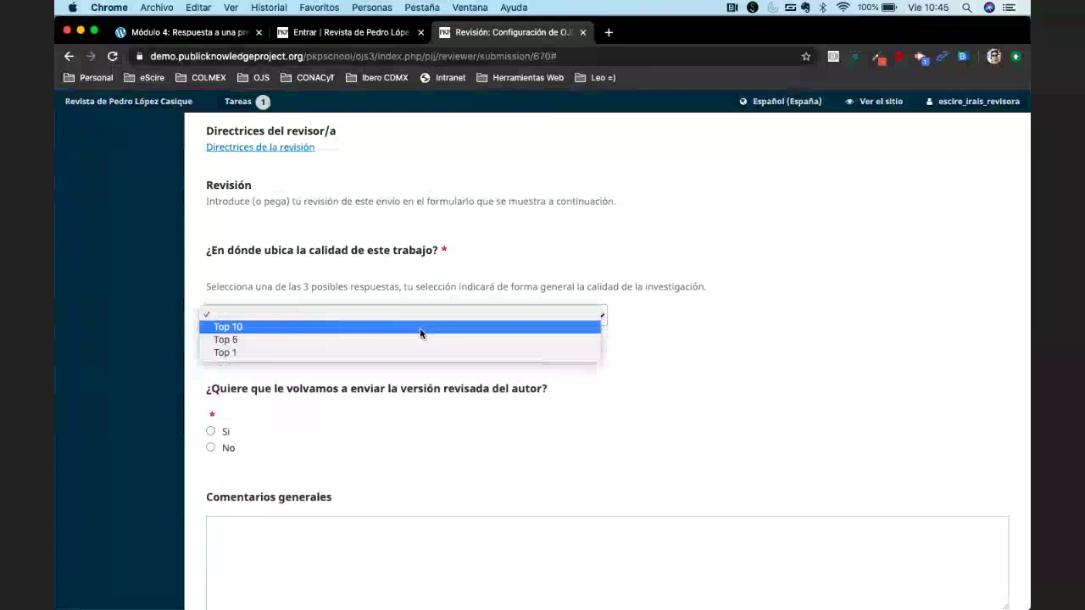
left_click(420, 327)
scroll(419, 322, "down", 2)
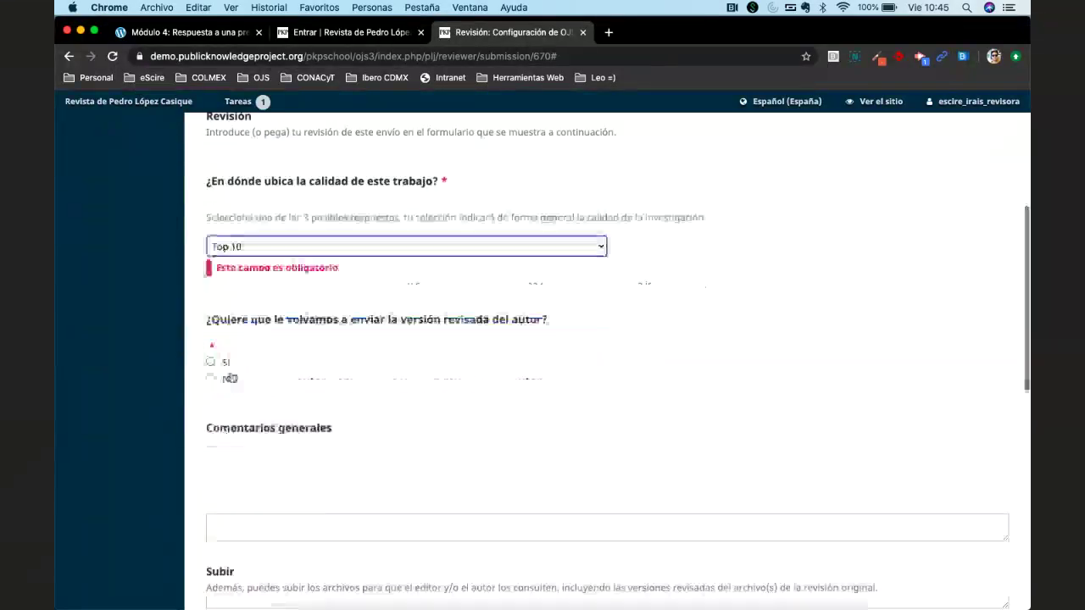
left_click(211, 362)
Write 'Mi recomendación es publicable con modificaciones menores.' in Comentarios generales.
scroll(297, 390, "down", 1)
left_click(376, 404)
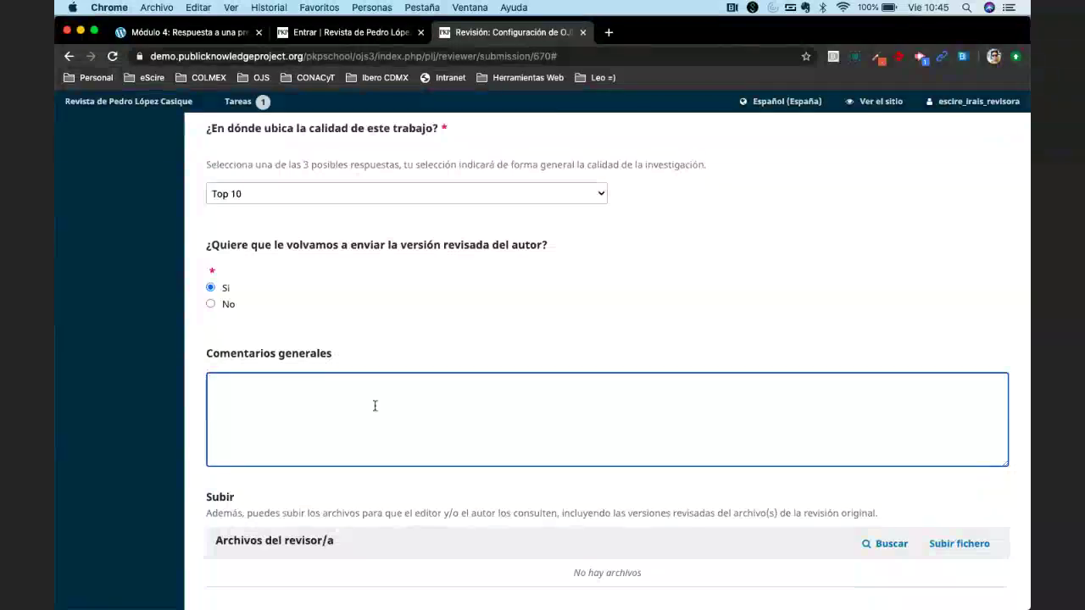
type("Mi sugere")
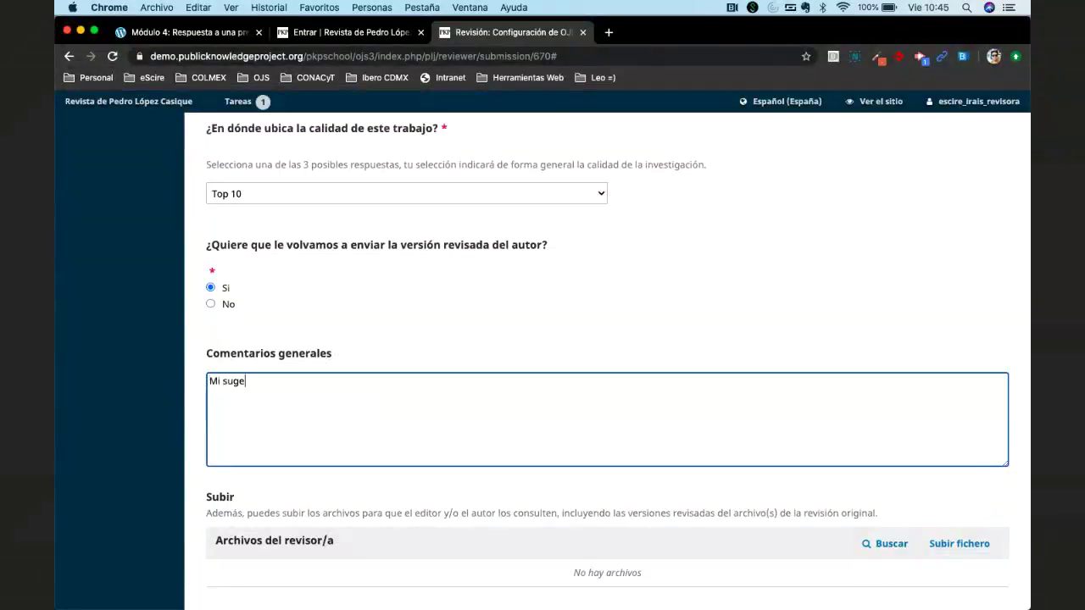
key("BackSpace")
key("BackSpace")
key("BackSpace")
key("BackSpace")
key("BackSpace")
key("BackSpace")
type("reocmendación es")
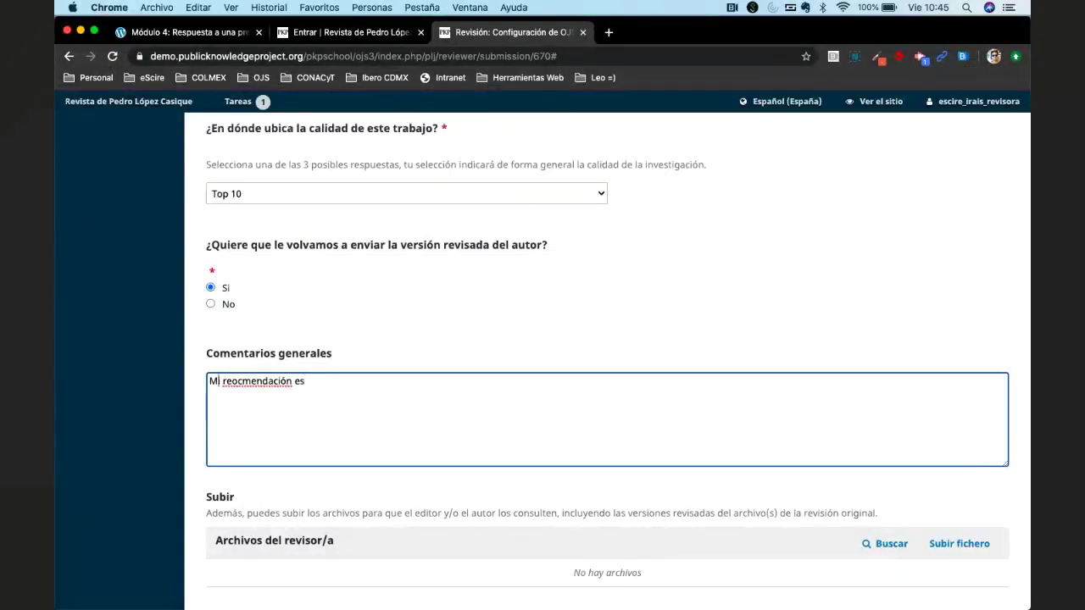
left_click(238, 381)
key("BackSpace")
type("o")
type(" pubciabl")
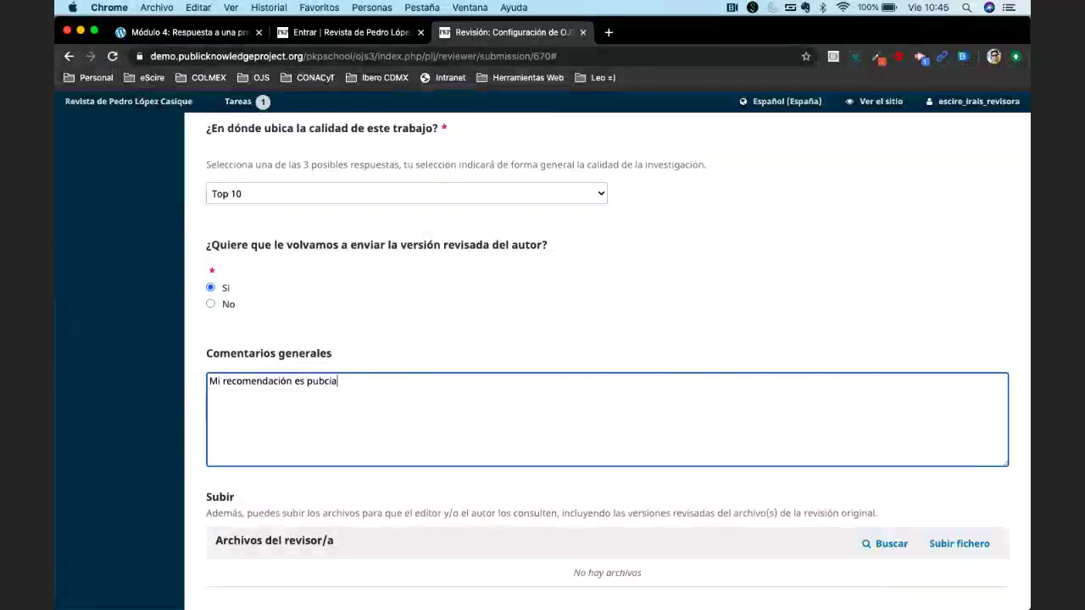
key("BackSpace")
key("BackSpace")
key("BackSpace")
key("BackSpace")
key("BackSpace")
type("licable")
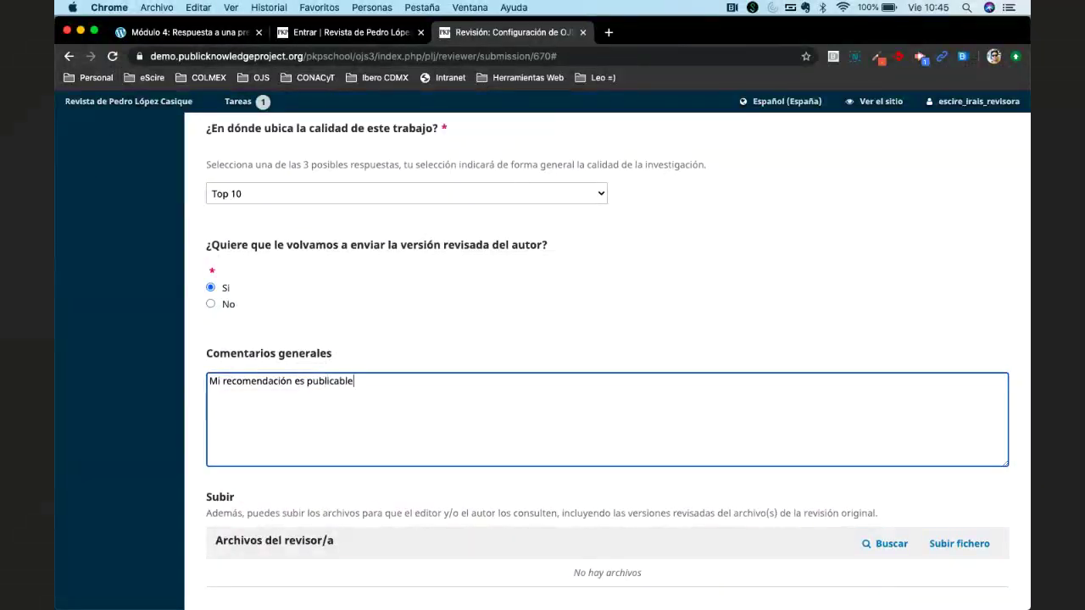
type(" con modificaciones menores.")
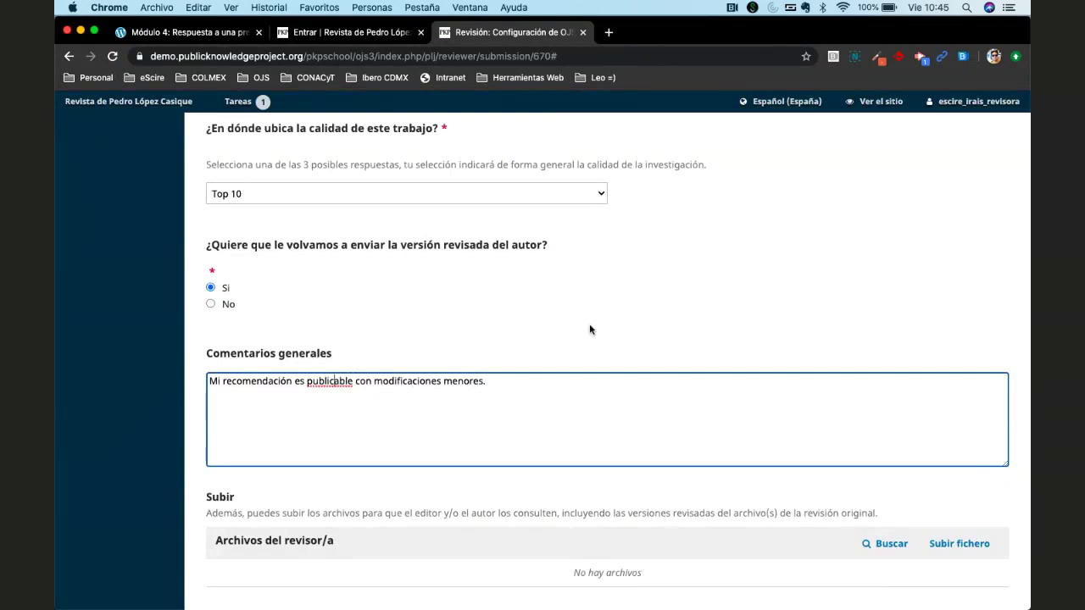
Scroll up and down the filled-in review form to check the answers.
scroll(590, 330, "up", 2)
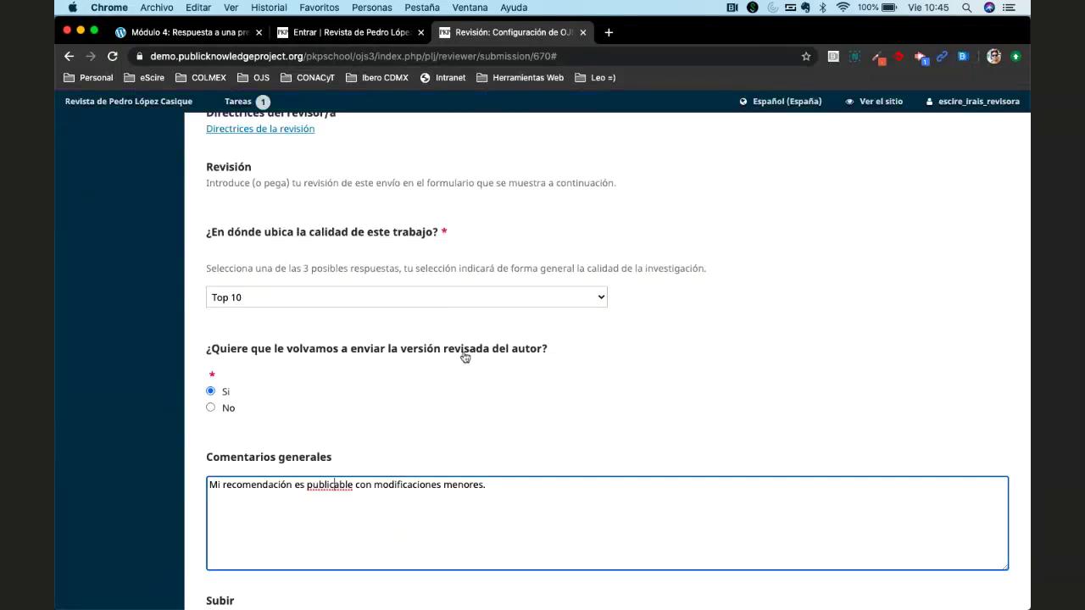
scroll(557, 350, "down", 1)
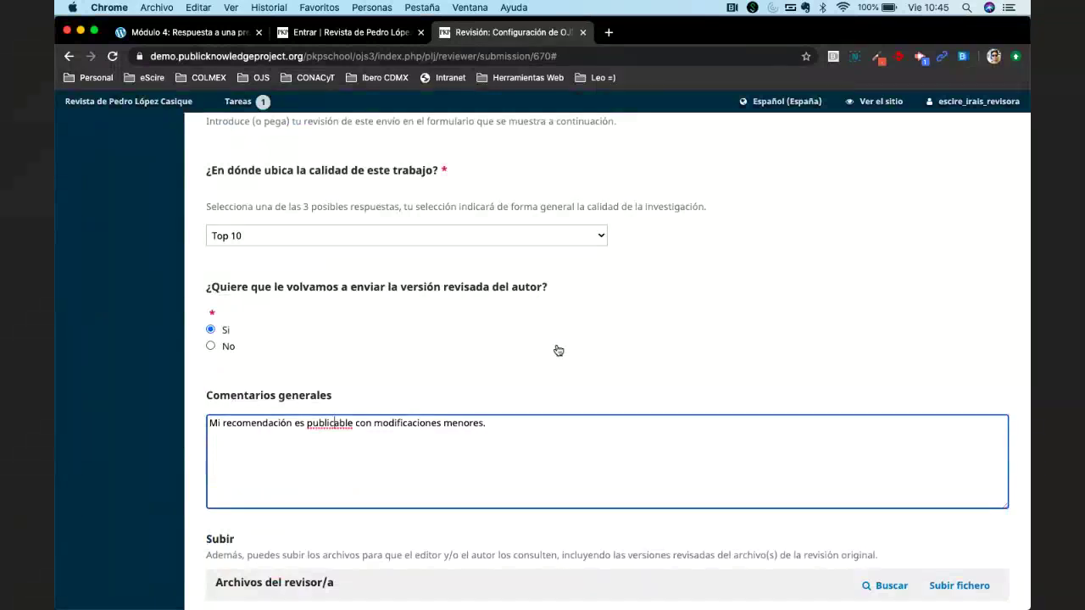
scroll(557, 350, "up", 1)
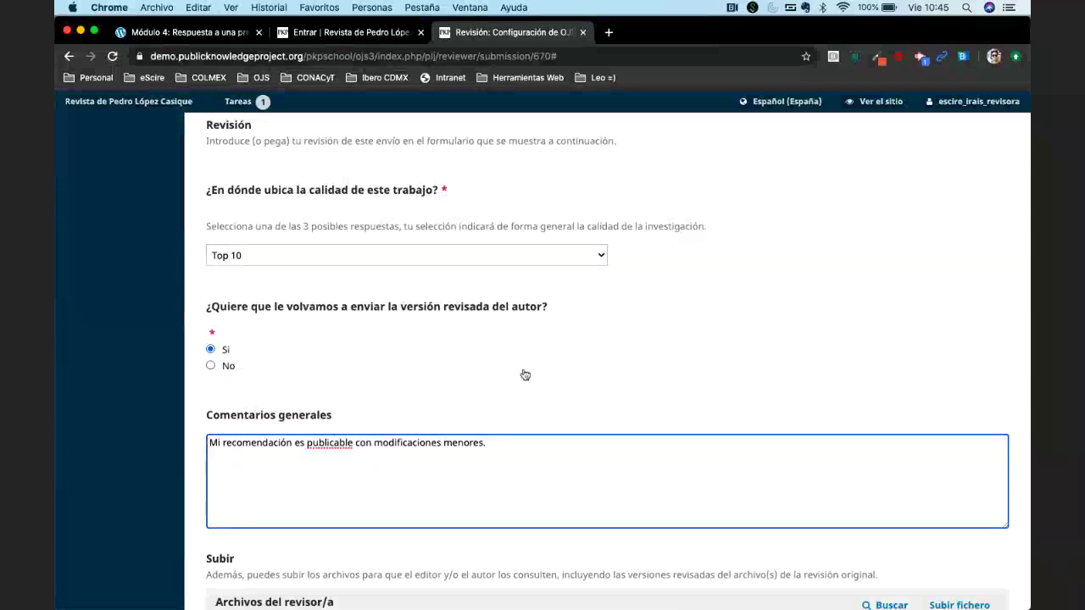
scroll(522, 375, "down", 3)
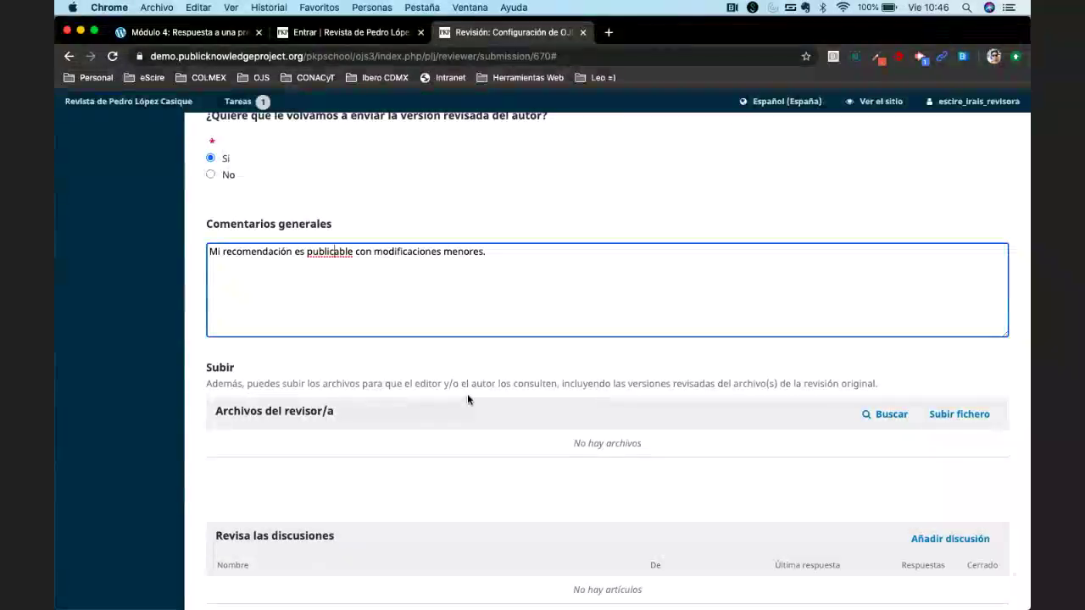
scroll(467, 393, "up", 3)
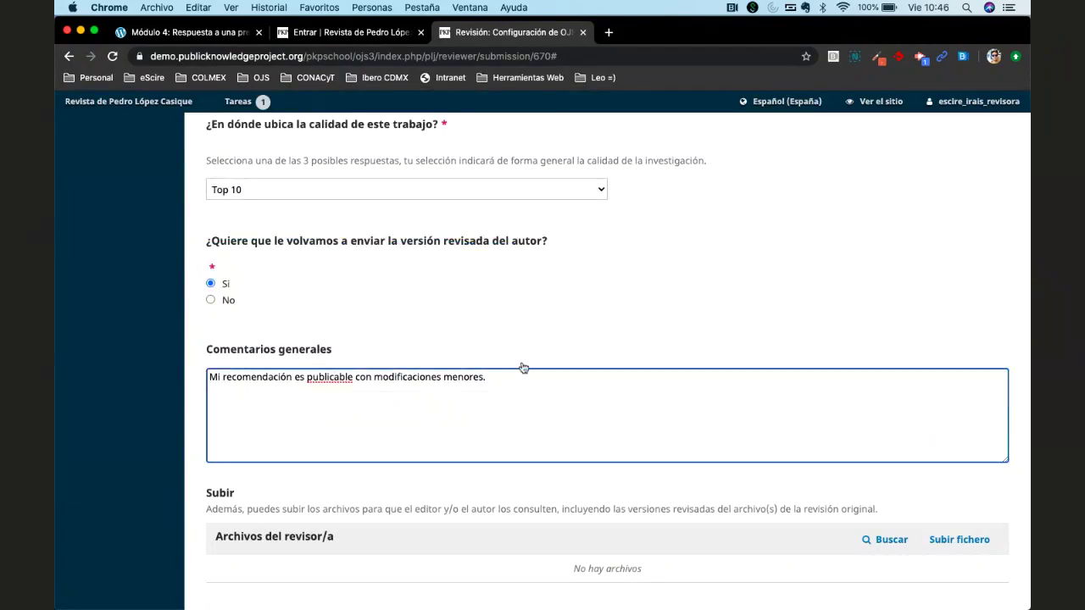
scroll(523, 367, "up", 1)
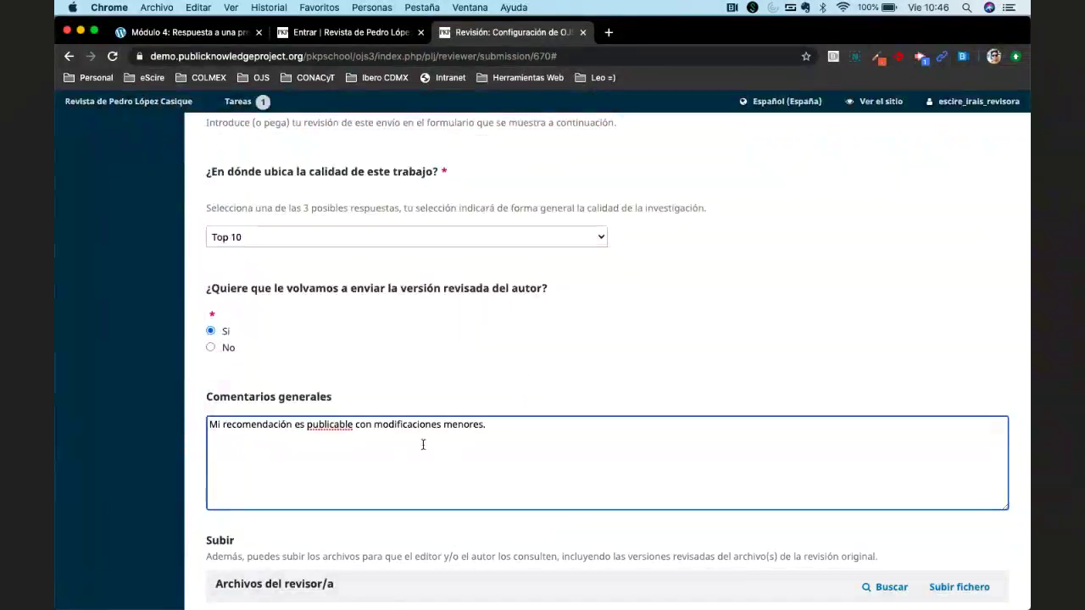
scroll(423, 444, "down", 2)
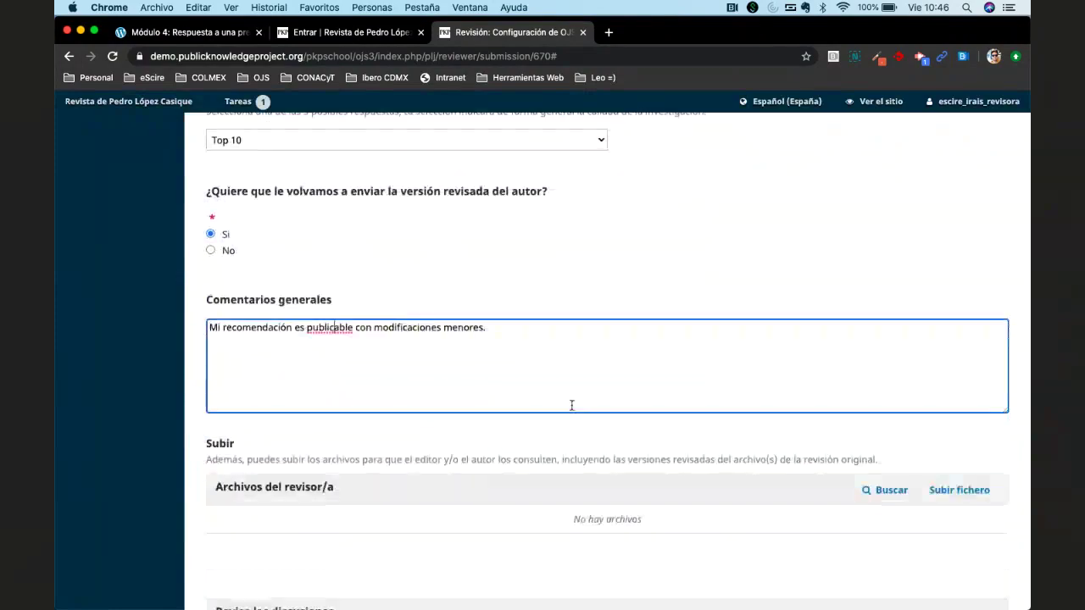
scroll(571, 406, "down", 2)
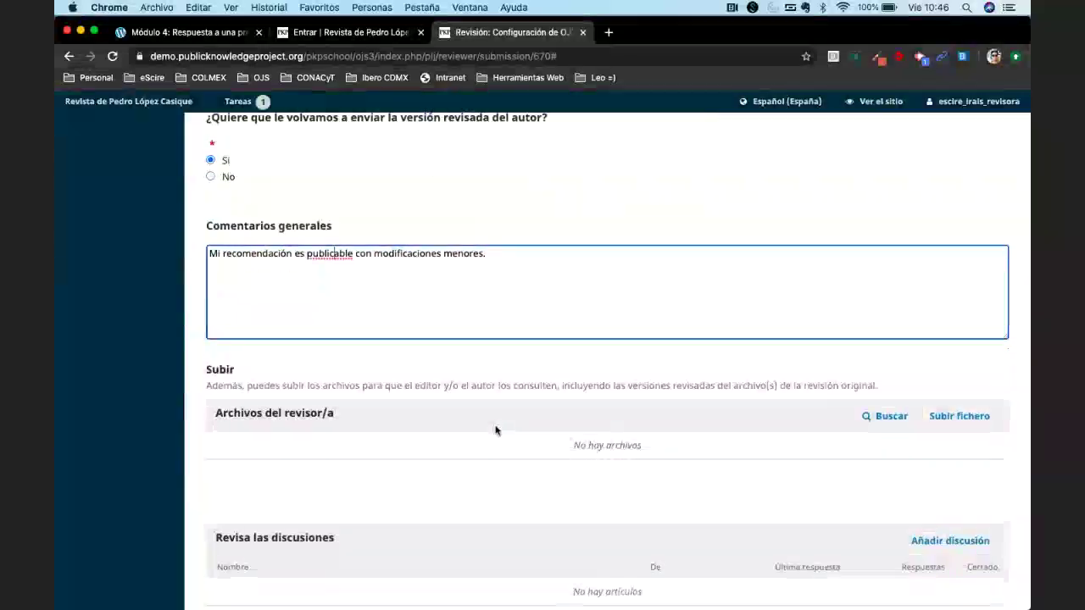
scroll(493, 422, "up", 1)
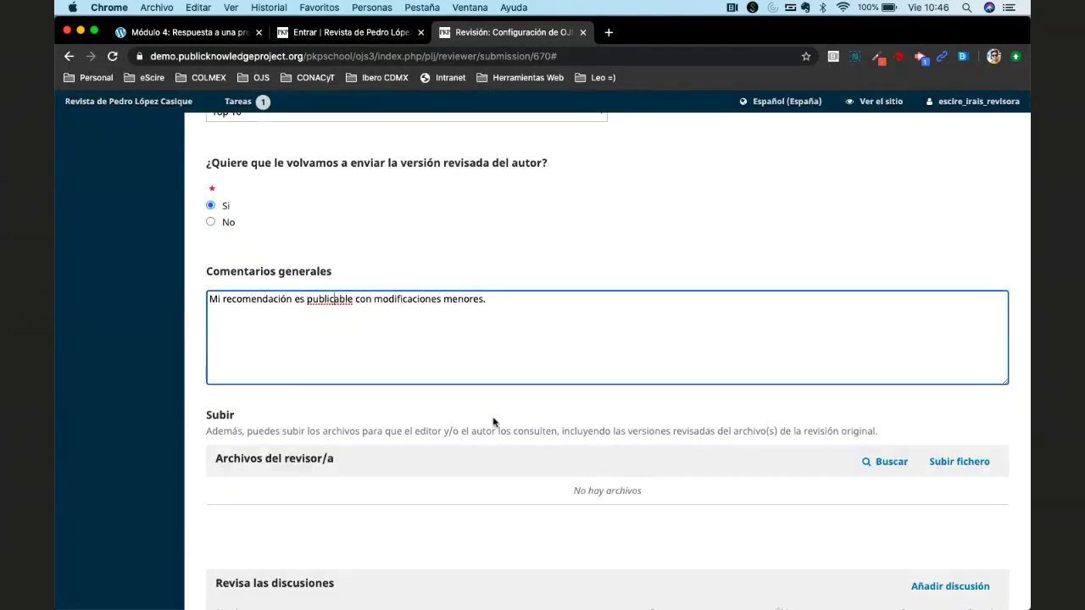
scroll(494, 421, "down", 1)
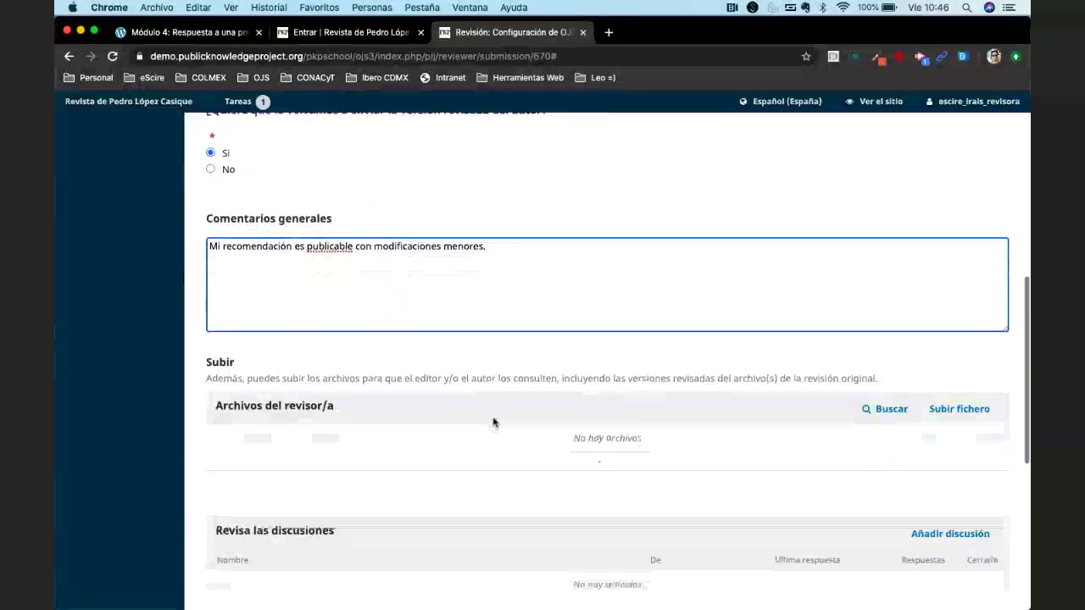
scroll(493, 421, "up", 2)
scroll(493, 421, "up", 2)
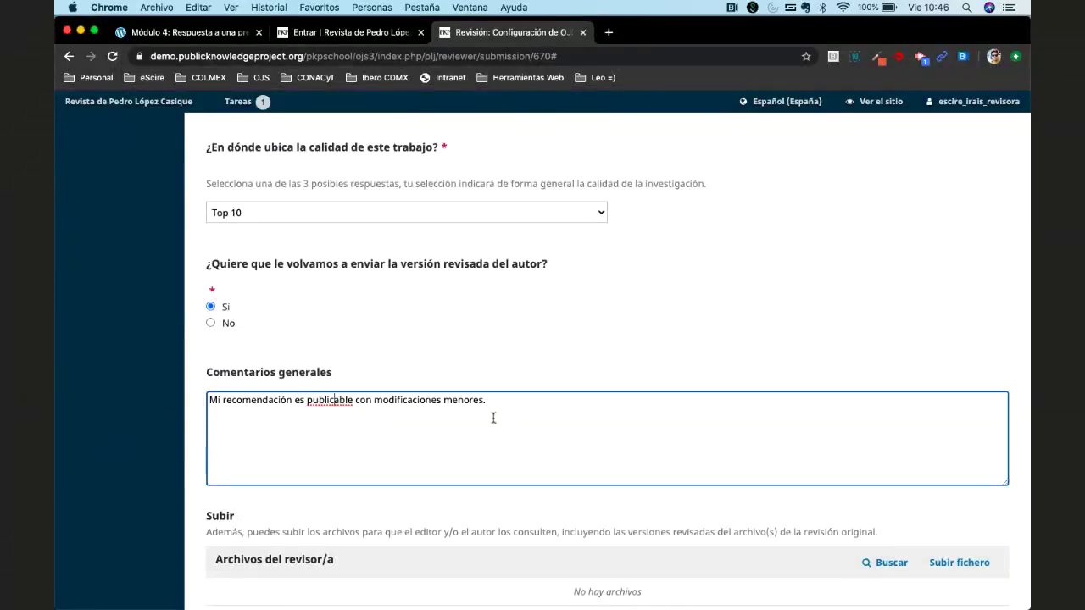
scroll(493, 420, "down", 3)
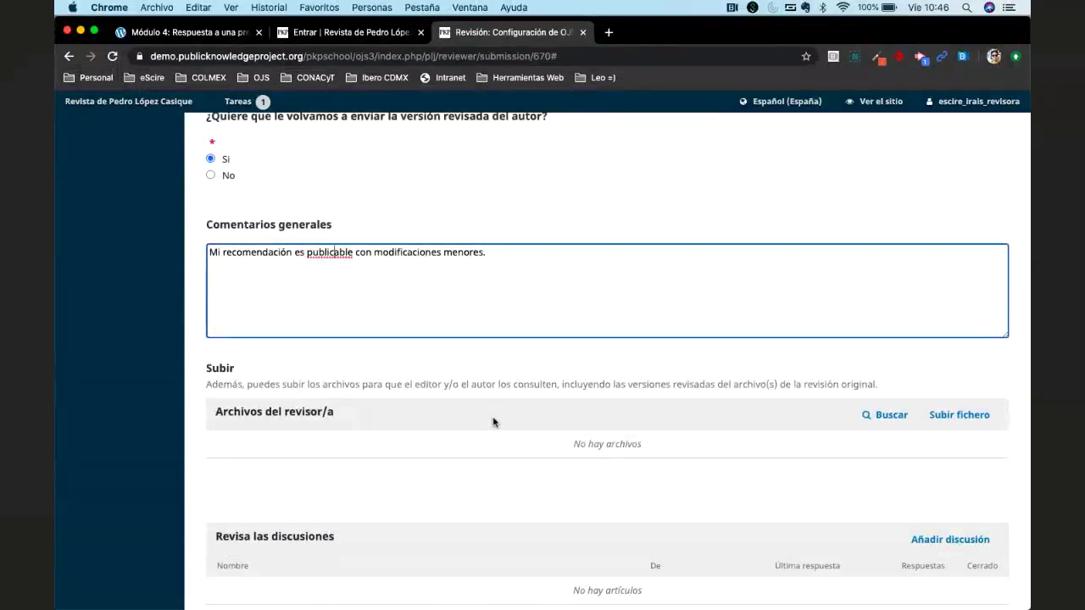
scroll(493, 422, "up", 4)
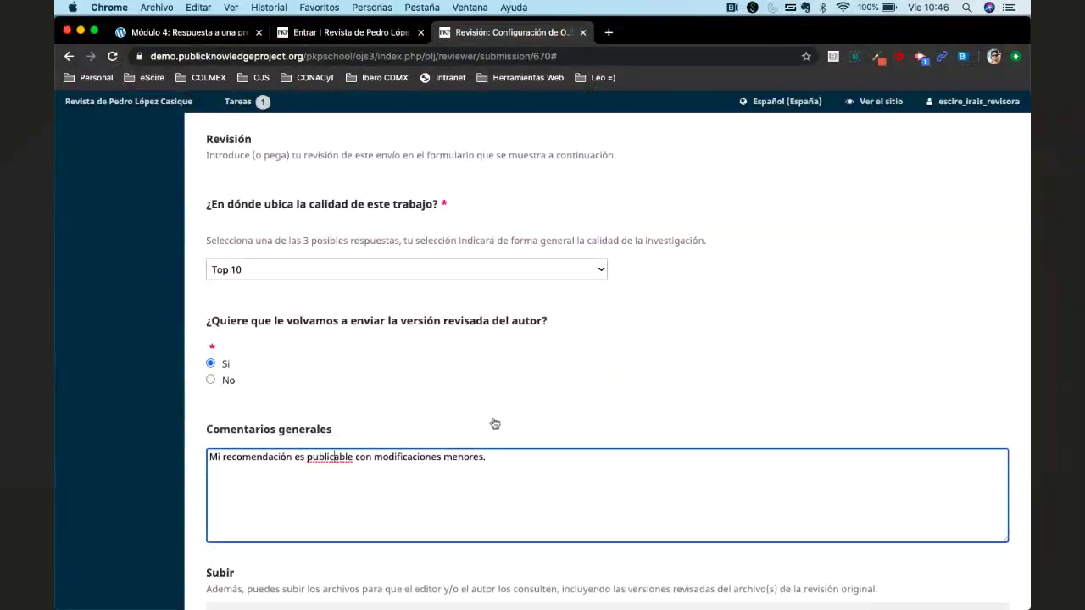
scroll(495, 423, "up", 2)
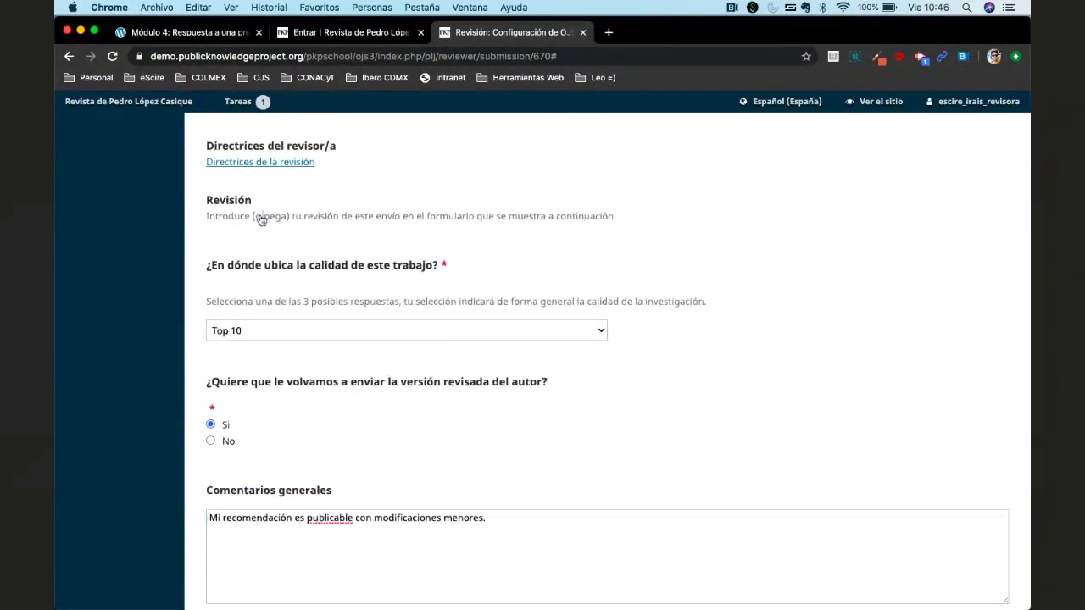
Read the review instruction sentence above the submission files.
triple_click(262, 220)
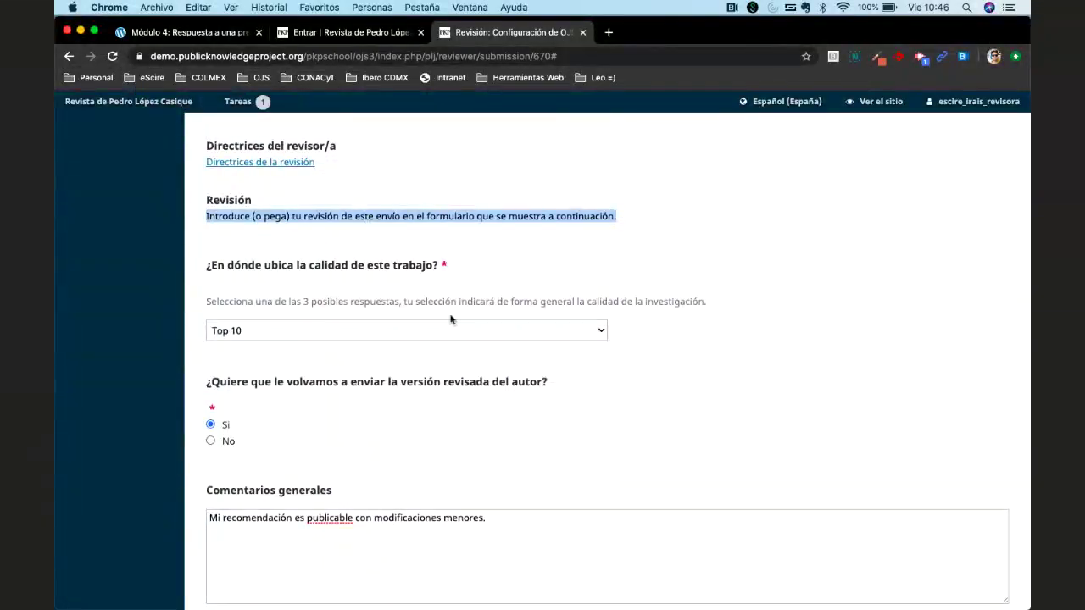
scroll(450, 318, "down", 3)
scroll(646, 458, "up", 2)
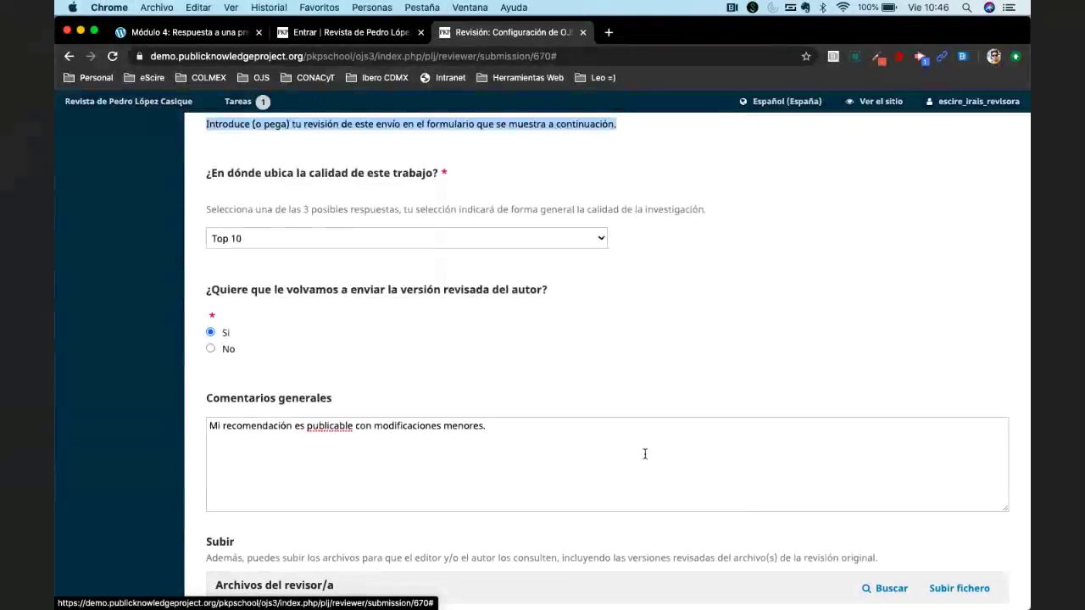
scroll(645, 455, "up", 5)
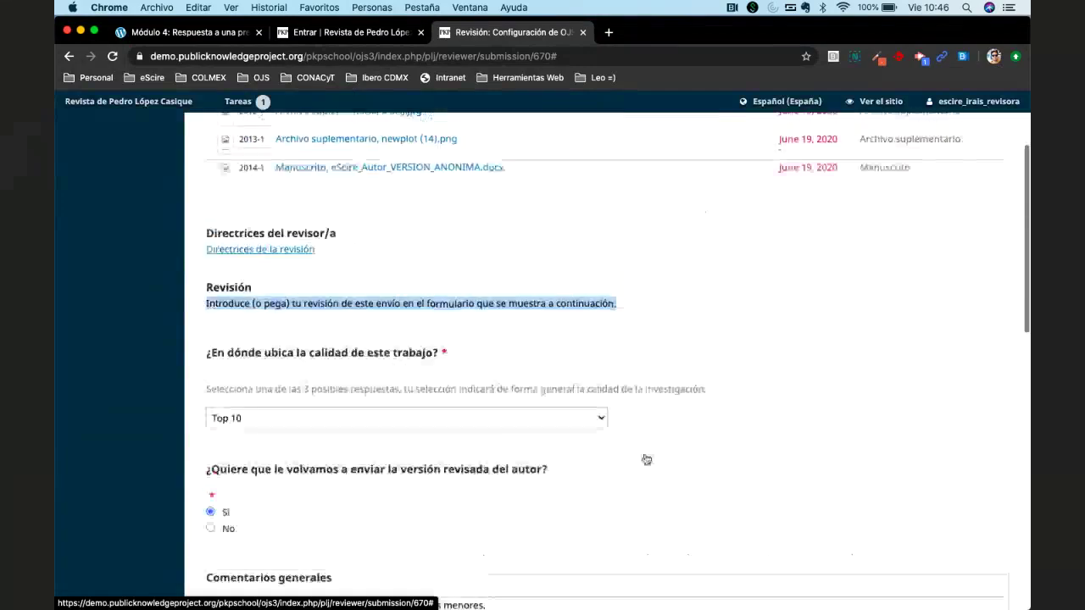
scroll(645, 459, "up", 2)
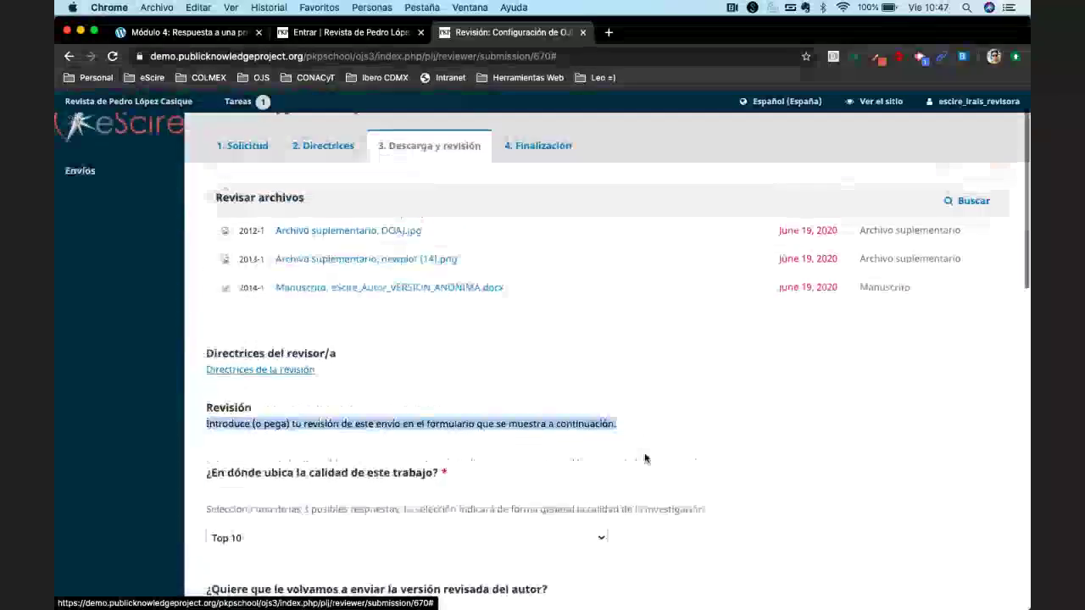
left_click(496, 365)
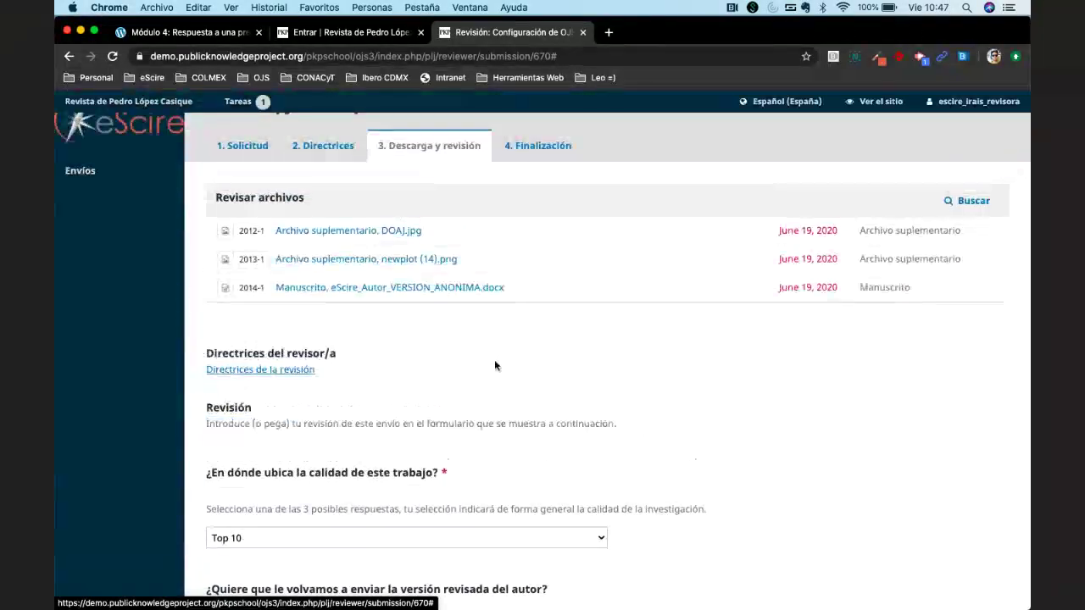
Download the anonymised Manuscrito .docx, confirm Abandonar, and open the file in Word.
left_click(388, 288)
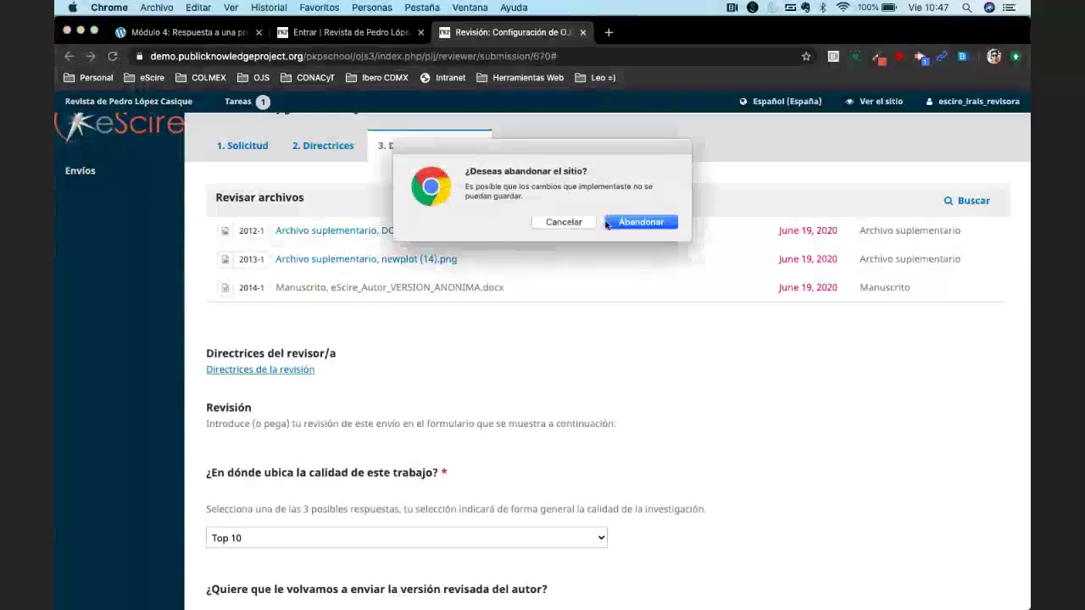
left_click(629, 223)
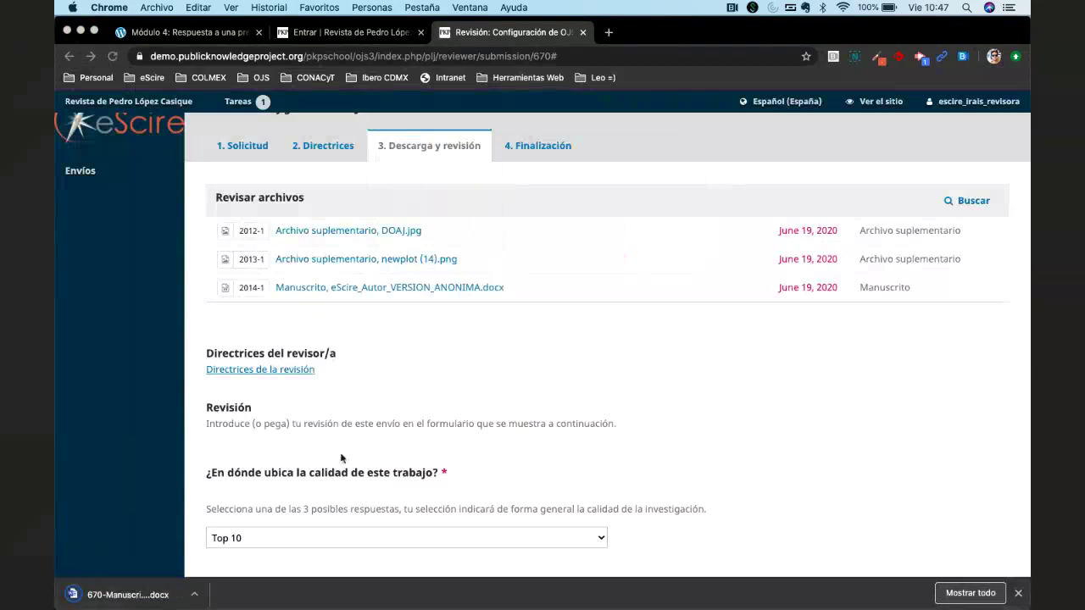
left_click(118, 597)
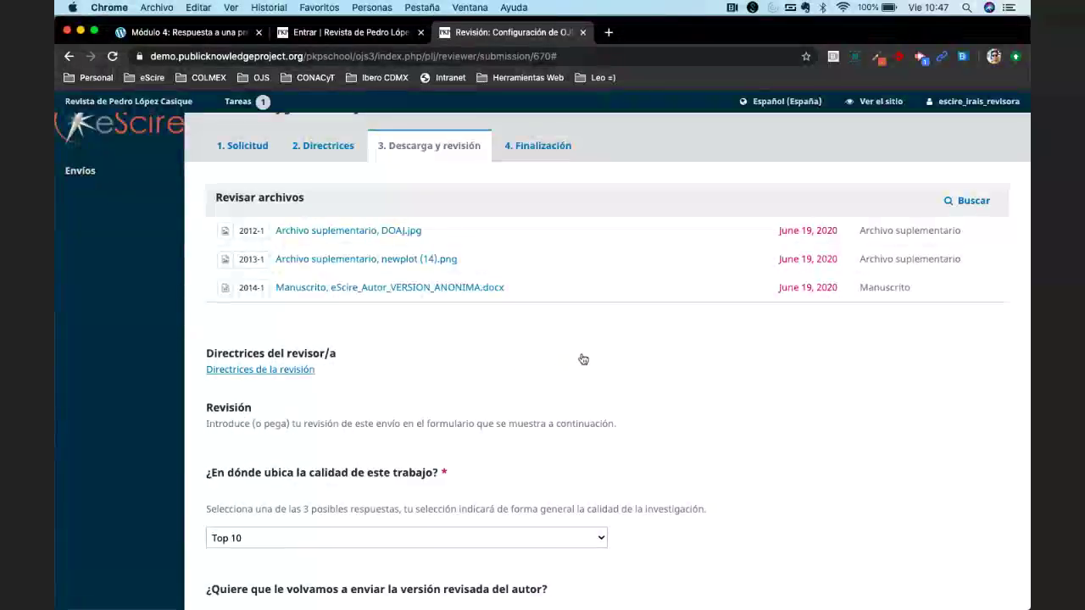
mouse_move(513, 597)
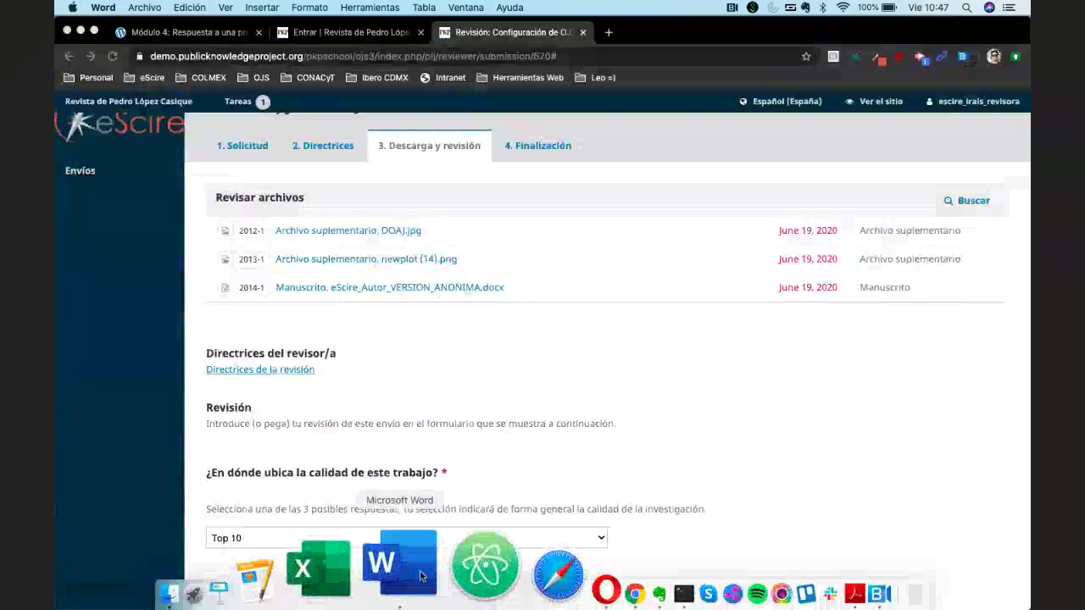
Bring up the manuscript and highlight the Open Journal Systems paragraph in yellow.
left_click(421, 576)
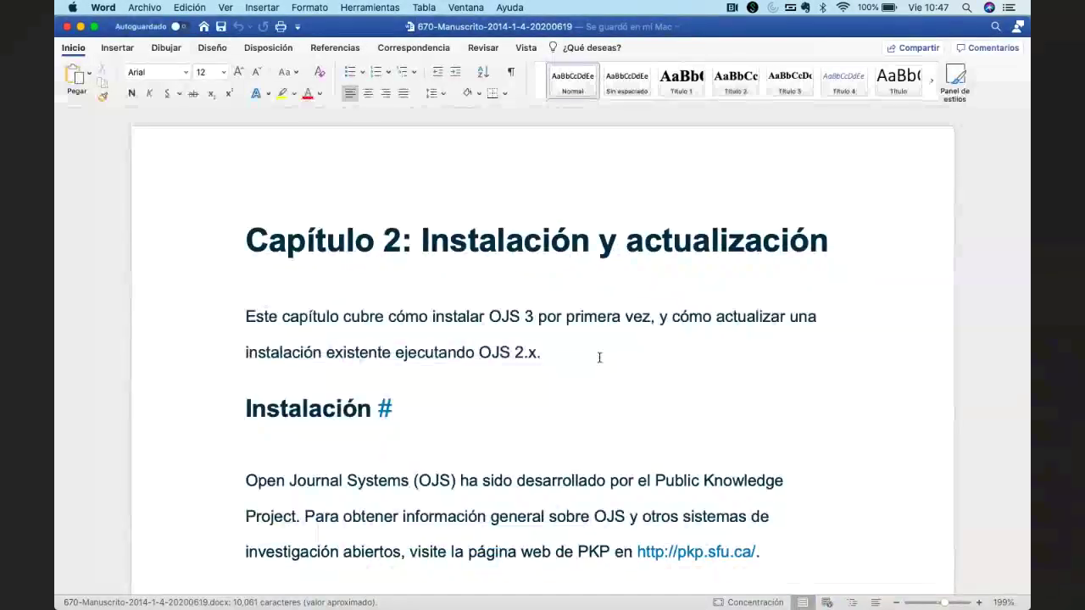
scroll(554, 410, "down", 5)
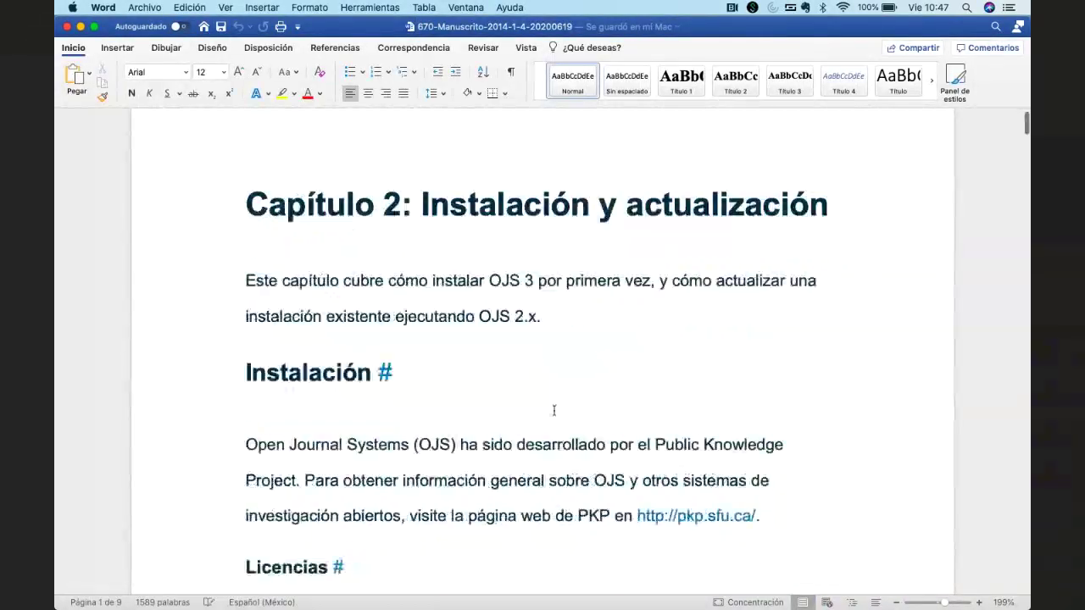
triple_click(251, 254)
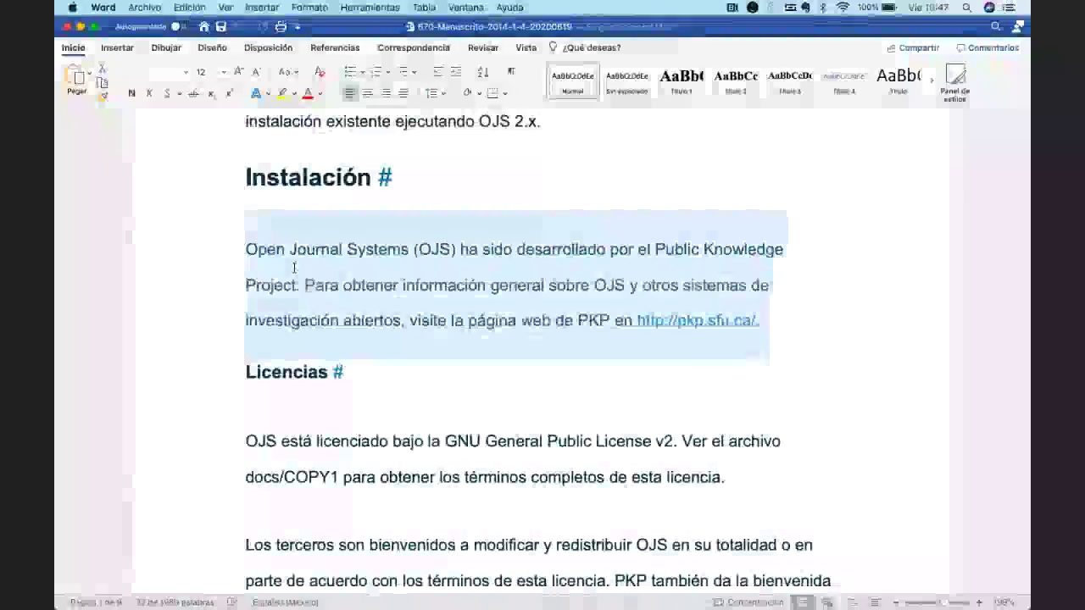
left_click(282, 93)
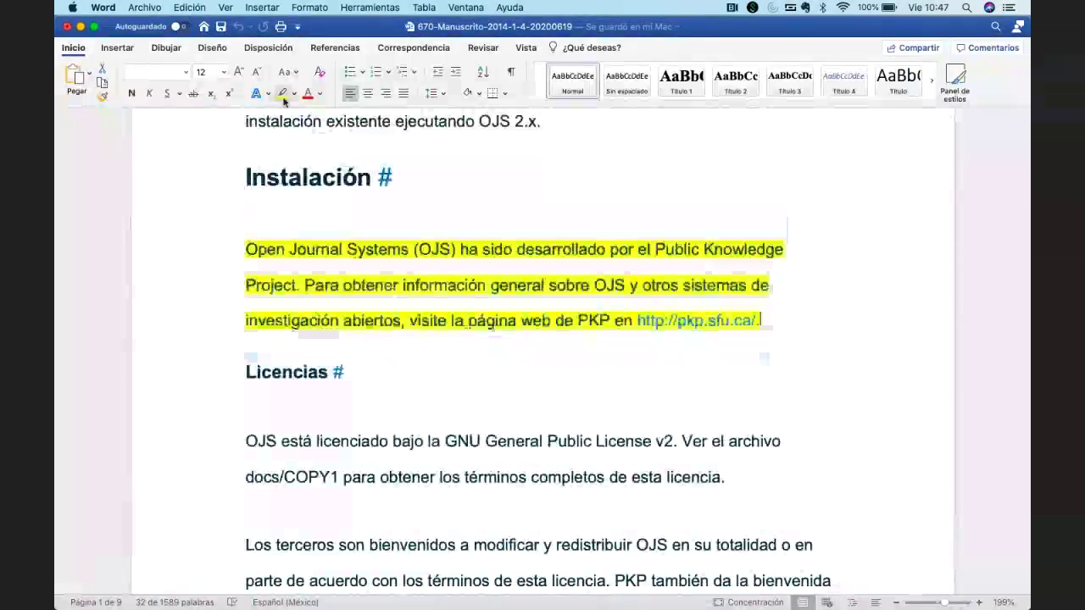
left_click(430, 320)
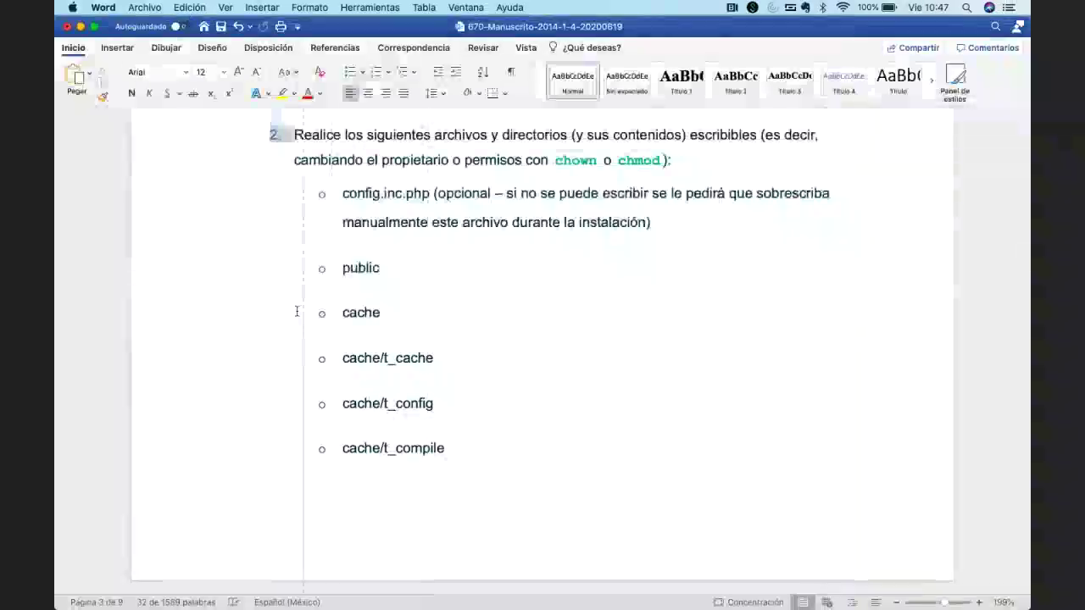
Highlight the writable-files list item and the TAG paragraph on page 7 in yellow.
left_click(309, 135, "shift")
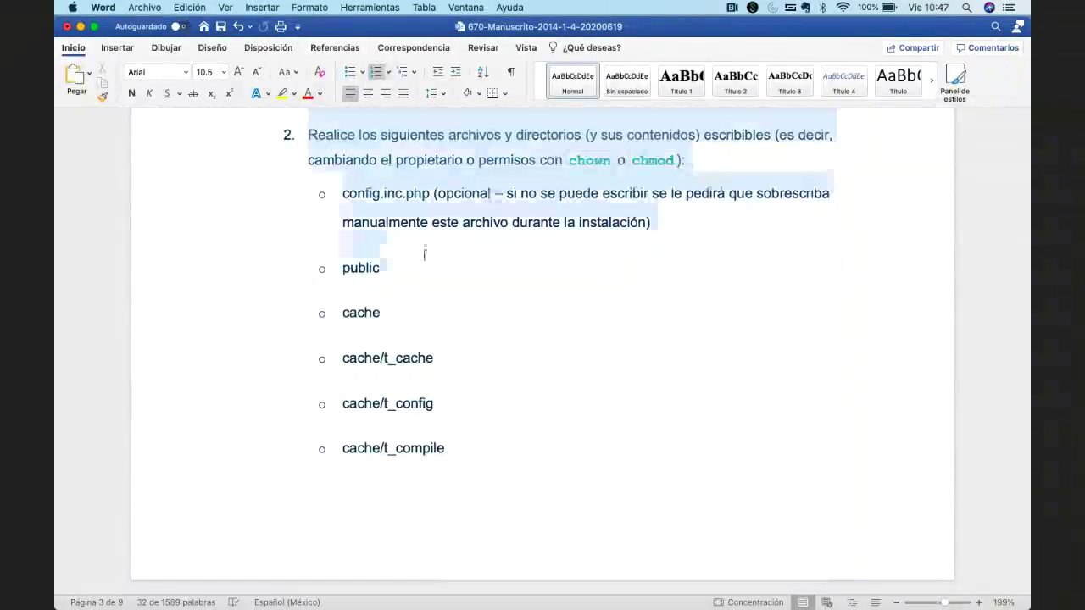
left_click(283, 95)
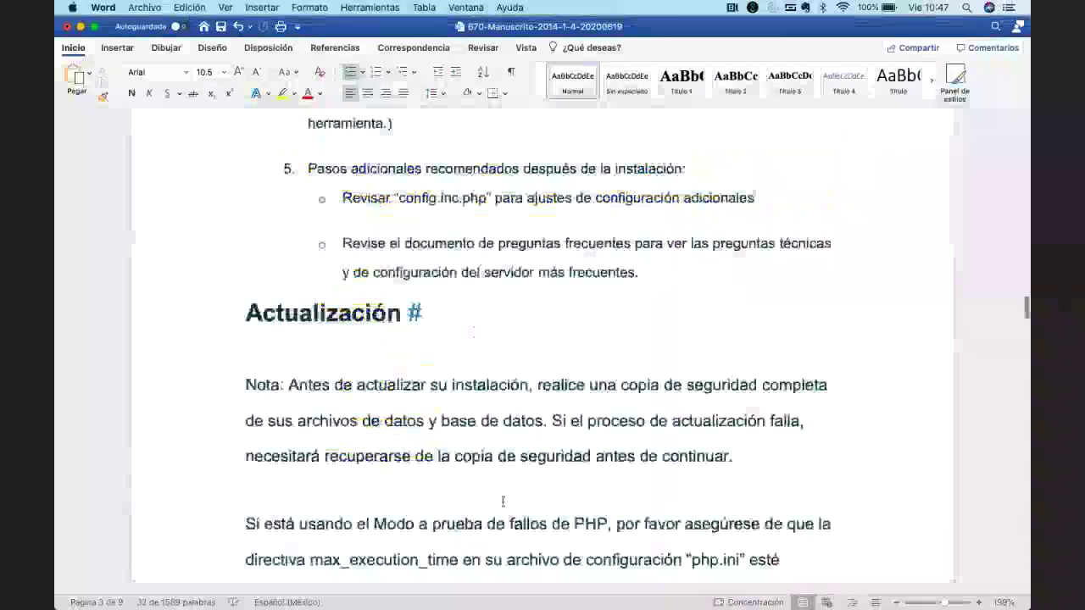
scroll(502, 501, "down", 15)
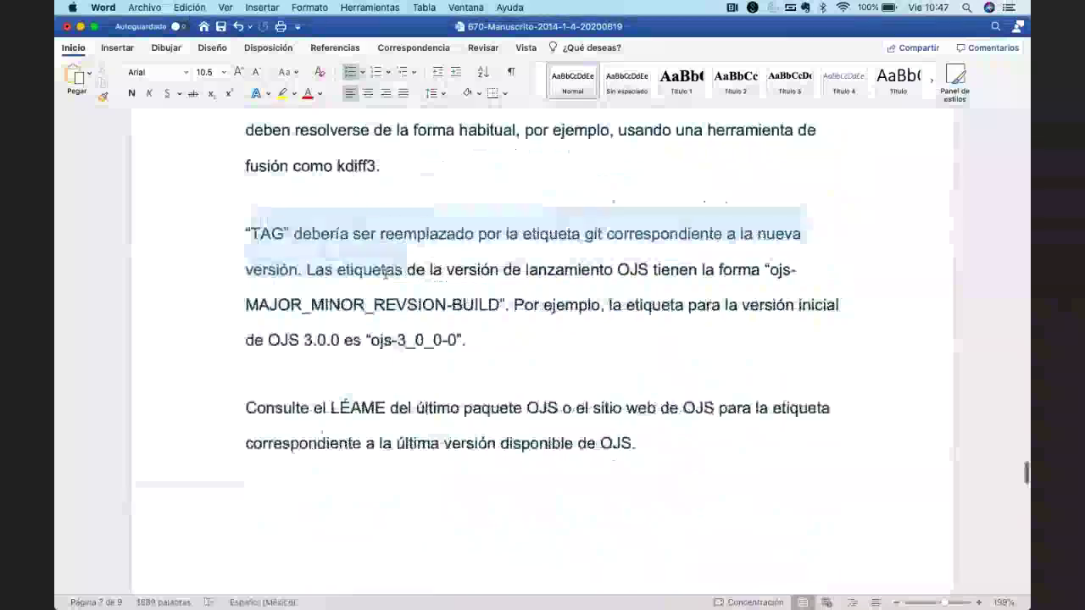
left_click_drag(247, 233, 467, 340)
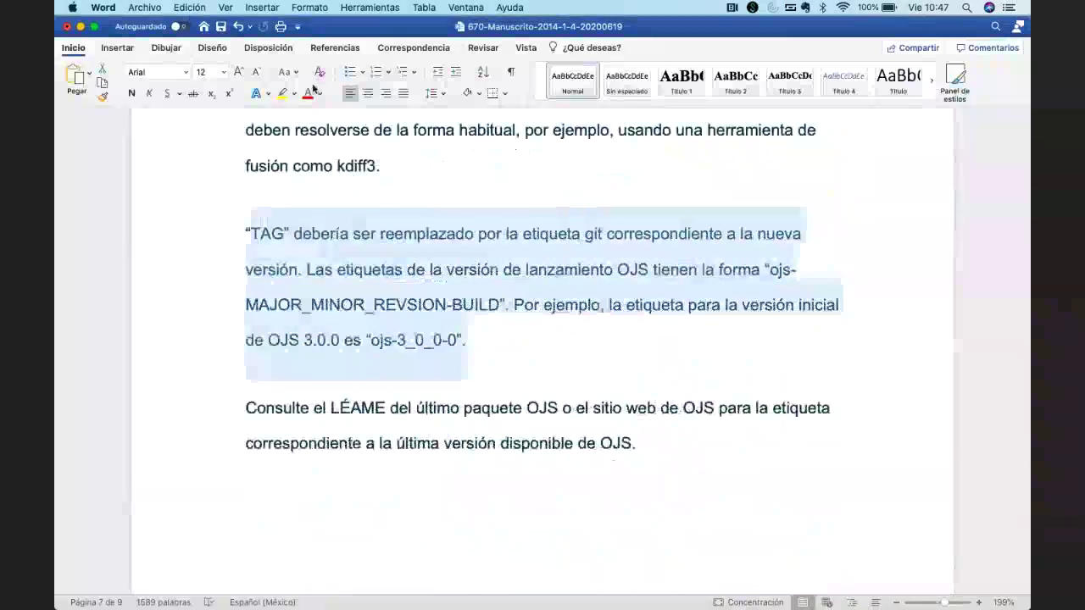
left_click(283, 93)
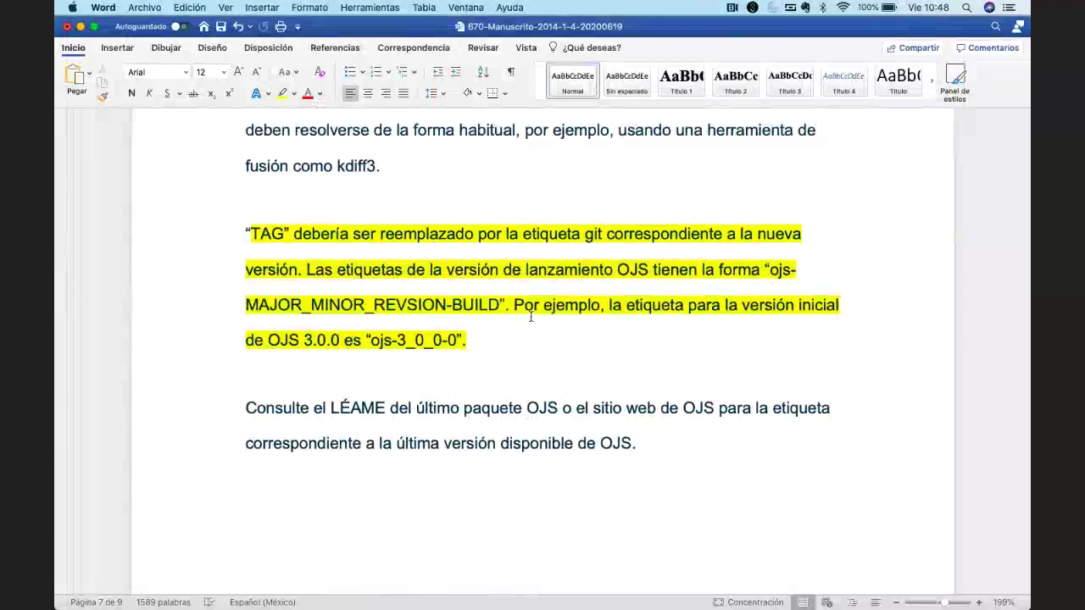
Return to Chrome, cancel the unsaved-changes prompt, and view the five Directrices de la revisión.
mouse_move(522, 585)
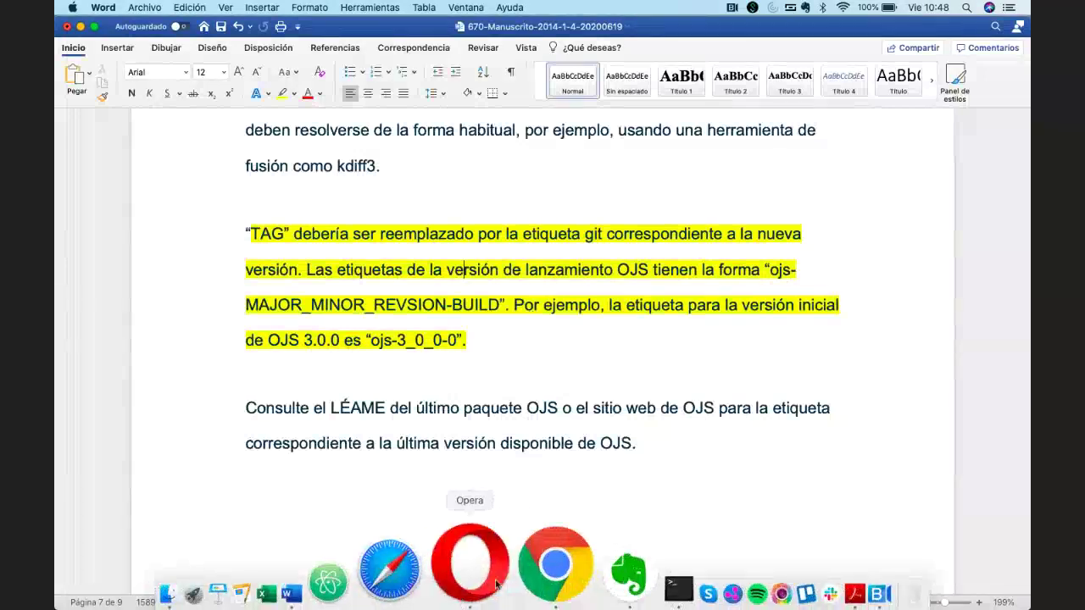
left_click(521, 557)
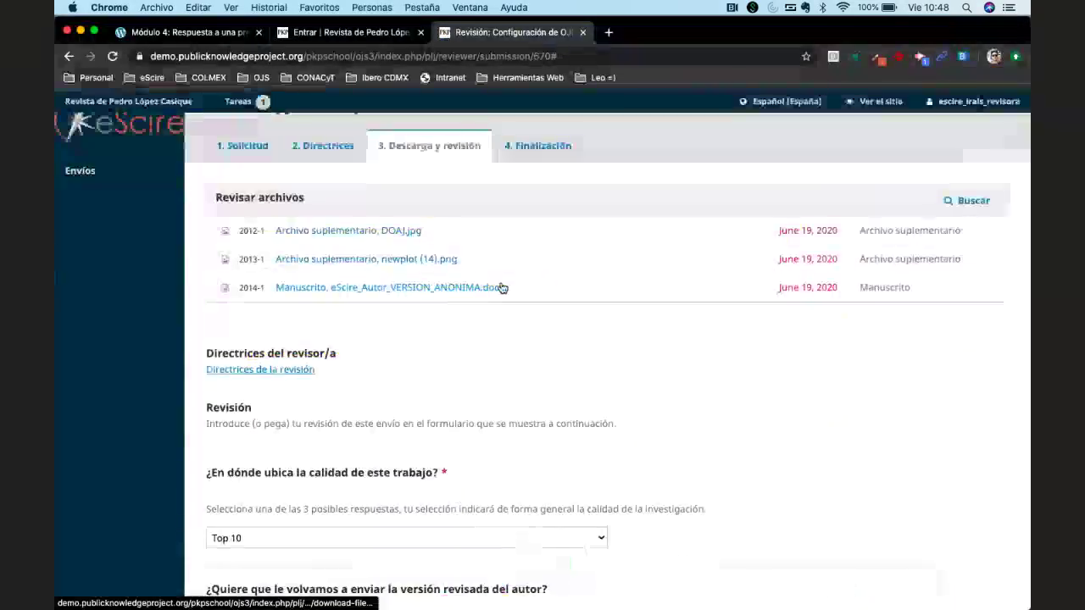
left_click(319, 147)
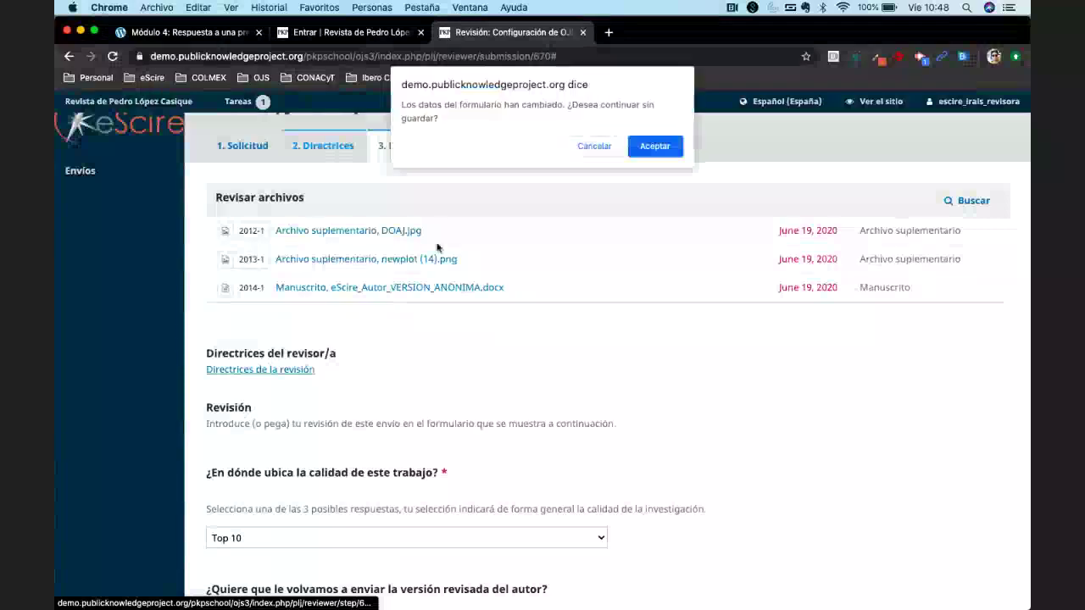
left_click(592, 145)
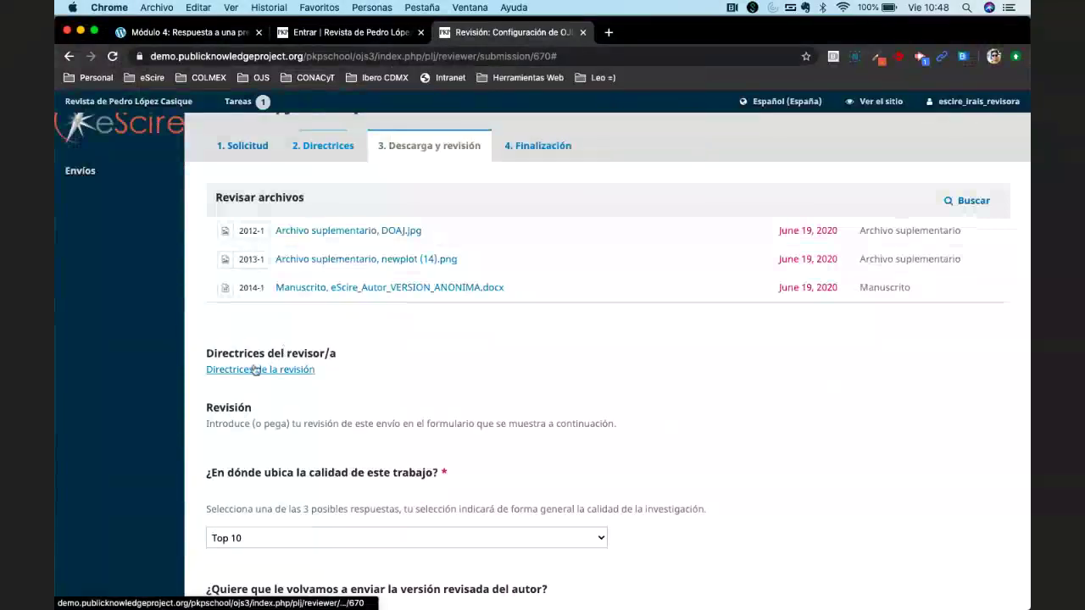
left_click(279, 370)
left_click_drag(394, 406, 602, 407)
left_click(633, 414)
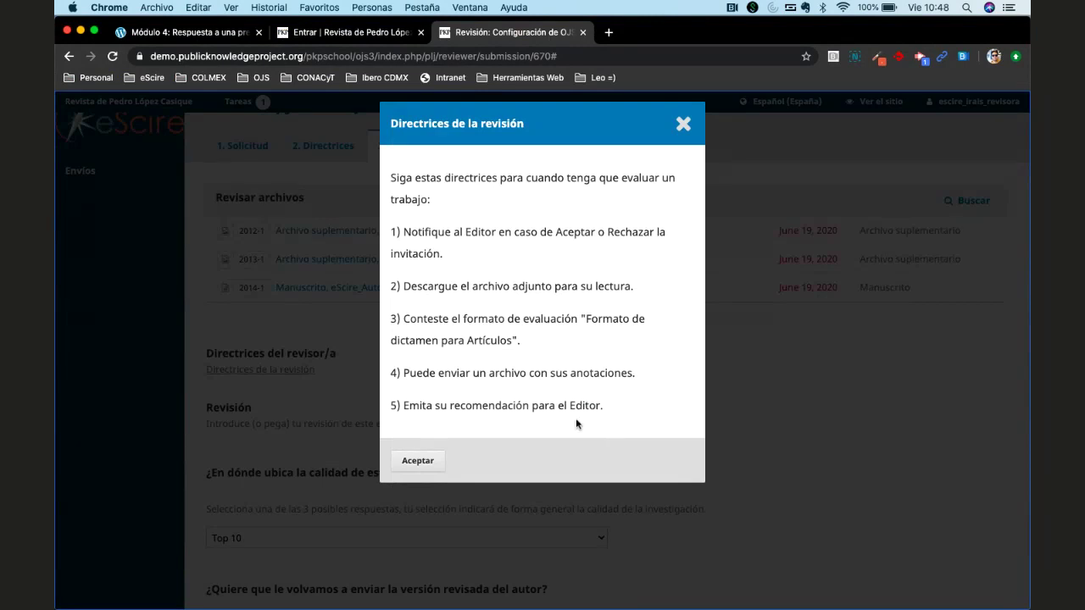
Close the review guidelines, check the reviewer files heading, and look over the guidelines once more.
left_click(683, 127)
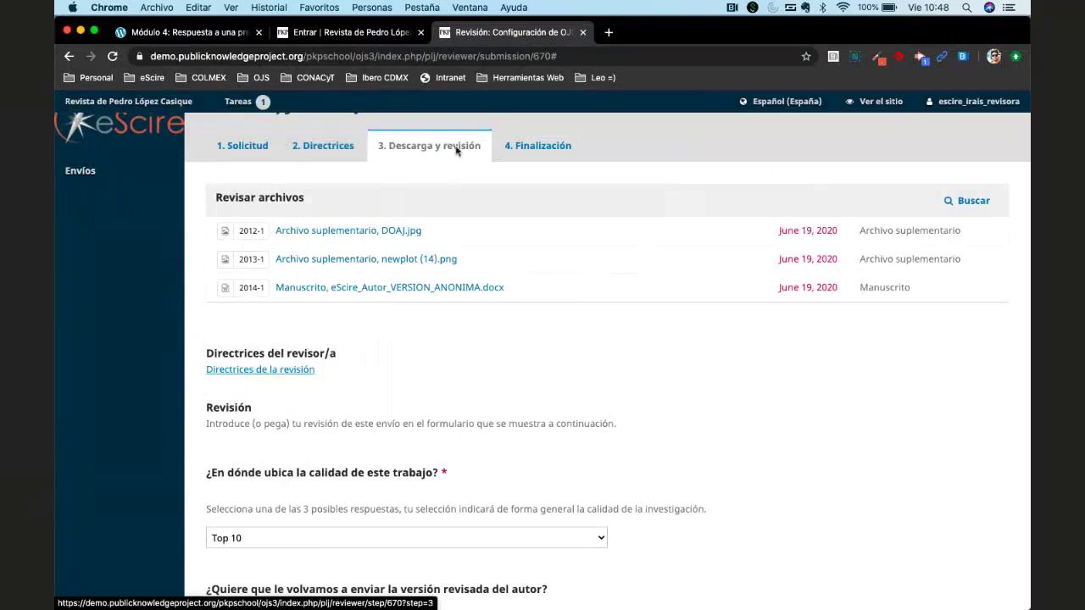
scroll(468, 416, "down", 10)
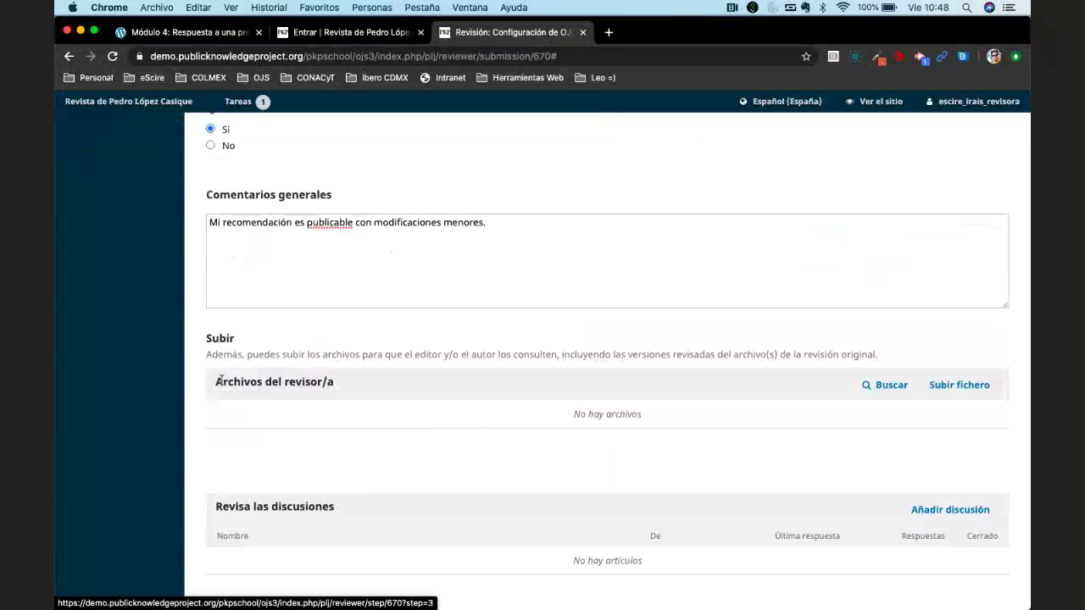
left_click_drag(216, 385, 341, 387)
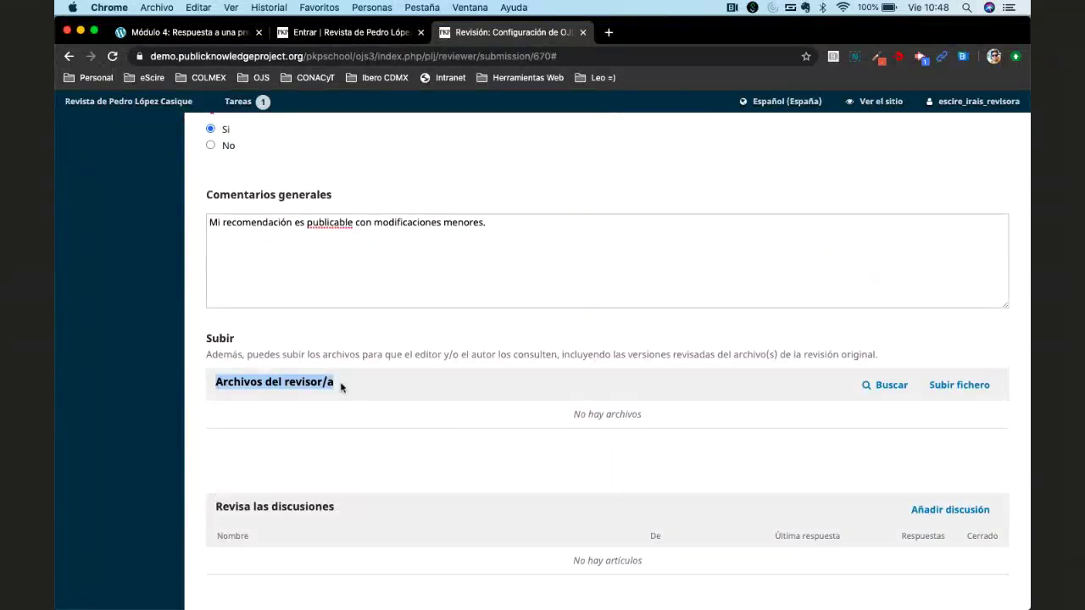
scroll(341, 388, "up", 6)
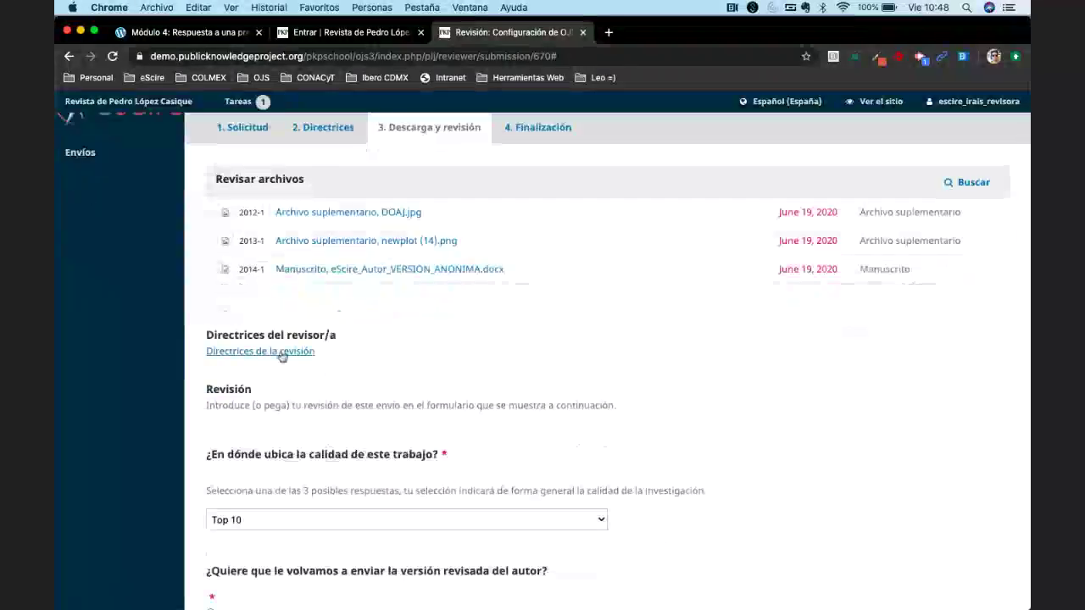
left_click(282, 354)
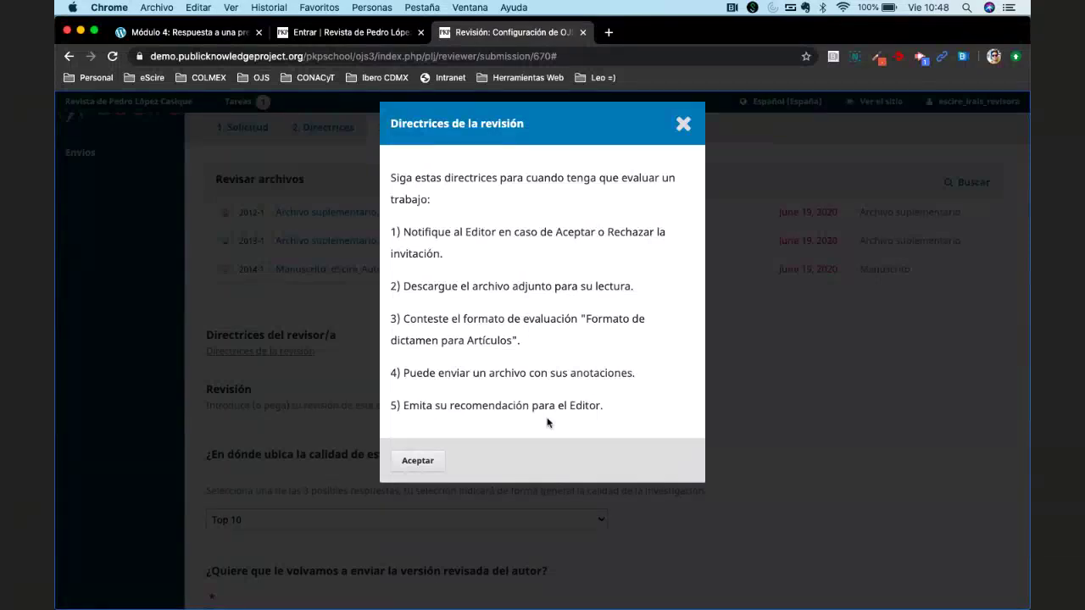
left_click(683, 127)
Scroll to the empty Subir section, then switch to the manuscript in Microsoft Word.
scroll(416, 417, "down", 5)
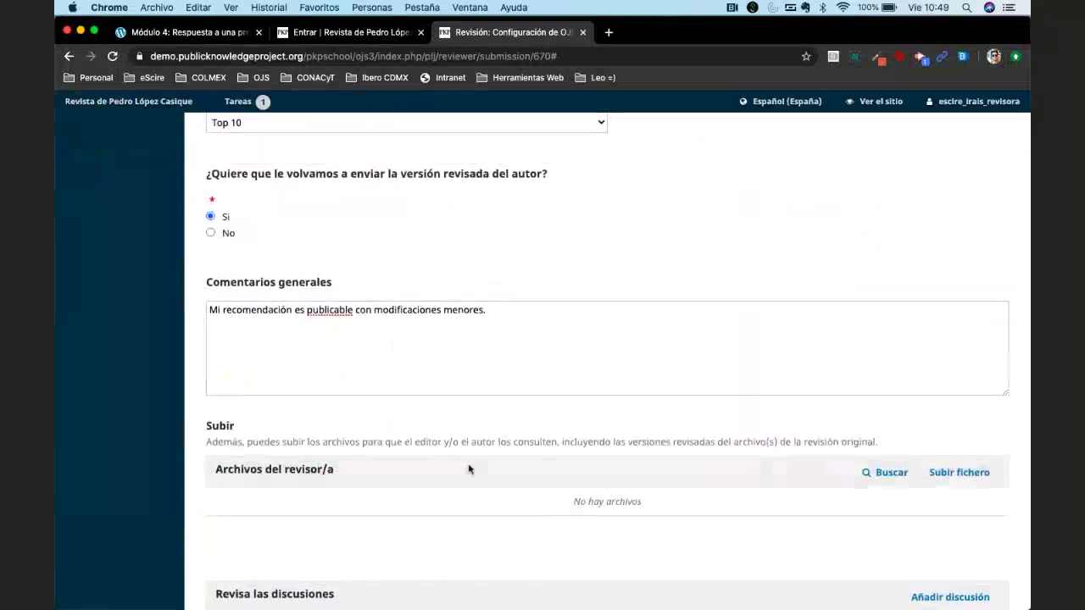
scroll(587, 464, "up", 5)
scroll(587, 465, "down", 10)
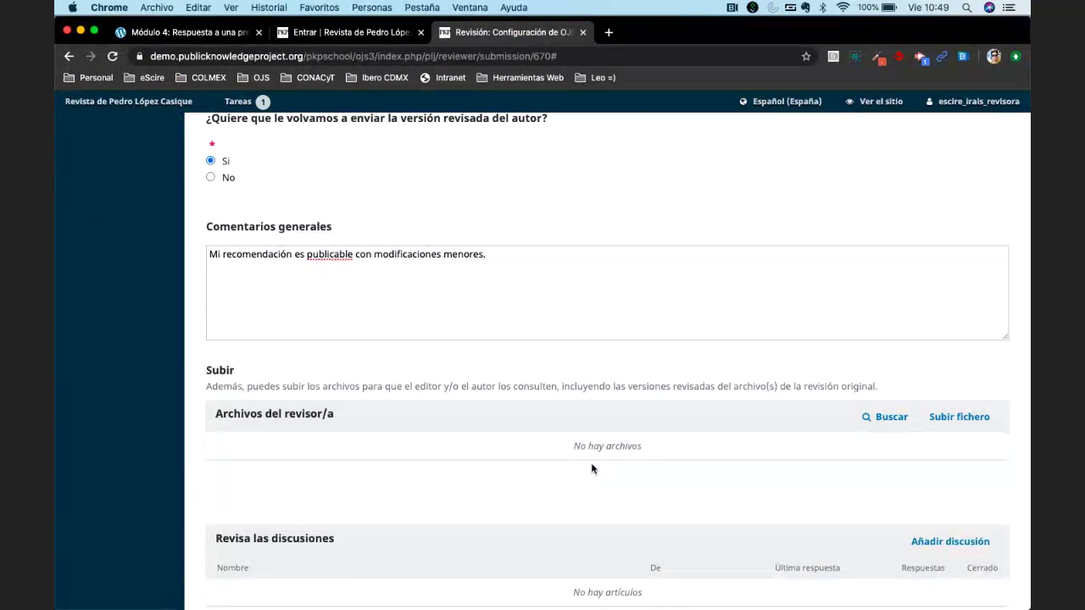
scroll(592, 469, "down", 2)
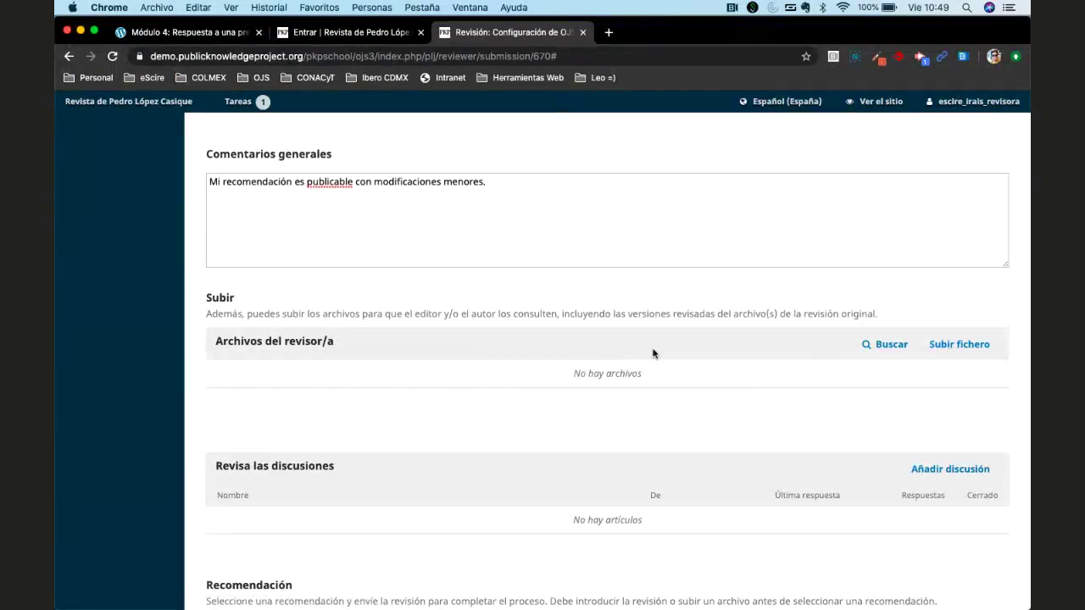
scroll(653, 353, "up", 10)
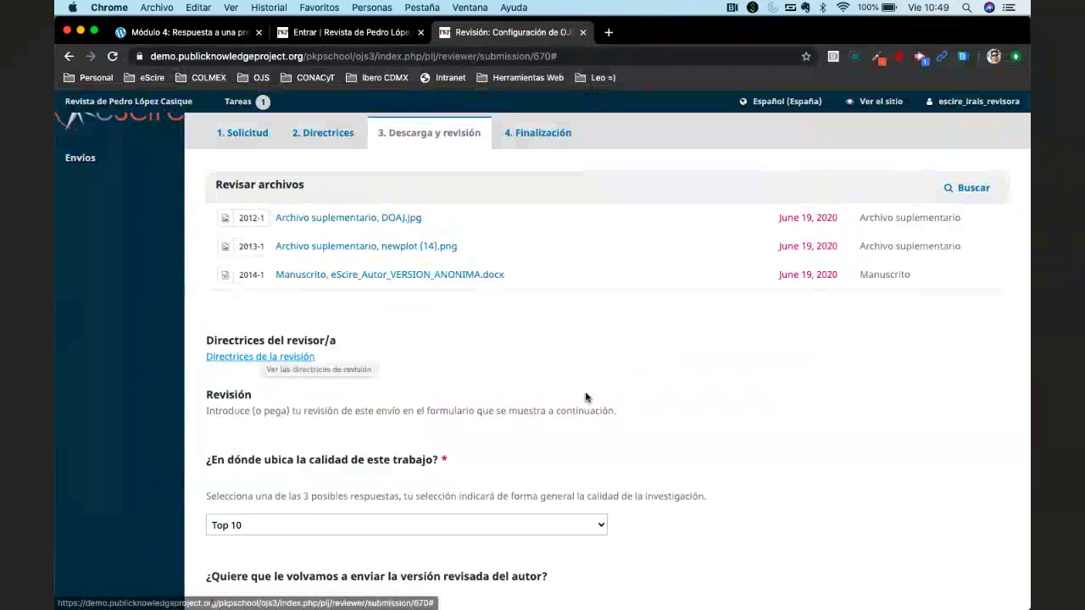
scroll(585, 395, "down", 5)
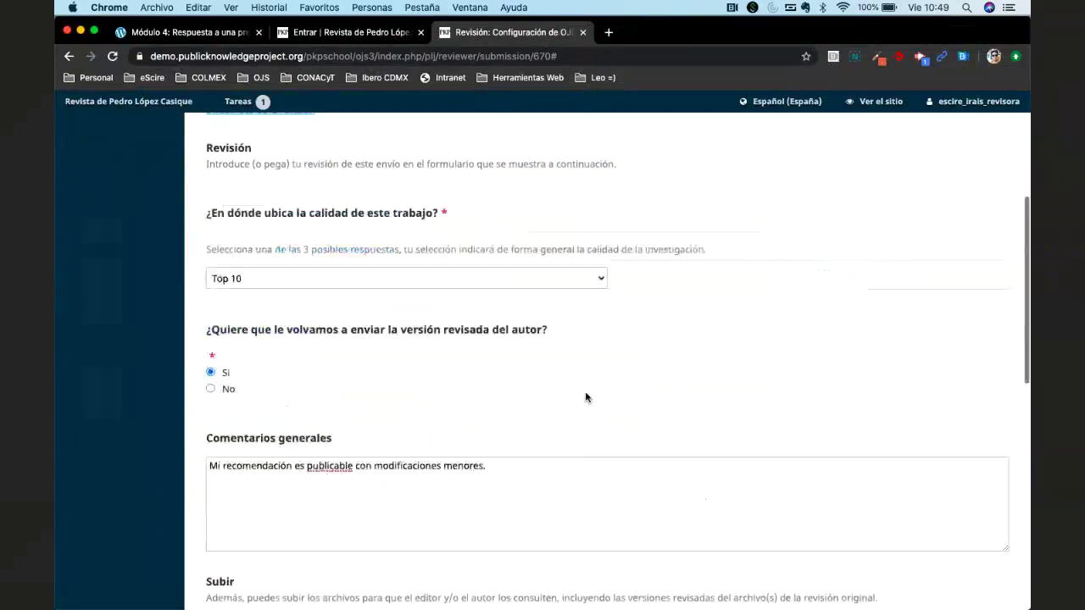
mouse_move(441, 584)
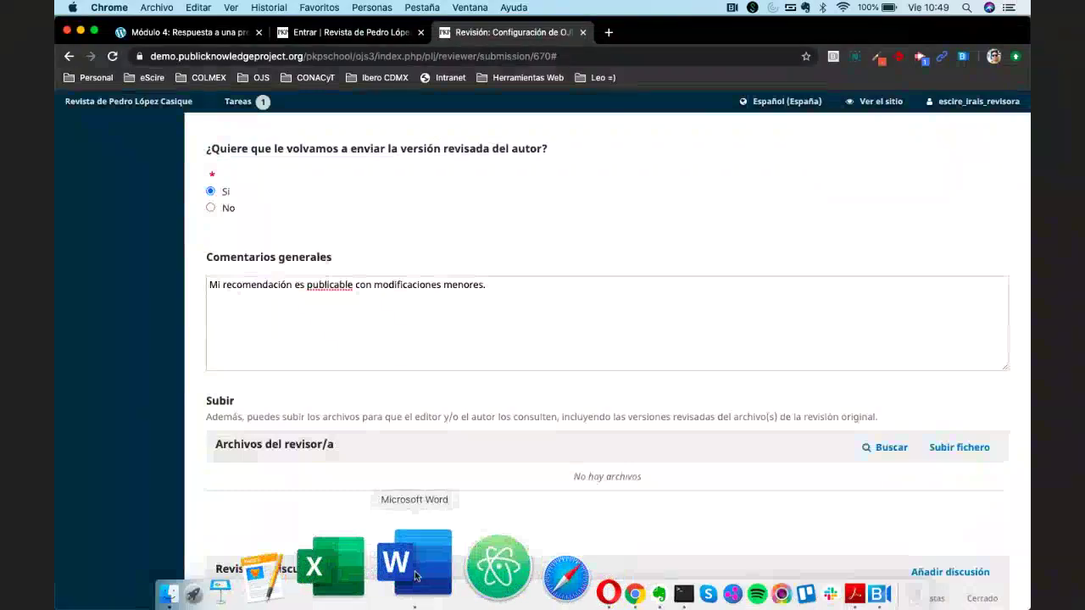
left_click(415, 576)
Save the manuscript as Archivo_Irais_Revisora.docx in Descargas and close the document.
scroll(500, 372, "up", 20)
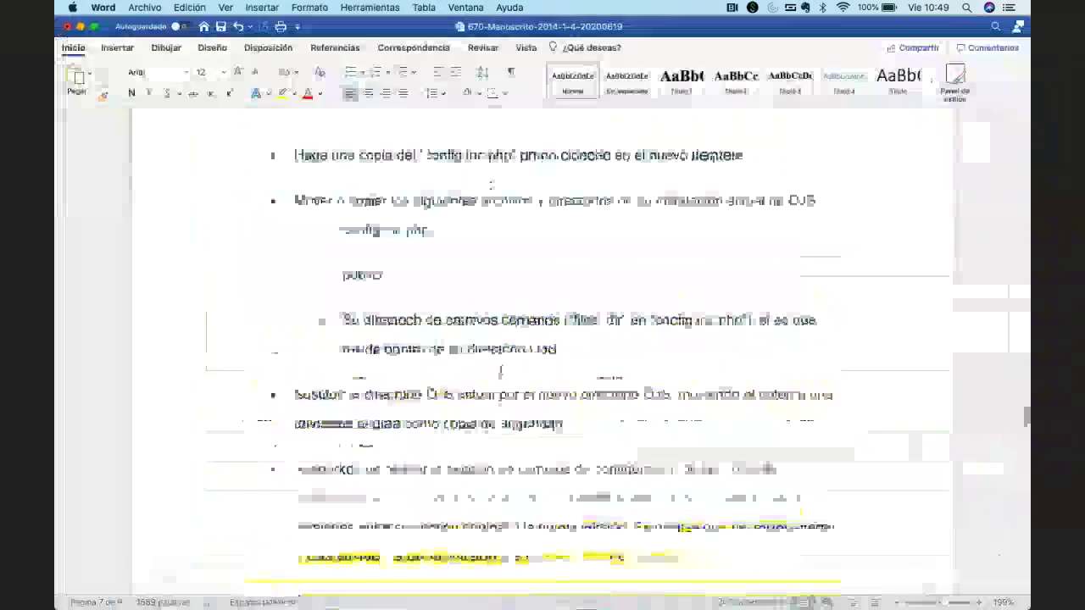
scroll(500, 368, "up", 20)
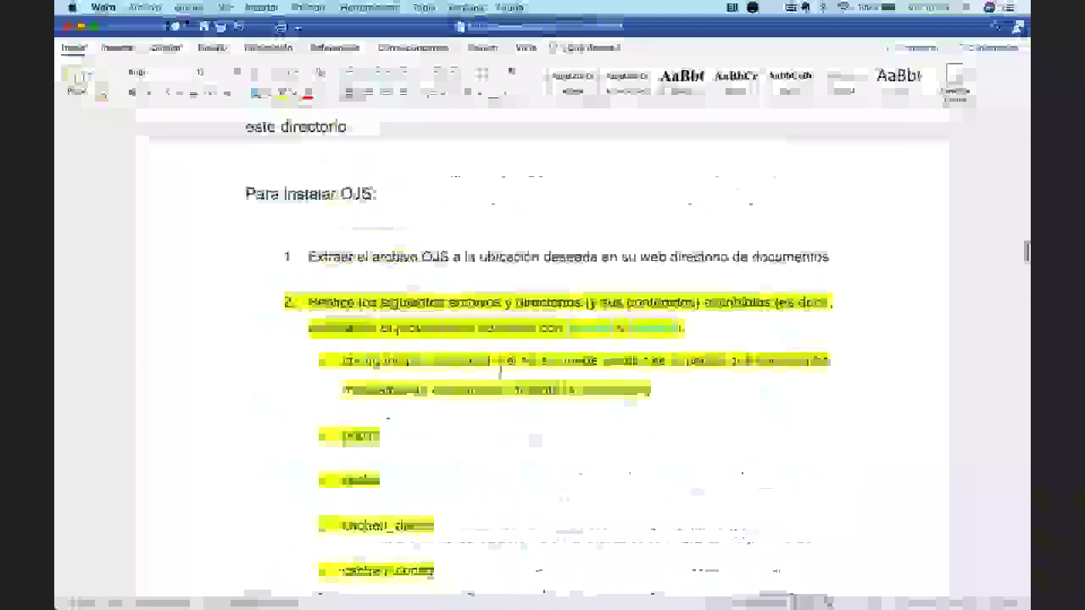
scroll(500, 368, "up", 15)
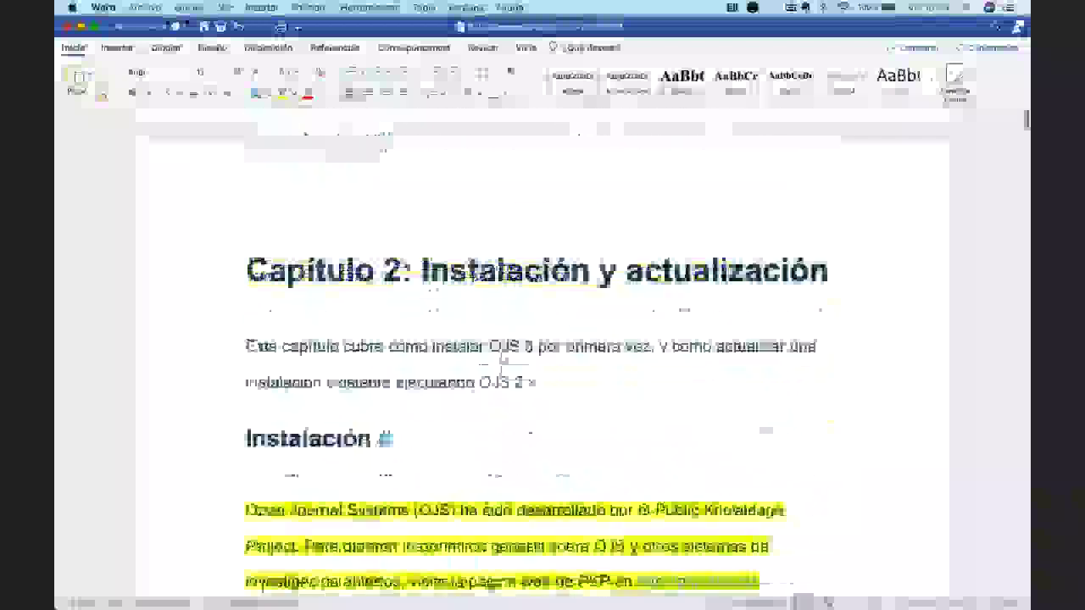
left_click(144, 8)
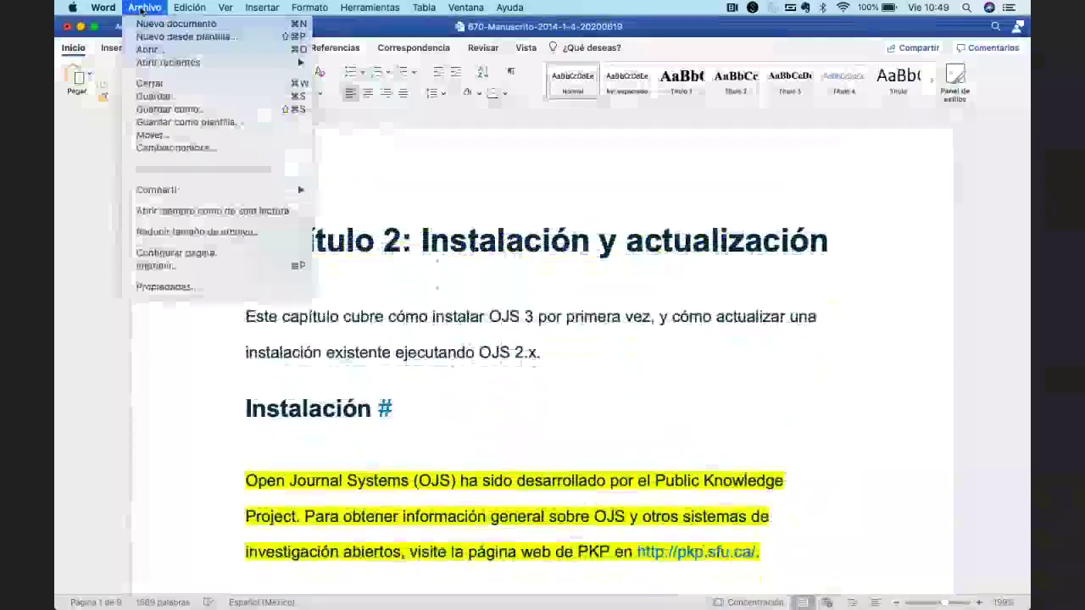
left_click(429, 275)
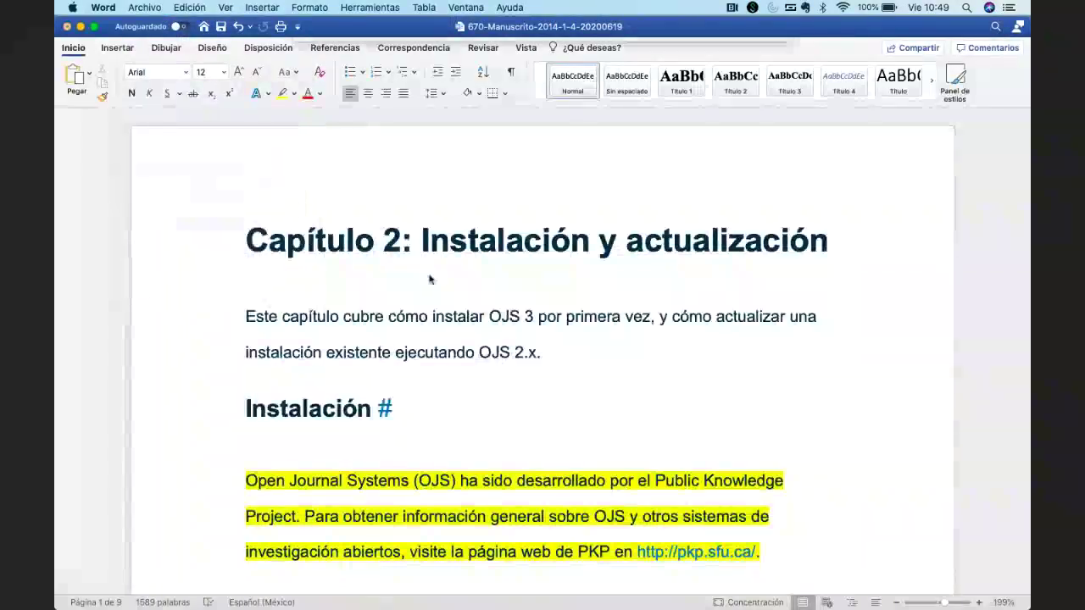
key("super+shift+s")
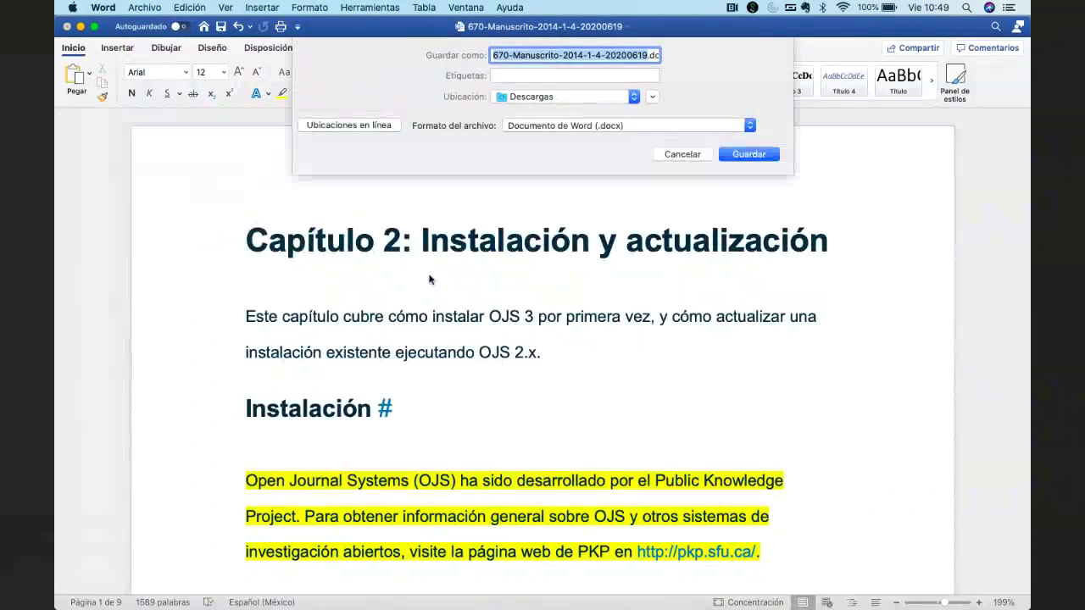
type("Archivo")
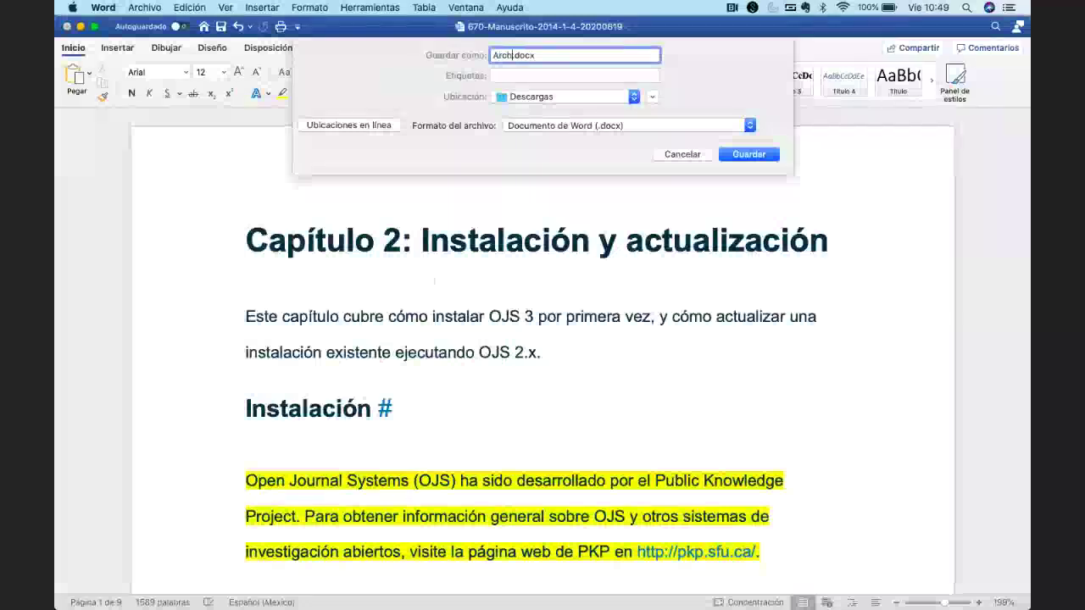
type("_Ira")
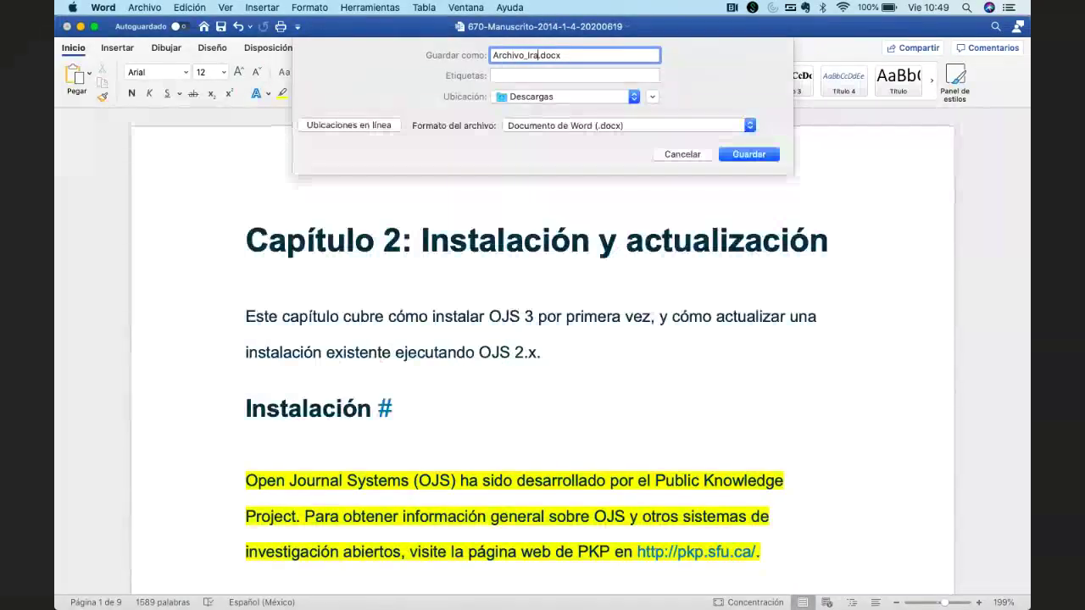
type("in")
type("_")
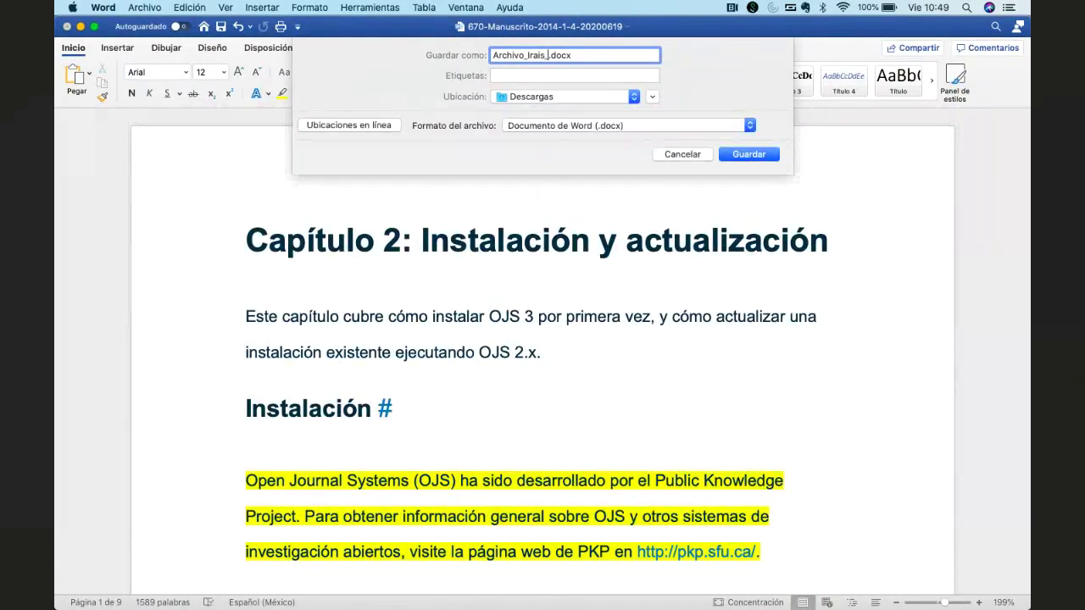
type("Revisao")
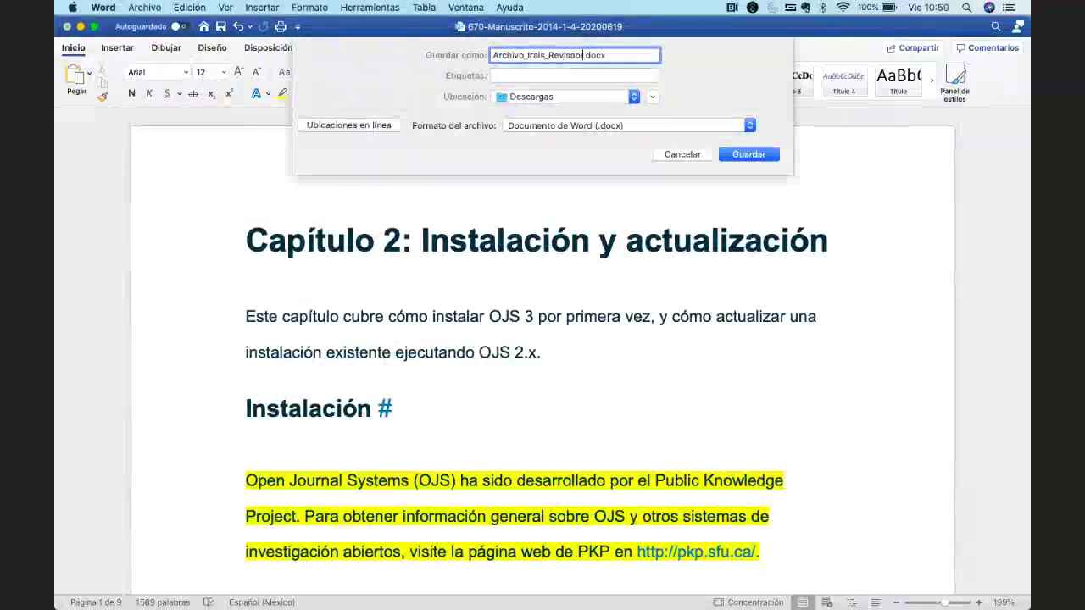
type("ra")
key("BackSpace")
key("BackSpace")
key("BackSpace")
key("BackSpace")
type("ora")
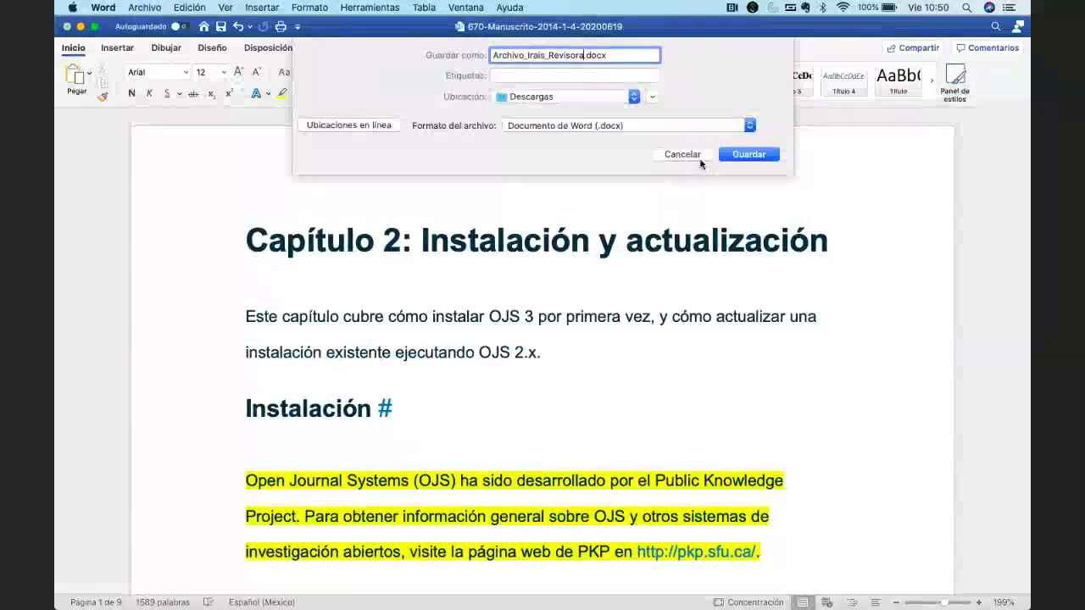
key("Escape")
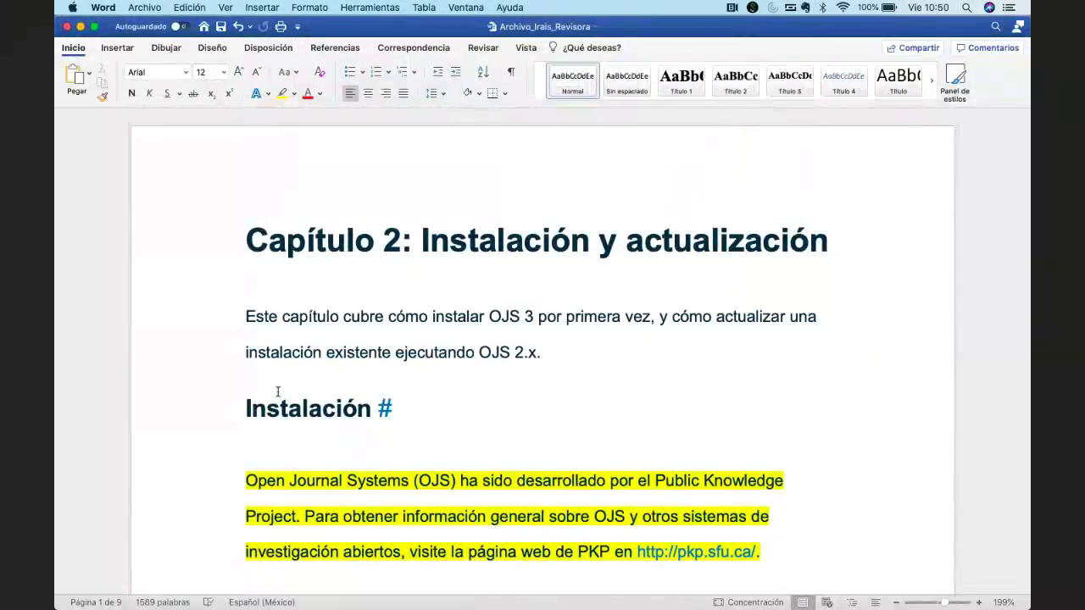
left_click(67, 26)
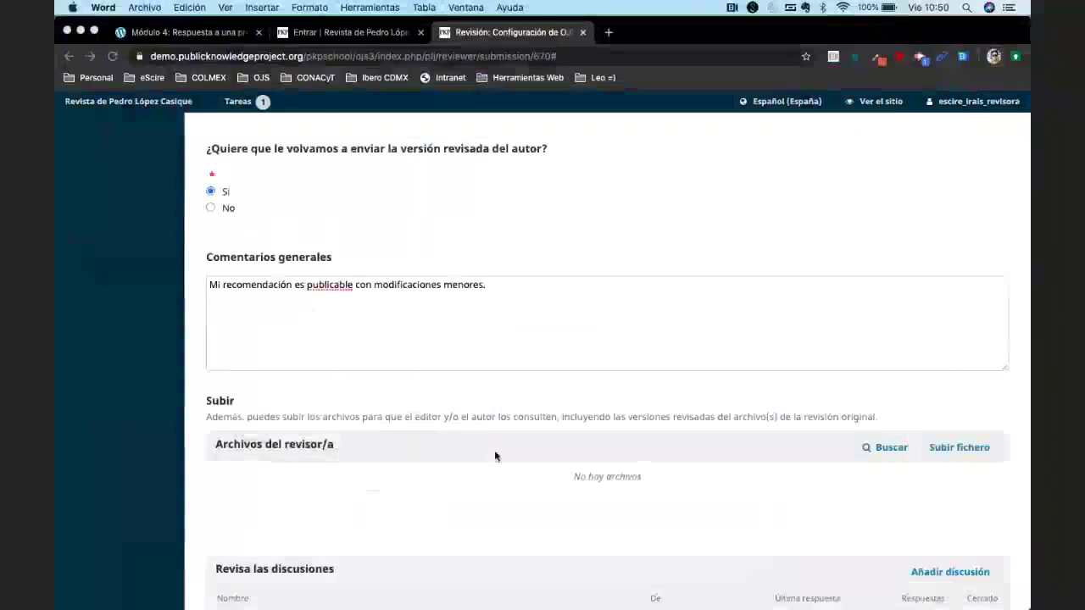
Upload Archivo_Irais_Revisora.docx from the computer as a reviewer file.
scroll(495, 456, "up", 2)
scroll(494, 453, "down", 5)
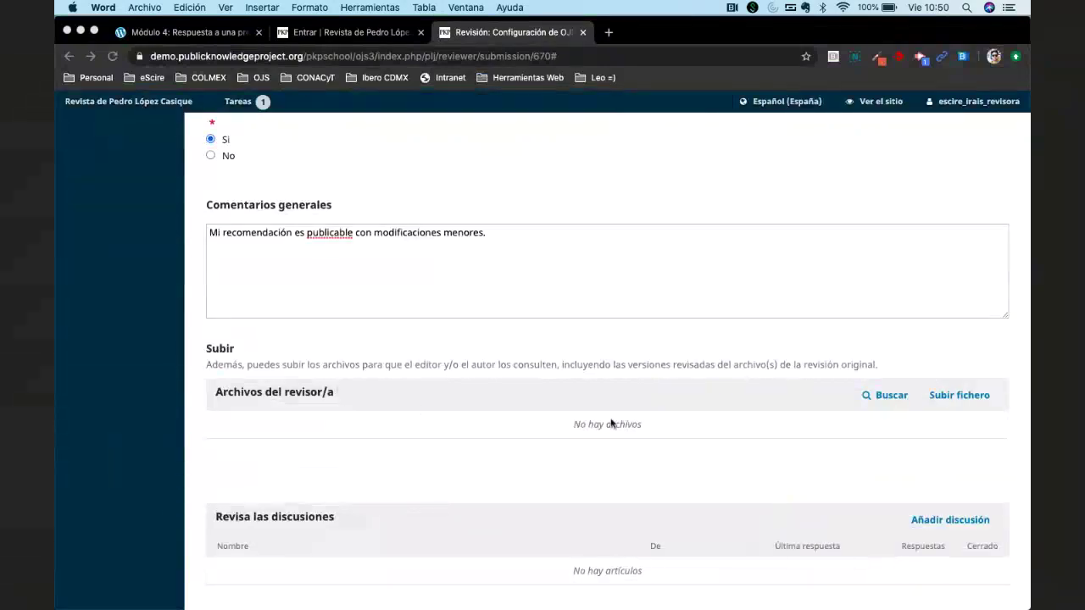
scroll(627, 420, "down", 1)
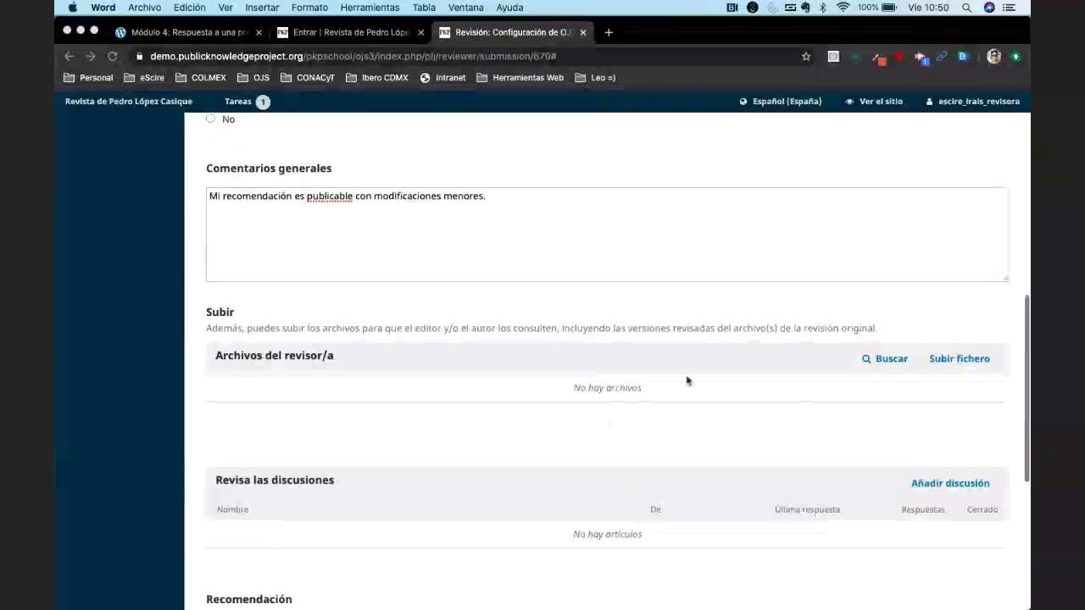
left_click(958, 363)
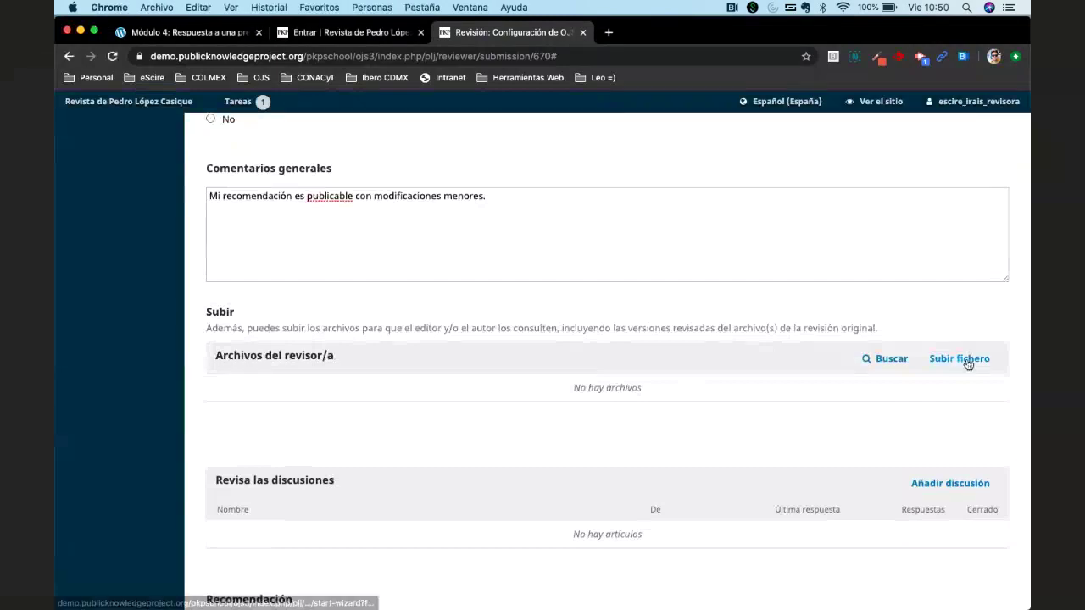
left_click(958, 361)
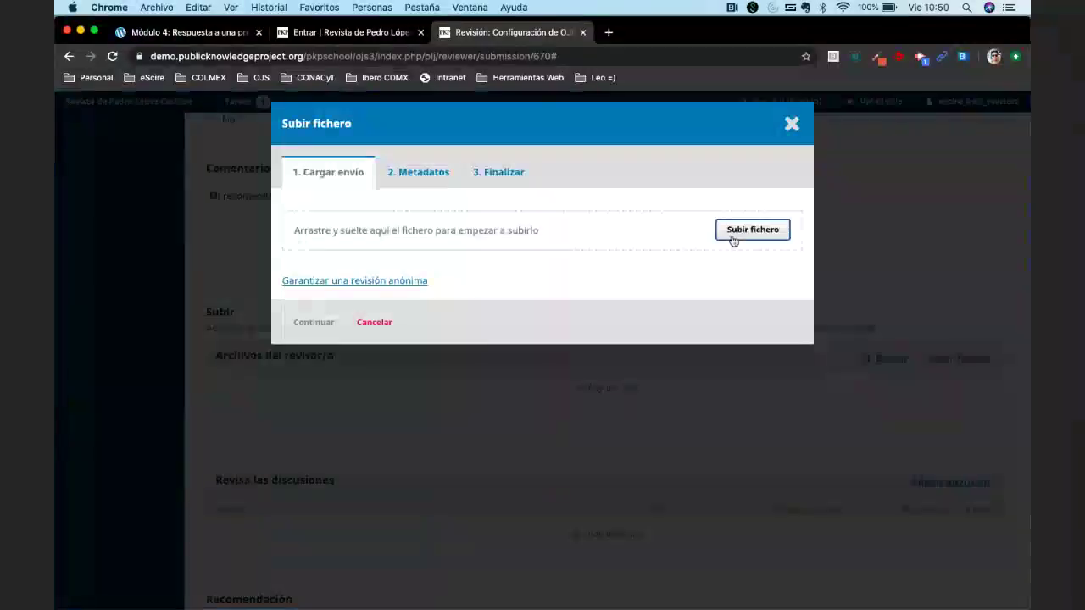
left_click(734, 234)
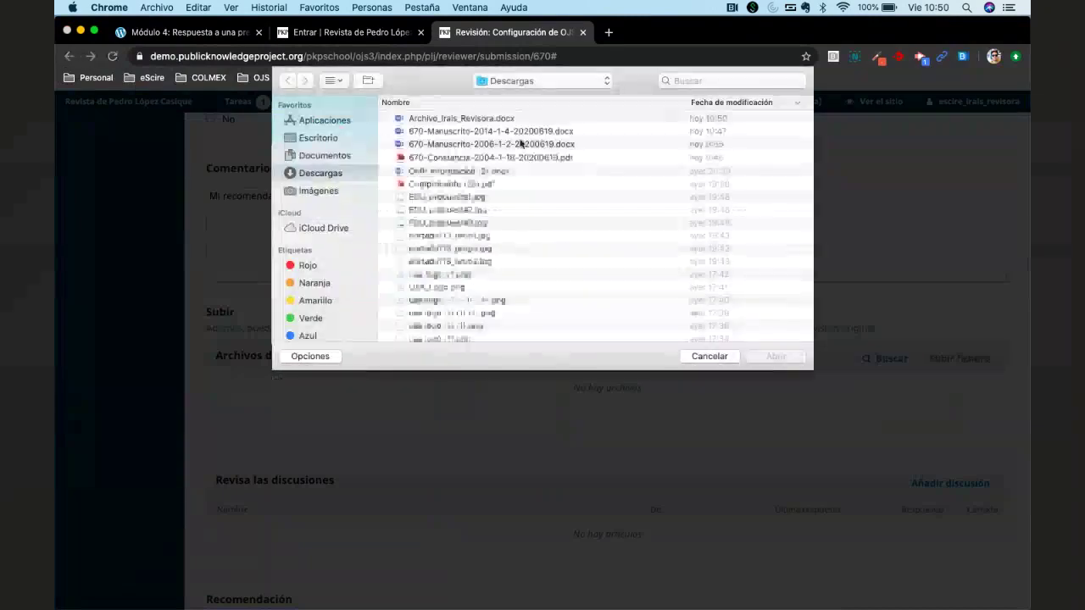
left_click(444, 120)
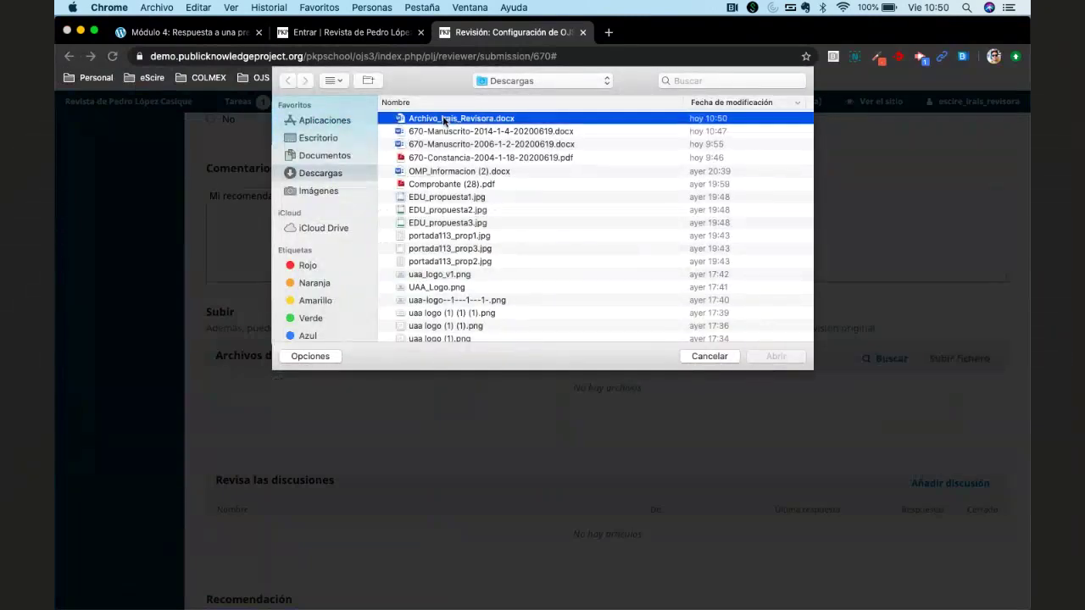
double_click(444, 120)
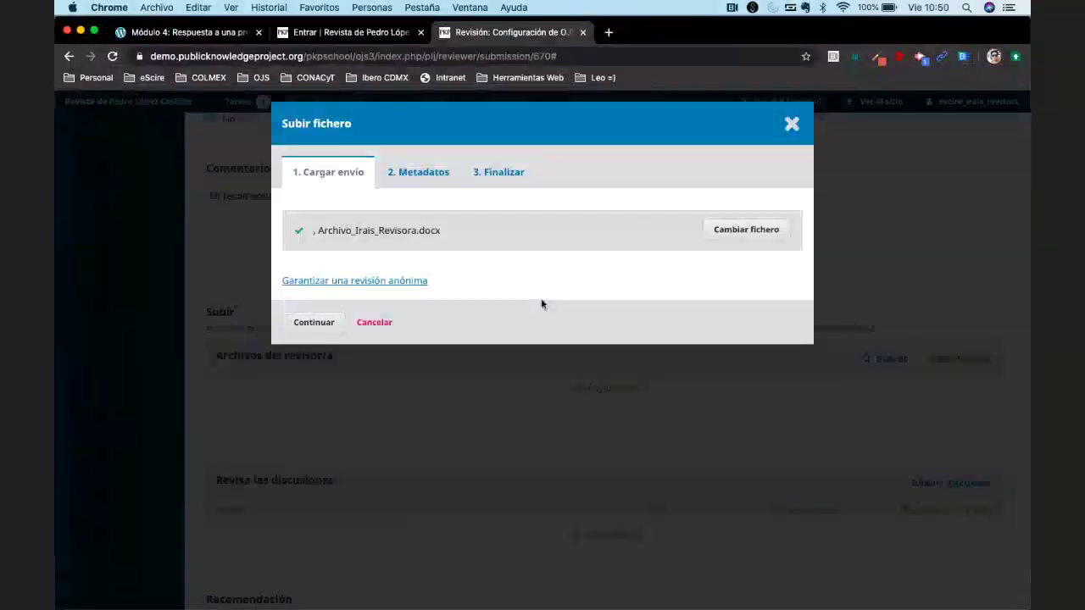
Accept the file's metadata and complete the upload wizard.
left_click(304, 323)
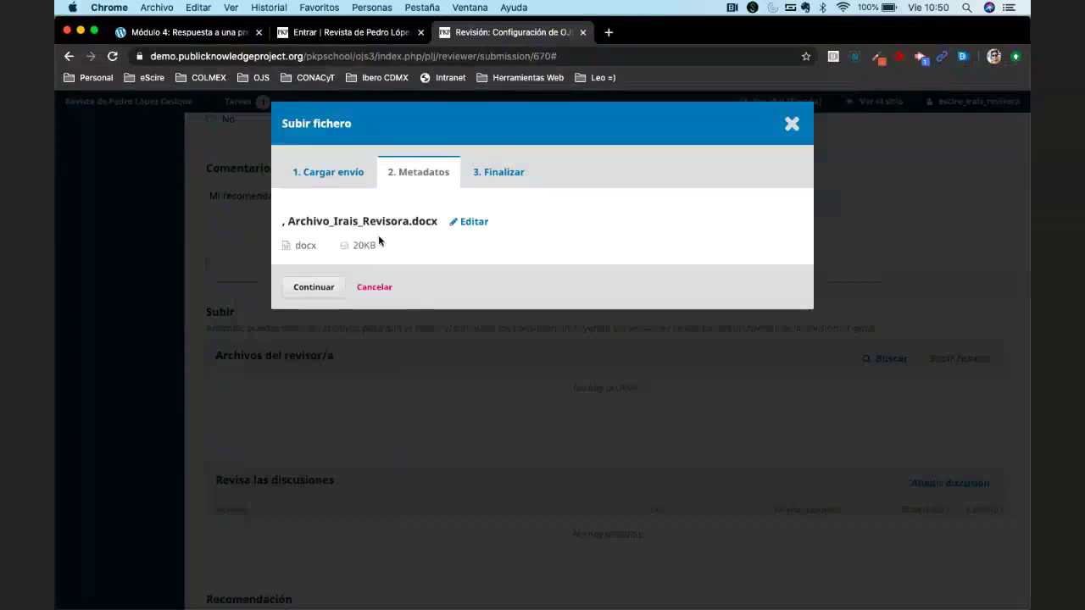
left_click(305, 288)
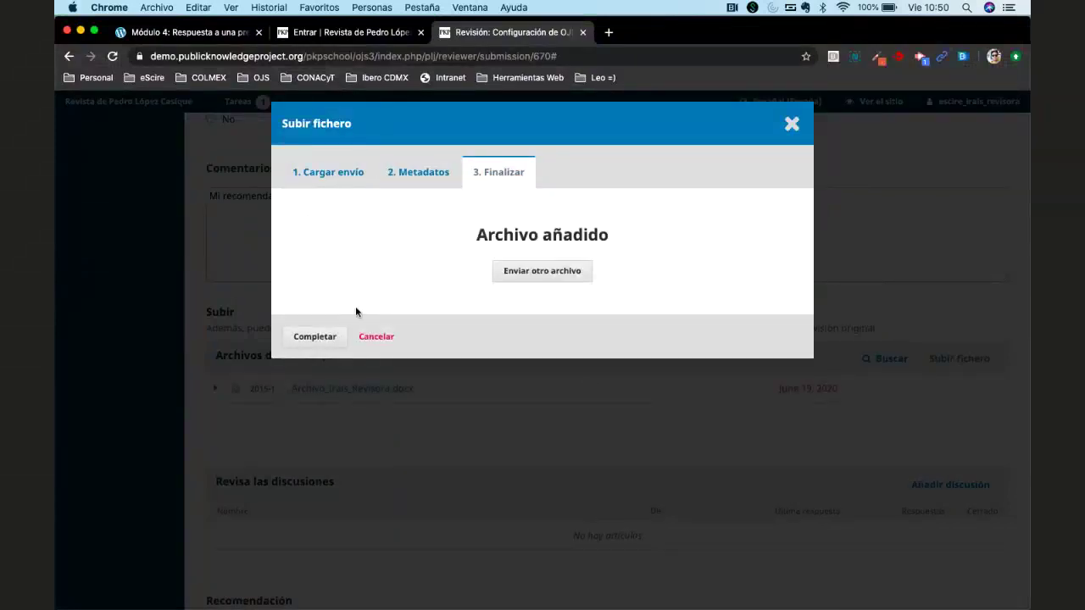
left_click(315, 336)
left_click(313, 336)
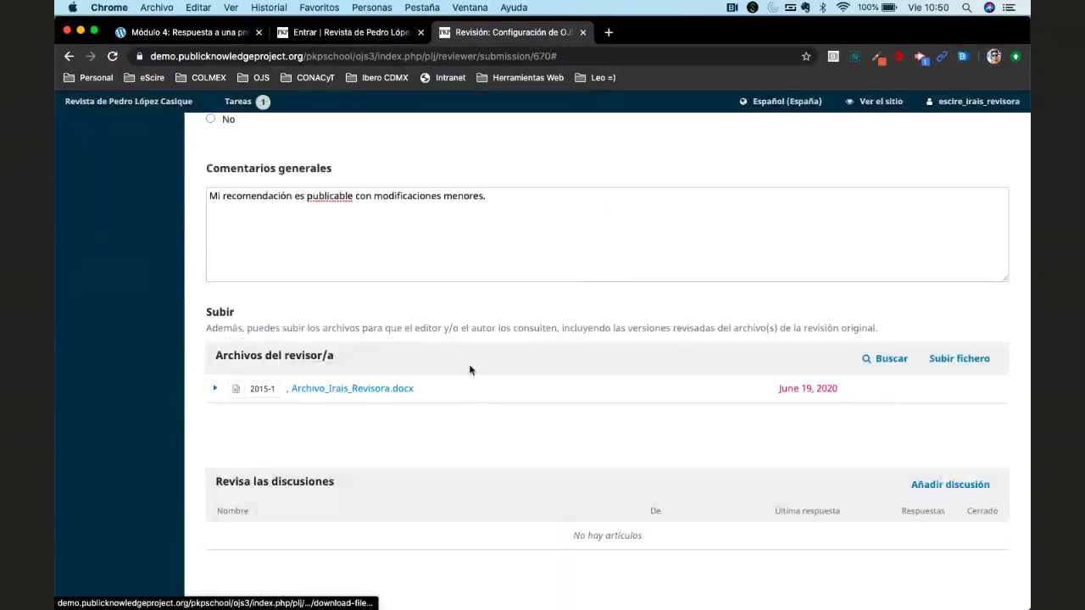
scroll(503, 411, "down", 3)
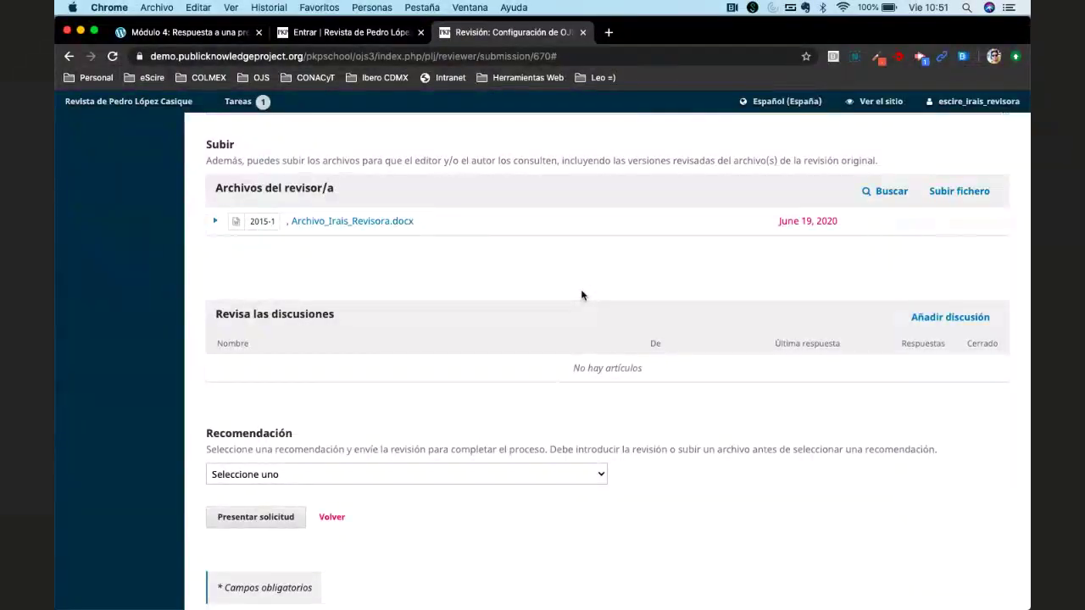
Start a discussion with both editors, subject Comentarios sobre el trabajo "Configuración en OJS 3".
left_click(932, 318)
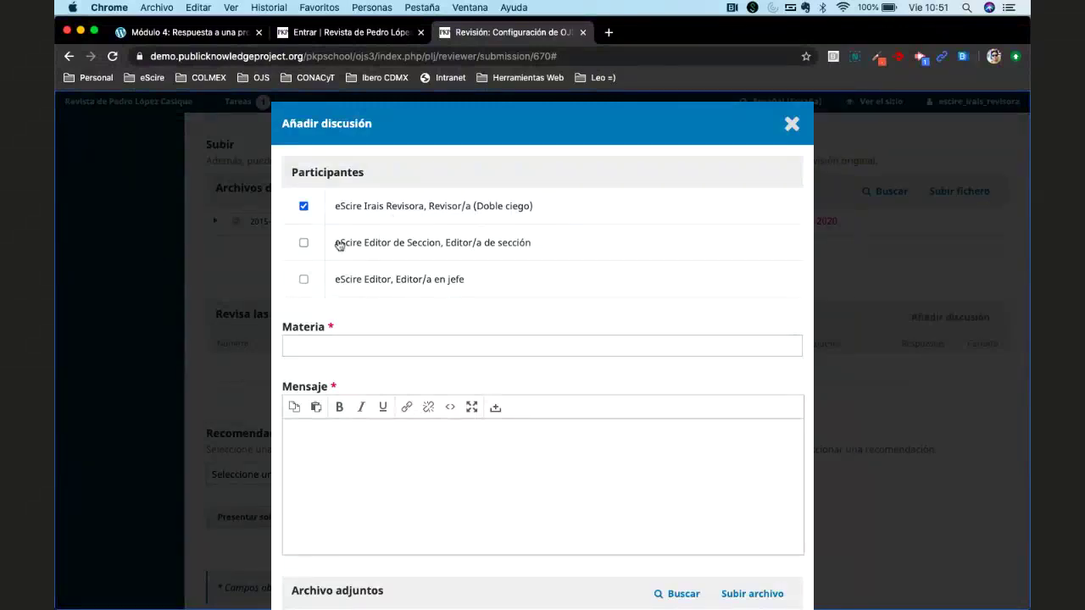
left_click(303, 243)
left_click(303, 279)
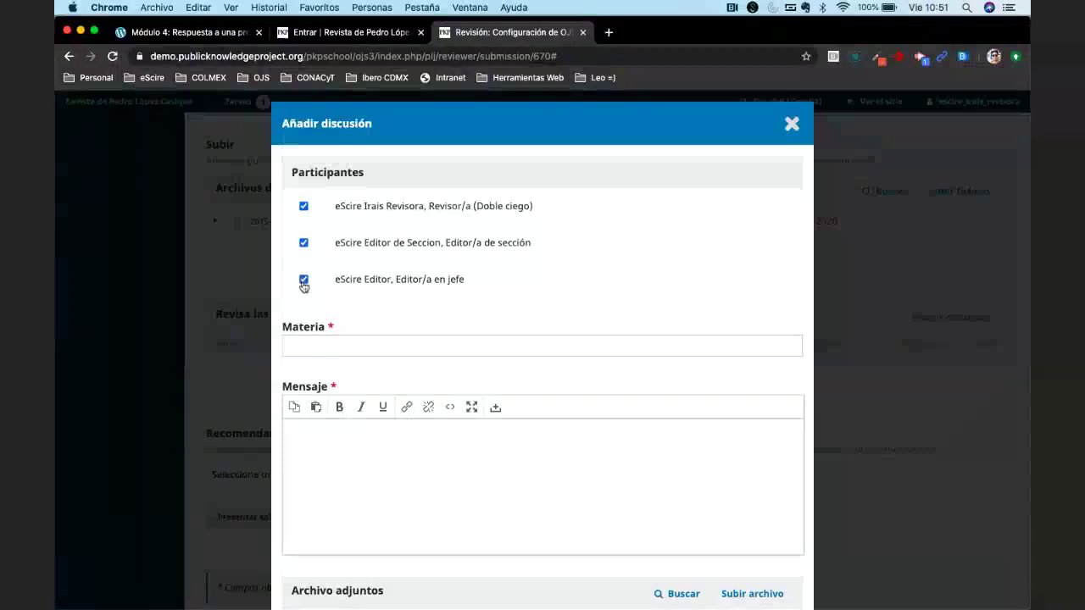
left_click(345, 346)
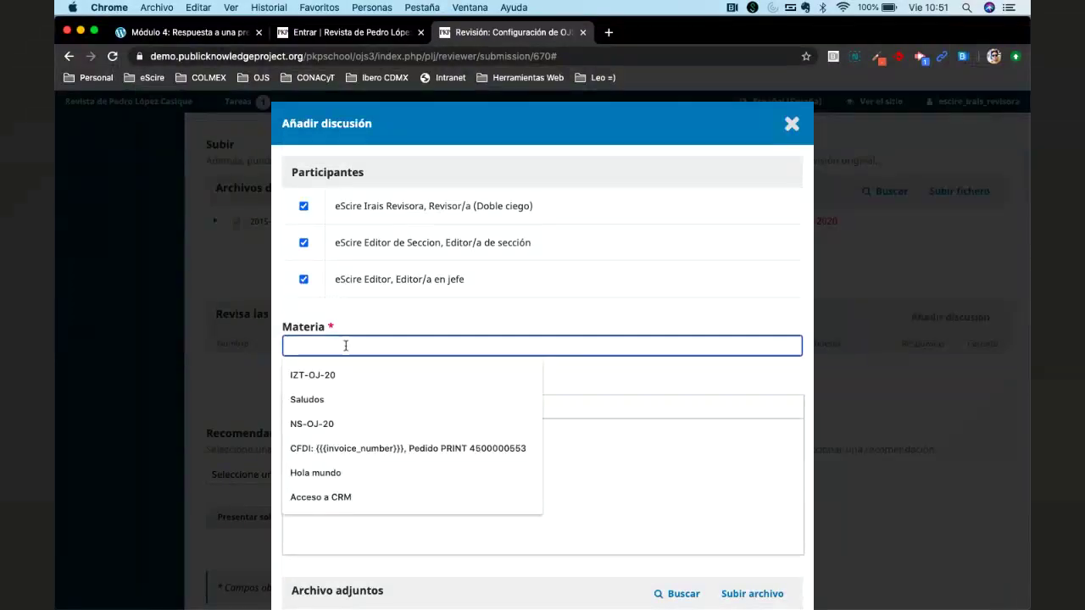
type("Comen")
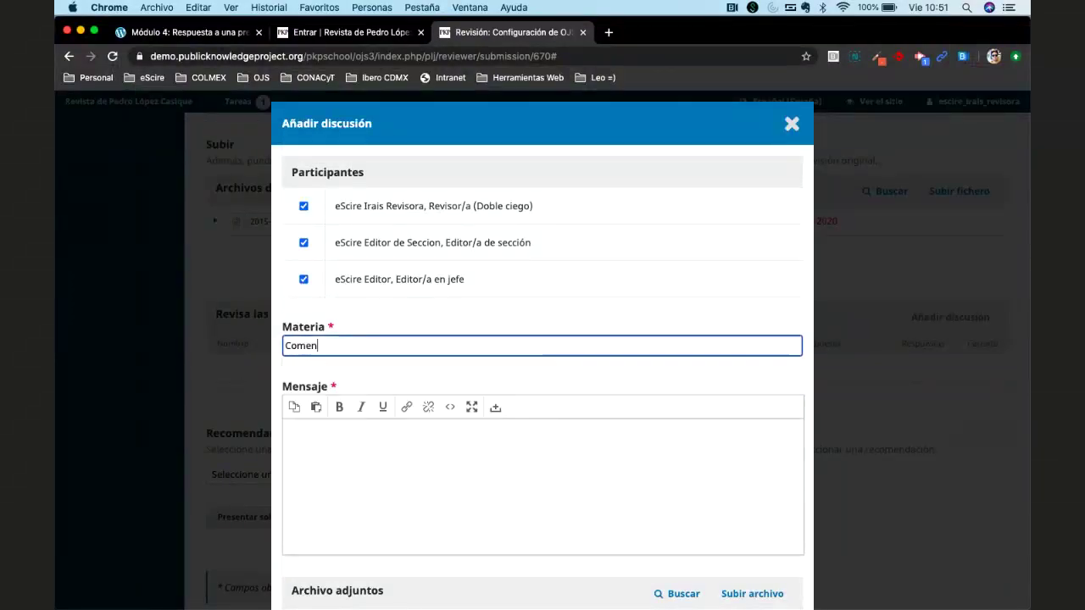
type("tarios sobre el trabajo")
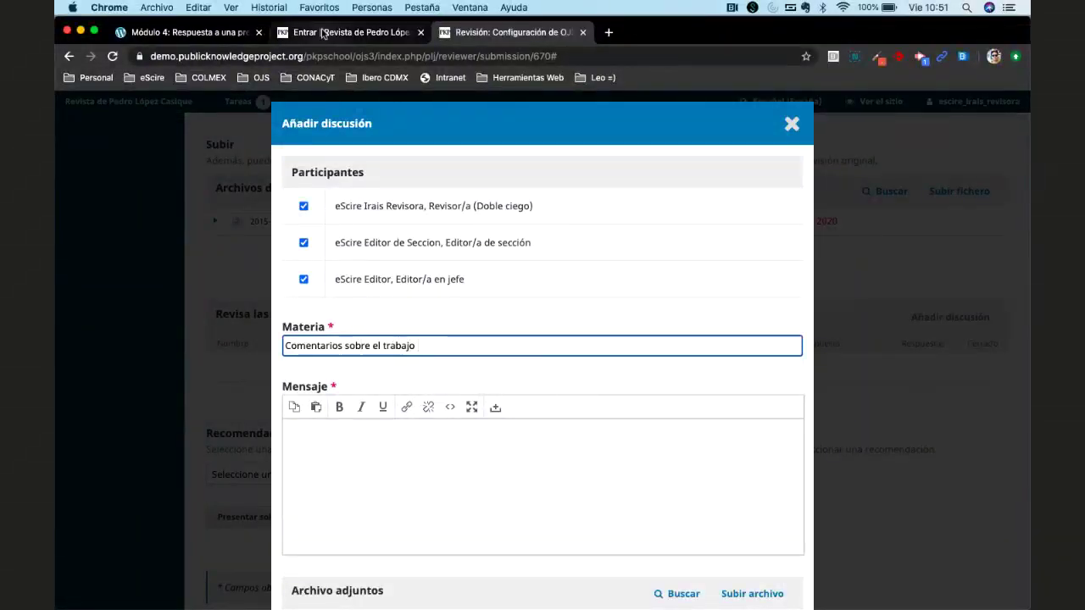
type(" \"")
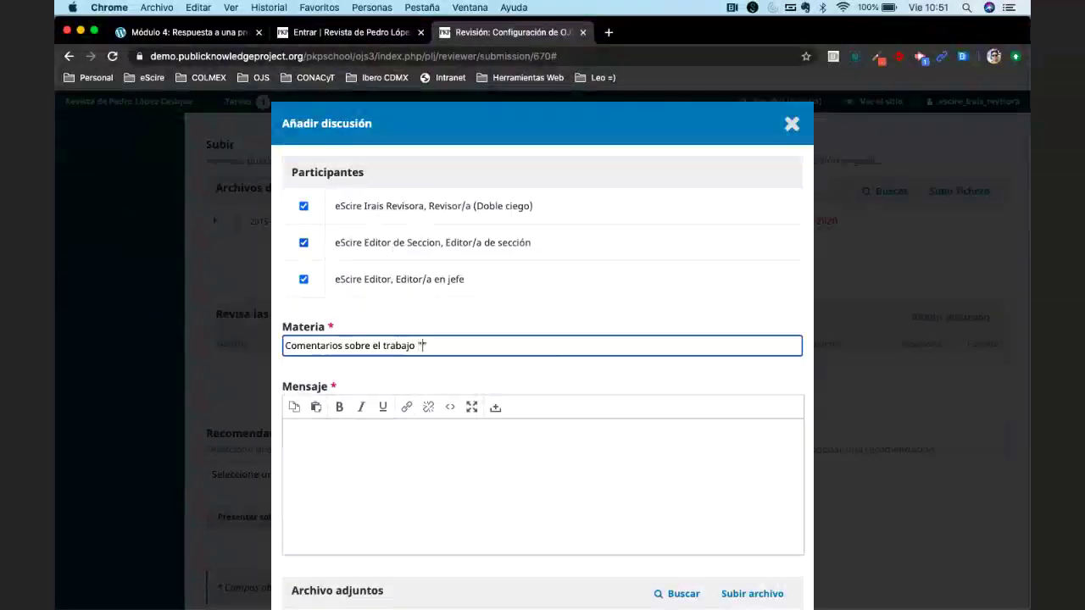
type("Configuración en PJS\"")
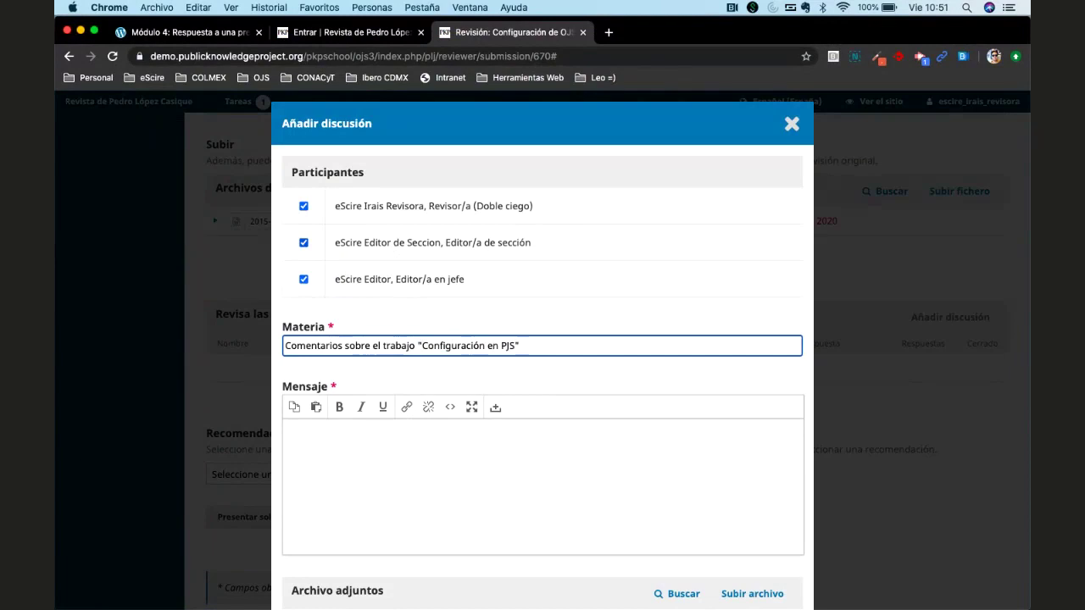
key("BackSpace")
key("BackSpace")
key("BackSpace")
key("BackSpace")
type("OJS 3\"")
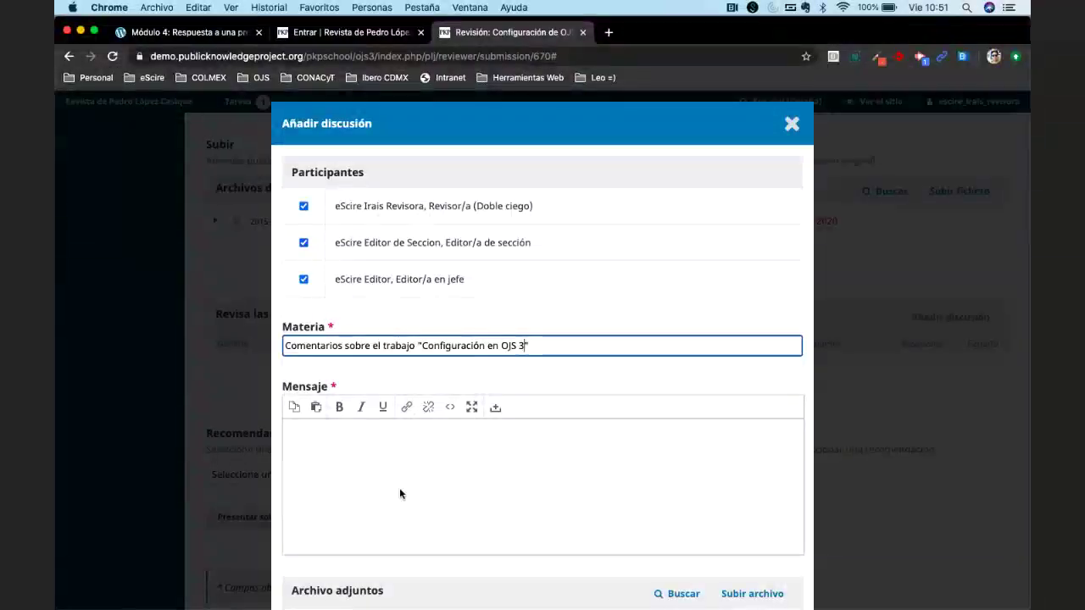
Write that the comments are in the attached file and the review is complete, then send.
left_click(399, 497)
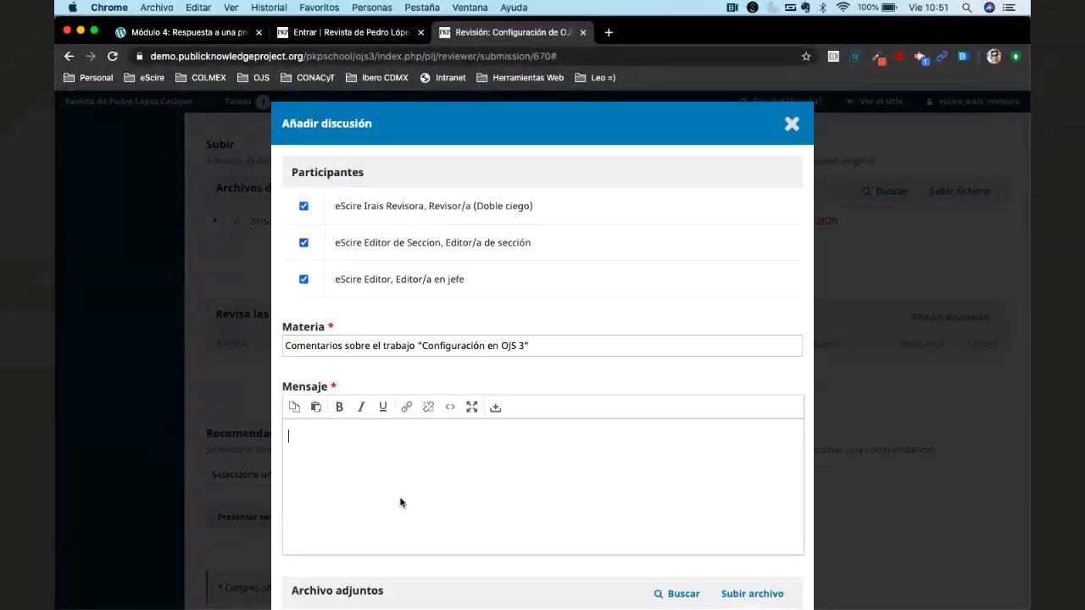
type("Envío mis cometarips")
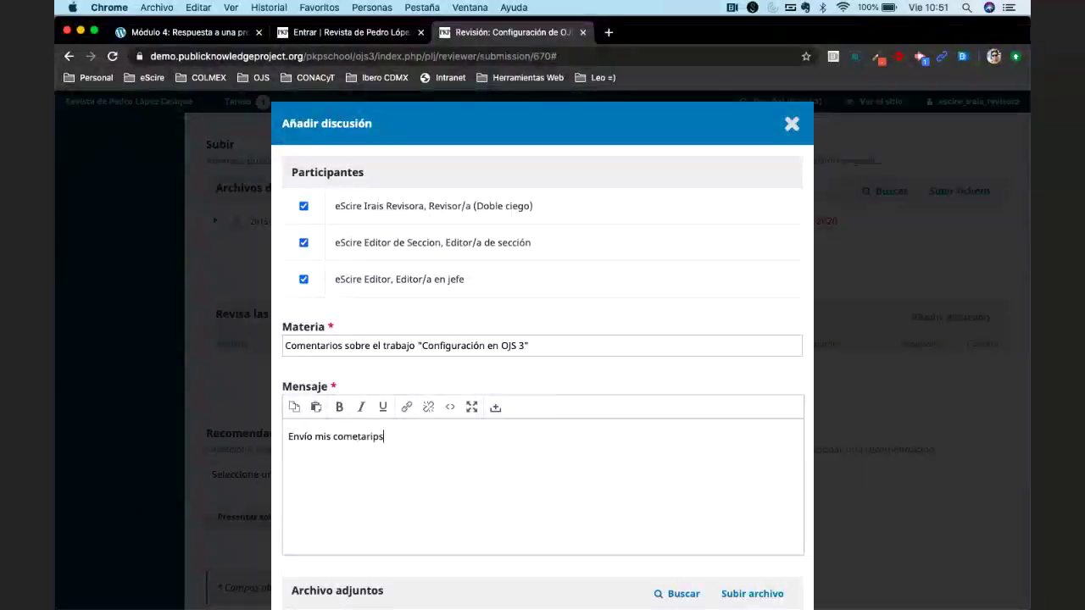
key("BackSpace")
key("BackSpace")
type("os en el archivo adjunto")
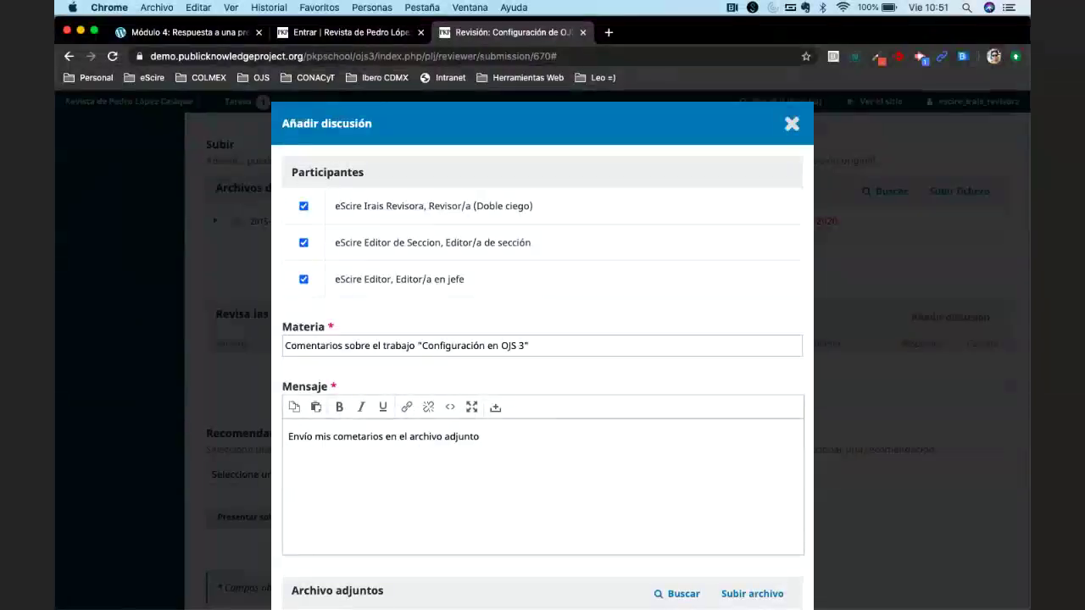
type(" y además he complet")
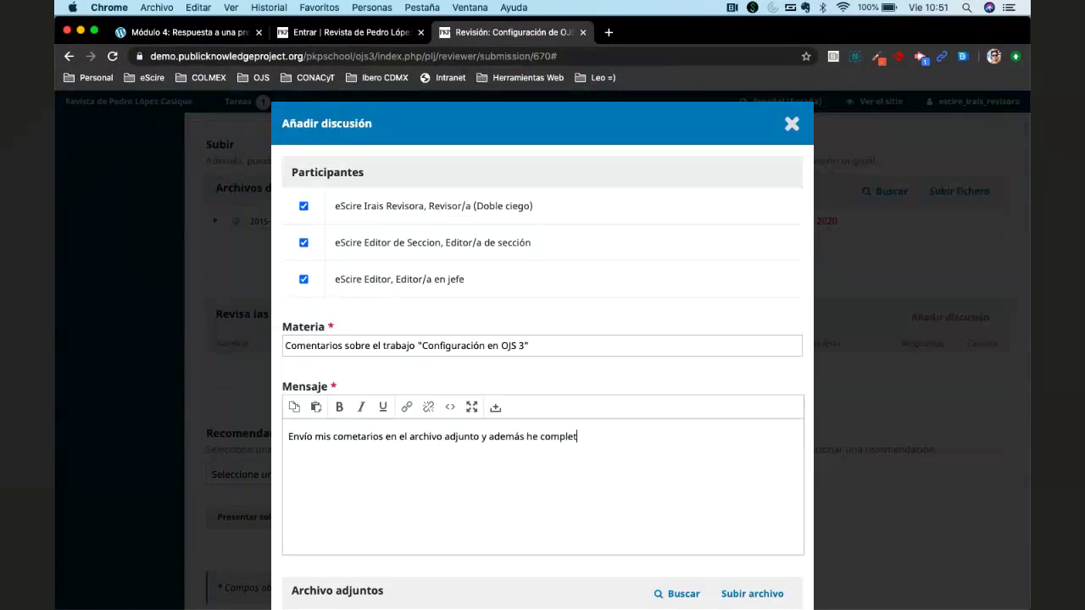
type("ado mi revisión.  ")
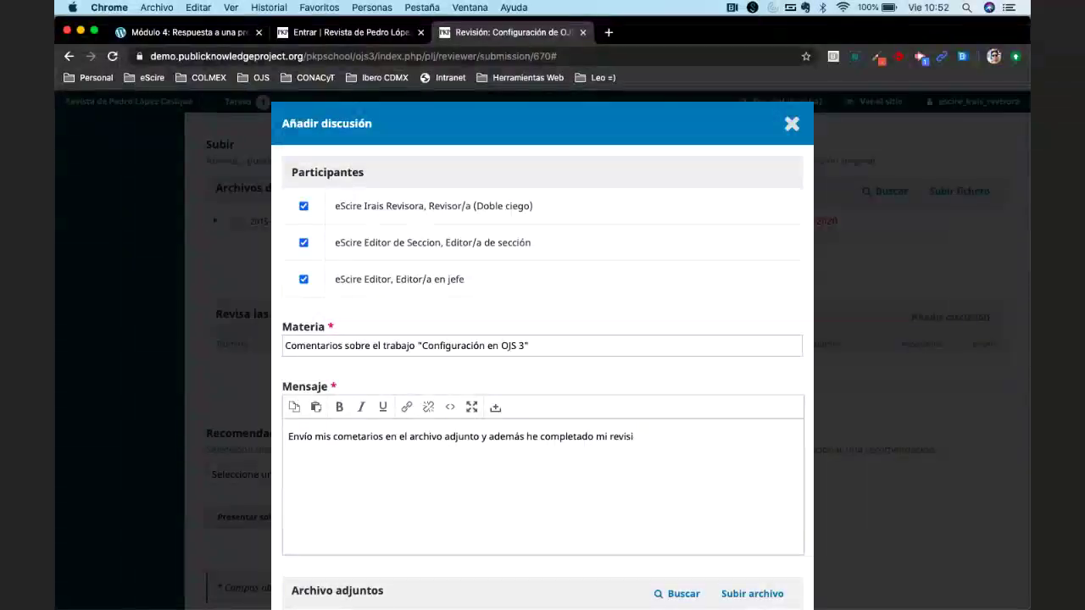
type("Gracias.")
scroll(504, 518, "down", 3)
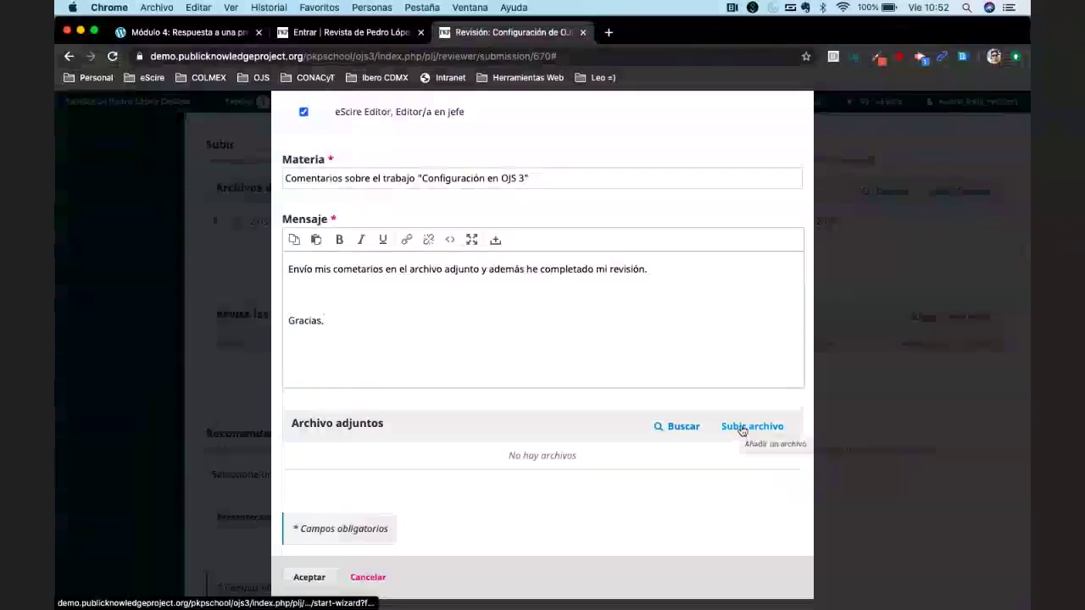
left_click(310, 577)
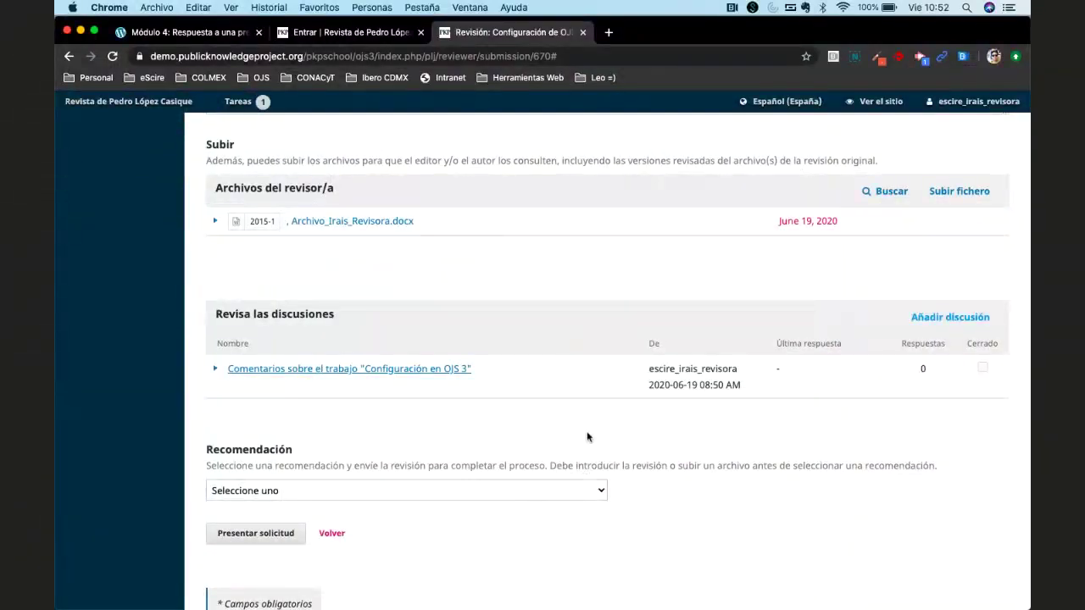
Scroll to confirm the new discussion appears under Revisa las discusiones.
scroll(524, 420, "up", 2)
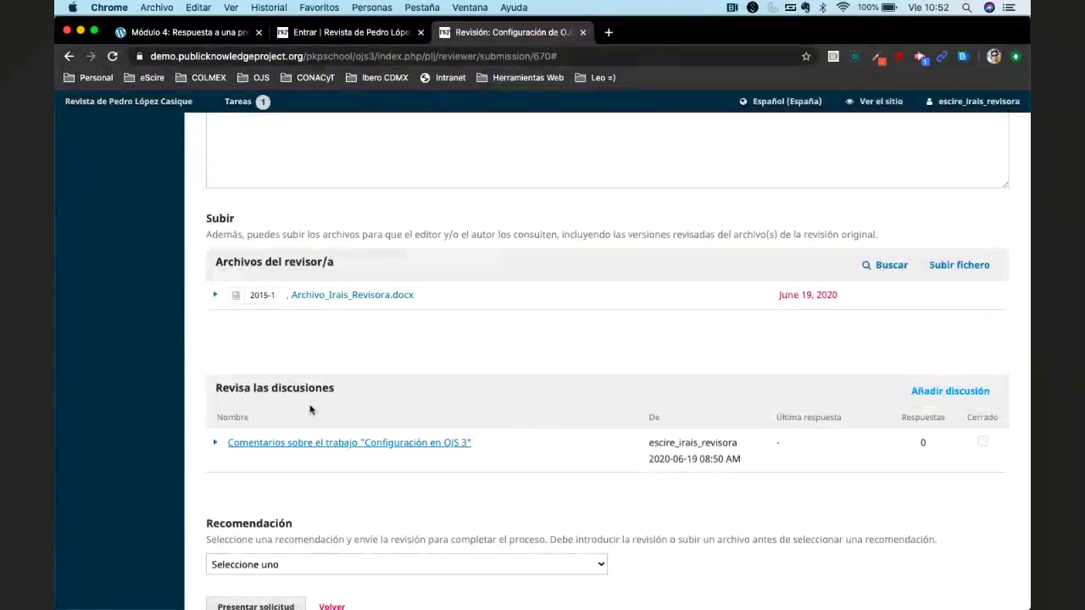
left_click(906, 390)
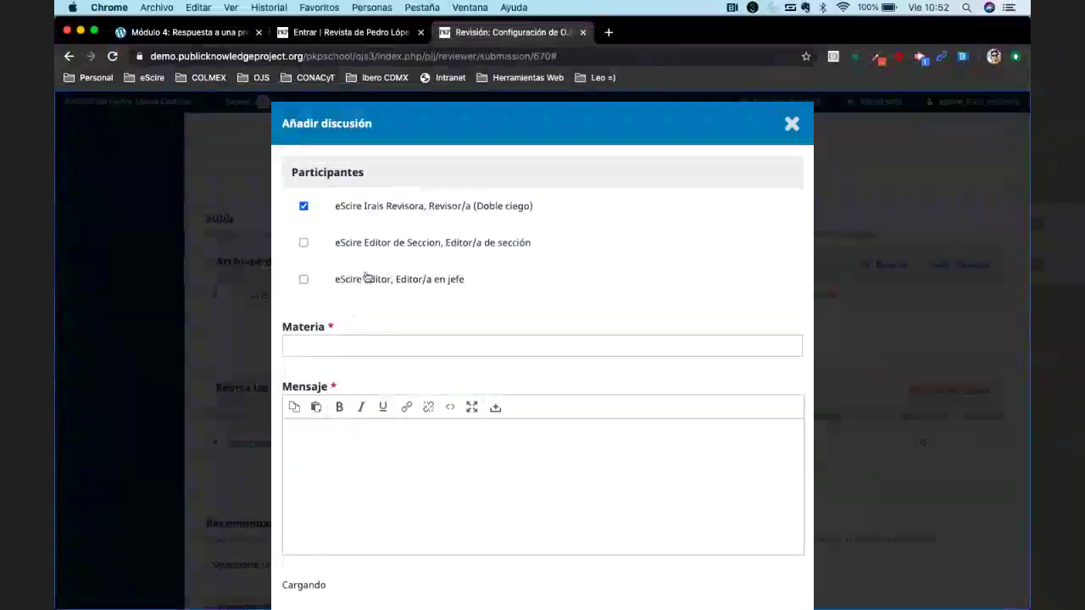
left_click(347, 344)
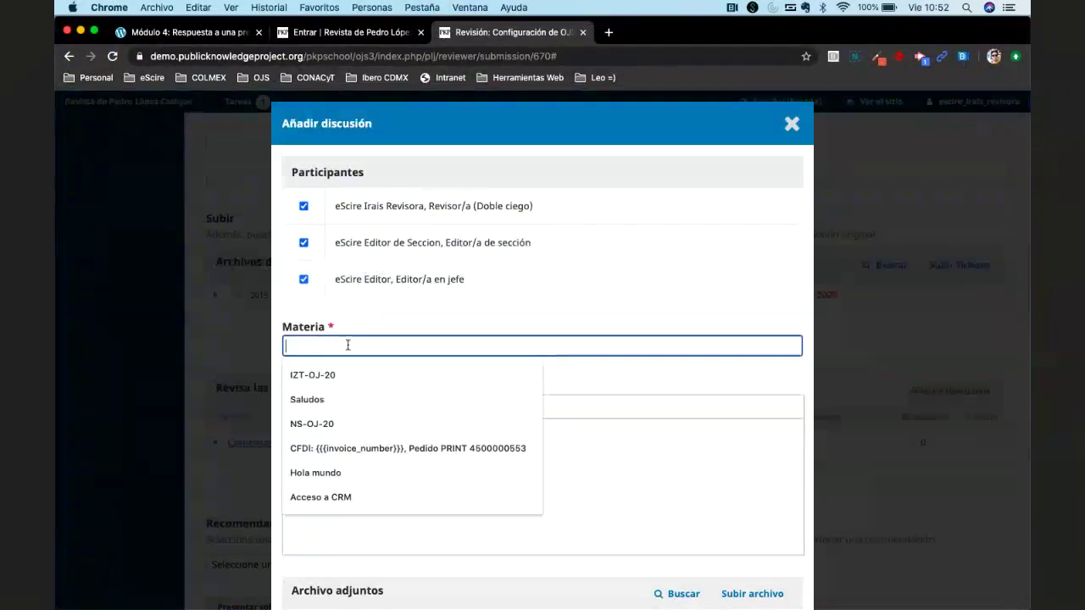
type("Fa")
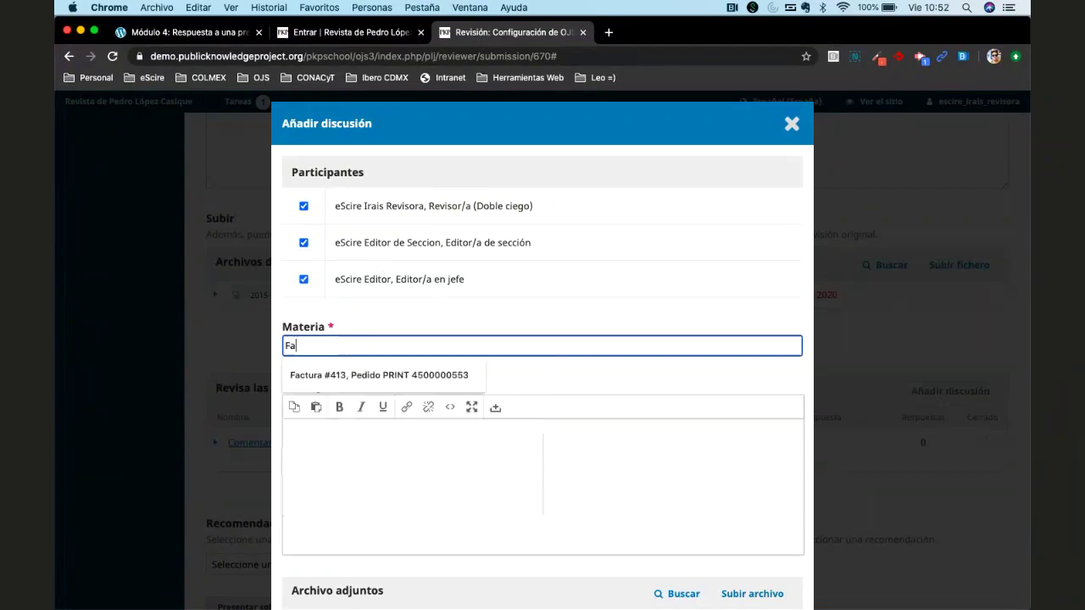
type("lta información")
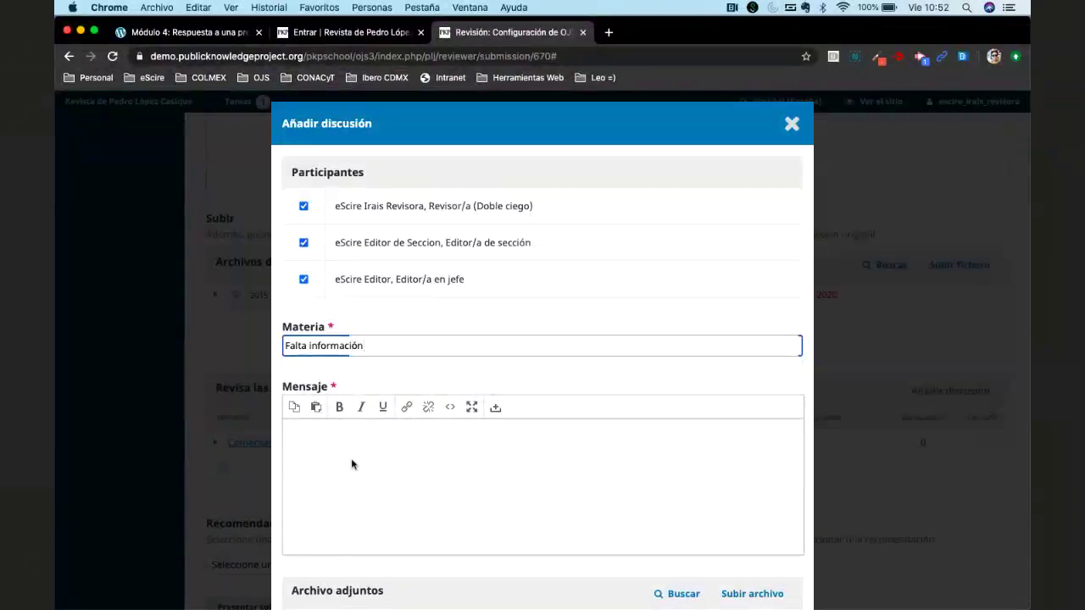
left_click(353, 463)
scroll(471, 557, "down", 4)
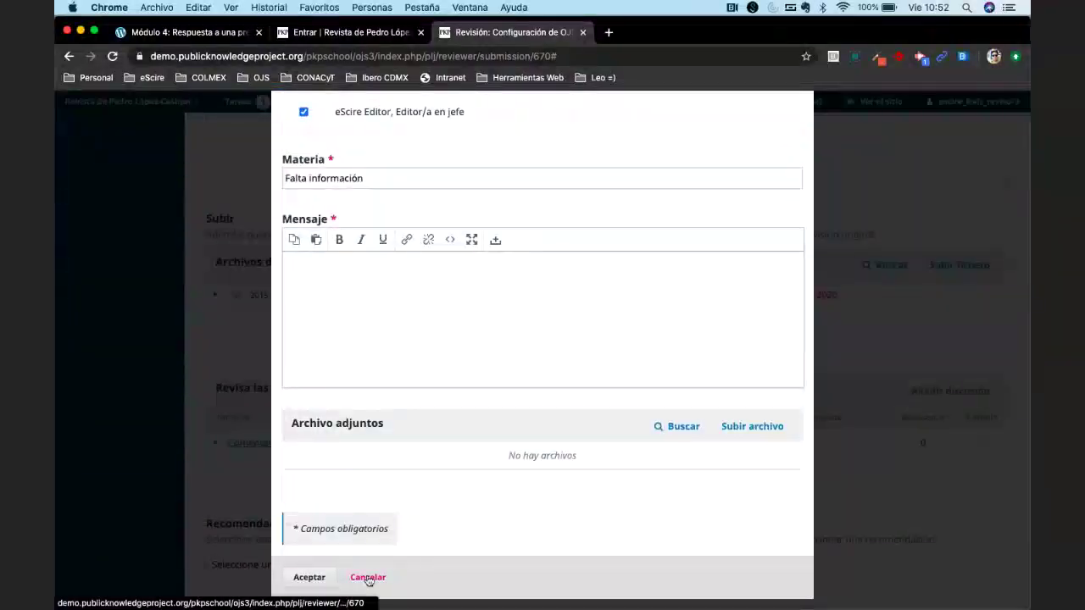
left_click(368, 577)
scroll(363, 339, "up", 10)
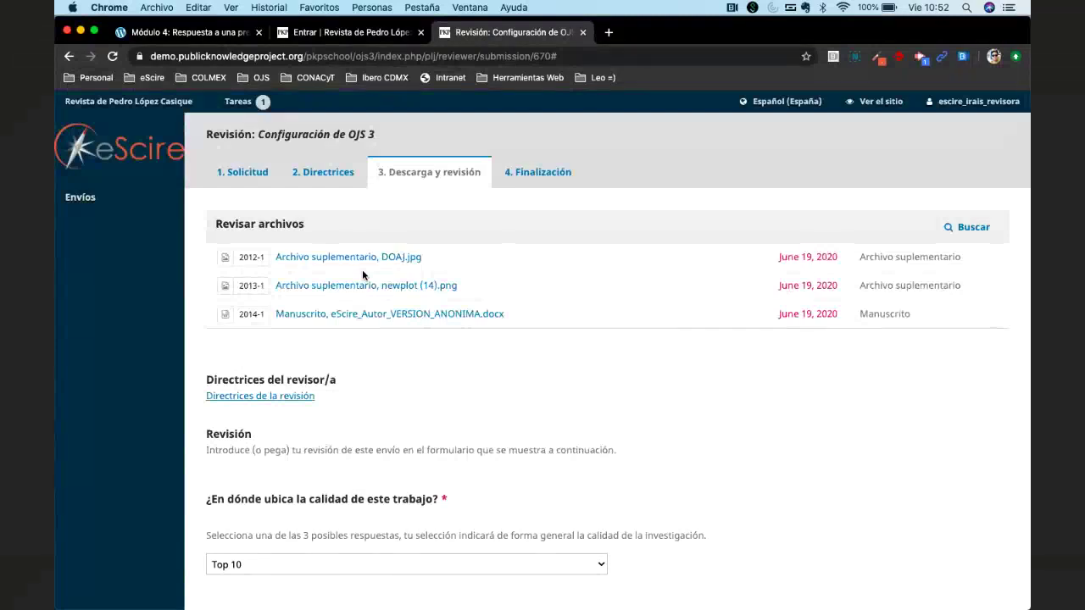
scroll(530, 390, "down", 10)
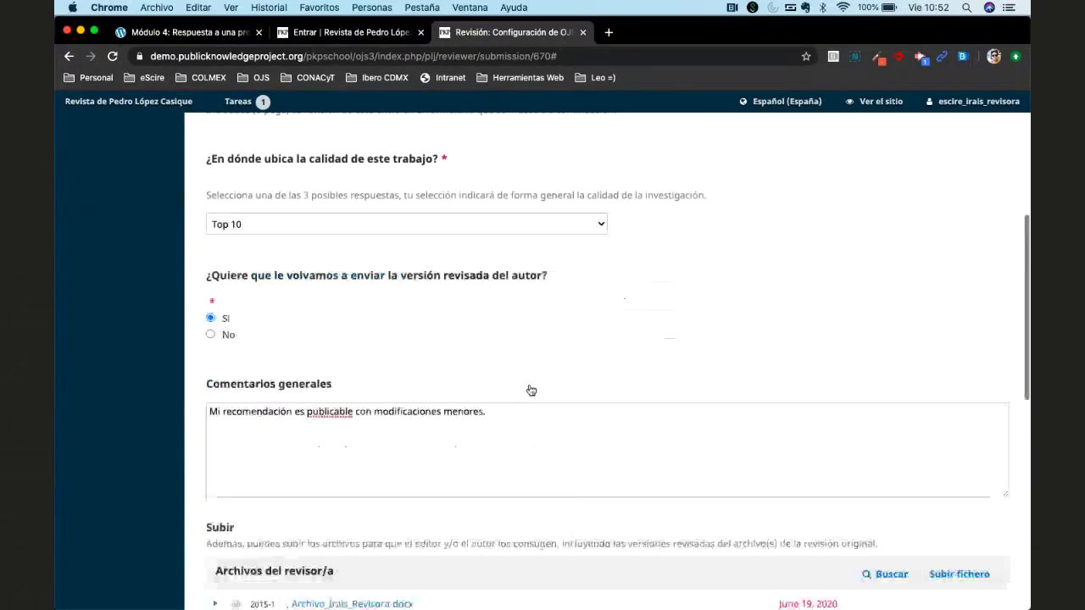
scroll(591, 444, "down", 2)
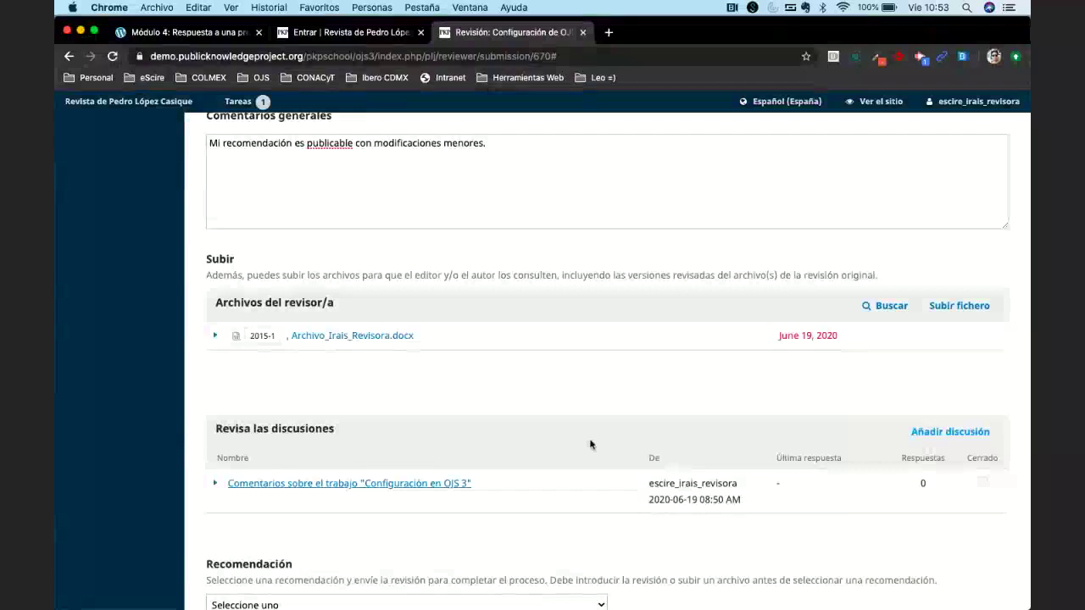
mouse_move(623, 603)
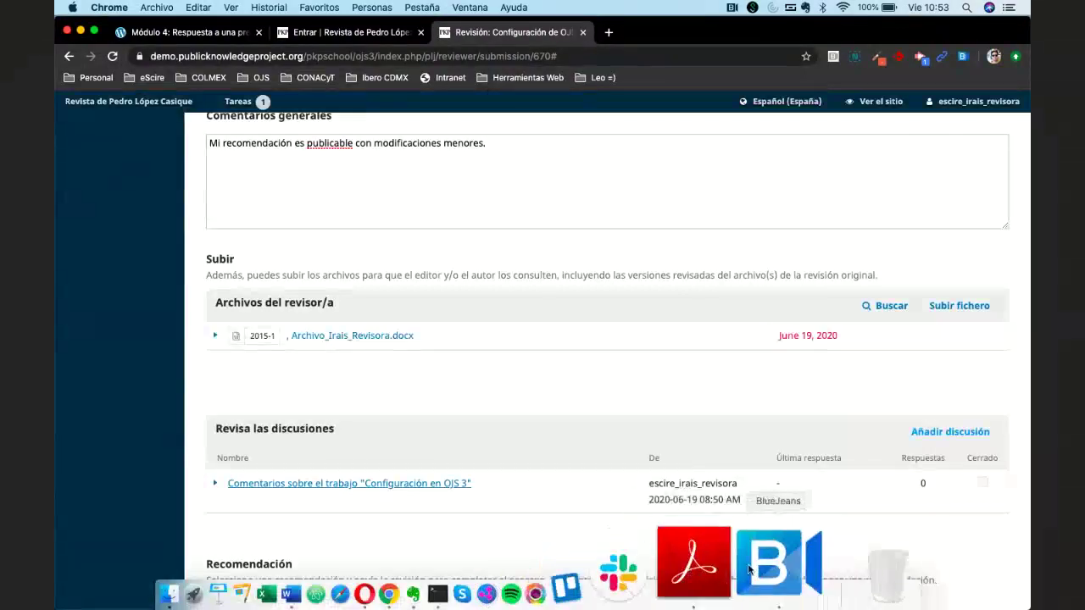
left_click(750, 570)
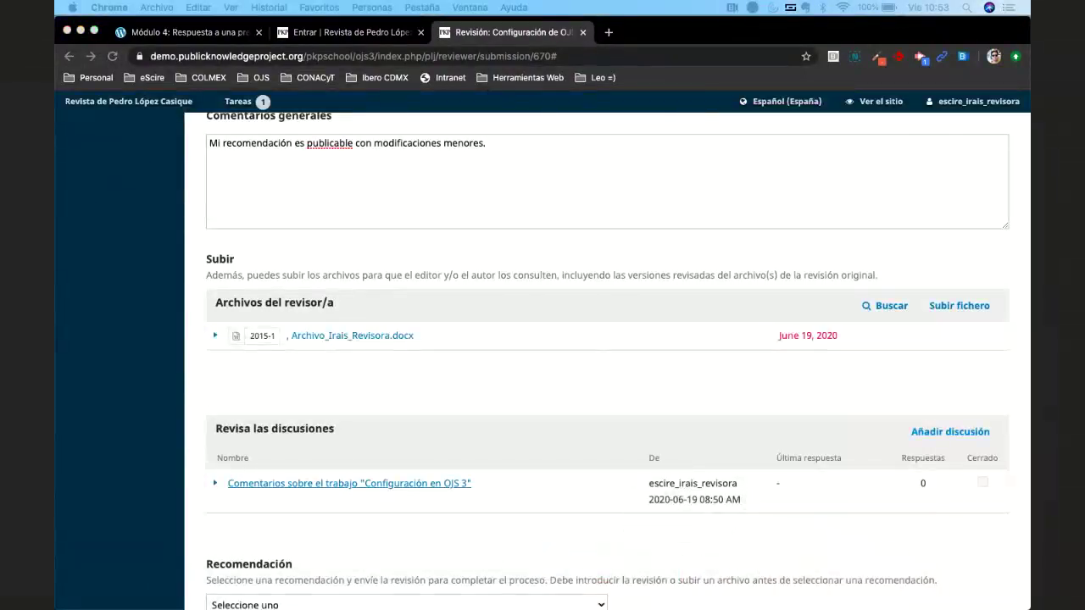
left_click(500, 354)
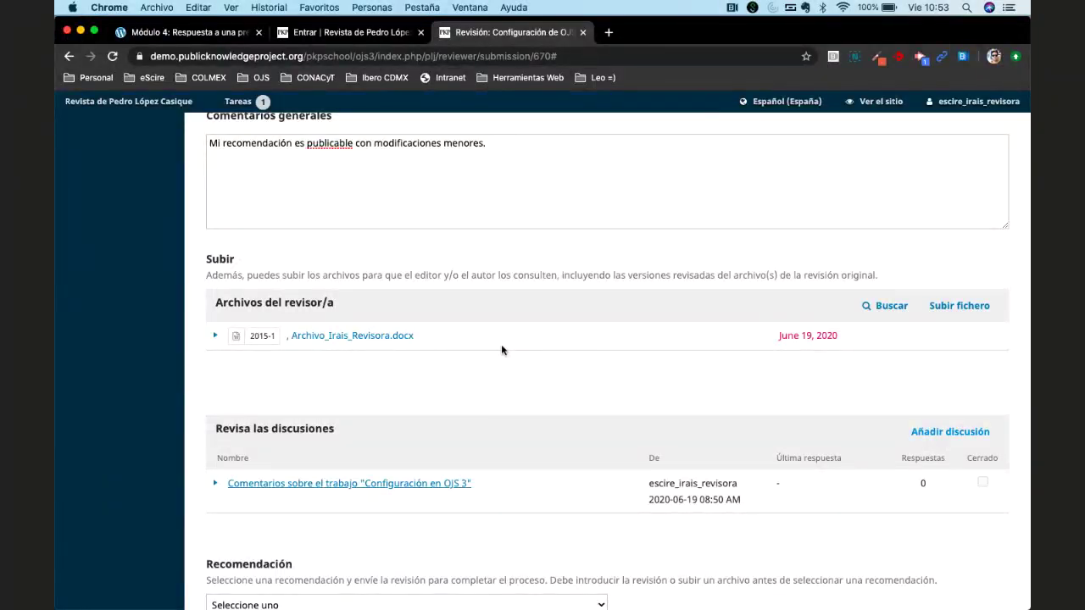
scroll(501, 350, "down", 3)
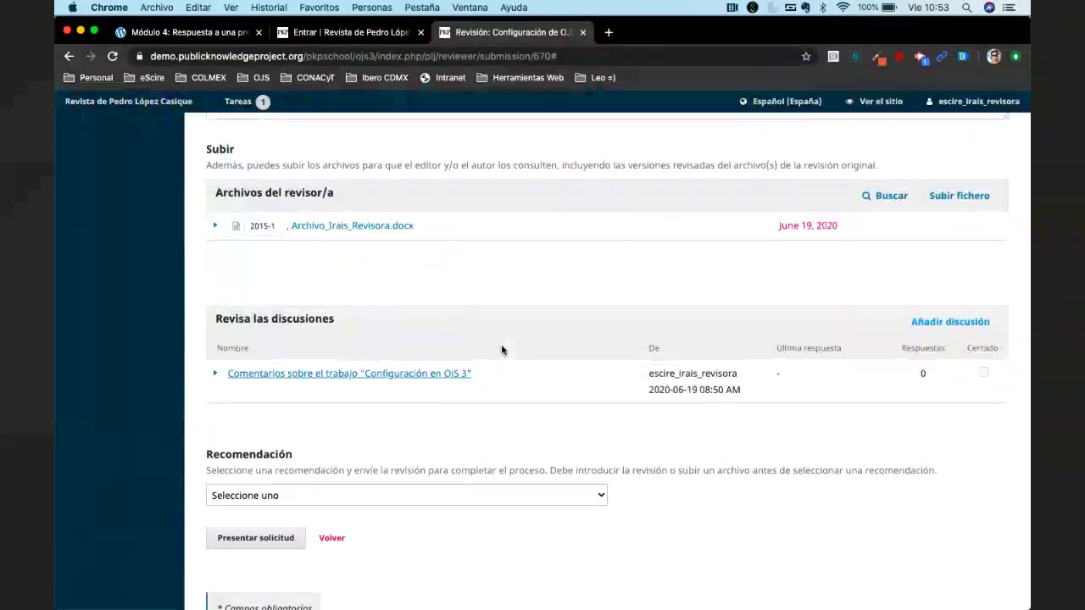
scroll(502, 346, "down", 3)
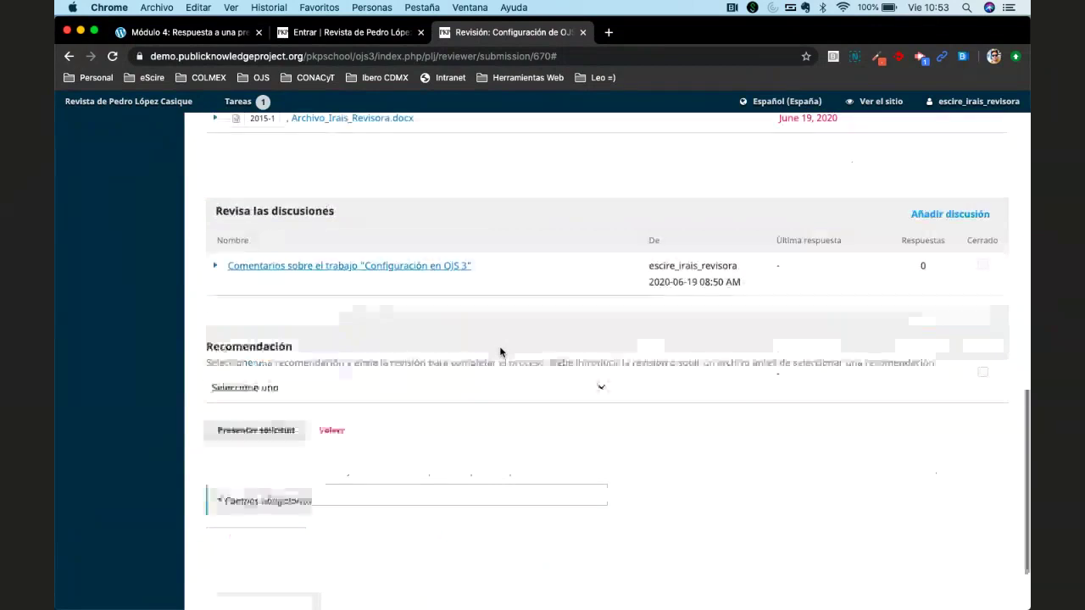
Choose Publicable con modificaciones in the Recomendación dropdown.
left_click(435, 389)
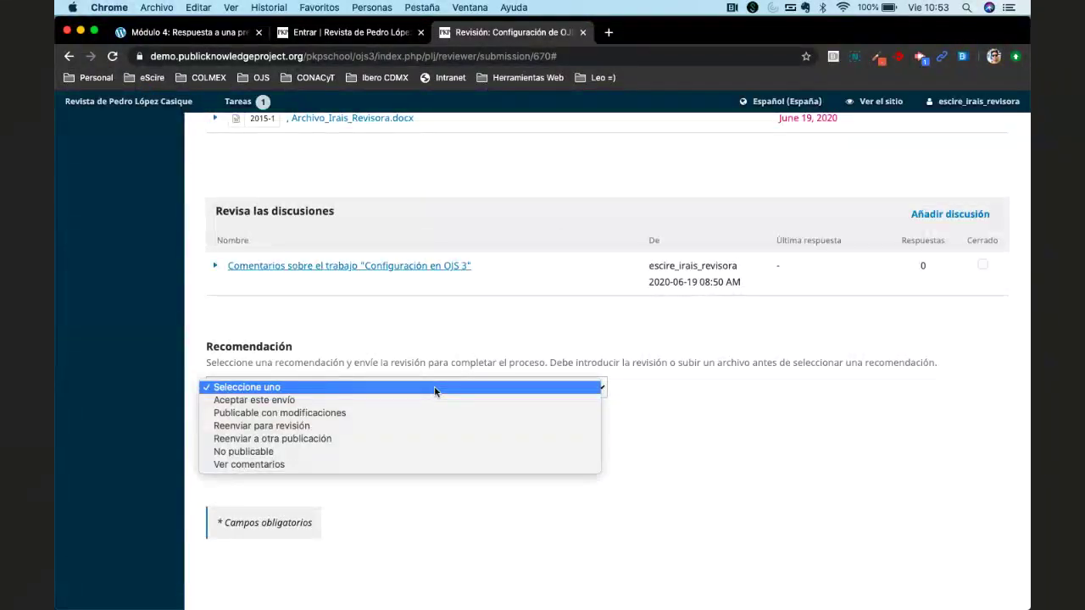
left_click(388, 413)
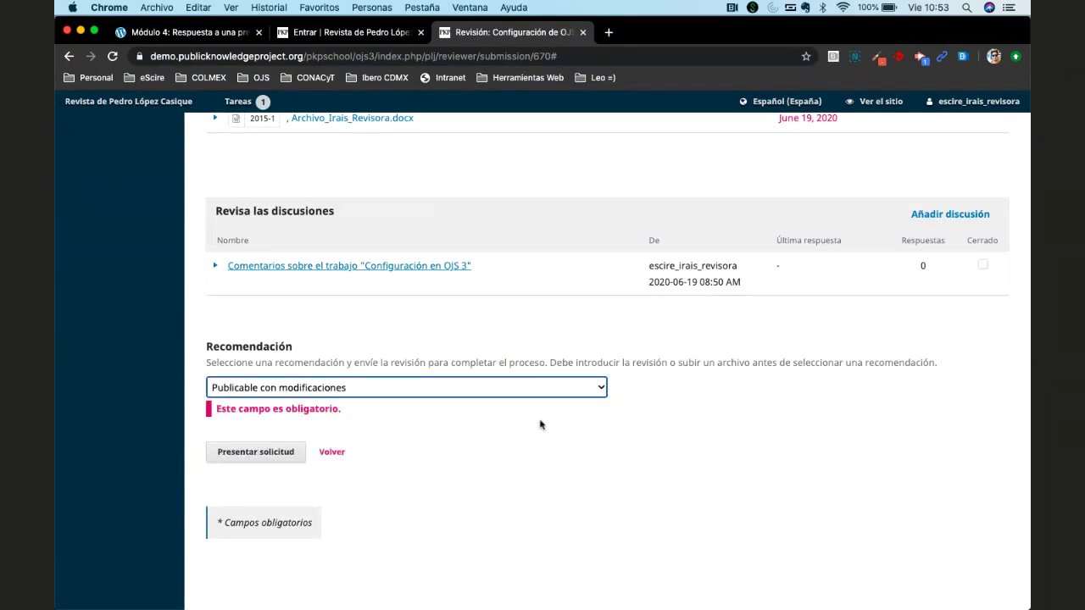
scroll(540, 424, "up", 4)
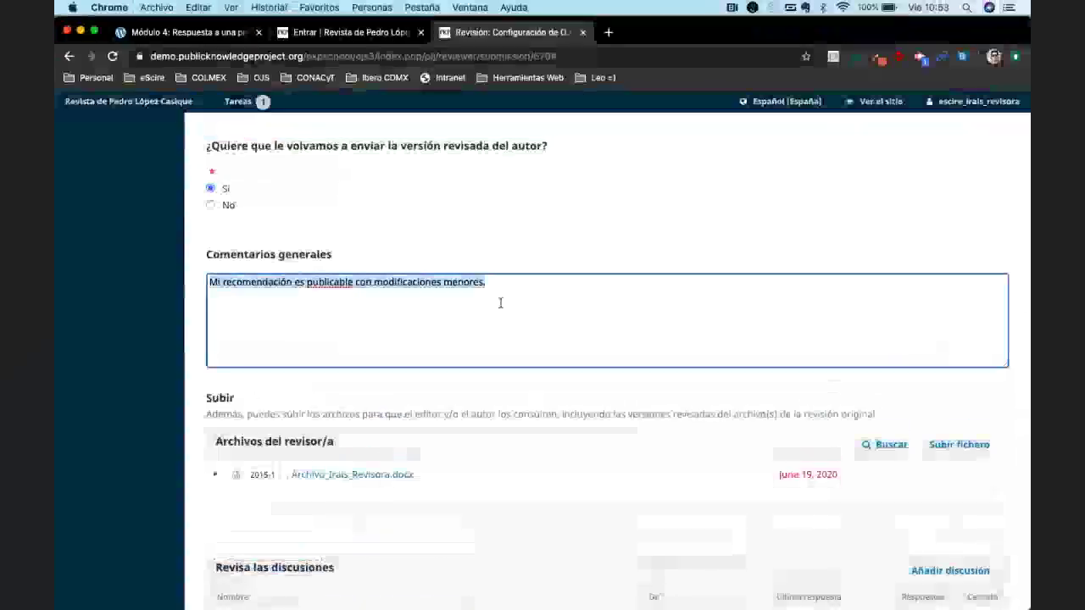
scroll(500, 303, "down", 5)
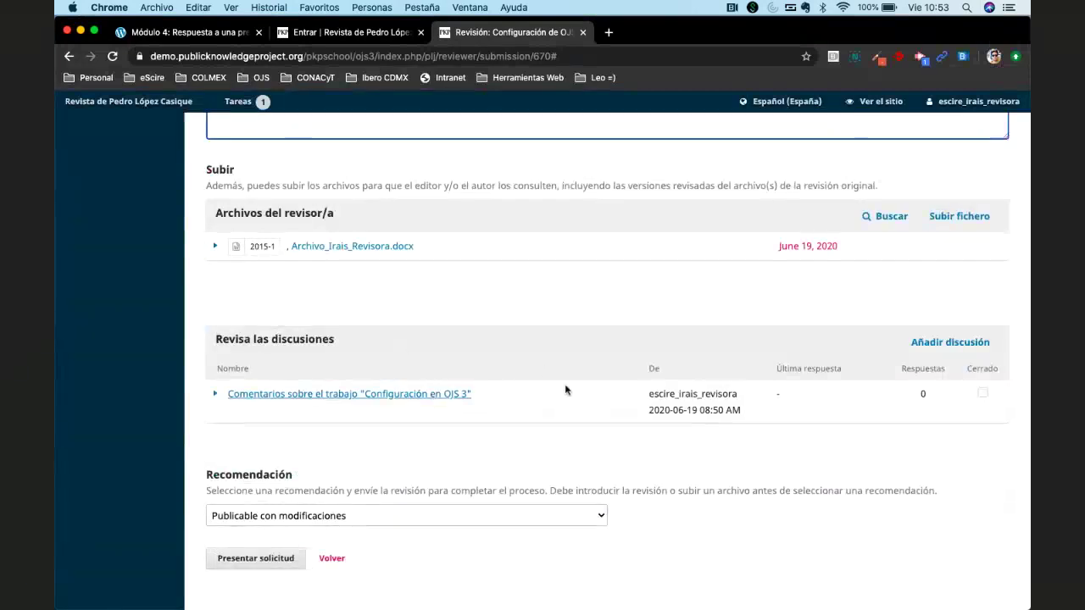
scroll(571, 389, "down", 2)
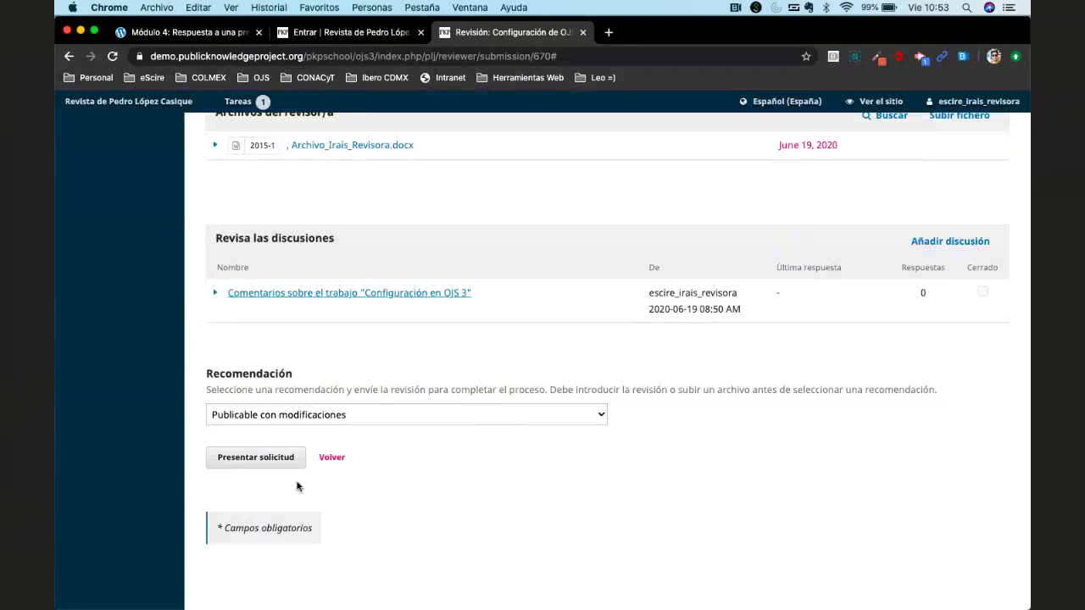
Submit the review with Presentar solicitud and confirm it with Aceptar.
left_click(245, 461)
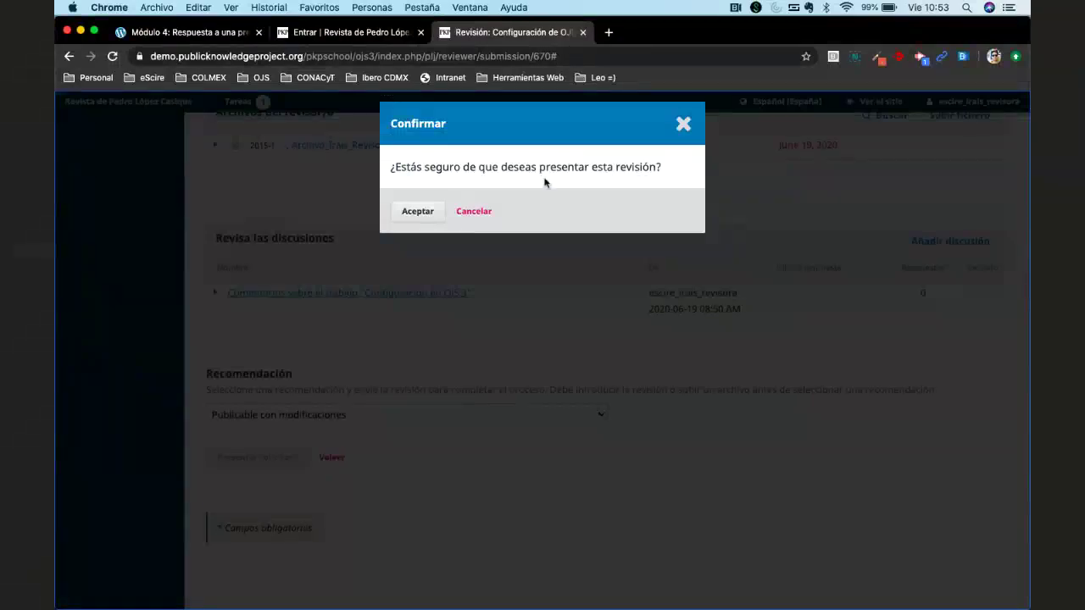
left_click(421, 216)
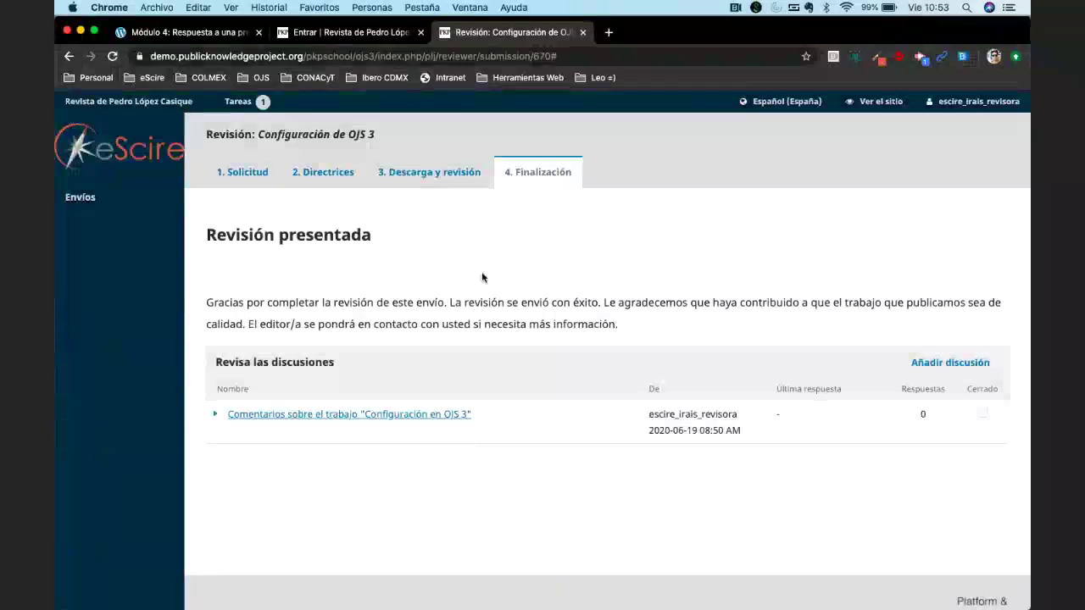
Highlight the thank-you confirmation, then return to the Envíos submissions list.
triple_click(305, 301)
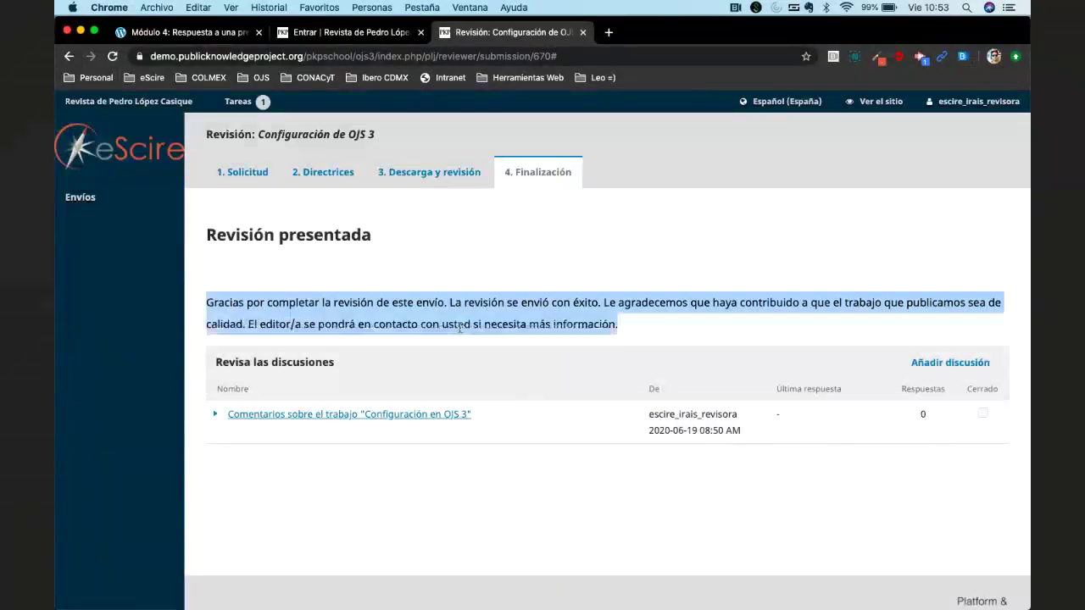
left_click(460, 328)
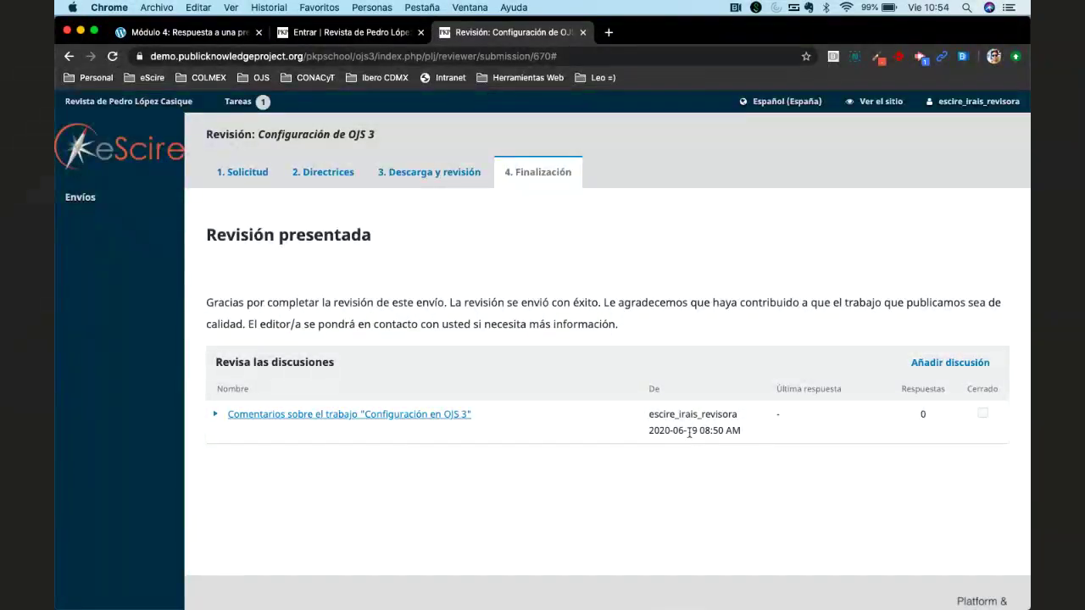
left_click(80, 196)
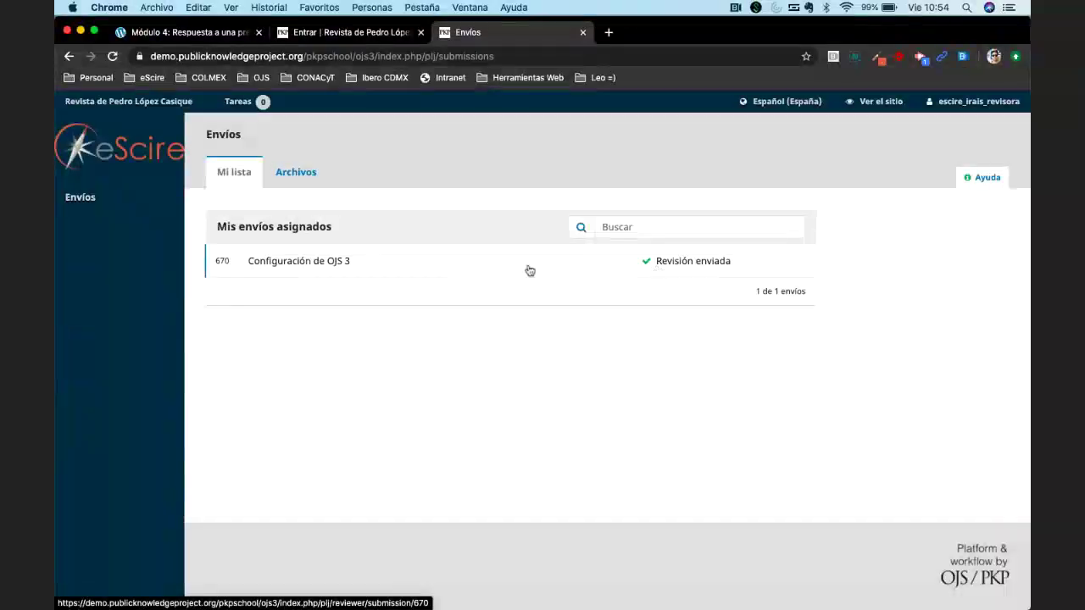
left_click_drag(449, 268, 290, 260)
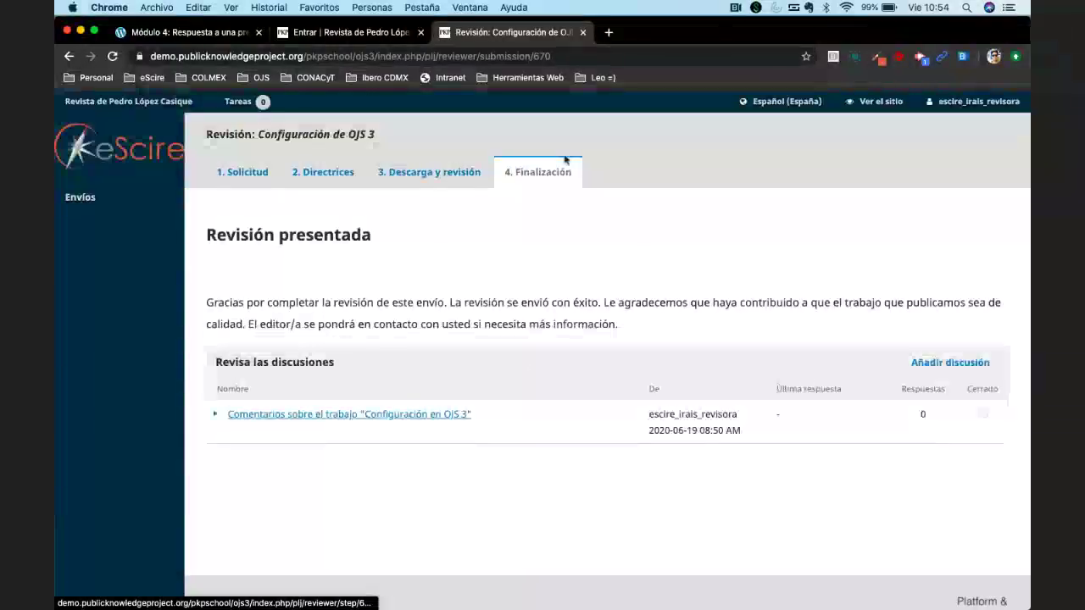
left_click(428, 174)
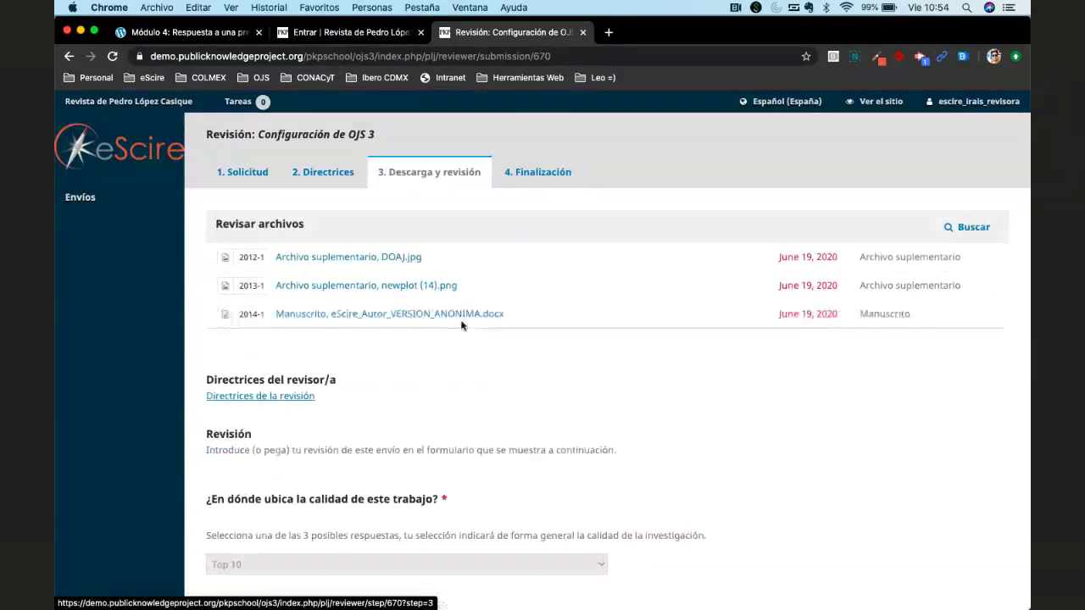
scroll(462, 322, "down", 2)
scroll(463, 322, "down", 5)
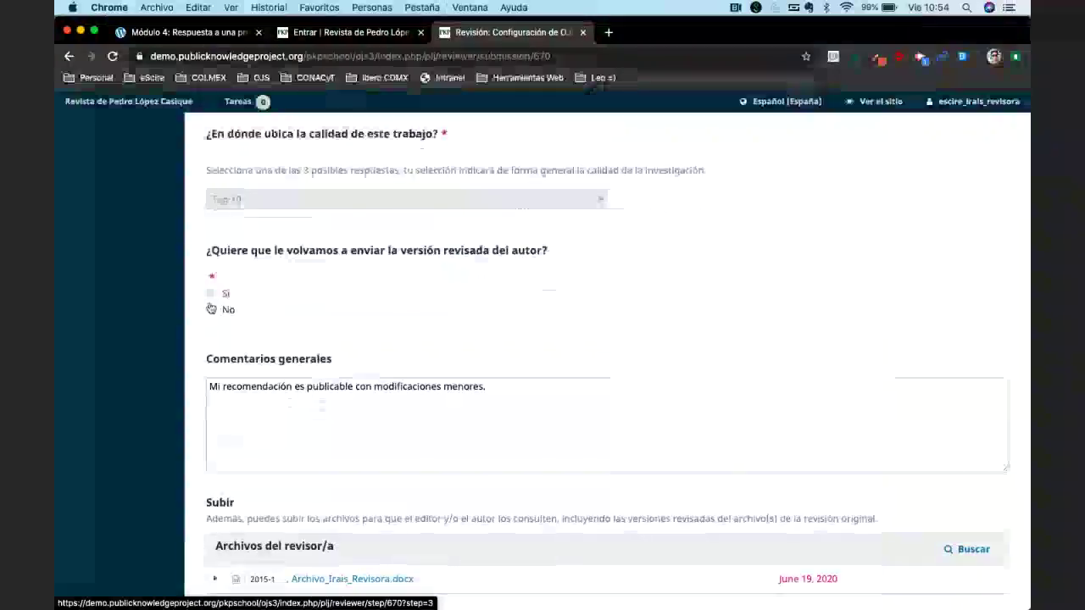
left_click(284, 433)
key("super+a")
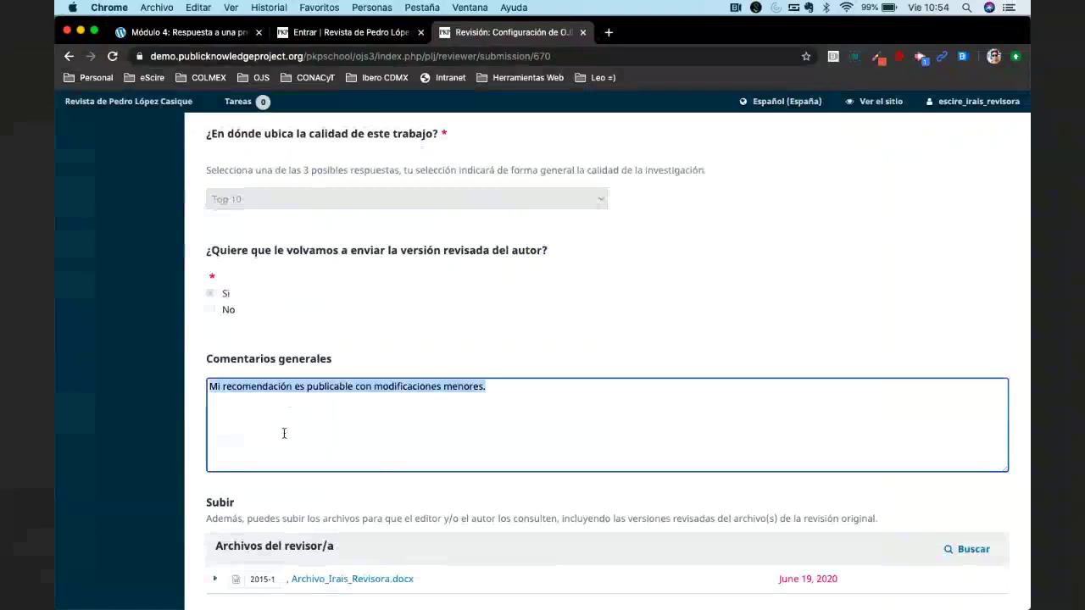
scroll(508, 444, "down", 10)
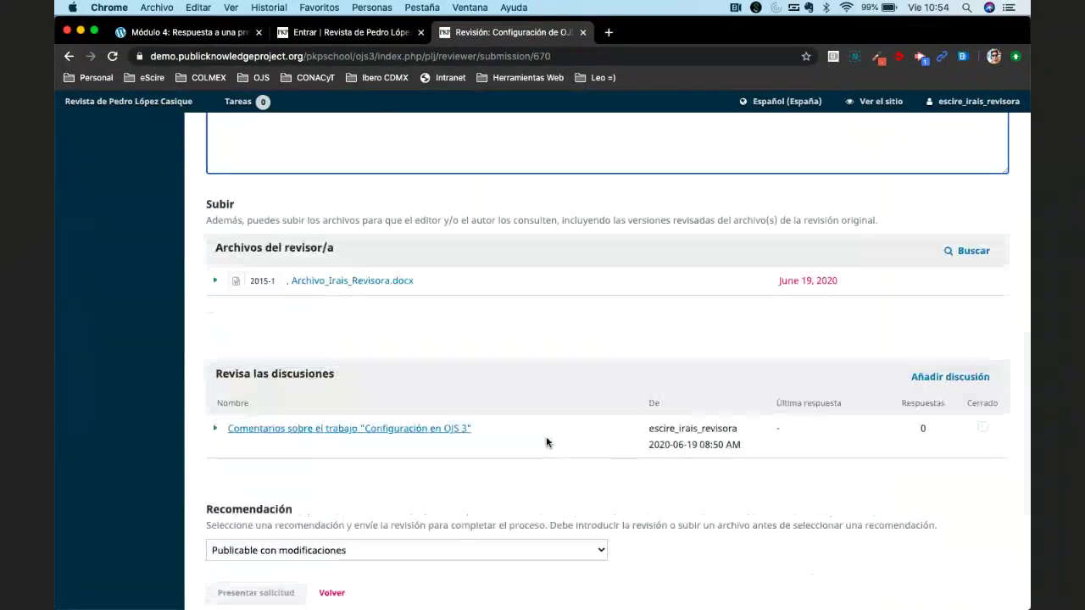
scroll(547, 442, "up", 12)
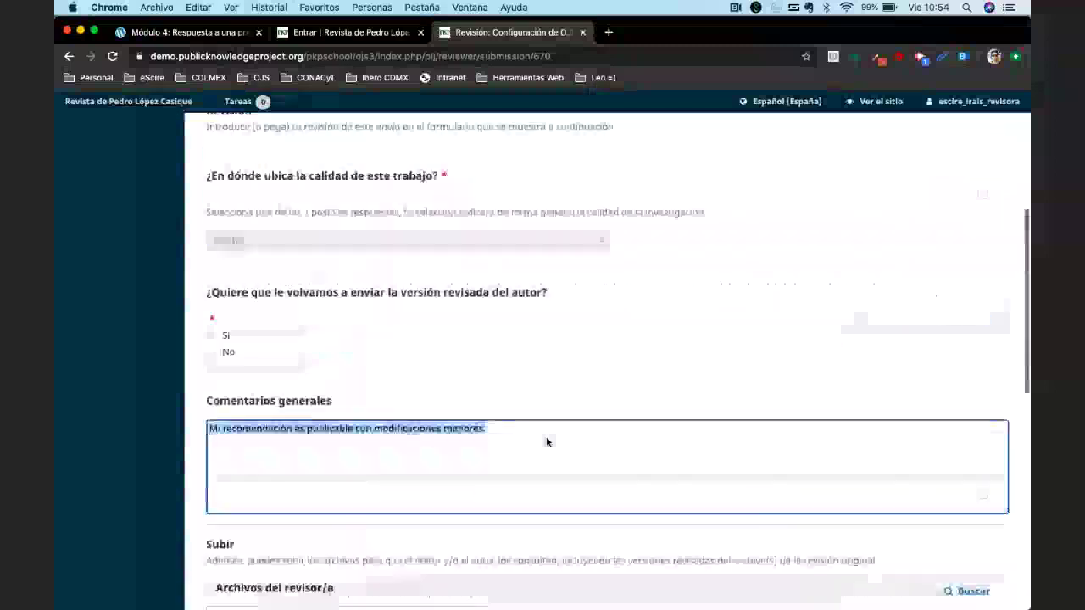
scroll(545, 441, "down", 12)
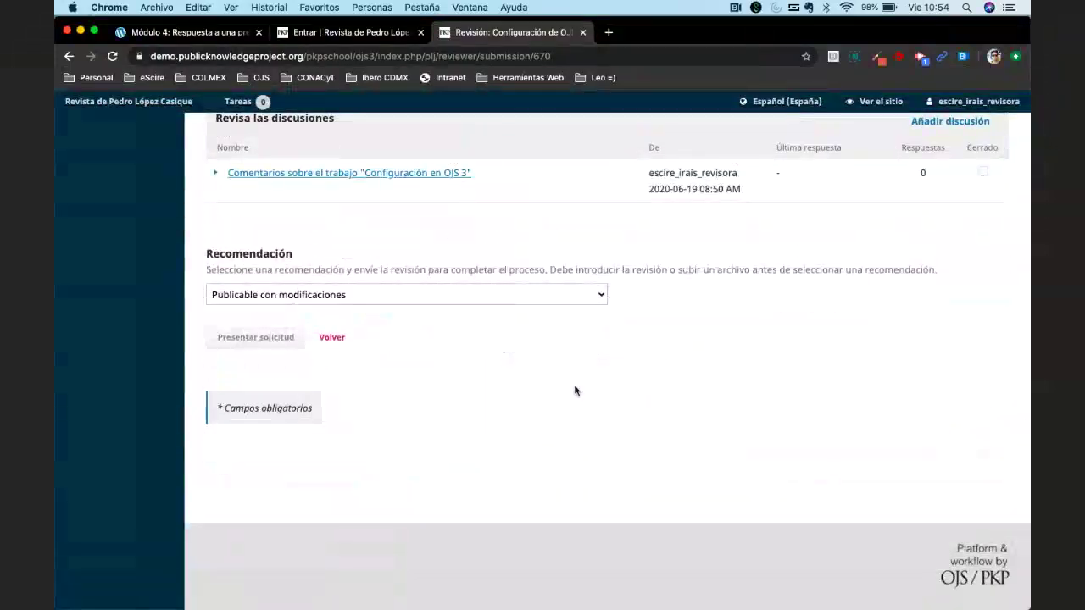
key("super+r")
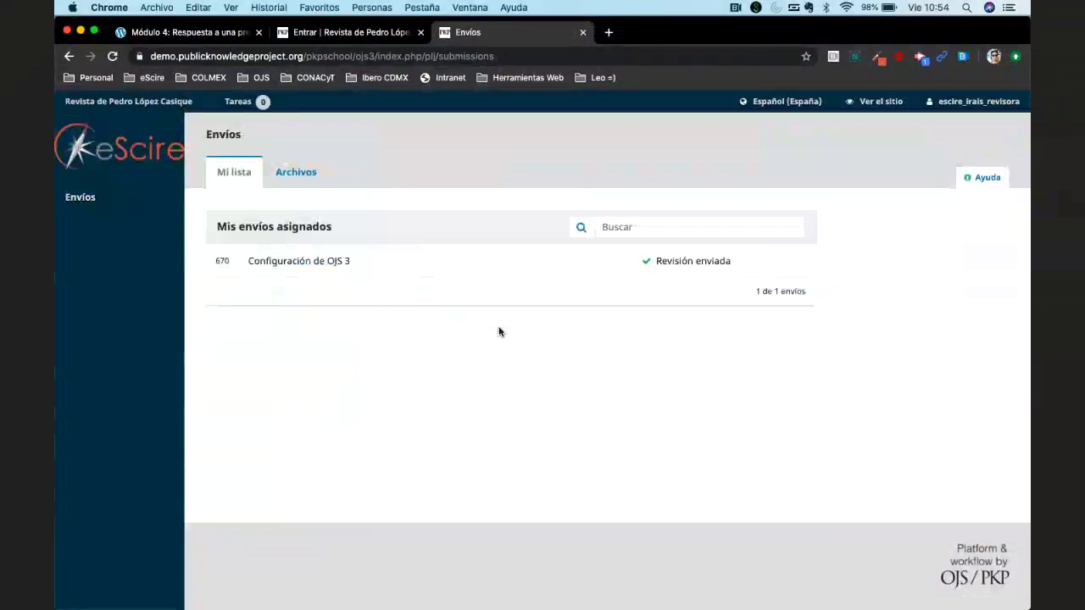
Log out of the reviewer account via Salir in the username menu.
left_click(569, 56)
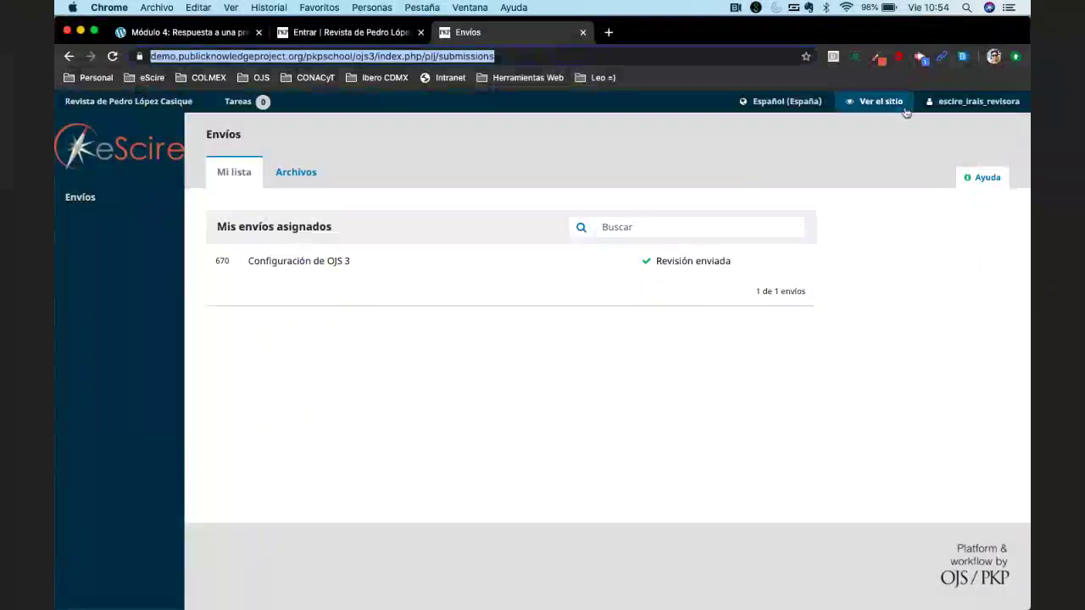
mouse_move(966, 103)
left_click(935, 144)
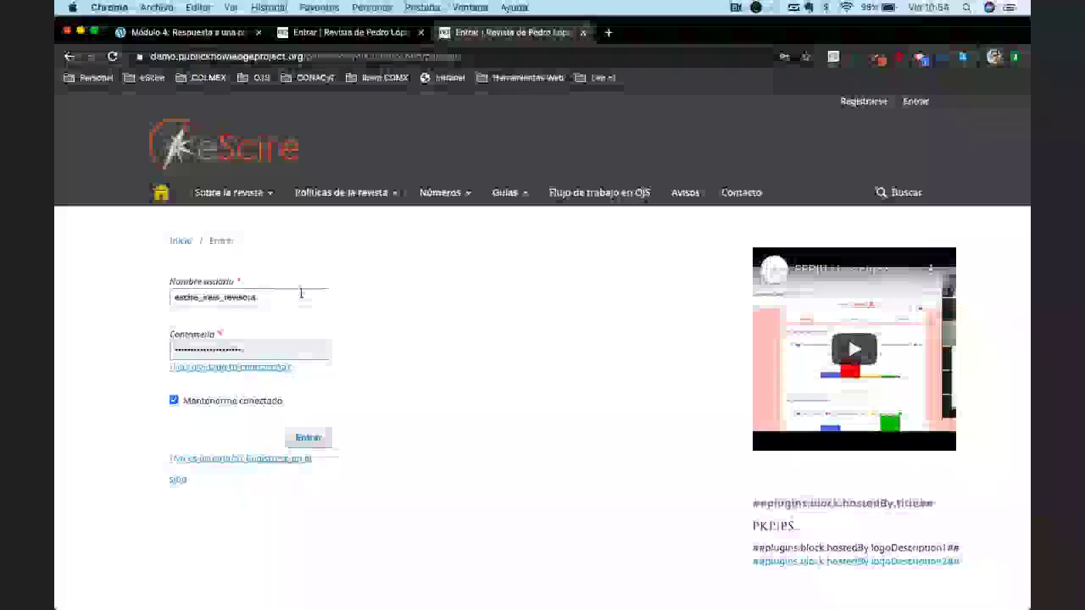
Sign in with the editor account's username and saved password.
left_click(300, 293)
key("BackSpace")
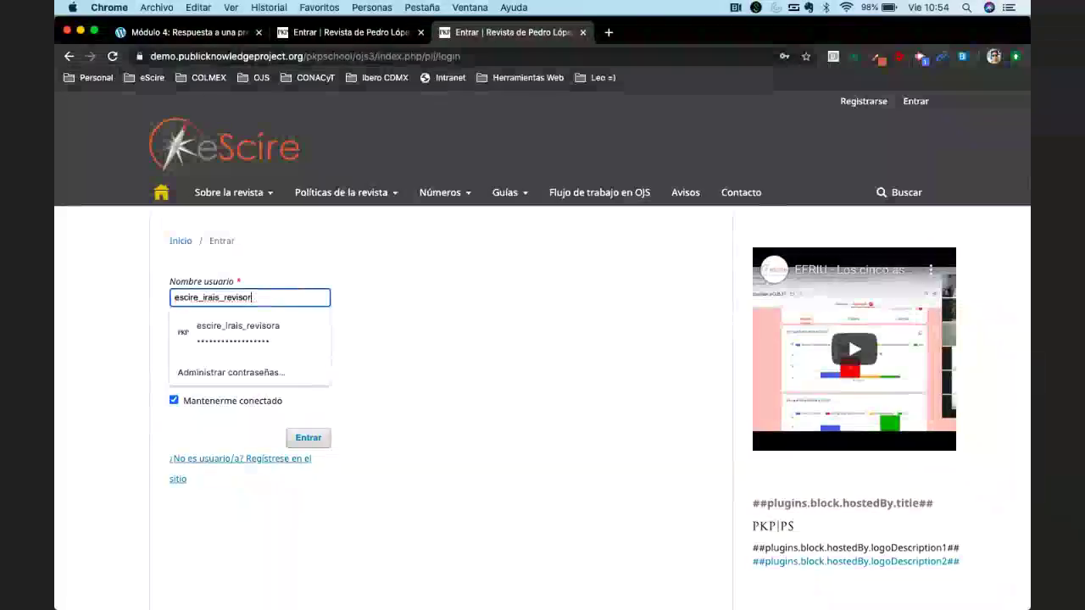
key("BackSpace")
key("BackSpace")
key("BackSpace")
key("BackSpace")
key("BackSpace")
key("BackSpace")
key("BackSpace")
key("BackSpace")
key("BackSpace")
key("BackSpace")
key("BackSpace")
key("BackSpace")
key("BackSpace")
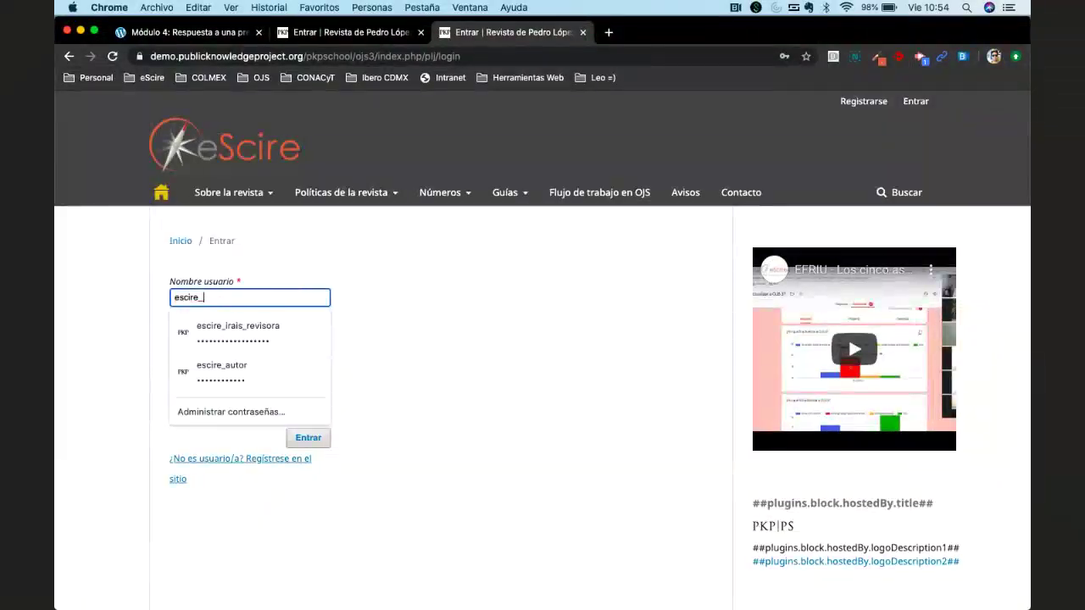
type("editor")
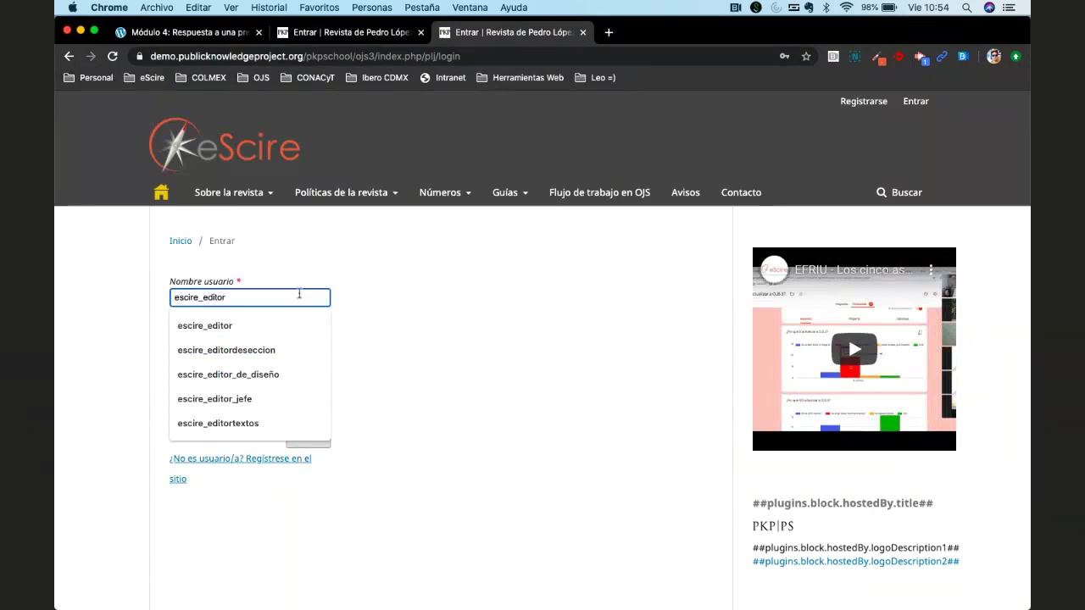
key("Tab")
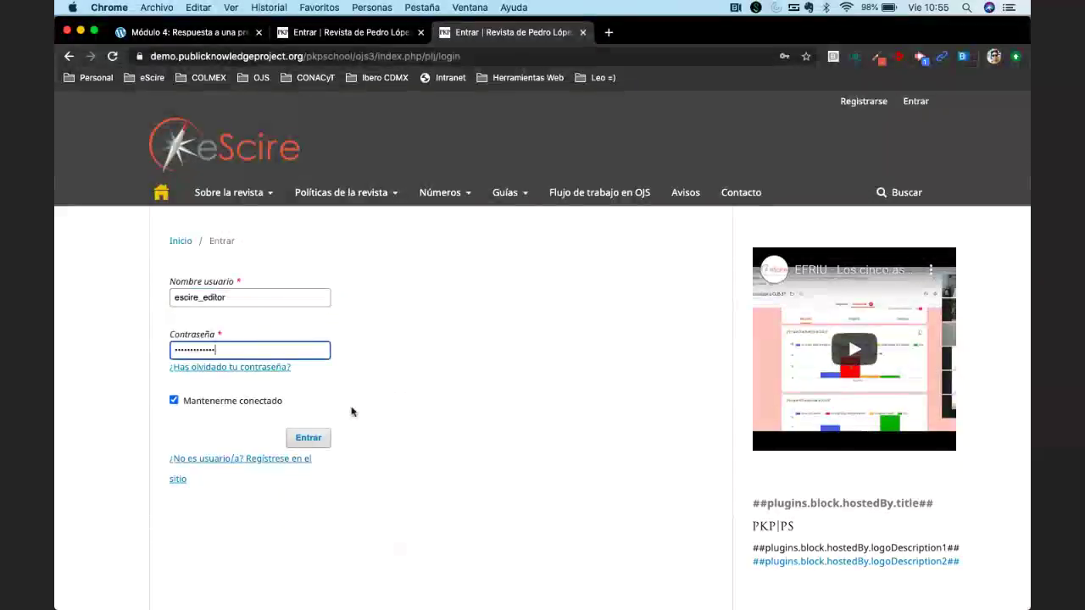
left_click(308, 438)
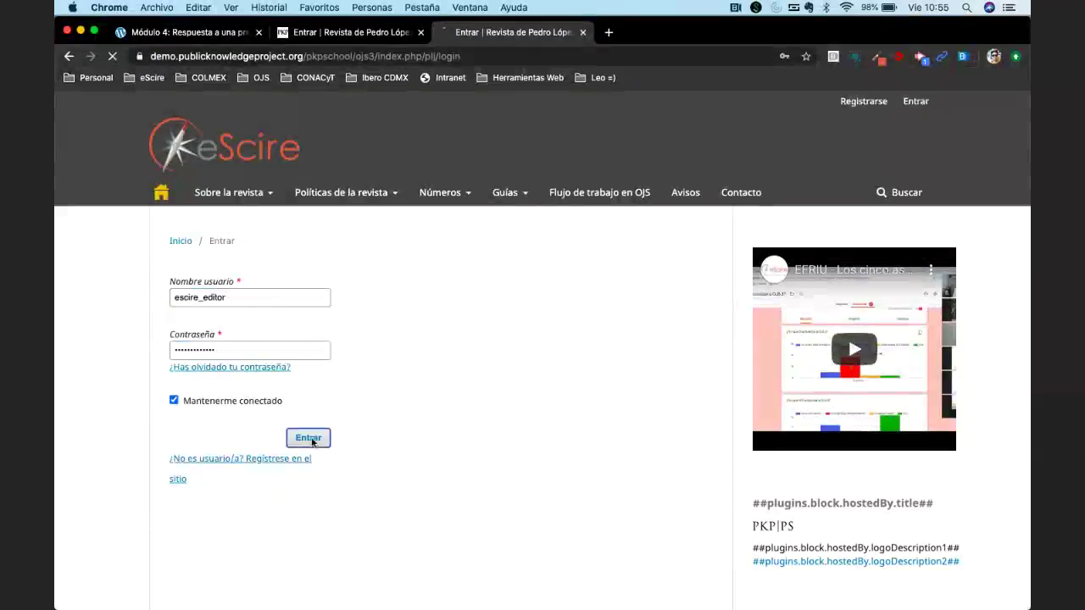
Open Mailinator in a new tab and load the editor's public inbox.
left_click(606, 32)
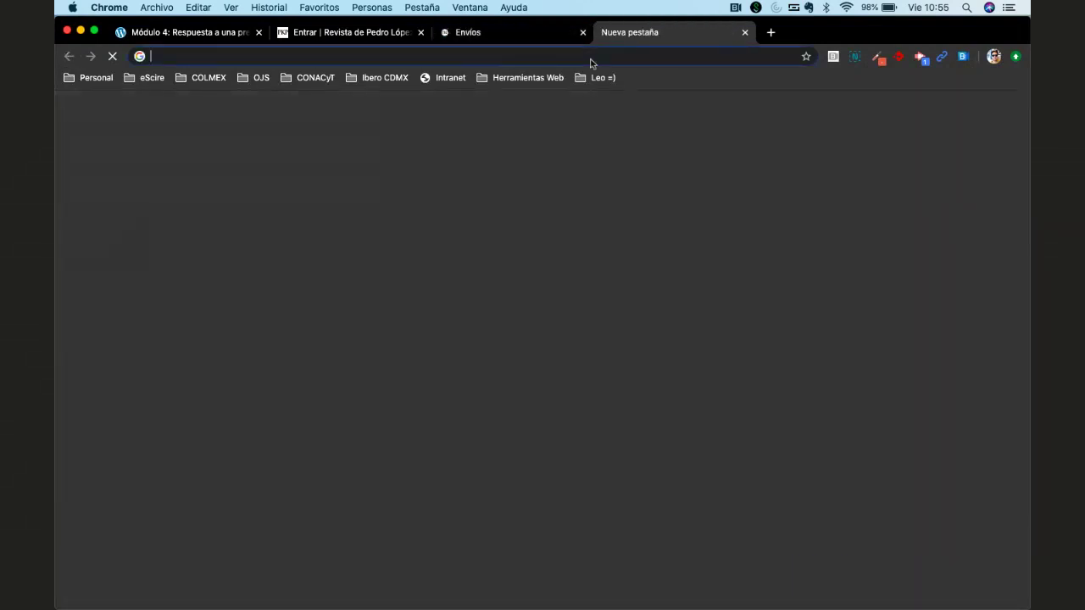
type("mail")
key("Return")
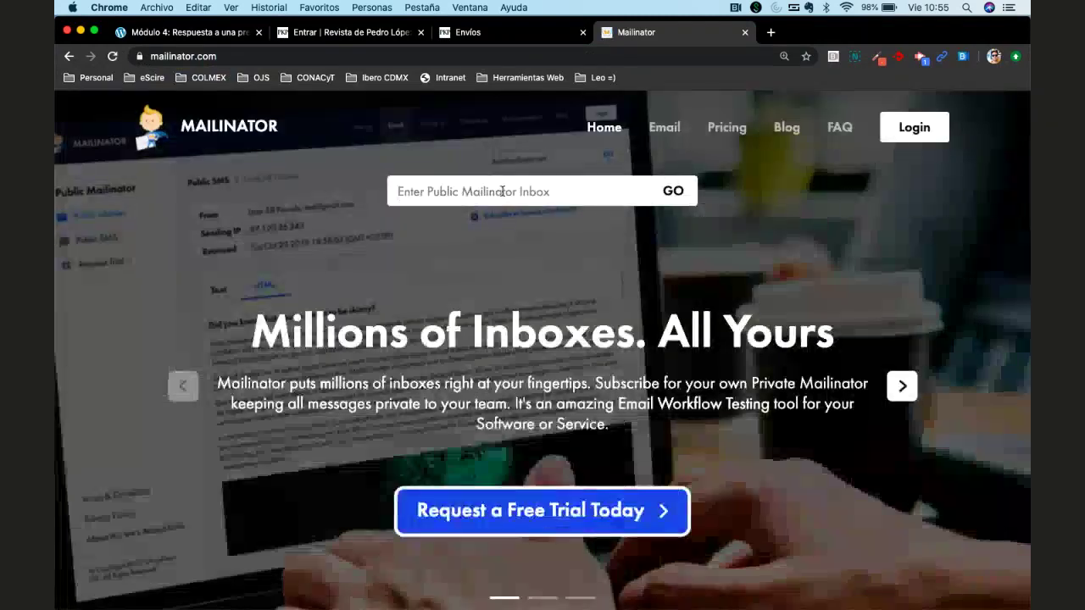
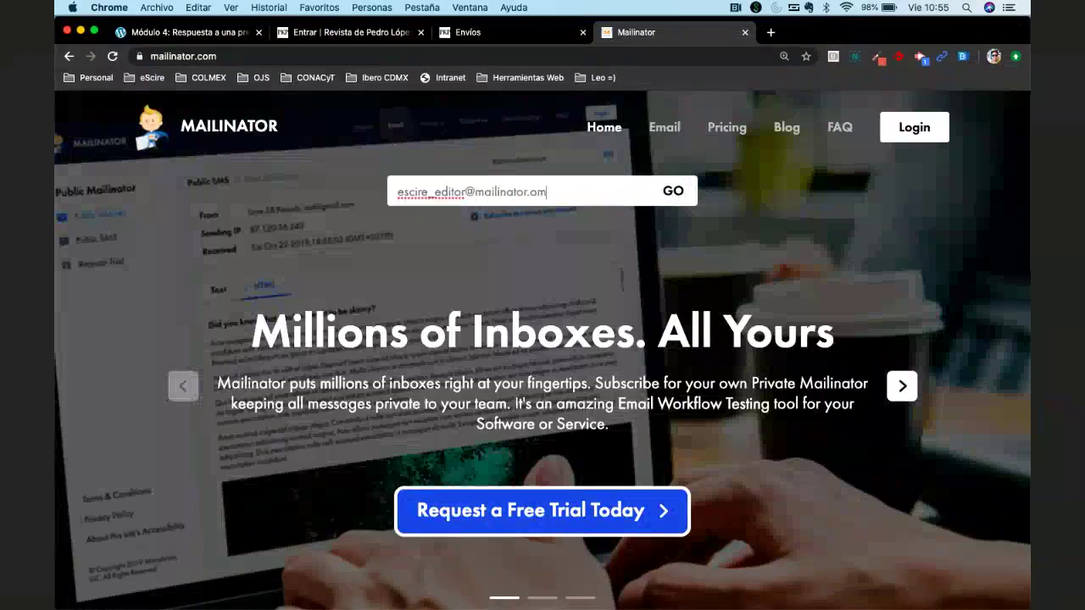
key("Return")
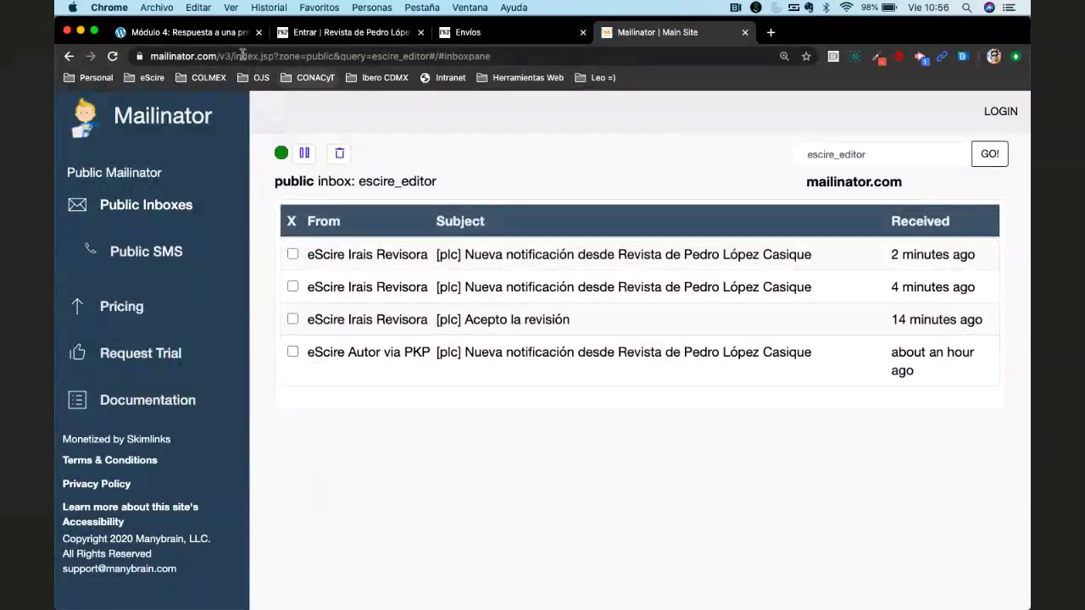
Leave the PKP School lesson page for the editor's Mailinator test inbox.
left_click(207, 36)
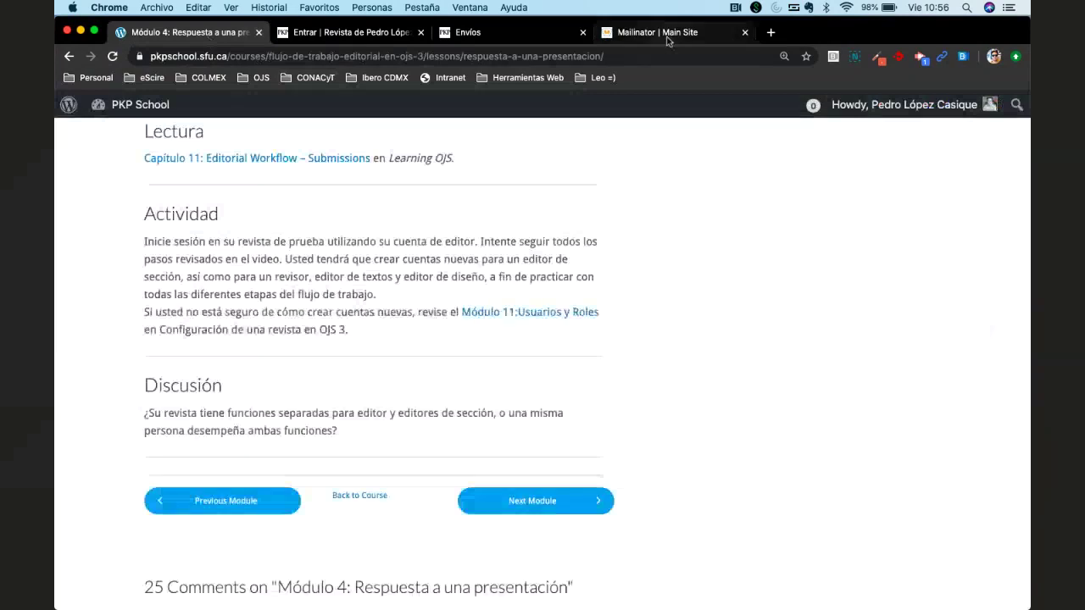
left_click(667, 36)
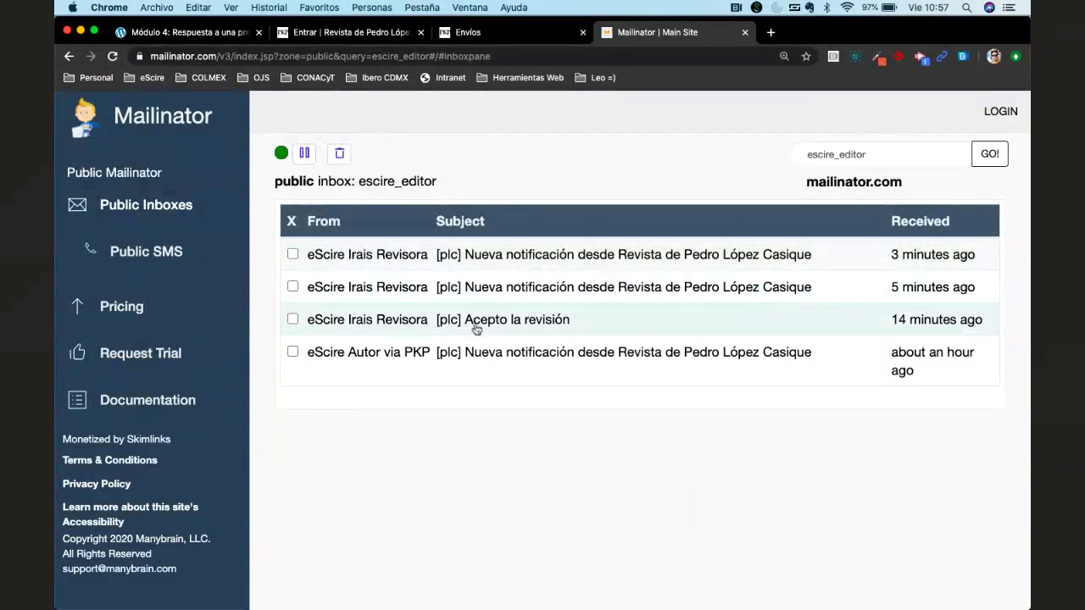
Read the reviewer's acceptance, new-discussion and comments notification emails, then go to OJS Envíos.
left_click(519, 320)
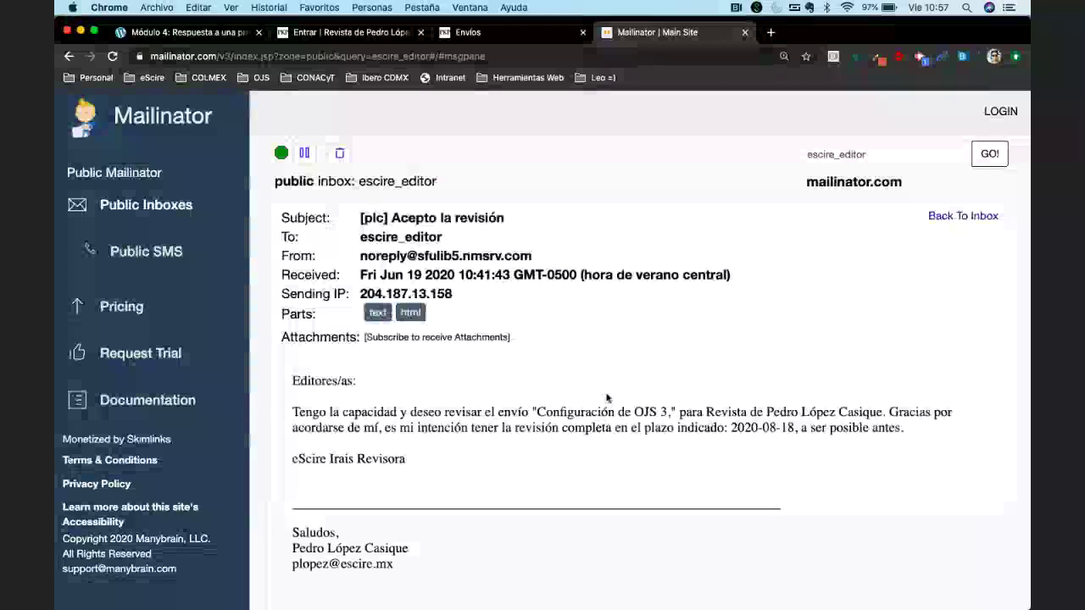
scroll(607, 395, "down", 1)
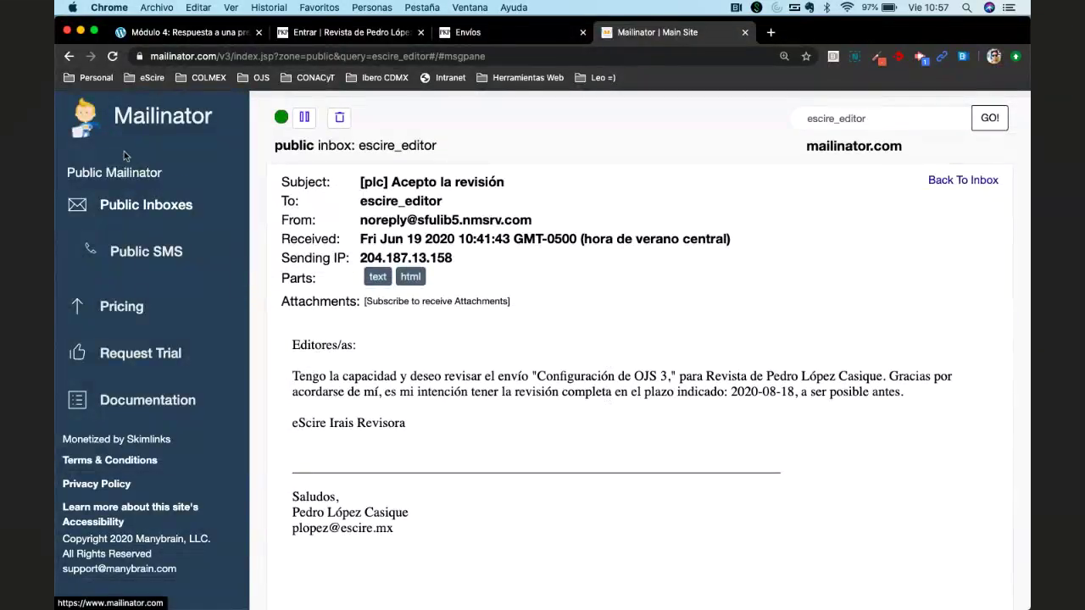
left_click(145, 204)
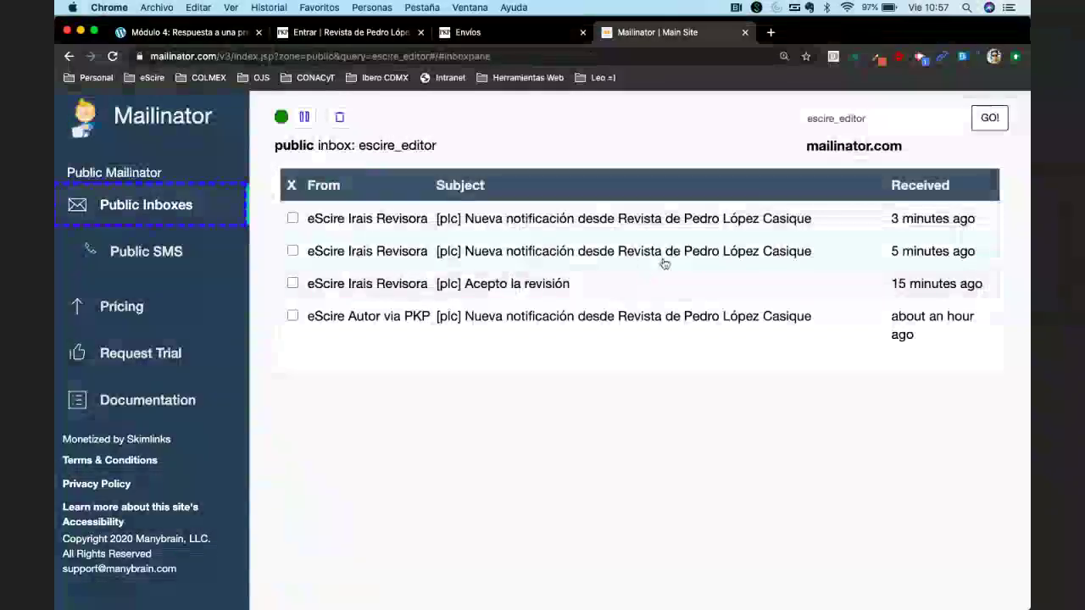
left_click(629, 255)
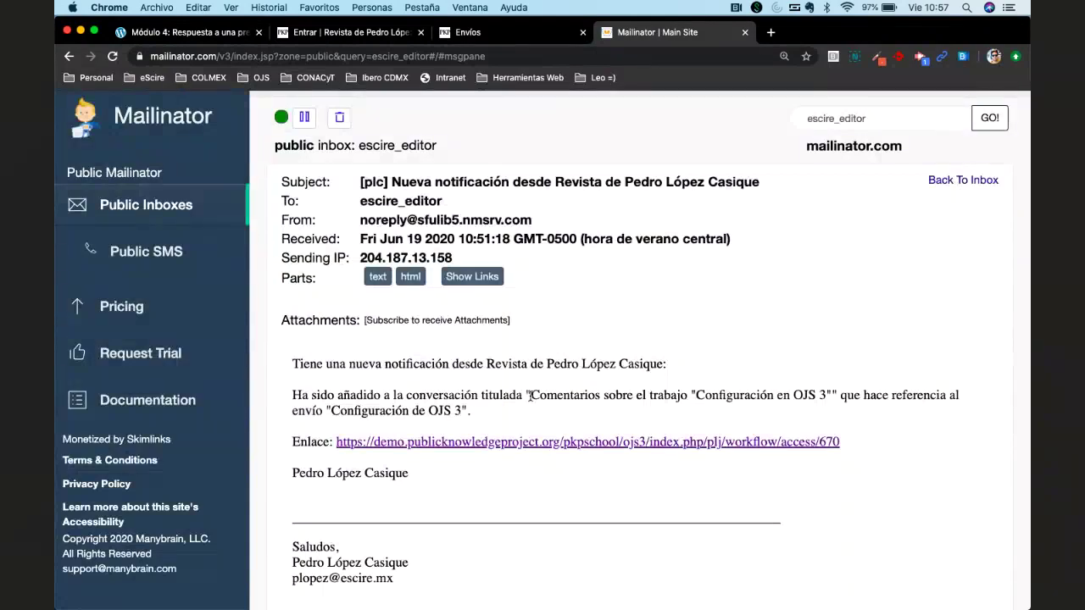
left_click(128, 205)
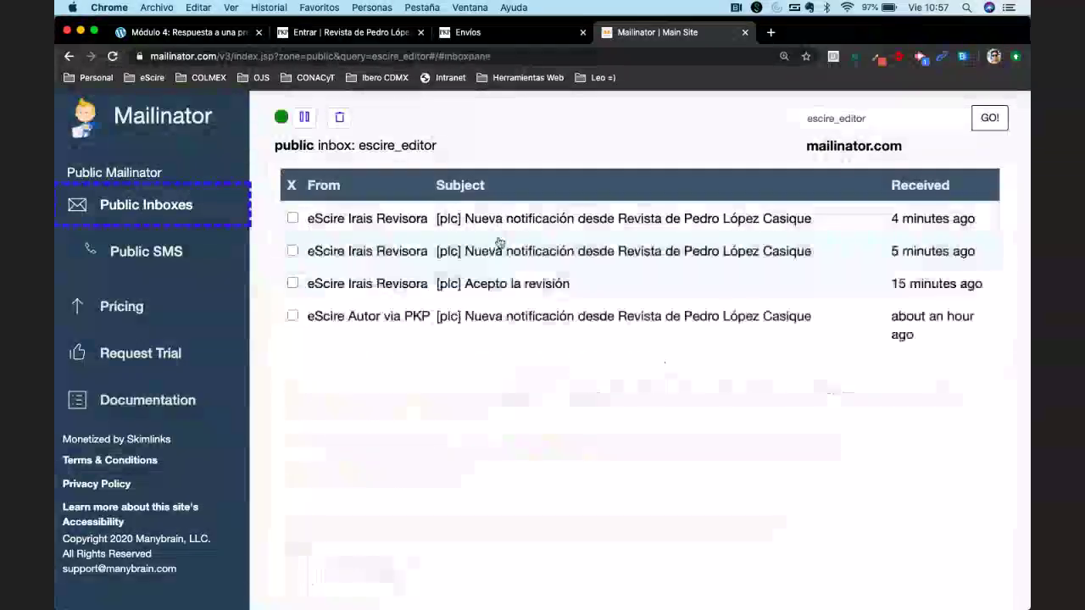
left_click(591, 223)
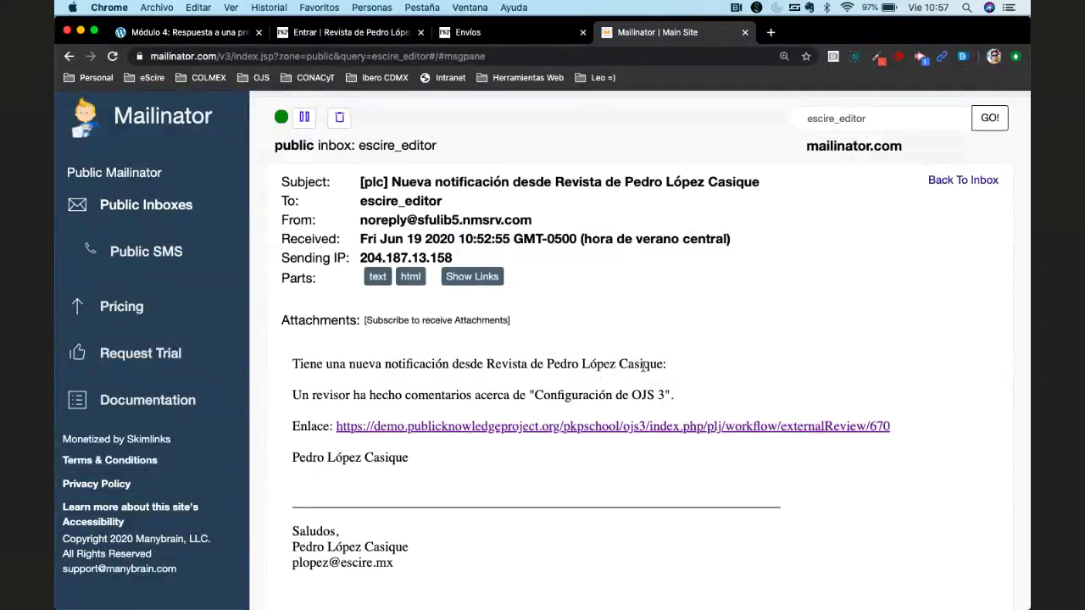
key("super+Left")
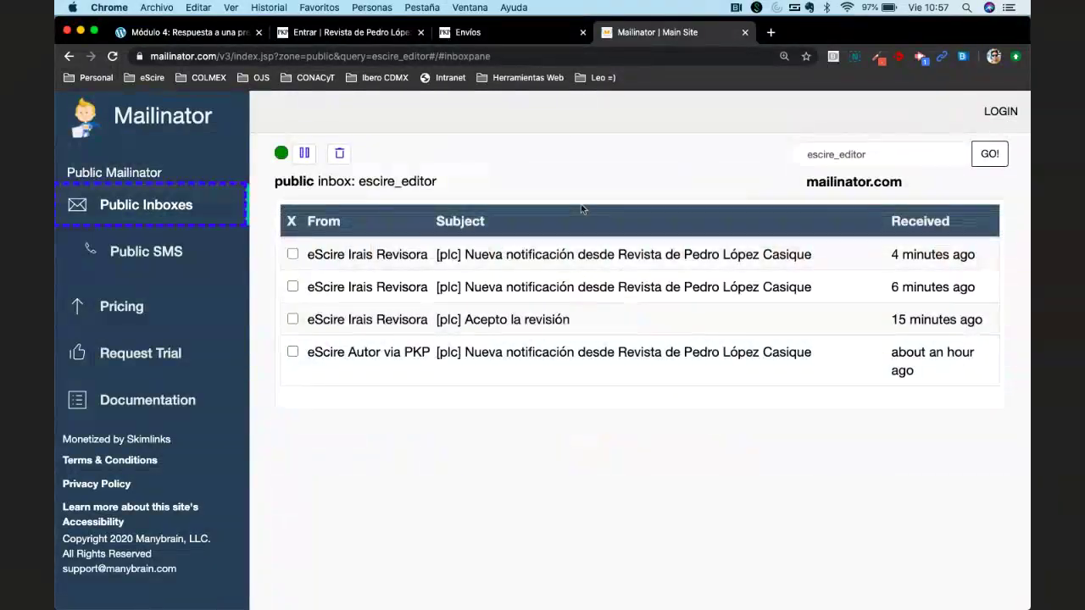
left_click(502, 33)
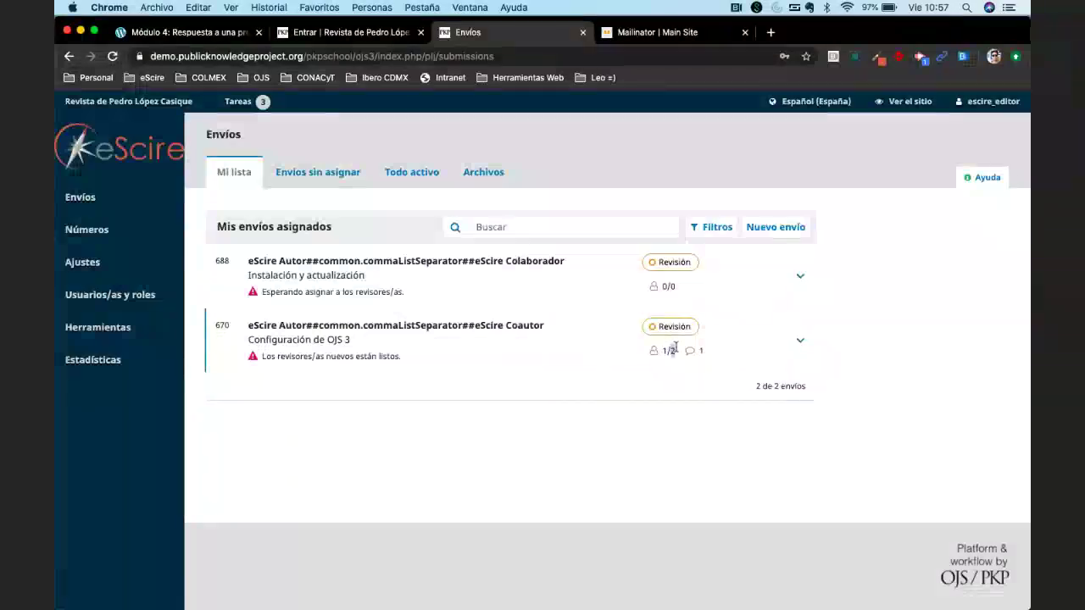
Point out submission 670's 1/2 reviewer count, then open its Revisión workflow.
left_click_drag(669, 347, 663, 350)
left_click(652, 399)
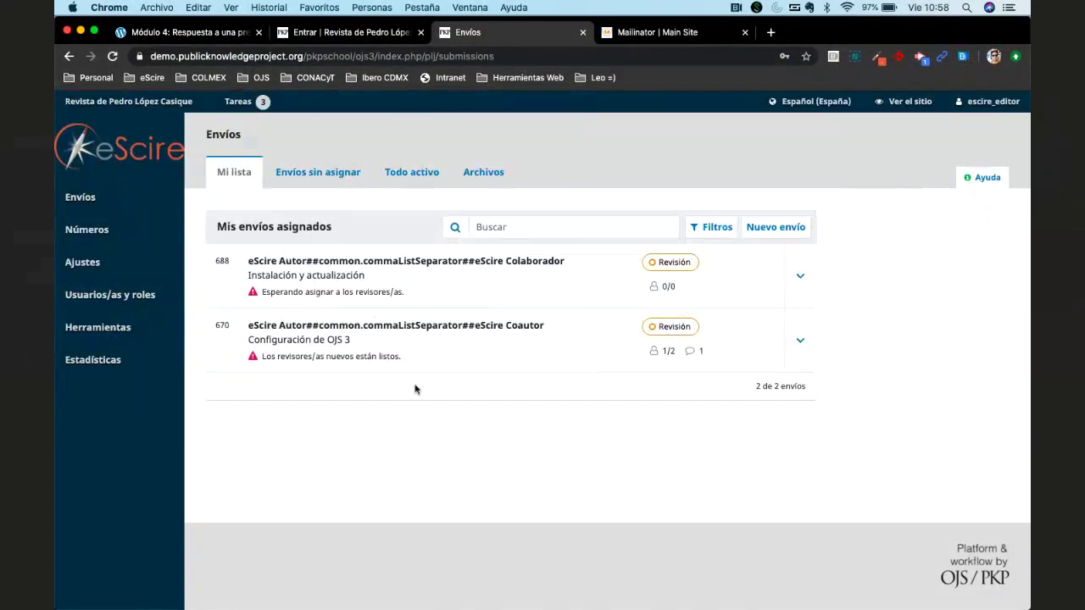
left_click(382, 334)
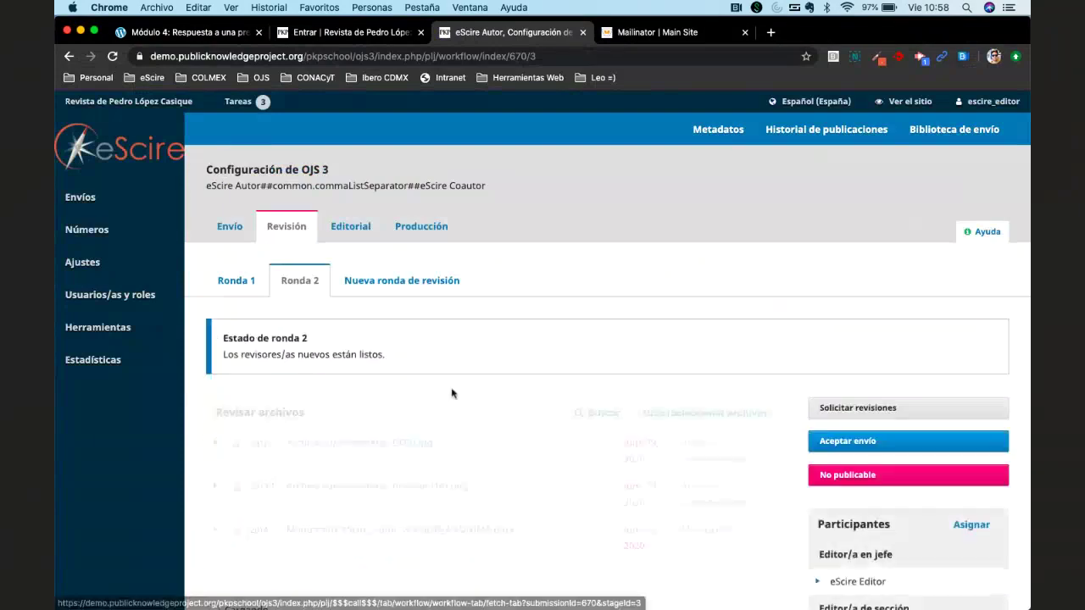
scroll(451, 393, "down", 5)
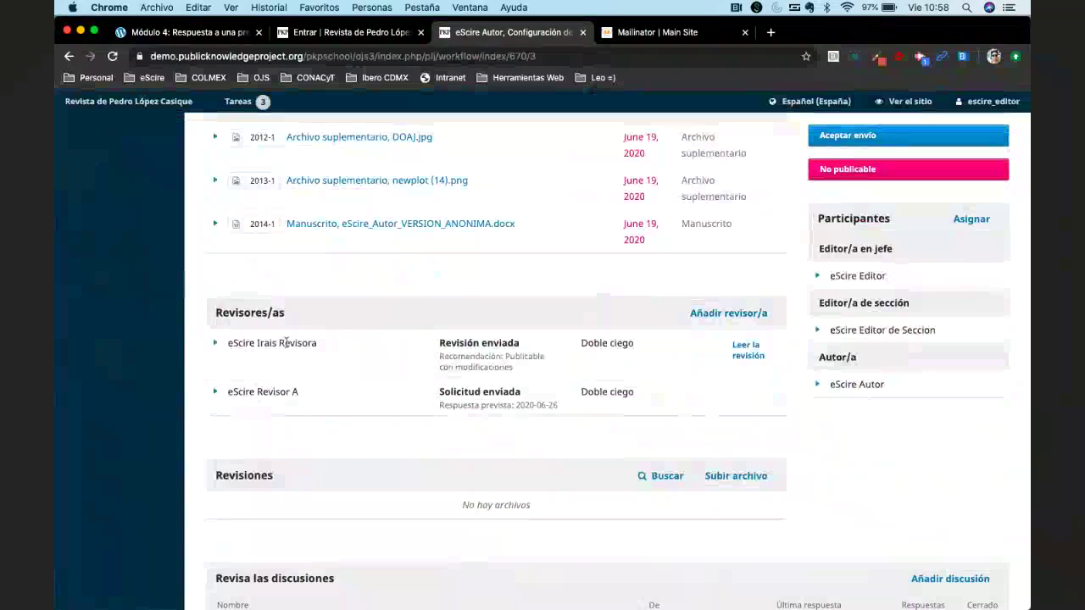
left_click_drag(439, 356, 528, 369)
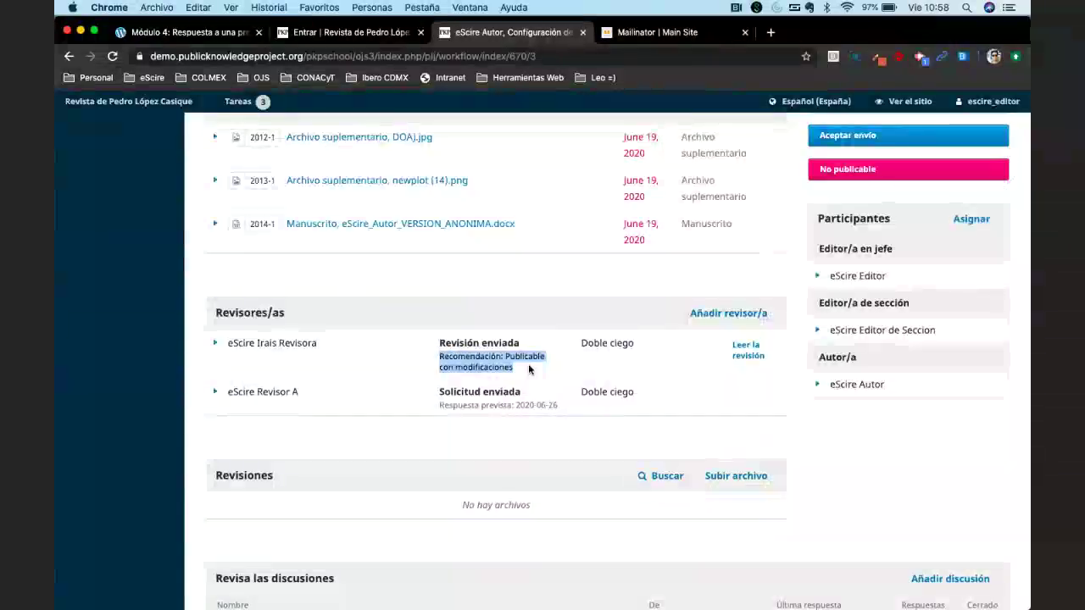
scroll(509, 368, "down", 1)
left_click(487, 368)
triple_click(487, 367)
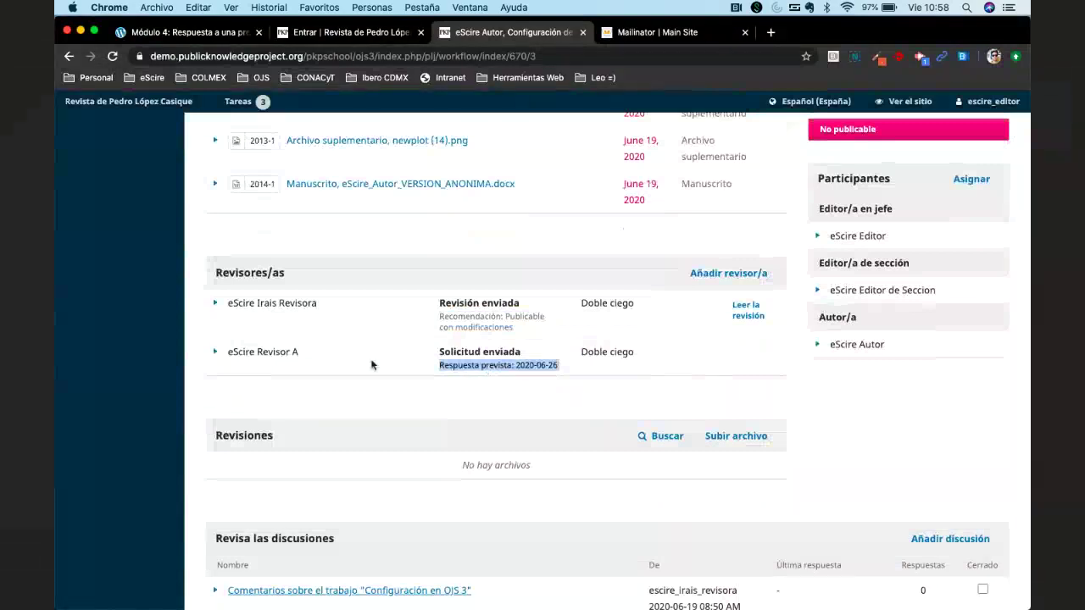
left_click(637, 343)
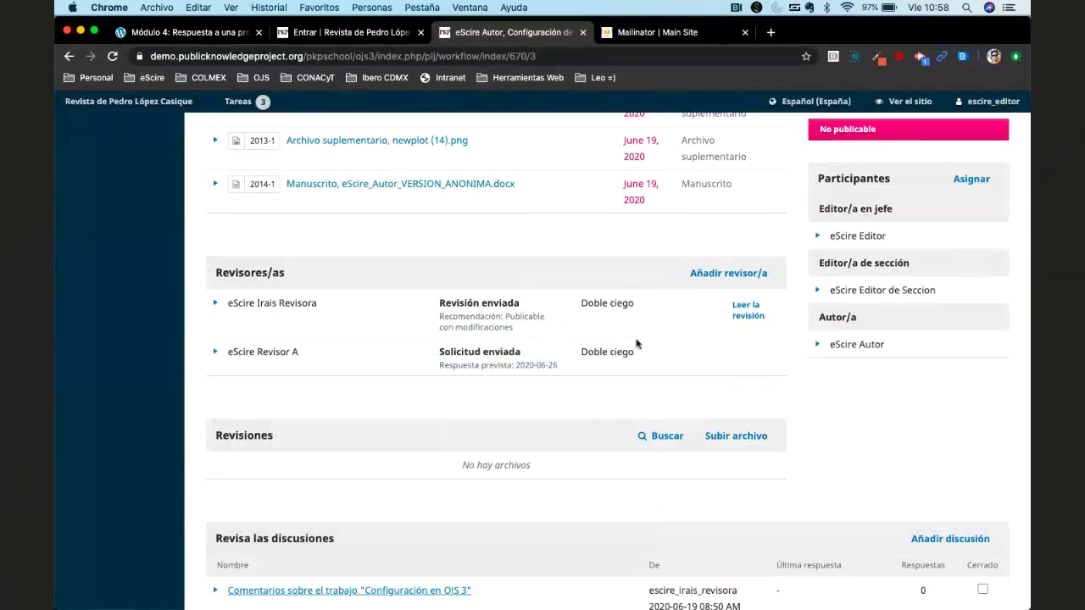
Open the completed review and open the reviewer's attached .docx file in Word.
left_click(747, 315)
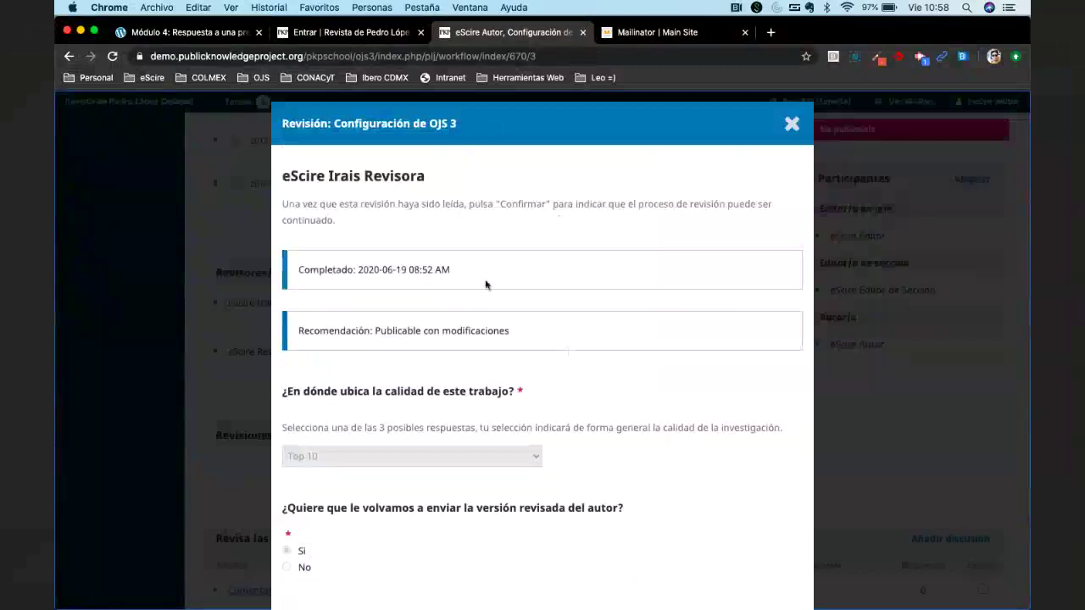
scroll(546, 373, "down", 5)
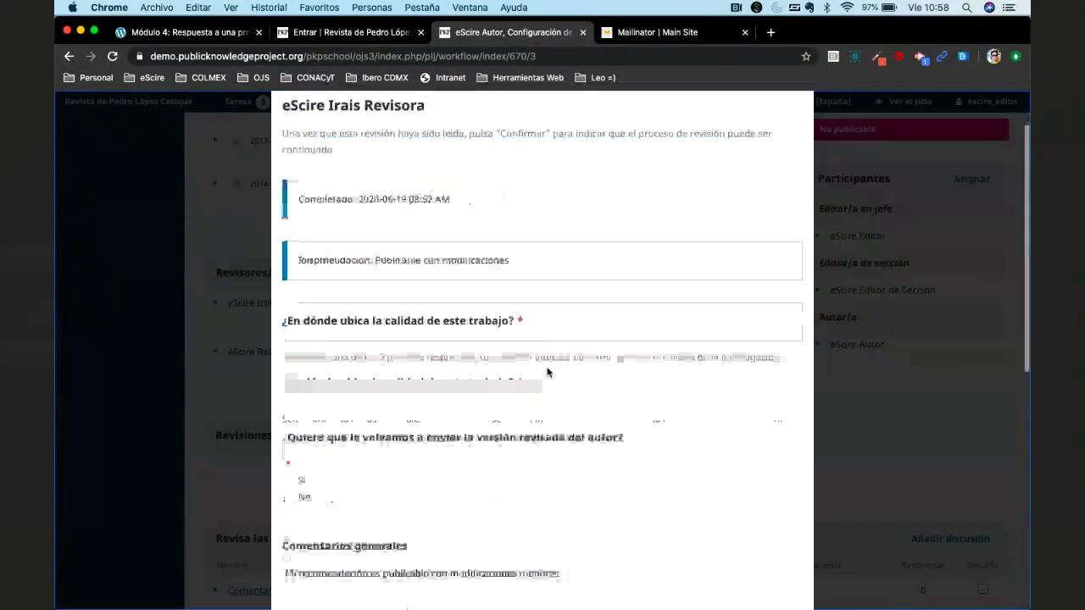
scroll(450, 308, "up", 2)
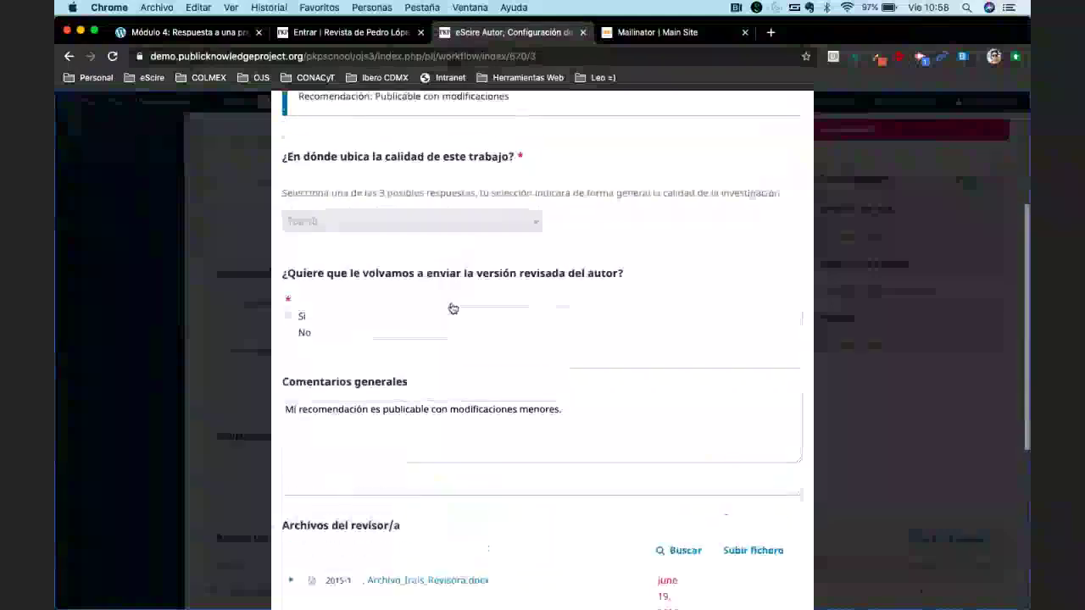
scroll(422, 256, "down", 5)
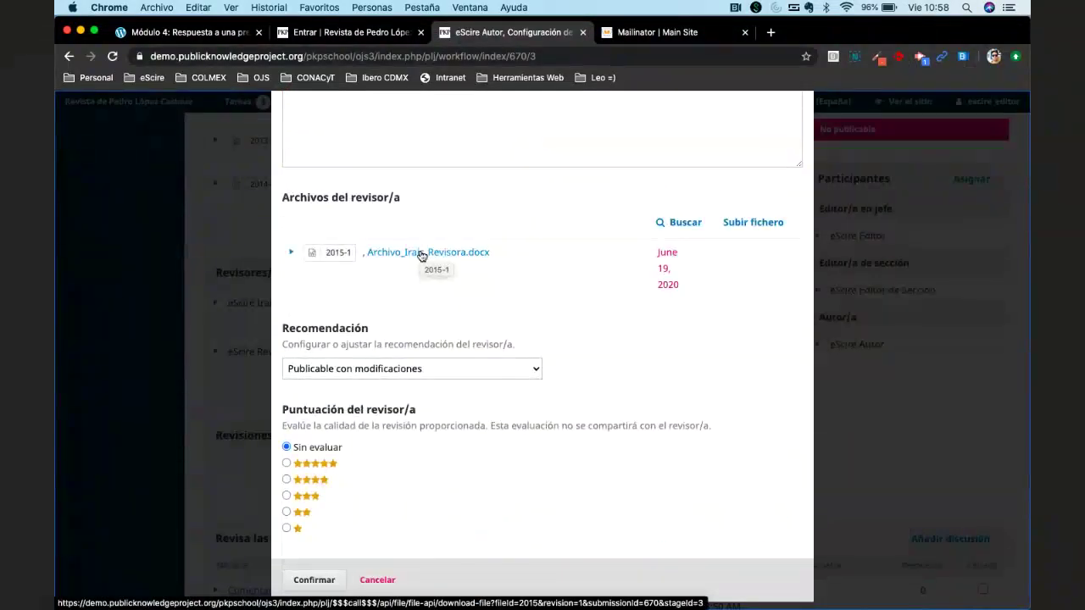
left_click(421, 254)
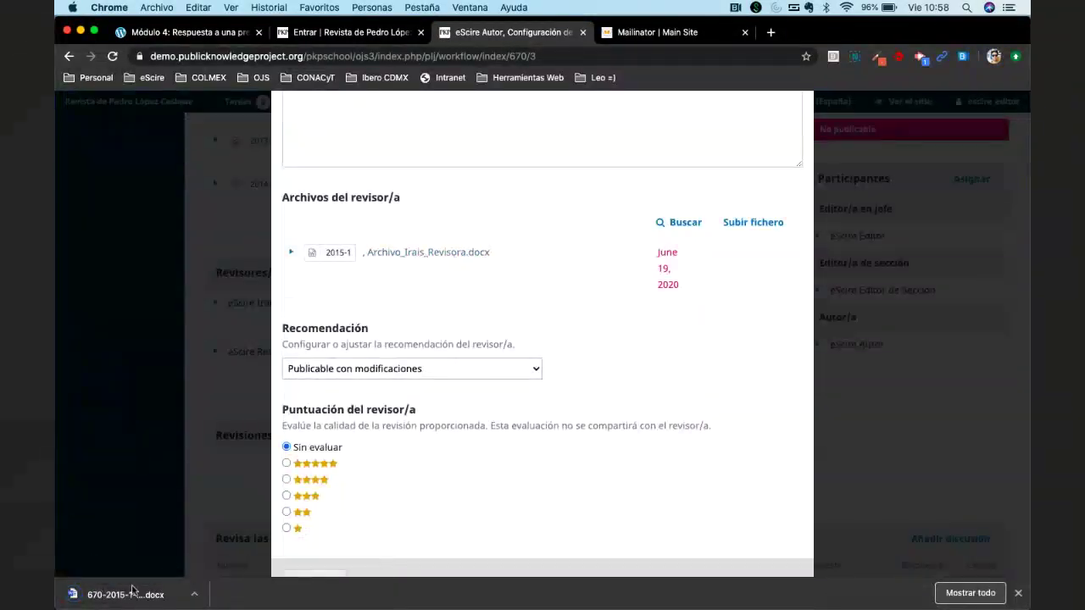
left_click(121, 596)
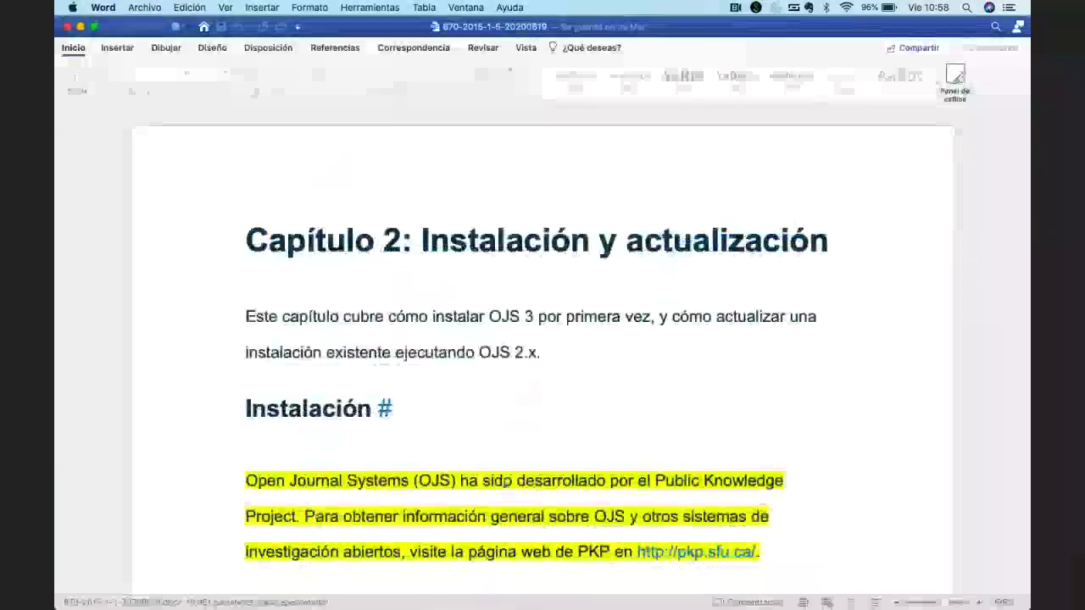
Scroll the reviewer's document down to the Actualización desde OJS versión 2.4.x section.
scroll(505, 458, "down", 5)
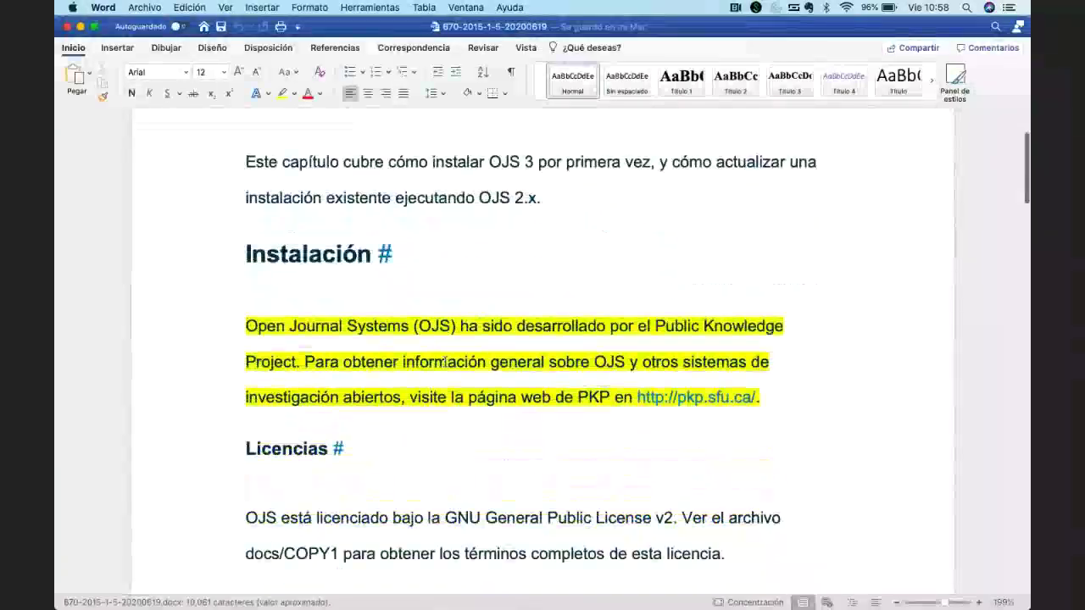
scroll(444, 359, "down", 15)
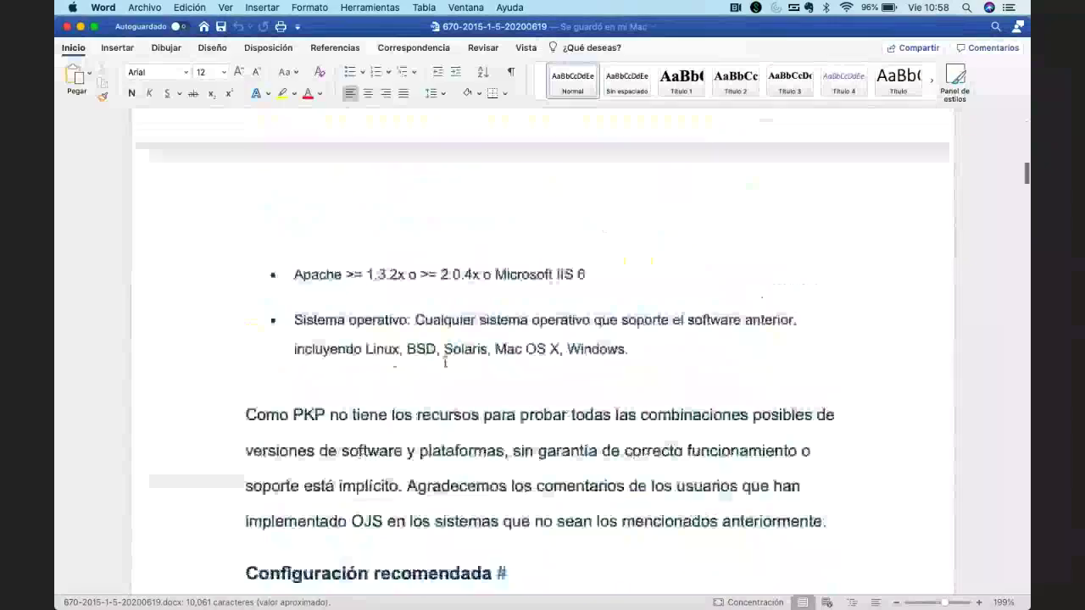
scroll(444, 361, "down", 20)
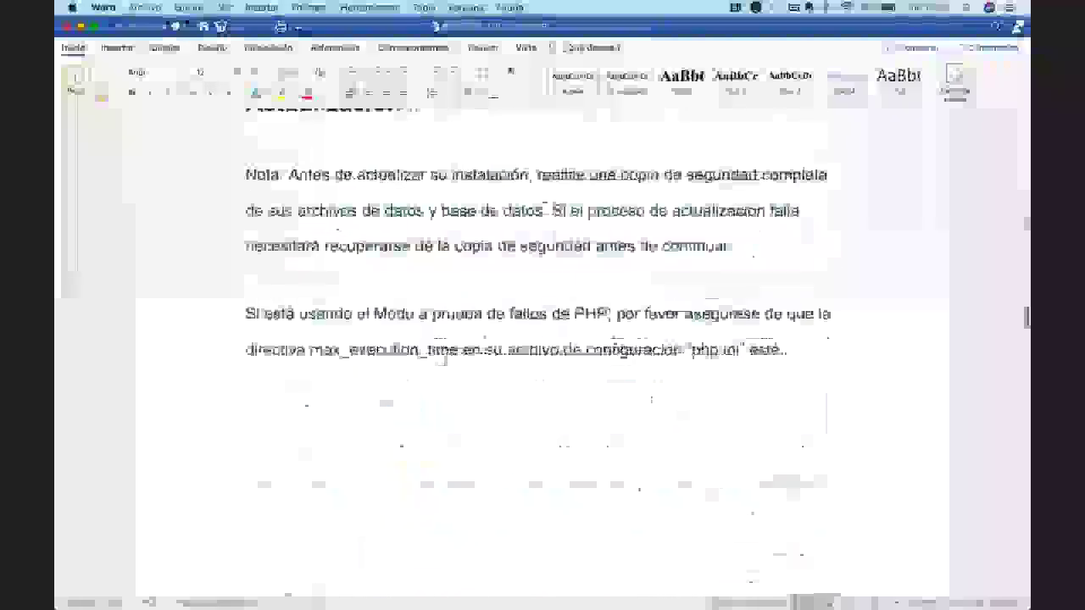
scroll(444, 361, "down", 5)
left_click(103, 7)
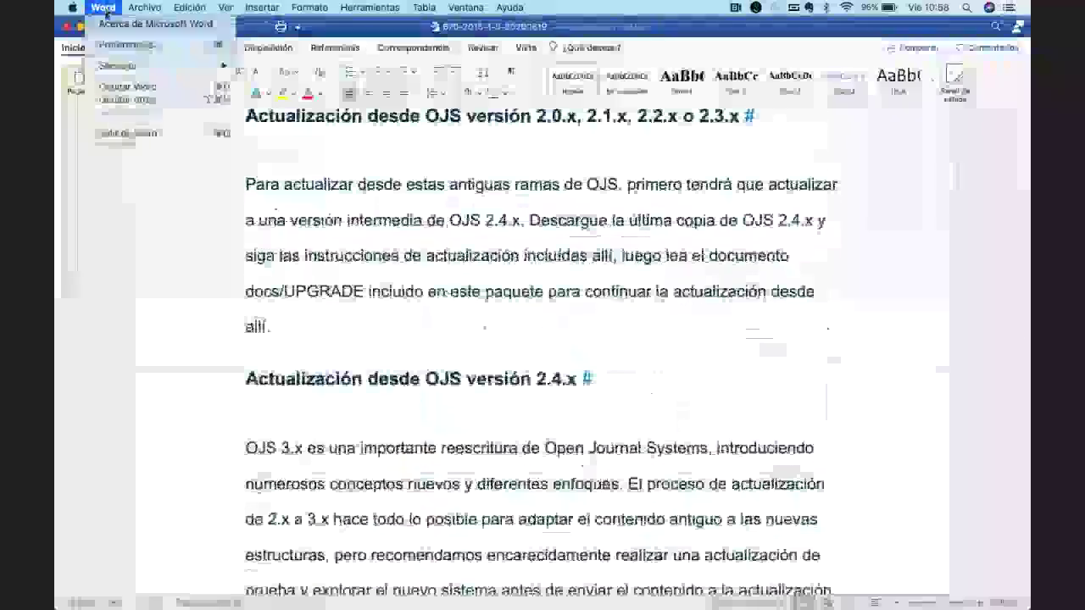
Quit Word and scroll the review down to the Recomendación and Puntuación del revisor/a options.
left_click(122, 133)
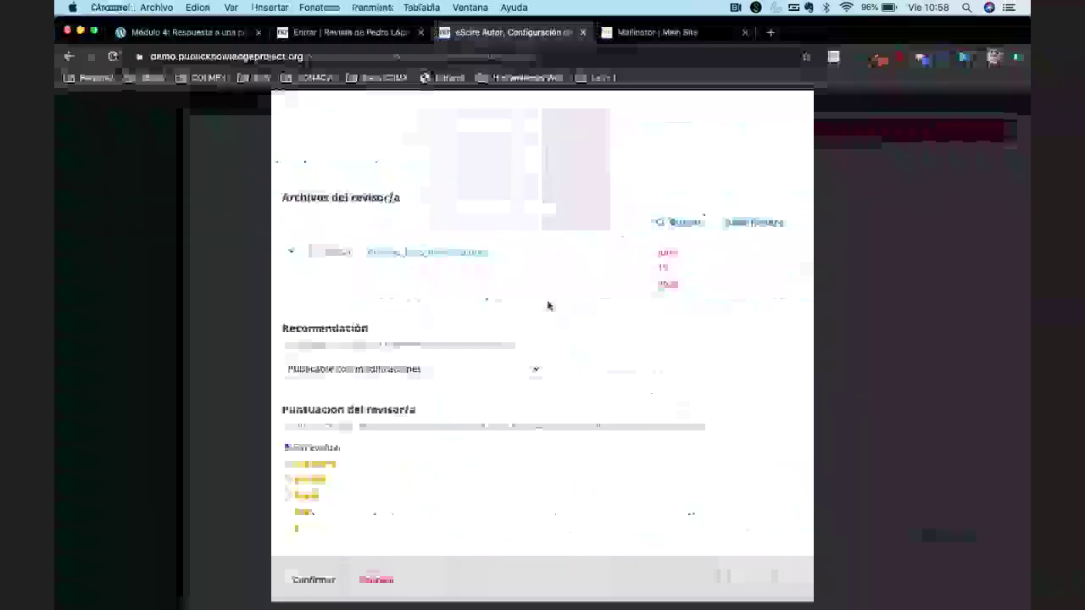
scroll(608, 348, "up", 3)
left_click(608, 365)
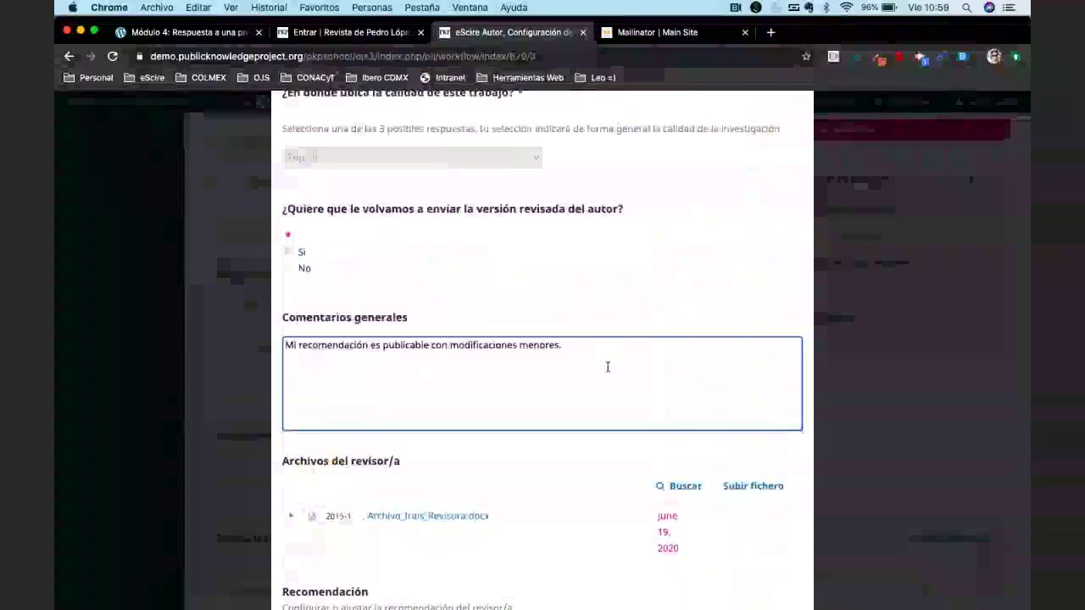
scroll(607, 368, "up", 4)
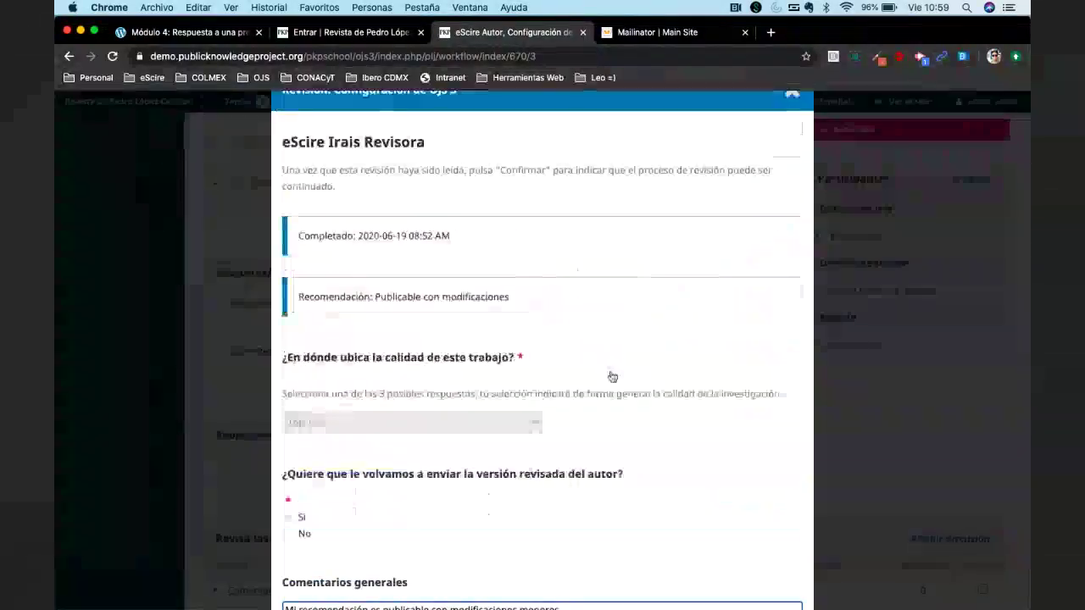
scroll(622, 390, "down", 3)
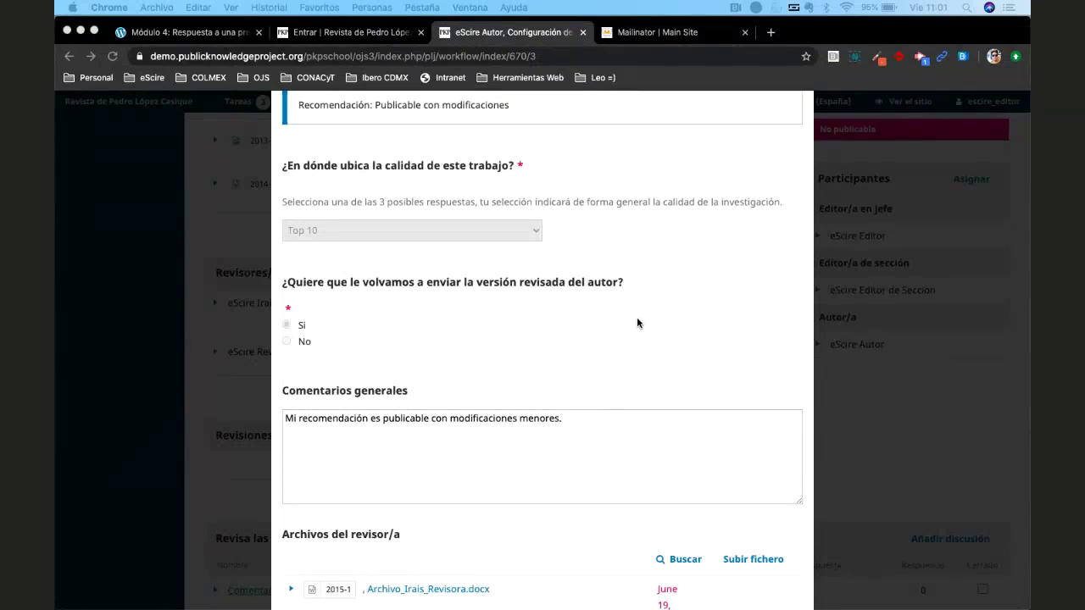
scroll(636, 317, "down", 5)
scroll(637, 323, "up", 5)
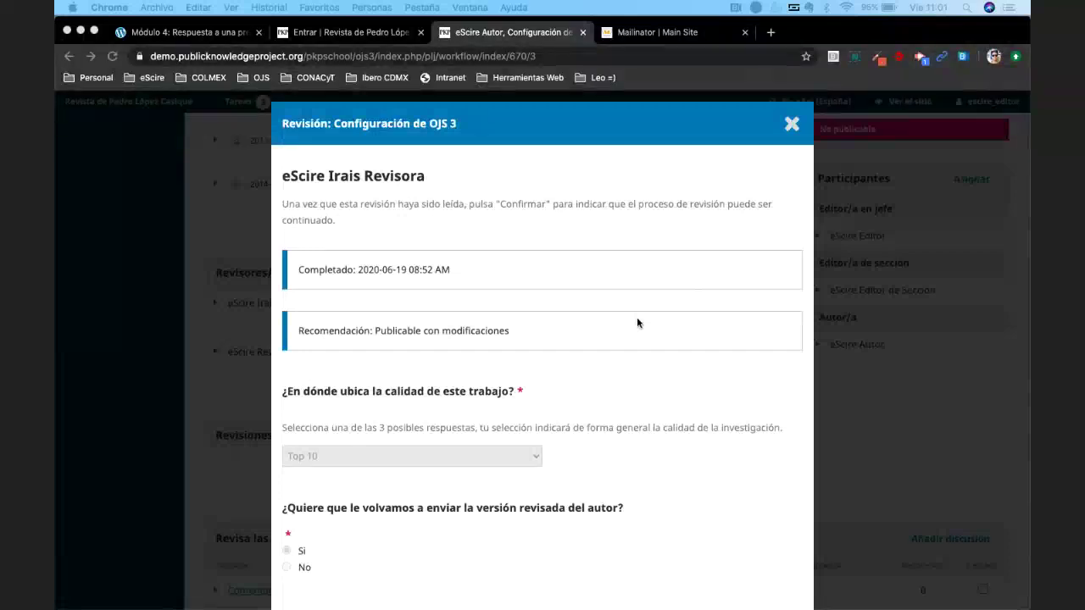
scroll(637, 323, "down", 1)
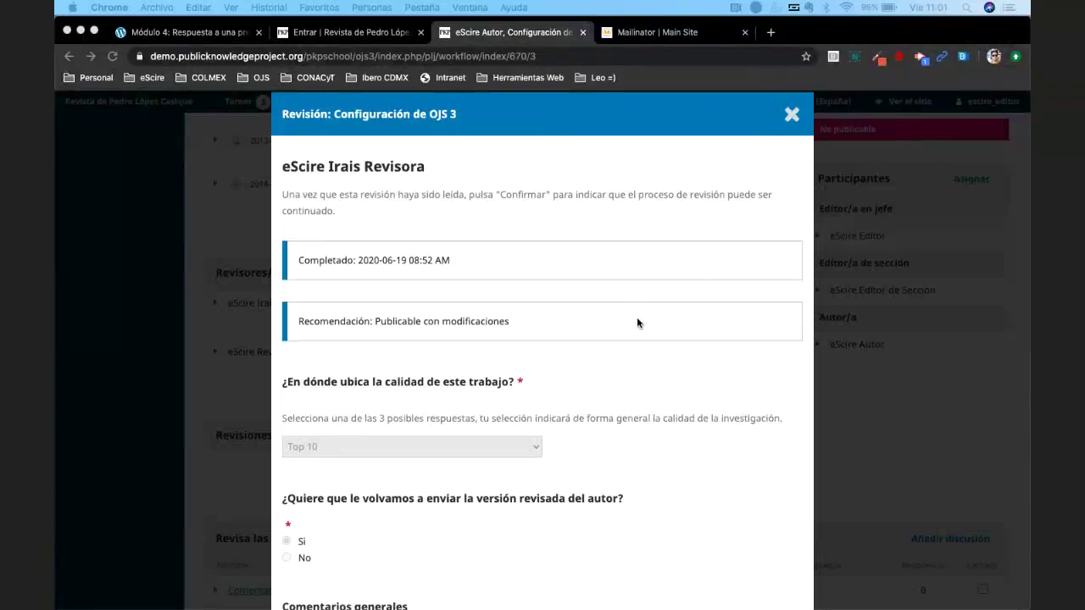
scroll(637, 323, "down", 3)
scroll(637, 323, "down", 4)
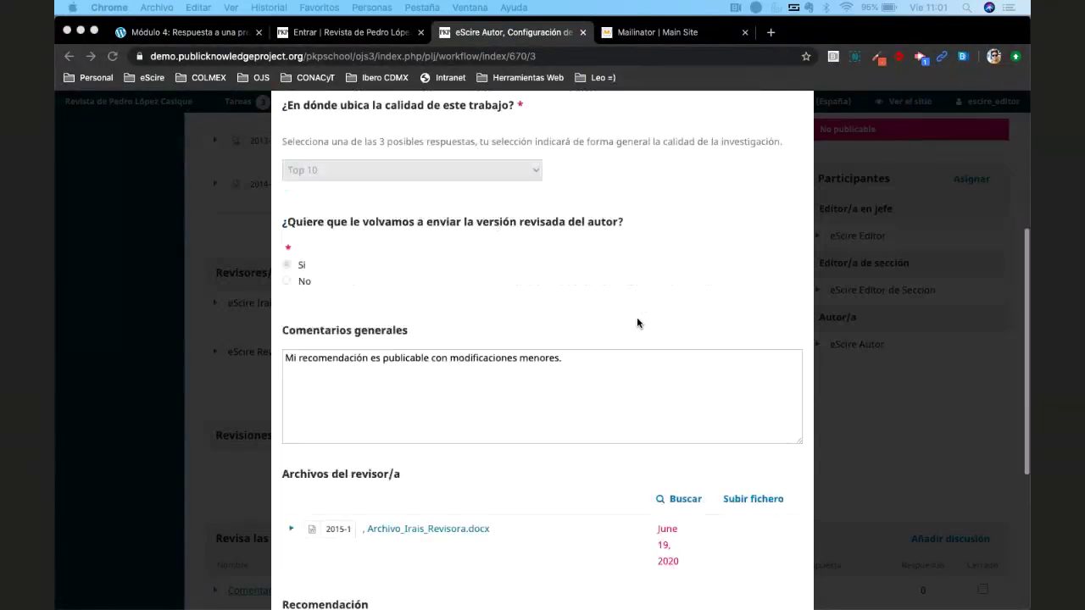
scroll(637, 323, "down", 5)
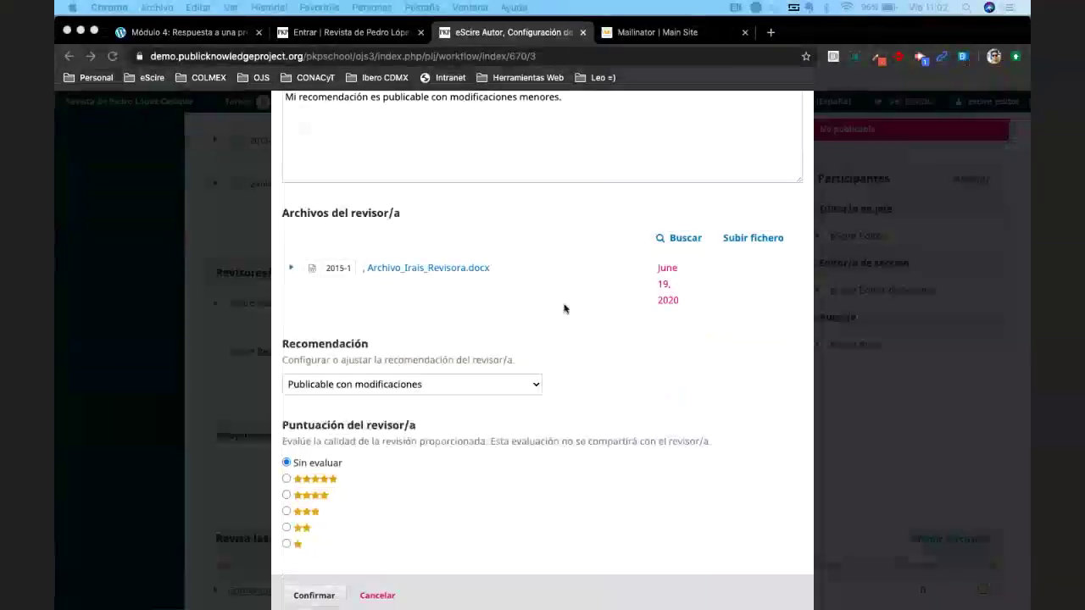
Keep Publicable con modificaciones, rate the review three stars, and confirm.
scroll(528, 364, "down", 2)
left_click(514, 367)
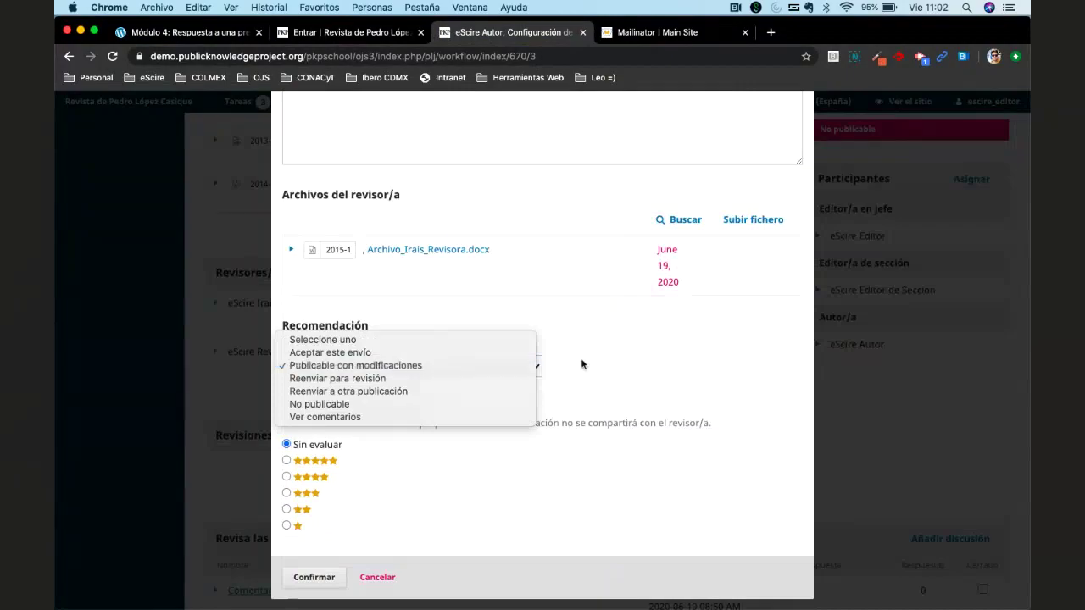
left_click(442, 367)
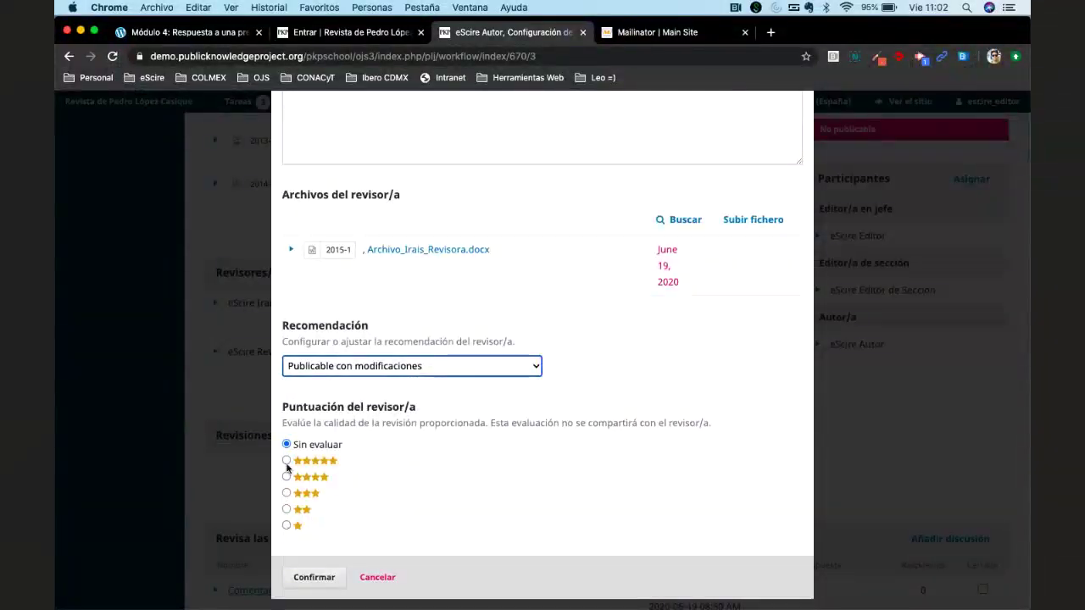
left_click(286, 461)
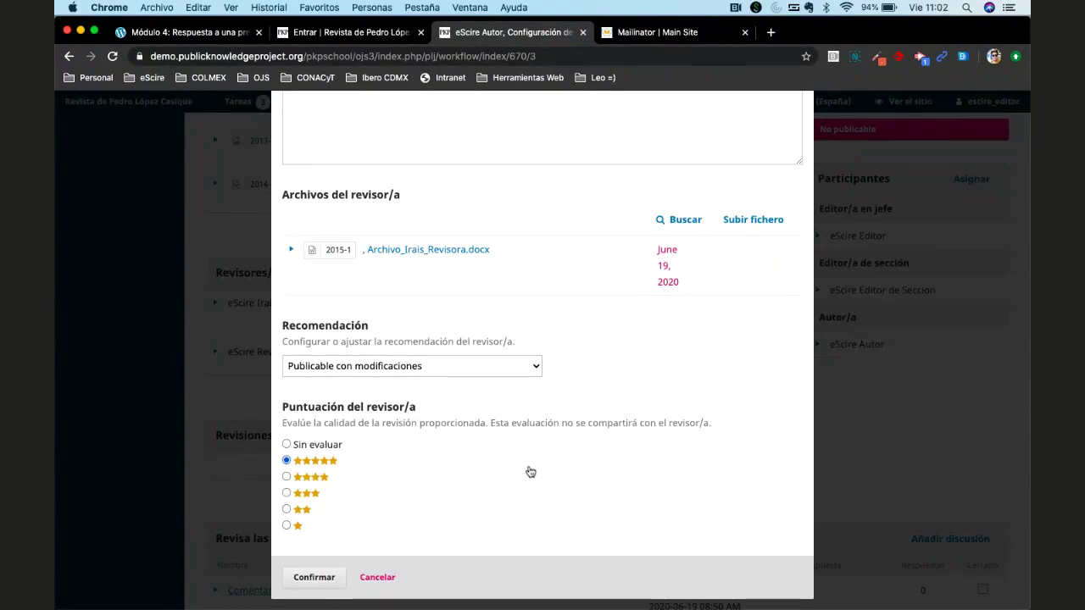
left_click(341, 492)
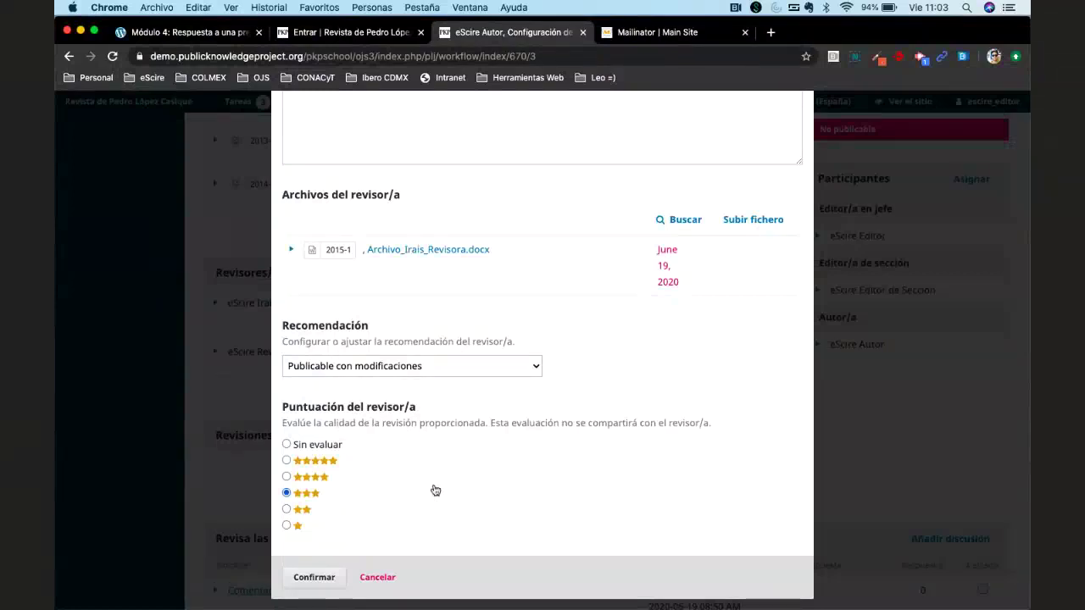
scroll(435, 490, "up", 10)
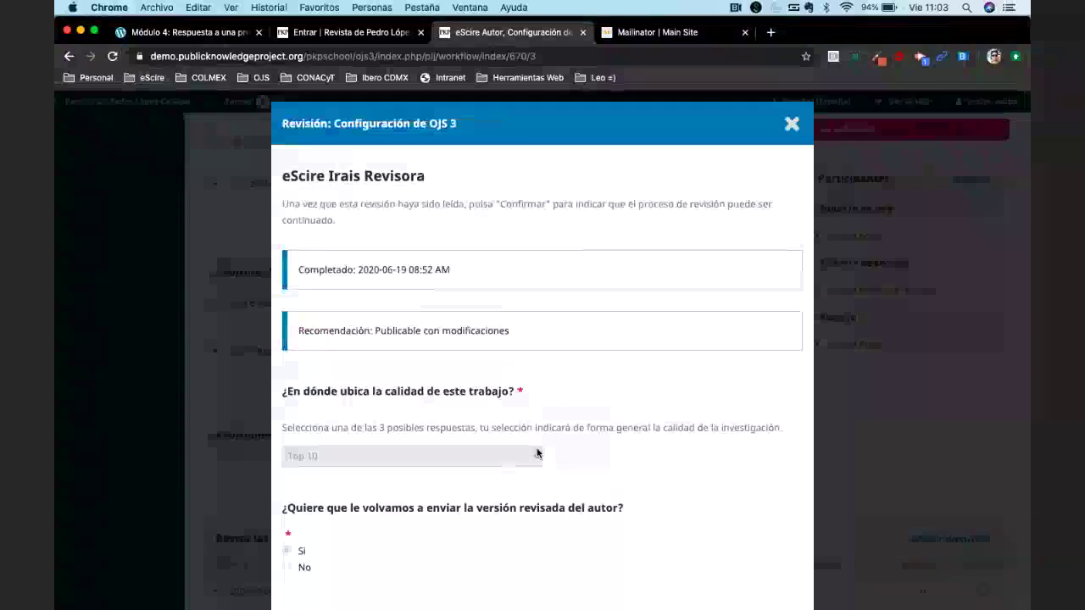
scroll(536, 454, "down", 10)
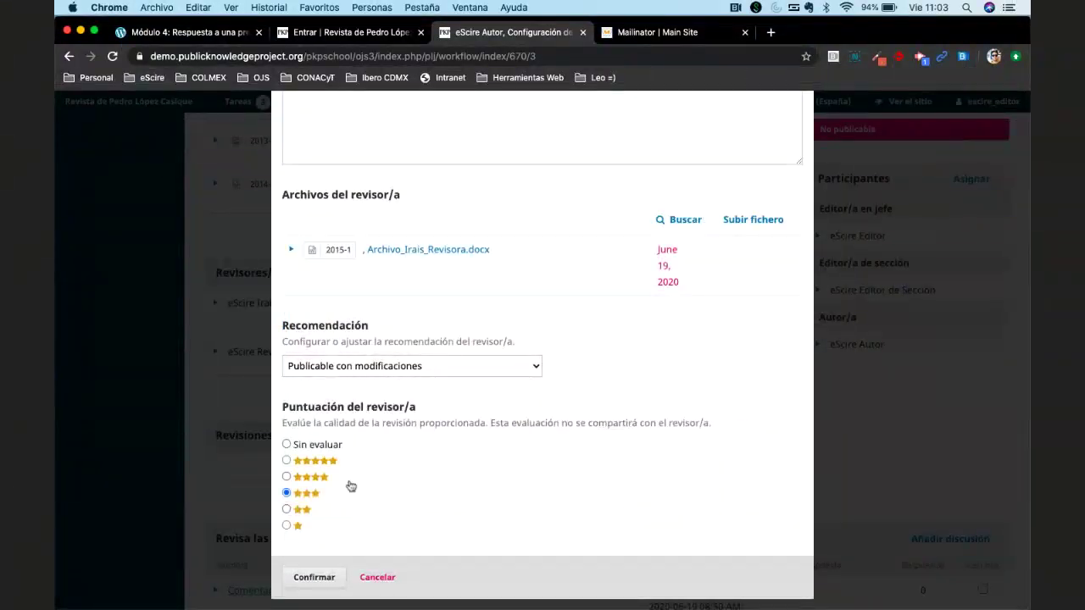
left_click(309, 579)
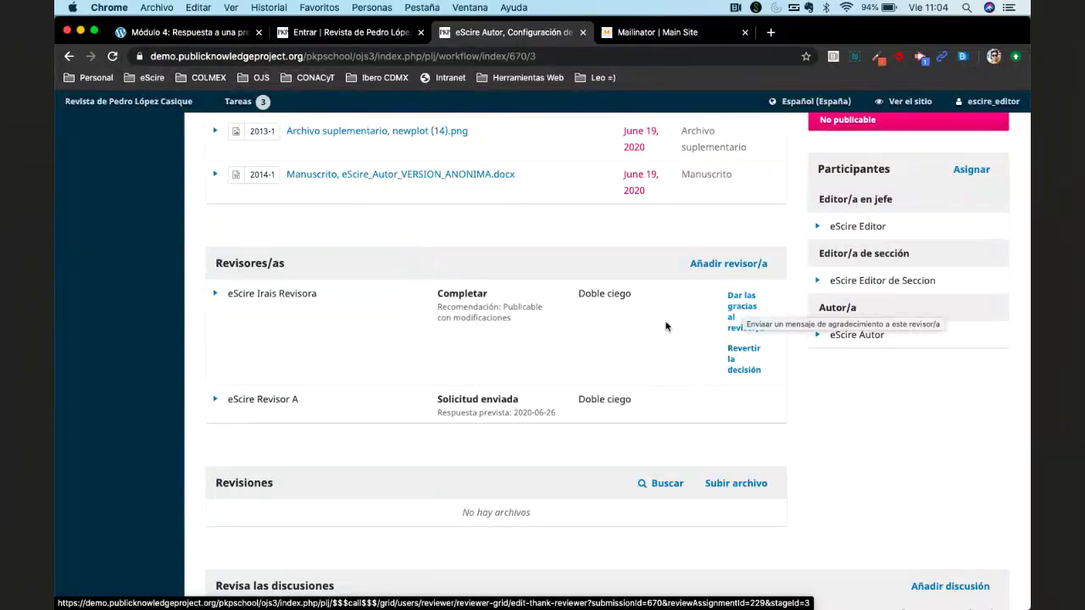
Send the reviewer the 'Dar las gracias al revisor/a' thank-you e-mail.
left_click(736, 312)
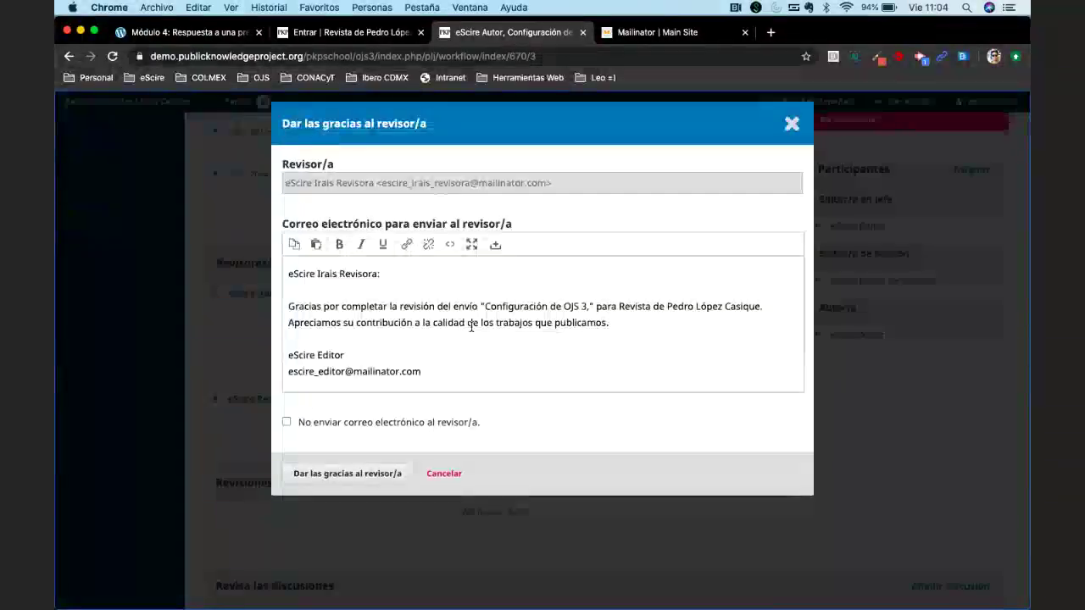
left_click(349, 475)
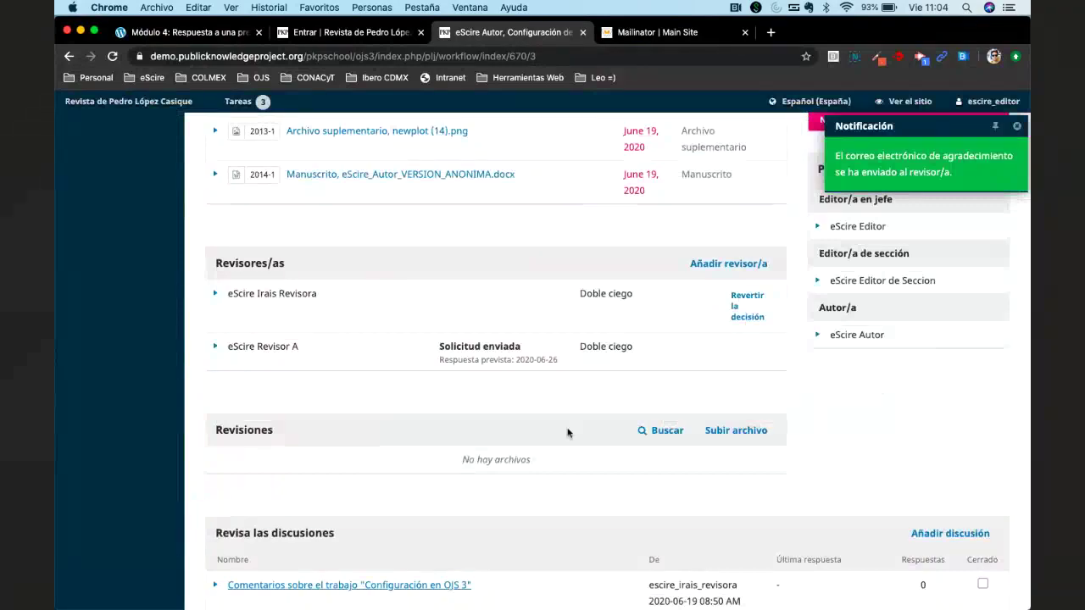
scroll(568, 433, "down", 2)
scroll(568, 433, "down", 1)
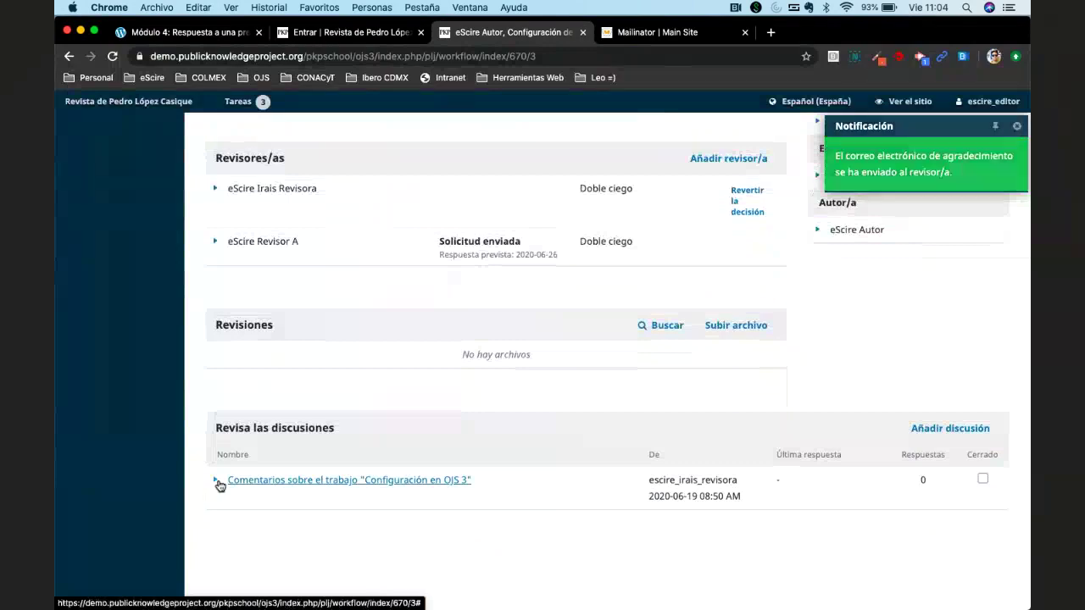
left_click(274, 483)
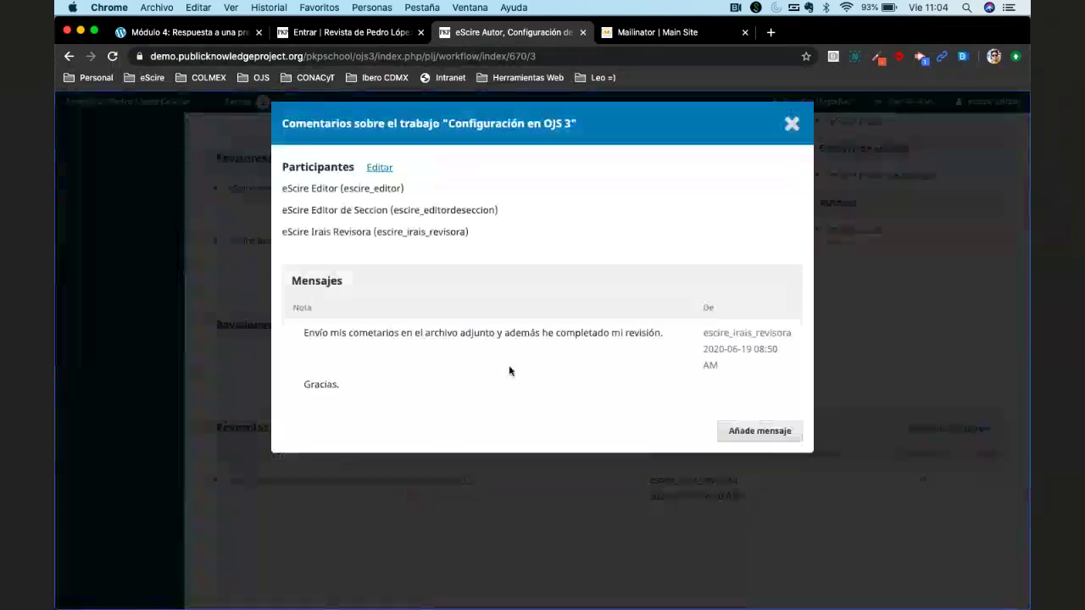
left_click(755, 432)
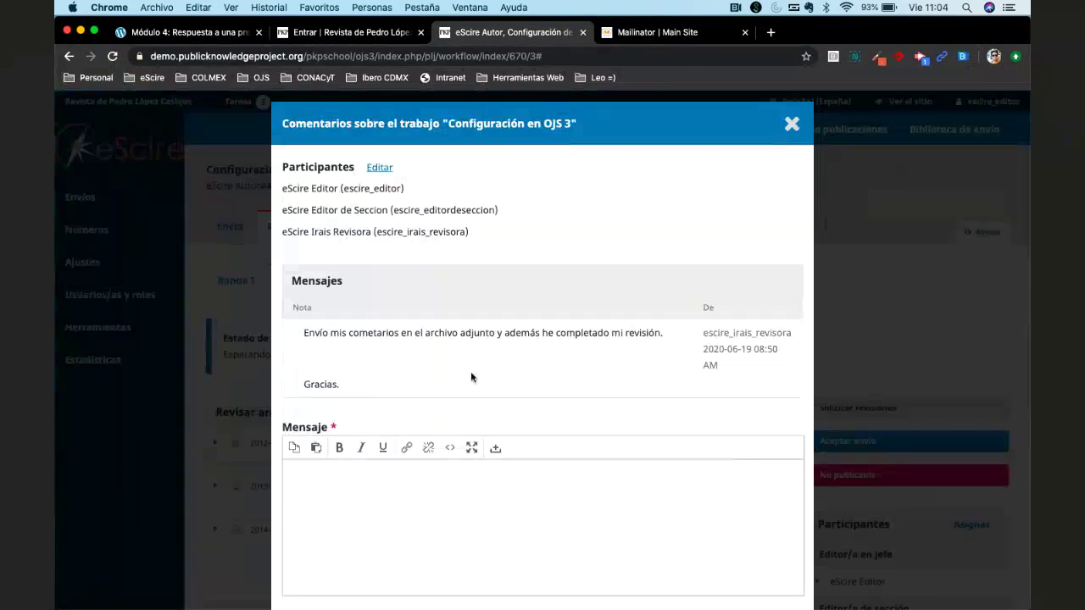
scroll(470, 371, "down", 3)
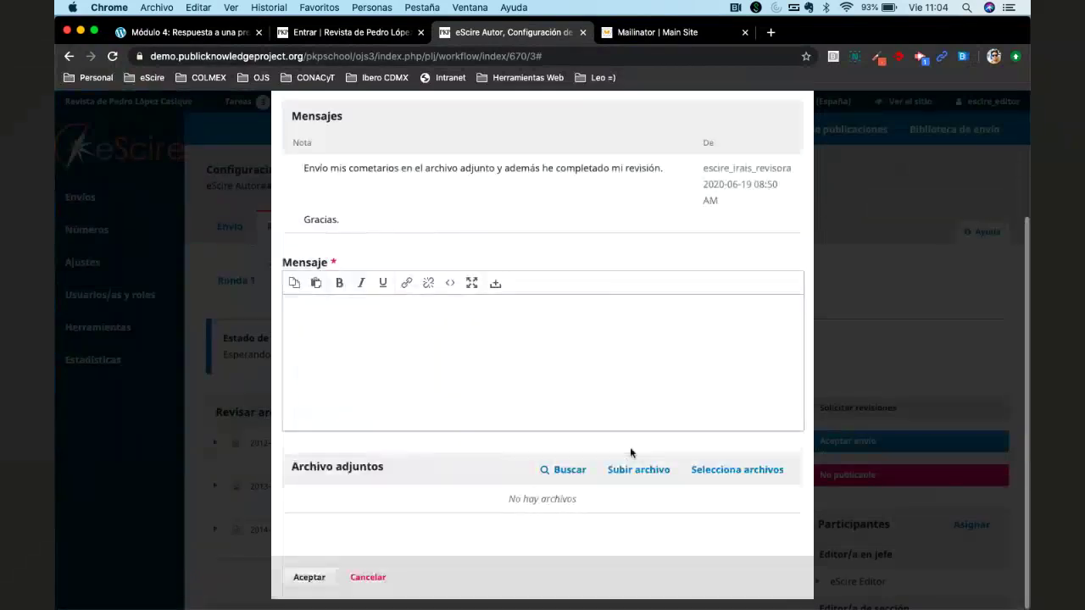
left_click(724, 471)
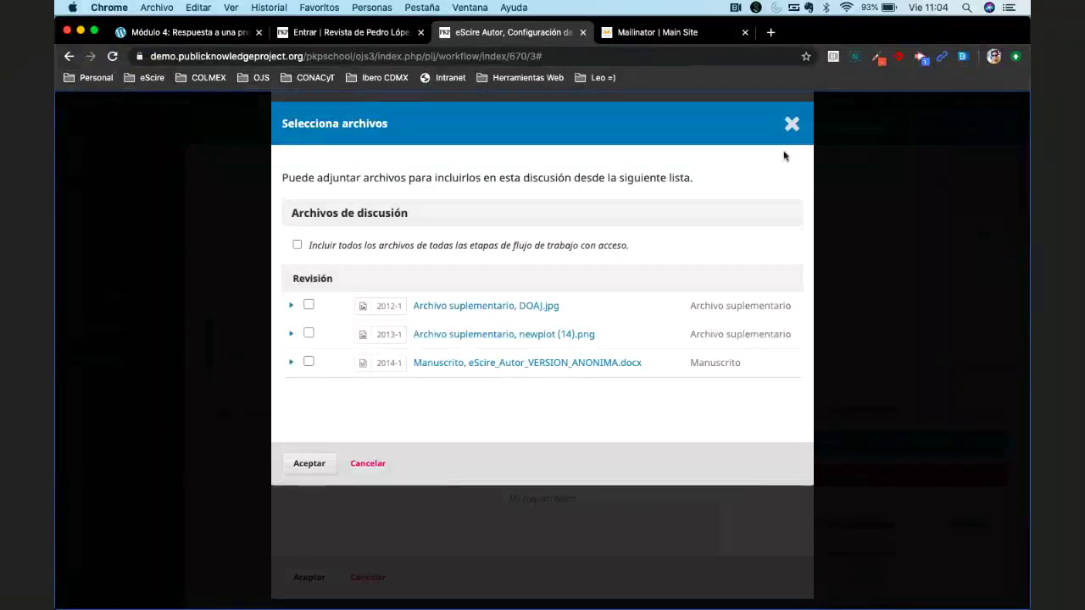
left_click(791, 124)
left_click(634, 471)
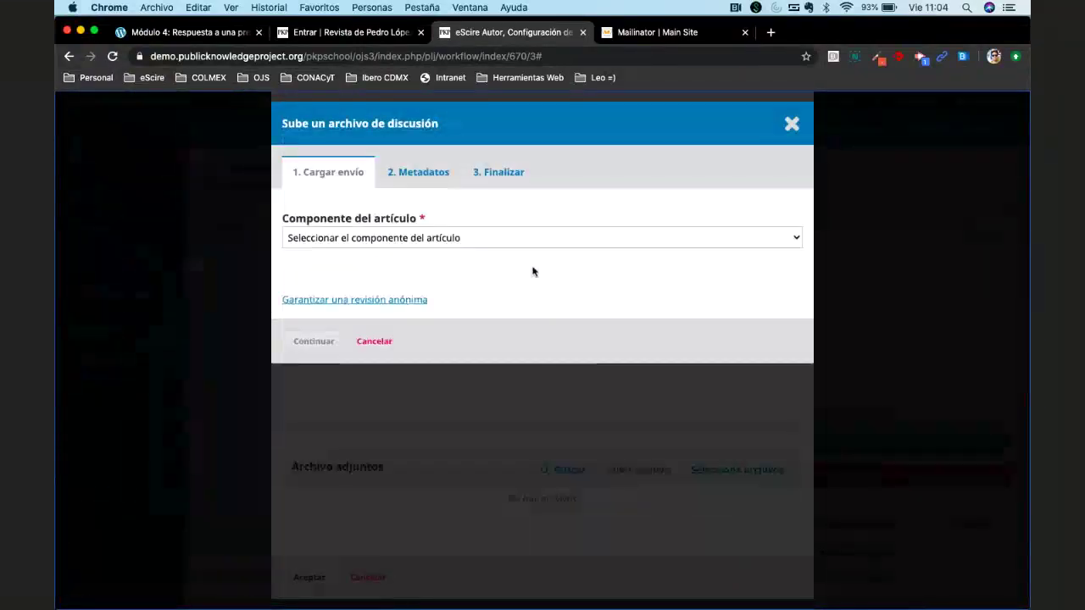
left_click(525, 238)
left_click(415, 275)
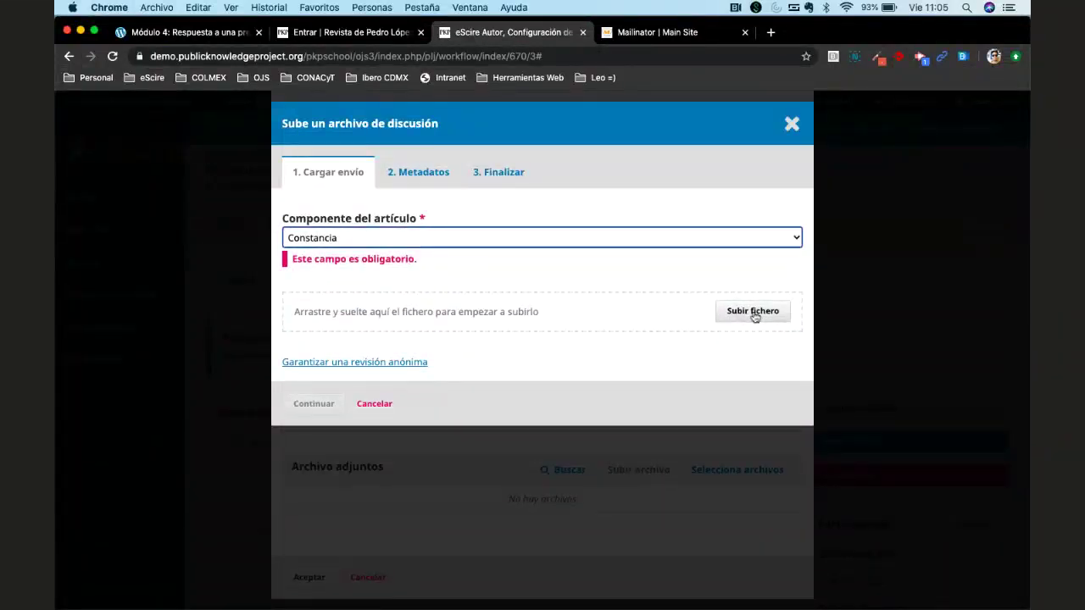
left_click(792, 127)
left_click(654, 146)
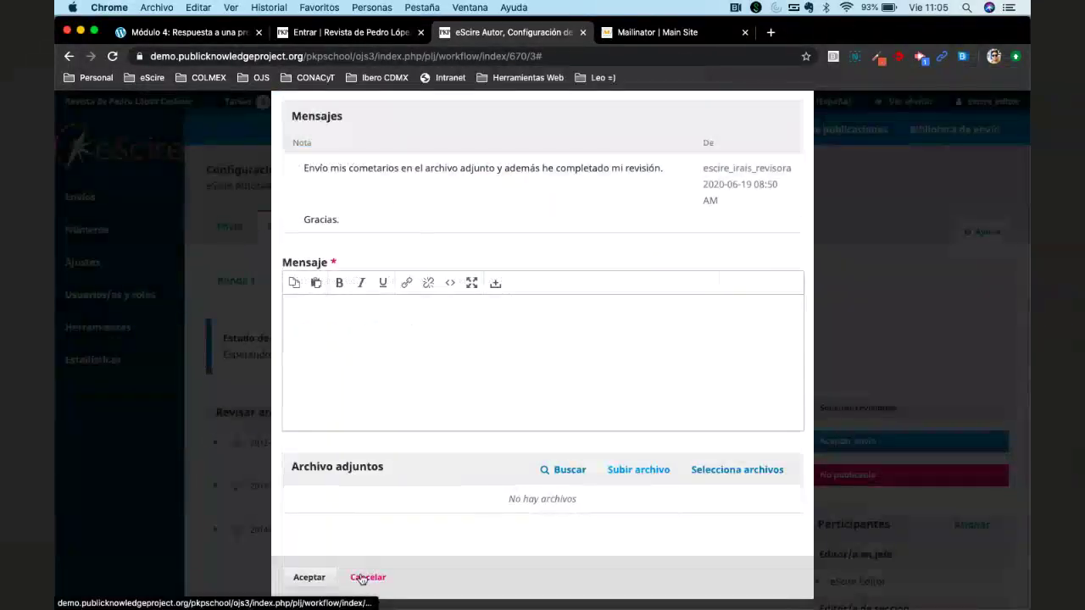
left_click(362, 578)
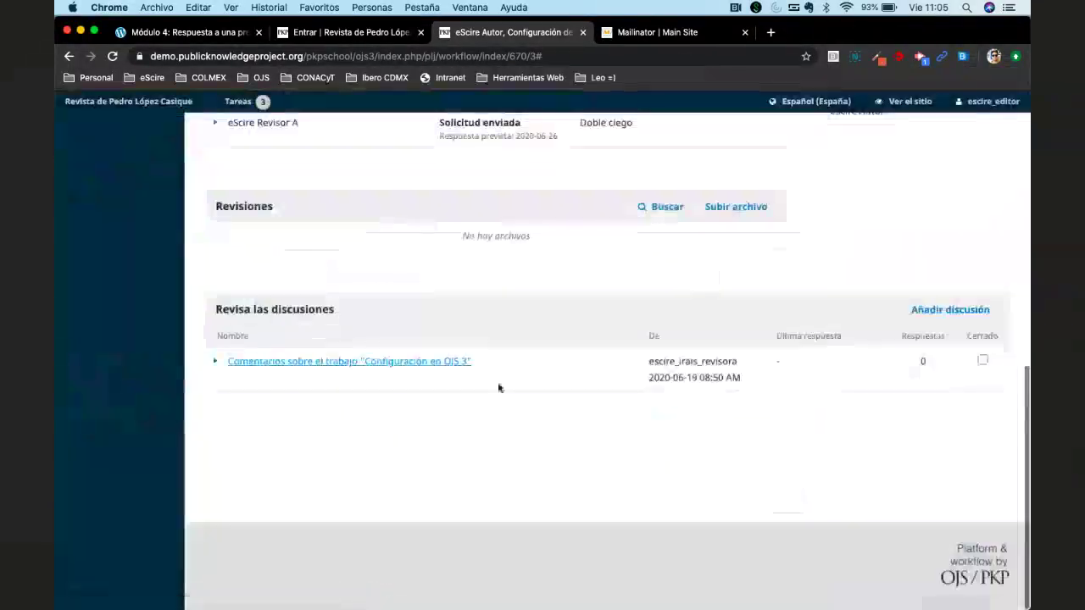
scroll(499, 386, "up", 5)
scroll(498, 386, "up", 2)
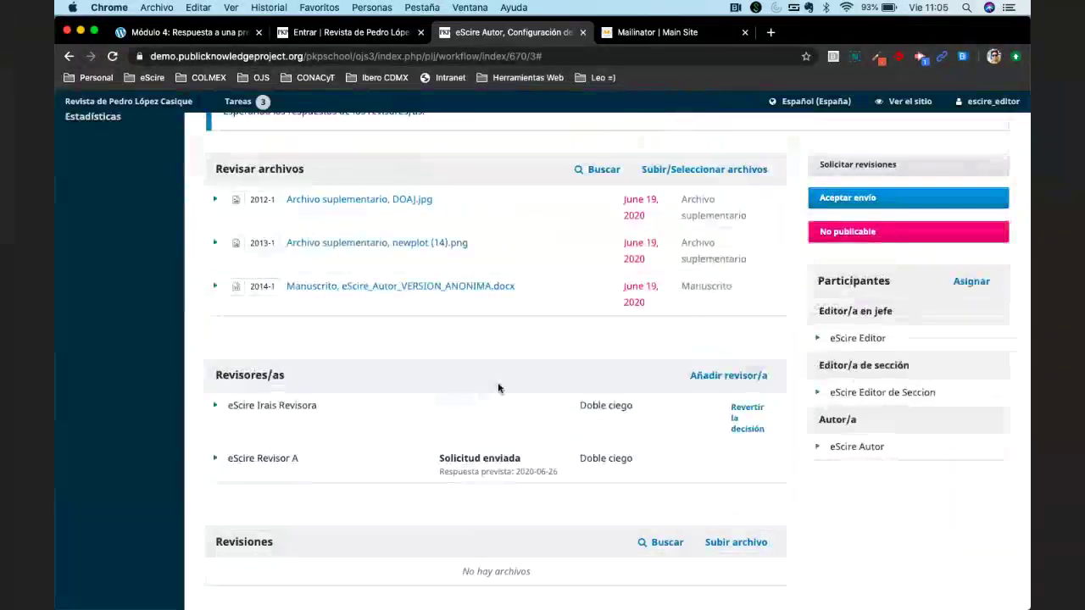
scroll(499, 388, "up", 3)
scroll(499, 389, "up", 1)
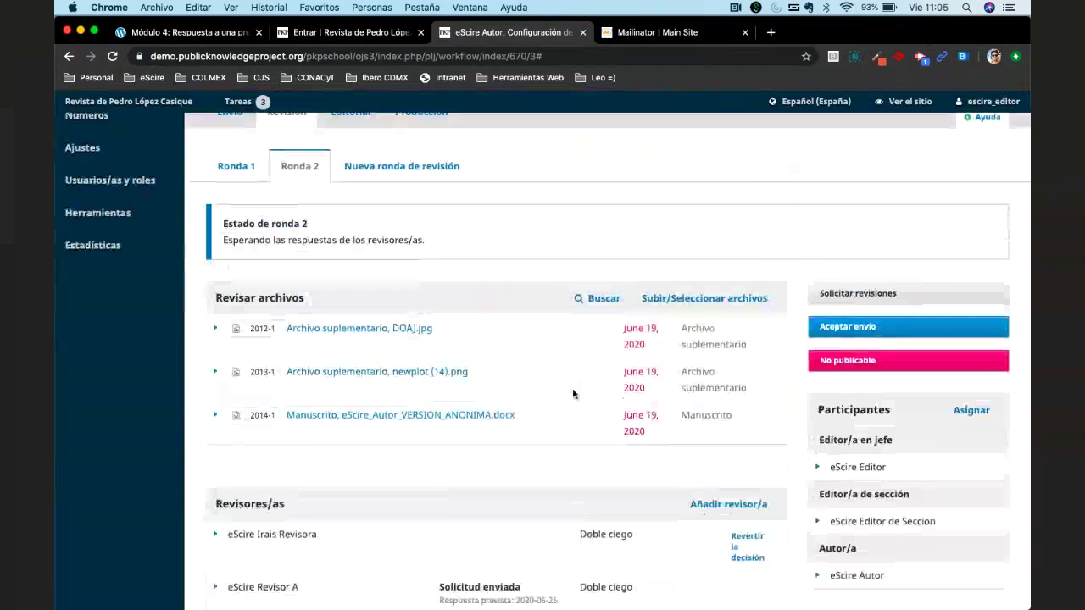
scroll(573, 394, "up", 3)
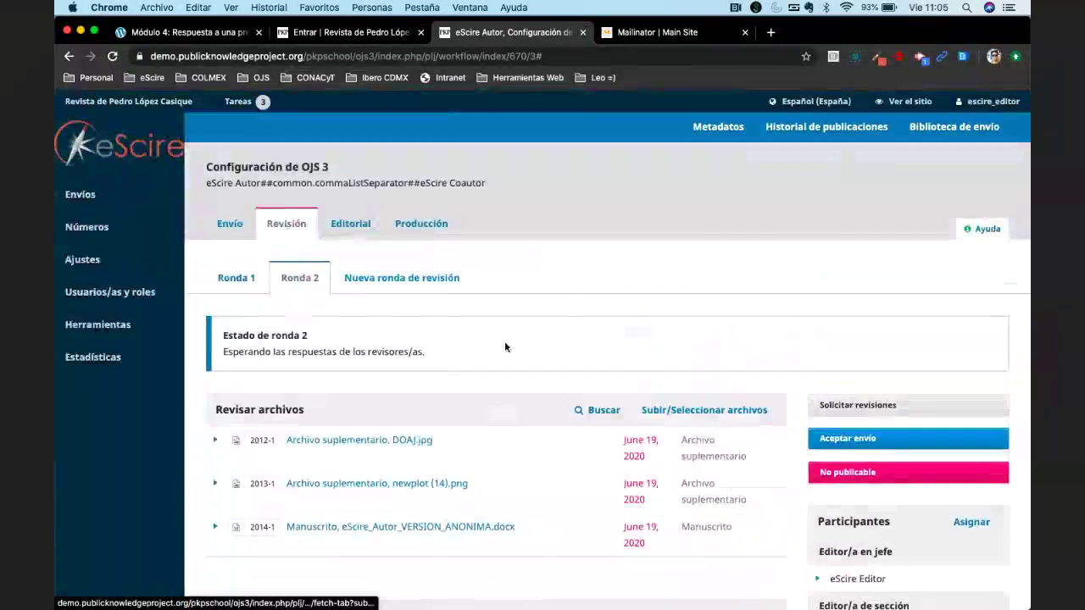
scroll(505, 345, "down", 2)
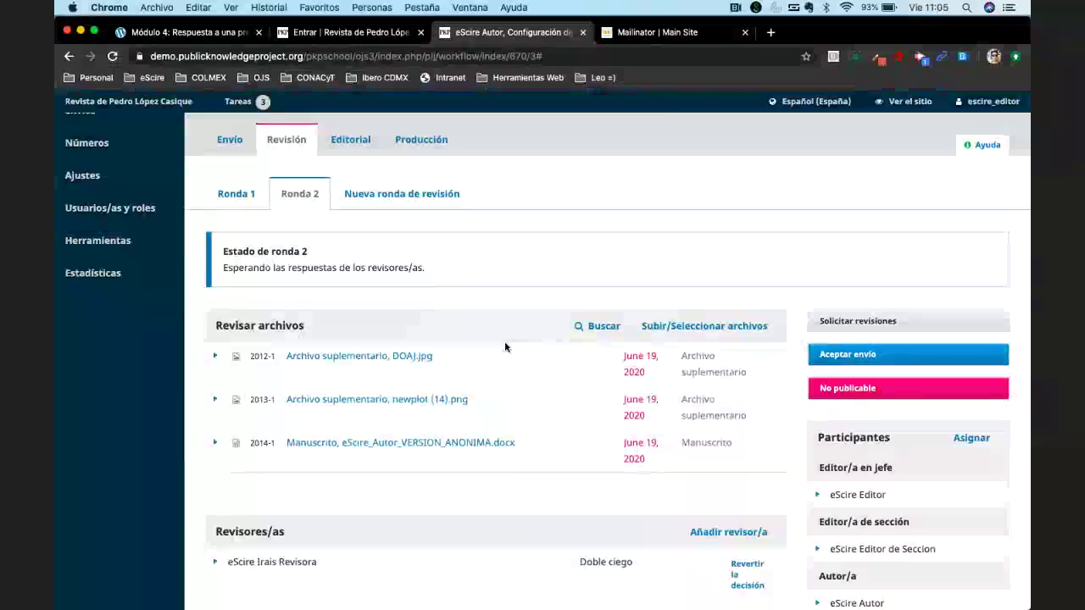
scroll(504, 347, "down", 3)
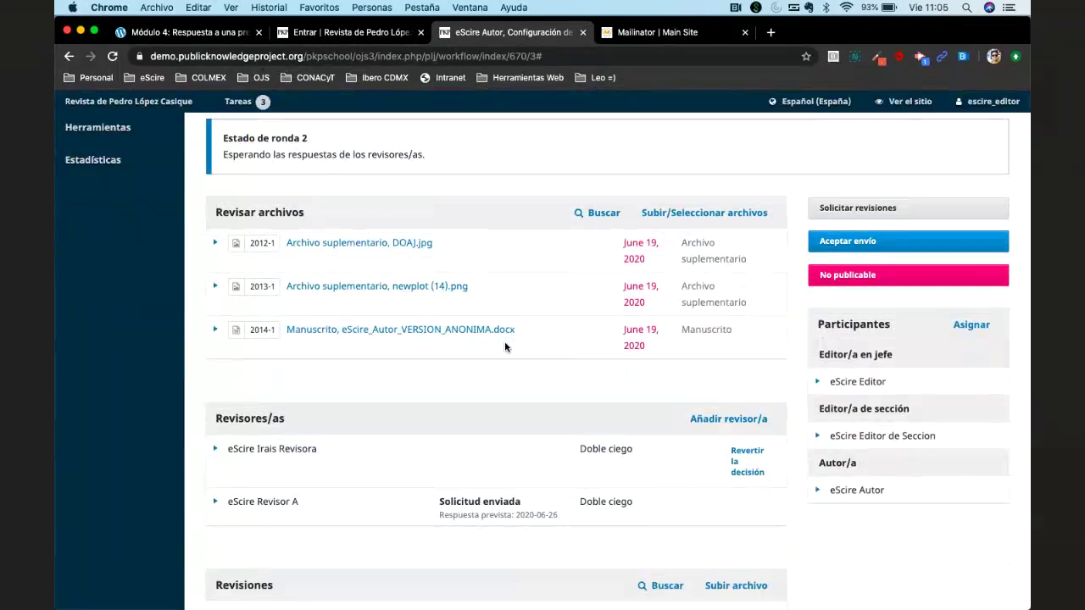
scroll(505, 343, "up", 1)
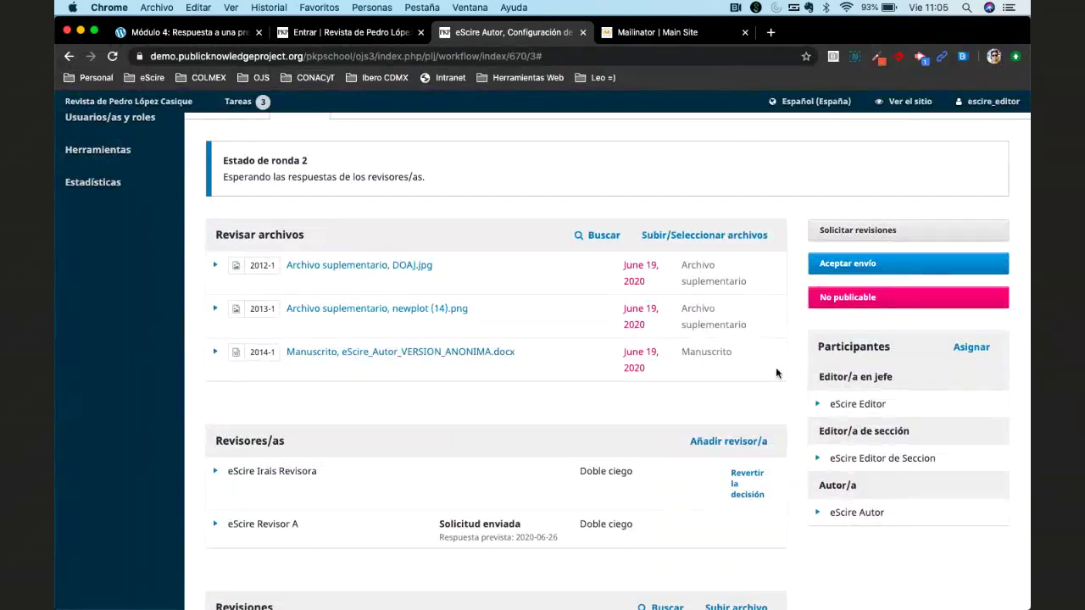
mouse_move(644, 593)
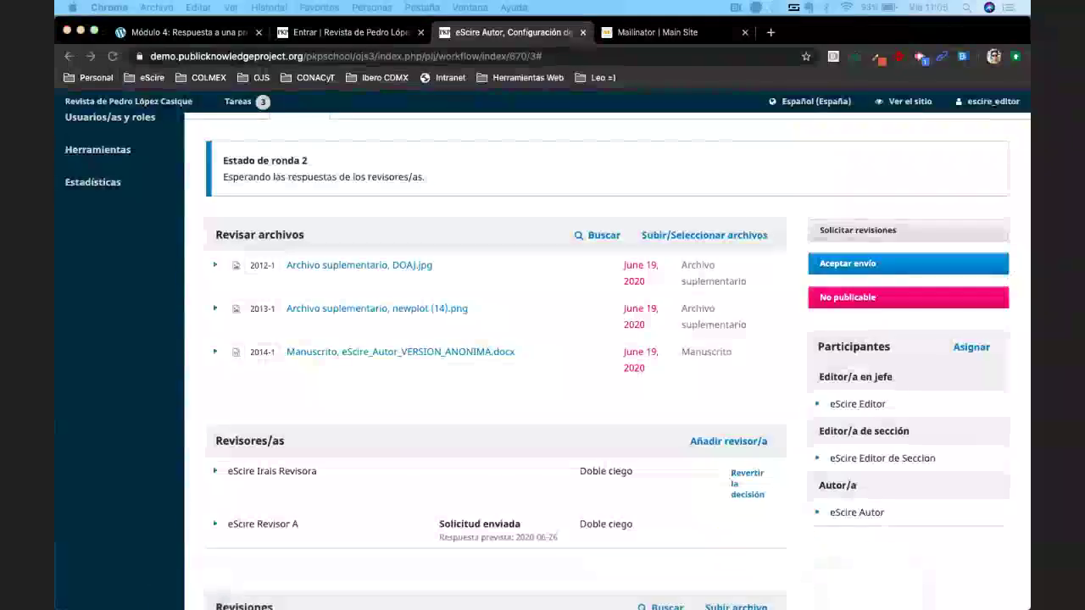
left_click(557, 410)
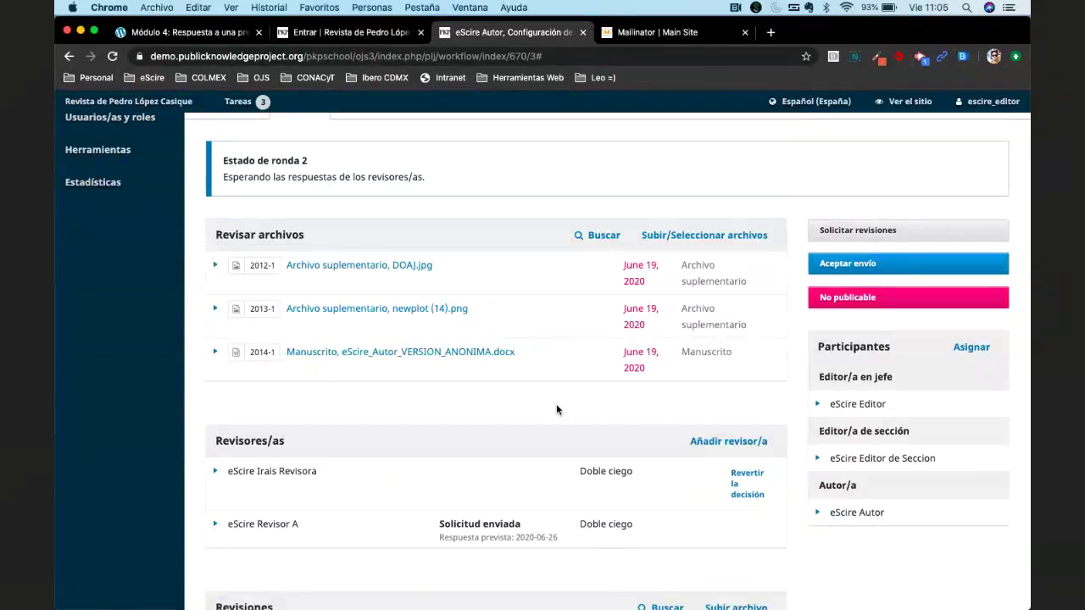